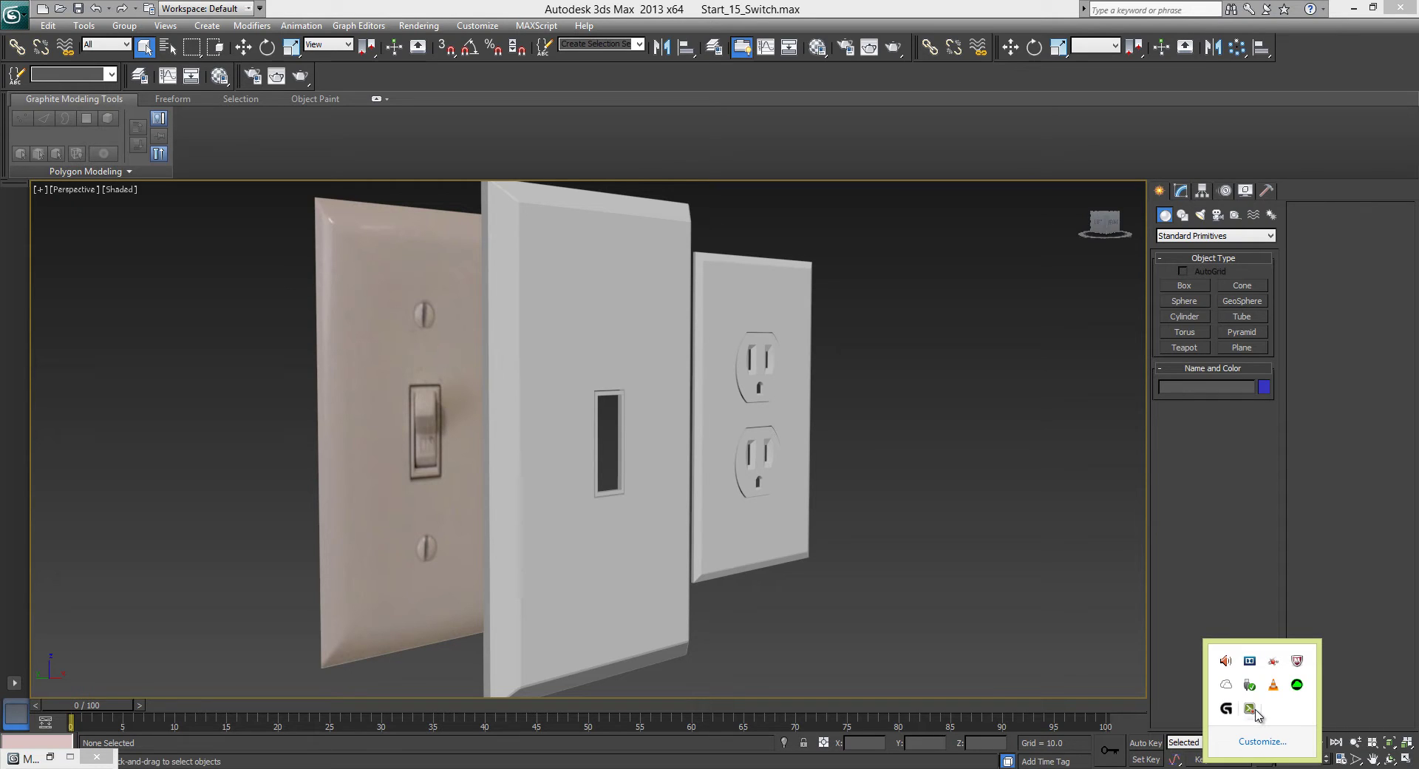
left_click(1251, 709)
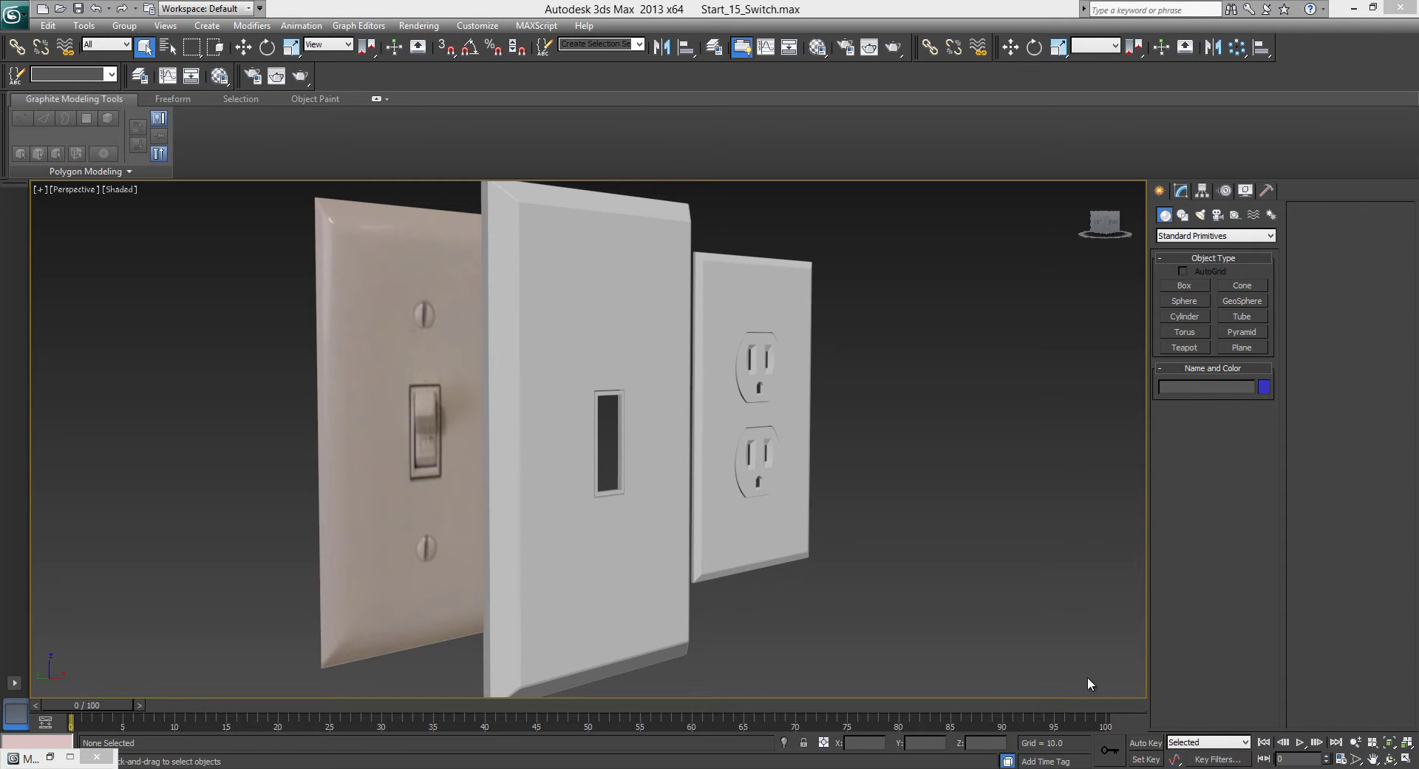
middle_click_drag(730, 443, 610, 428)
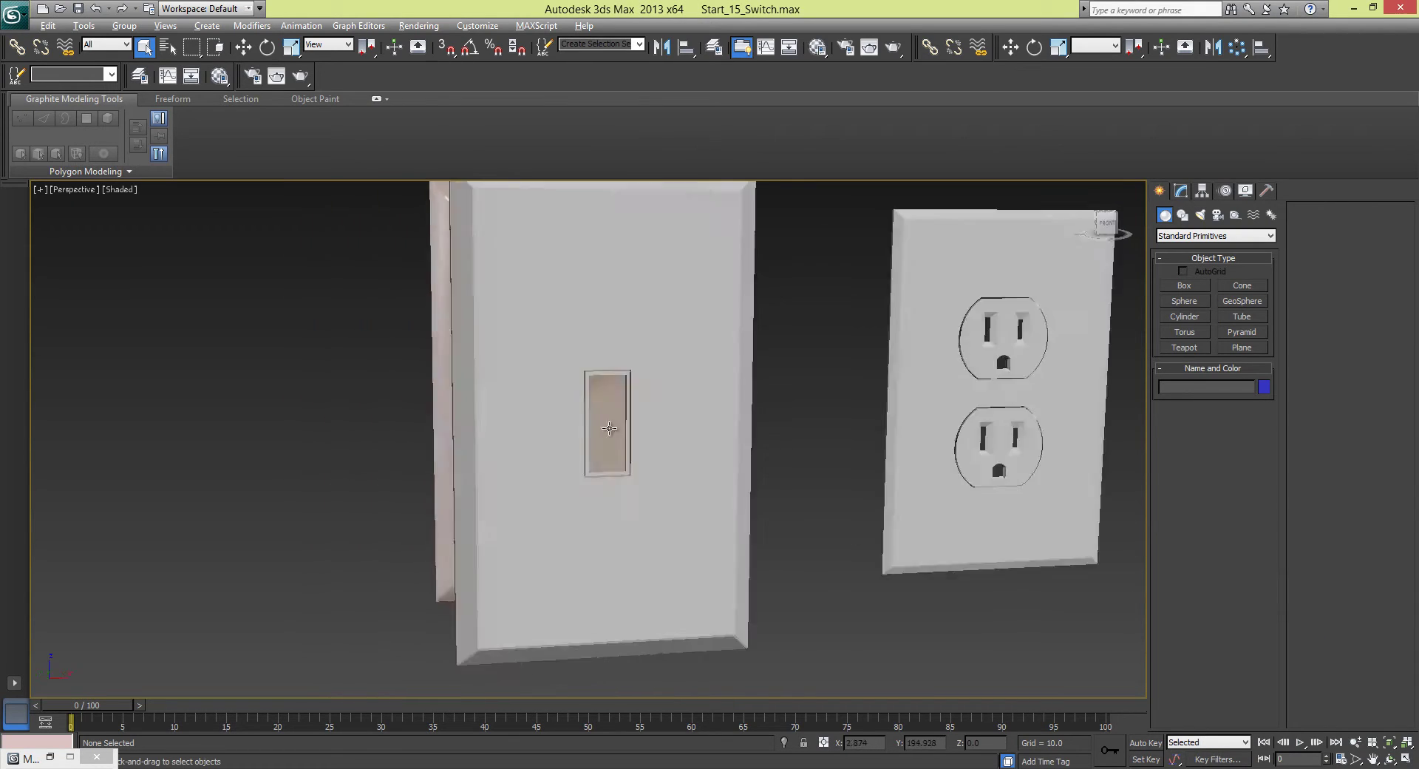
scroll(610, 428, "down", 5)
- Select the beveled switch plate in the maximized Left view and frame it
key("alt+w")
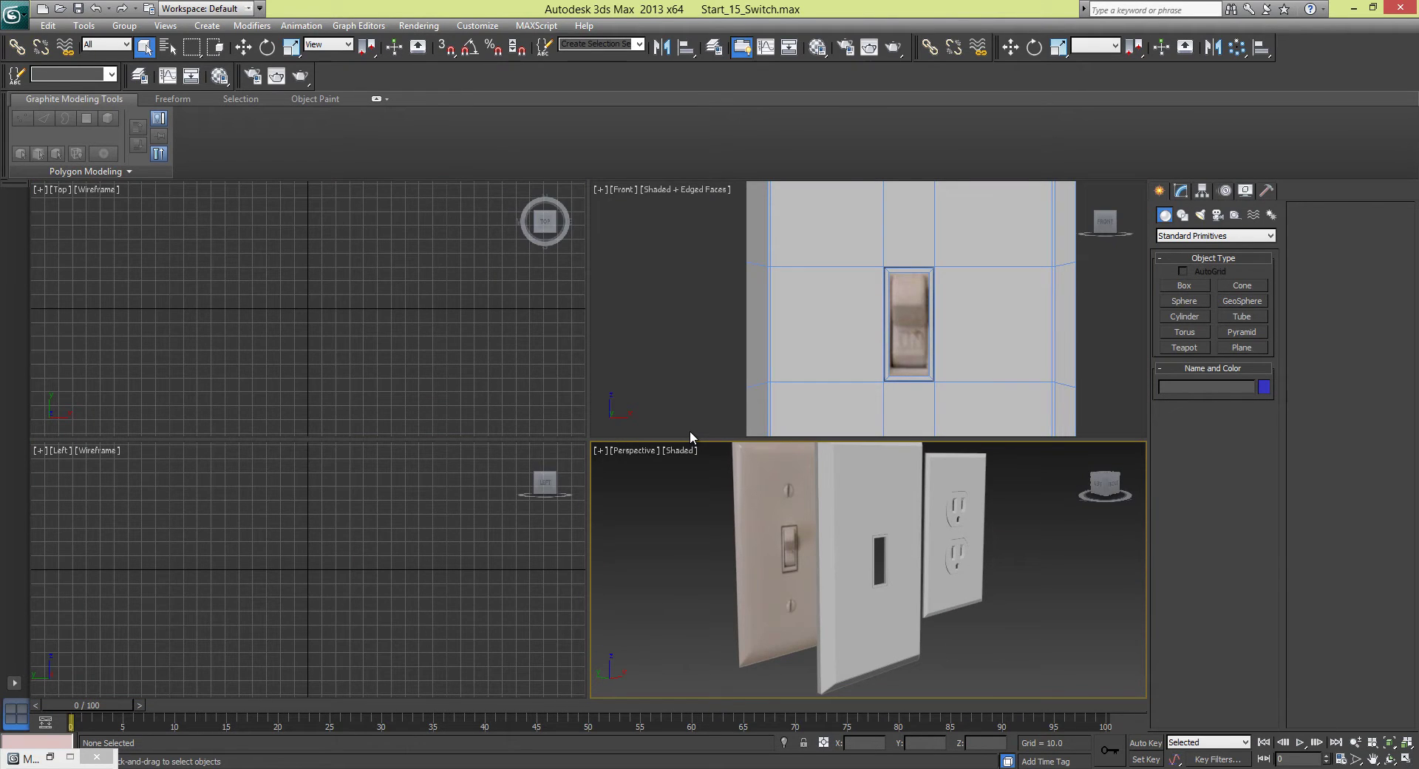
left_click(517, 510)
key("alt+w")
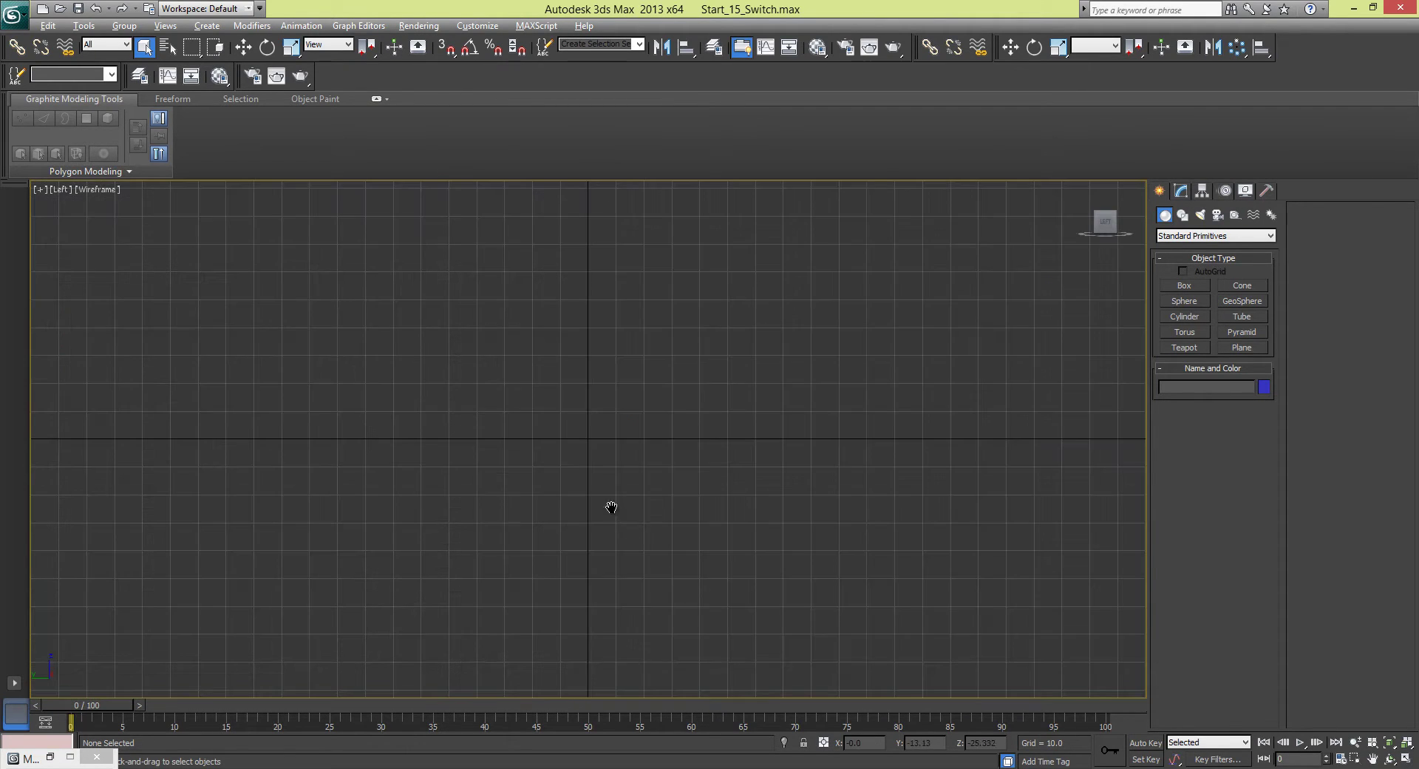
scroll(612, 506, "down", 3)
scroll(488, 462, "down", 4)
left_click(478, 418)
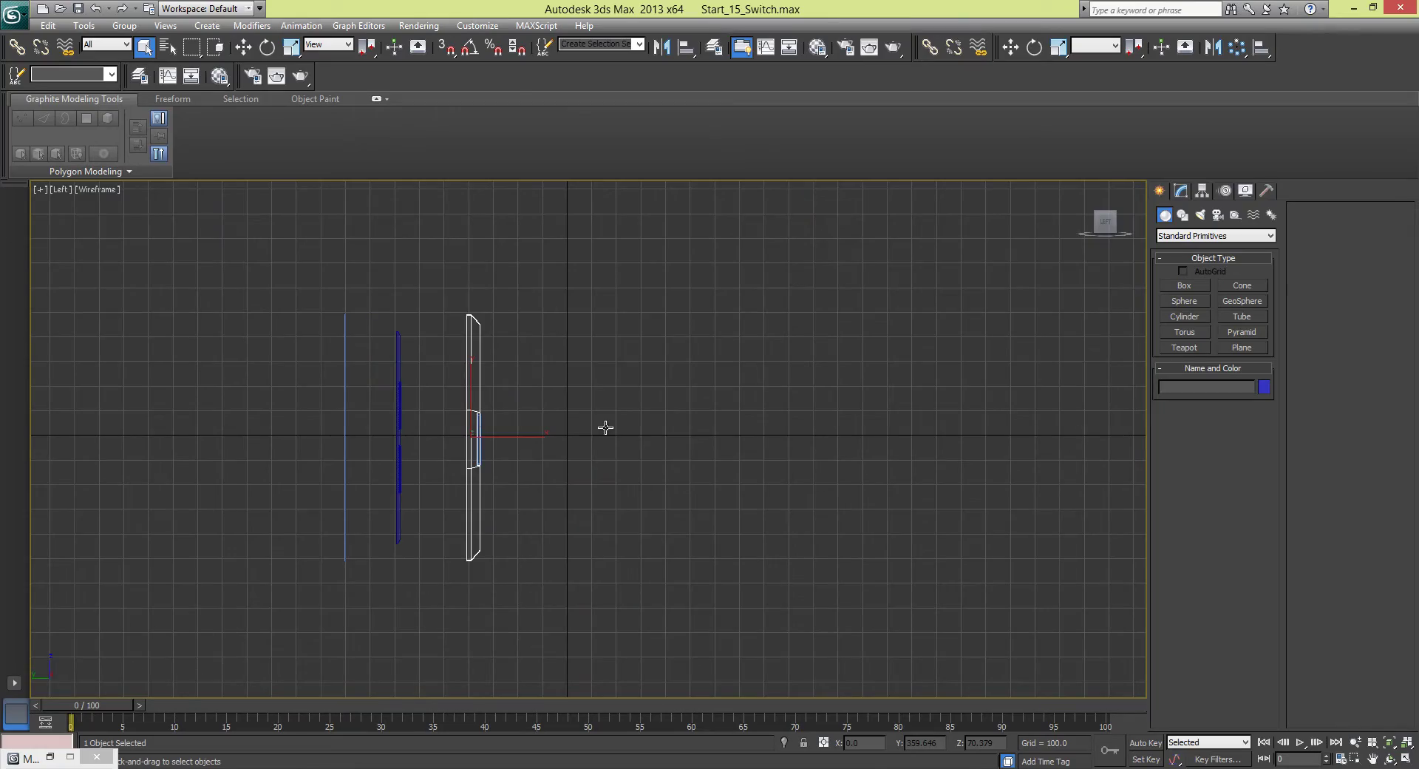
key("z")
middle_click_drag(723, 424, 670, 436)
scroll(682, 427, "up", 2)
scroll(682, 428, "down", 2)
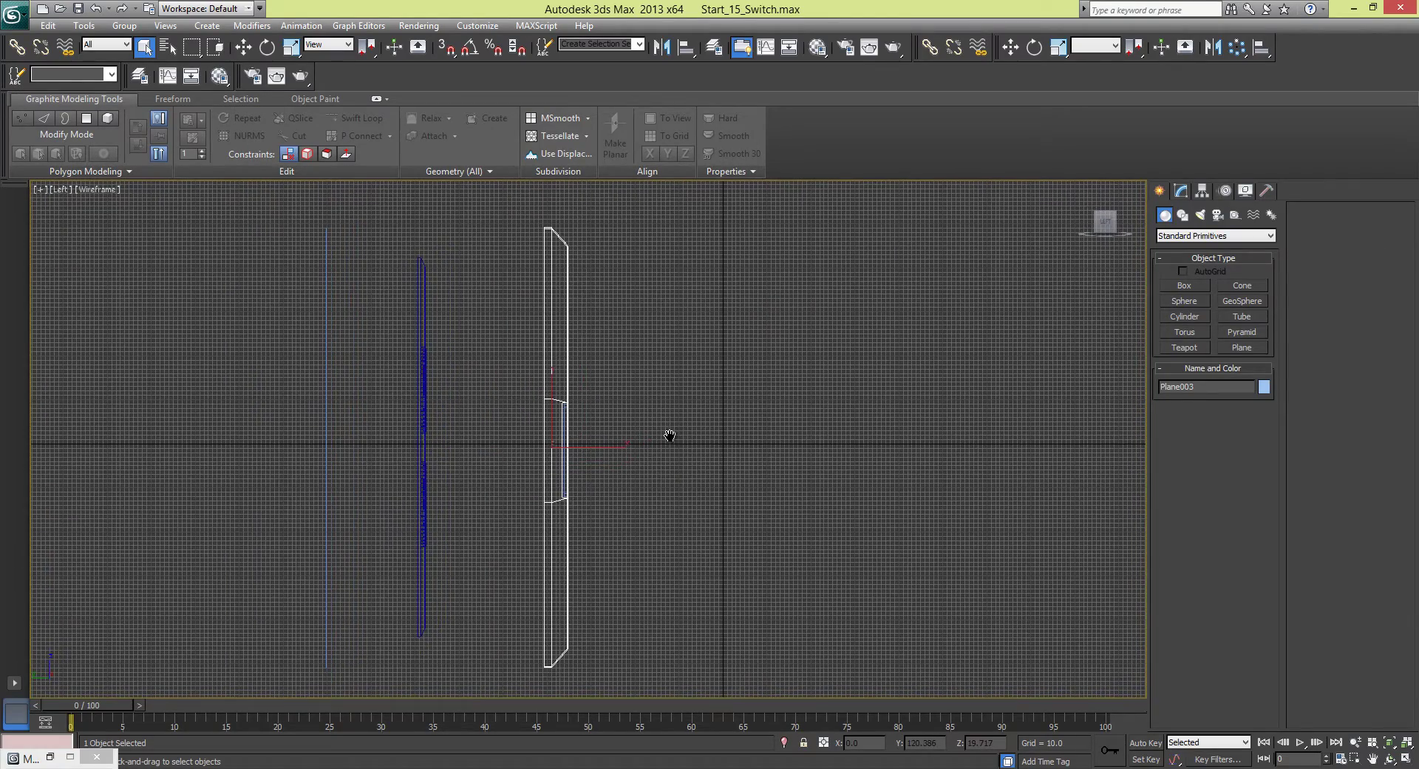
- Create a cylinder with a radius of about 99.8 and height of about 23.5 at the plate's switch opening in the Left view
left_click(1181, 191)
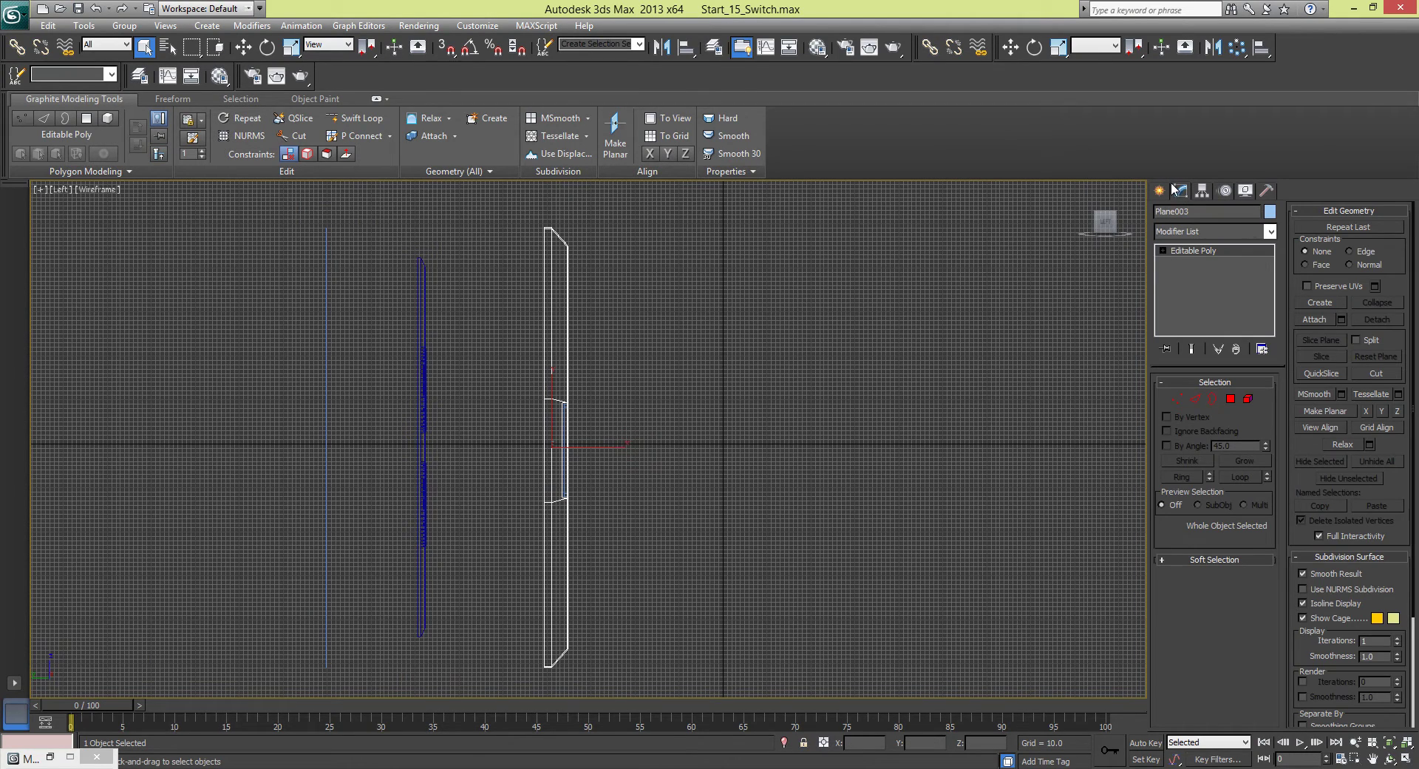
left_click(1161, 191)
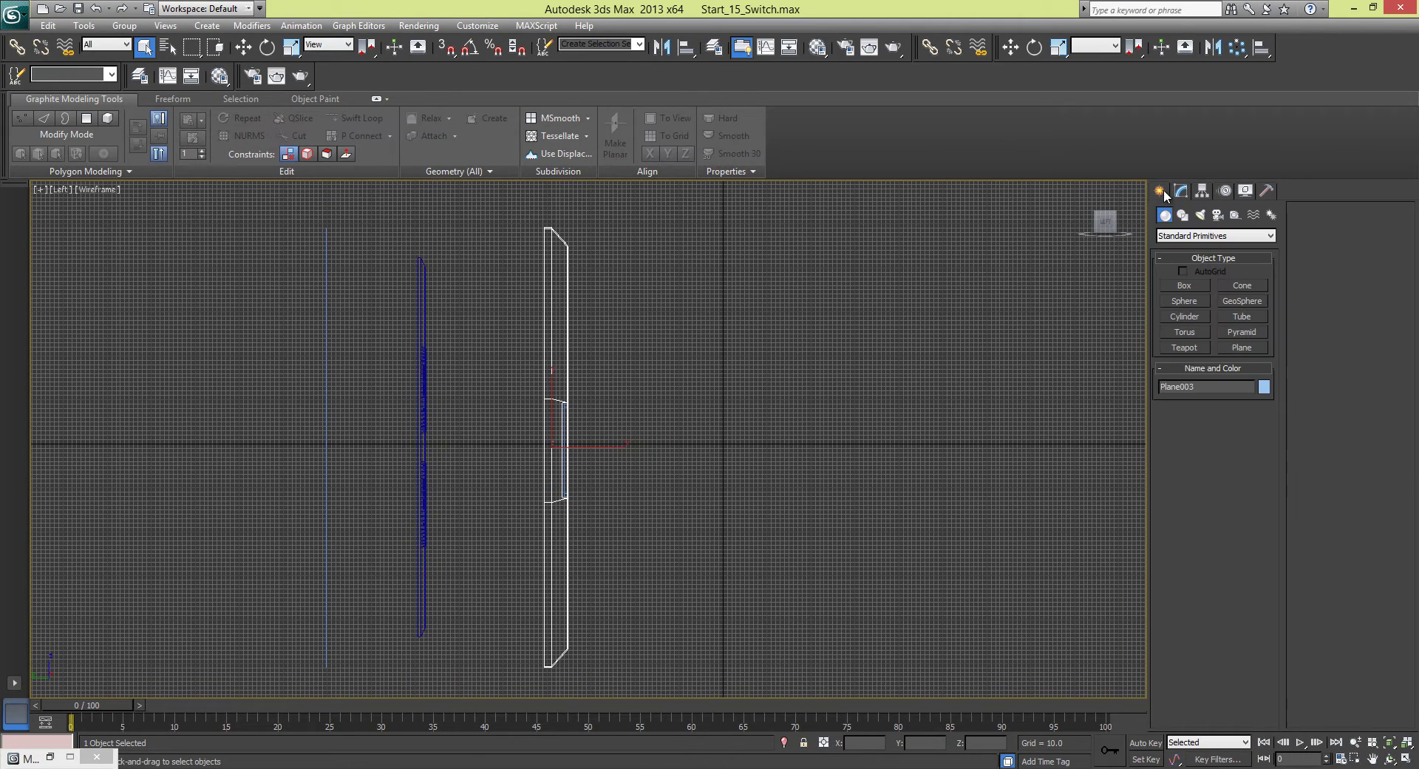
left_click(1185, 316)
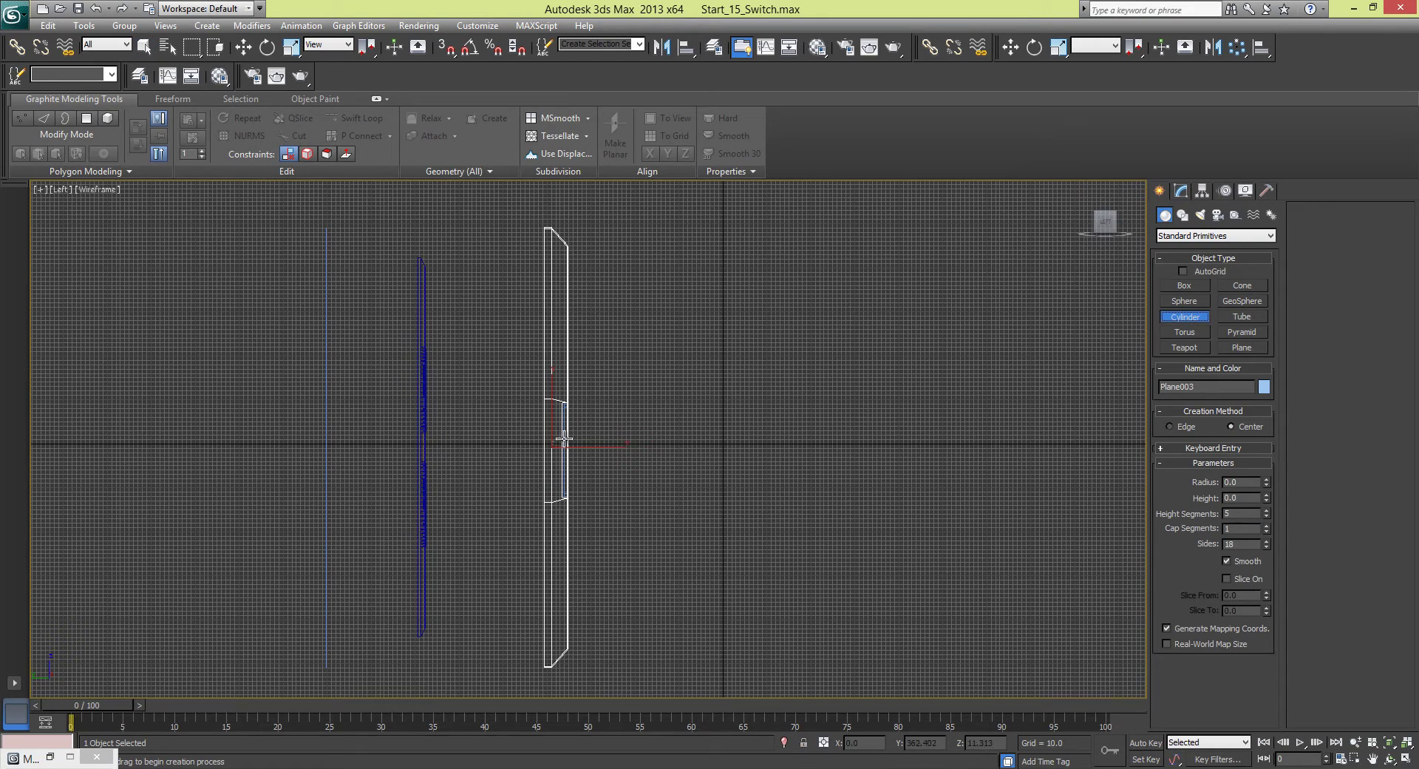
left_click_drag(578, 446, 615, 469)
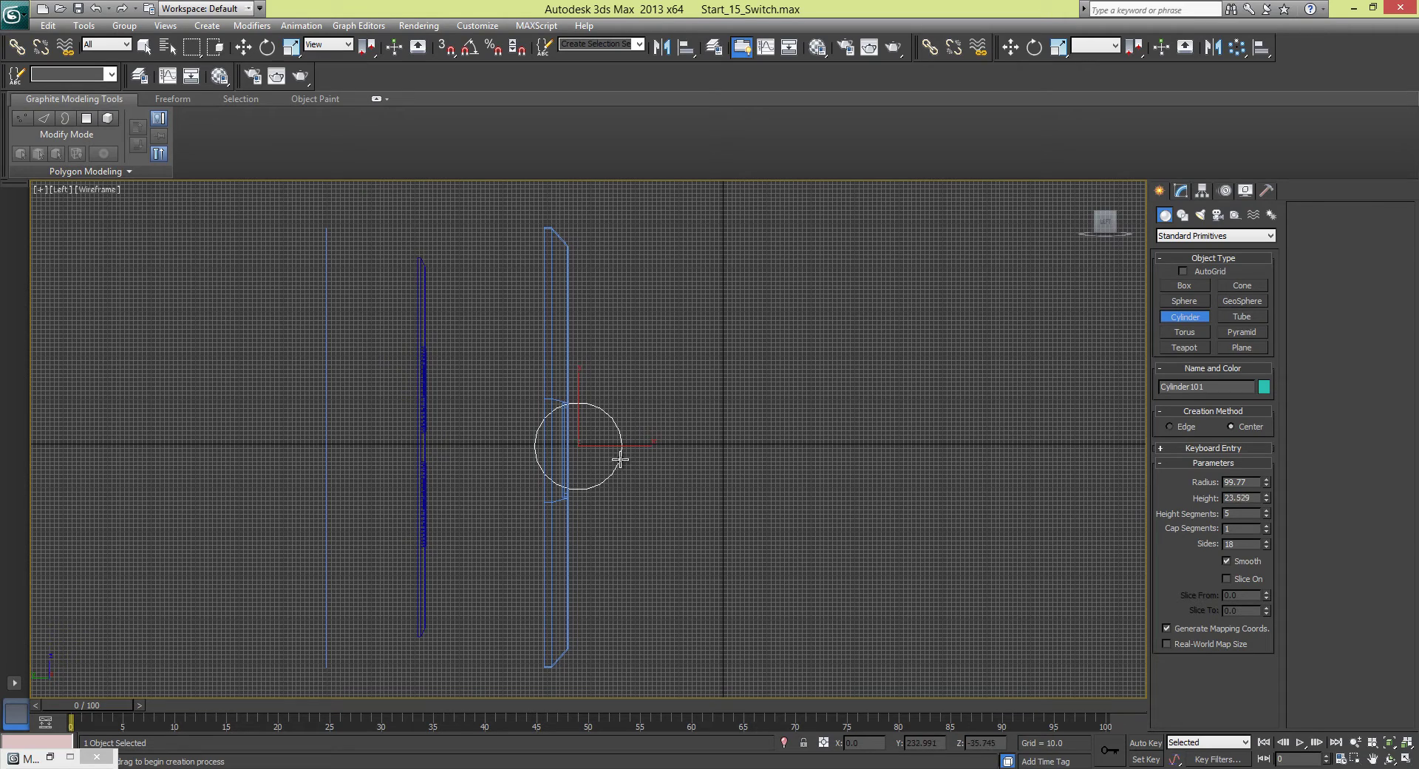
right_click(621, 462)
- In the Front view, increase the cylinder's height to about 59.5 and move it horizontally over the switch opening
key("alt+w")
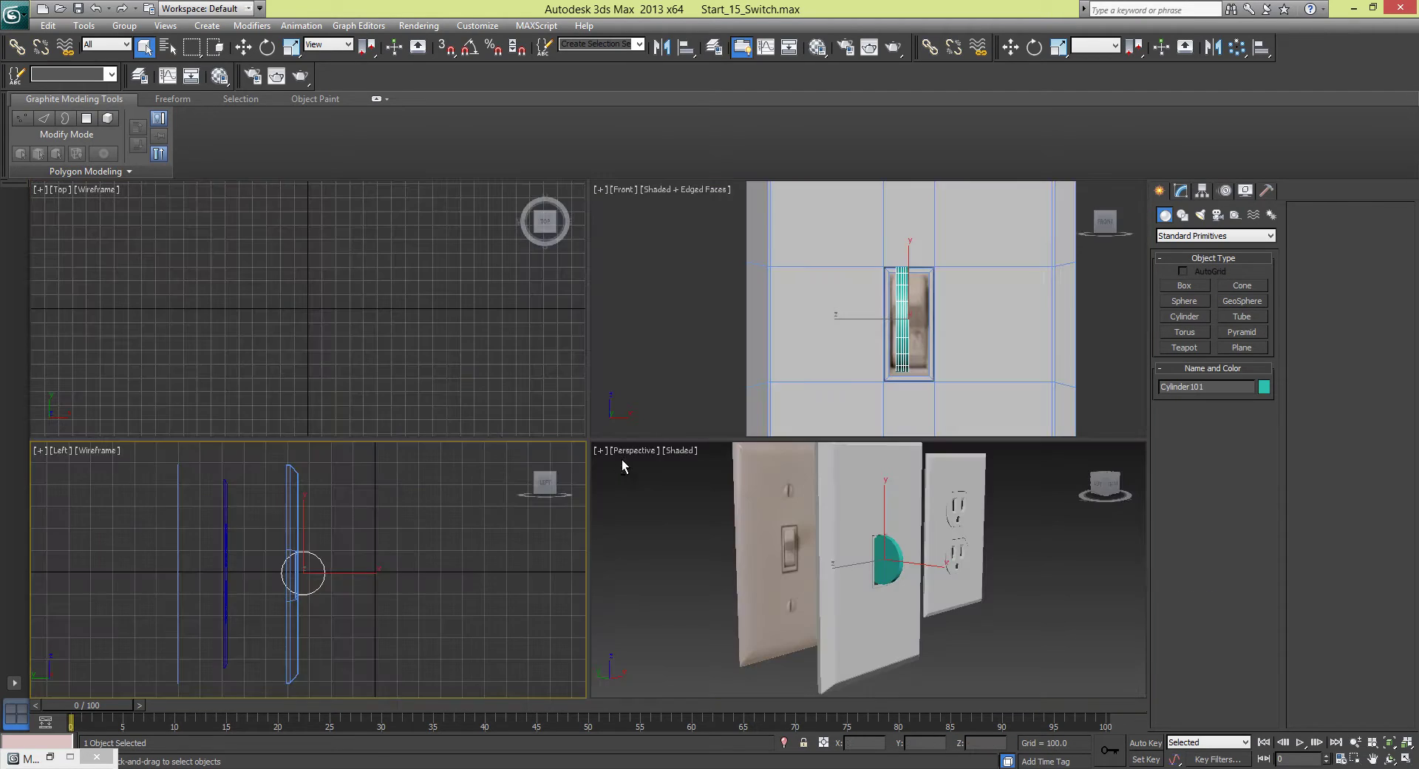
middle_click(709, 333)
key("alt+w")
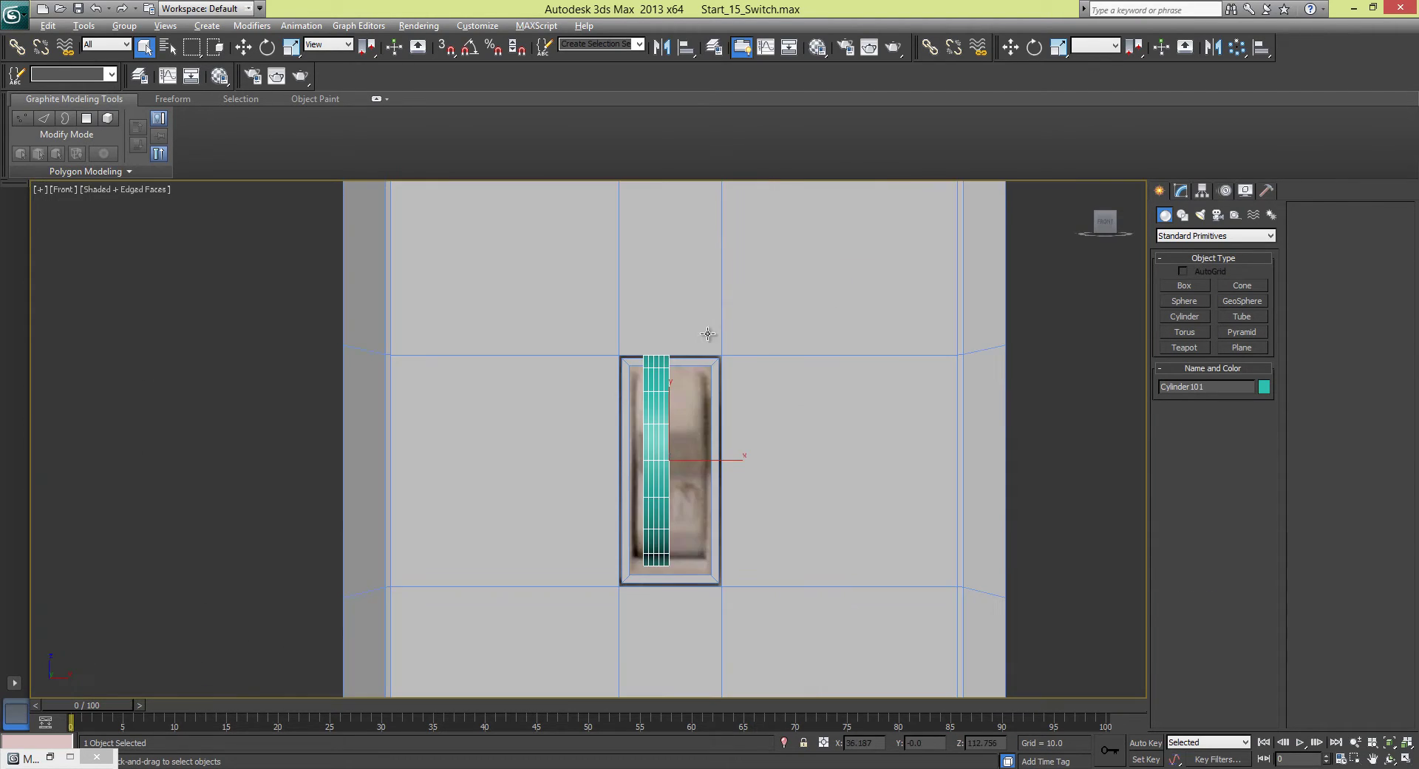
middle_click_drag(710, 339, 691, 274)
key("w")
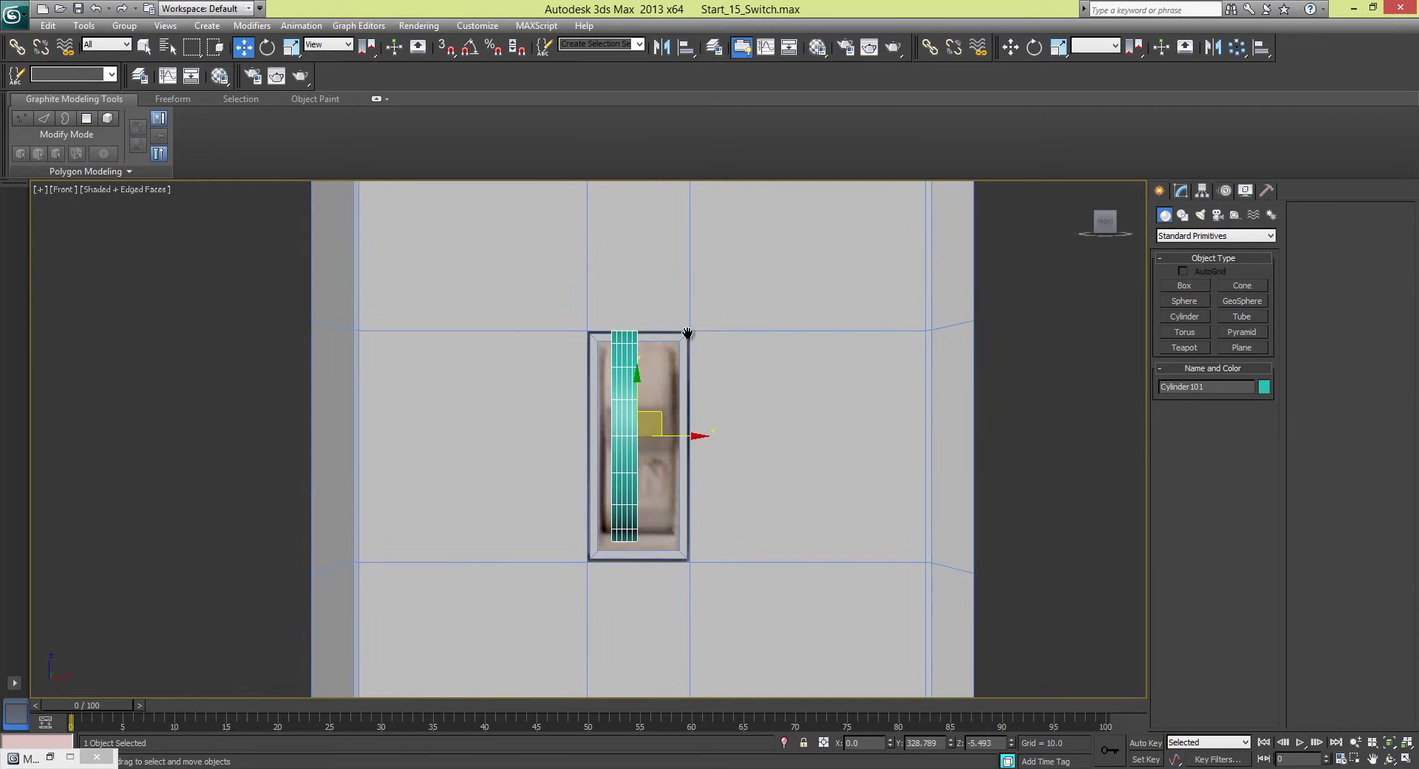
scroll(757, 336, "up", 4)
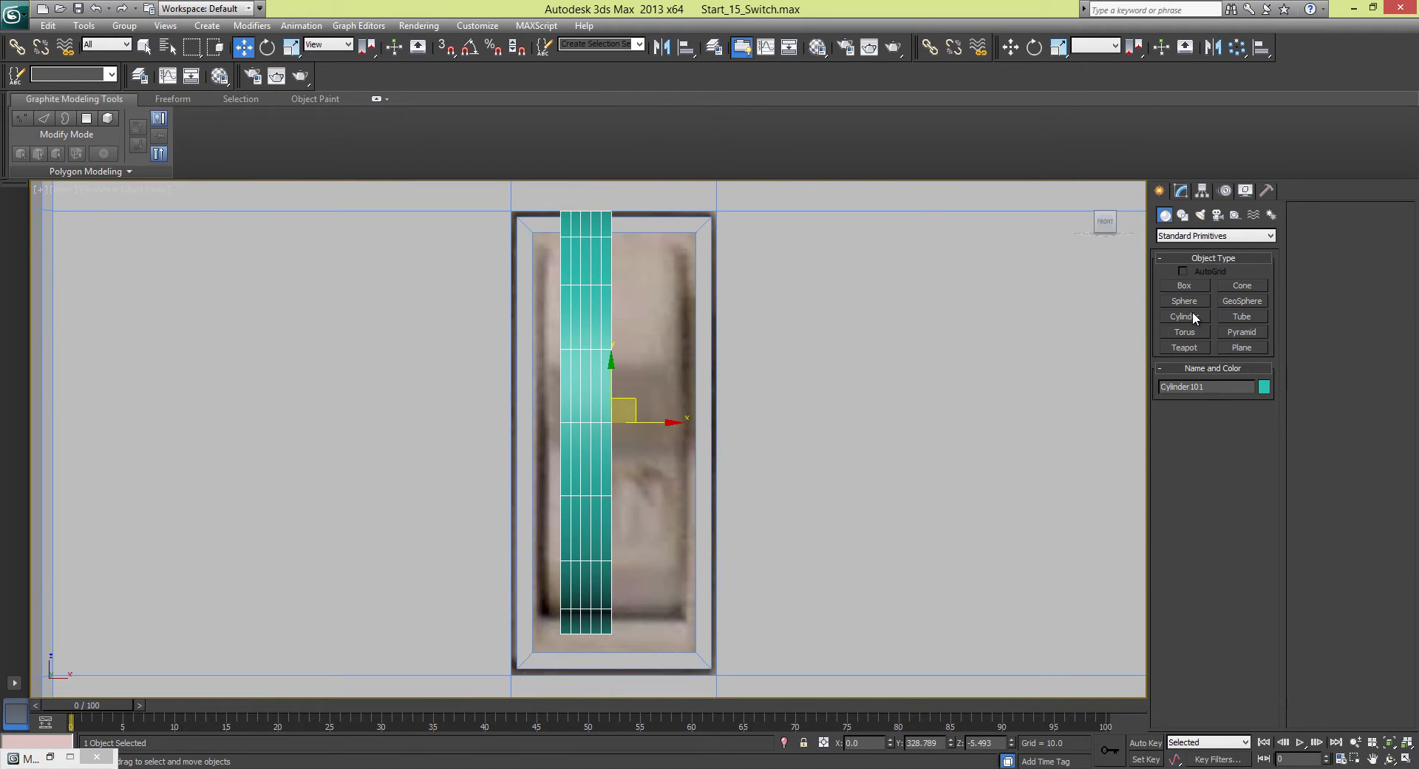
left_click(1183, 192)
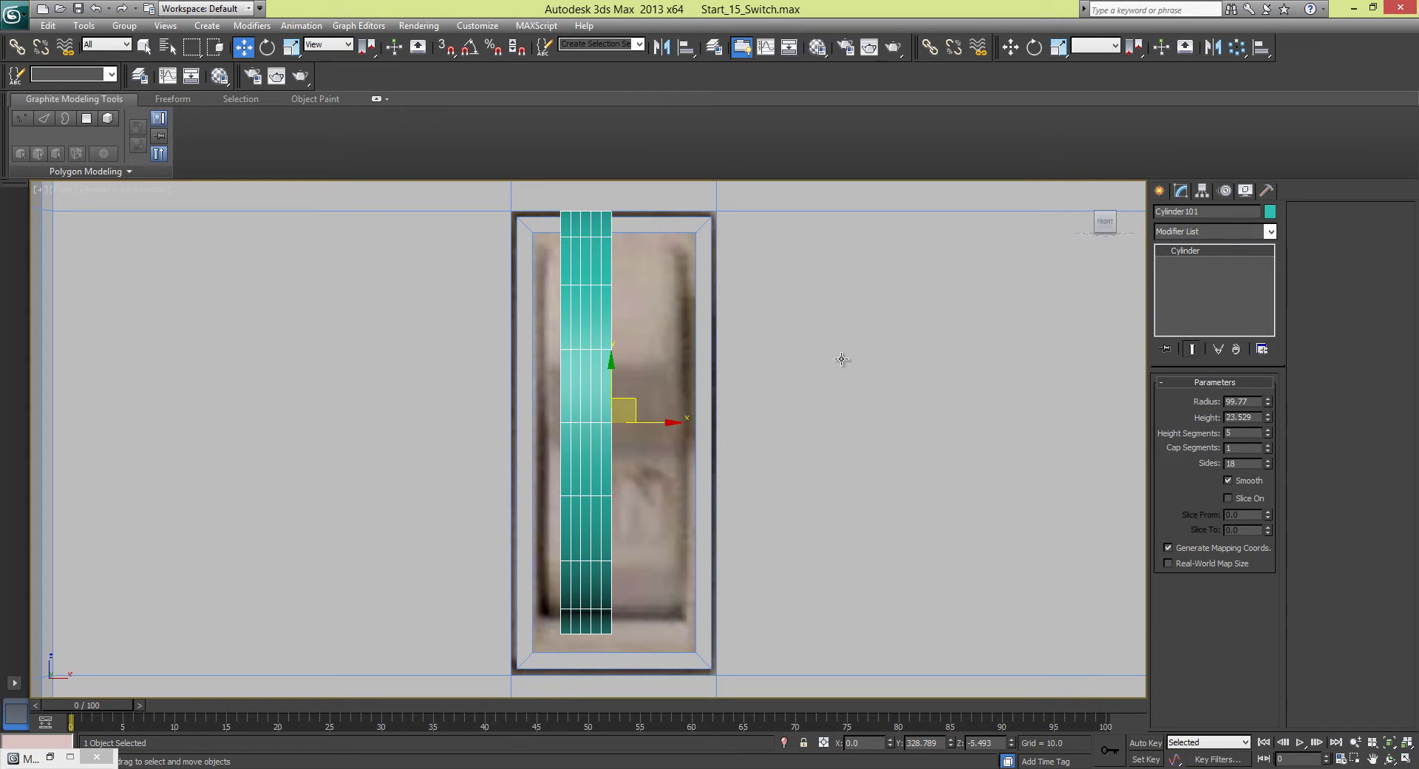
left_click_drag(1268, 418, 1225, 300)
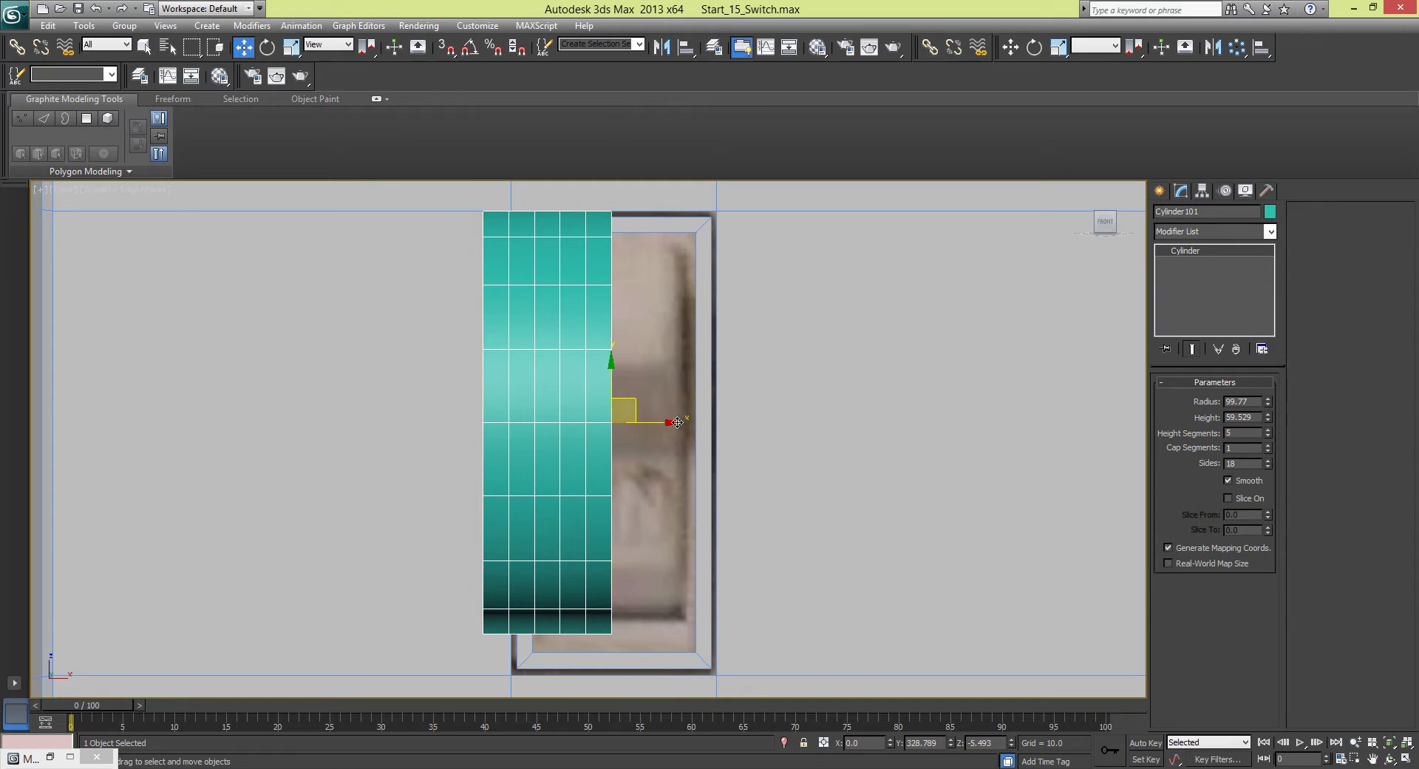
left_click_drag(678, 423, 737, 423)
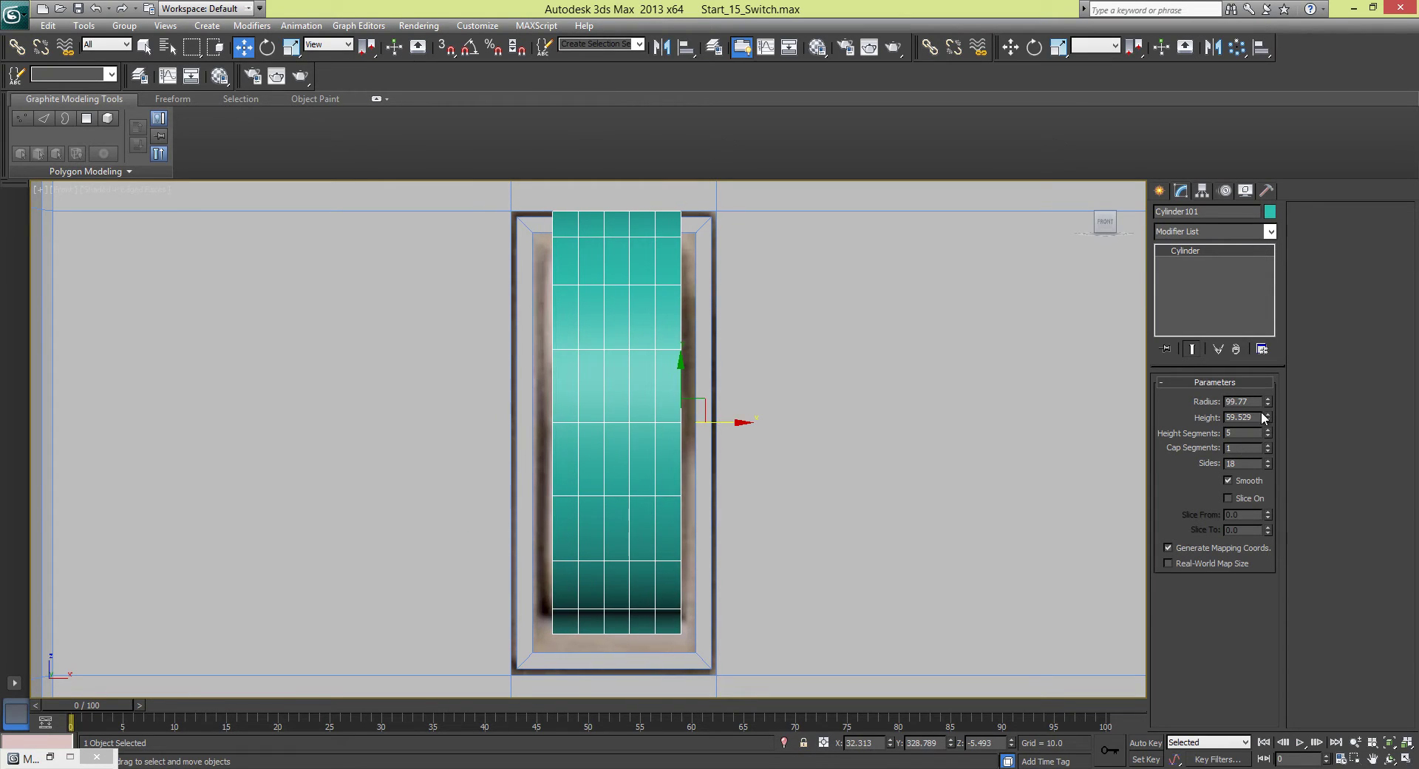
- Widen the cylinder to a height of about 72.5 and shift it along X so it spans the opening's width
left_click_drag(1268, 417, 1270, 400)
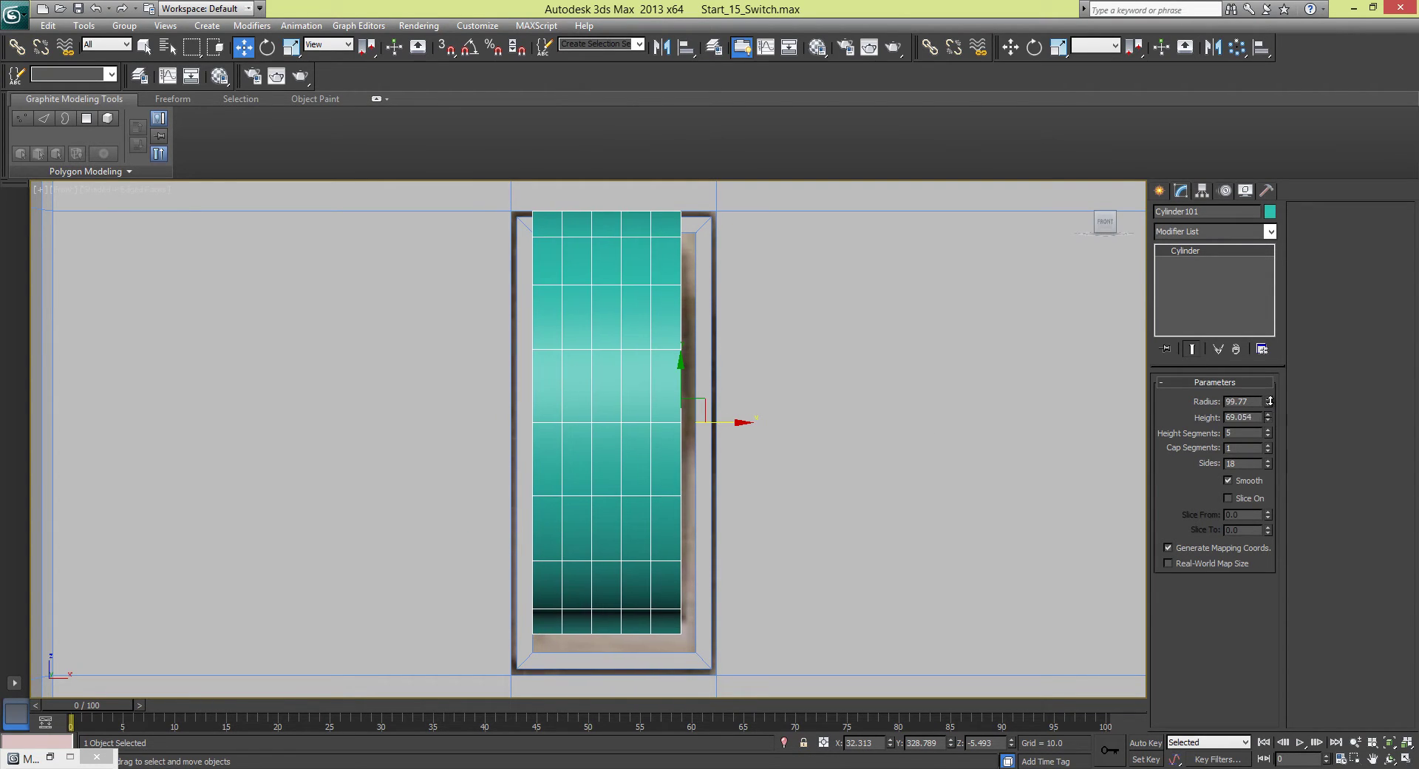
left_click_drag(744, 423, 755, 416)
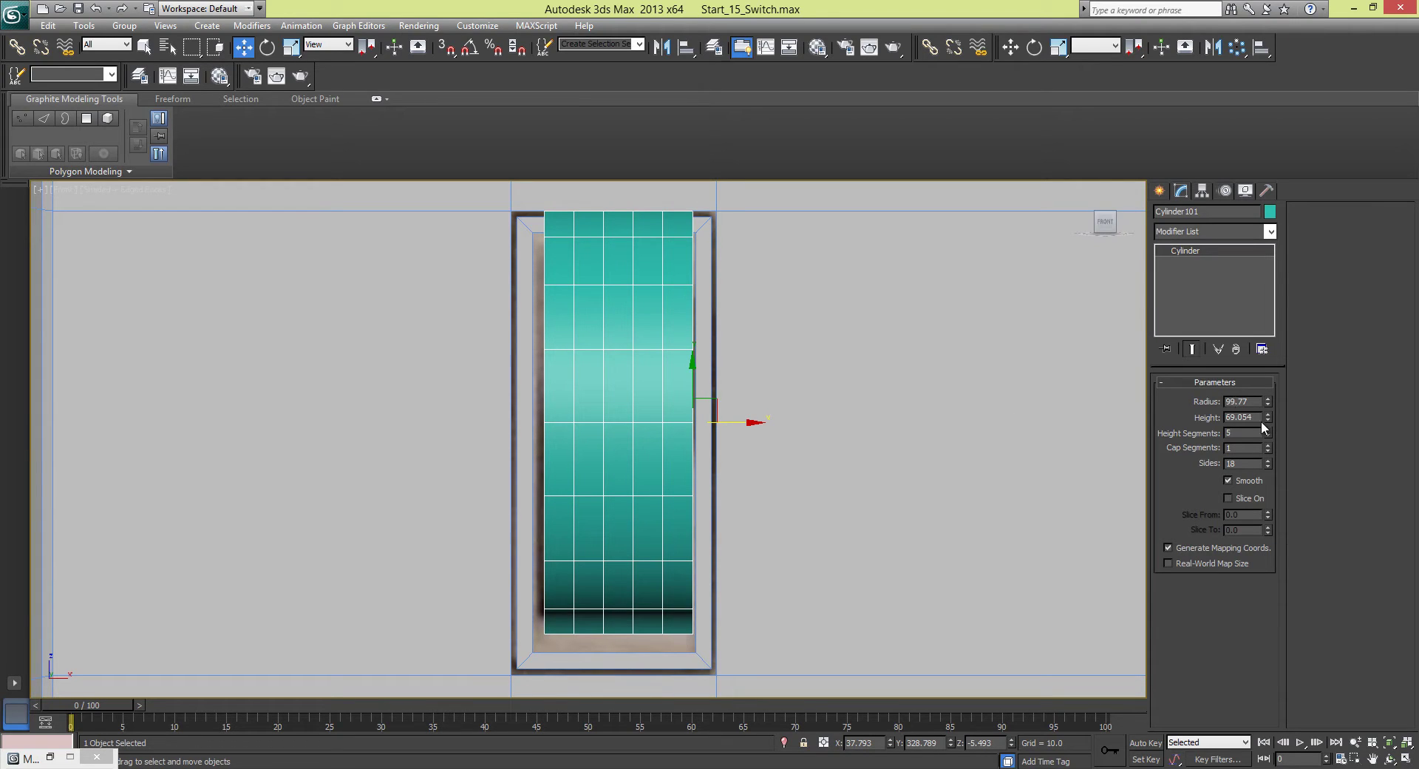
left_click_drag(1269, 422, 1267, 410)
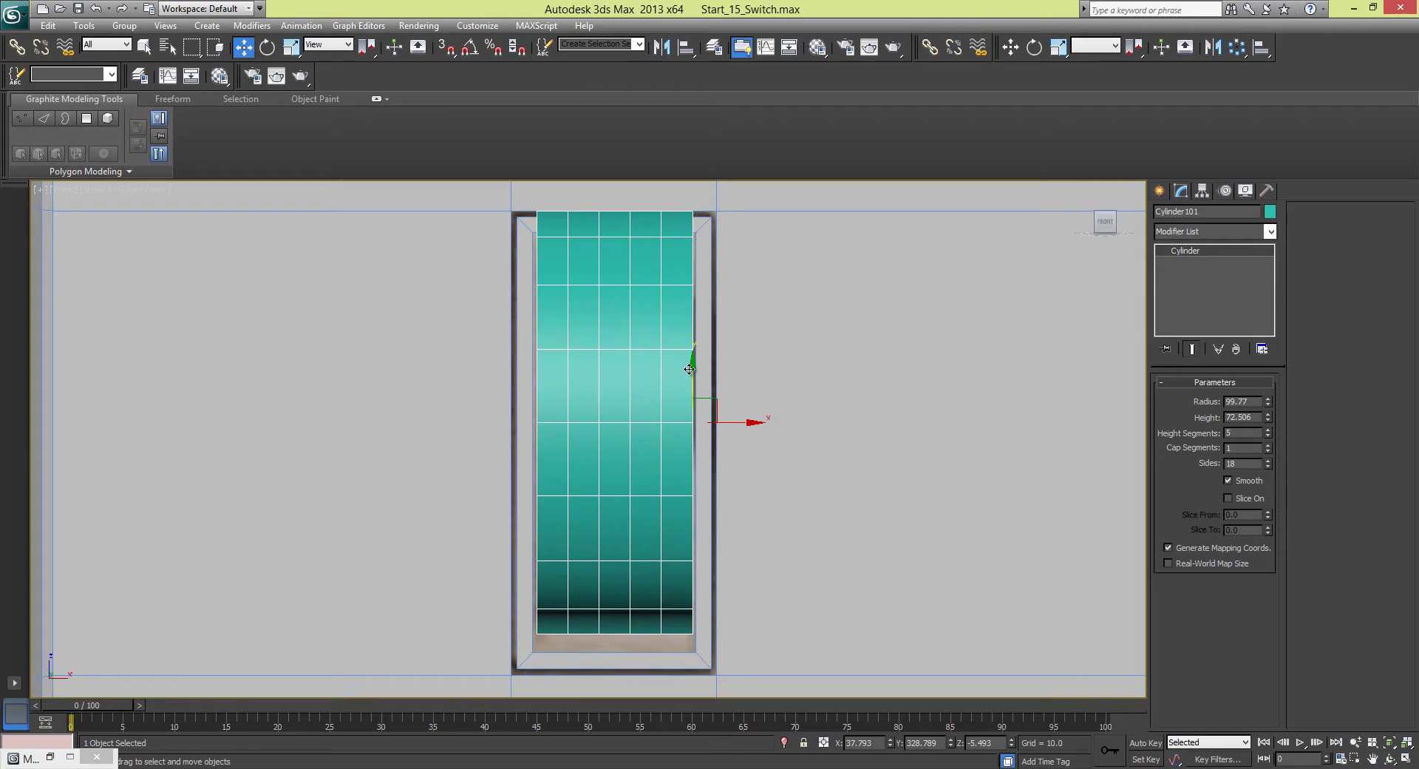
- Lower the cylinder and reduce its radius to about 97.7 so it fits the opening's vertical extent
left_click_drag(690, 366, 689, 388)
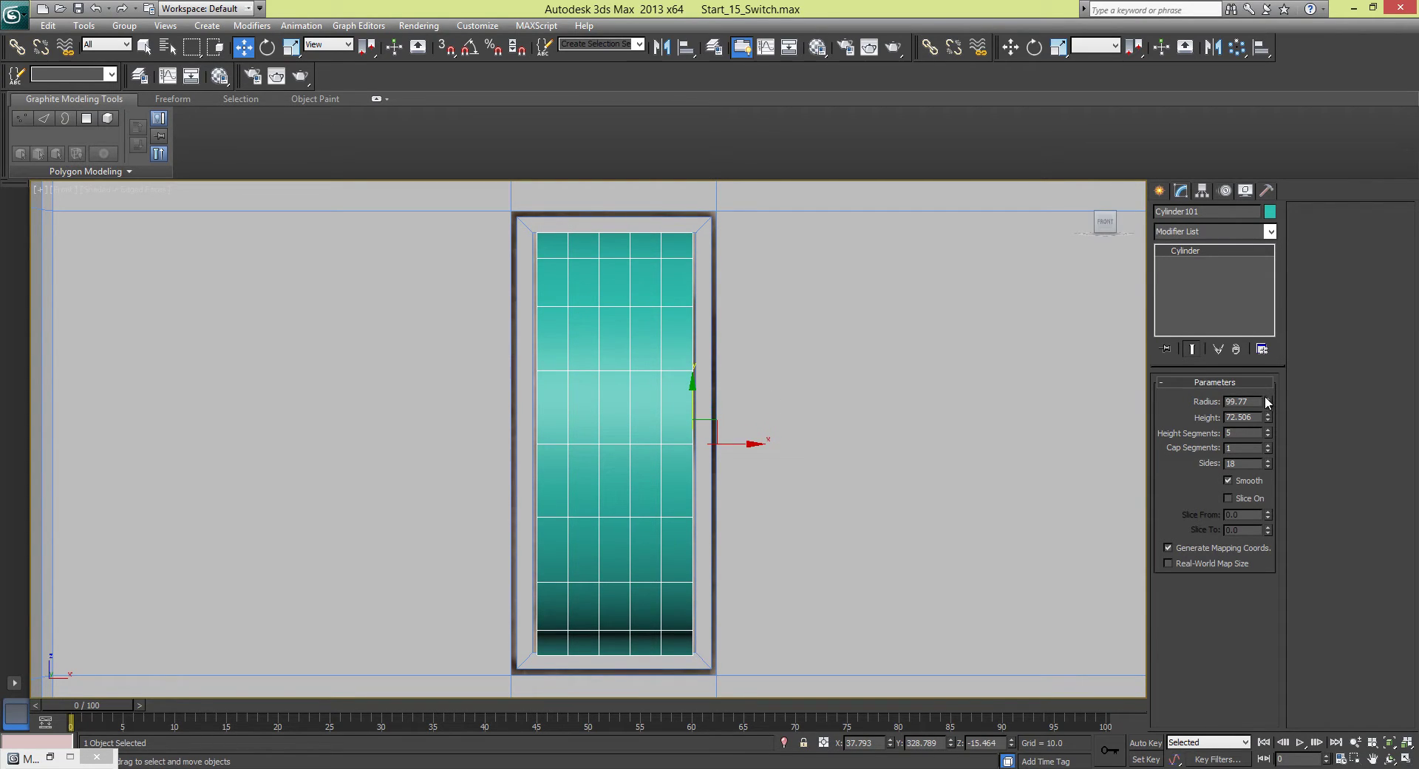
left_click_drag(1266, 398, 1262, 398)
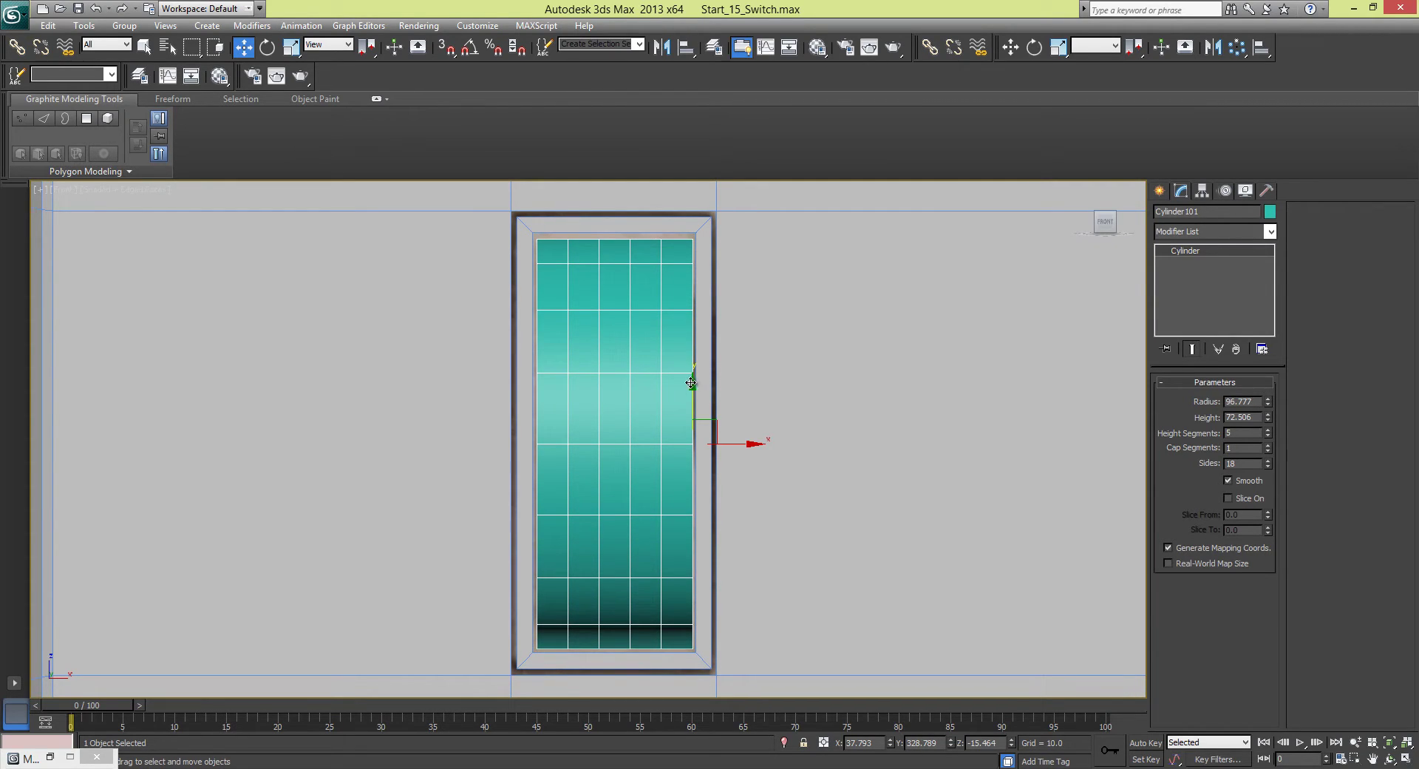
left_click_drag(691, 382, 692, 380)
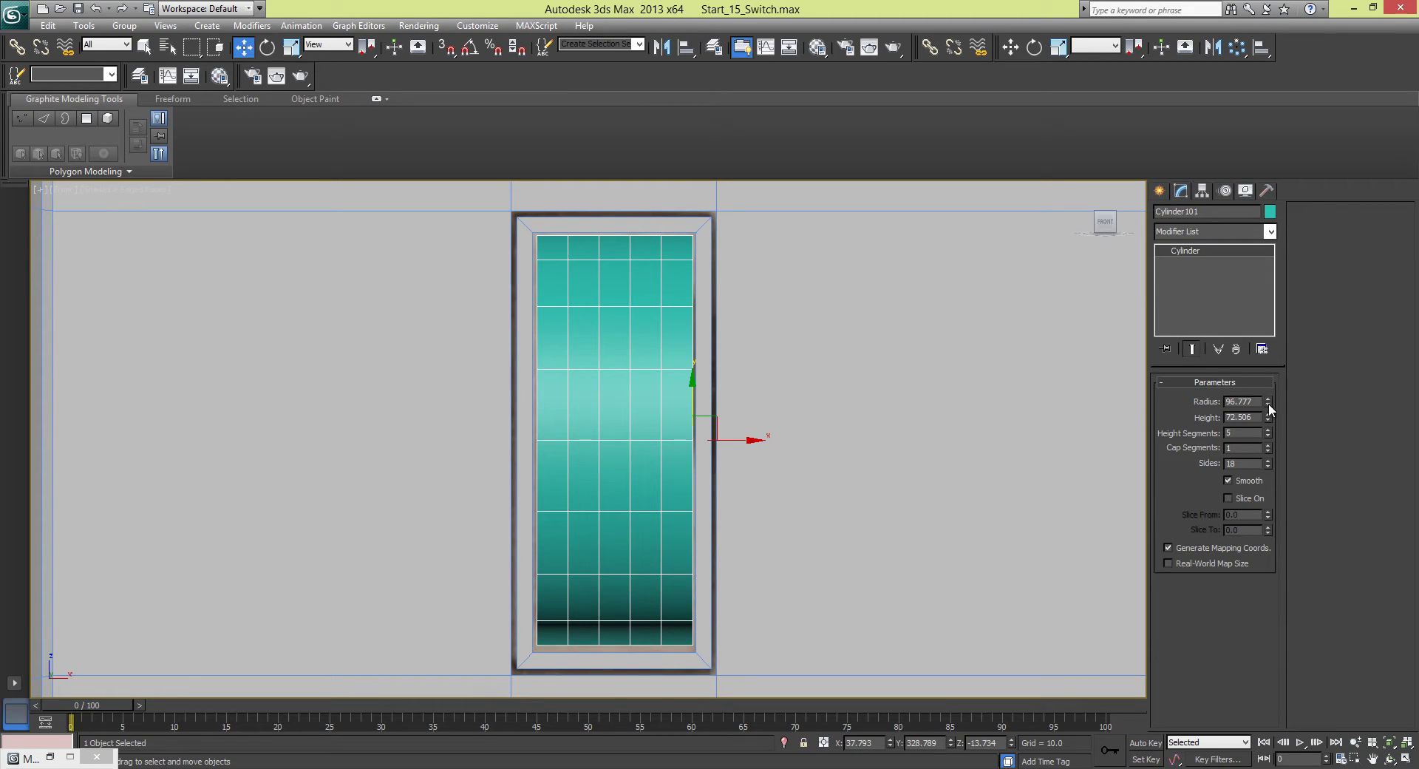
left_click_drag(1272, 402, 1271, 399)
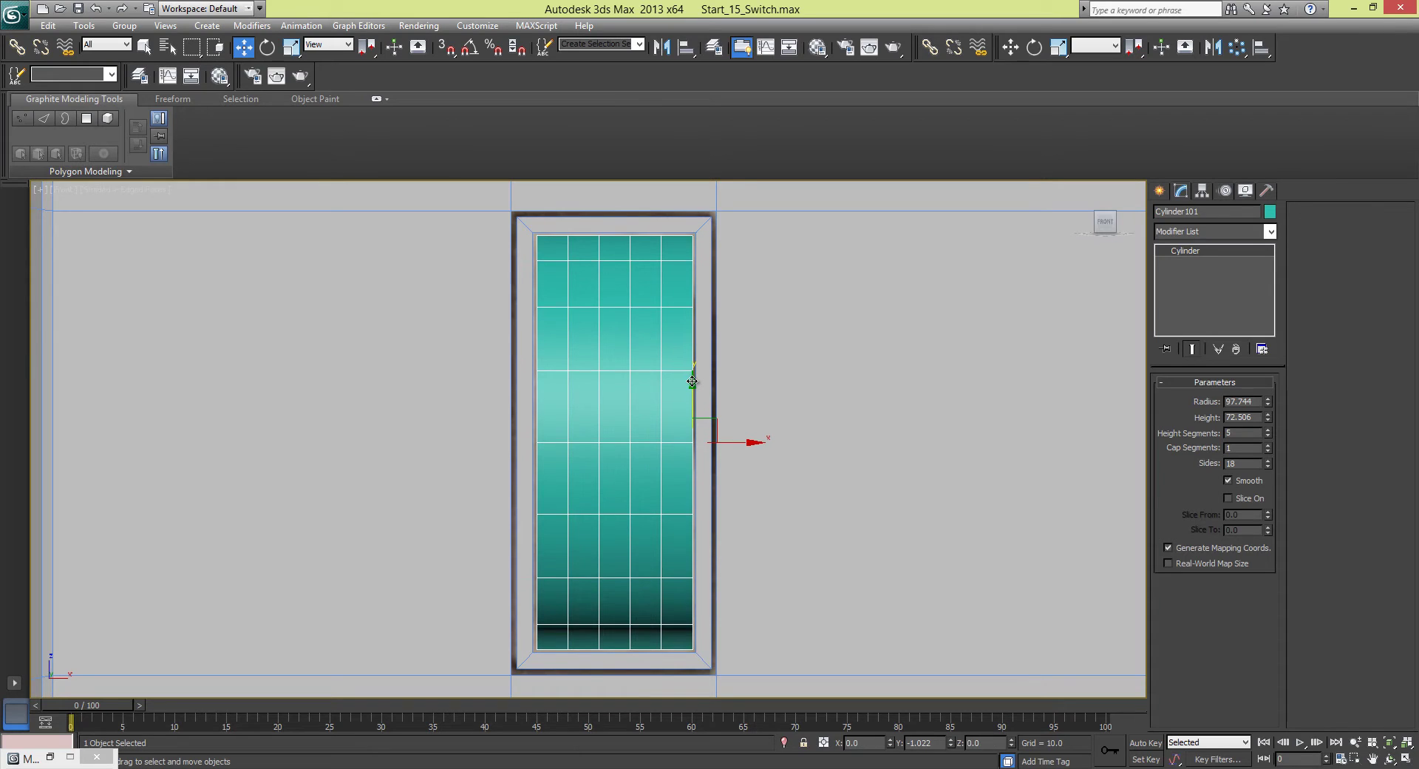
- Show edged faces in the Perspective view and push the cylinder about 30 units back into the plate's opening
key("alt+w")
key("alt+w")
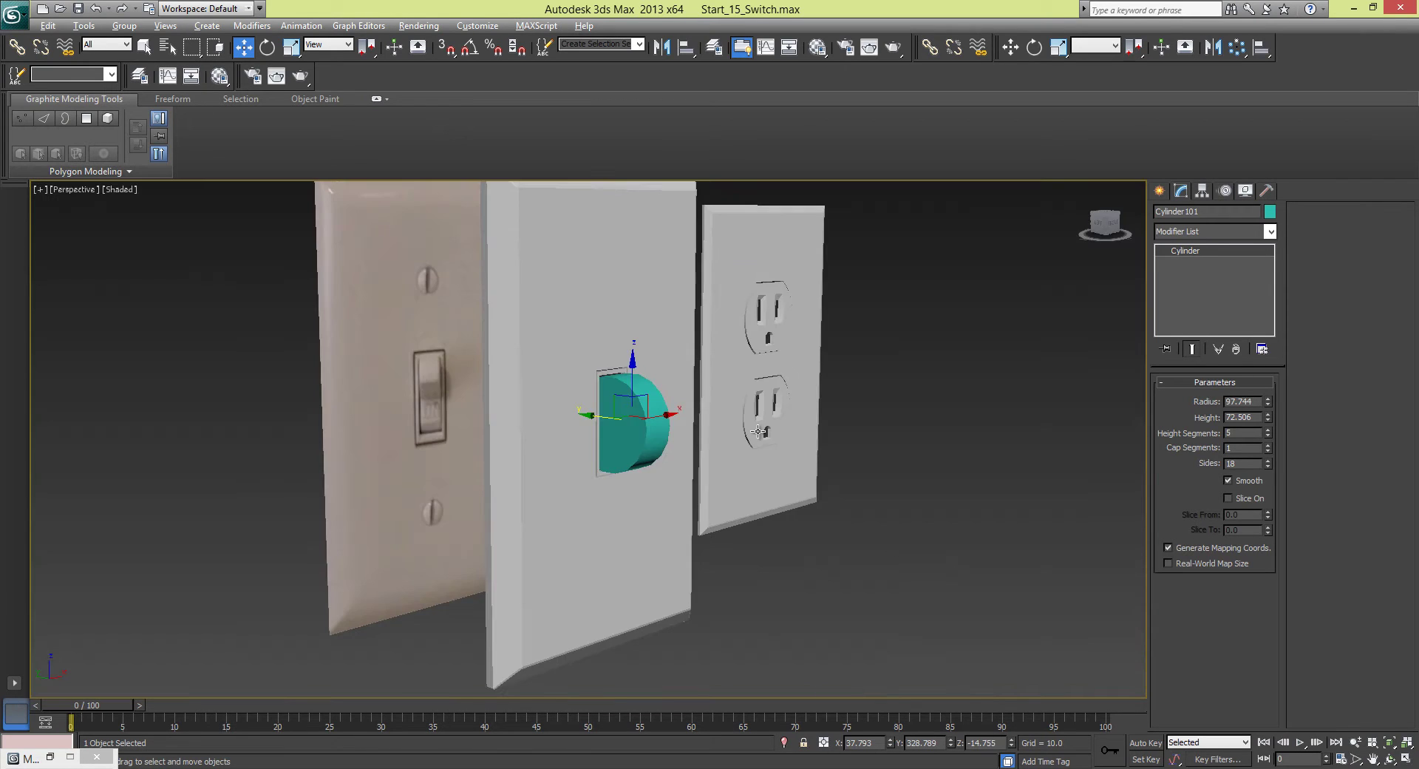
middle_click_drag(675, 414, 754, 396, "alt")
key("F4")
scroll(732, 382, "up", 3)
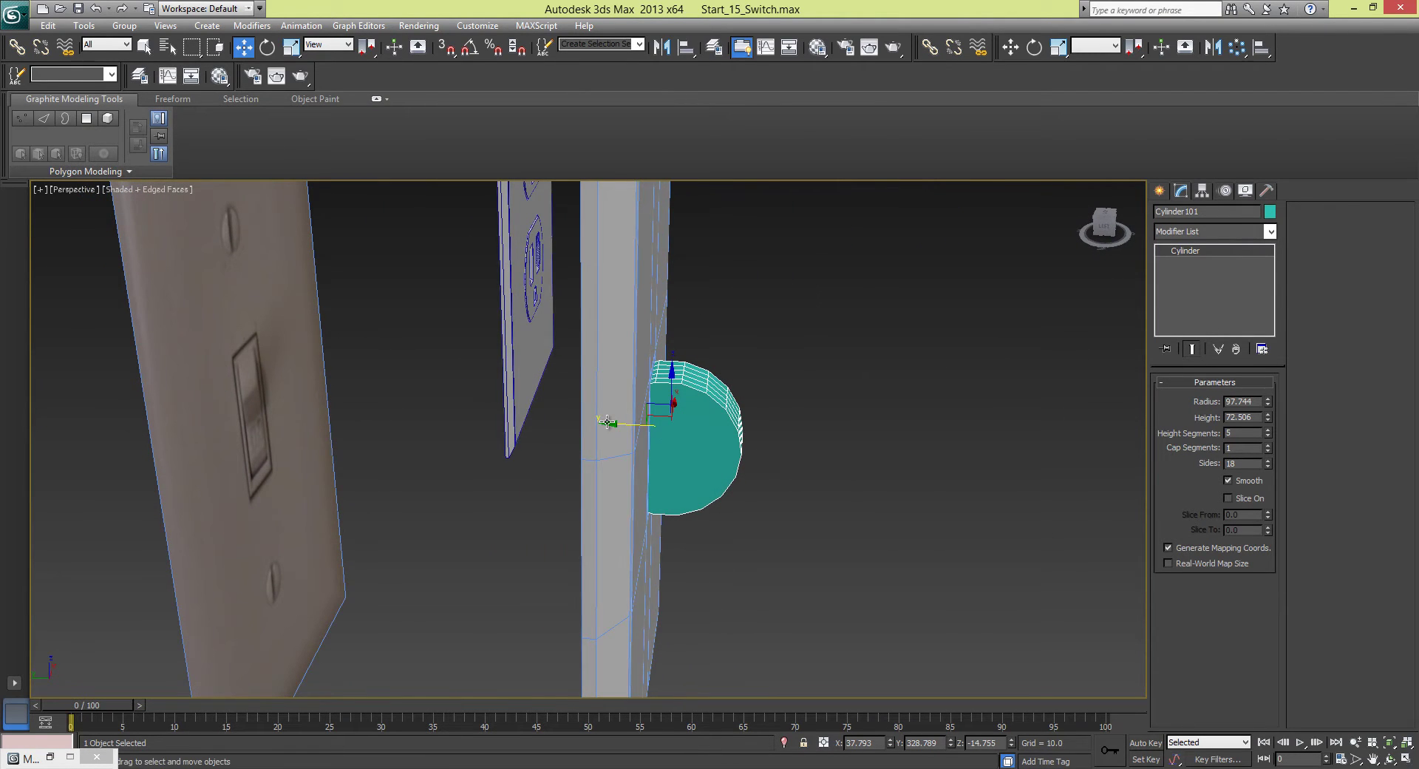
left_click_drag(608, 422, 669, 426)
middle_click_drag(669, 426, 340, 350, "alt")
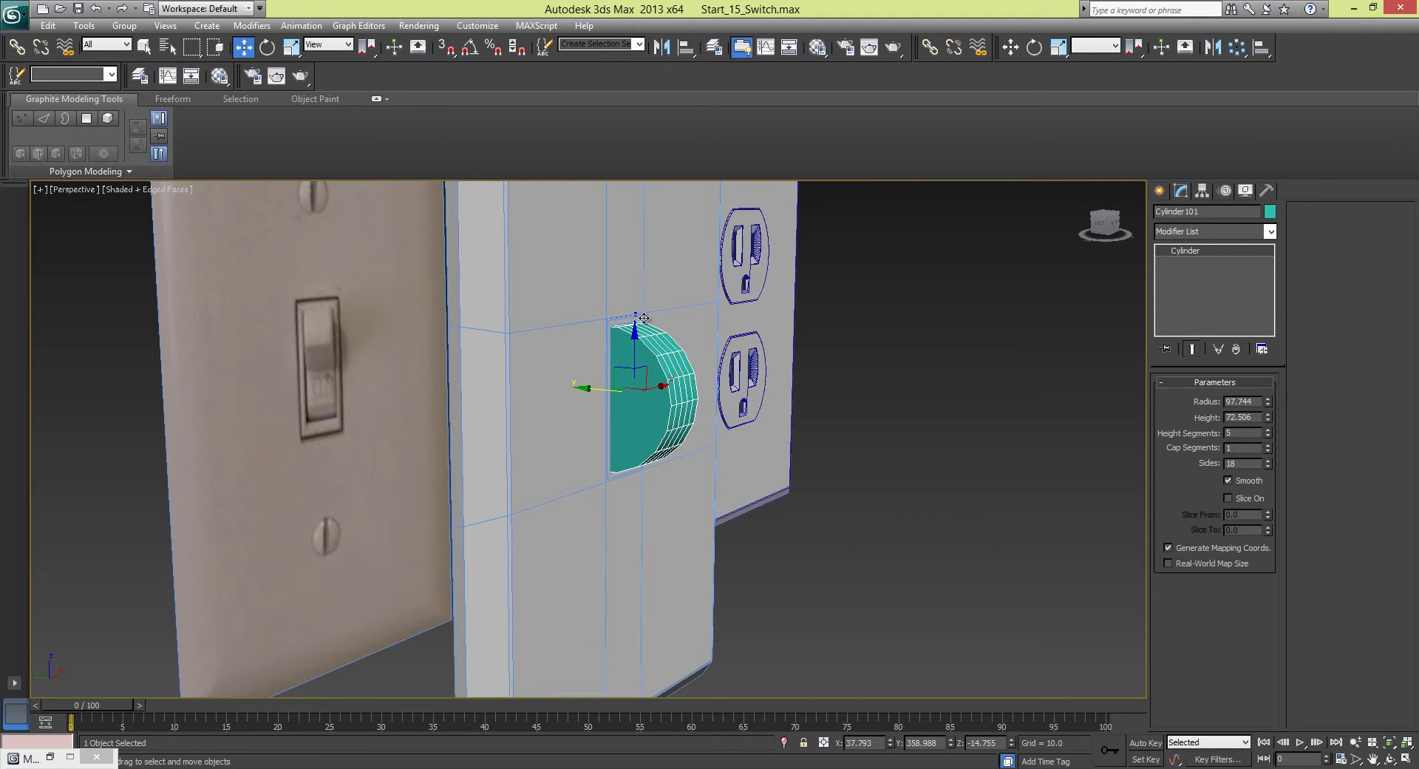
- Reduce the cylinder's height to about 71.06 and radius to about 95.79, centring it within the opening
middle_click_drag(596, 368, 538, 292)
middle_click_drag(446, 338, 676, 417, "alt")
scroll(526, 358, "up", 8)
left_click_drag(1269, 419, 1269, 422)
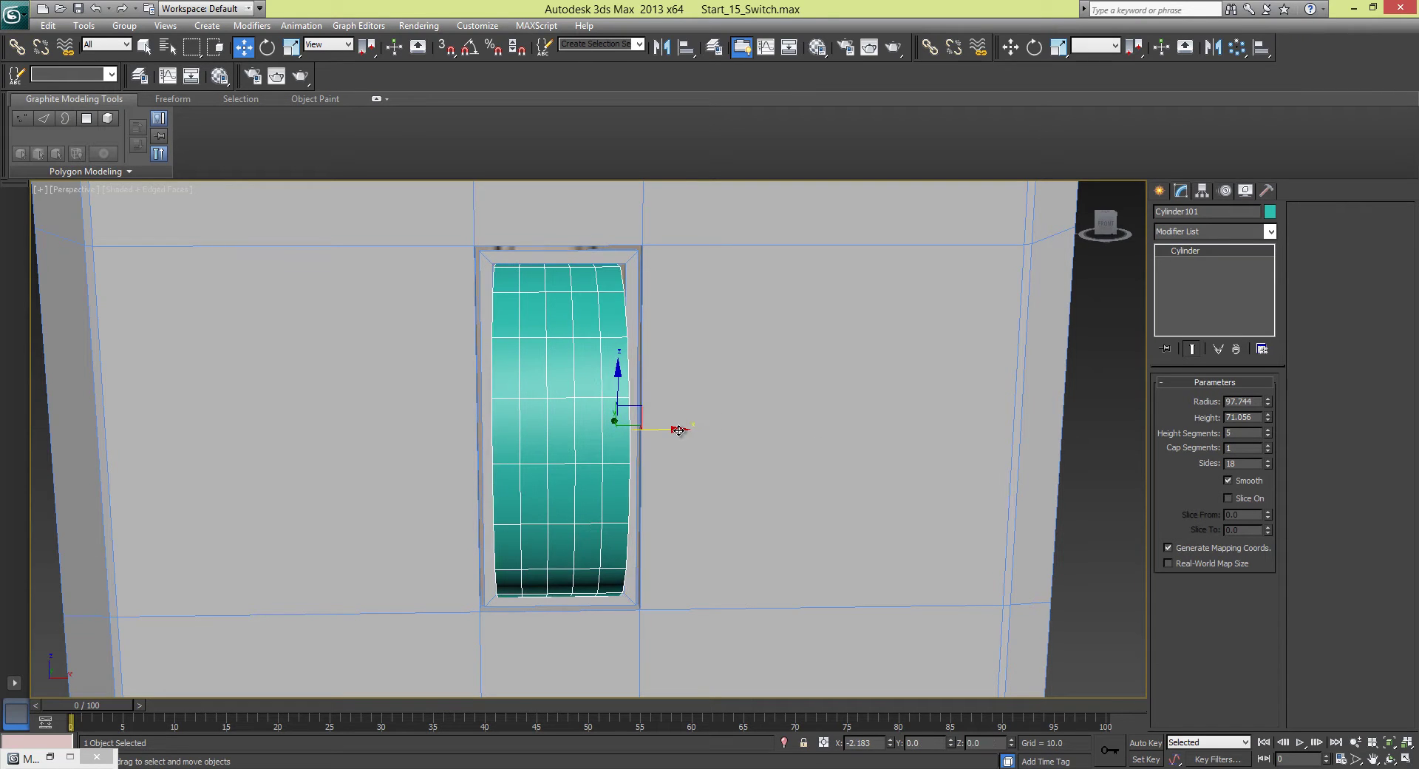
middle_click_drag(681, 429, 1099, 426, "alt")
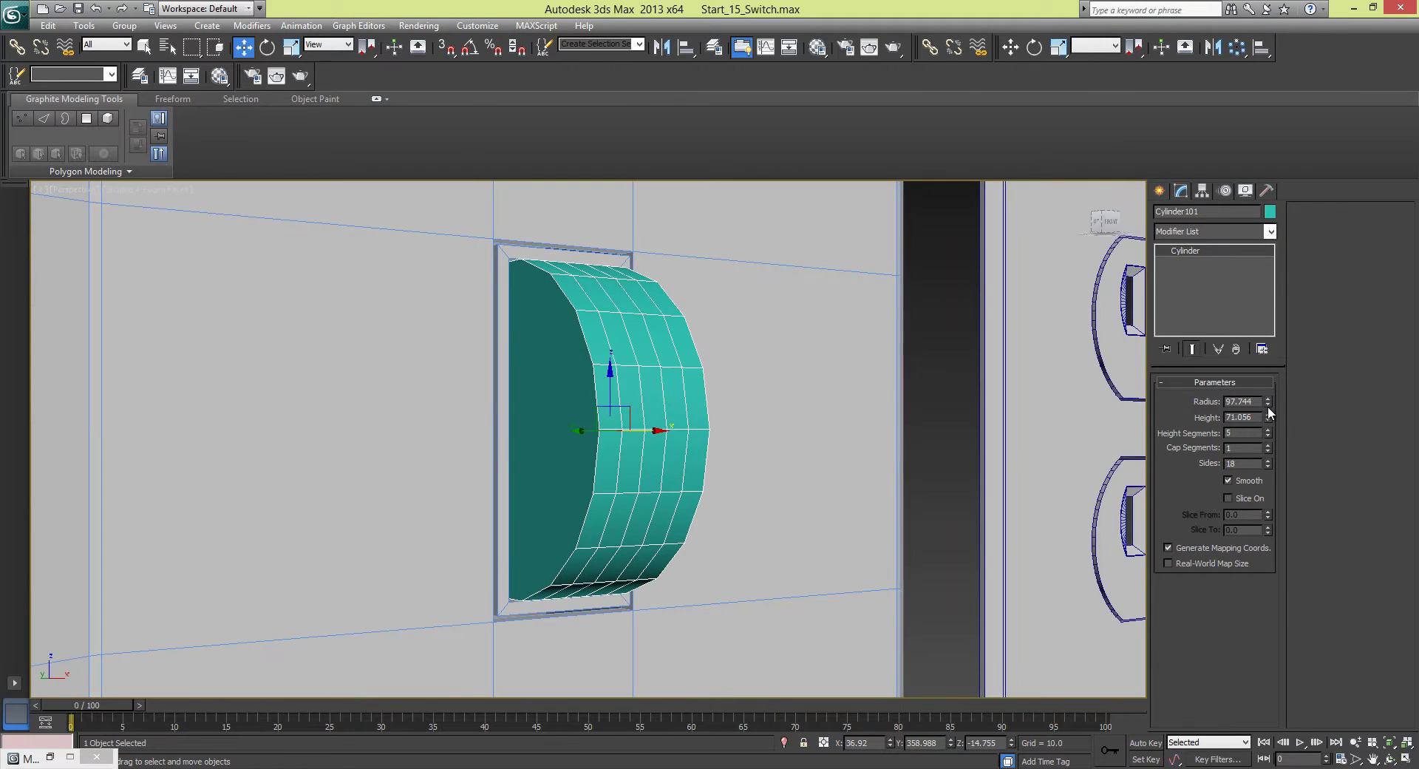
left_click_drag(1268, 401, 1271, 402)
middle_click_drag(839, 405, 758, 417, "alt")
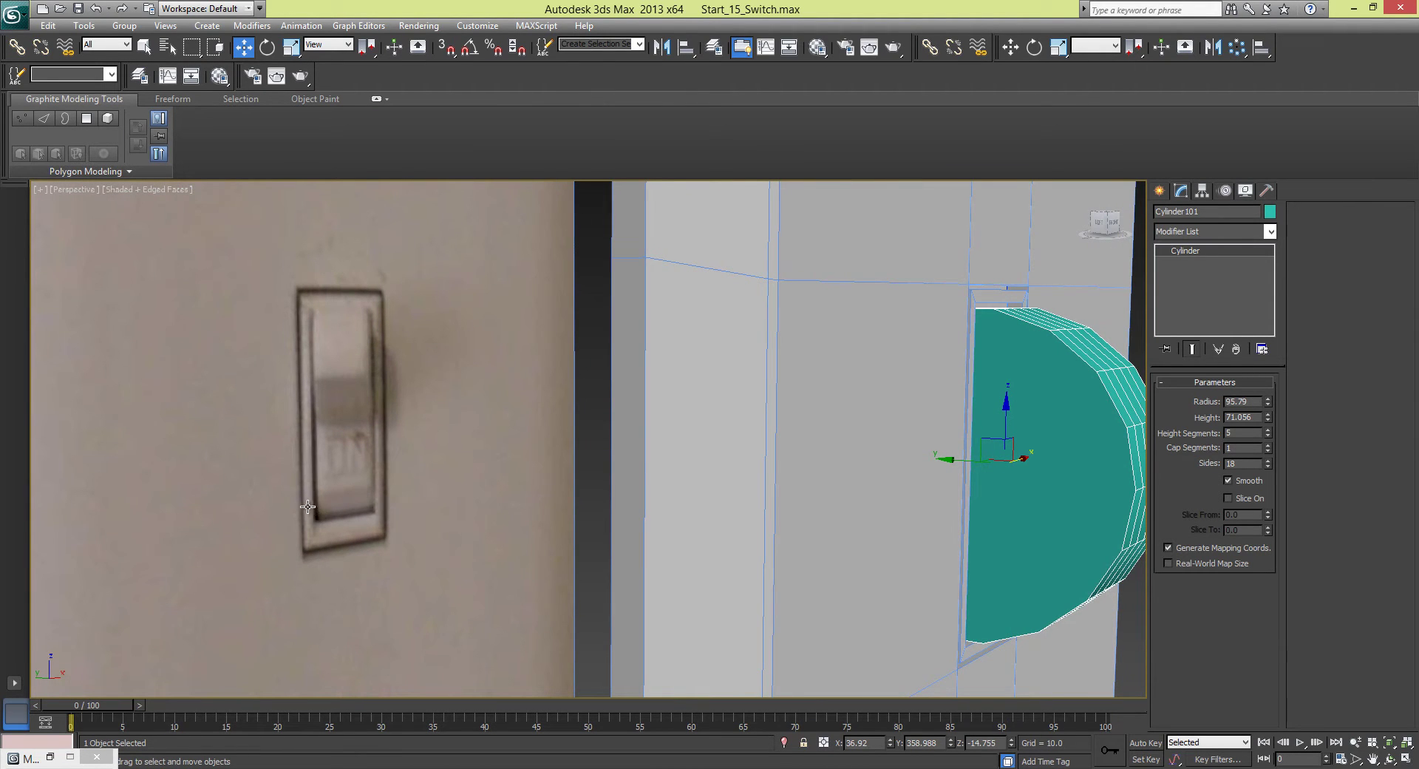
- Deselect the cylinder and switch the Perspective view's shading to Realistic
mouse_move(536, 427)
middle_mouse_down("alt")
mouse_move(738, 469)
mouse_move(738, 421)
mouse_move(729, 441)
mouse_move(855, 494)
mouse_move(754, 436)
middle_mouse_up("alt")
scroll(741, 411, "down", 6)
left_click(860, 479)
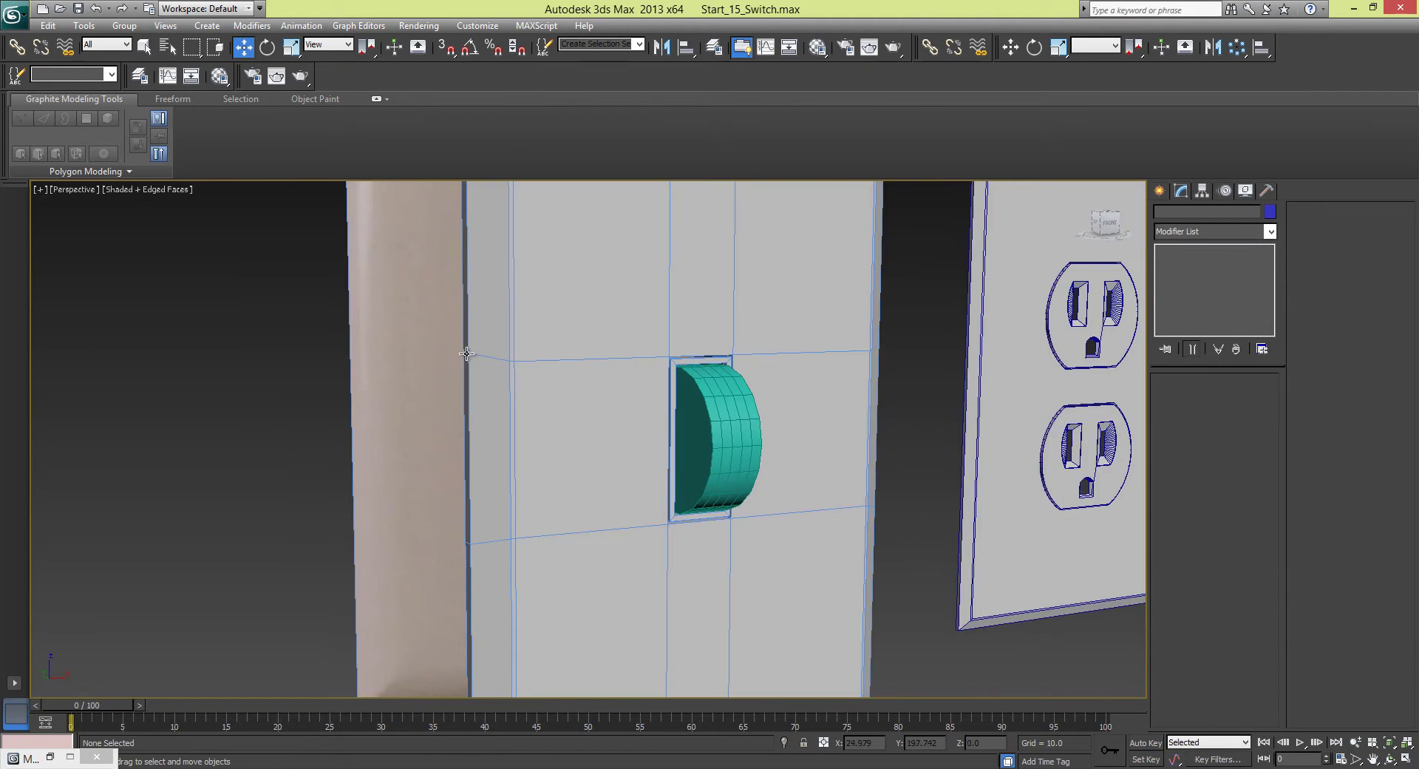
left_click(149, 195)
left_click(152, 190)
left_click(203, 217)
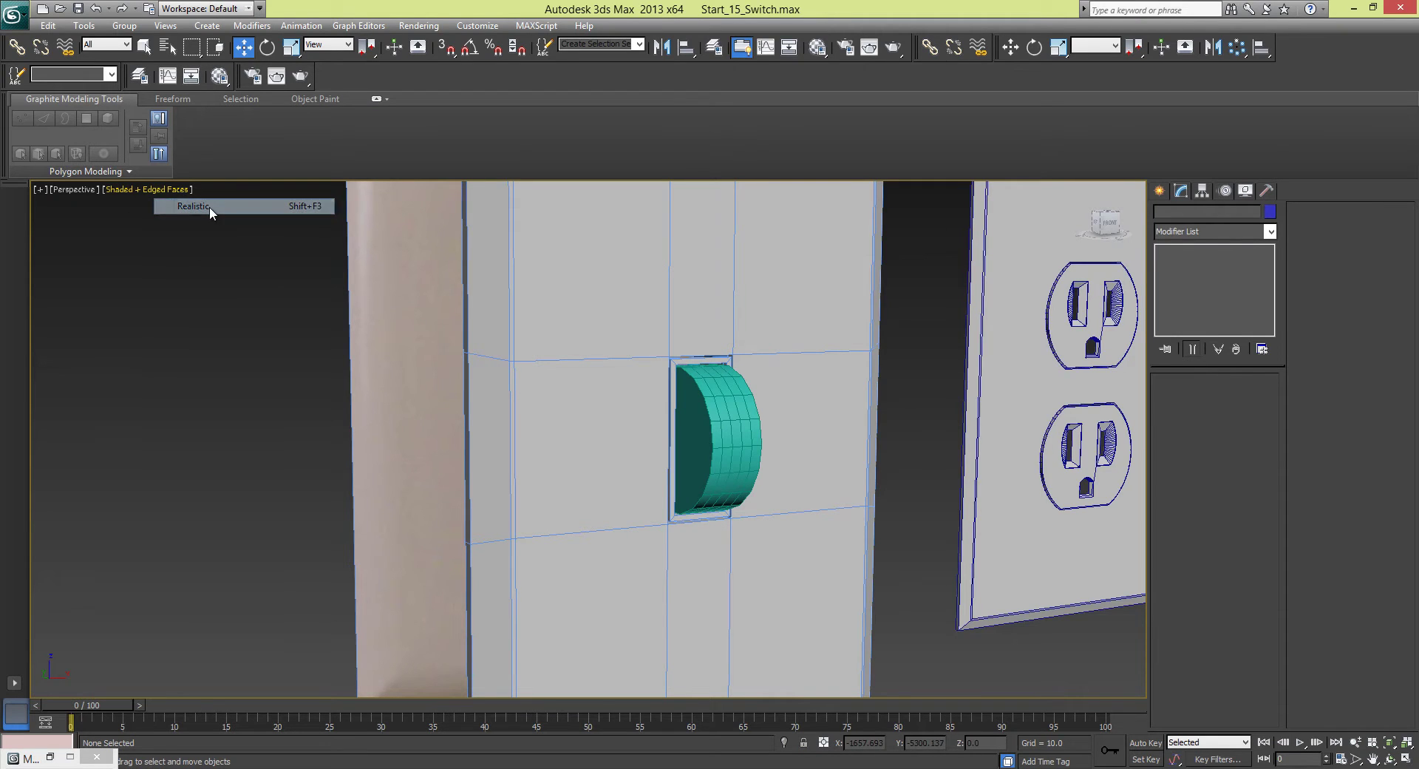
- Render a close-up of the cylinder in the plate's opening, close the render, and examine the gaps around it
middle_click_drag(749, 417, 772, 387, "alt")
scroll(758, 395, "up", 4)
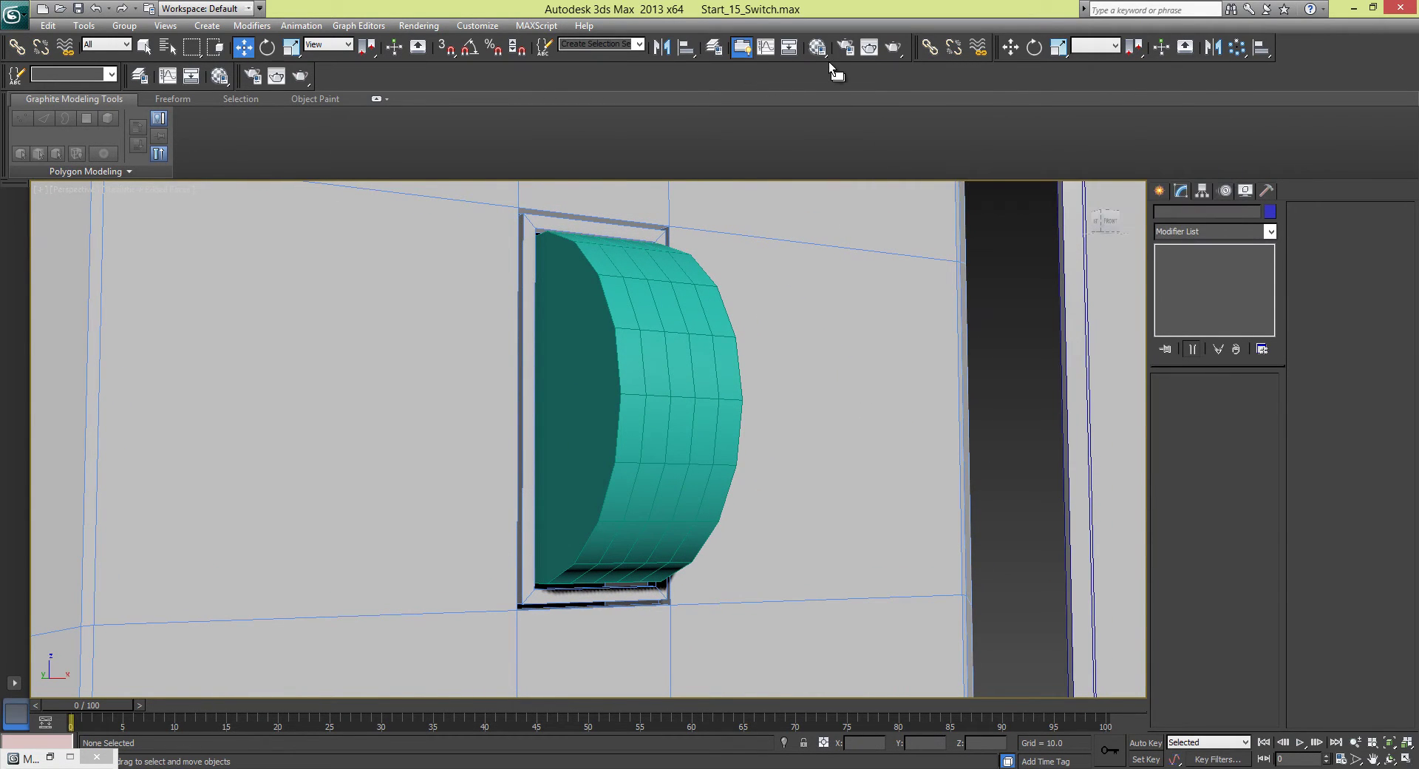
left_click(896, 48)
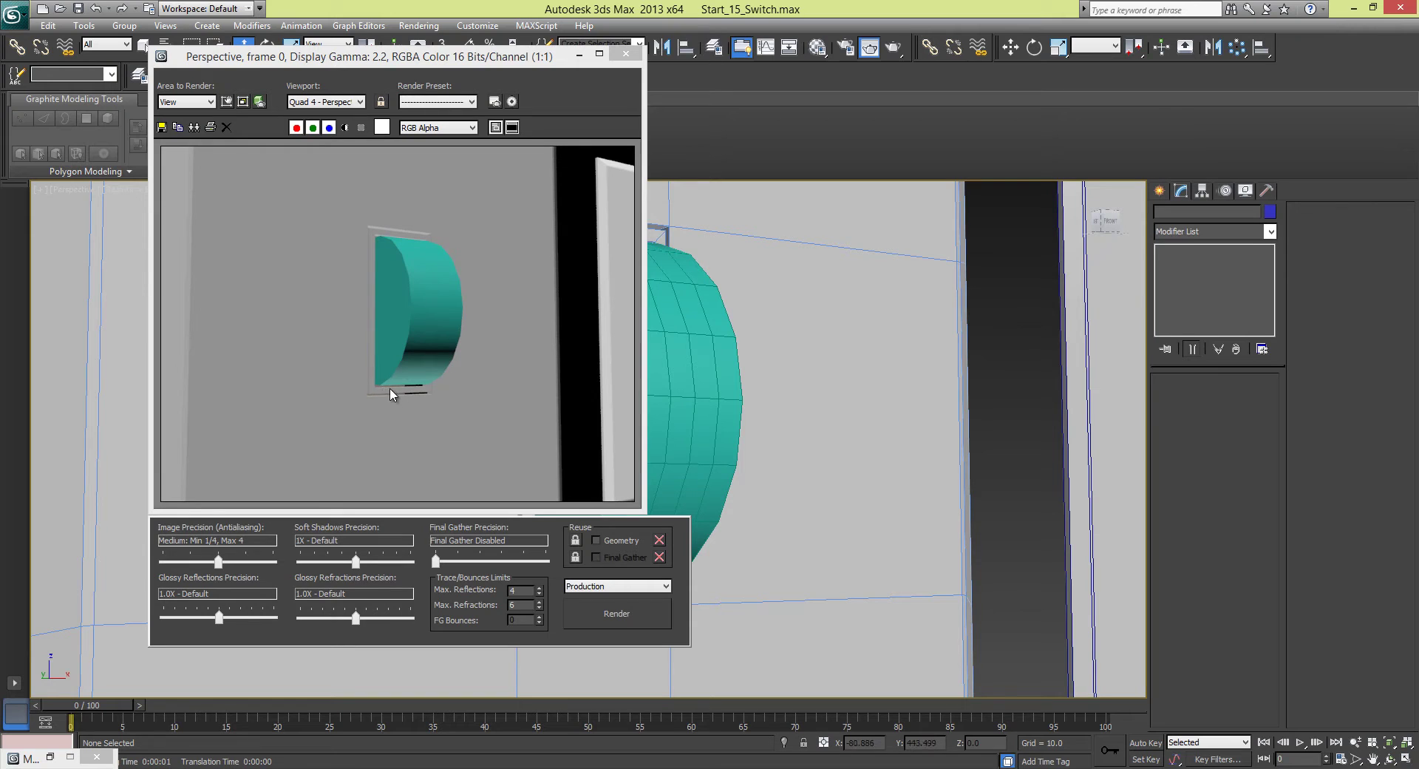
left_click(627, 54)
middle_click_drag(762, 326, 712, 317, "alt")
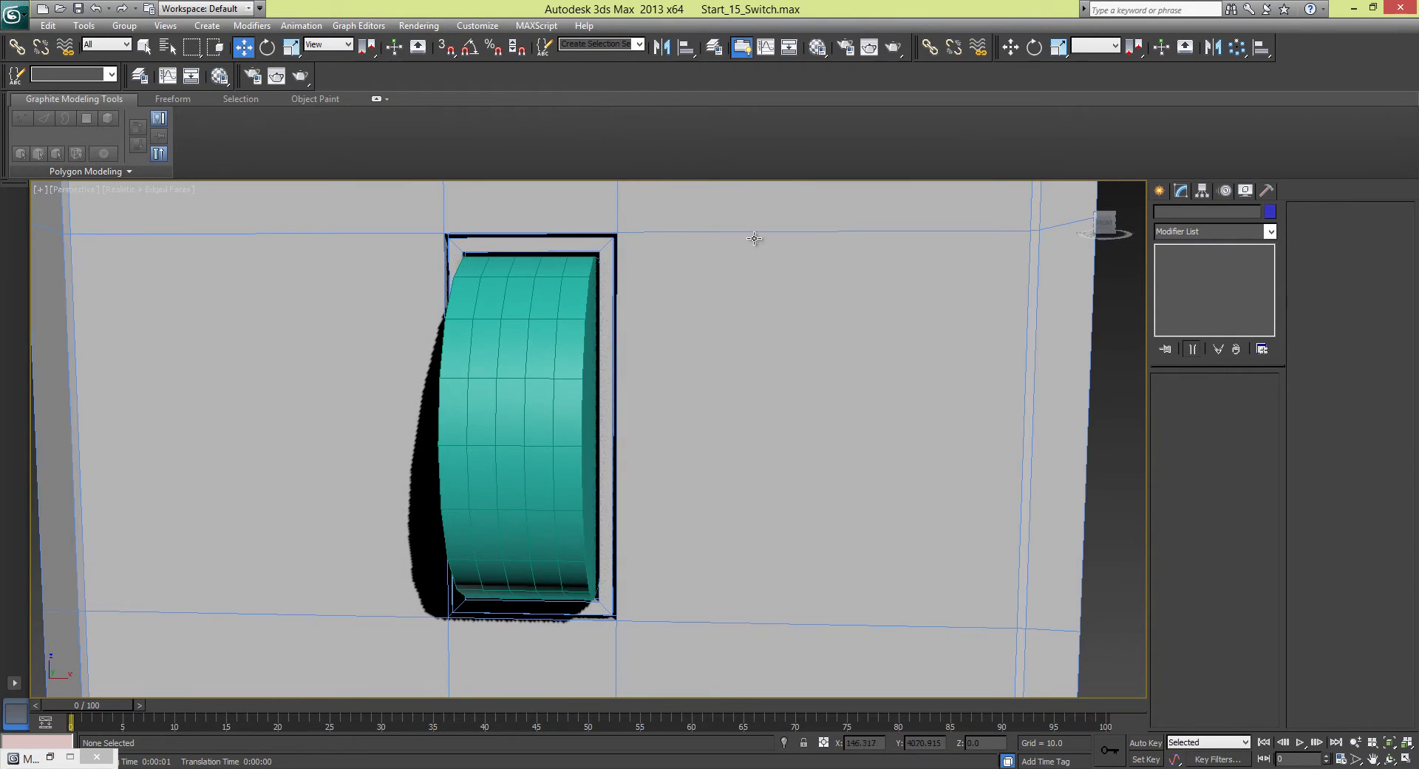
- Render the Perspective view to check the cylinder in the plate's opening, and close the render
left_click(899, 49)
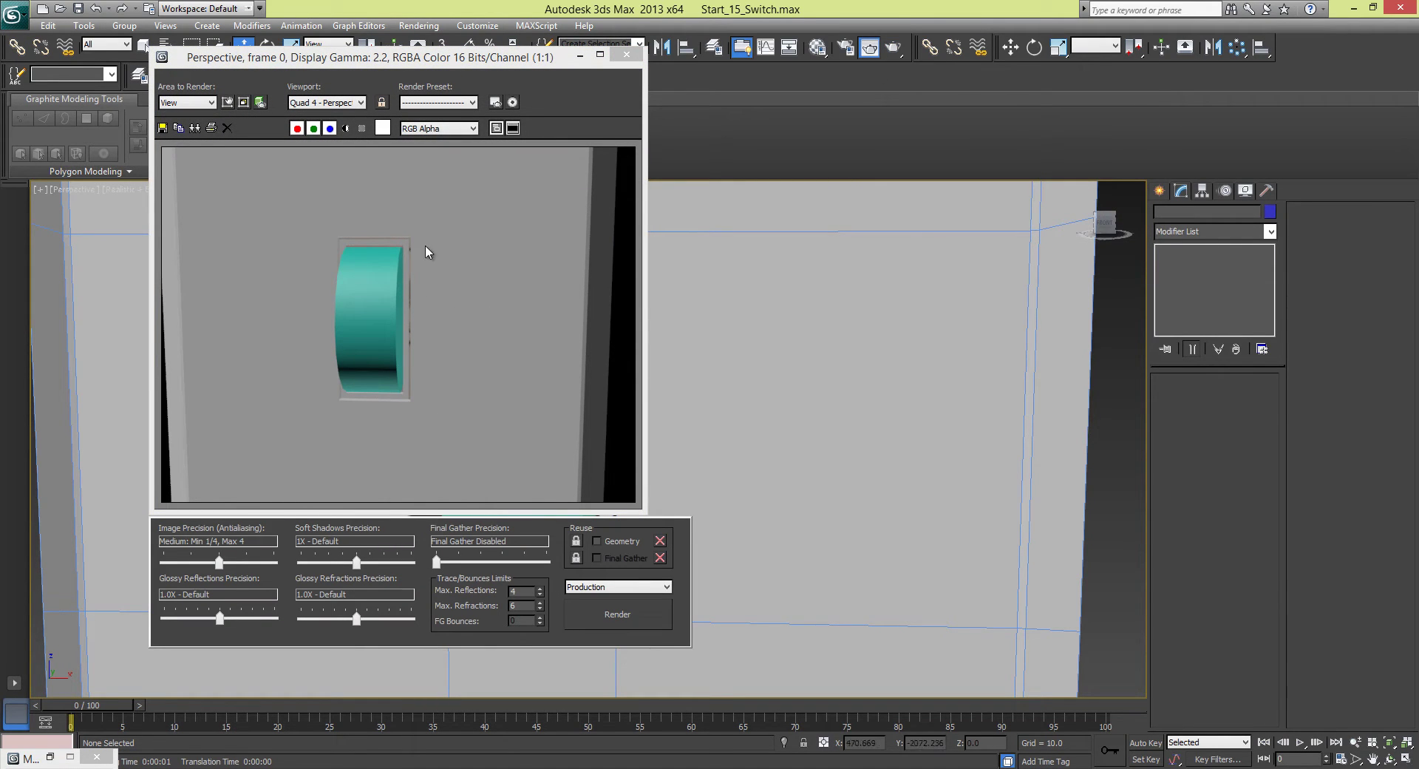
left_click(627, 54)
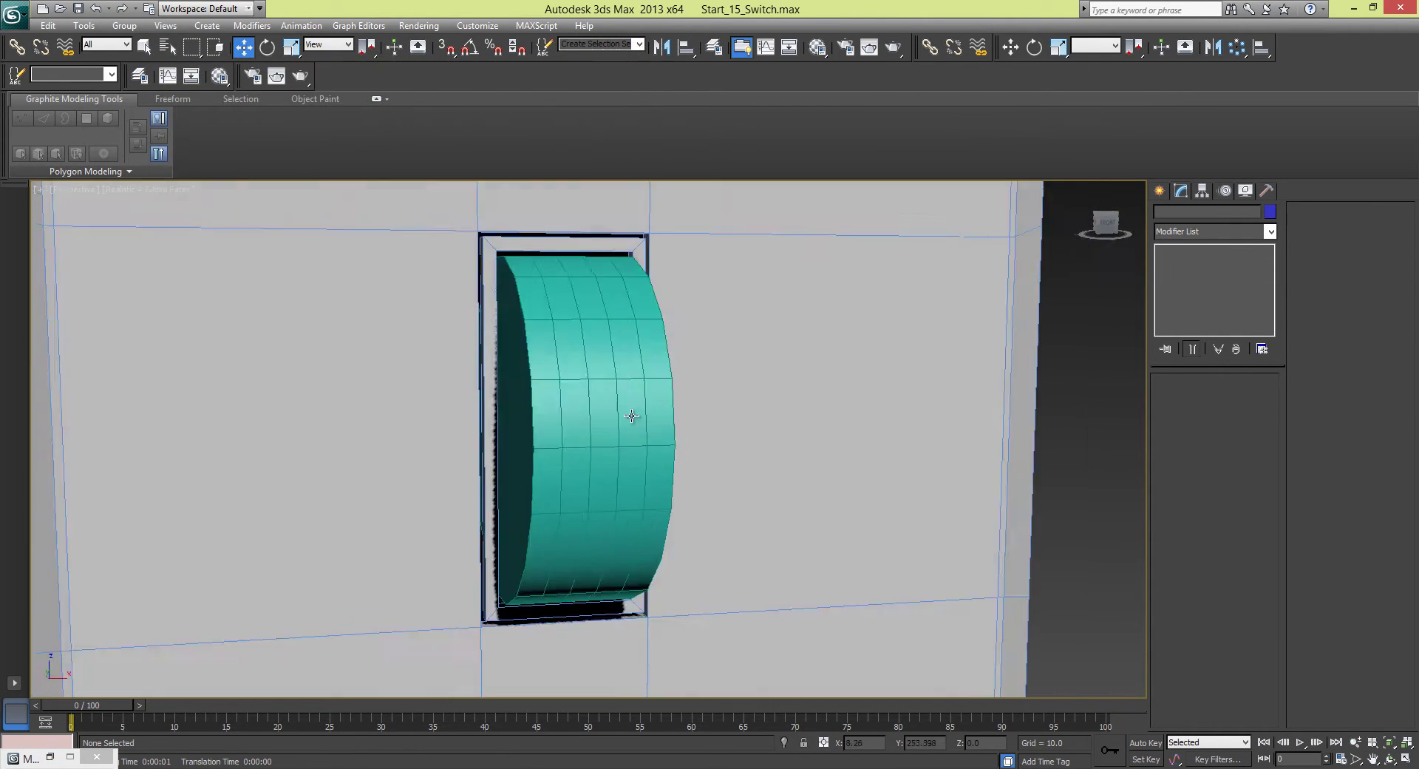
middle_click_drag(637, 411, 486, 358, "alt")
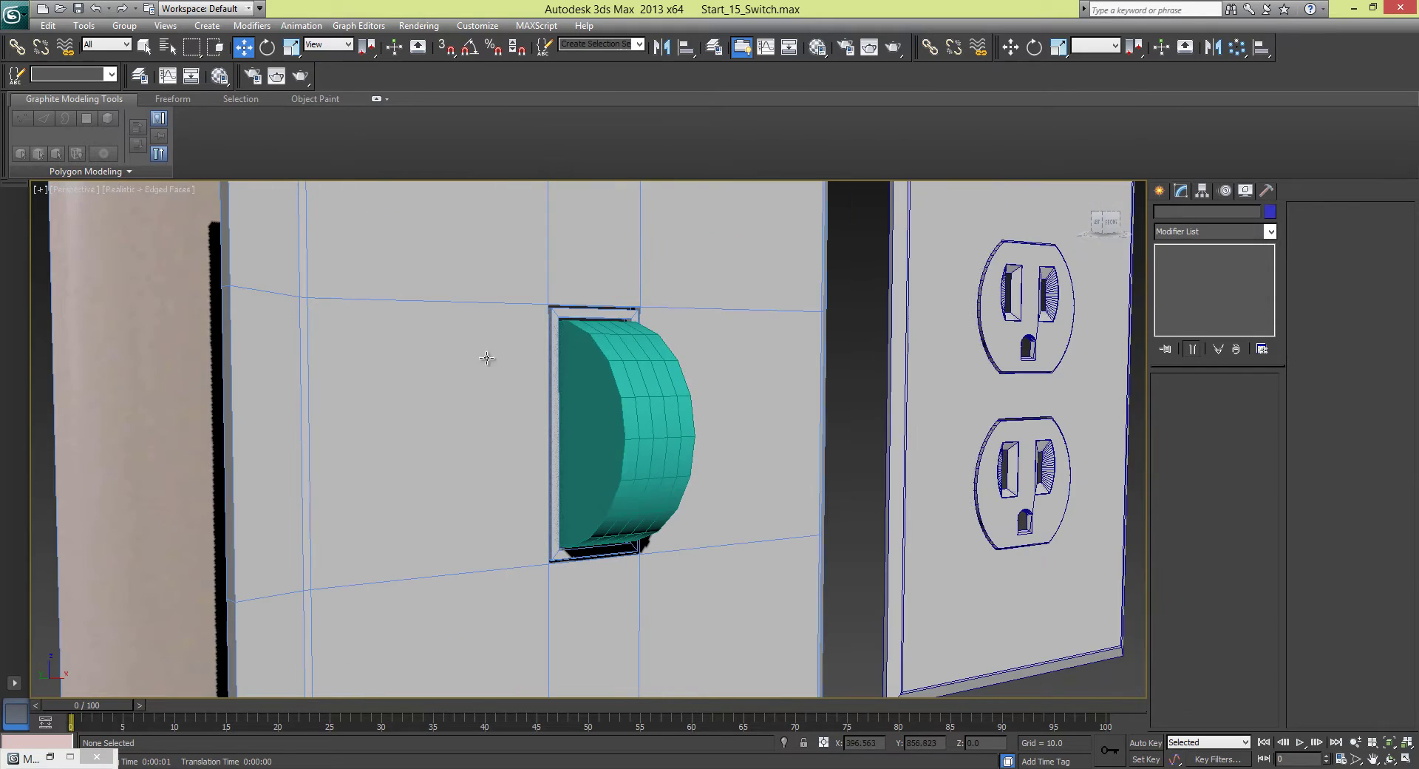
- Switch the Perspective view's shading from Realistic to Shaded
left_click(160, 194)
left_click(186, 224)
middle_click_drag(446, 313, 521, 362, "alt")
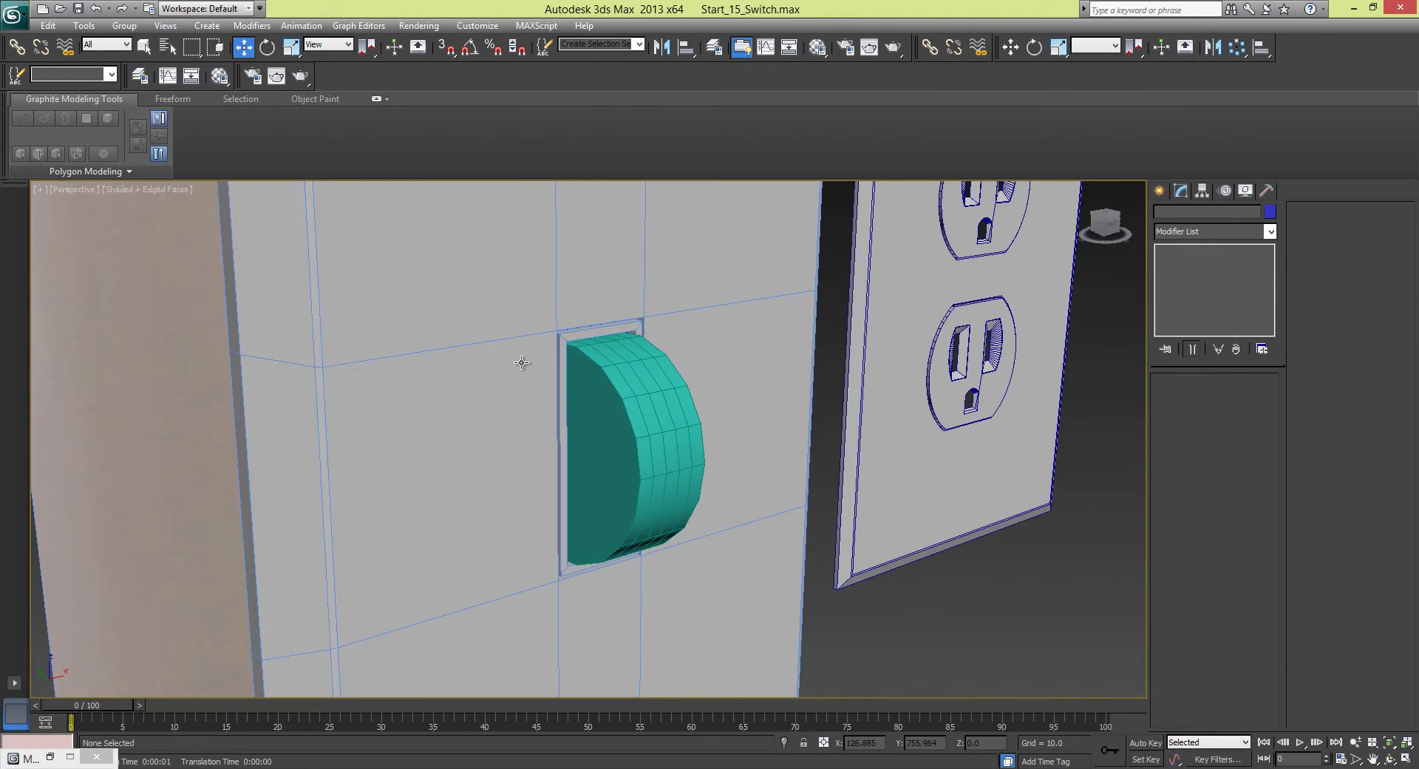
scroll(497, 313, "down", 5)
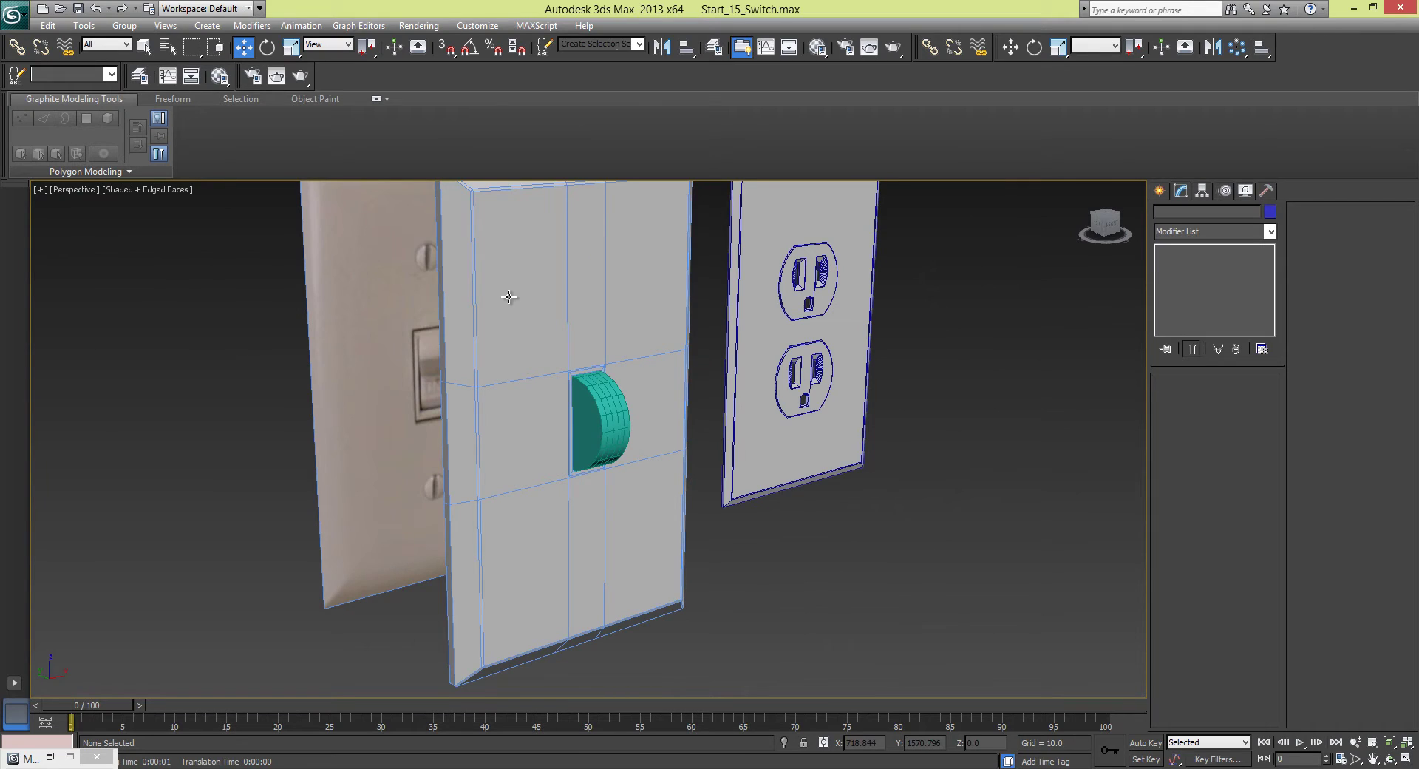
middle_click_drag(595, 314, 576, 317, "alt")
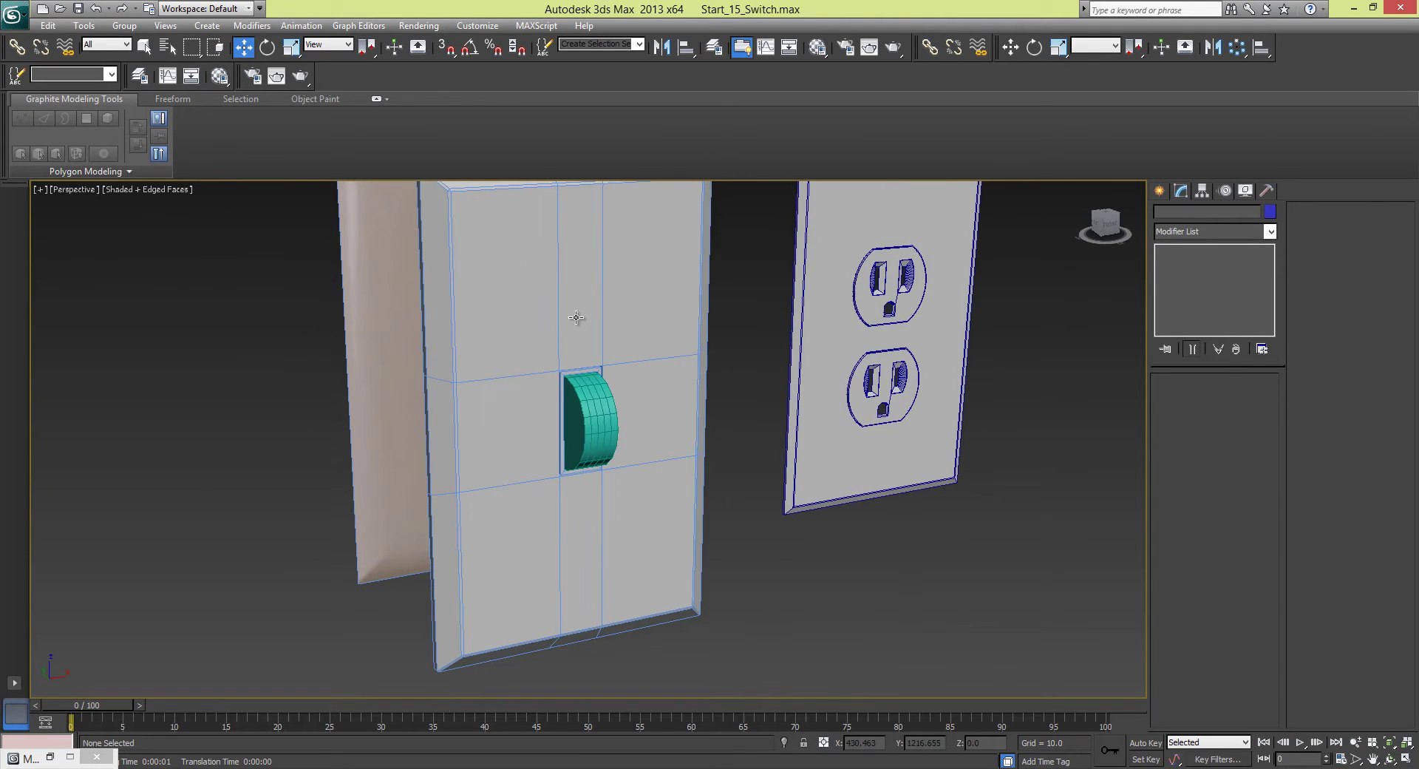
- Select the cylinder in the plate's opening and reduce its height segments to 1
left_click(612, 399)
key("z")
middle_click_drag(664, 276, 703, 287)
scroll(706, 288, "down", 5)
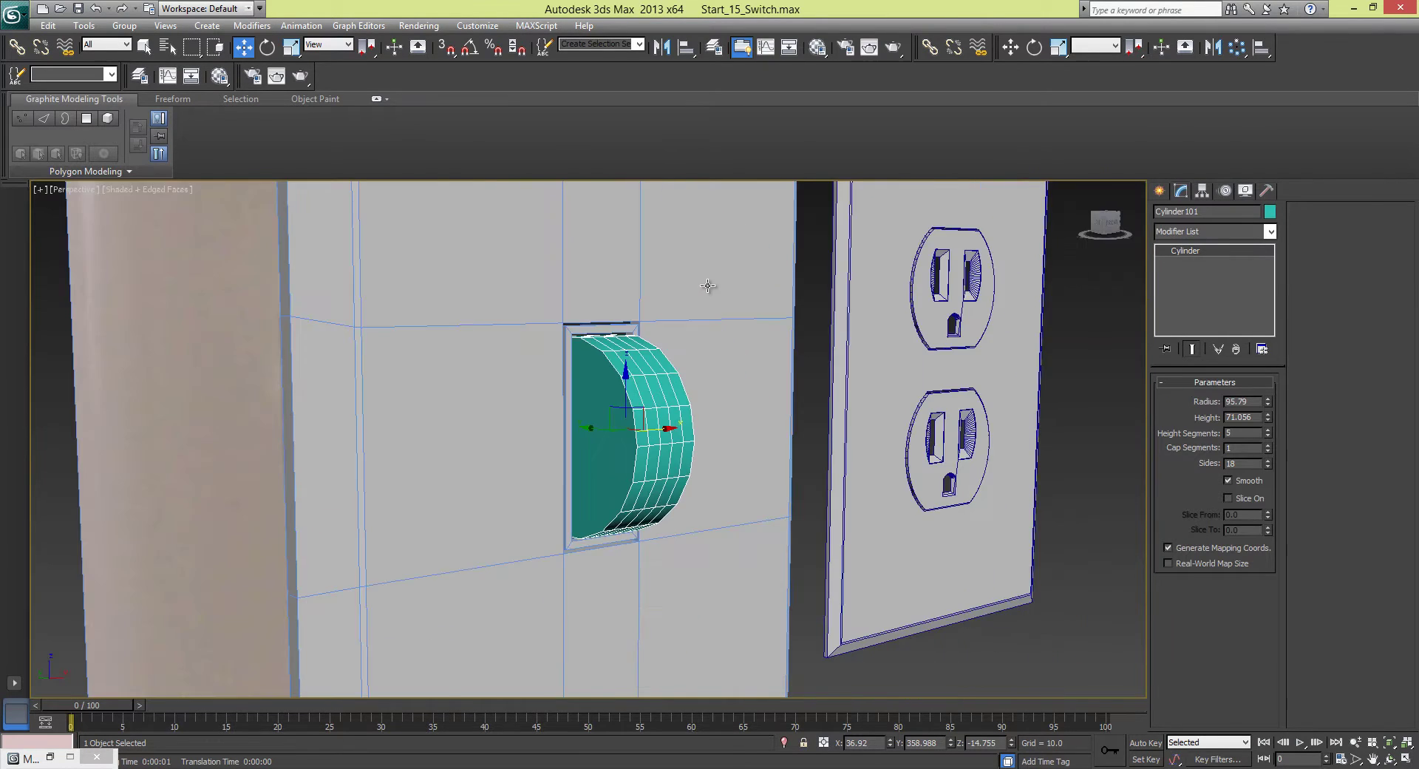
middle_click_drag(622, 312, 734, 345, "alt")
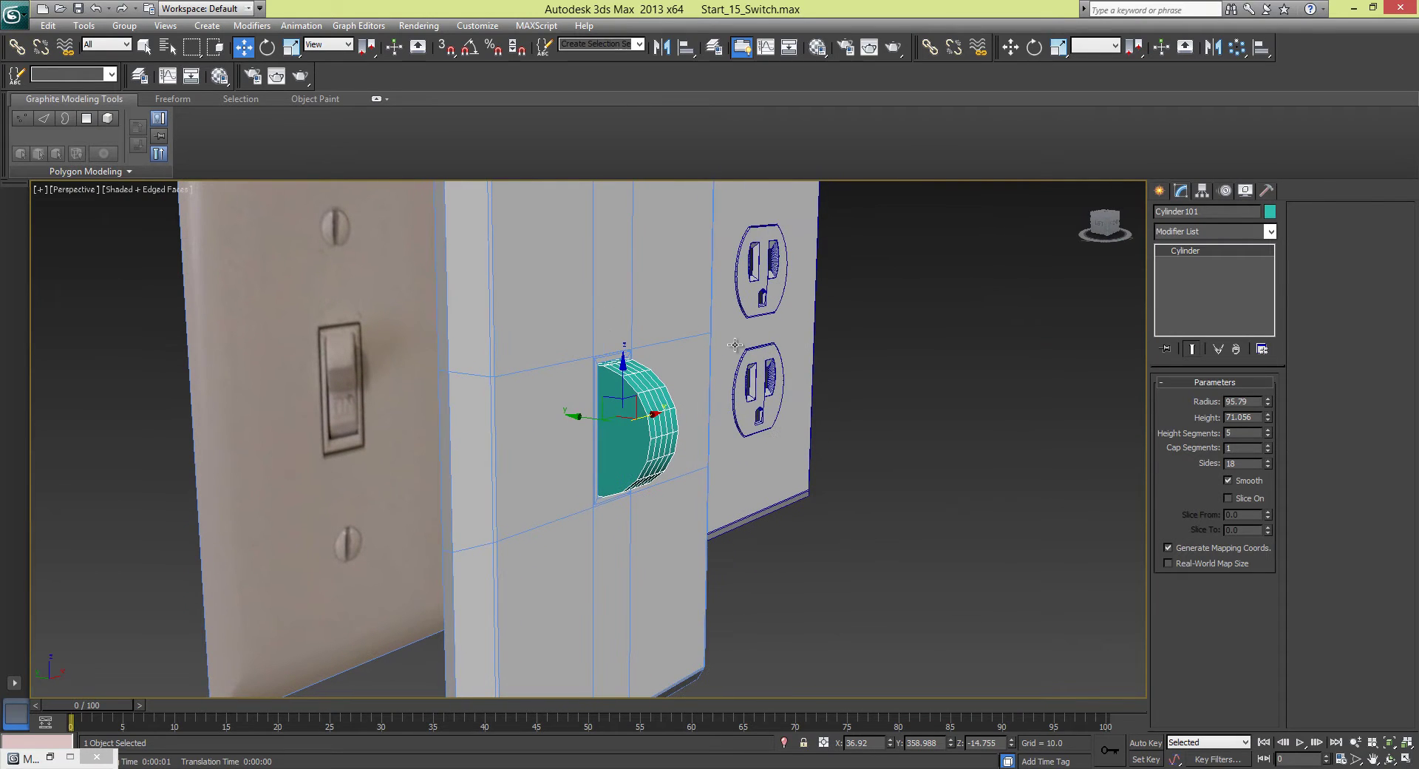
right_click(1266, 437)
mouse_move(822, 427)
middle_mouse_down("alt")
mouse_move(763, 431)
mouse_move(806, 424)
middle_mouse_up("alt")
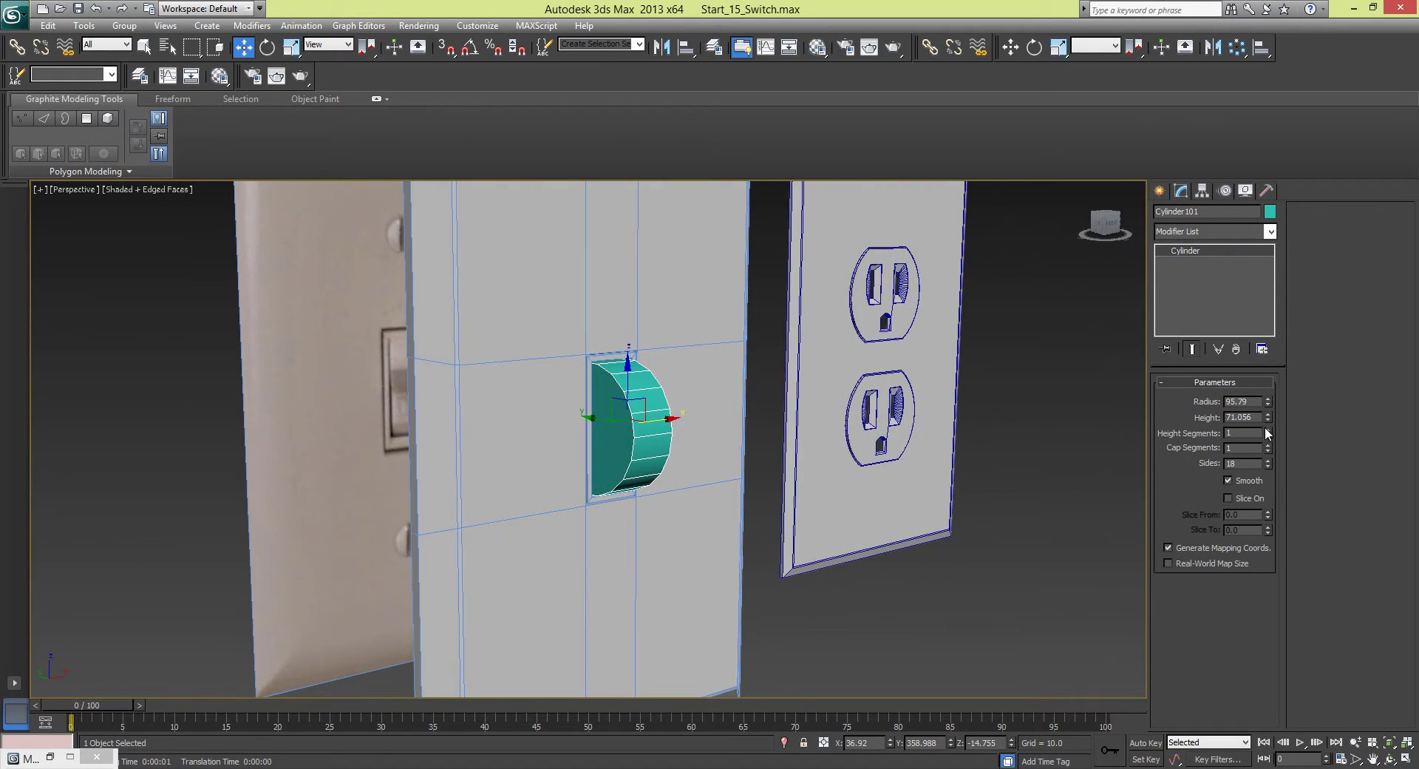
- Set the cylinder's sides to 10 and push it about 34 units deeper into the plate's opening
middle_click_drag(668, 407, 727, 392, "alt")
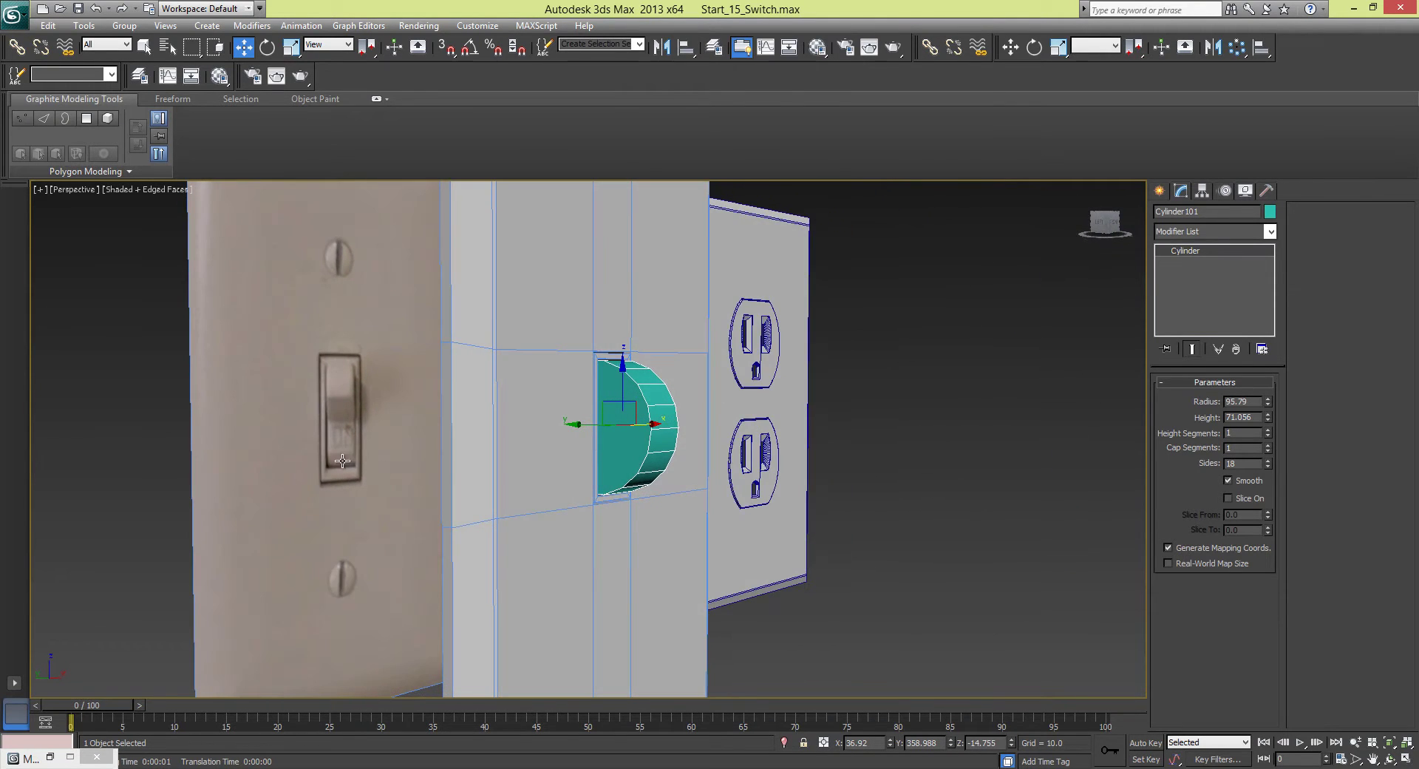
middle_click_drag(342, 461, 290, 461, "alt")
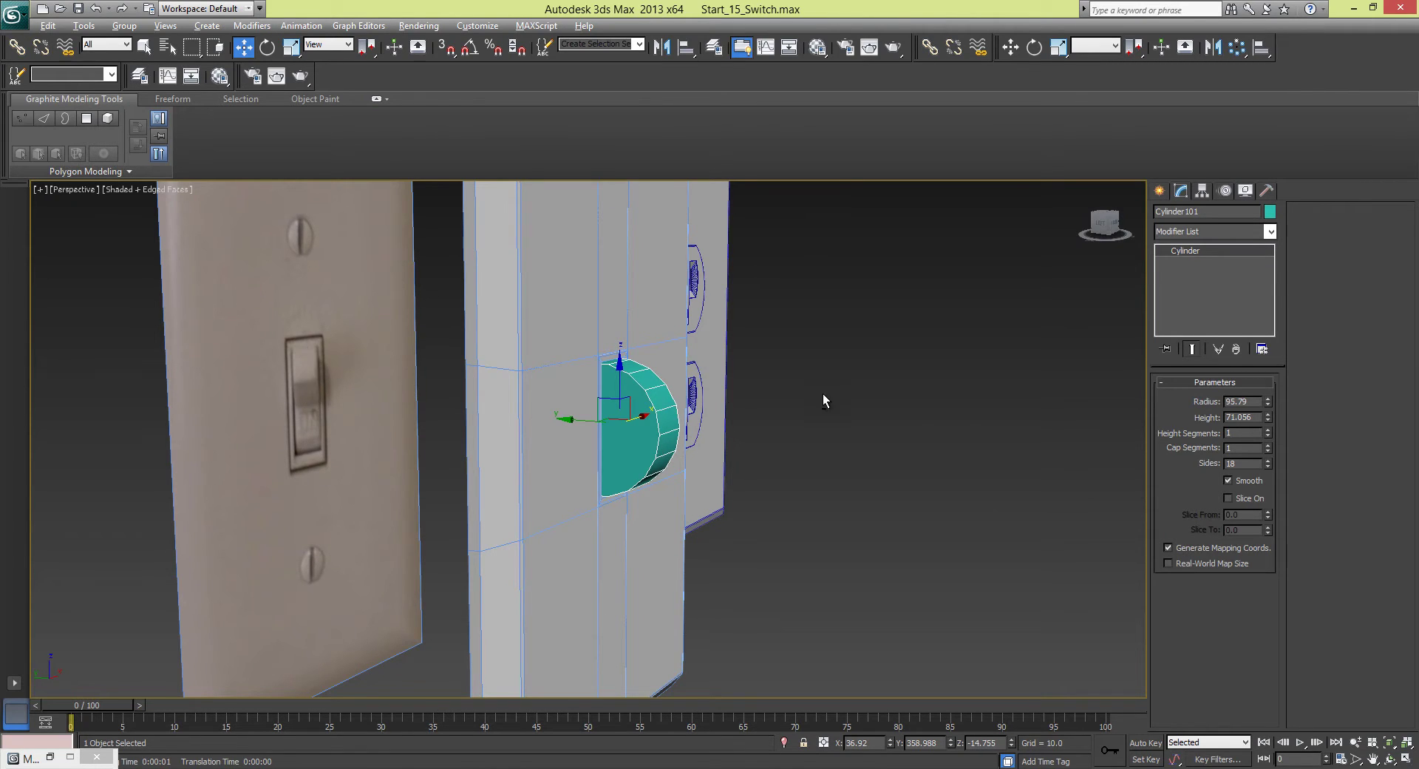
middle_click_drag(824, 395, 893, 418, "alt")
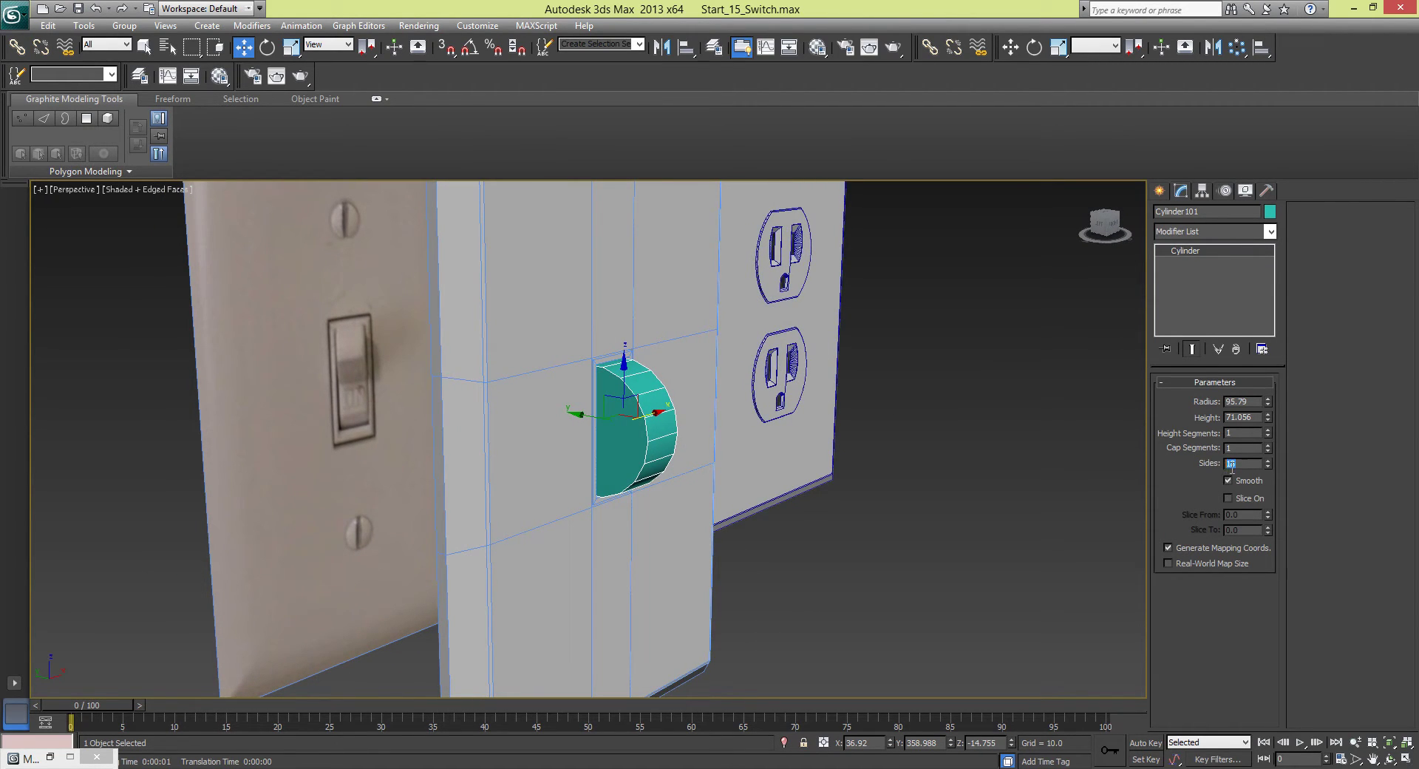
type("10")
key("Return")
middle_click_drag(728, 550, 688, 459, "alt")
scroll(721, 447, "up", 3)
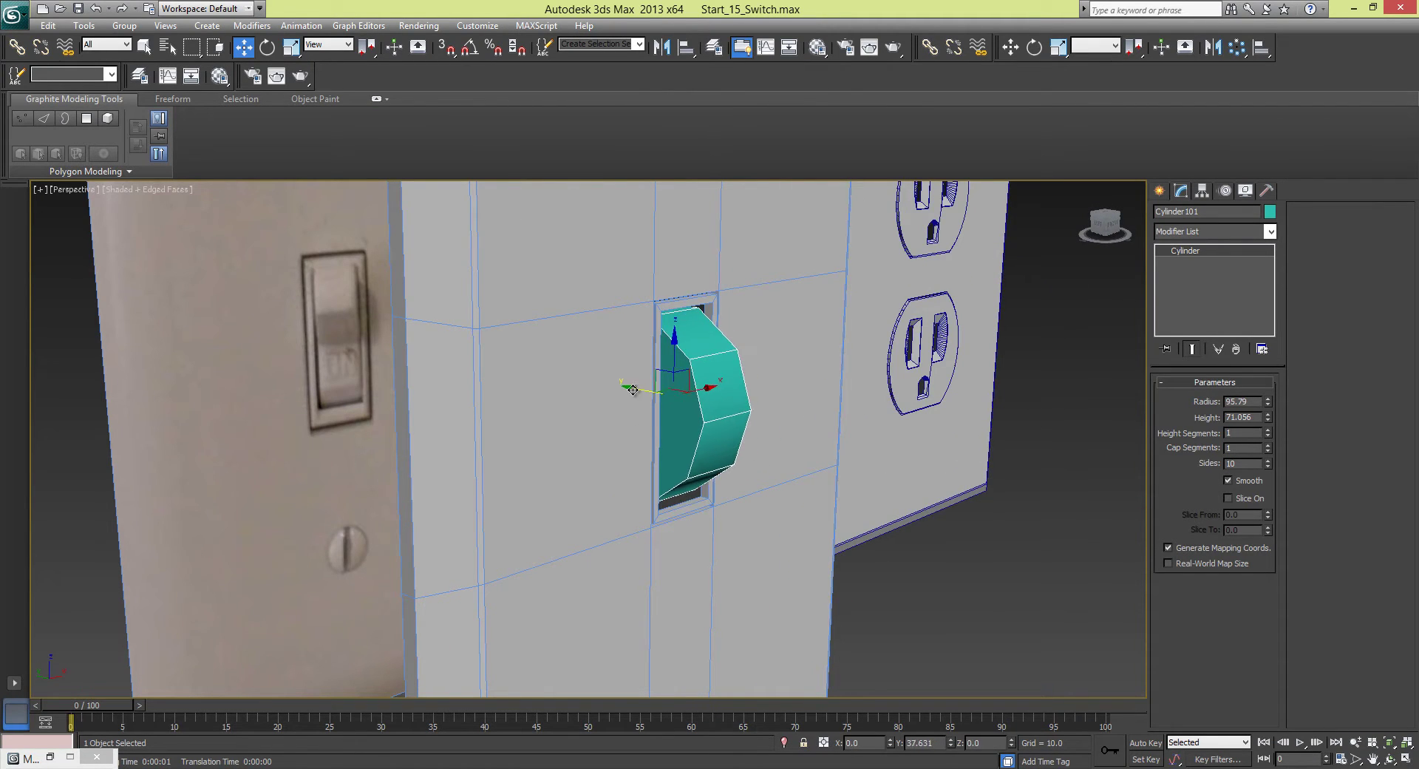
mouse_move(588, 379)
middle_mouse_down("alt")
mouse_move(586, 335)
mouse_move(536, 374)
mouse_move(593, 362)
middle_mouse_up("alt")
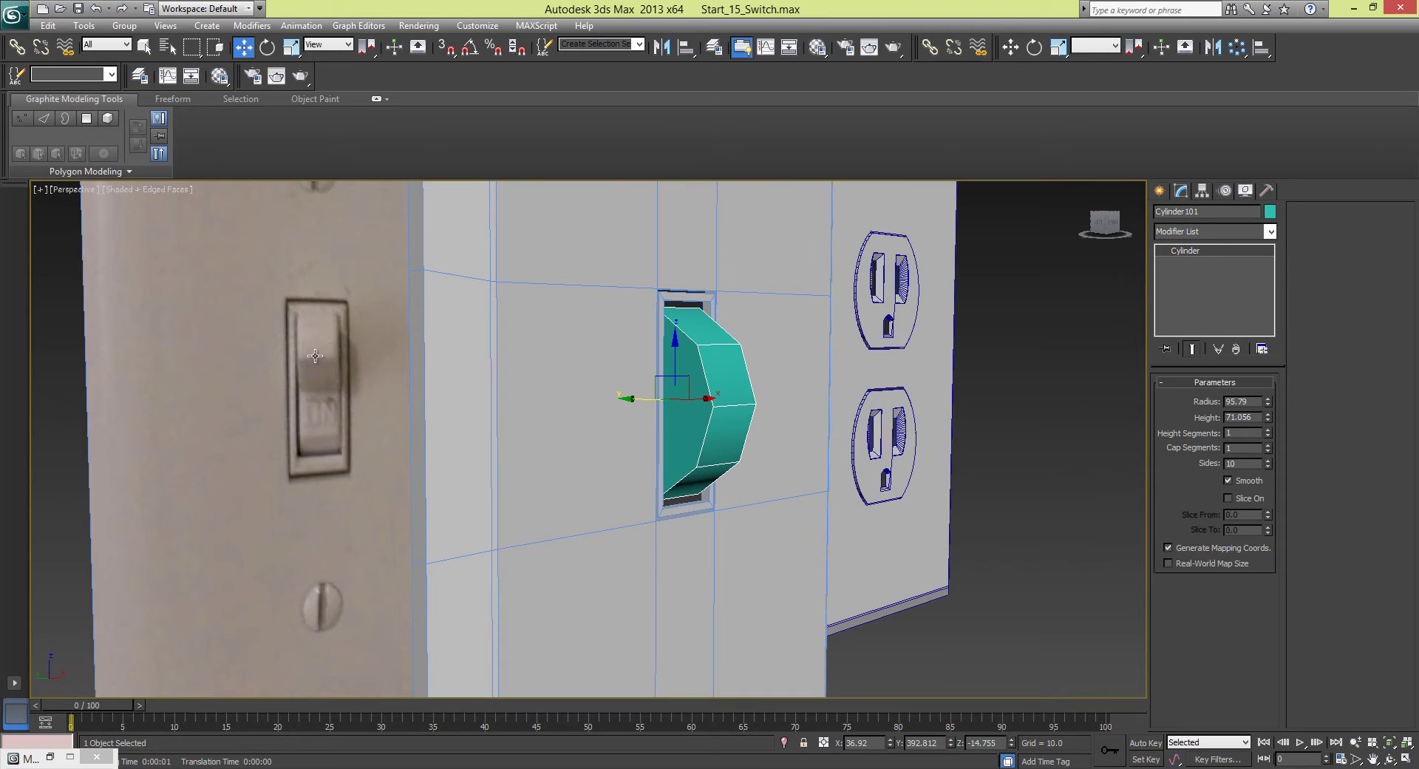
- Compare the cylinder's profile with the reference photo's toggle and reduce its sides to 8
middle_click_drag(322, 342, 289, 315, "alt")
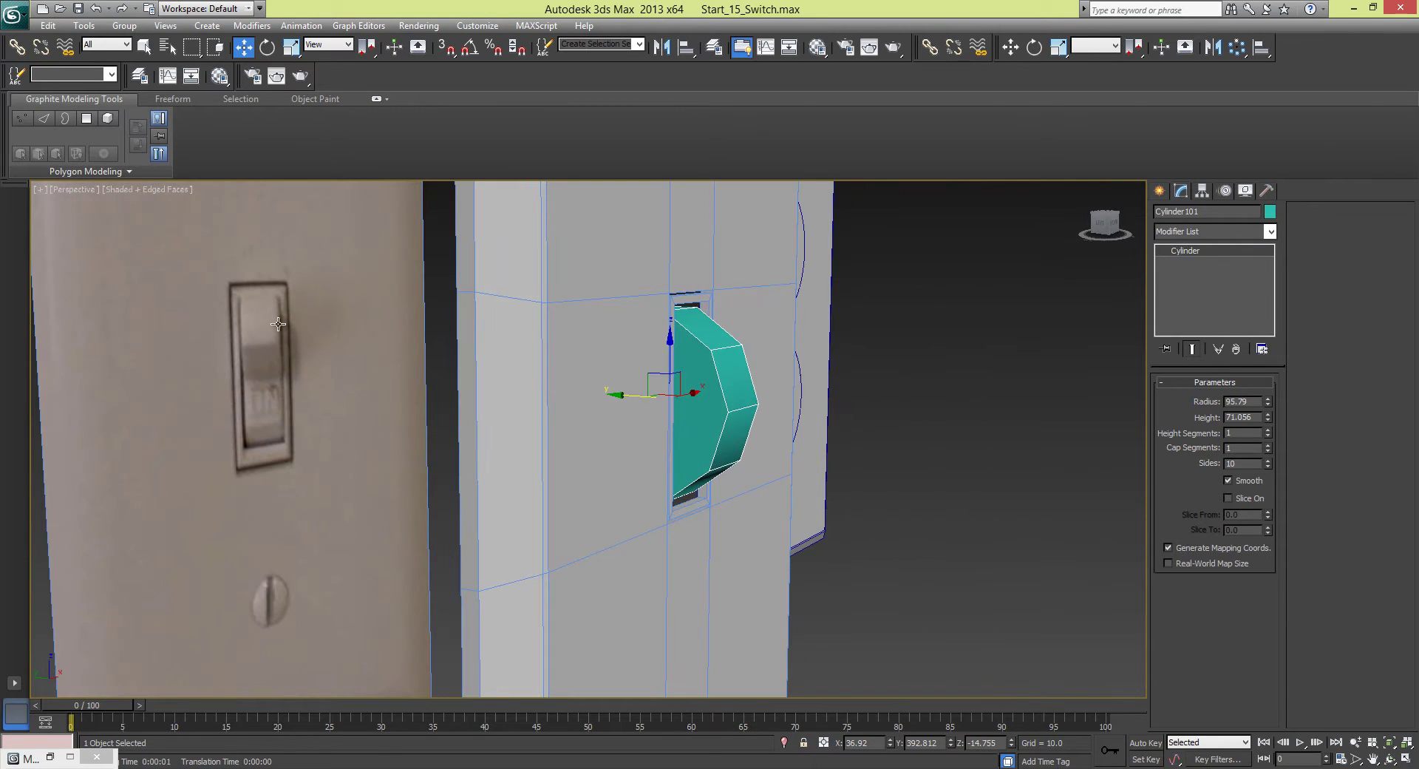
middle_click_drag(453, 382, 829, 404, "alt")
middle_click_drag(823, 303, 577, 439, "alt")
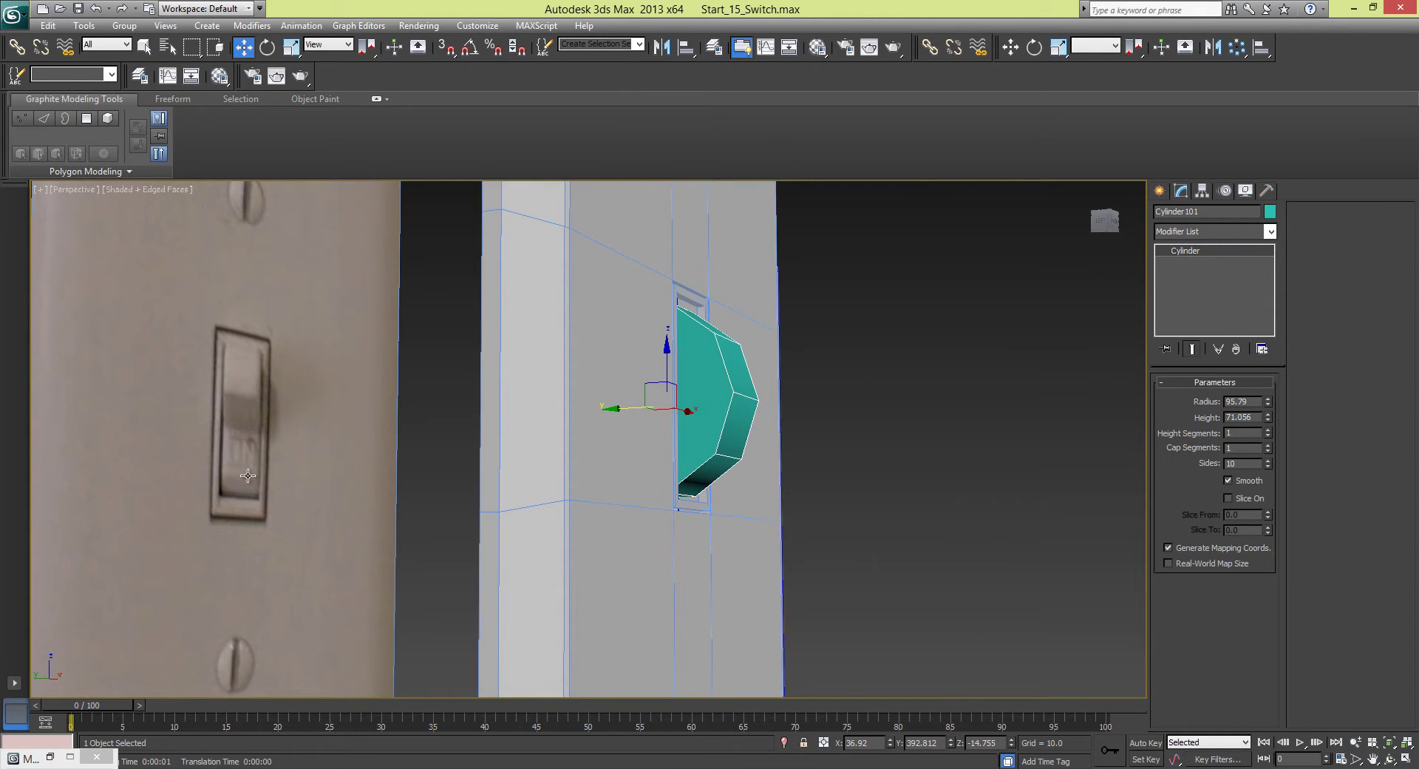
middle_click_drag(836, 482, 722, 448, "alt")
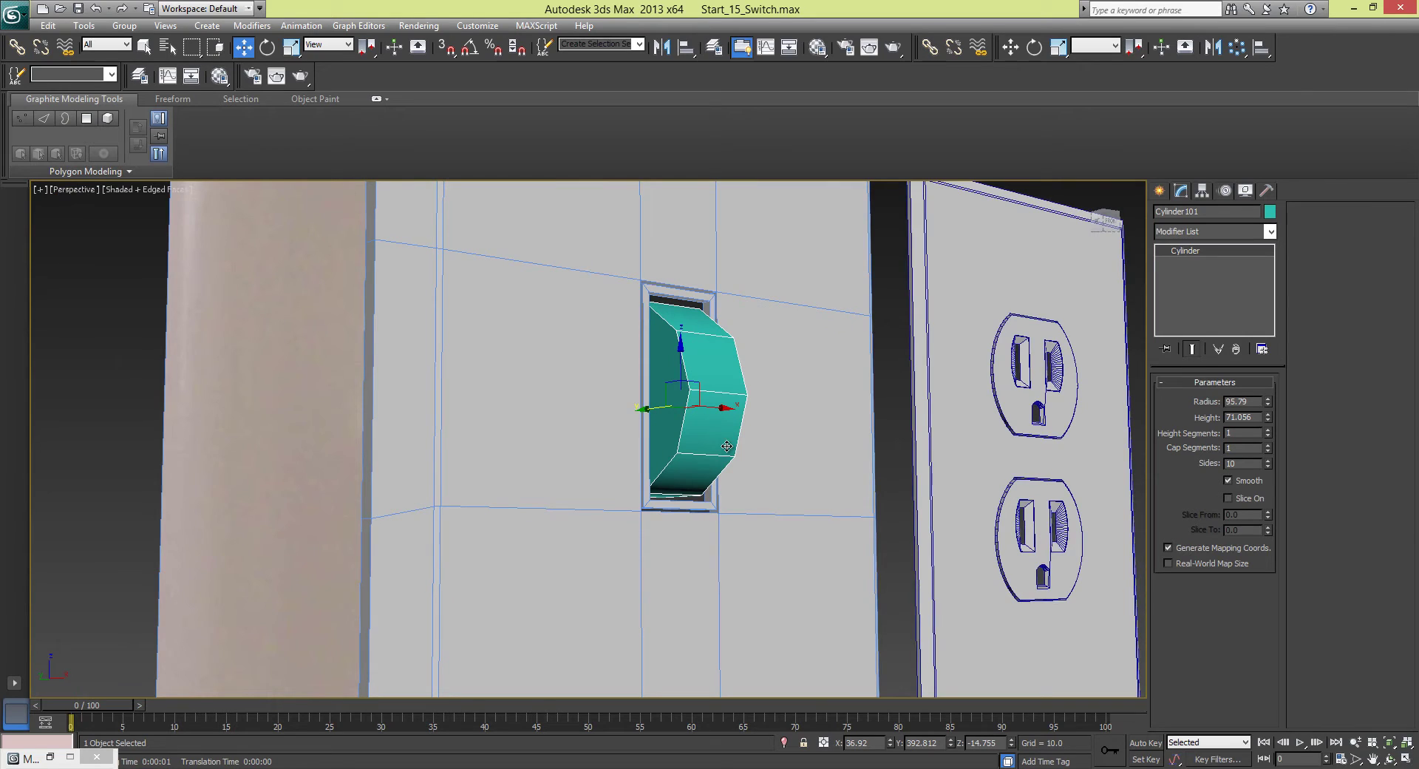
middle_click_drag(632, 418, 590, 387, "alt")
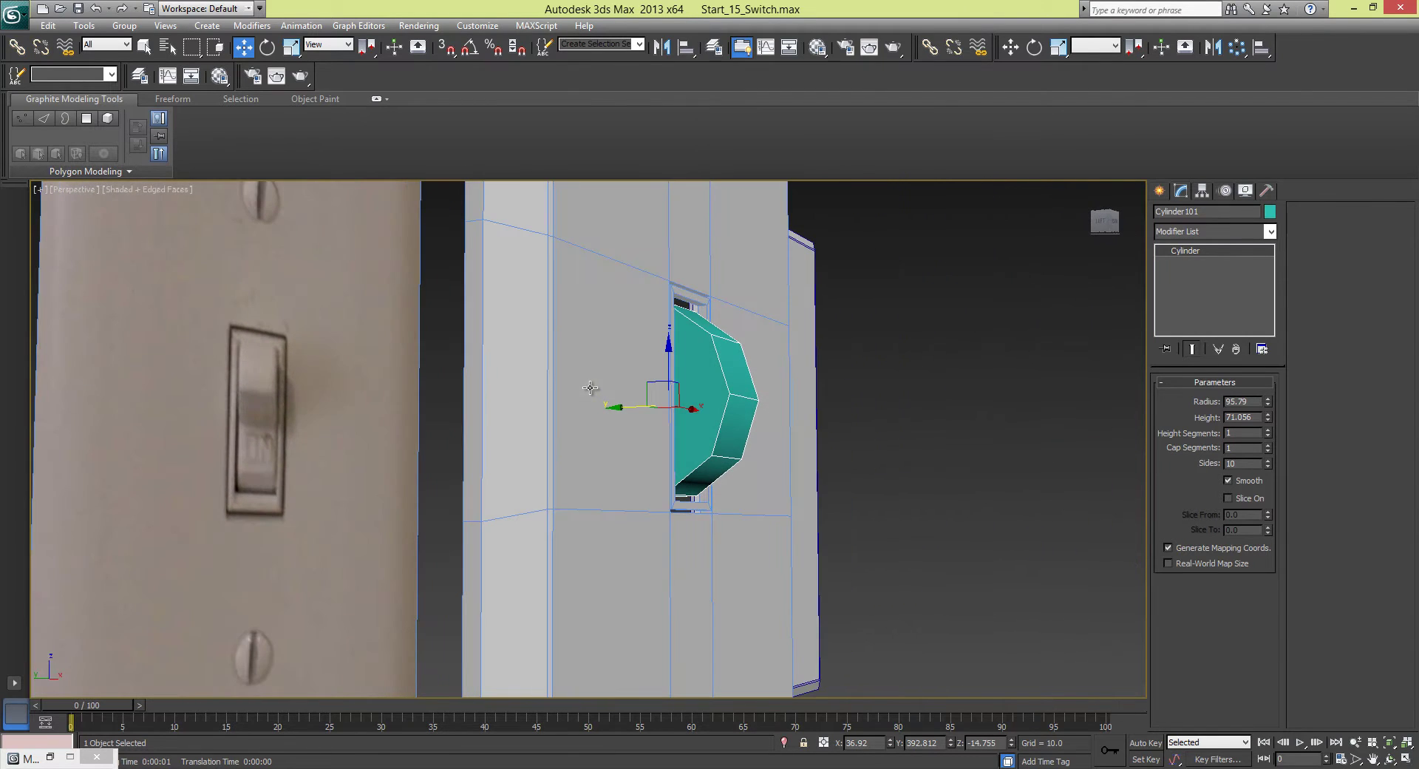
left_click(1268, 465)
left_click(1269, 466)
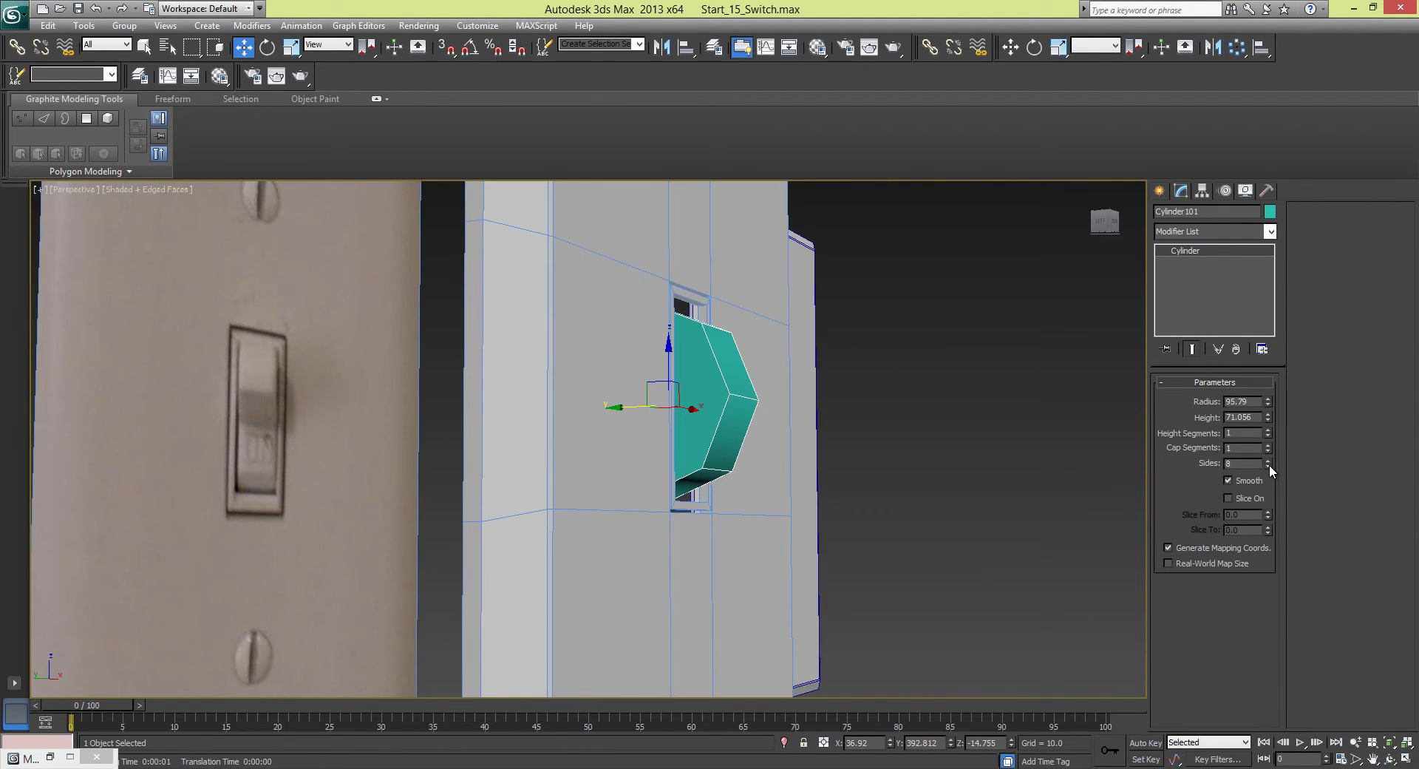
- Move the eight-sided cylinder about 14 units forward out of the plate's opening
middle_click_drag(820, 436, 751, 476, "alt")
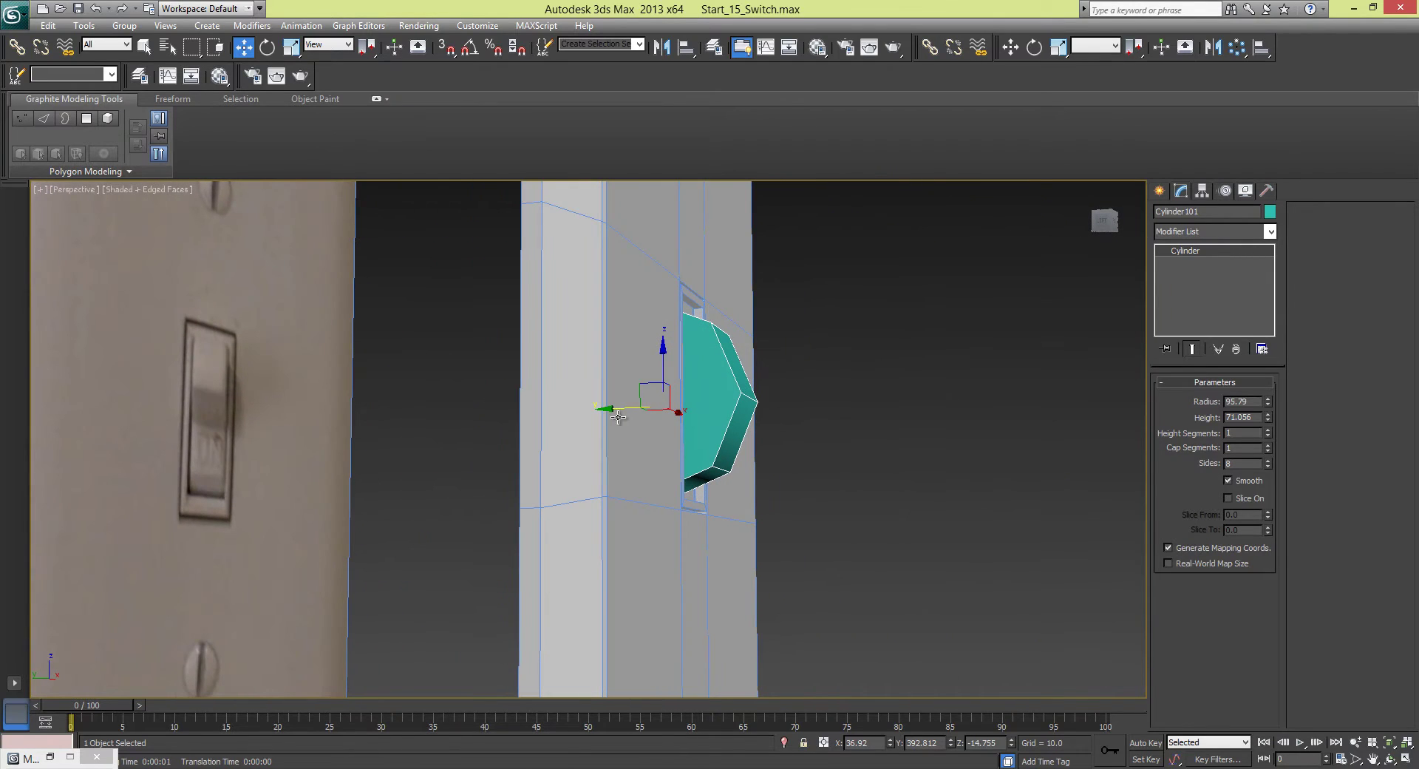
left_click_drag(608, 408, 638, 405)
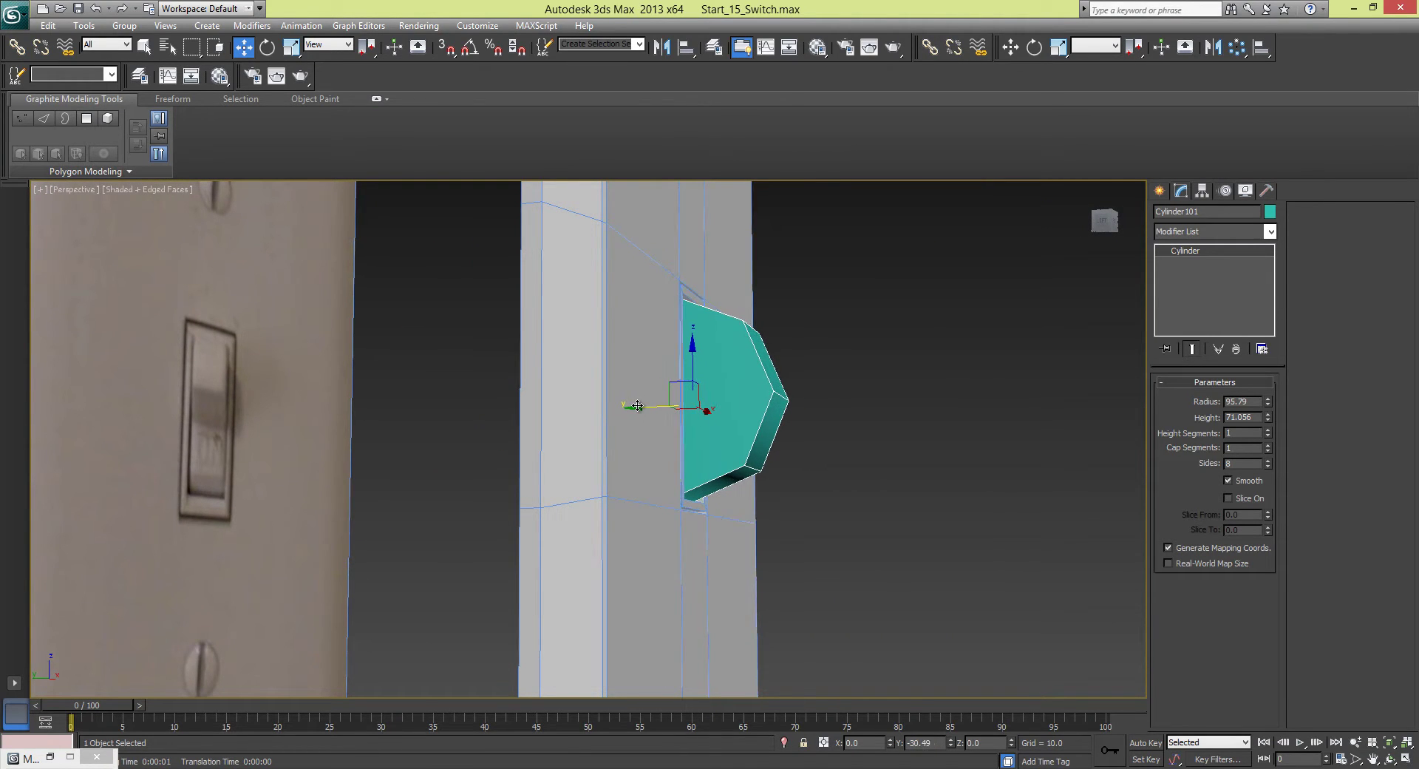
middle_click_drag(588, 371, 615, 407, "alt")
left_click_drag(643, 396, 629, 399)
middle_click_drag(628, 400, 657, 358, "alt")
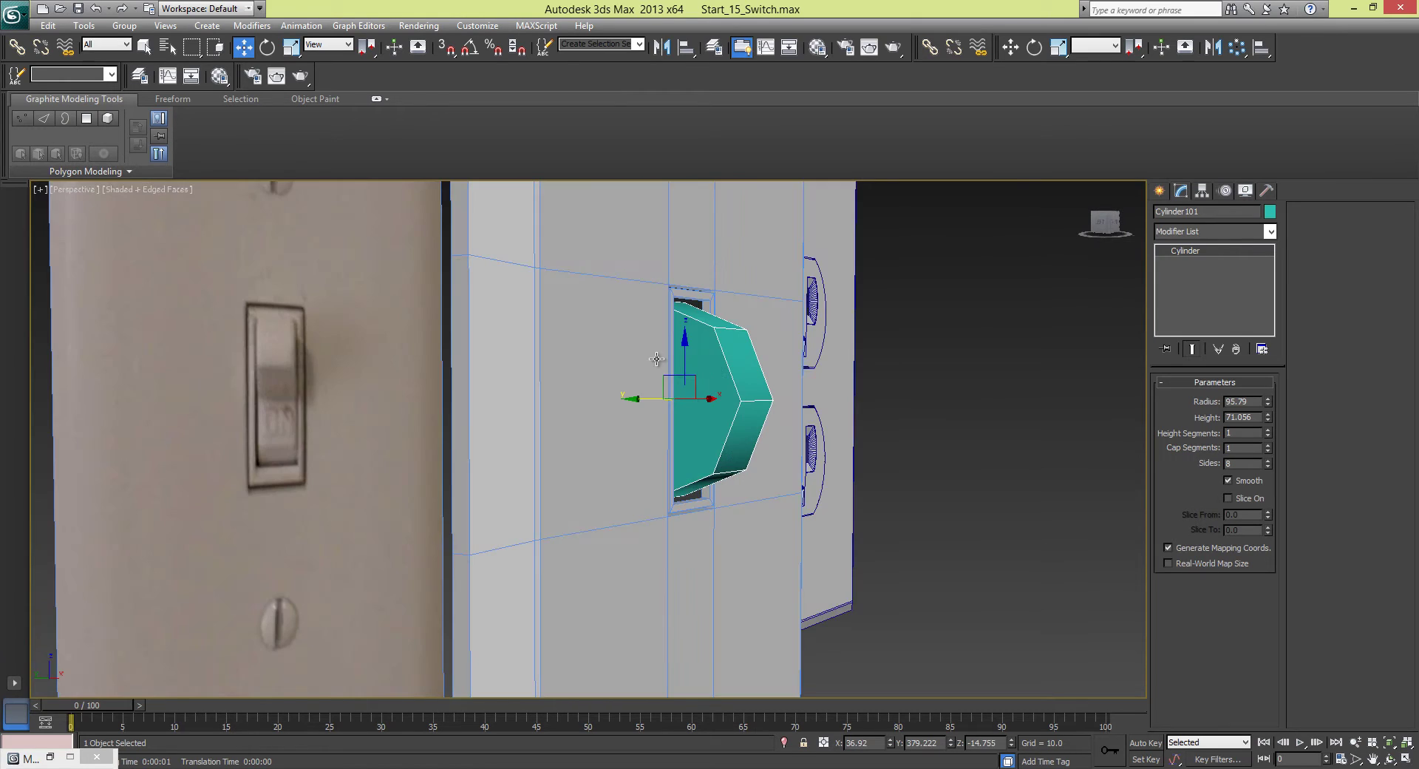
- Increase the cylinder's radius to about 97.72 so it fills more of the opening's height
left_click(1267, 398)
left_click(1266, 398)
middle_click_drag(862, 406, 774, 405, "alt")
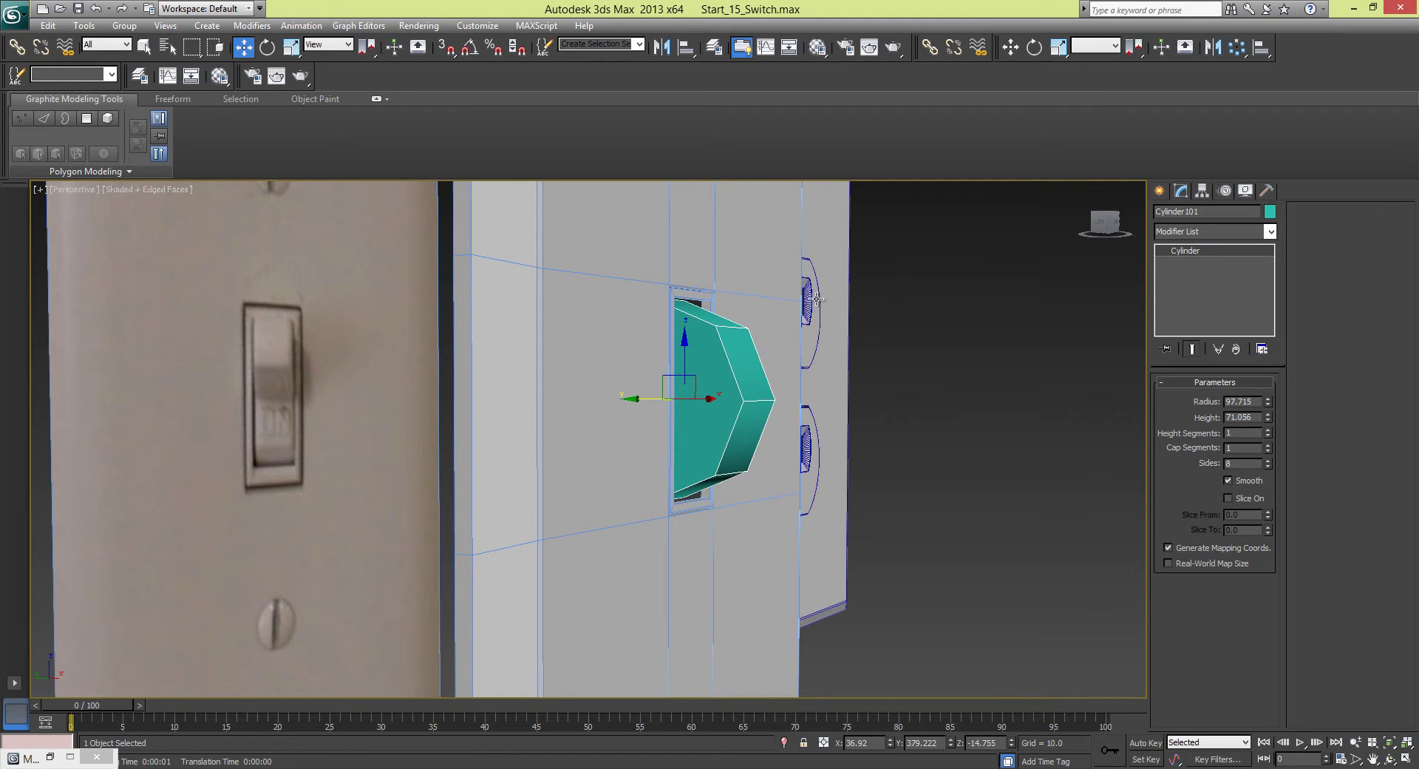
middle_click_drag(643, 388, 339, 441, "alt")
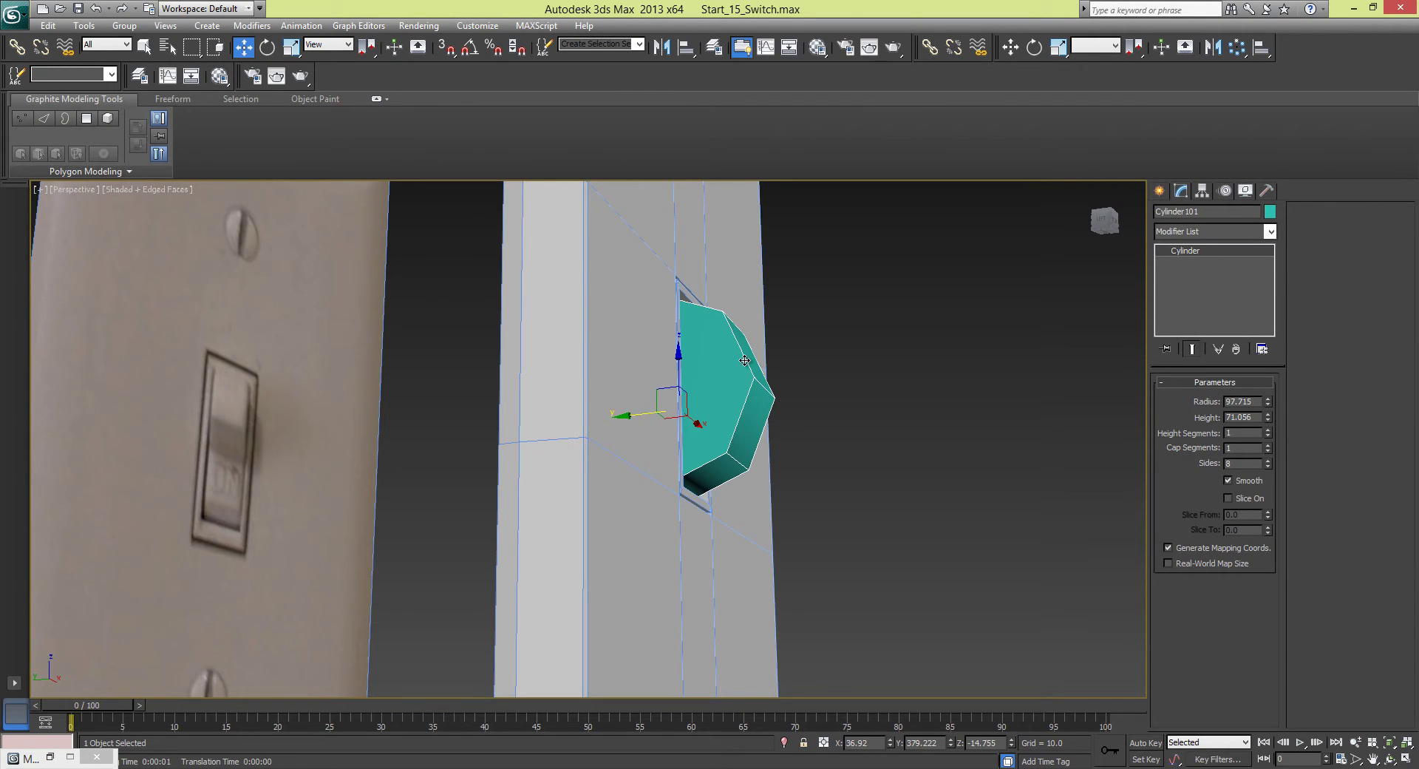
middle_click_drag(745, 360, 683, 377, "alt")
scroll(679, 392, "up", 3)
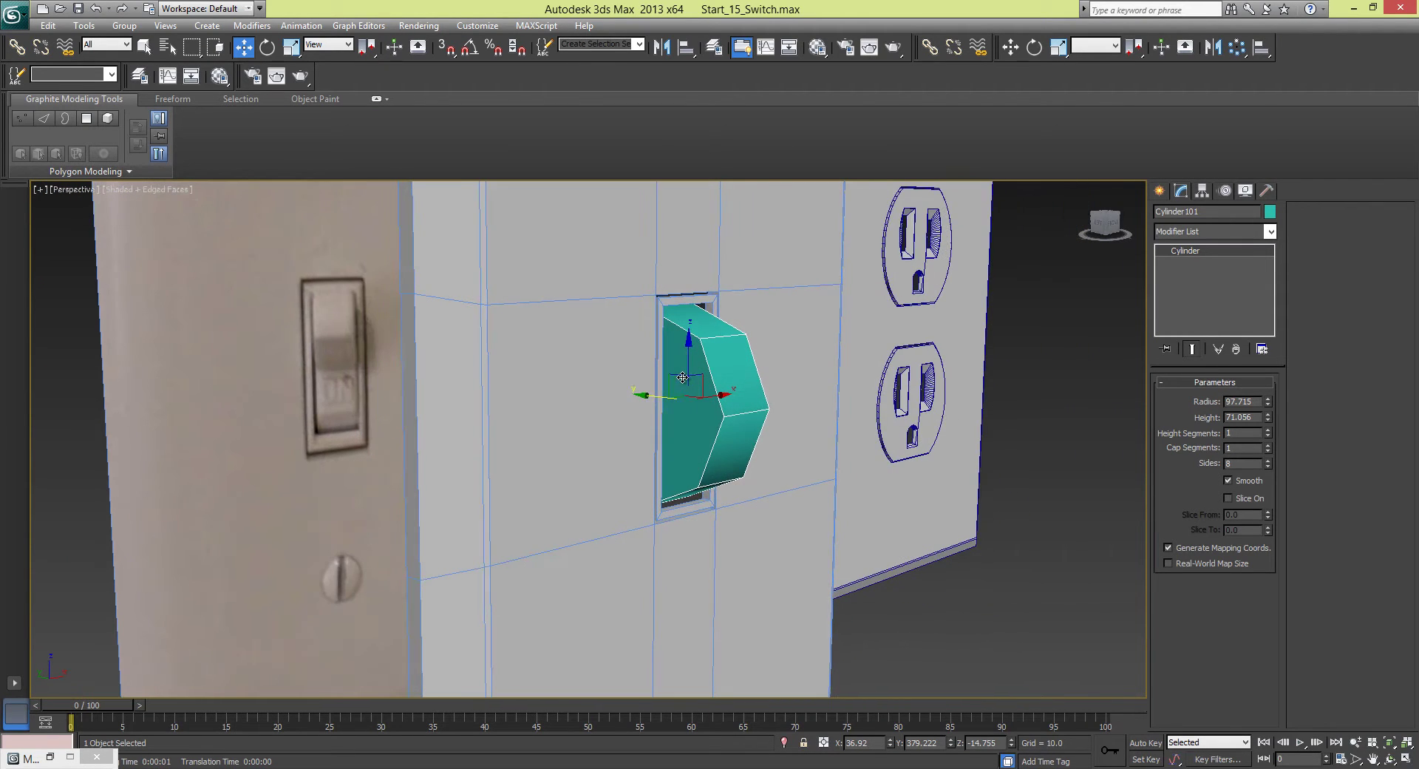
- Convert the cylinder to an Editable Poly
right_click(728, 434)
mouse_move(825, 568)
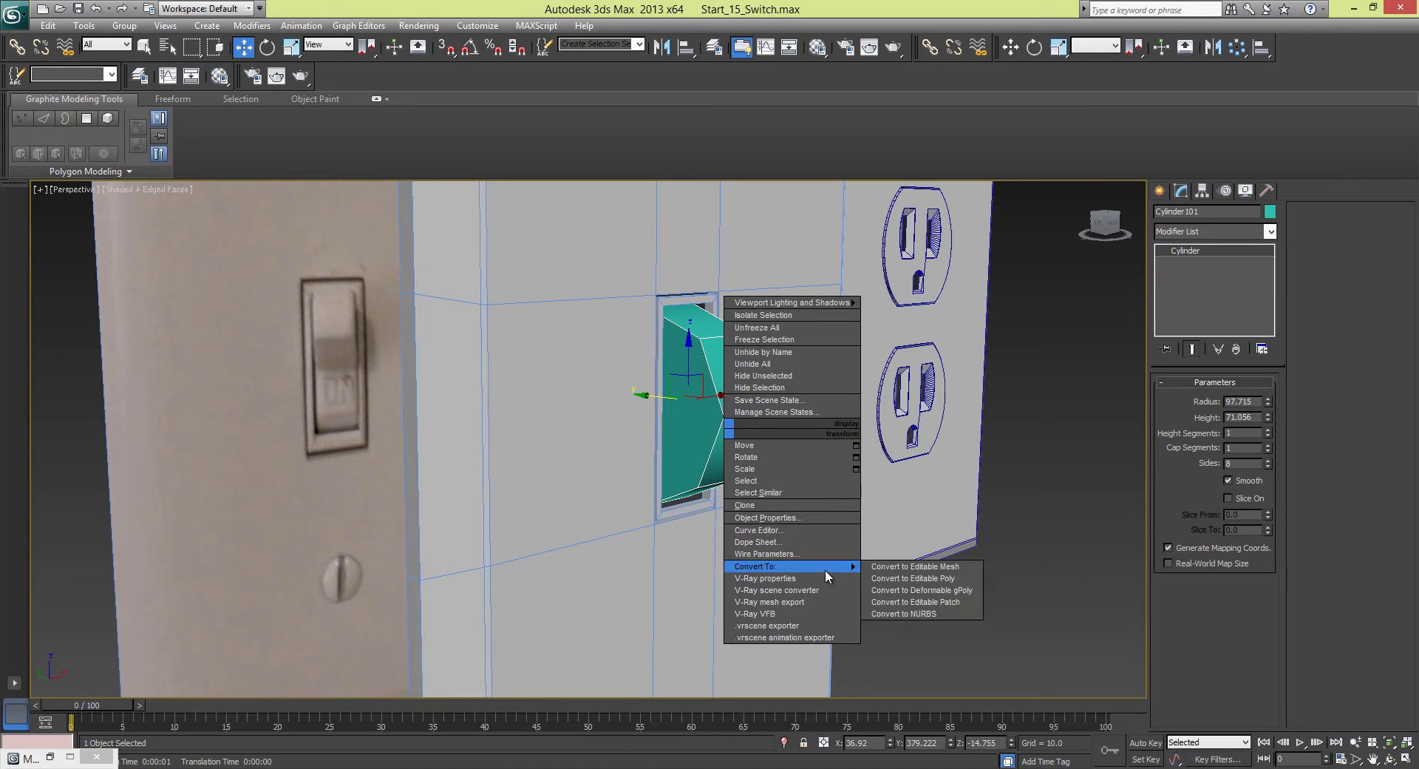
left_click(897, 576)
middle_click_drag(777, 427, 1090, 432, "alt")
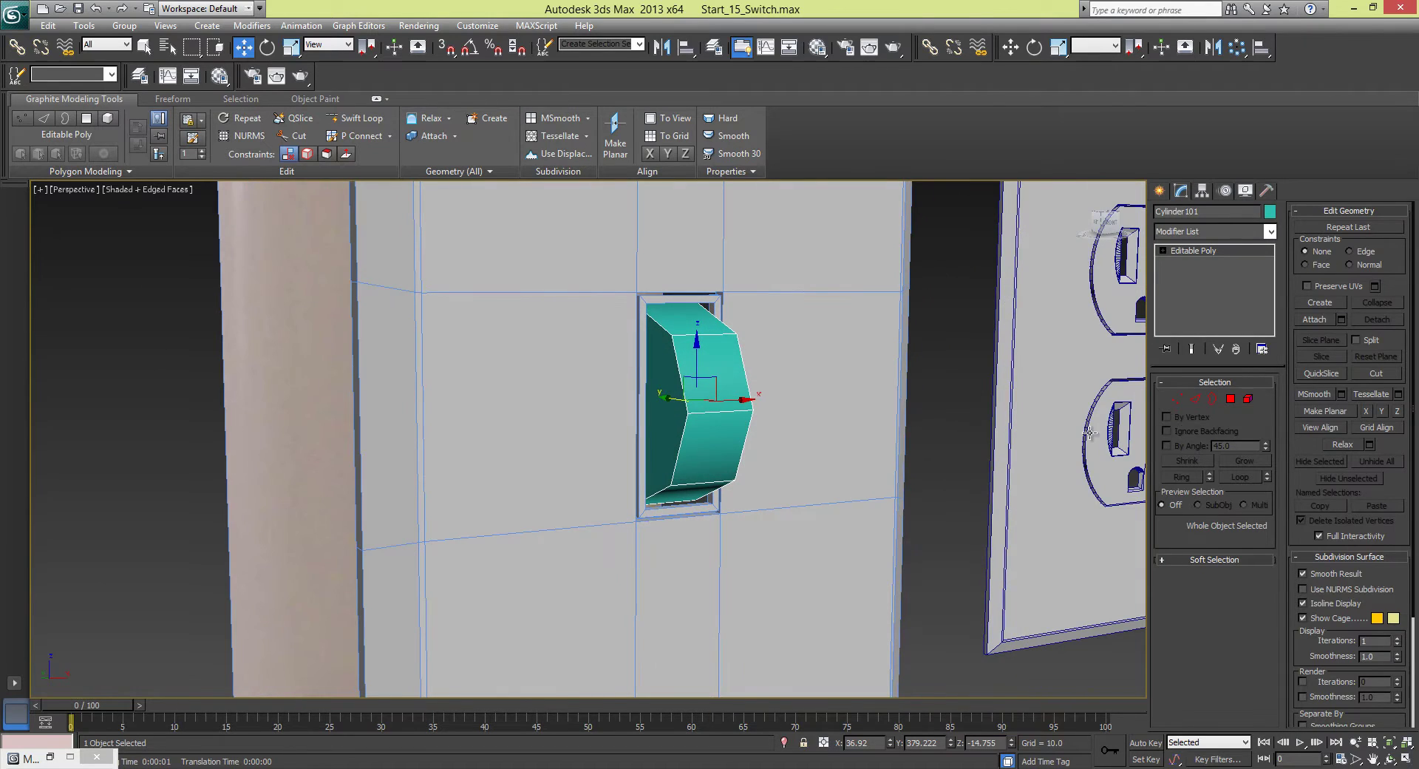
- Bevel the cylinder's upper front polygon outward with a height of about 59.55 and an outline of about -13.42
left_click(1232, 400)
left_click(737, 367)
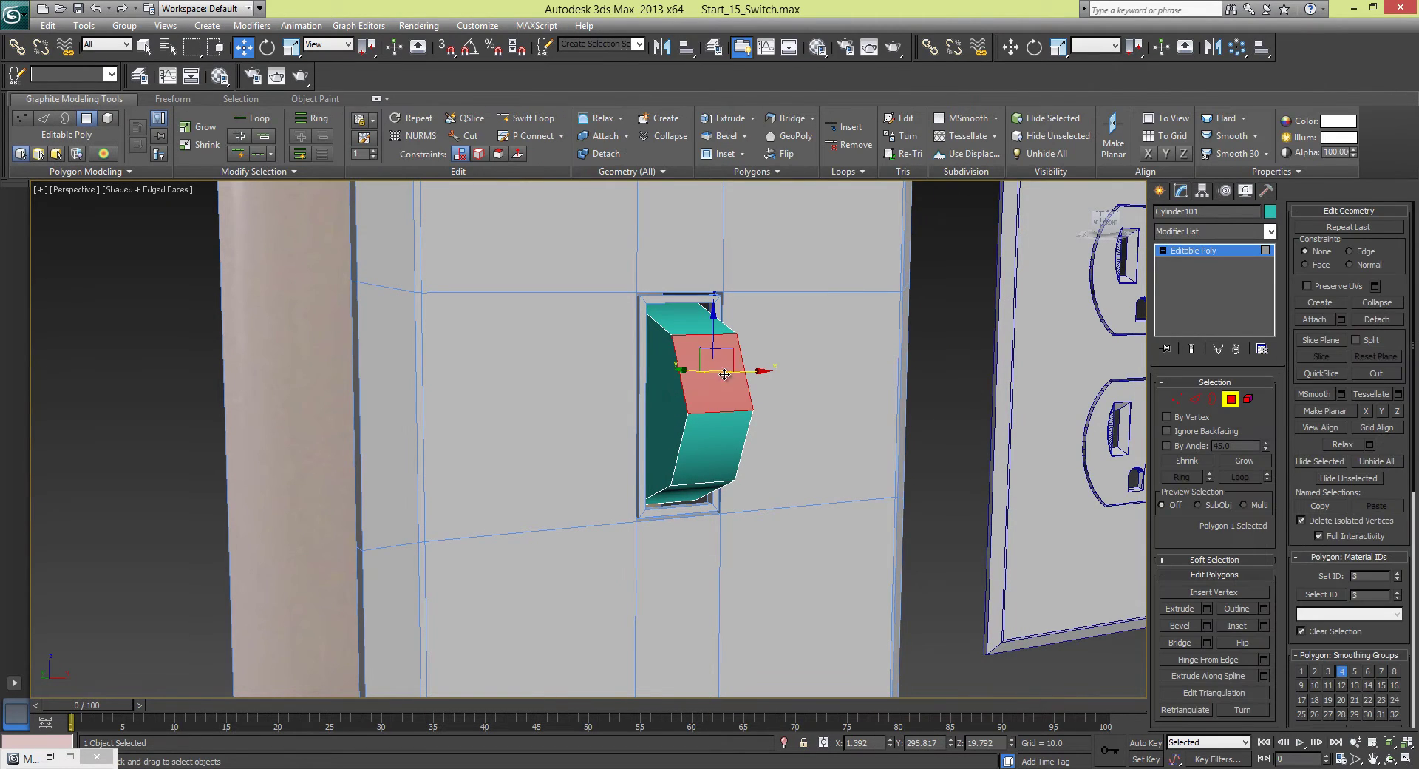
middle_click_drag(737, 367, 894, 443, "alt")
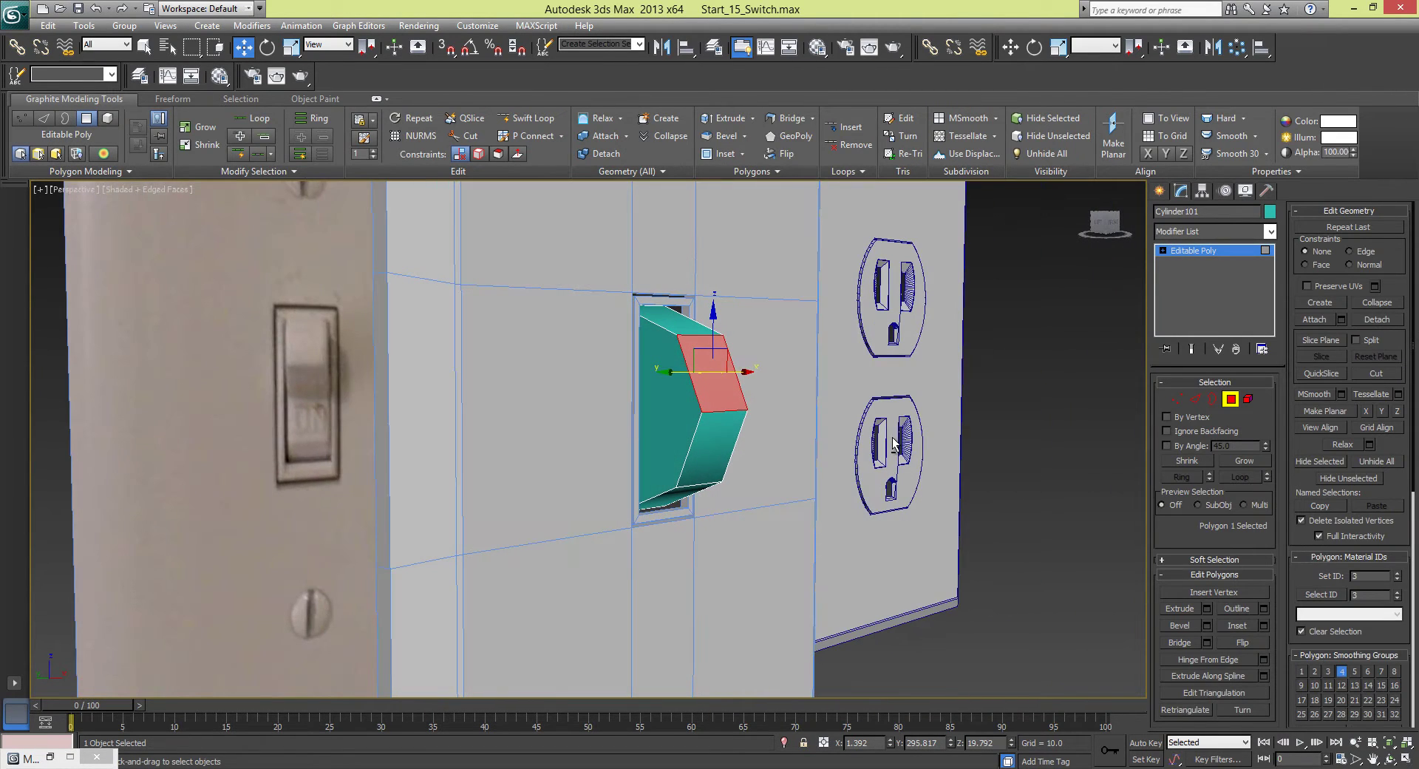
left_click(1207, 625)
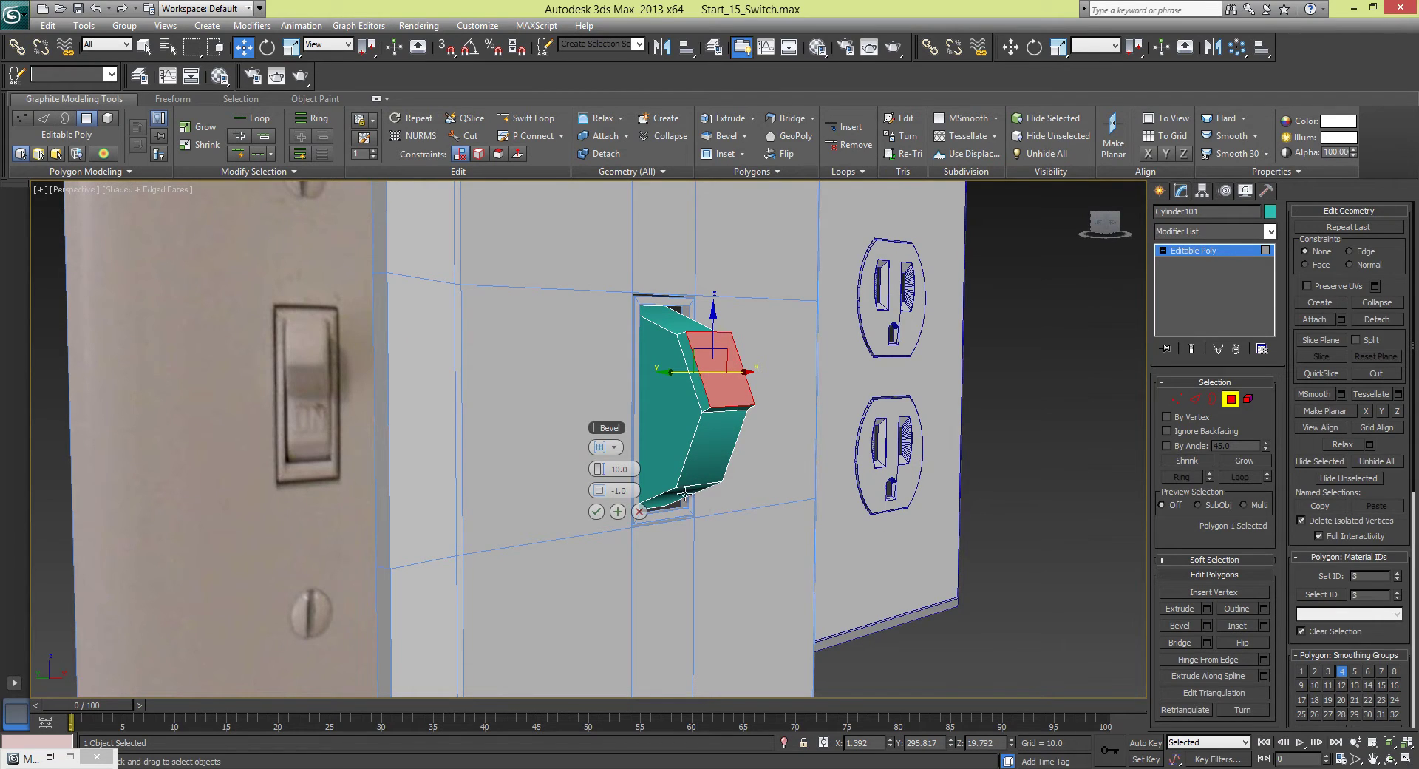
left_click_drag(629, 469, 937, 401)
middle_click_drag(937, 401, 732, 436, "alt")
left_click_drag(603, 490, 522, 501)
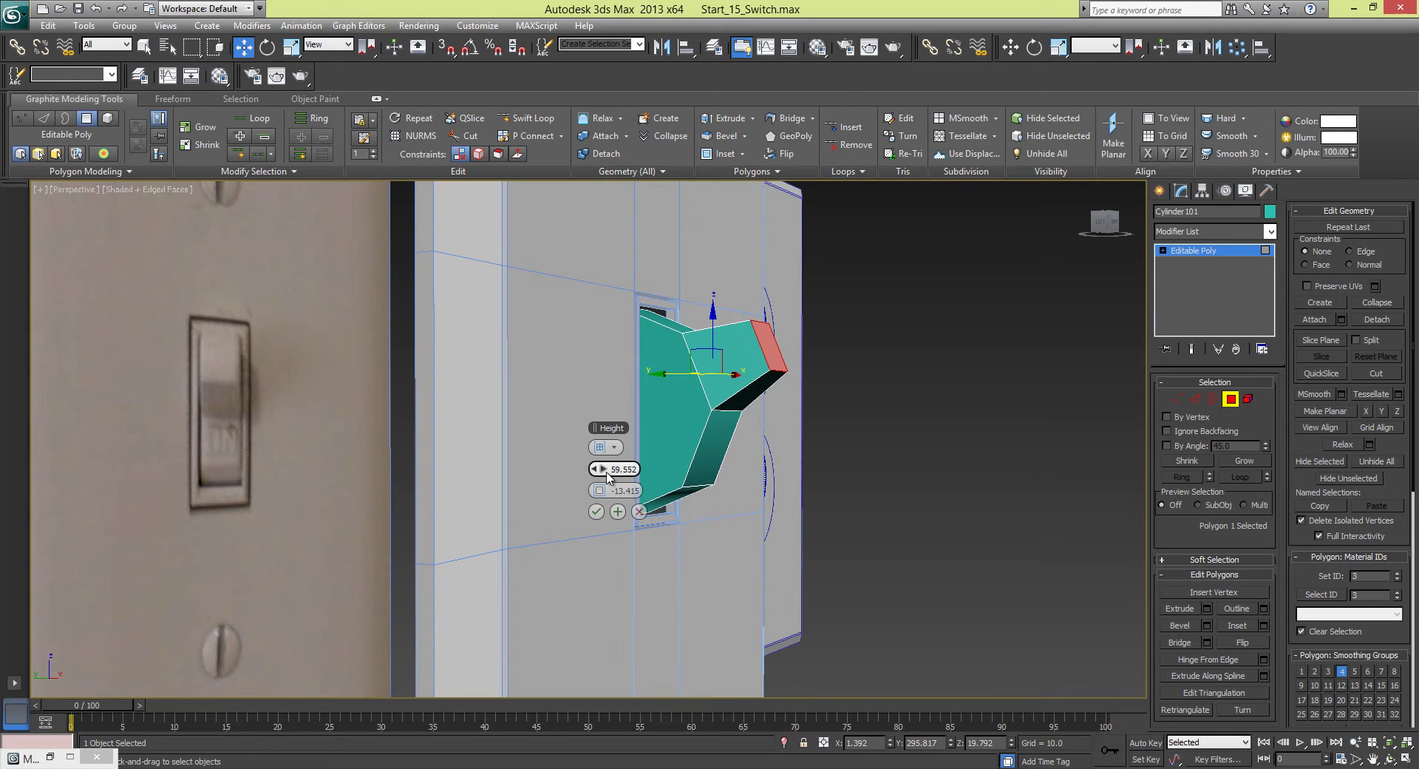
- Adjust the lever's bevel to a height of about 103.83 and an outline of about -11.22, and apply it
left_click_drag(608, 476, 953, 384)
scroll(952, 392, "down", 3)
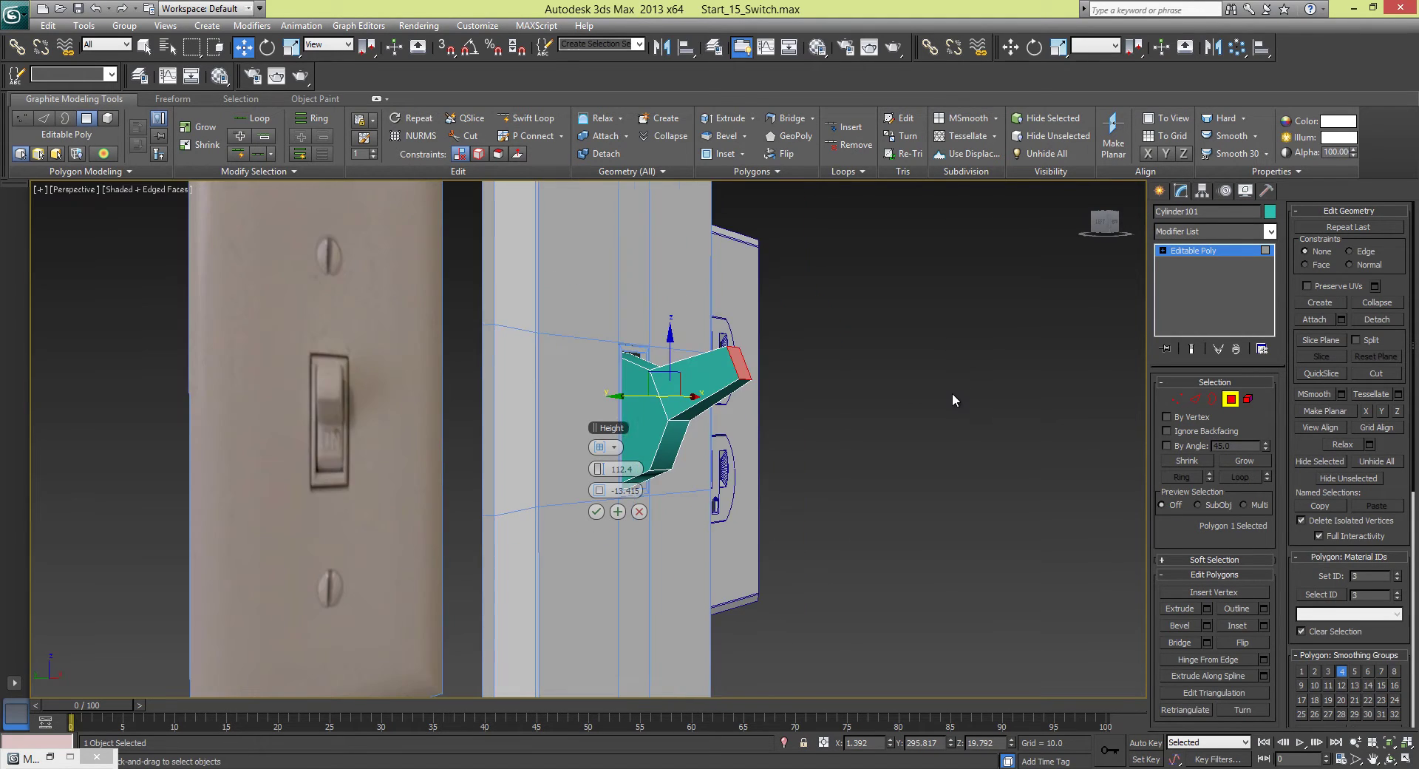
middle_click_drag(944, 396, 761, 415, "alt")
scroll(814, 366, "up", 5)
left_click_drag(609, 470, 534, 492)
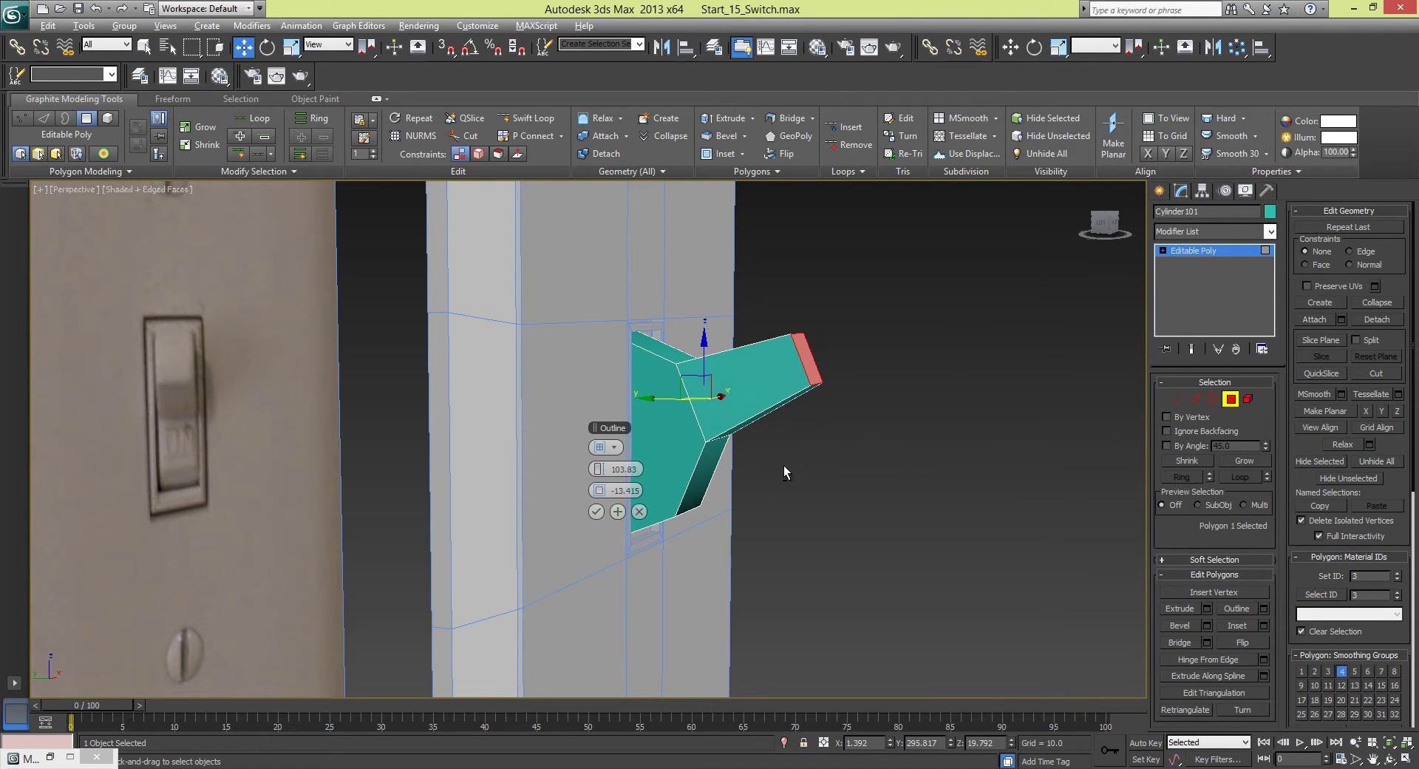
middle_click_drag(786, 472, 690, 491, "alt")
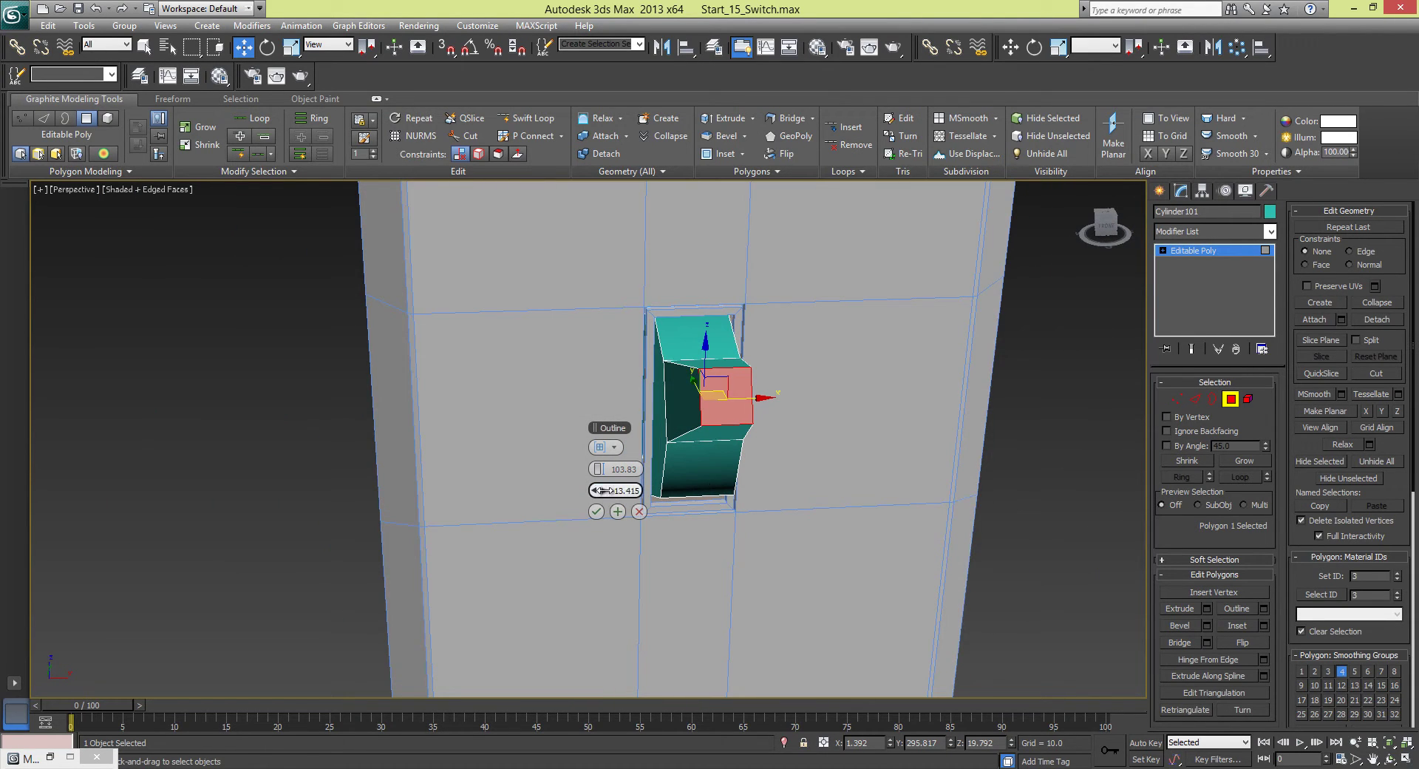
left_click_drag(605, 490, 623, 485)
middle_click_drag(689, 468, 792, 424, "alt")
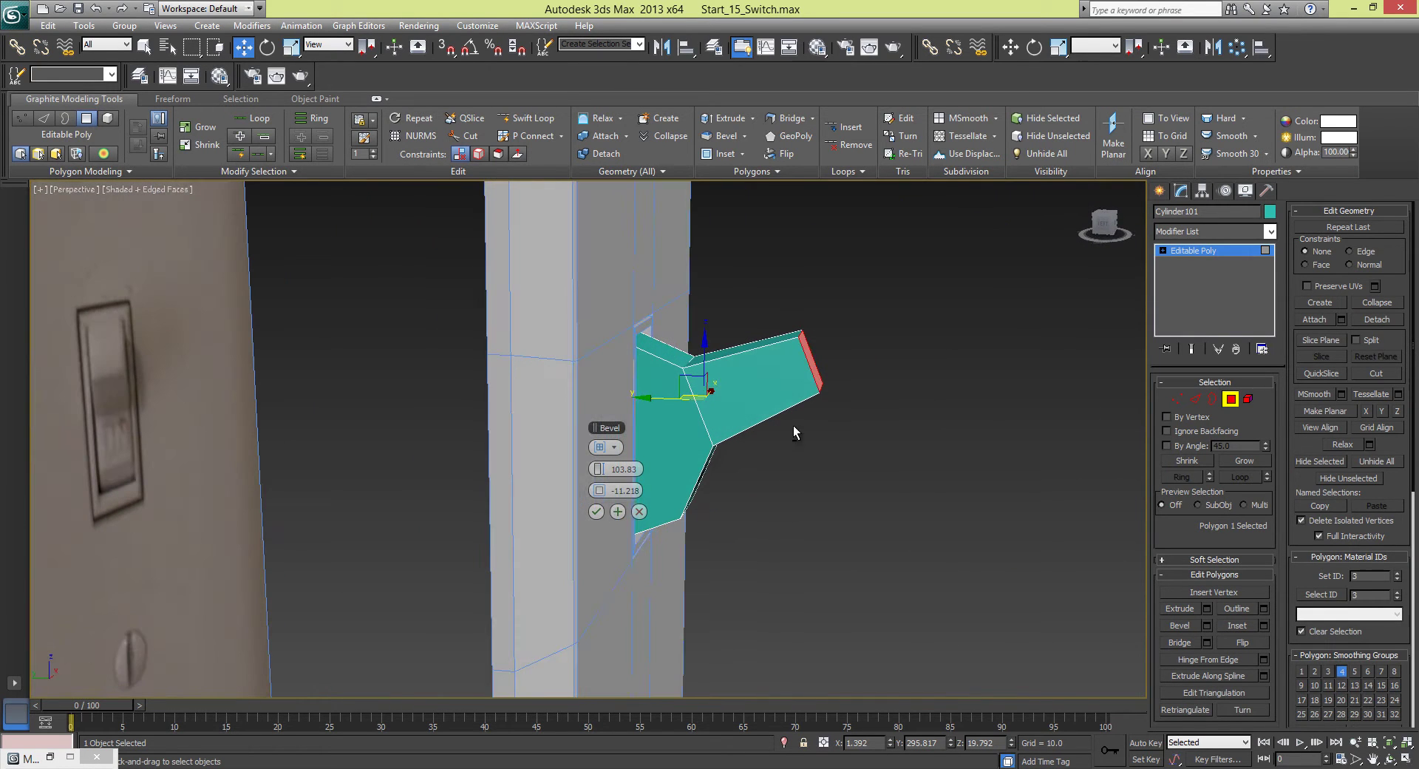
left_click(597, 511)
- Move the lever's end polygon about 31.5 units upward and about 5 units forward so the lever angles more steeply
middle_click_drag(874, 308, 813, 329, "alt")
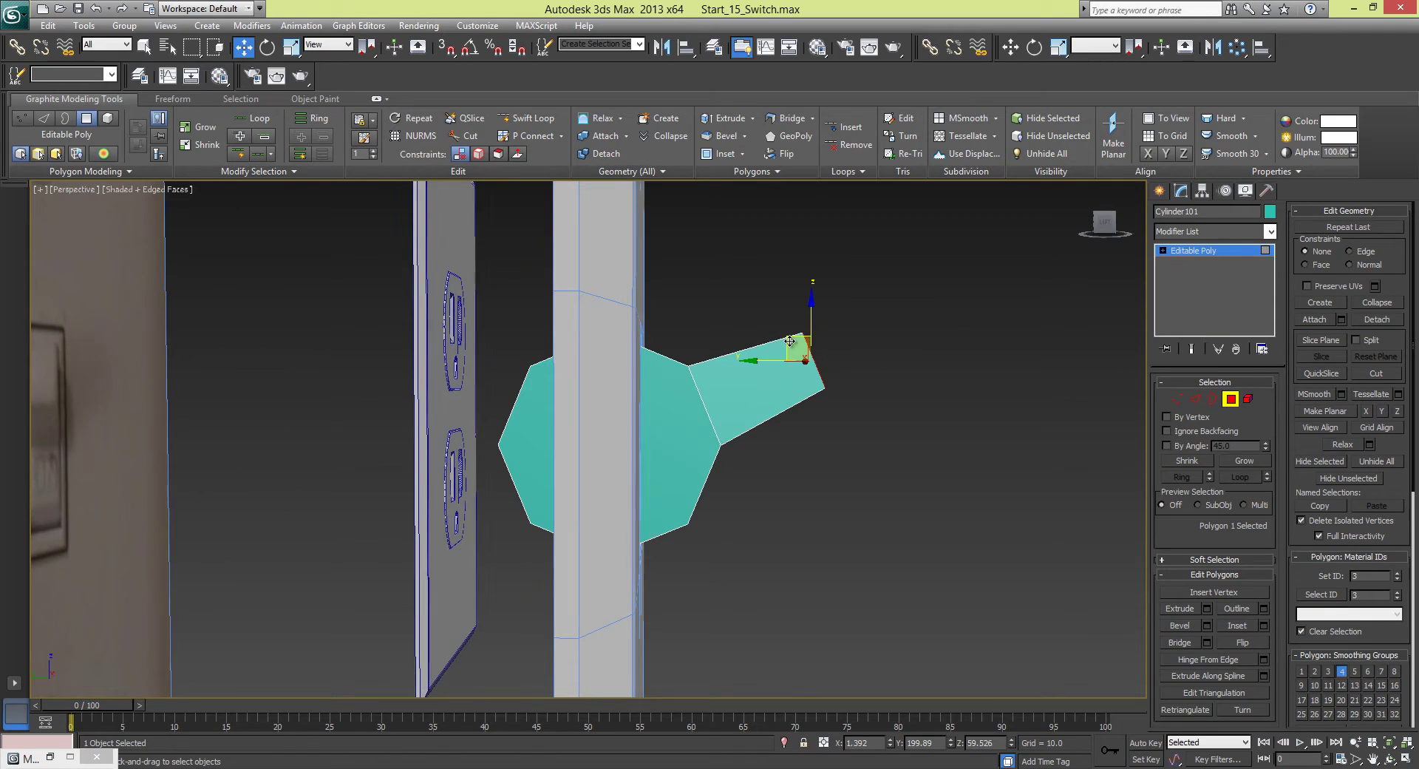
left_click_drag(790, 341, 796, 305)
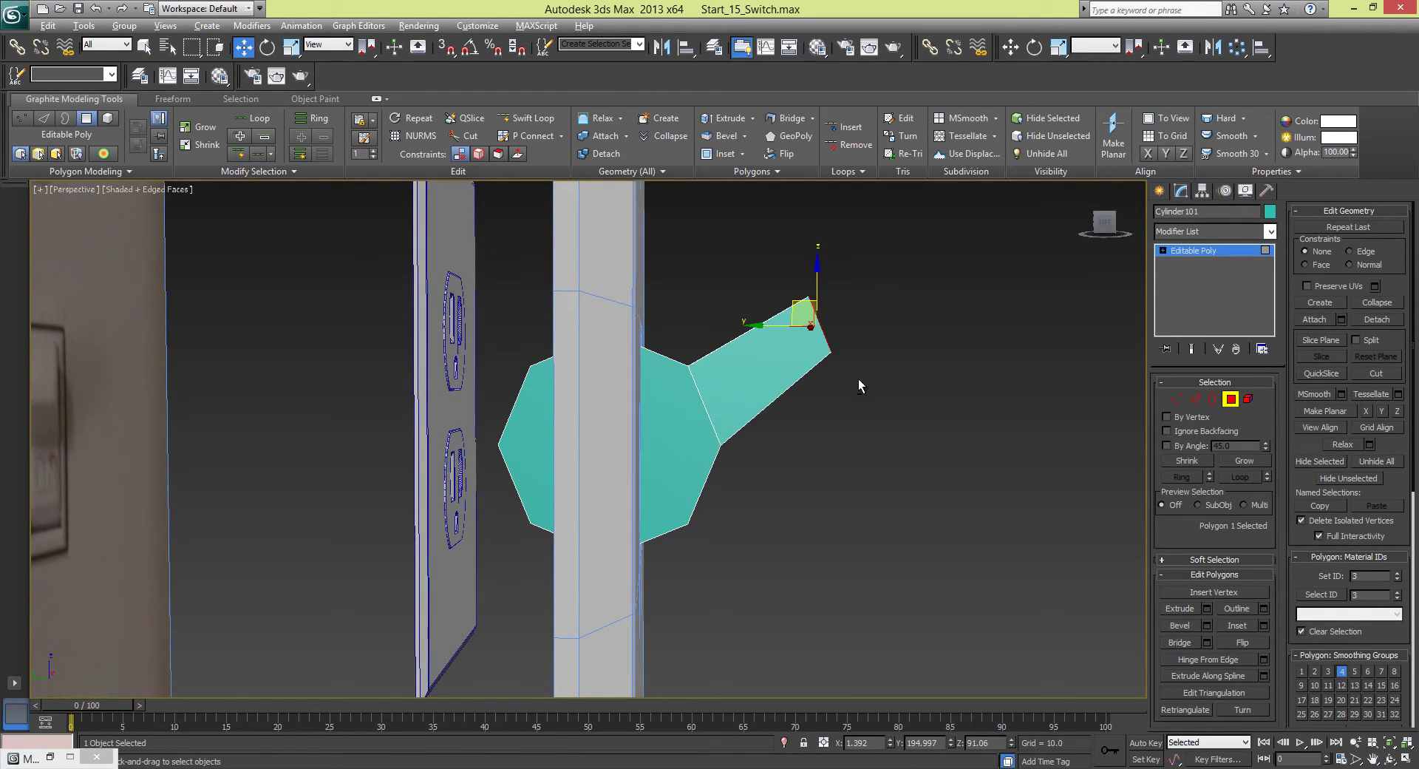
middle_click_drag(858, 379, 772, 391, "alt")
left_click(908, 413)
left_click(746, 354)
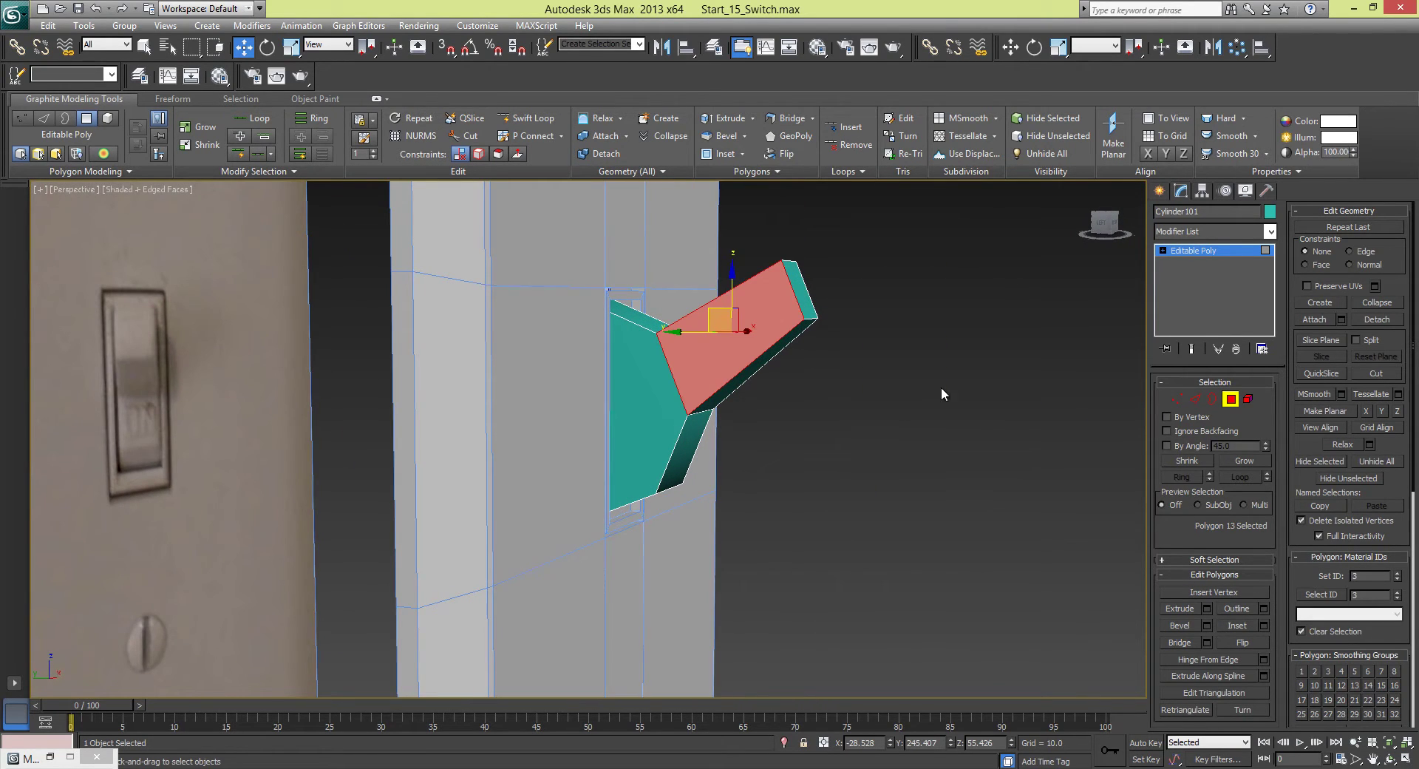
- Leave polygon editing and move the whole toggle about 15 units back into the plate
left_click(1231, 400)
middle_click_drag(850, 411, 721, 411, "alt")
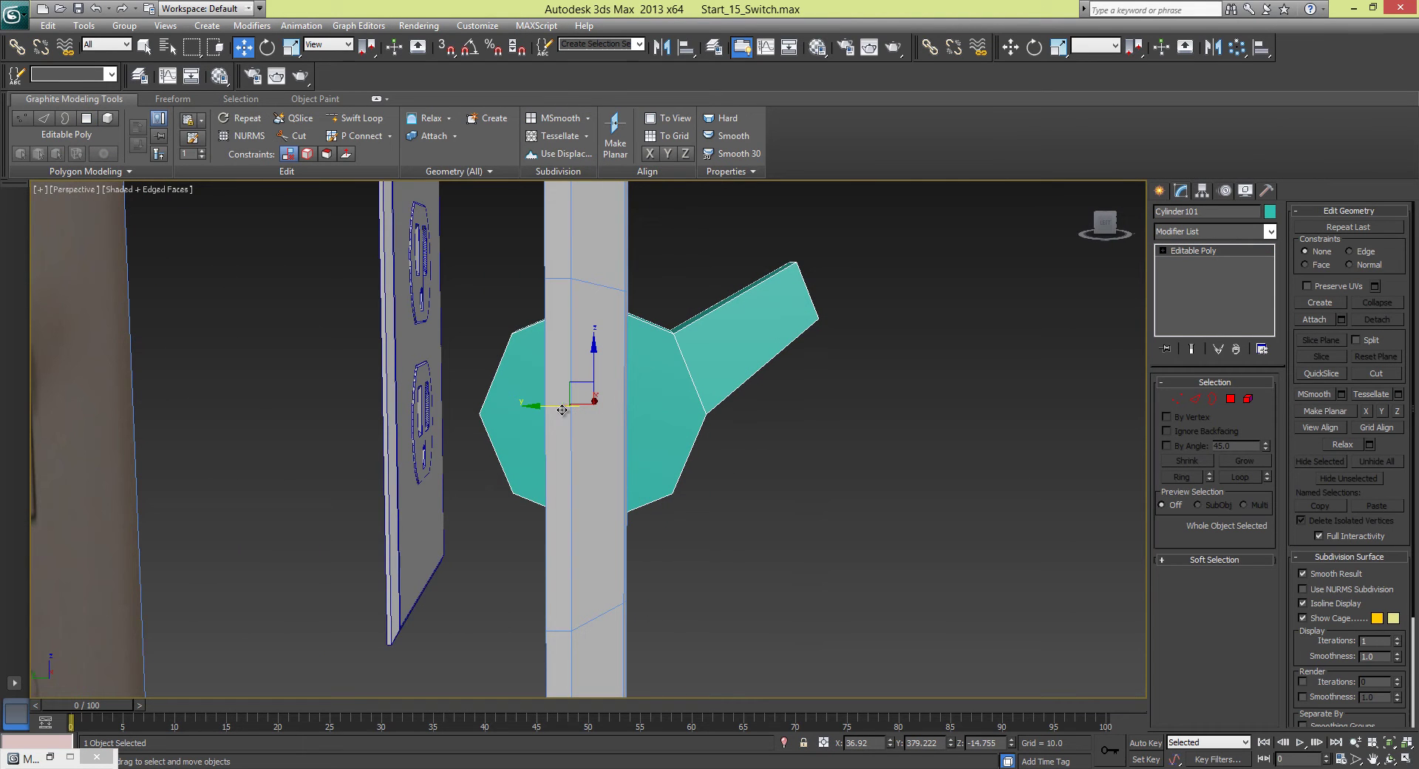
left_click_drag(540, 408, 524, 407)
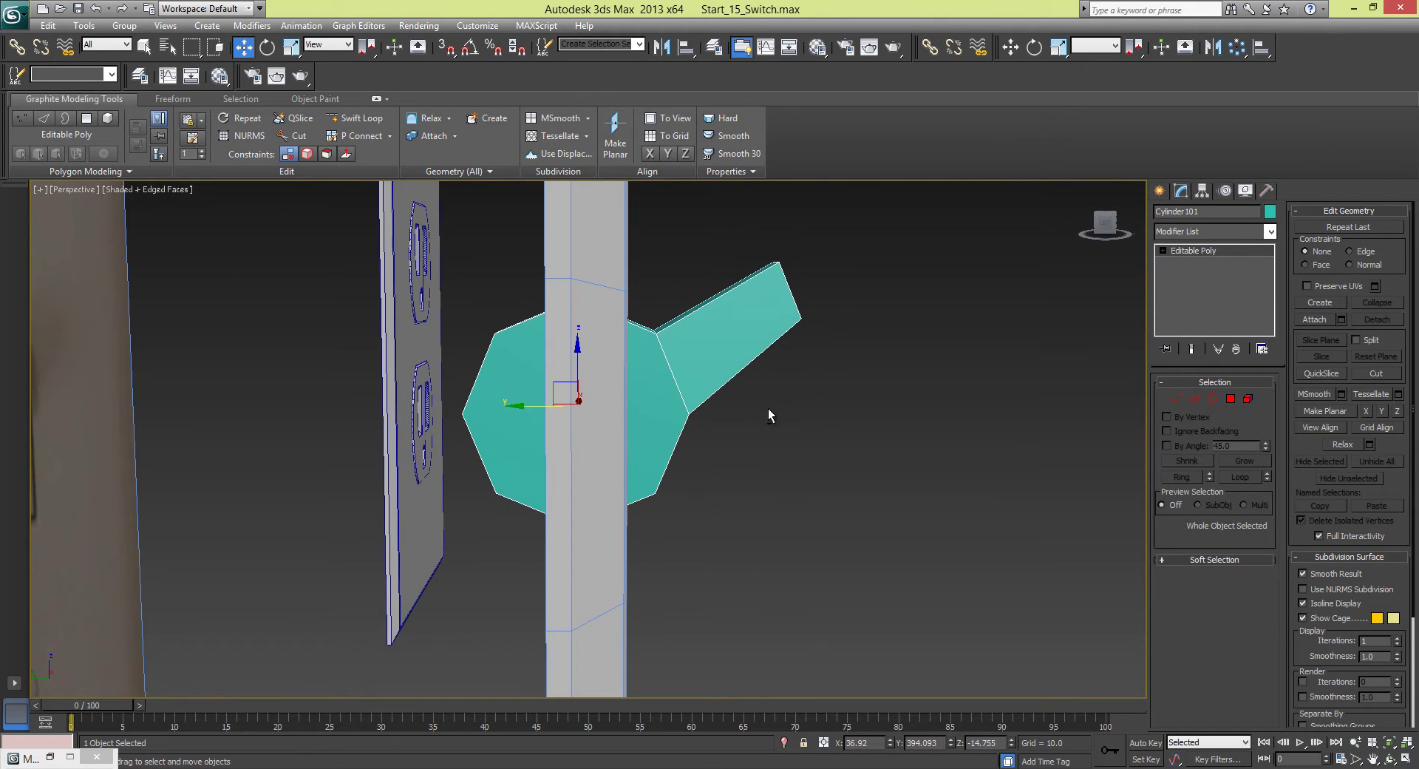
middle_click_drag(768, 413, 732, 411, "alt")
- Rotate the toggle down and back up to test its swing, leaving it tilted about 11 degrees further upward
key("e")
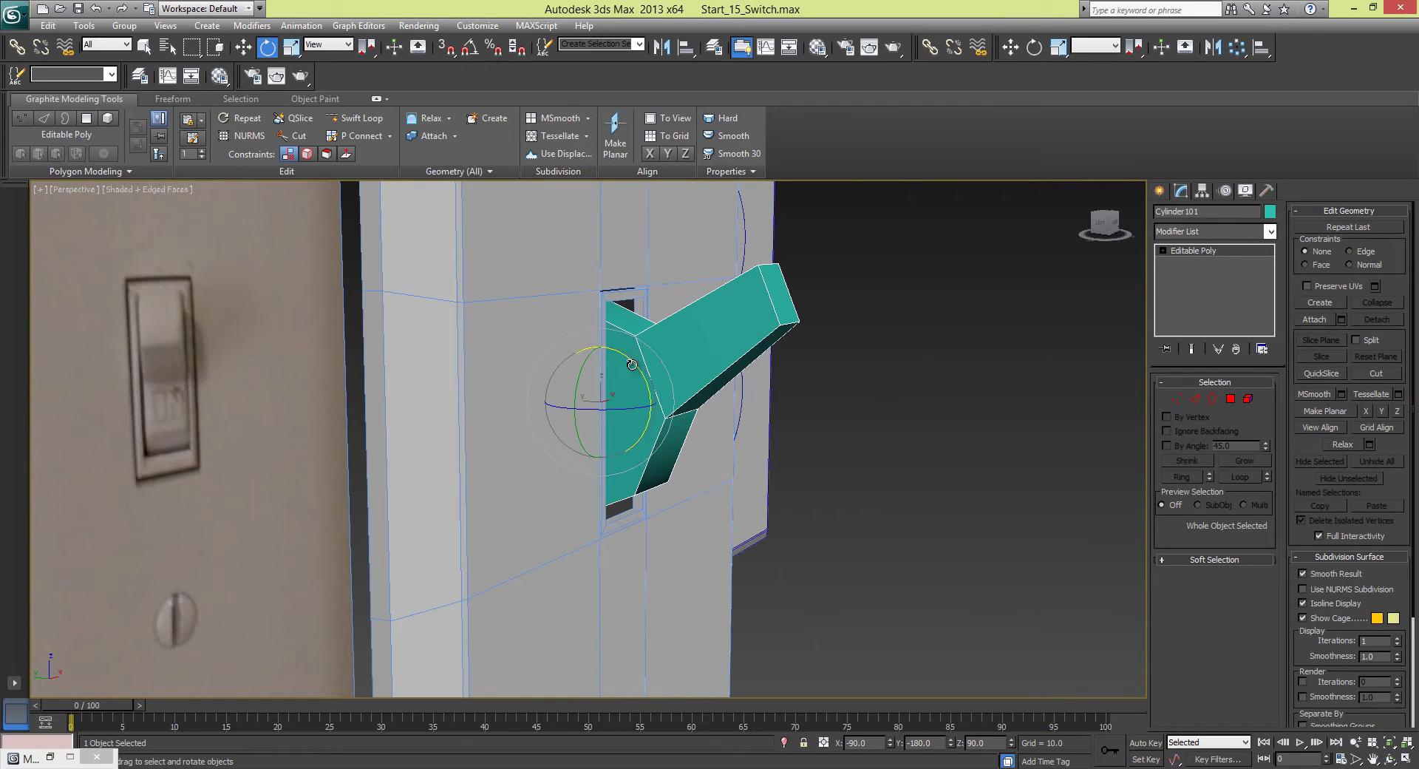
left_click_drag(632, 365, 670, 449)
middle_click_drag(681, 385, 647, 377, "alt")
left_click_drag(648, 378, 723, 305)
middle_click_drag(609, 378, 724, 377, "alt")
left_click_drag(631, 385, 636, 488)
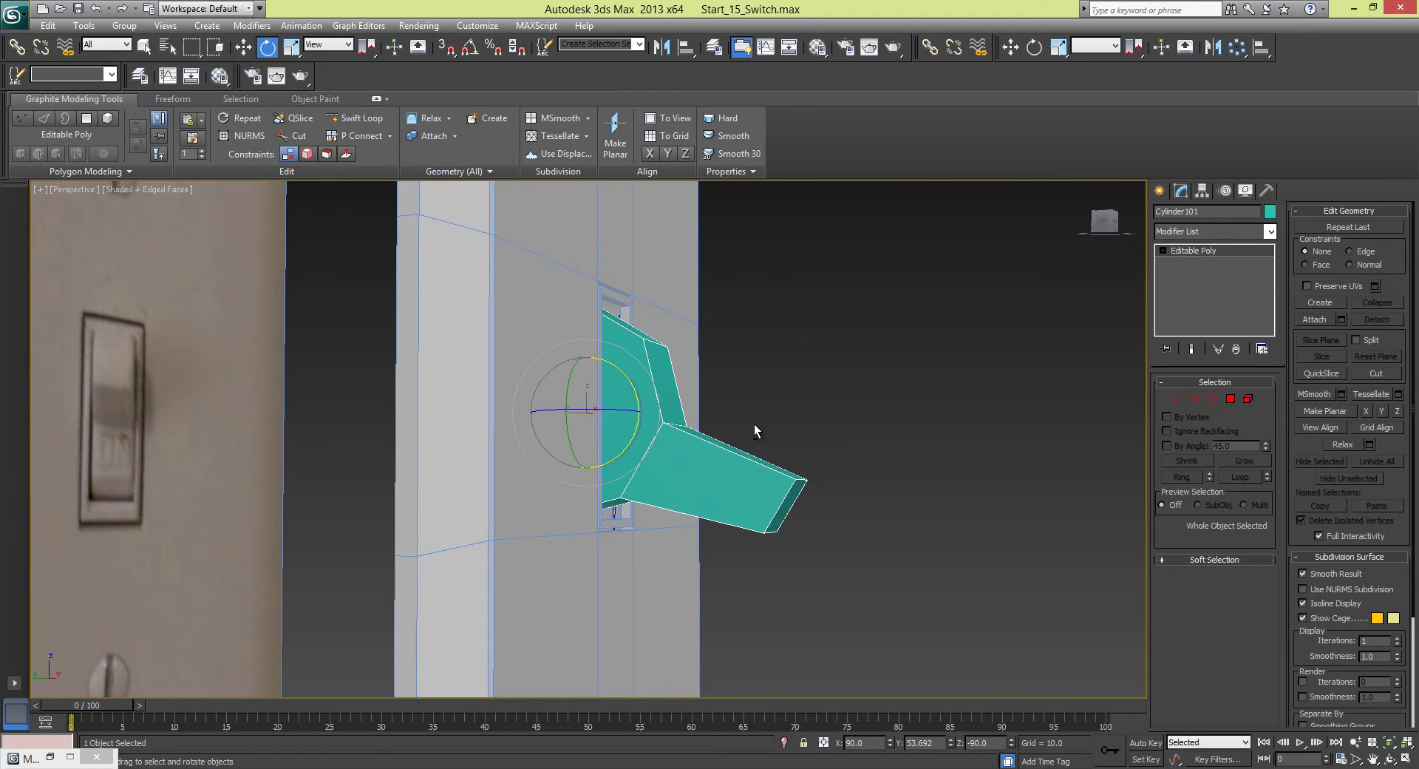
middle_click_drag(755, 424, 675, 406, "alt")
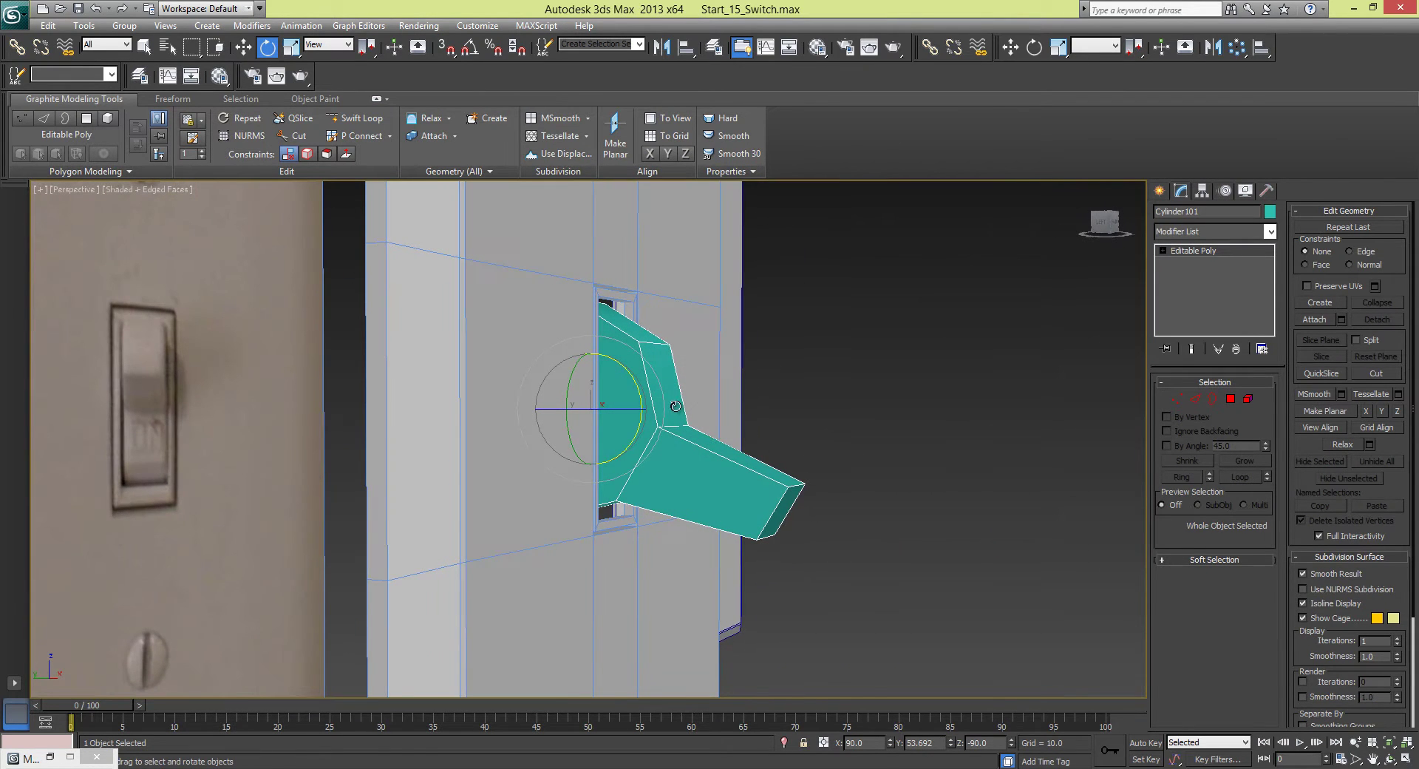
left_click_drag(640, 384, 620, 301)
middle_click_drag(620, 300, 711, 334, "alt")
- Deselect the toggle, render the perspective view of the switch plate, and close the rendered image
left_click(823, 374)
middle_click_drag(823, 374, 778, 334, "alt")
scroll(694, 376, "down", 5)
scroll(777, 335, "up", 3)
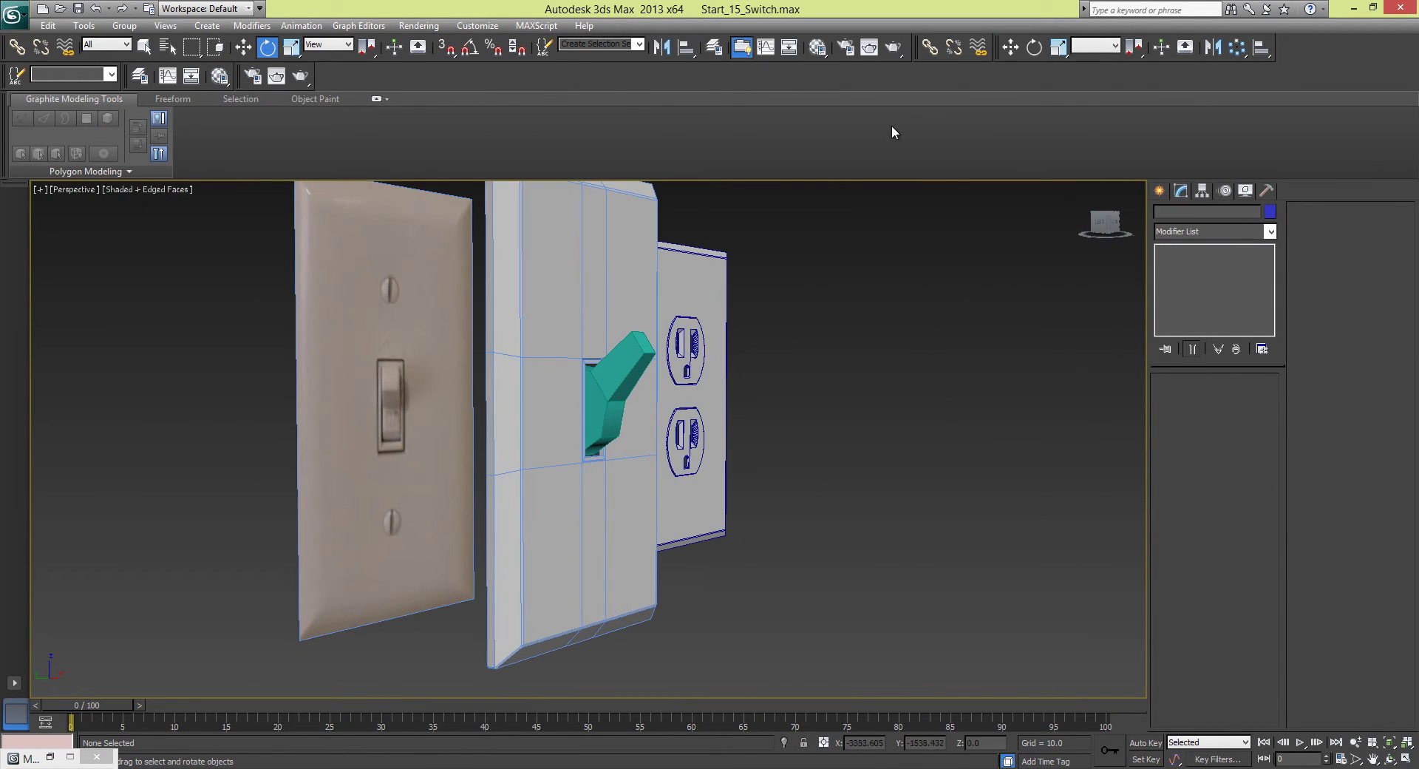
left_click(893, 49)
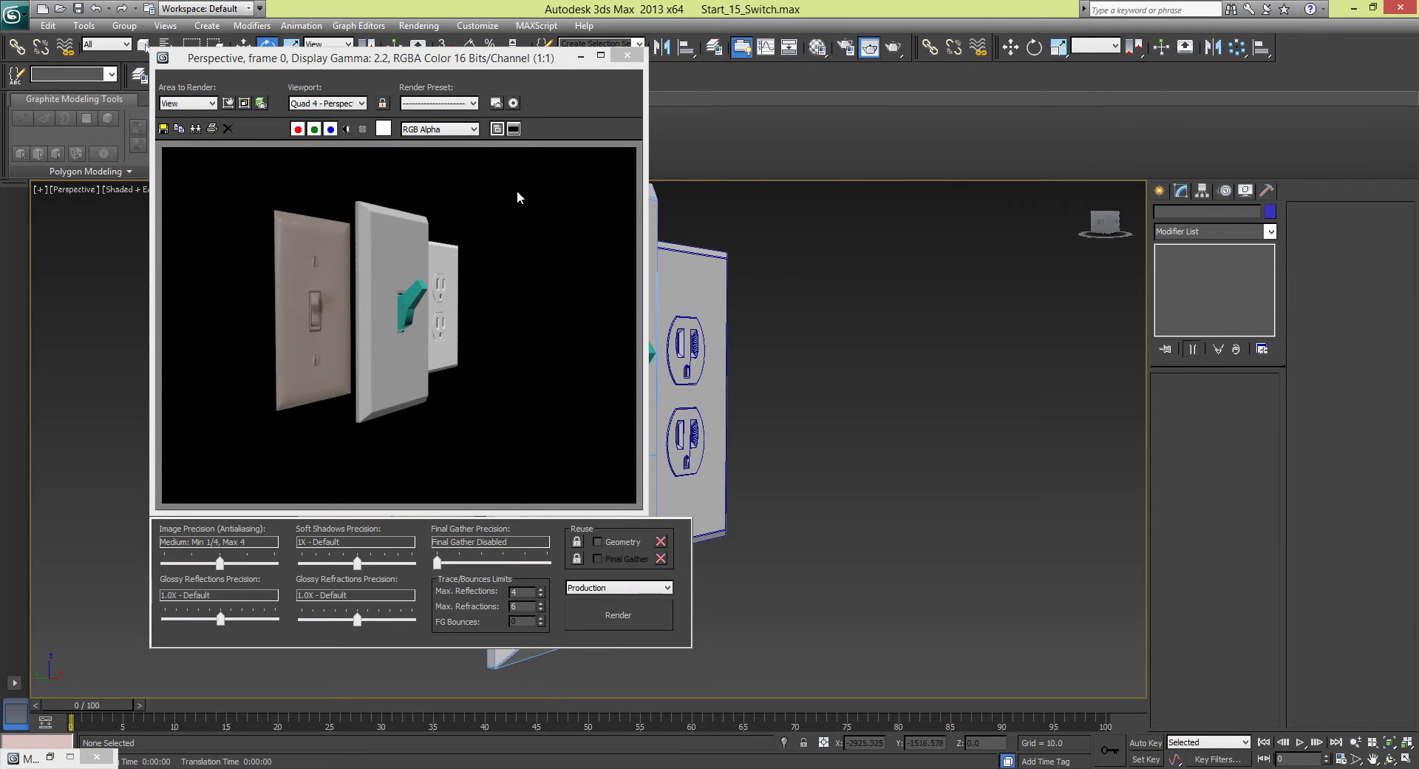
left_click(627, 55)
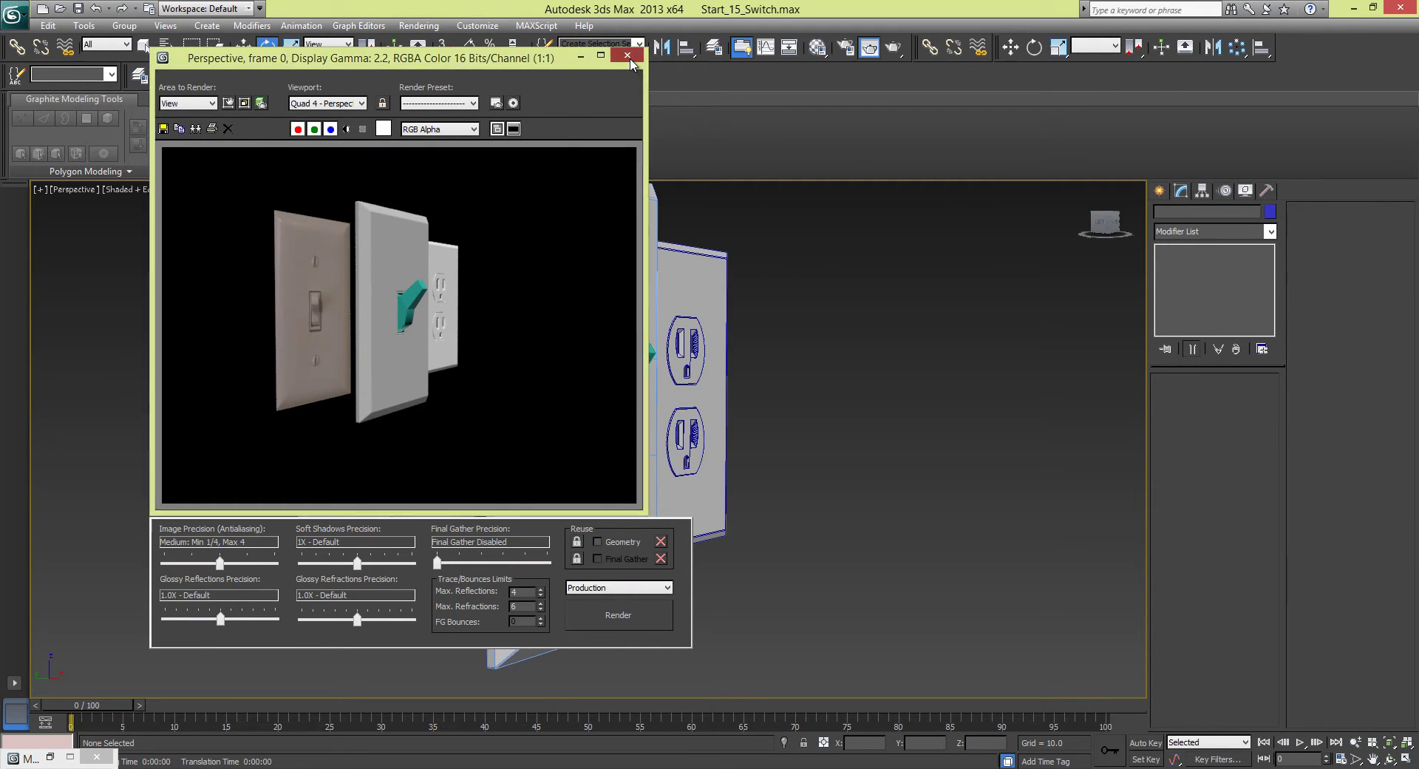
- Examine the toggle's shape and fit in the opening from several angles against the reference photo
middle_click_drag(809, 357, 779, 355, "alt")
left_click(619, 366)
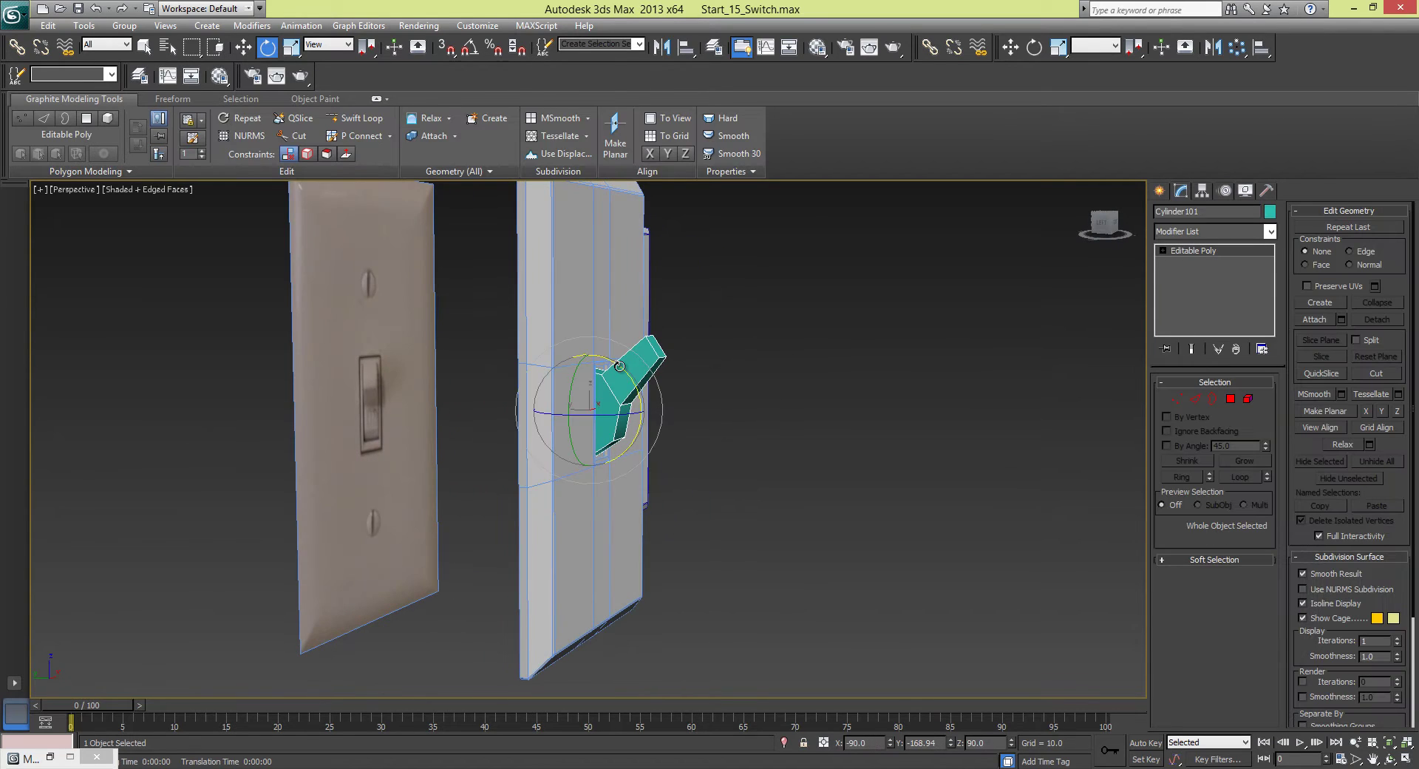
scroll(864, 411, "up", 4)
scroll(861, 412, "down", 1)
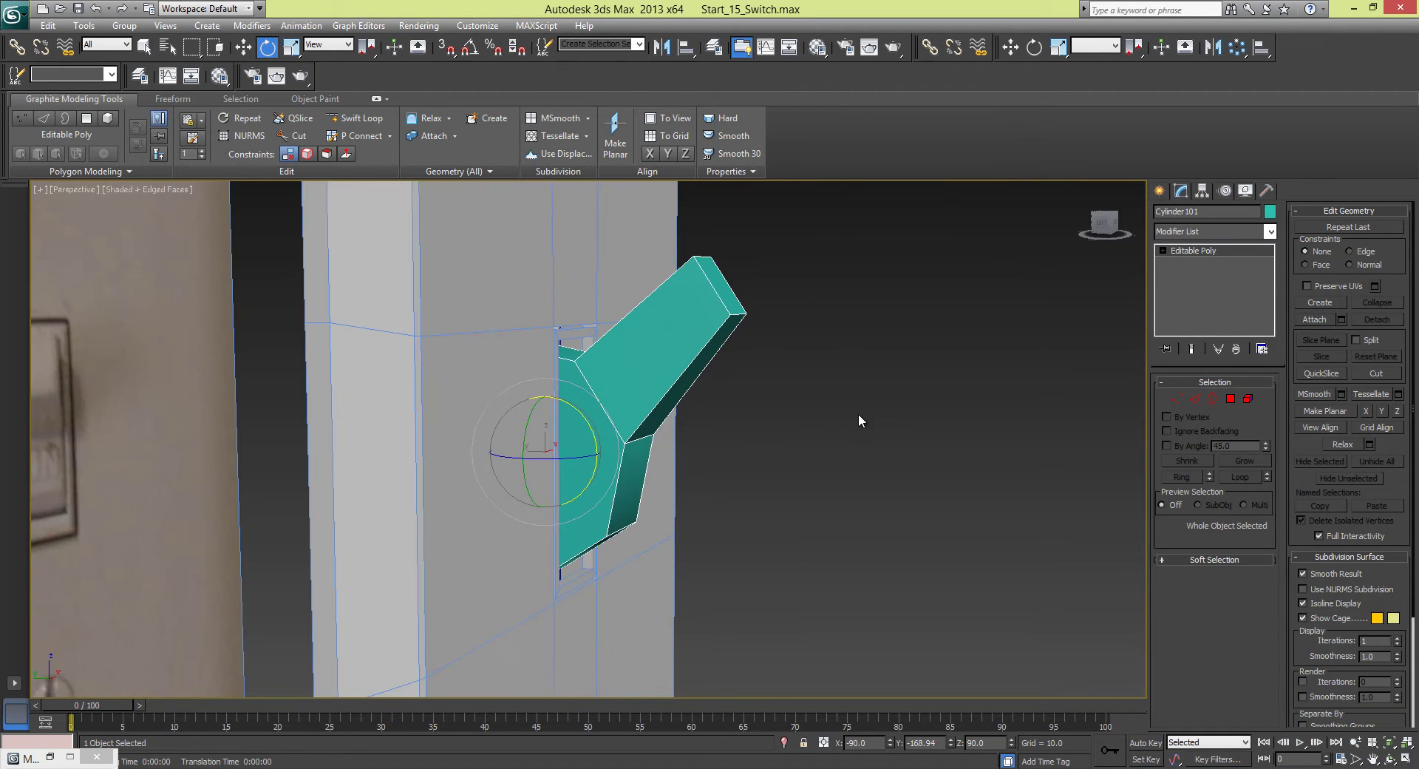
left_click(859, 414)
middle_click_drag(787, 356, 742, 366, "alt")
scroll(795, 348, "down", 4)
scroll(741, 367, "up", 4)
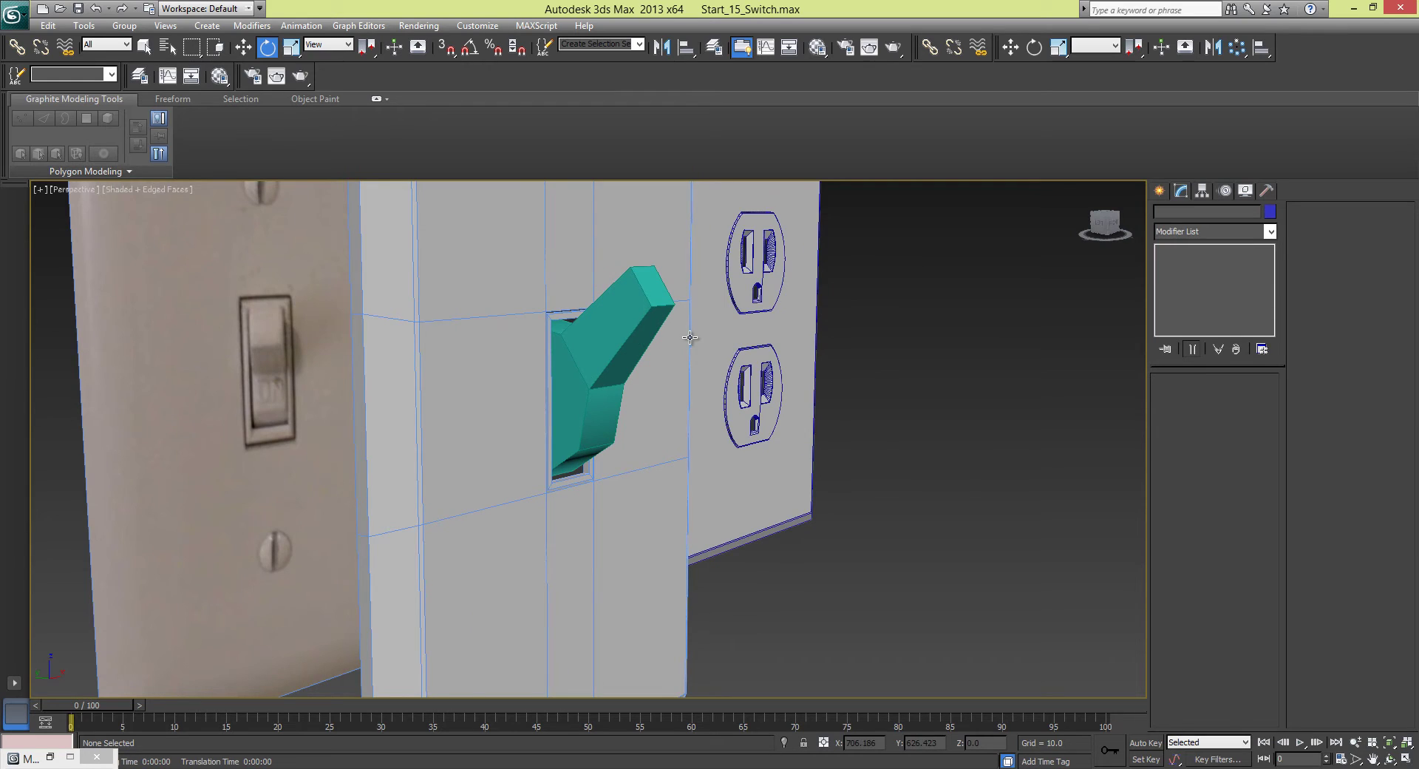
middle_click_drag(658, 407, 648, 372)
middle_click_drag(563, 411, 576, 418, "alt")
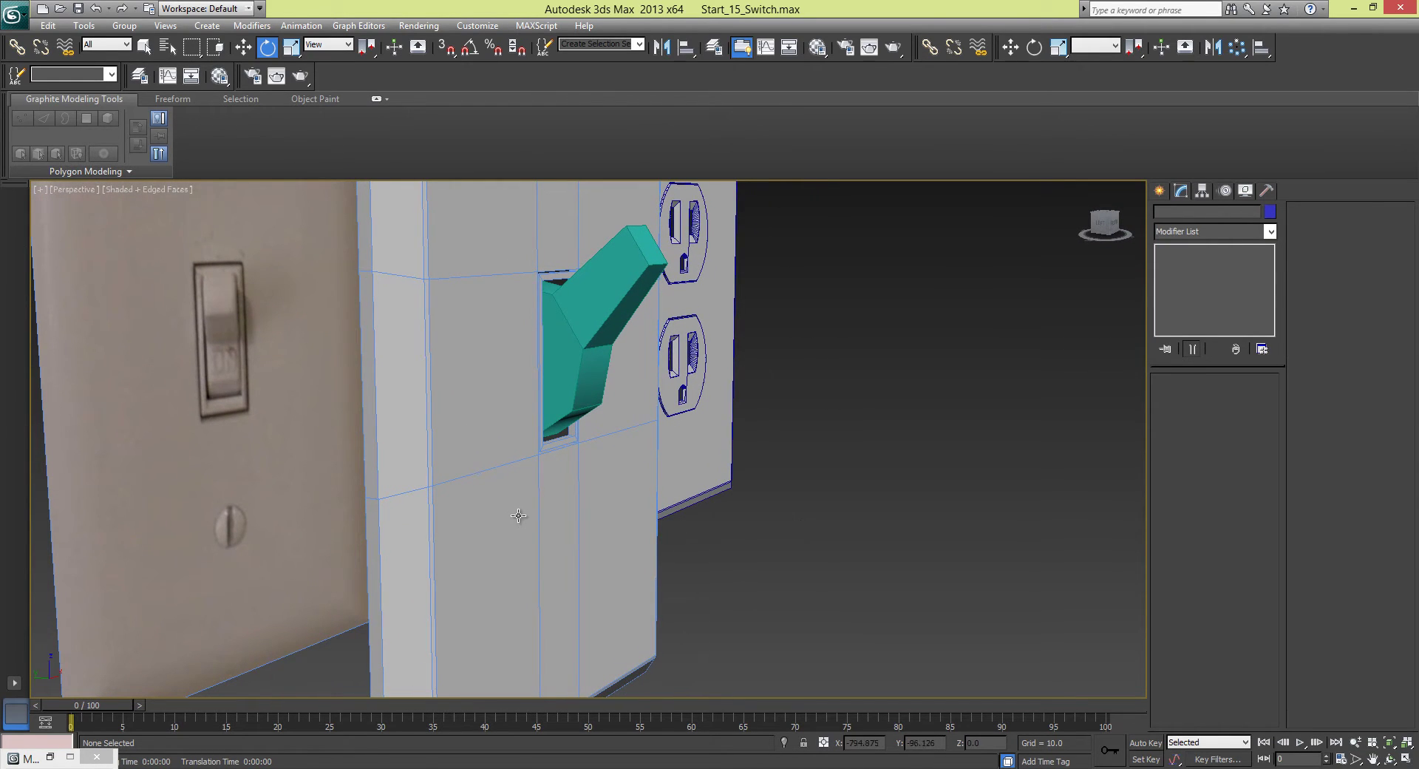
- Apply the dark grey 01 - Default material to the switch plate, the opening's frame and the toggle
left_click(50, 757)
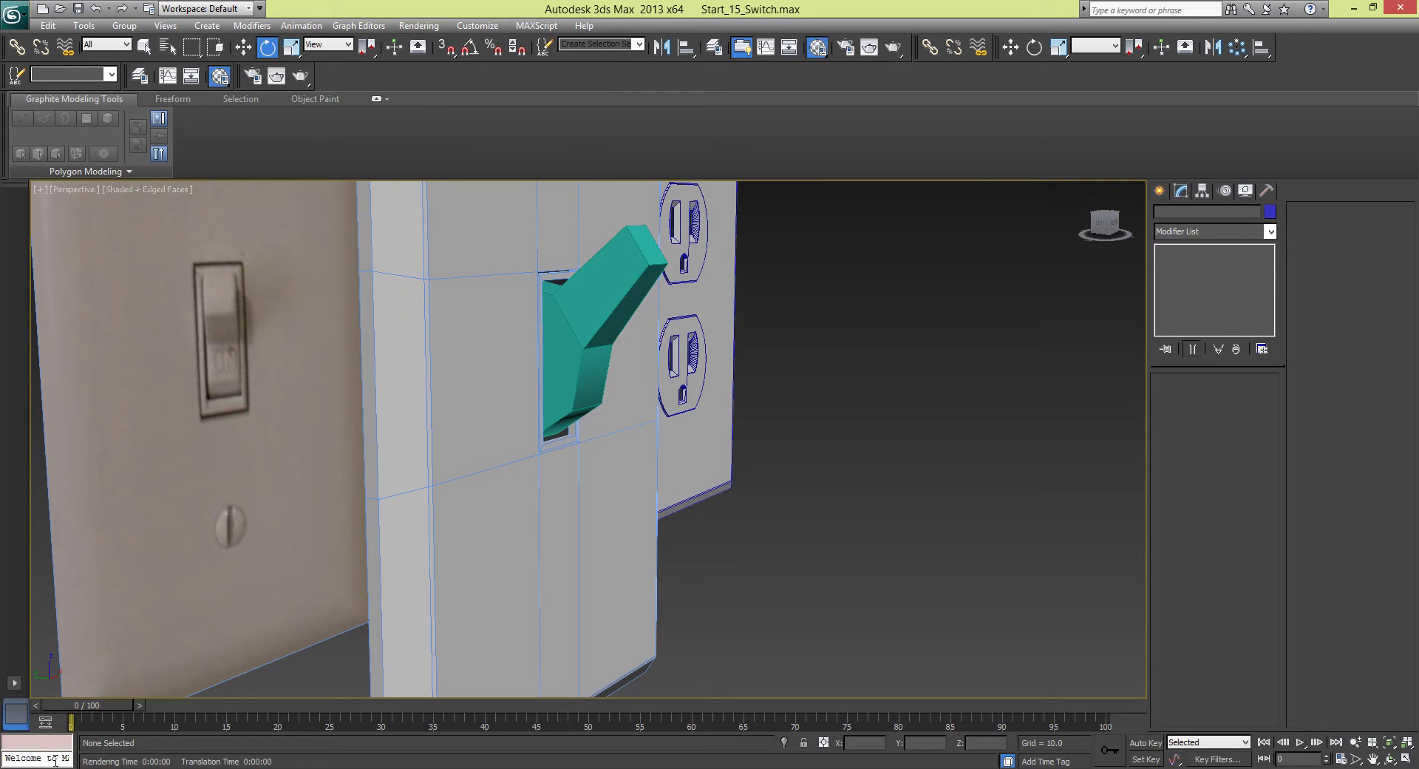
left_click_drag(383, 209, 401, 315)
left_click(172, 304)
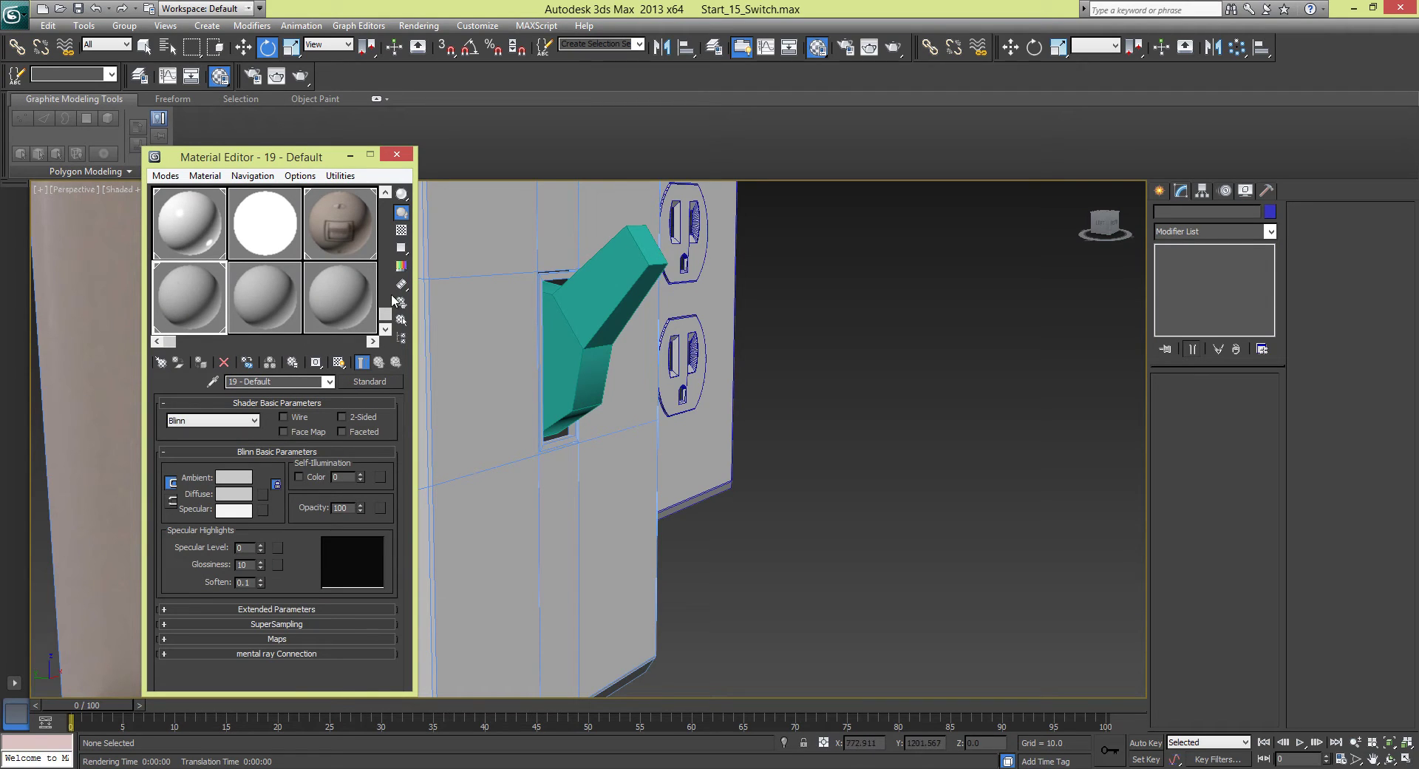
left_click_drag(385, 309, 385, 207)
left_click(186, 225)
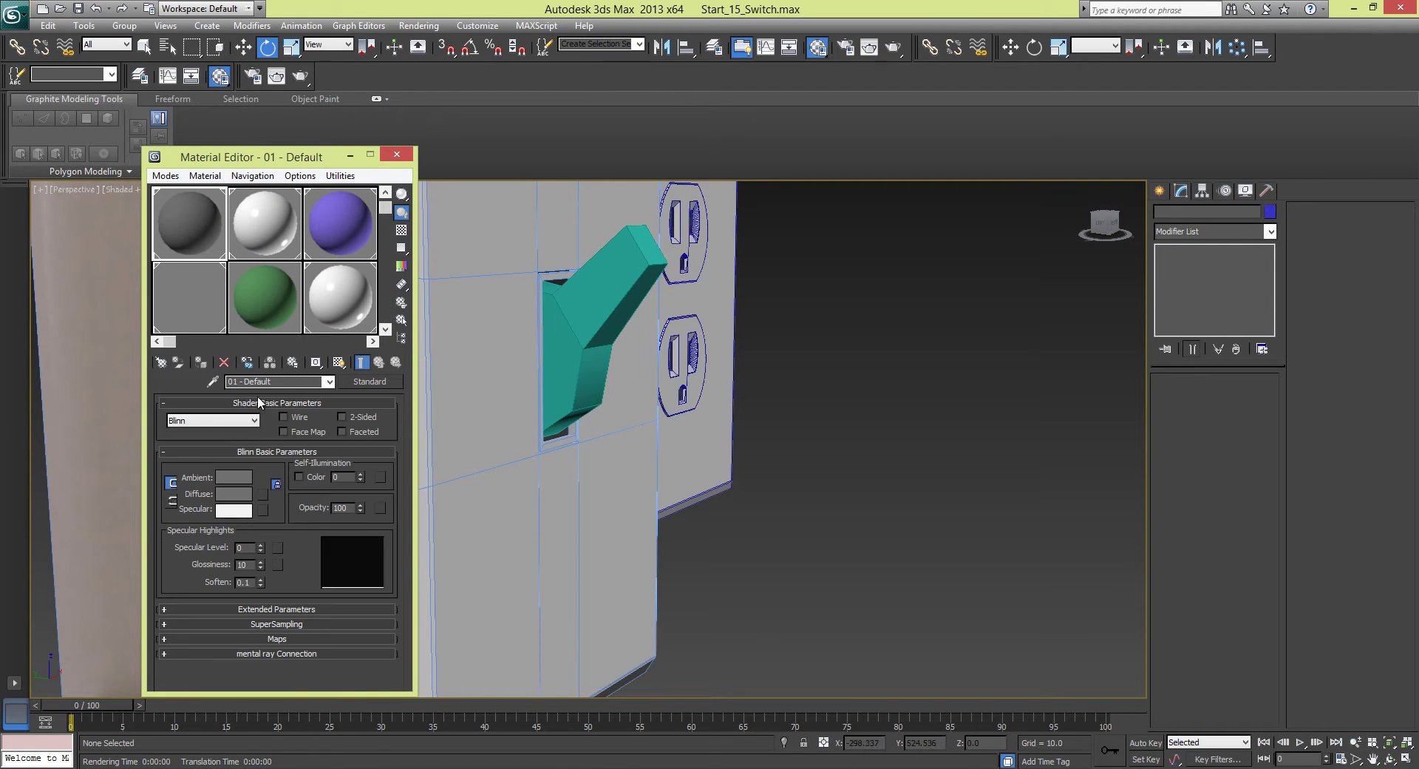
left_click_drag(508, 500, 513, 509)
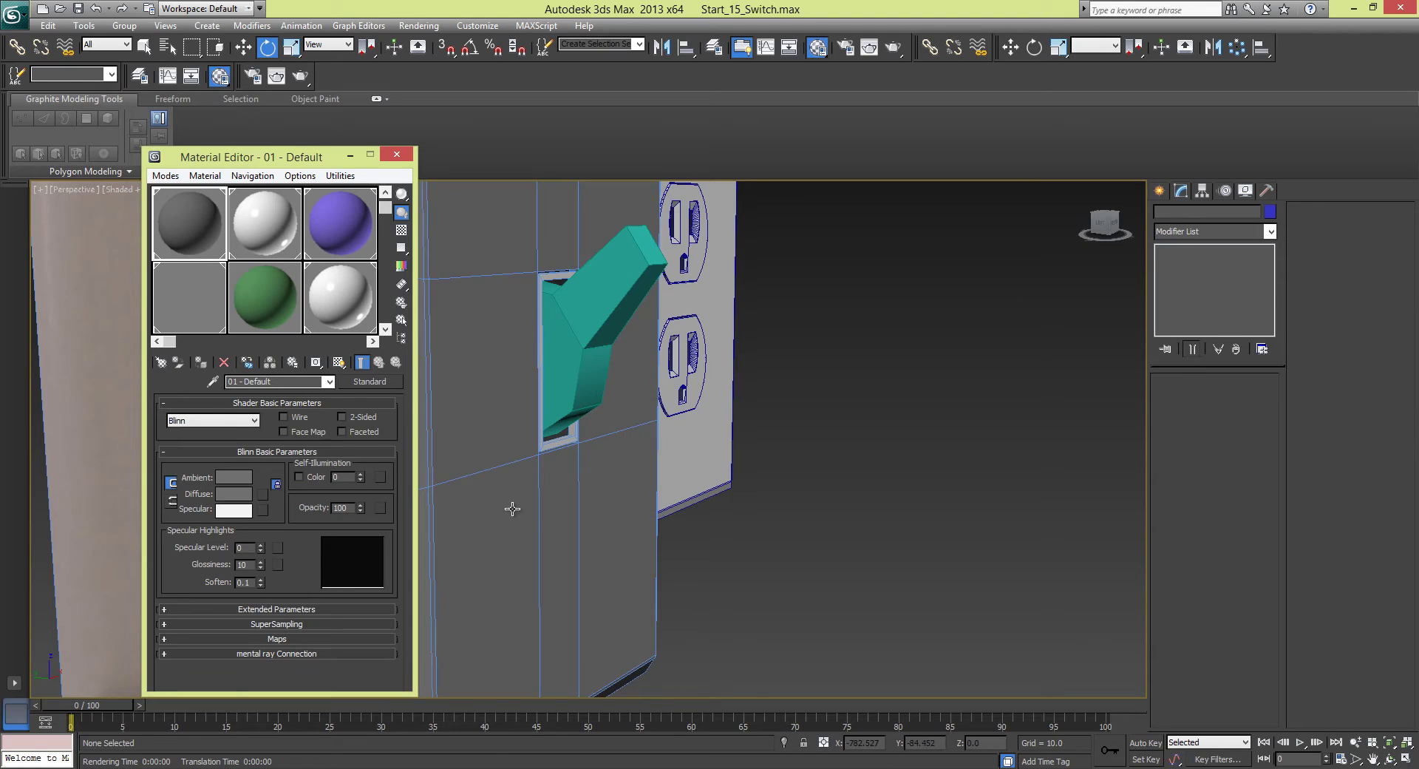
left_click_drag(199, 250, 551, 285)
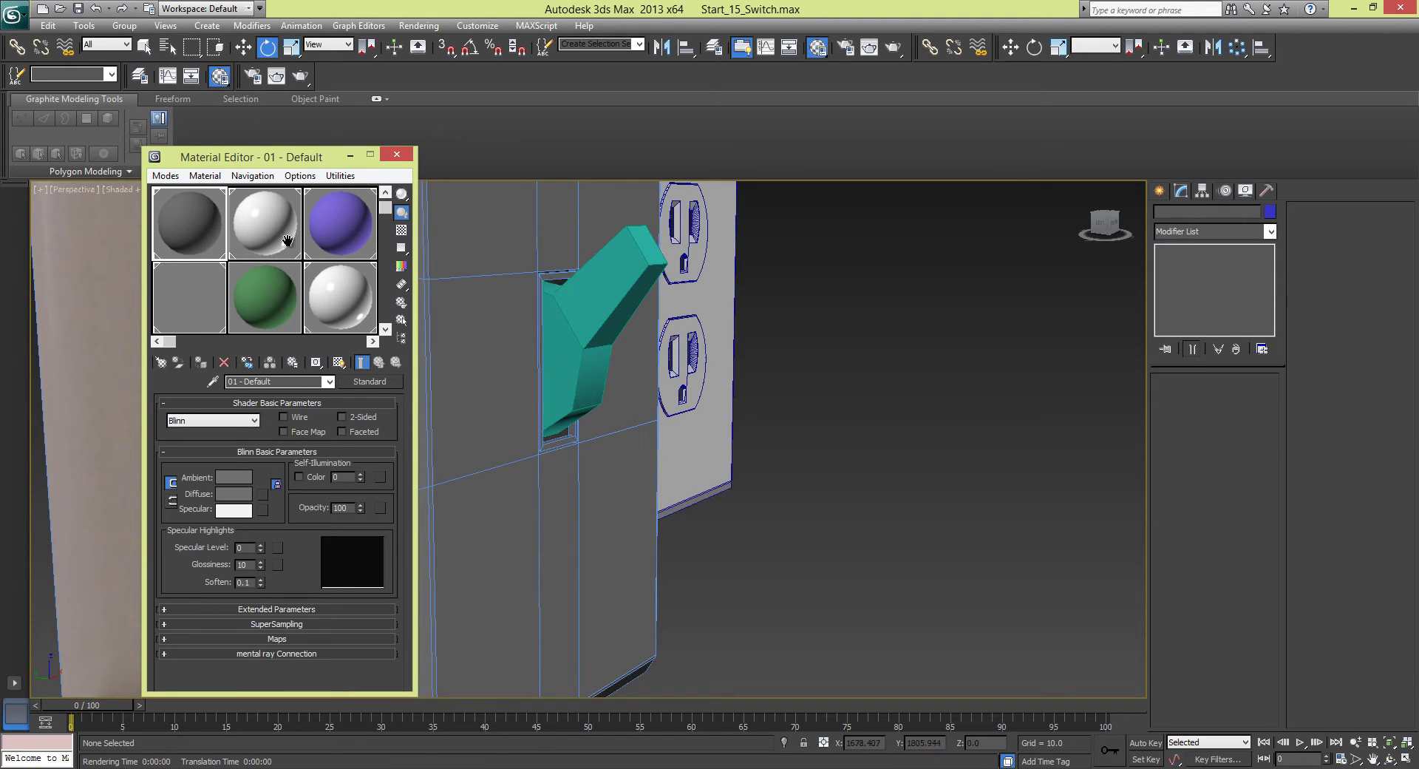
left_click_drag(178, 216, 603, 297)
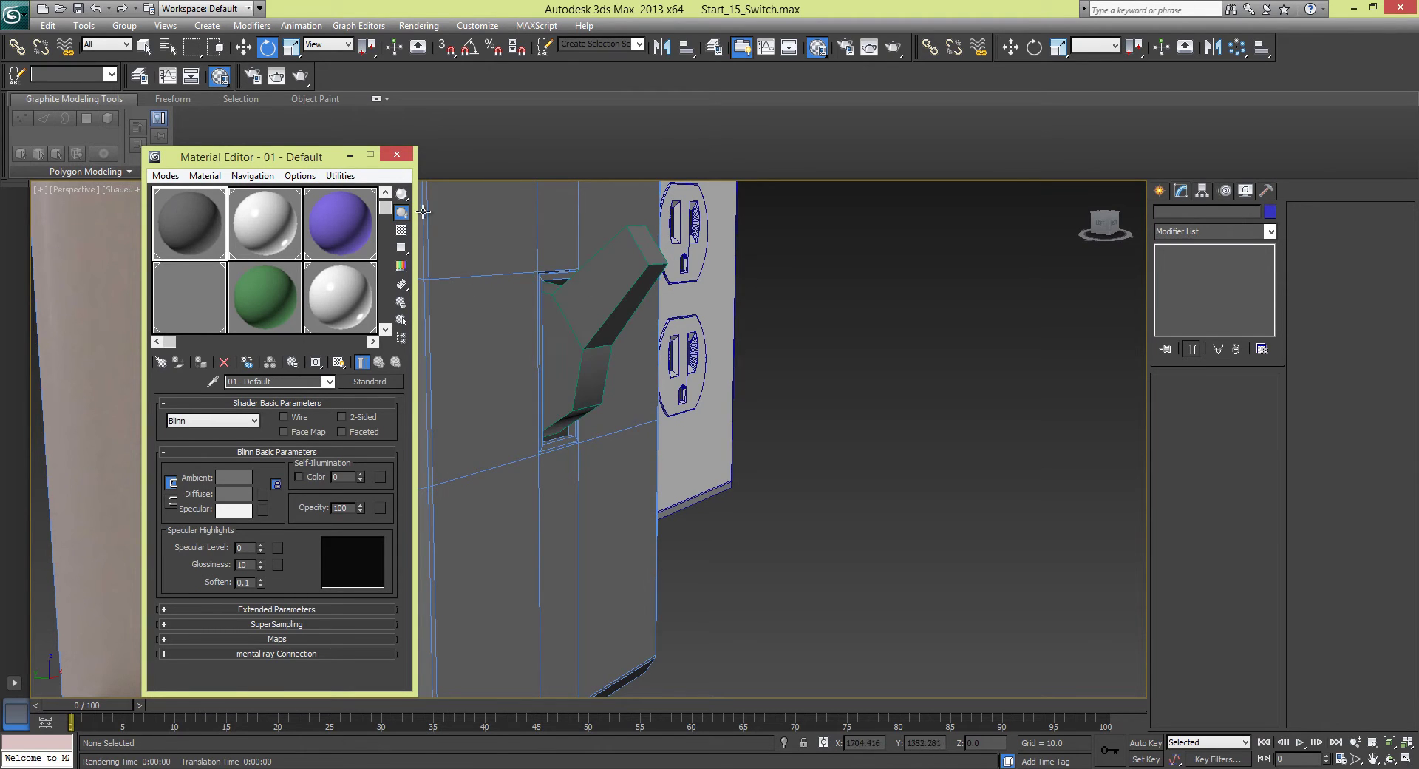
left_click(350, 156)
- Select the toggle, frame it closely and switch to editing its edges
middle_click_drag(835, 399, 588, 385, "alt")
left_click(582, 383)
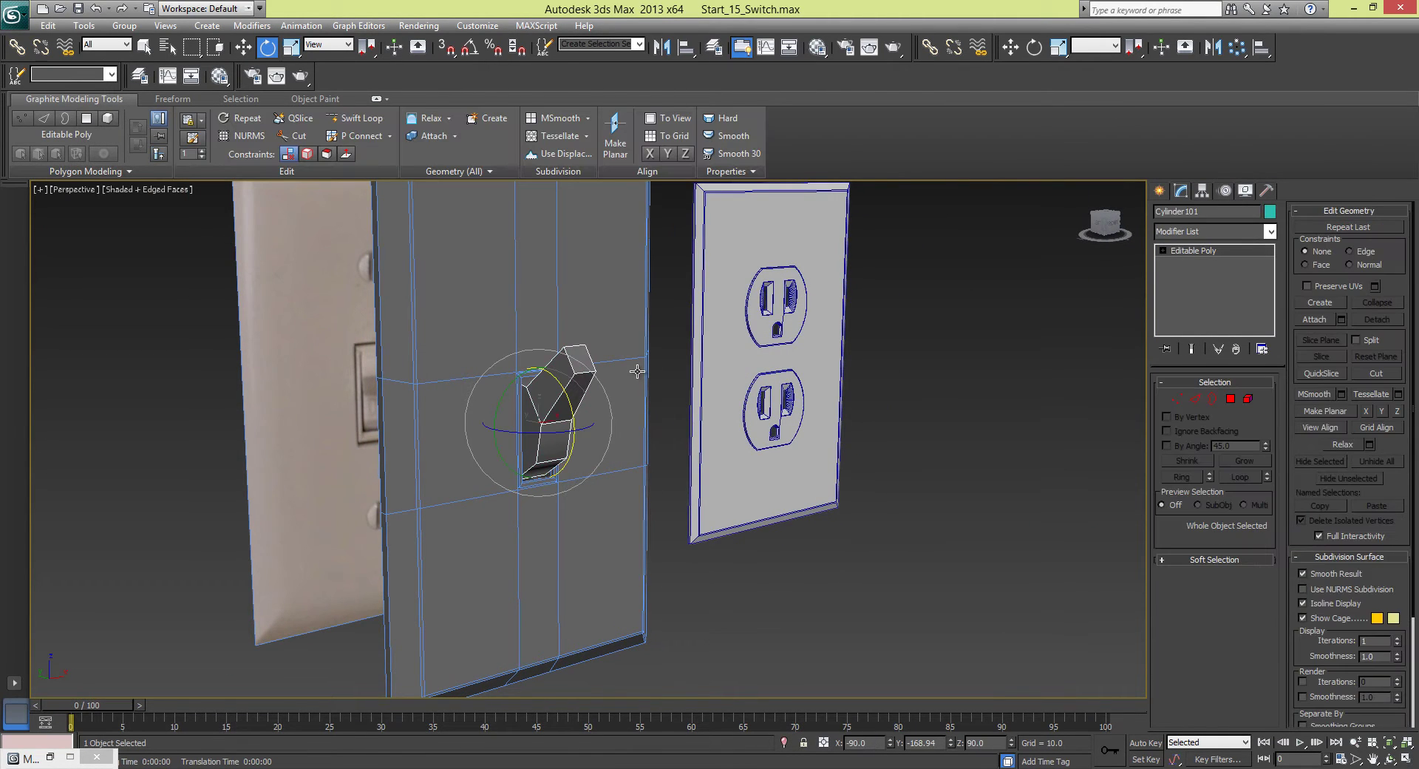
key("z")
left_click(1196, 399)
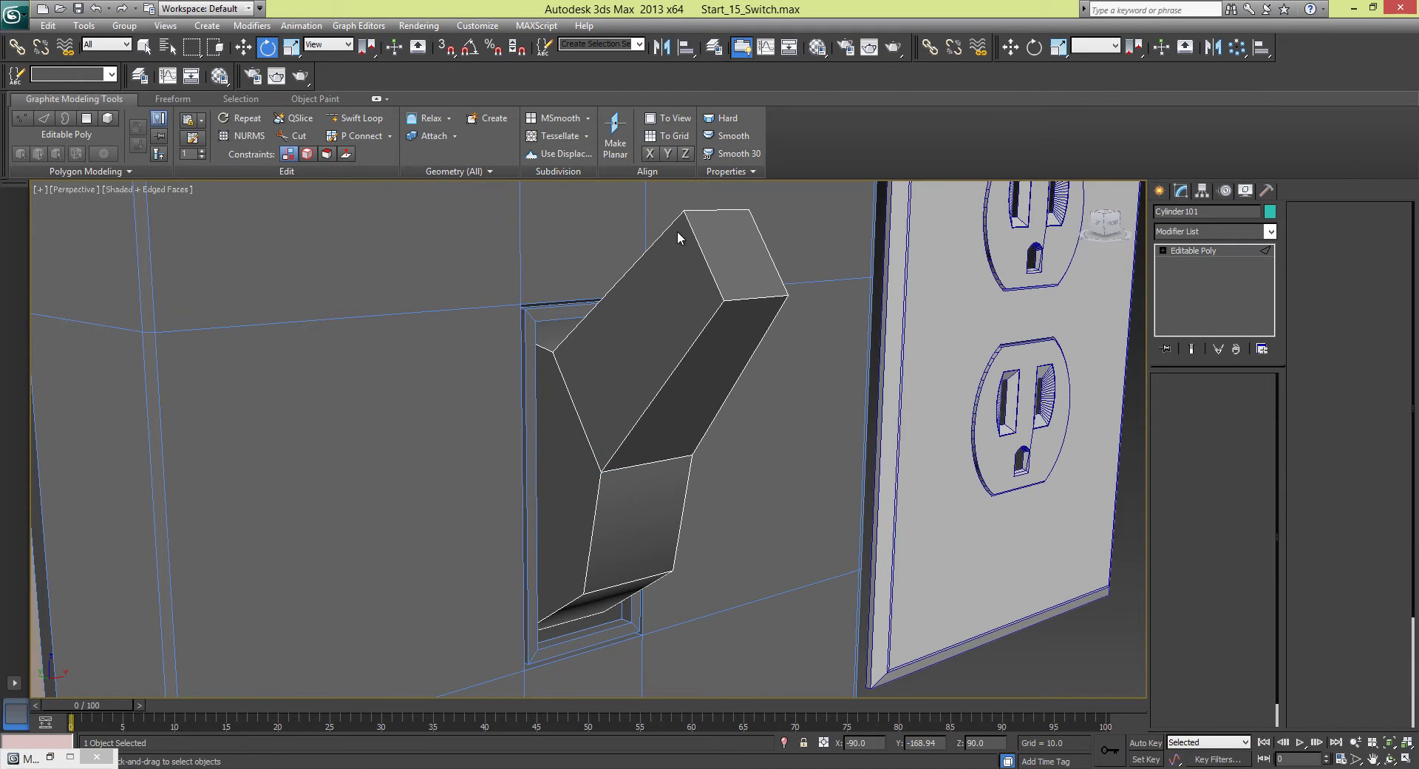
- Select two adjacent edges of the toggle's end face
left_click(689, 233)
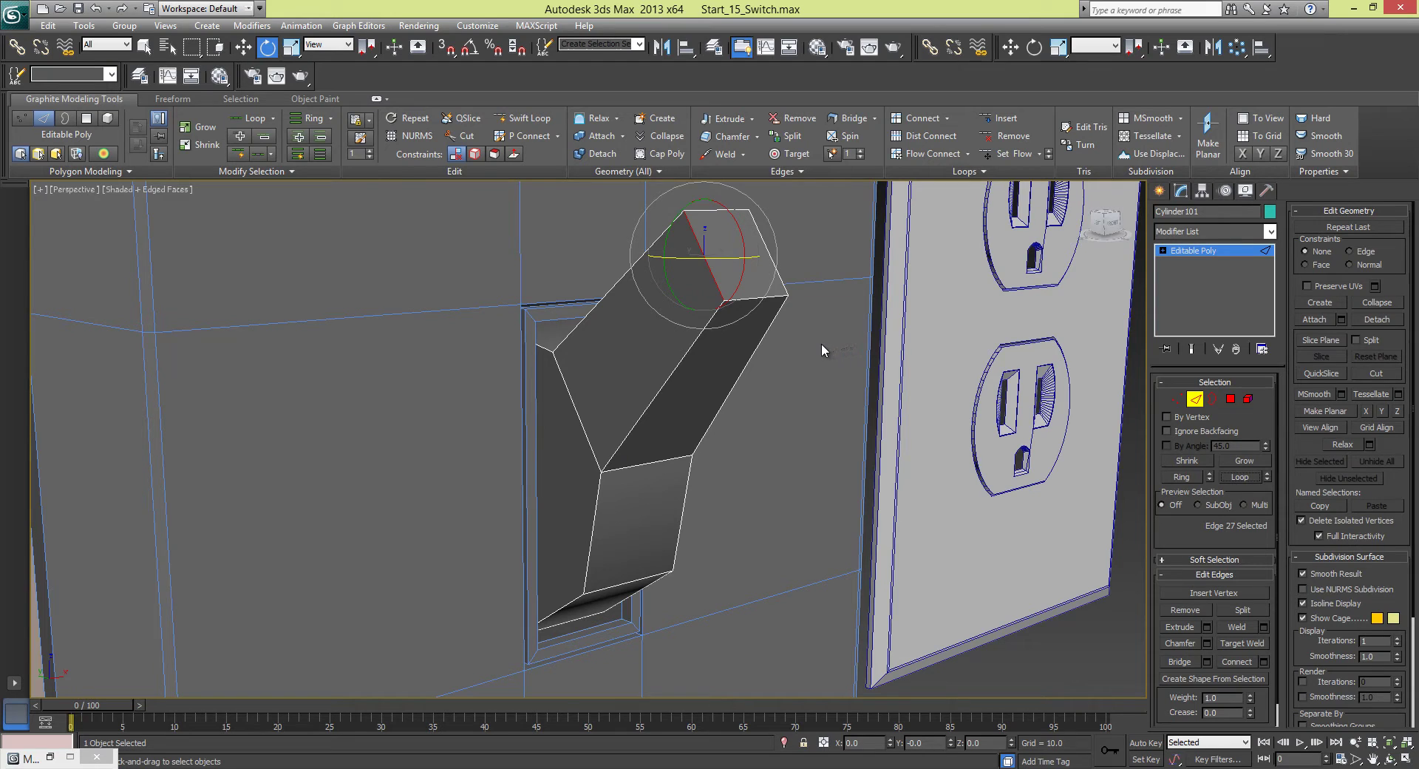
key("q")
left_click(766, 299, "ctrl")
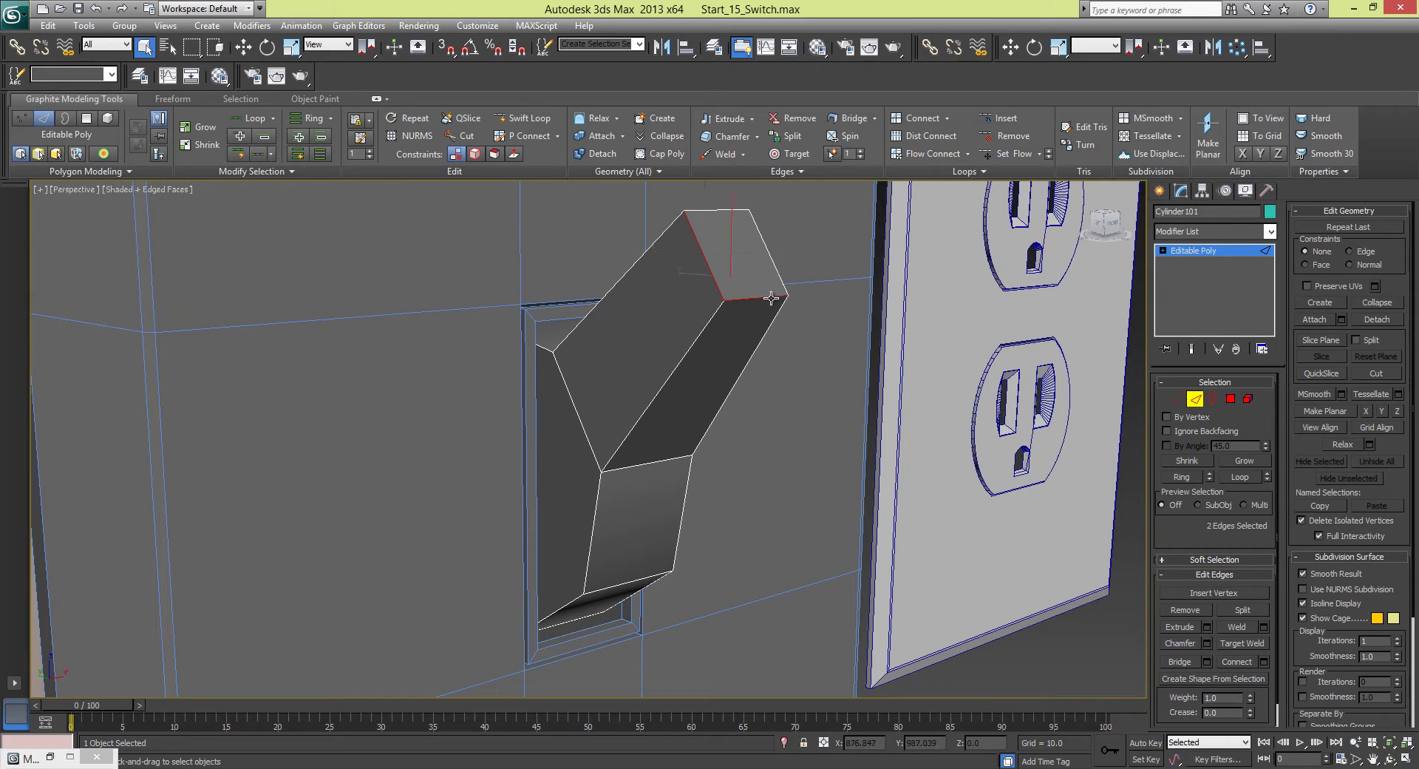
middle_click_drag(766, 299, 1132, 390, "alt")
- Select the toggle's end polygon and convert the selection to its four border edges
left_click(1230, 400)
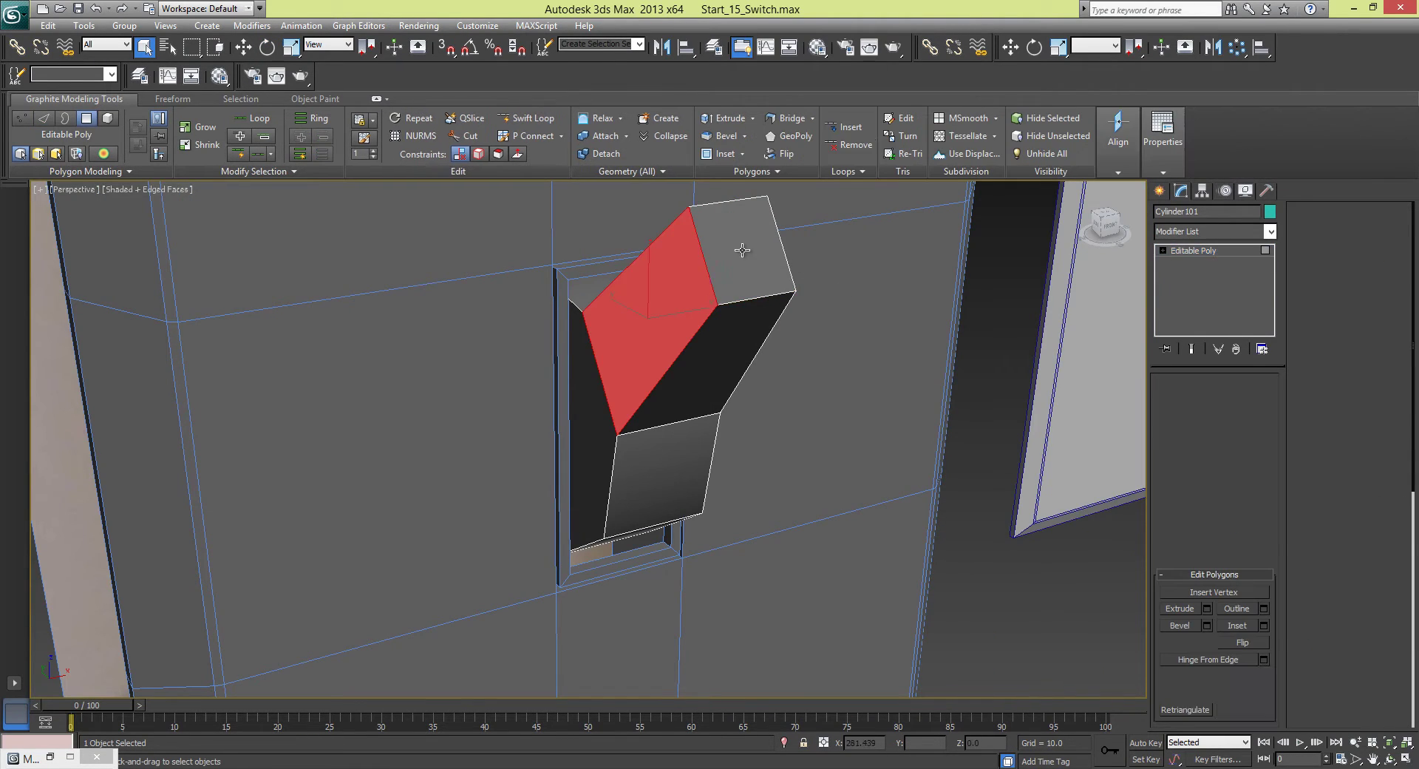
left_click(743, 252)
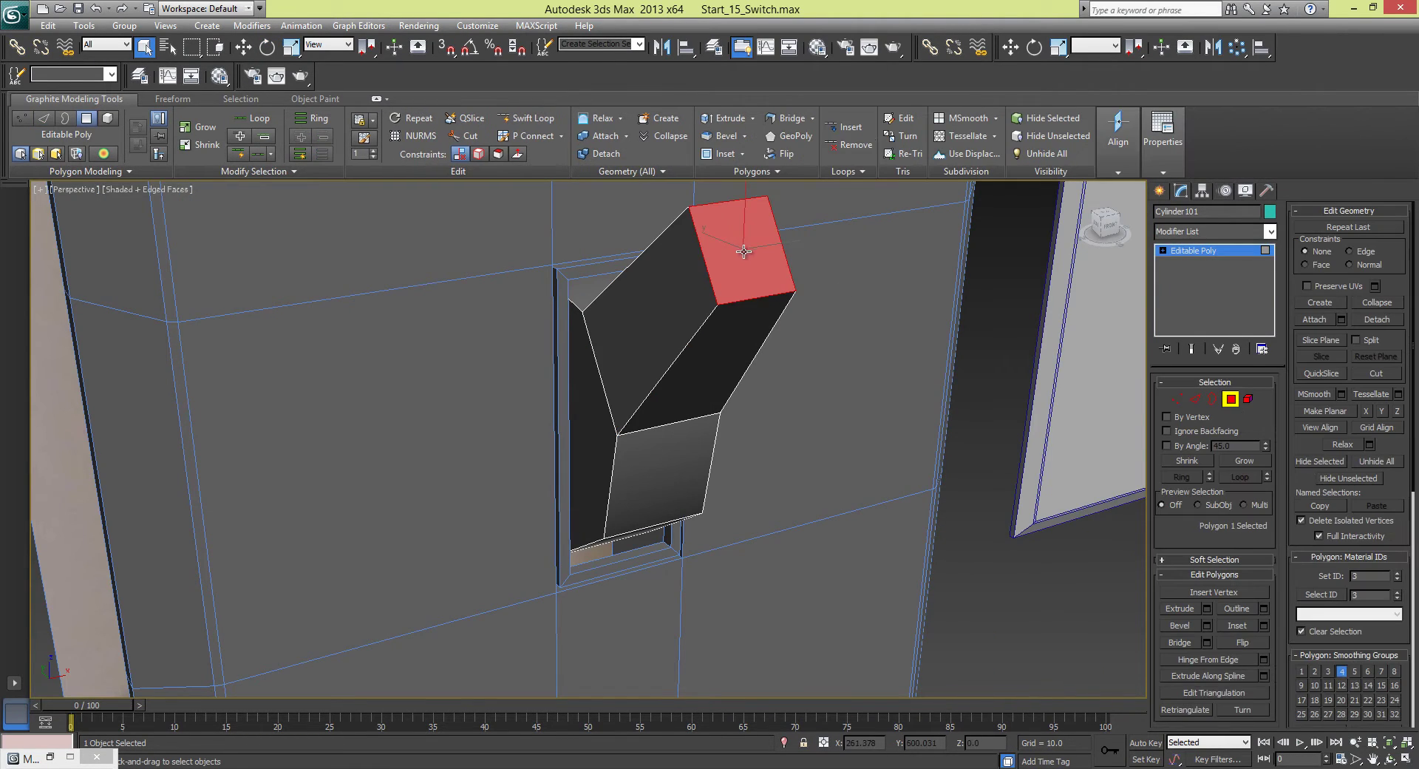
left_click(1196, 399, "ctrl")
middle_click_drag(780, 316, 850, 348, "alt")
key("z")
scroll(775, 338, "down", 4)
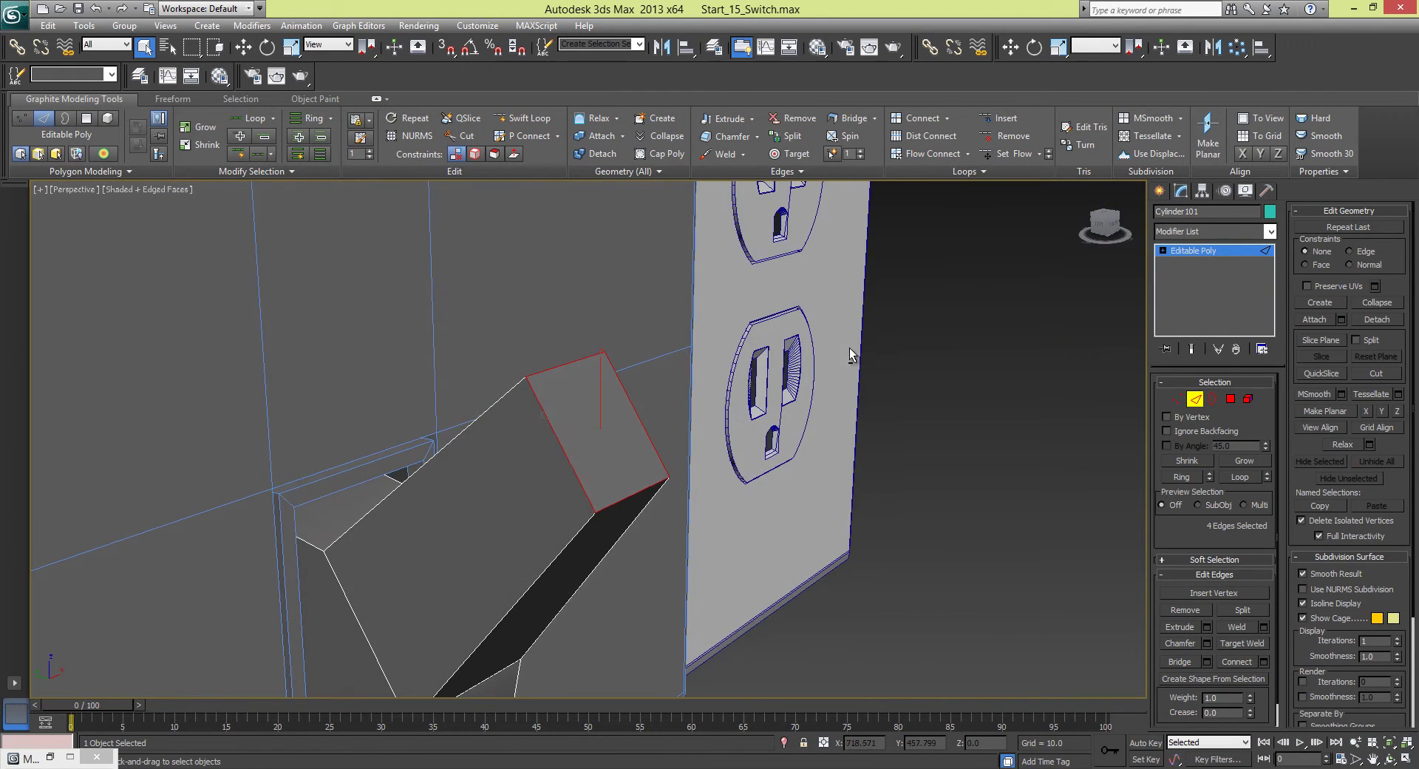
- Chamfer the four border edges of the toggle's end face by 2.0
left_click(1207, 643)
middle_click_drag(849, 516, 754, 381, "alt")
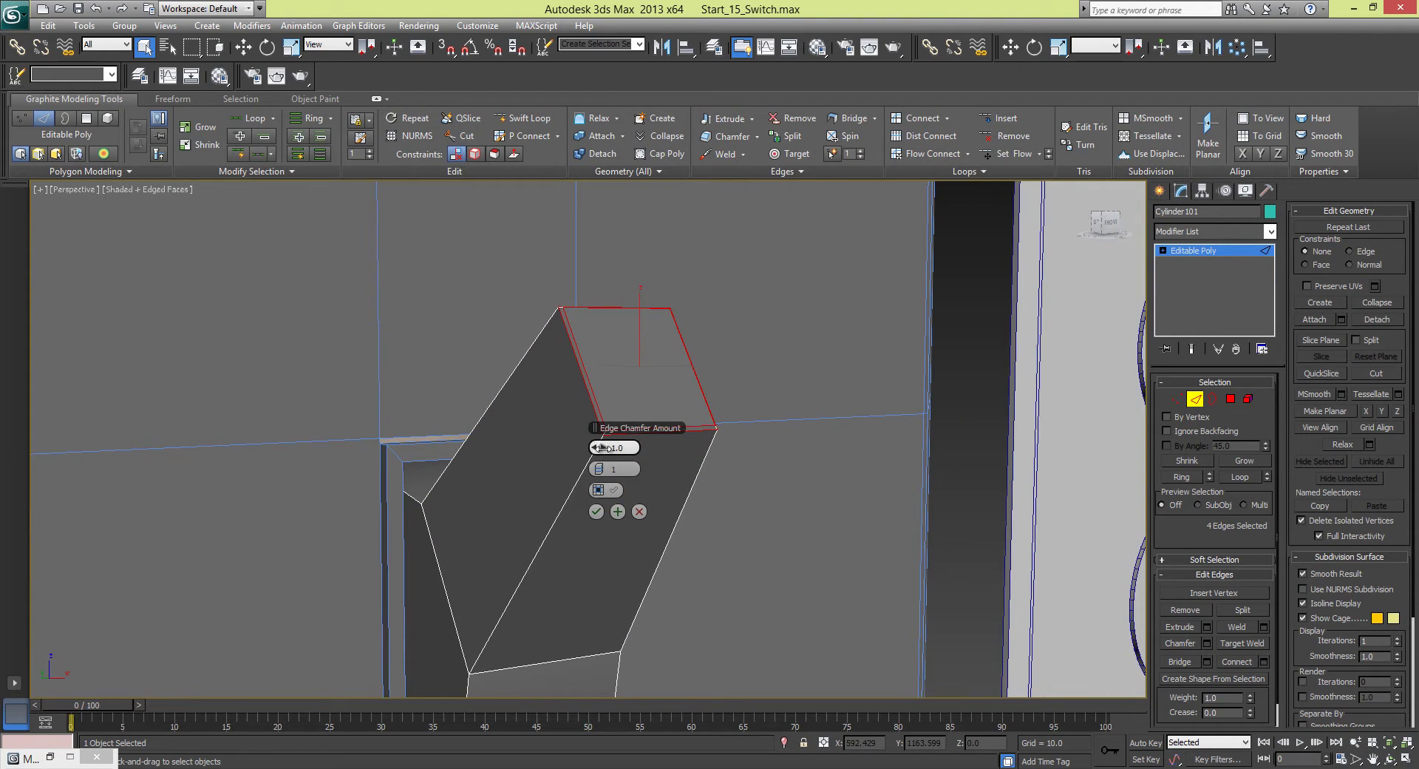
left_click_drag(604, 447, 782, 437)
mouse_move(782, 437)
middle_mouse_down("alt")
mouse_move(596, 415)
mouse_move(612, 375)
mouse_move(812, 424)
mouse_move(791, 432)
mouse_move(789, 414)
middle_mouse_up("alt")
scroll(809, 414, "up", 2)
scroll(783, 399, "down", 5)
scroll(788, 416, "up", 3)
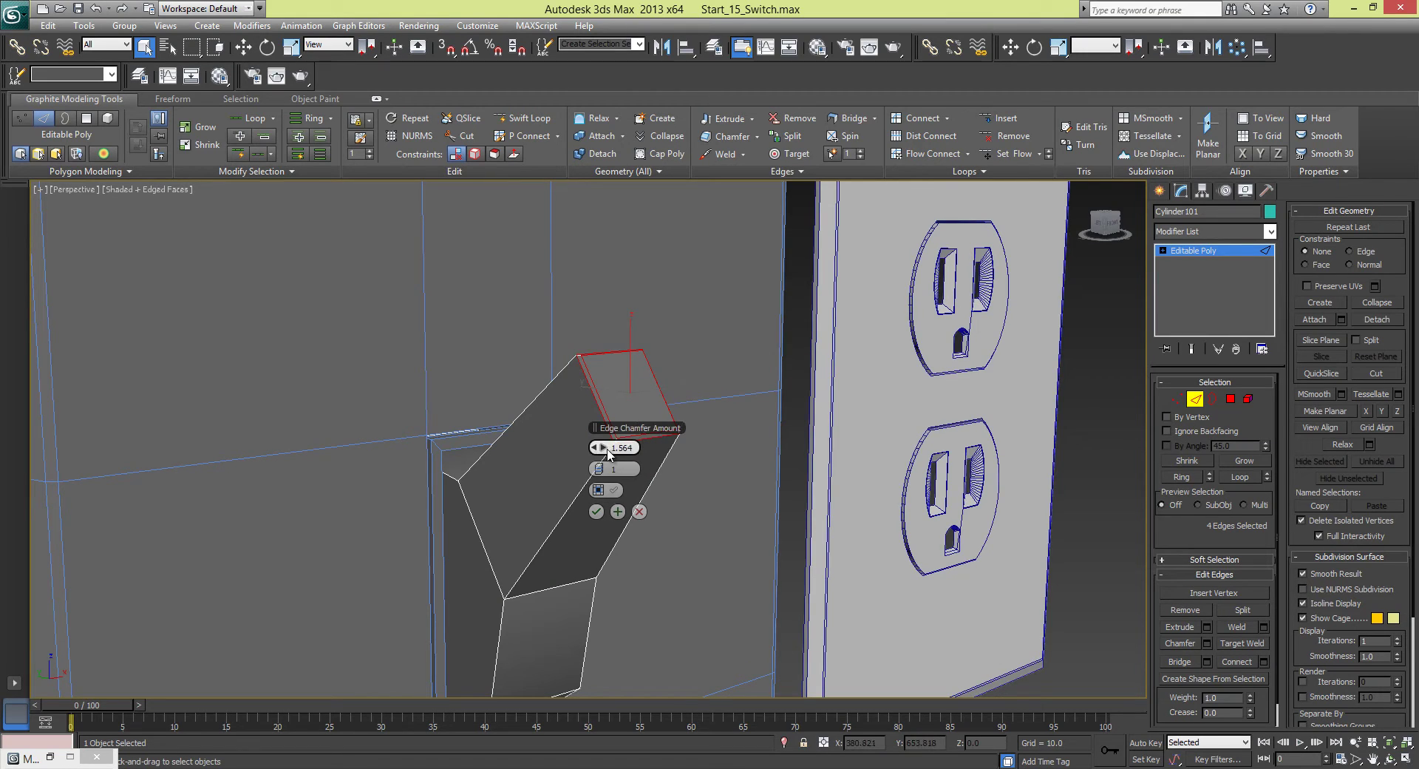
left_click_drag(608, 453, 629, 451)
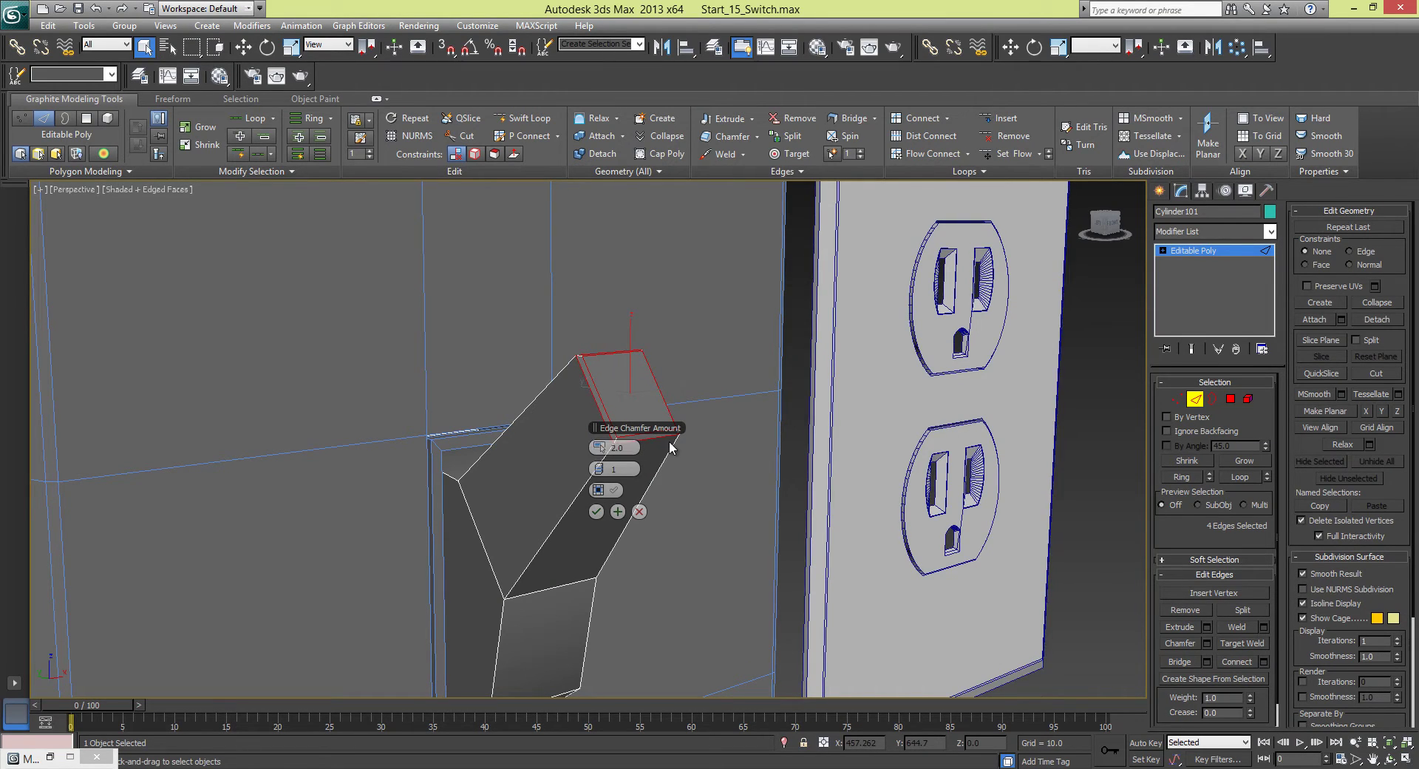
left_click(590, 512)
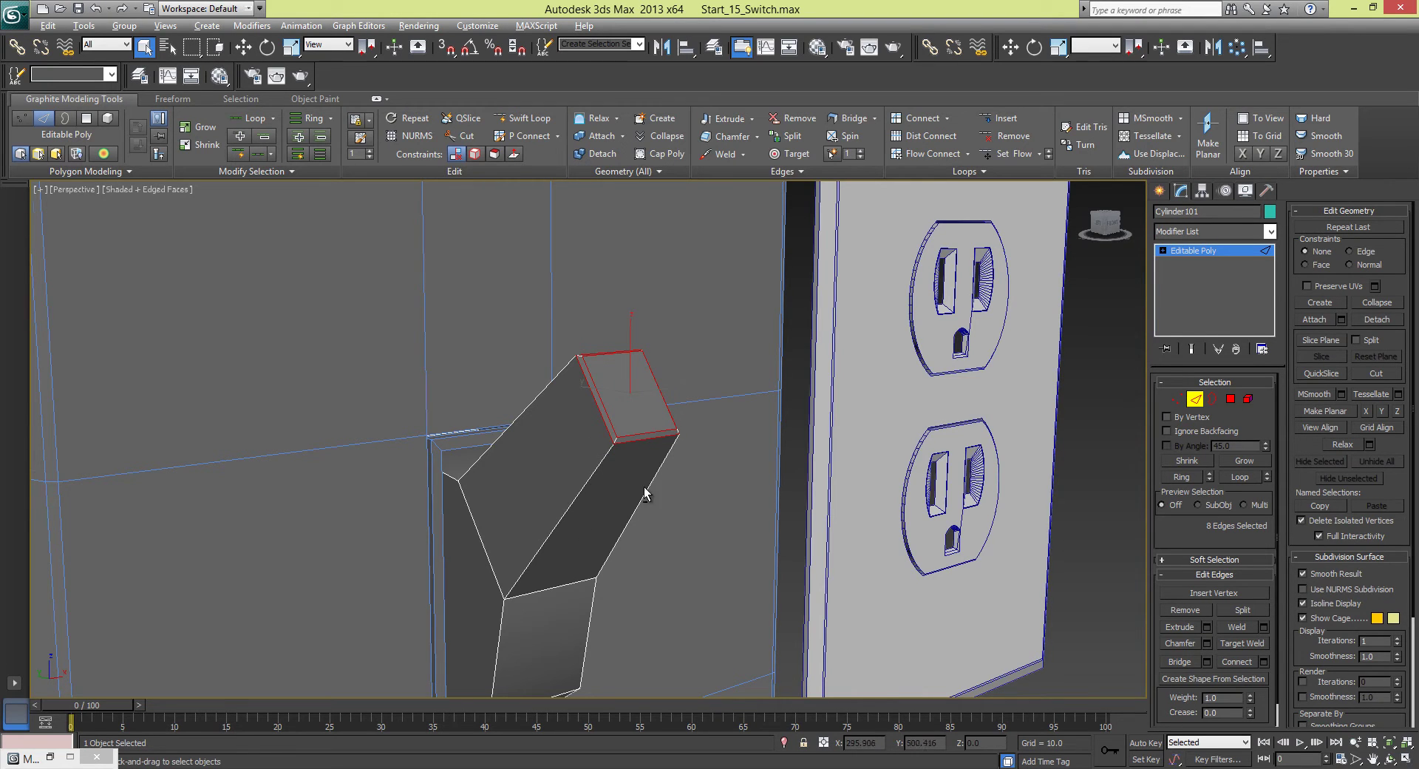
- Select the edge loop at the toggle's bend and chamfer it by about 6.2
middle_click_drag(646, 491, 630, 491, "alt")
left_click(458, 500)
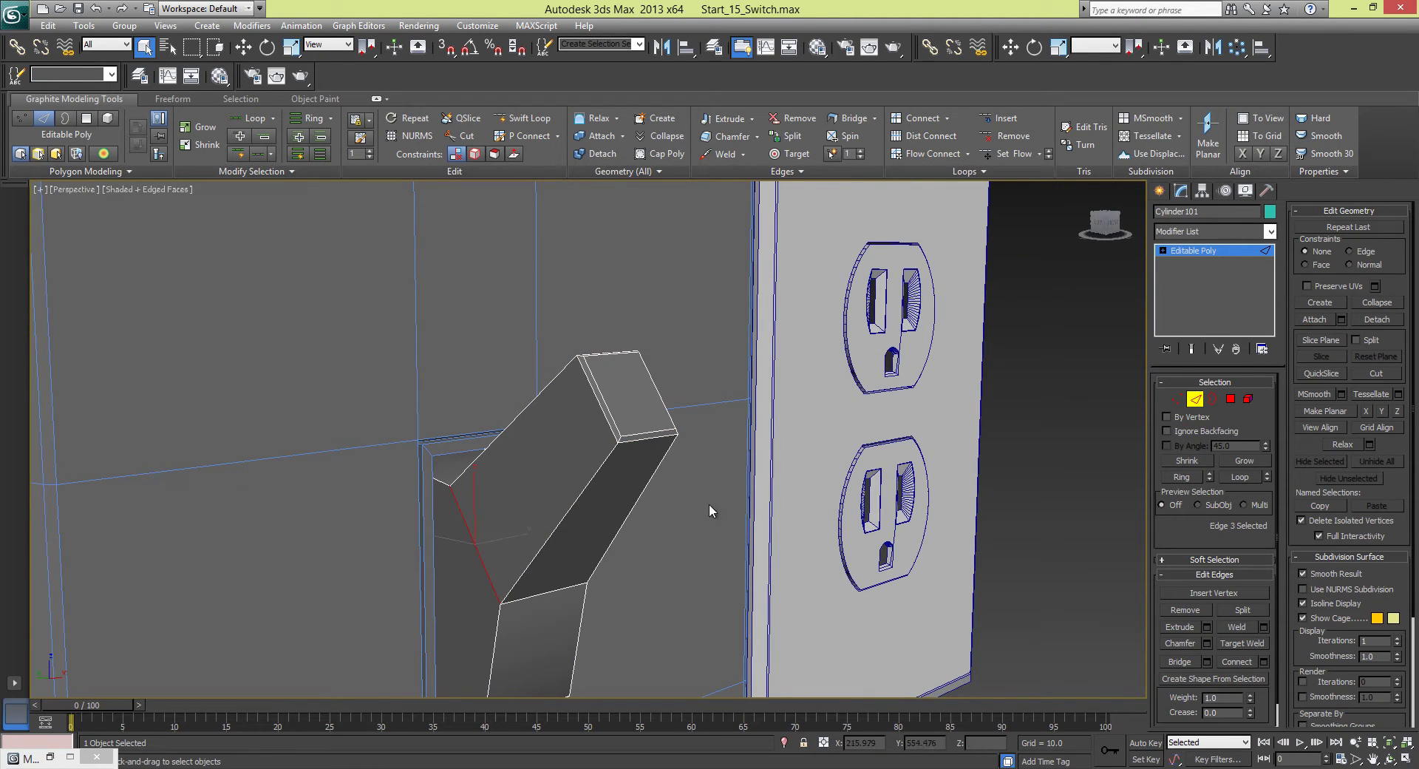
left_click(1230, 476)
middle_click_drag(700, 516, 721, 440, "alt")
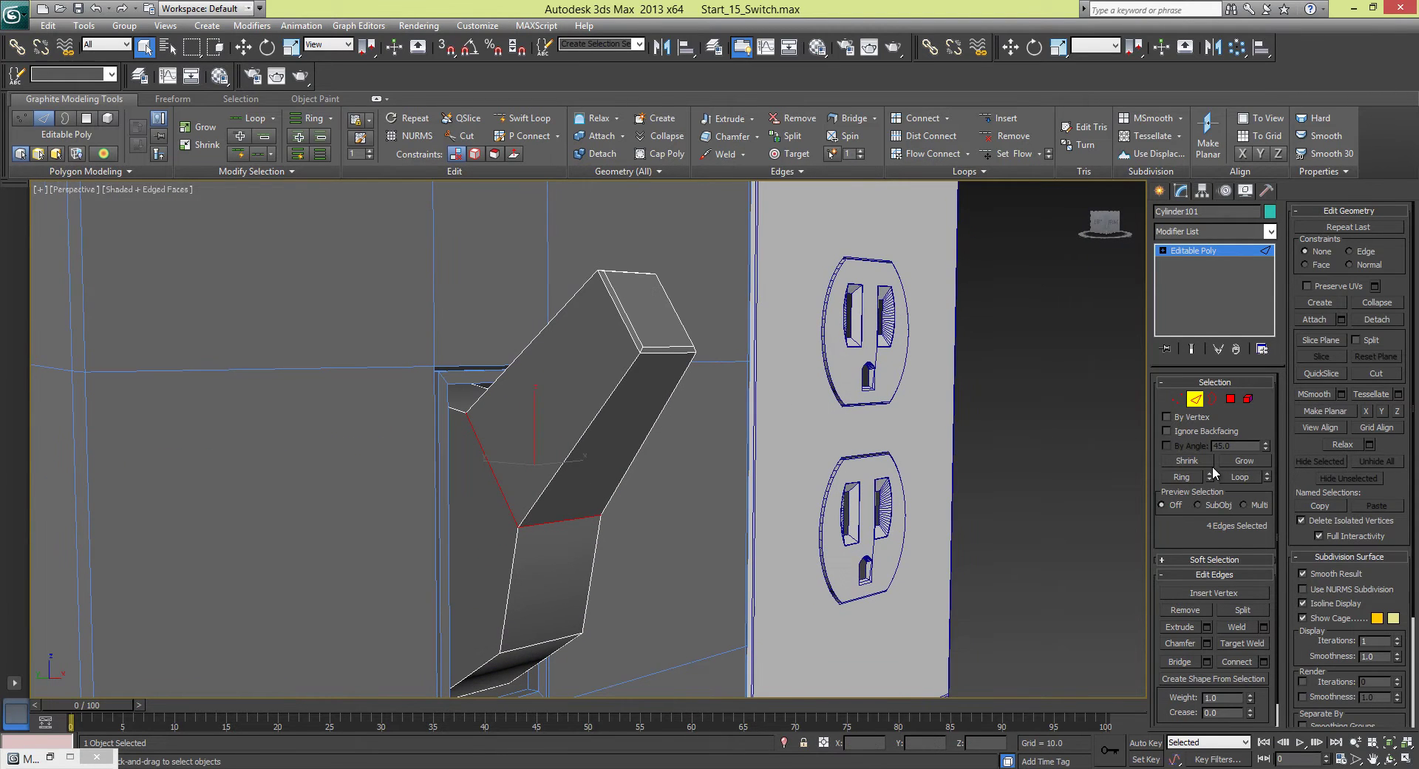
left_click(1209, 643)
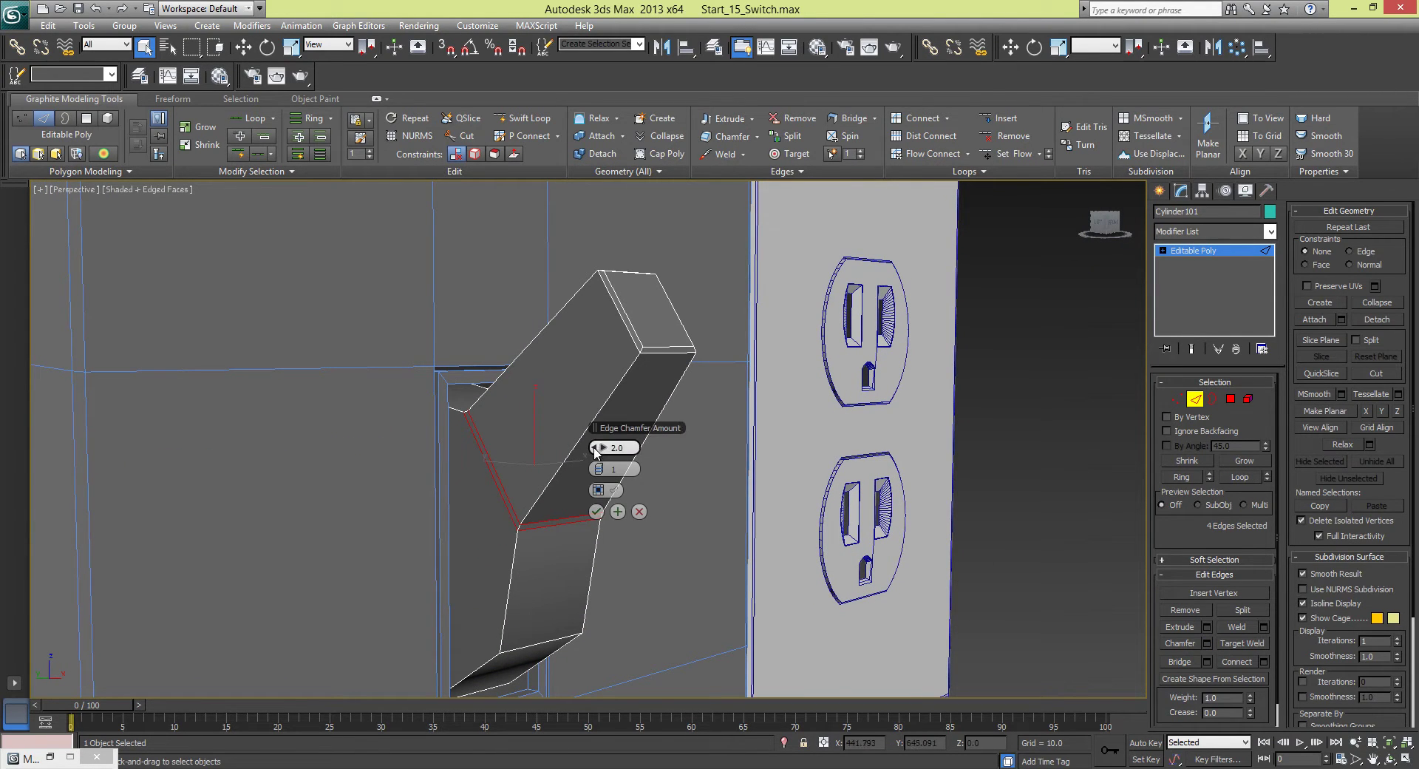
left_click_drag(605, 449, 630, 443)
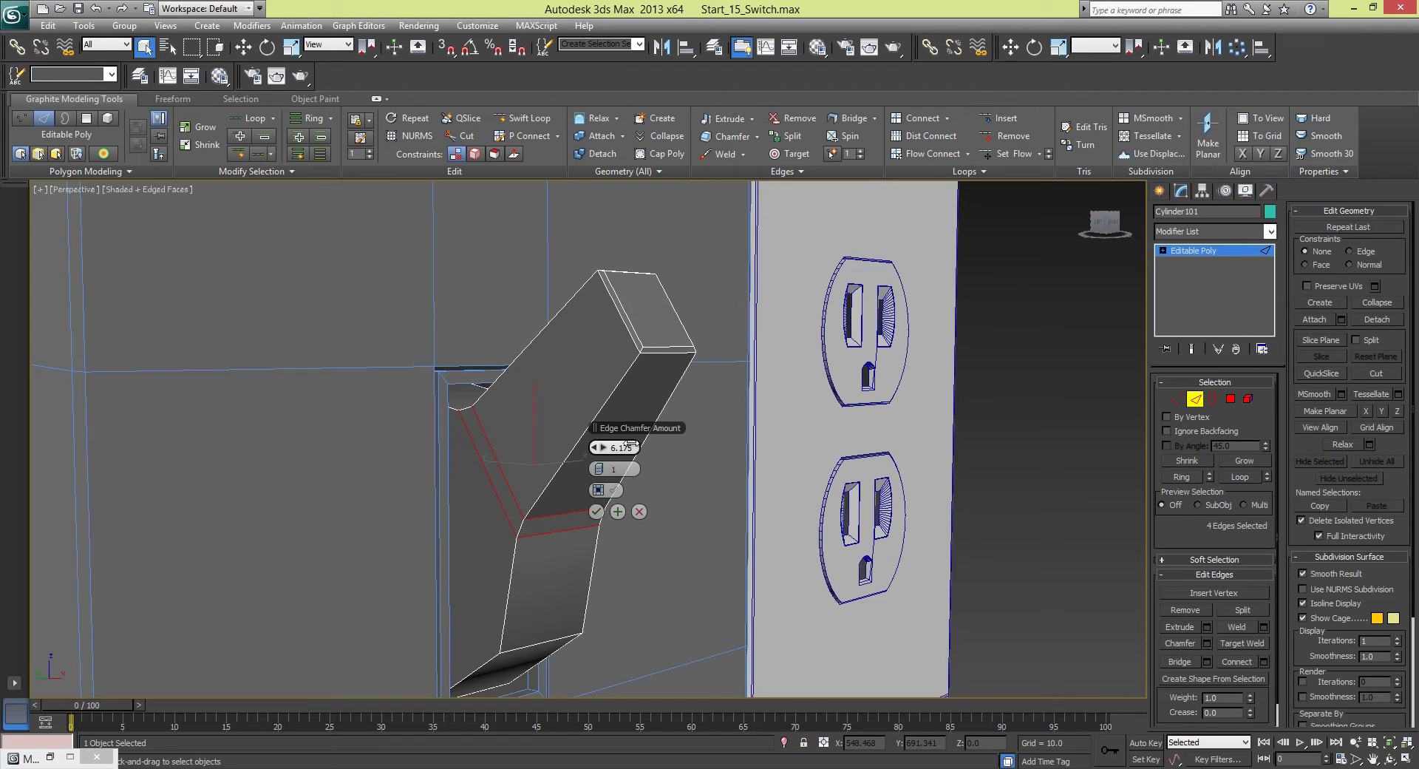
middle_click_drag(687, 455, 625, 432, "alt")
left_click(595, 512)
- Select the long side edges of the toggle, extend them to full loops and chamfer them by 2.33
left_click(557, 327)
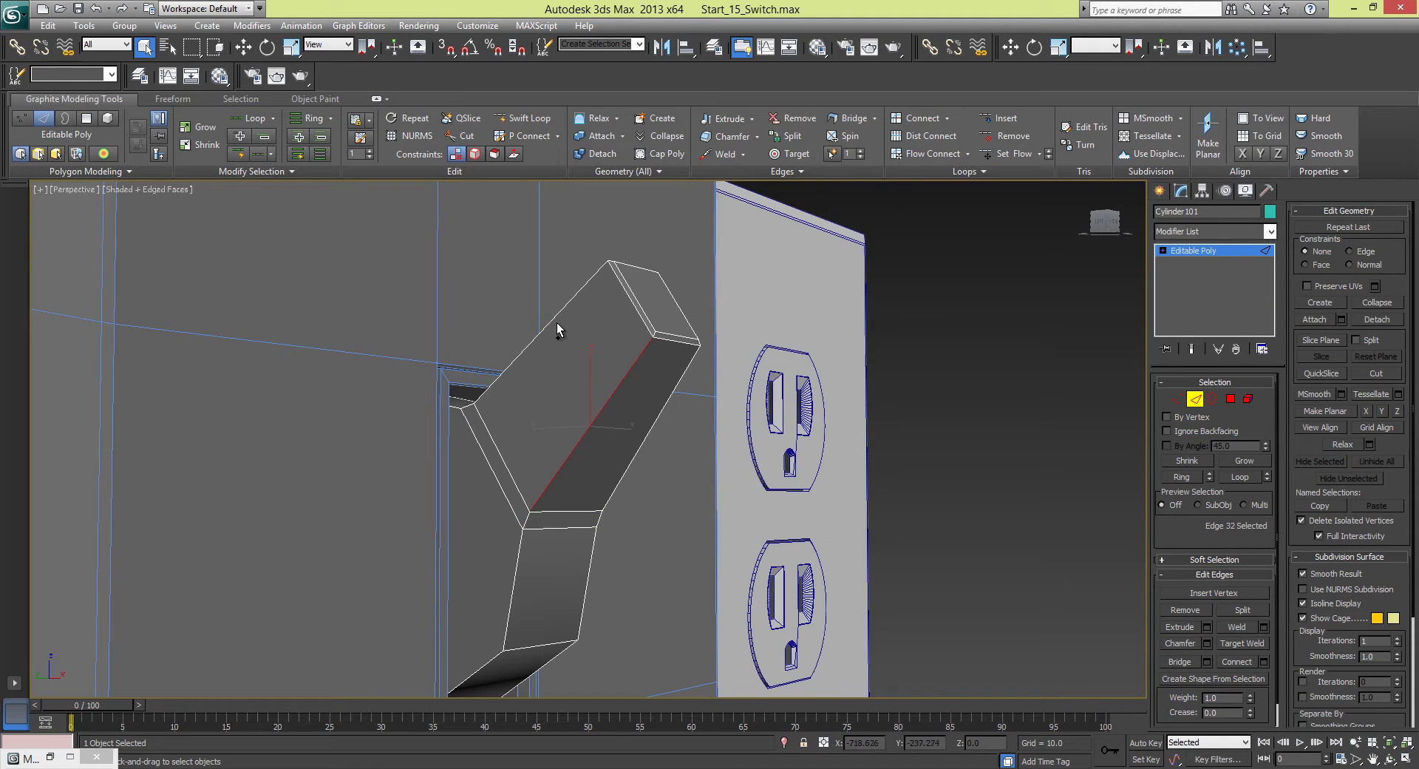
middle_click_drag(557, 323, 647, 378, "alt")
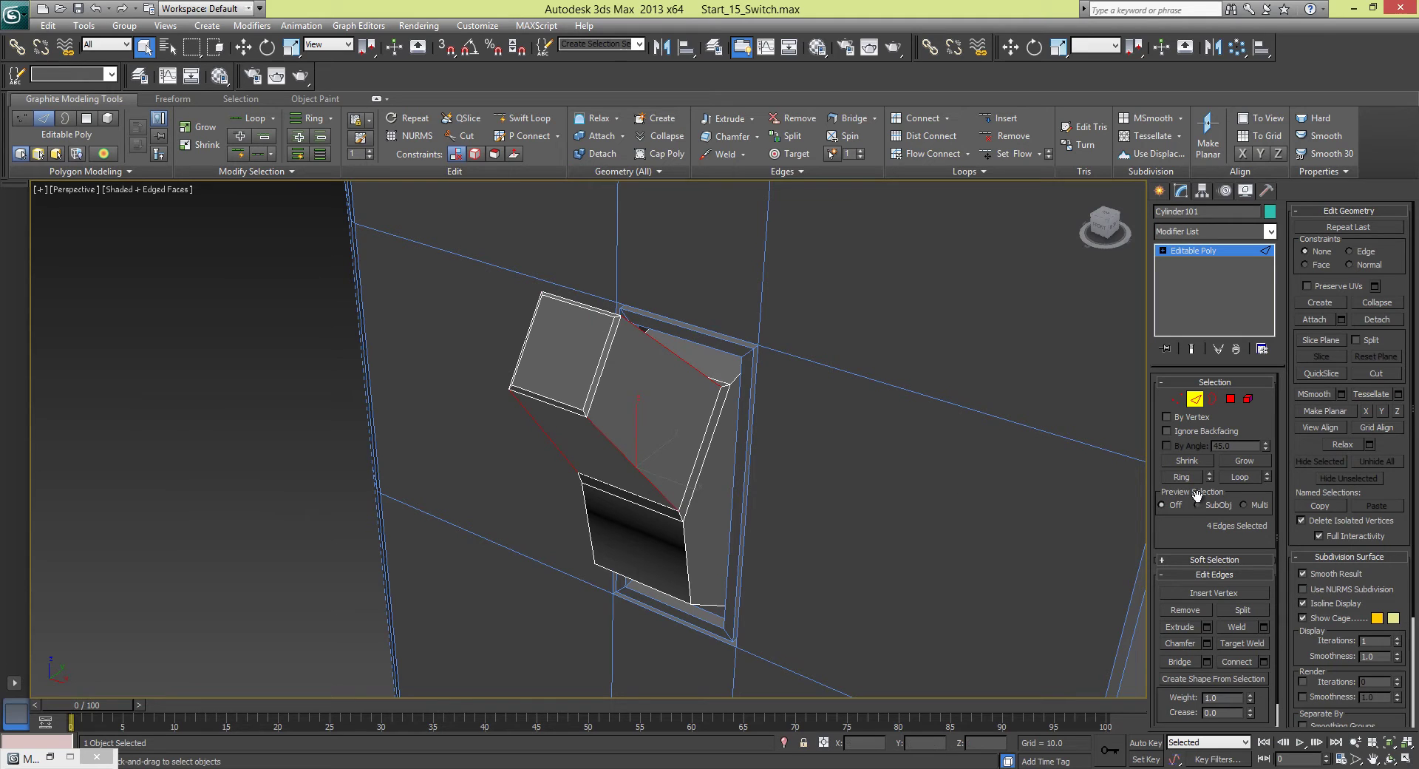
left_click(1229, 482)
middle_click_drag(695, 419, 740, 418, "alt")
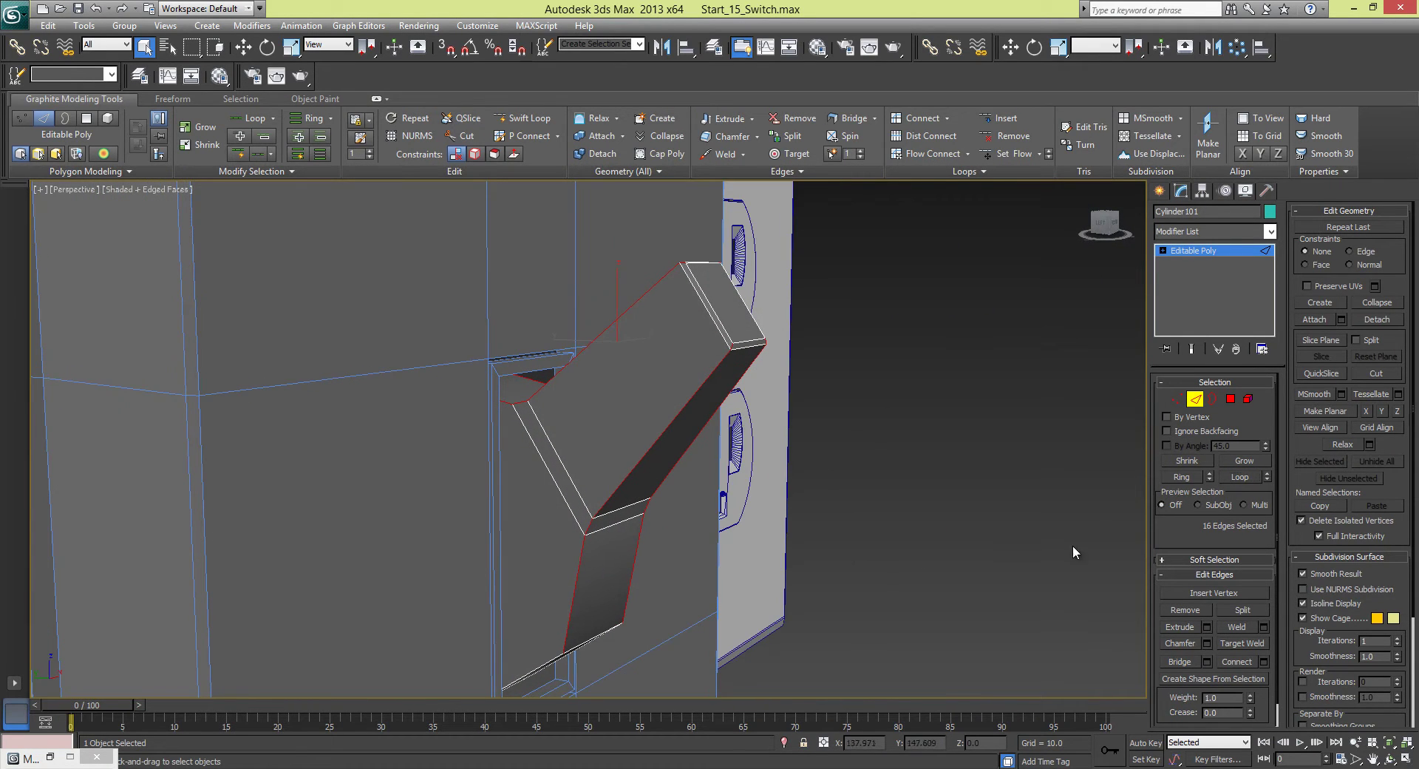
left_click(1208, 645)
middle_click_drag(828, 442, 584, 472, "alt")
left_click_drag(609, 453, 580, 456)
middle_click_drag(586, 454, 590, 540, "alt")
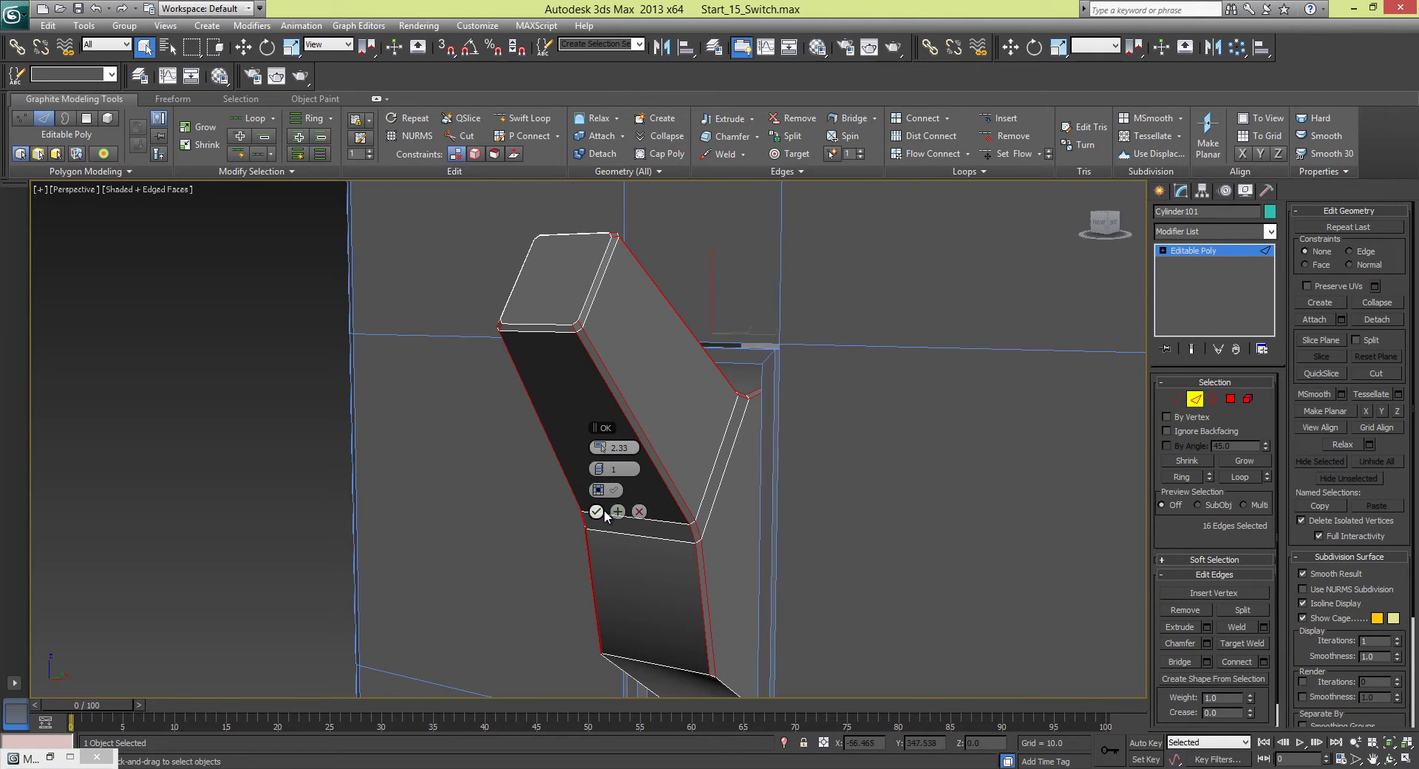
left_click(597, 511)
- Leave edge editing and compare the chamfered toggle with the switch in the reference photo
left_click(453, 456)
middle_click_drag(453, 456, 880, 402, "alt")
left_click(1196, 400)
scroll(881, 403, "down", 3)
left_click(1000, 605)
middle_click_drag(1000, 604, 674, 425, "alt")
left_click(675, 426)
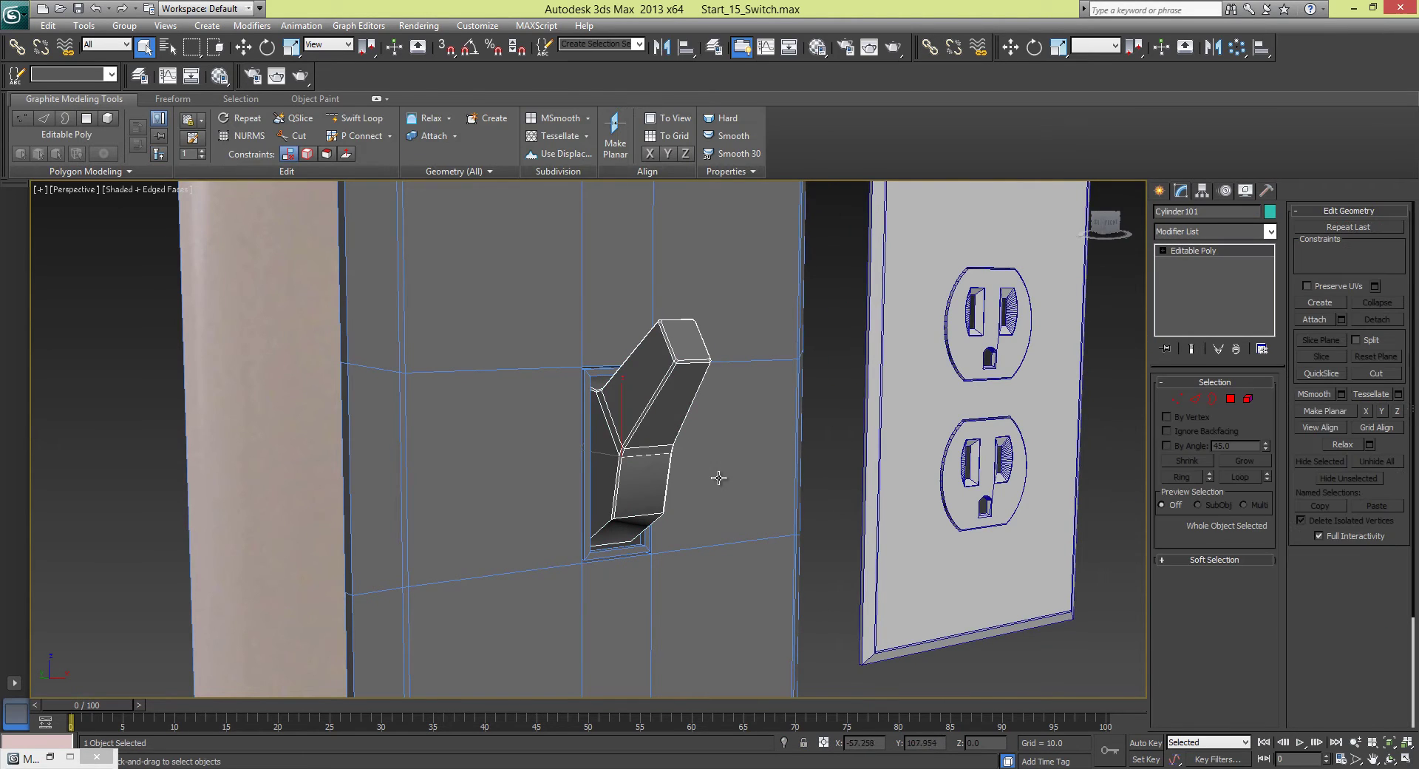
middle_click_drag(719, 478, 853, 386, "alt")
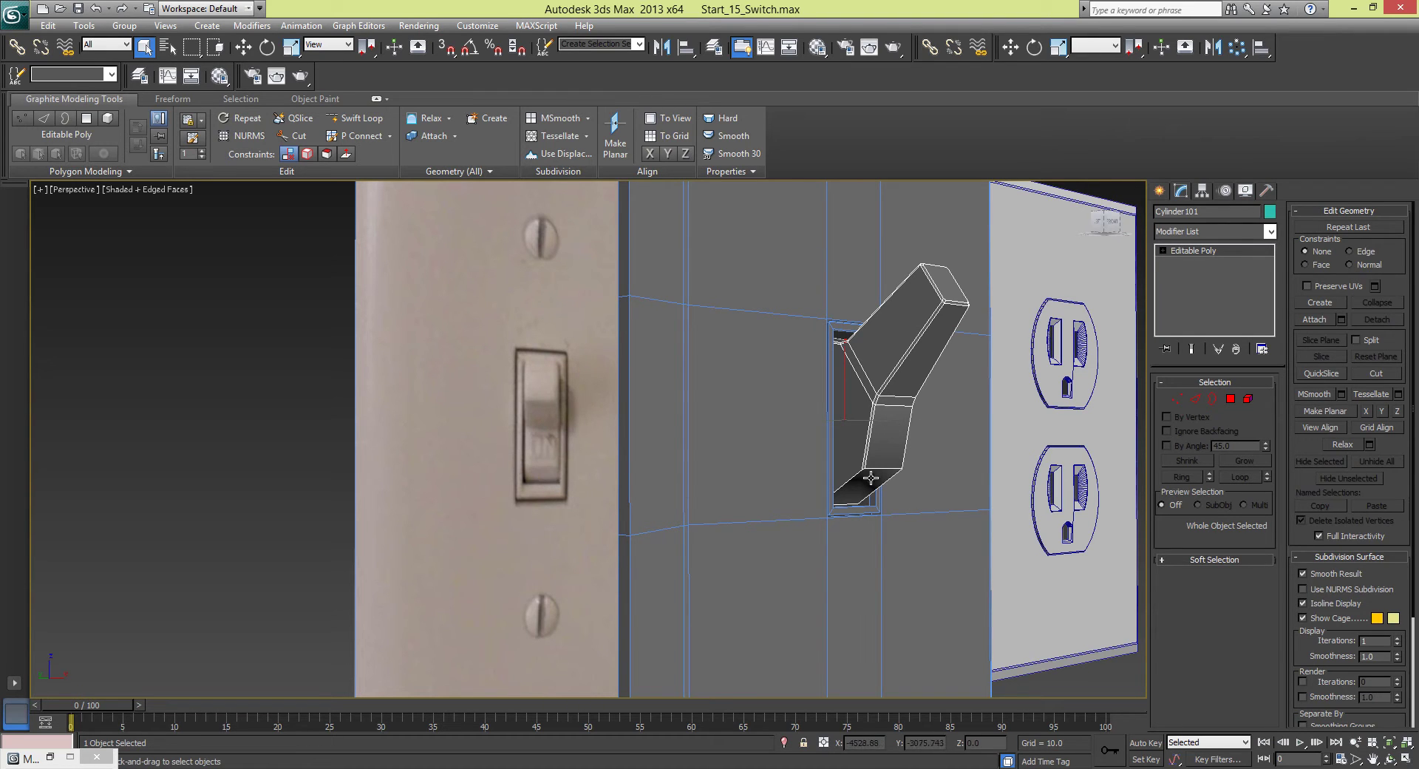
middle_click_drag(871, 479, 923, 497, "alt")
- Rotate the toggle downwards in its opening to try the opposite switch position
key("w")
scroll(818, 418, "down", 6)
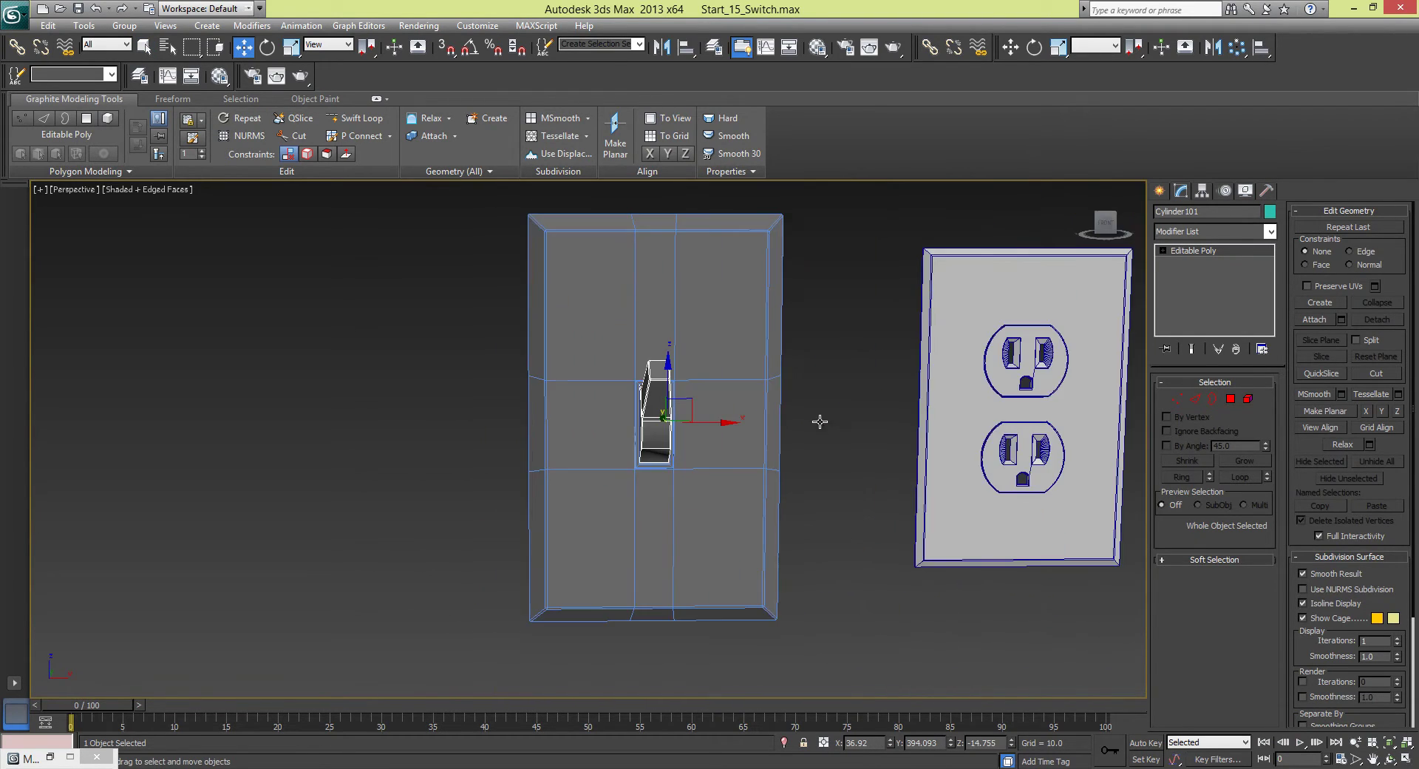
middle_click_drag(818, 417, 490, 402, "alt")
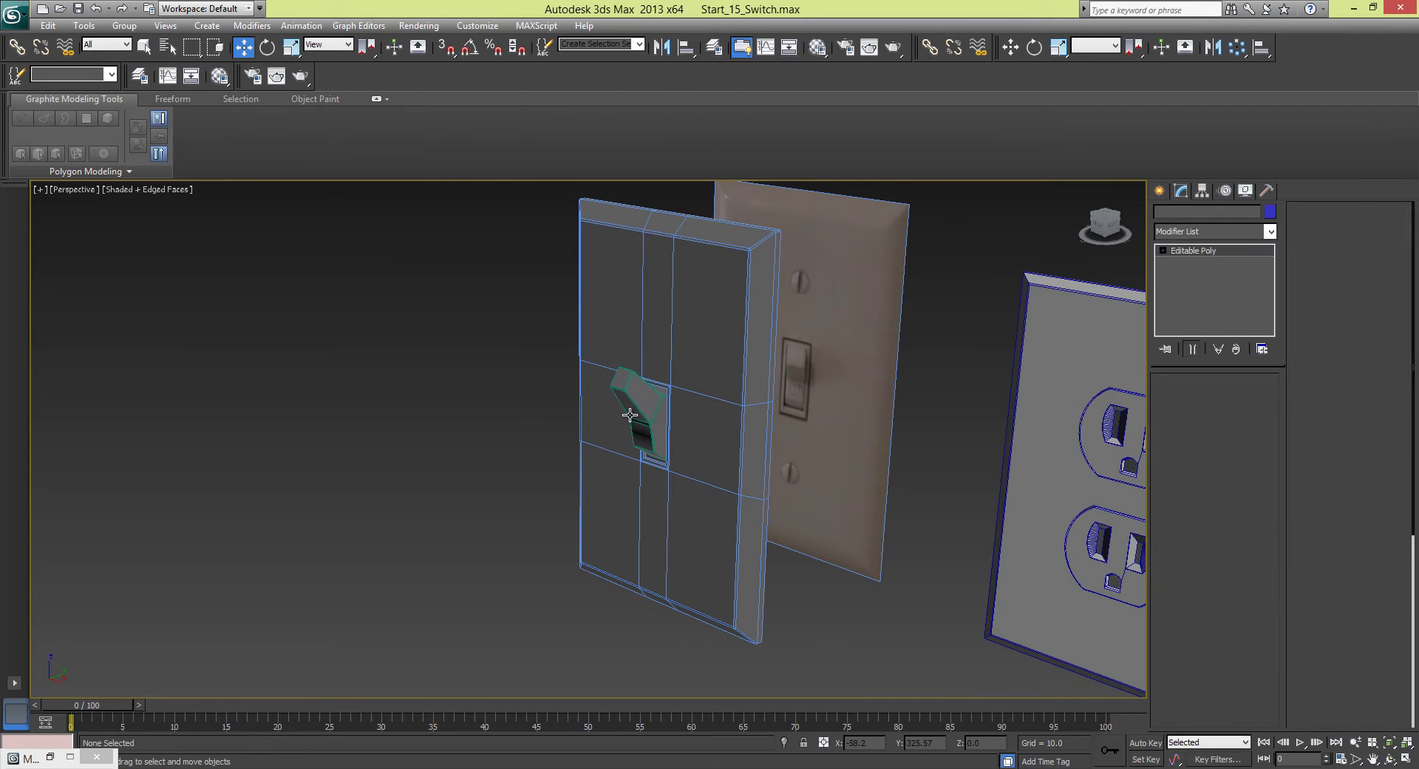
scroll(684, 411, "up", 6)
key("e")
scroll(754, 373, "down", 6)
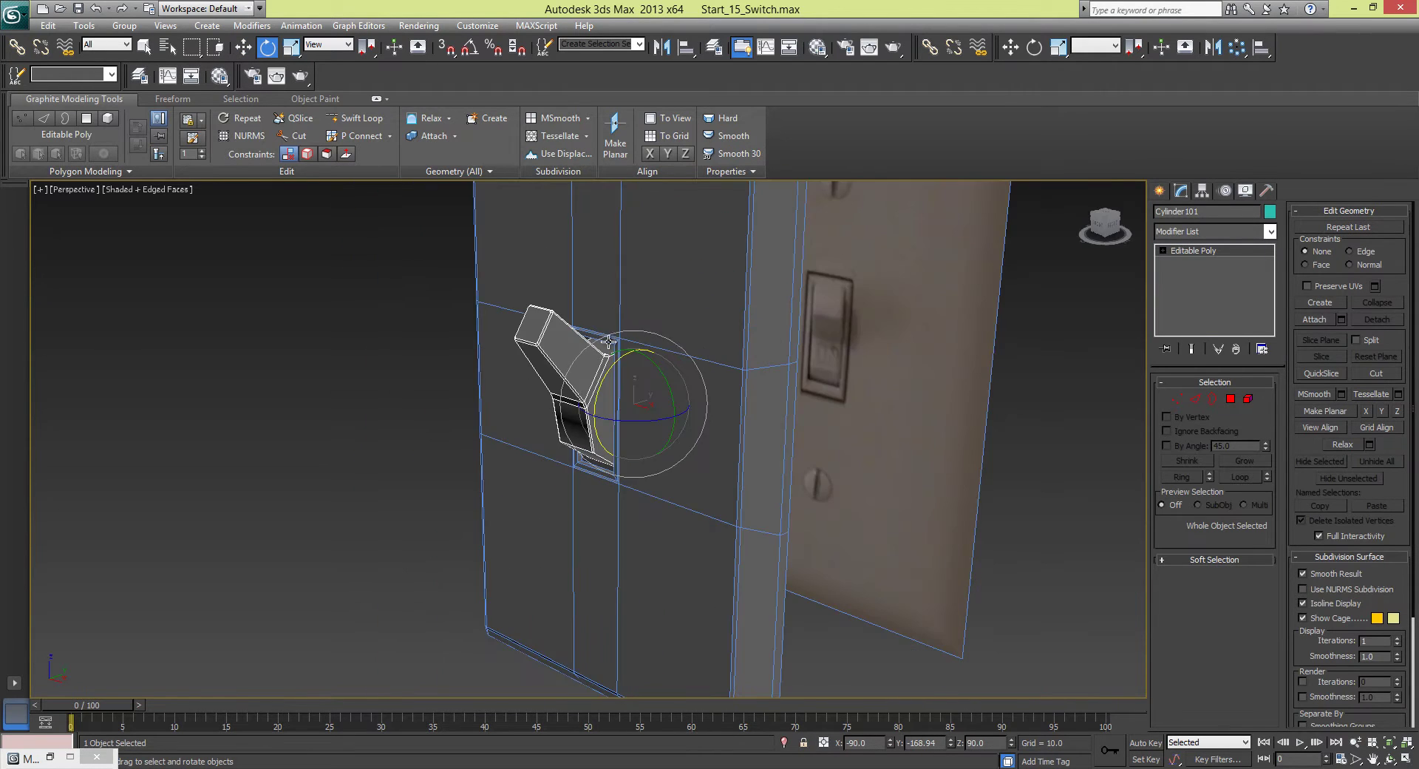
middle_click_drag(609, 343, 533, 308, "alt")
left_click_drag(603, 346, 659, 434)
left_click(854, 475)
middle_click_drag(854, 474, 669, 399, "alt")
scroll(668, 399, "down", 5)
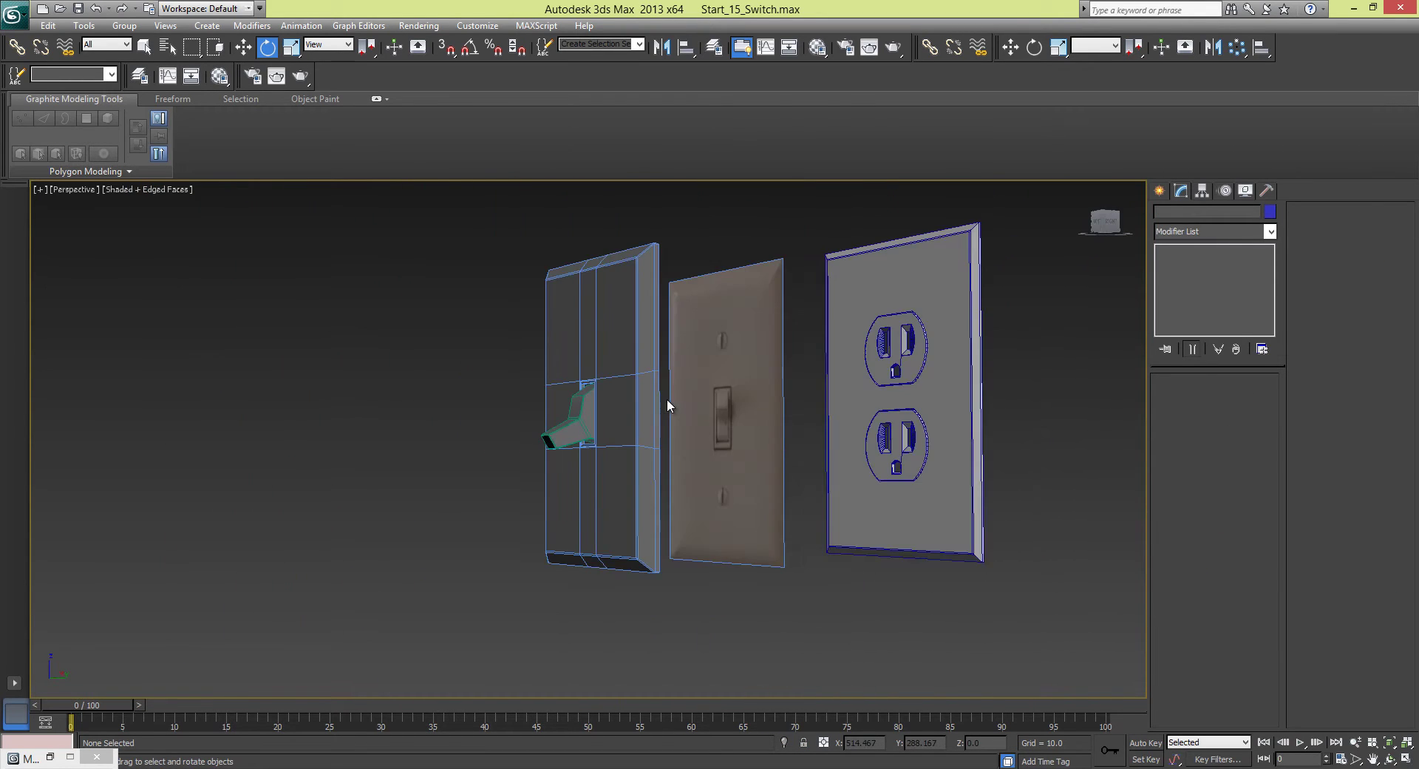
middle_click_drag(570, 386, 725, 402, "alt")
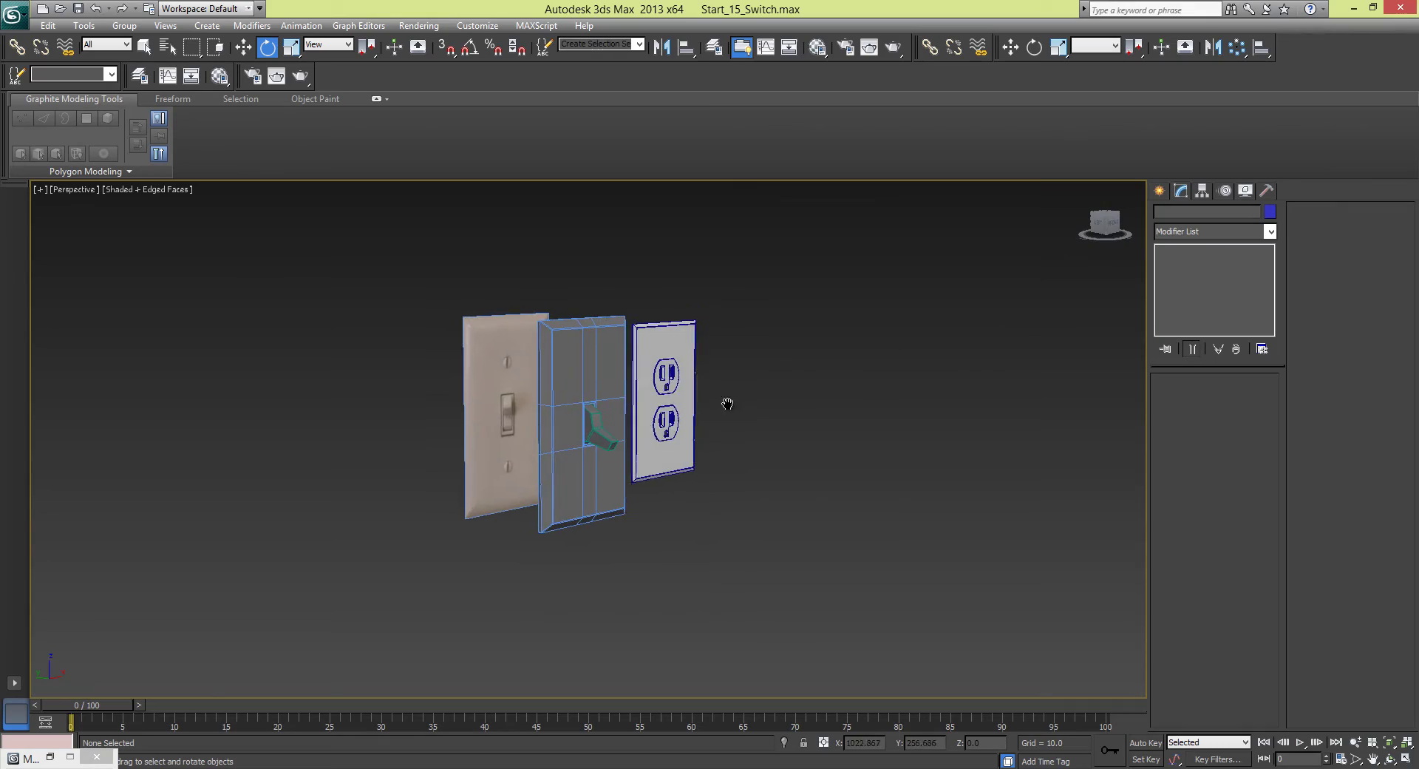
- Rotate the toggle back up to its raised position in the opening
scroll(637, 419, "up", 6)
left_click(614, 399)
middle_click_drag(614, 400, 568, 333, "alt")
left_click_drag(536, 435, 541, 369)
left_click(877, 427)
- Select the toggle, edit its edges and pick the two side edges of the lowest facet
middle_click_drag(703, 399, 570, 444, "alt")
left_click(565, 444)
middle_click_drag(660, 447, 625, 462, "alt")
left_click(1197, 399)
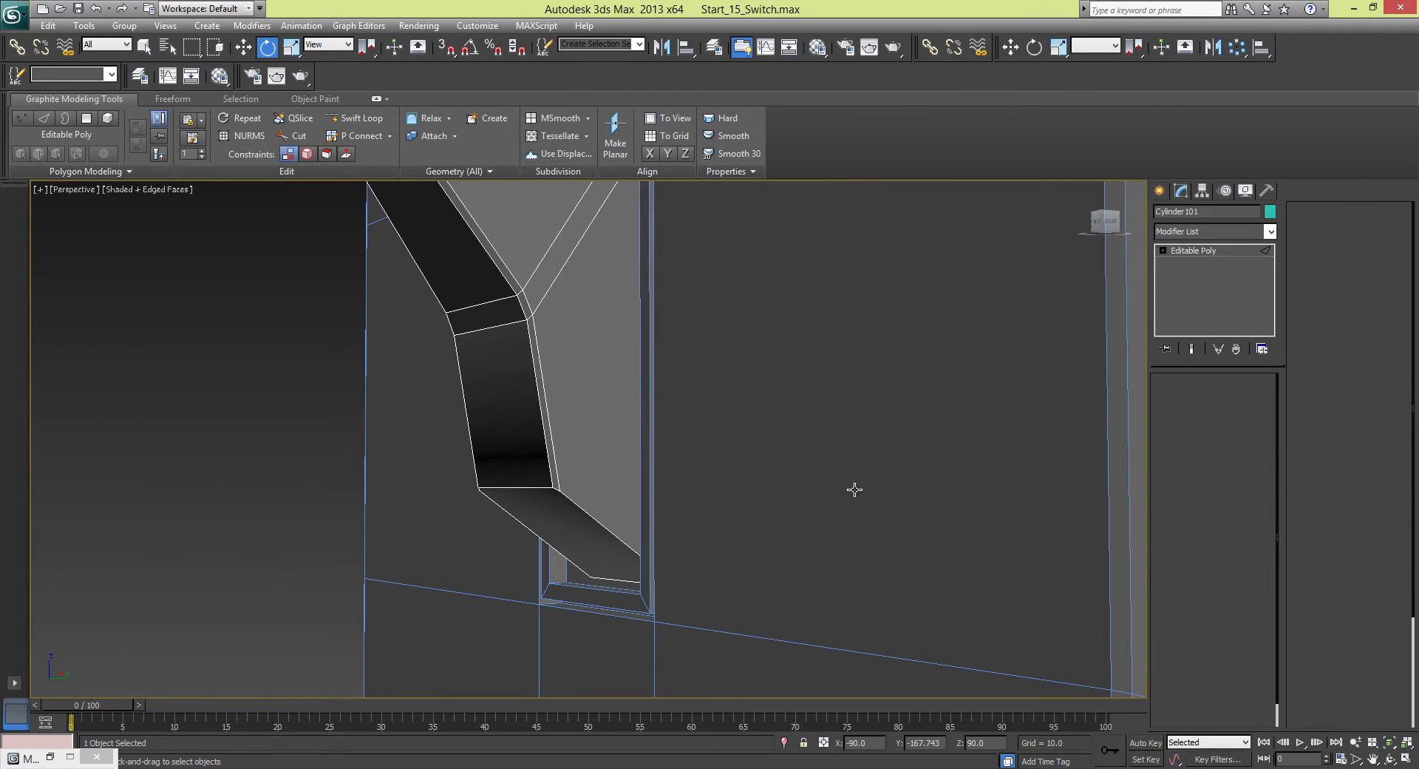
left_click(596, 520)
left_click(498, 508, "ctrl")
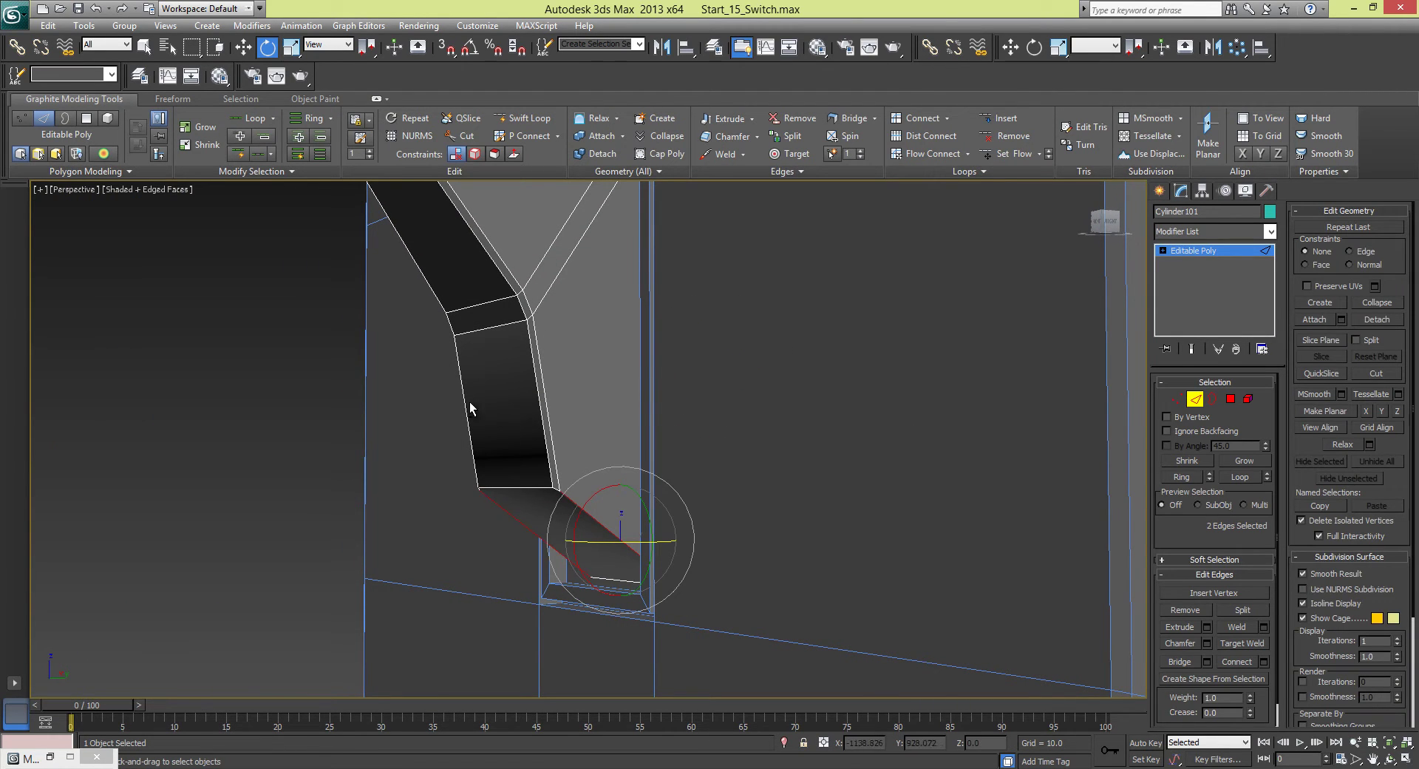
middle_click_drag(469, 403, 769, 418, "alt")
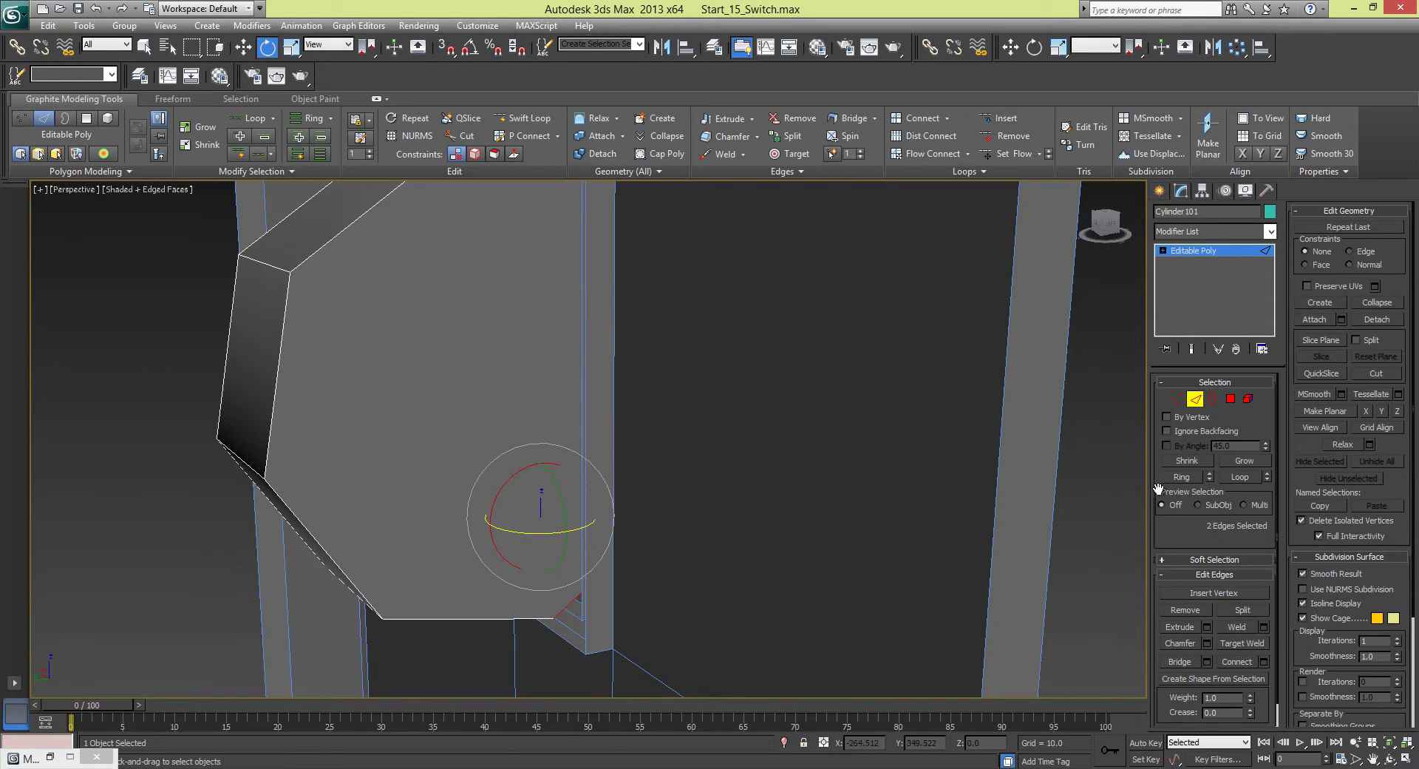
- Add the adjoining unchamfered side edges of the toggle's lower facets to the edge selection
middle_click_drag(747, 517, 474, 464, "alt")
left_click(381, 449, "ctrl")
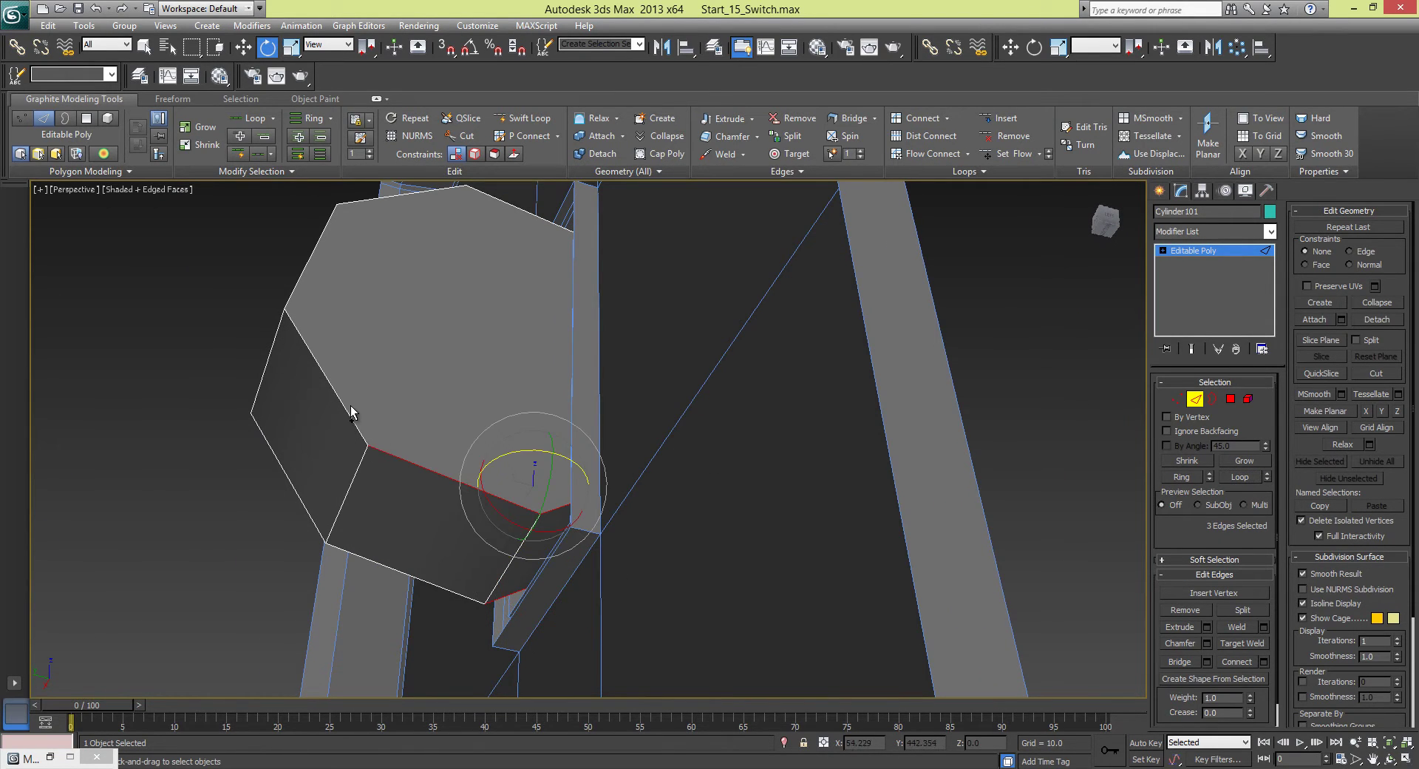
left_click(345, 408, "ctrl")
left_click(368, 559, "ctrl")
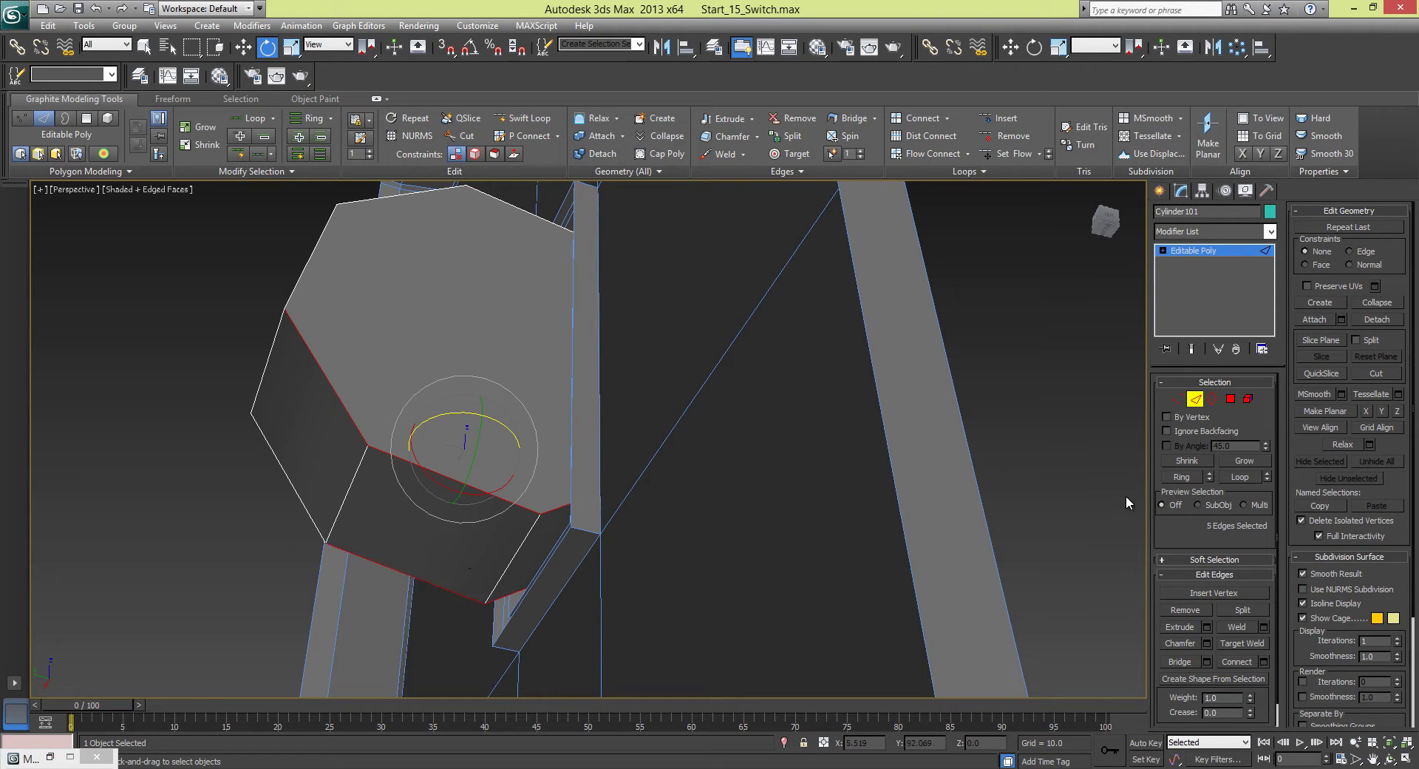
left_click(1242, 481)
middle_click_drag(776, 454, 512, 370, "alt")
- Extend the edge selection up both sides of the toggle body's remaining unchamfered facets
left_click(288, 448, "ctrl")
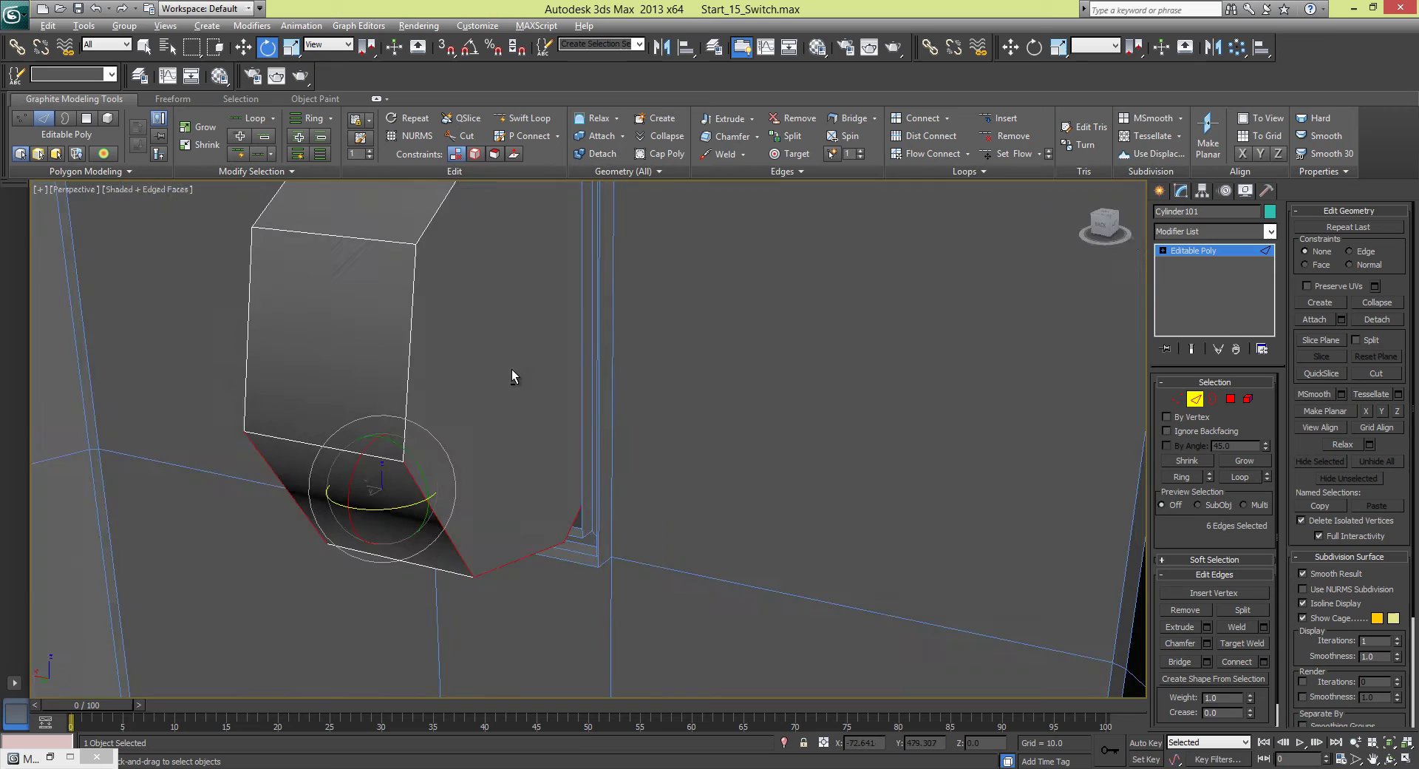
left_click(414, 341, "ctrl")
left_click(250, 339, "ctrl")
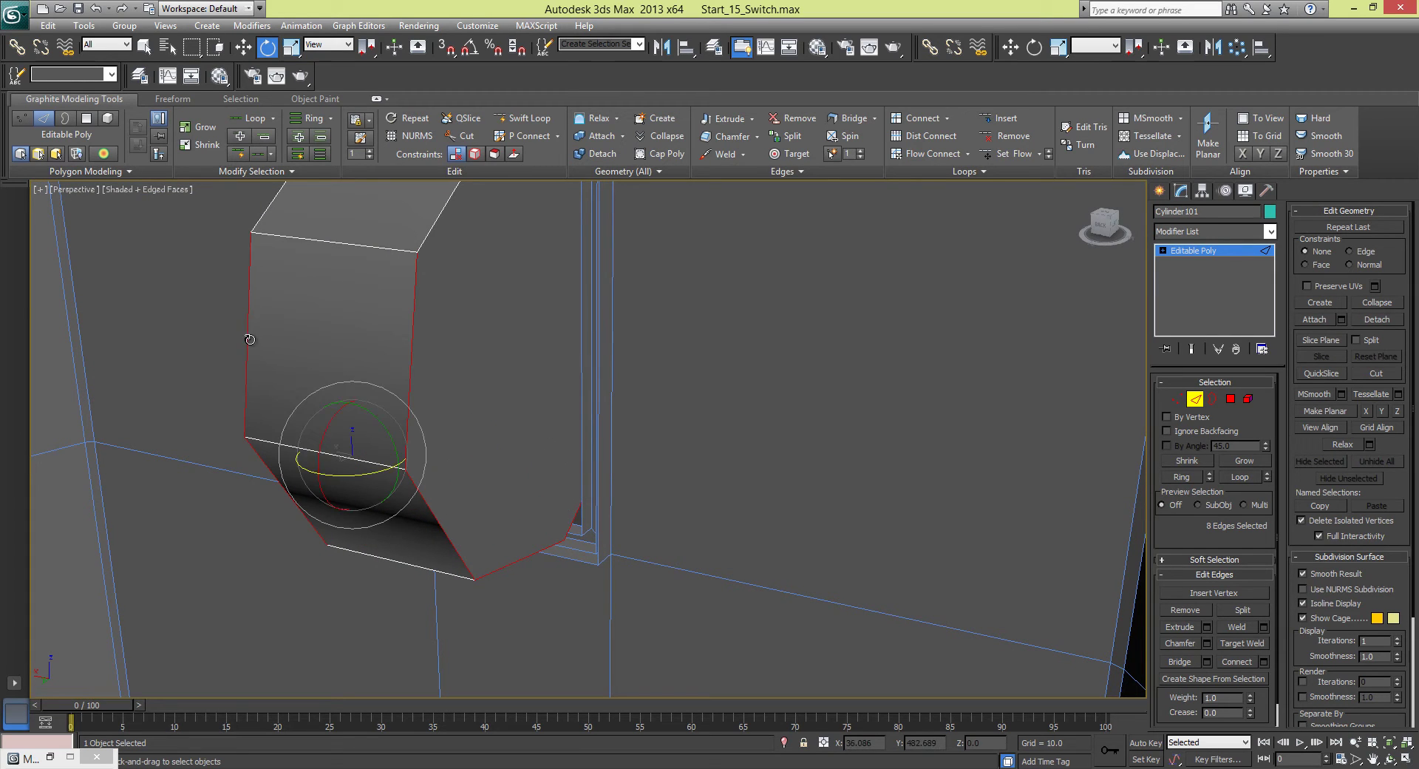
key("q")
middle_click_drag(260, 348, 430, 319, "alt")
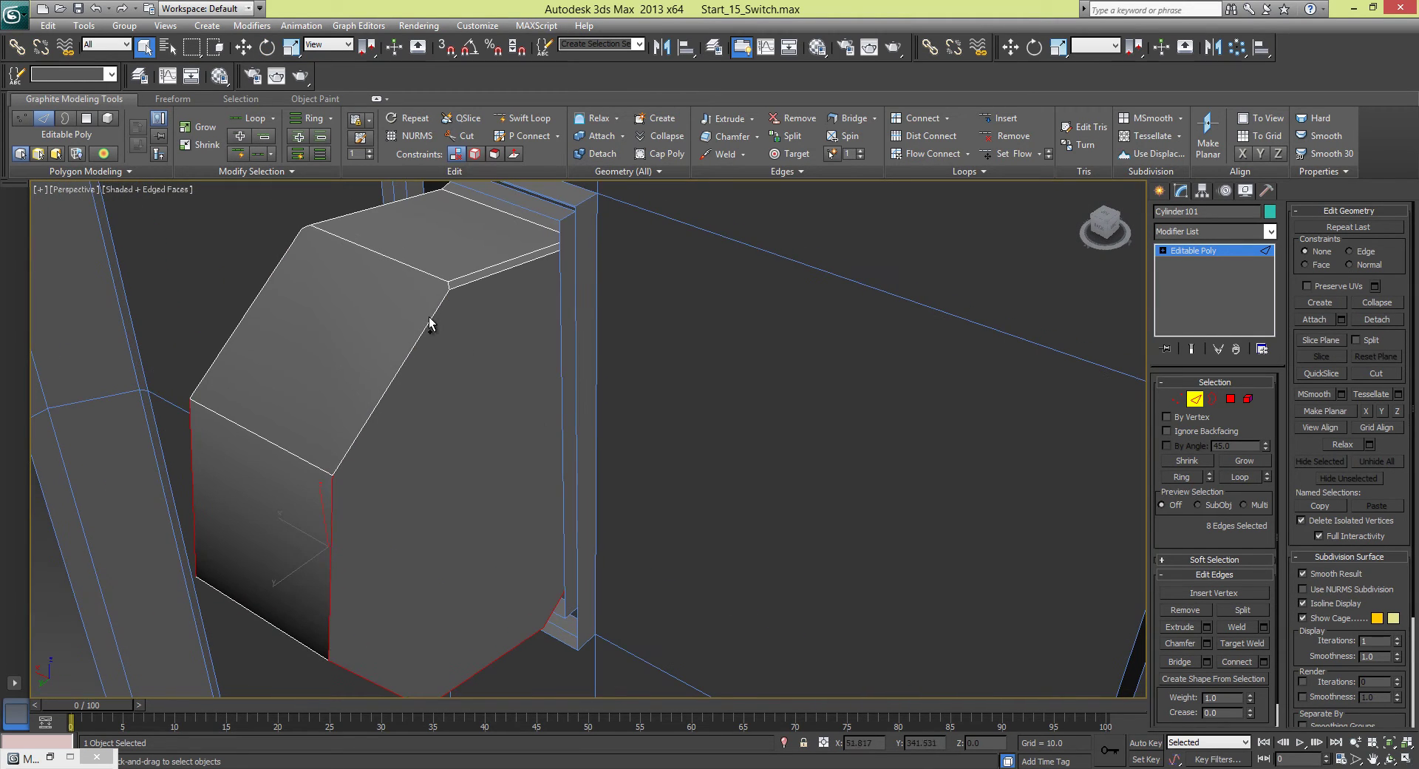
left_click(432, 318, "ctrl")
left_click(262, 287, "ctrl")
- Chamfer the ten selected side edges of the toggle's body by 2.33
left_click(1206, 642)
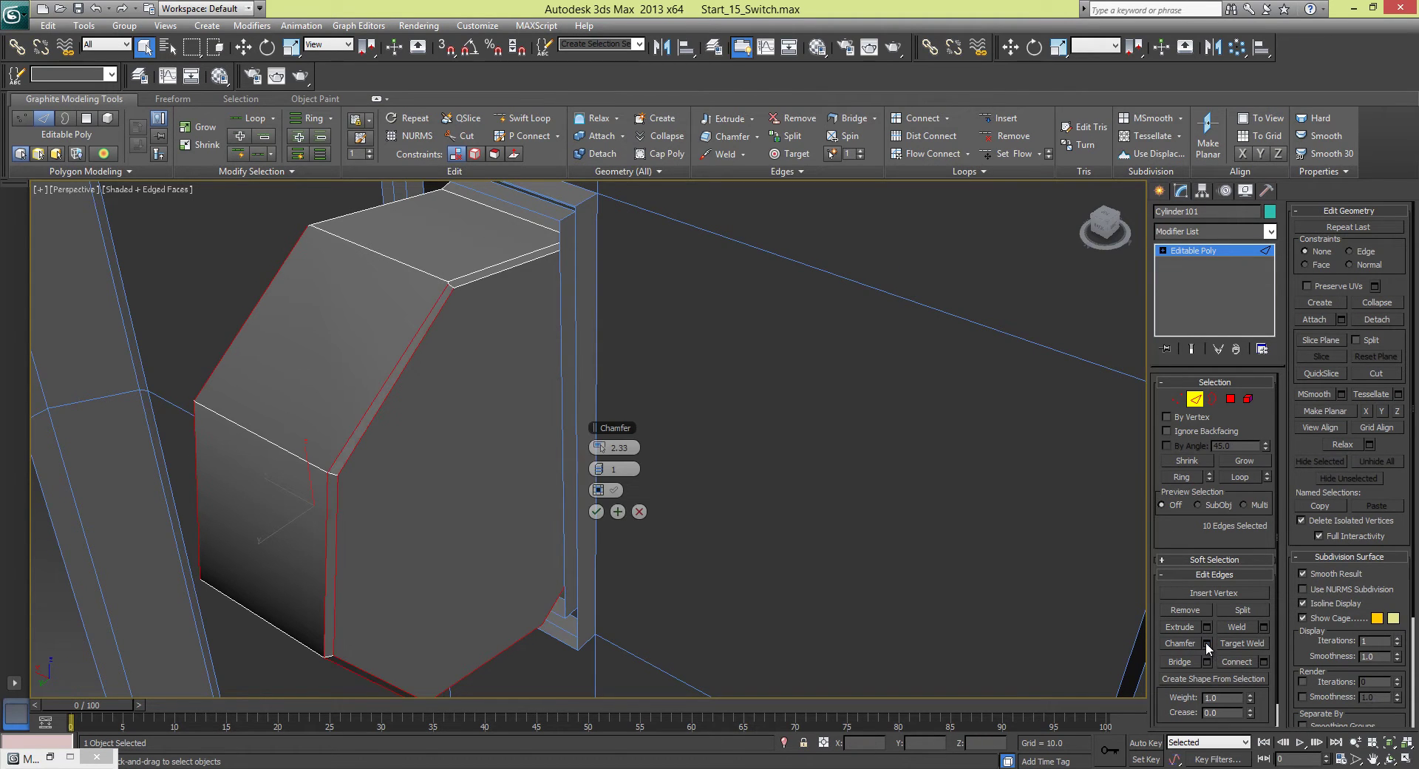
middle_click_drag(742, 473, 551, 403, "alt")
left_click(596, 511)
middle_click_drag(596, 516, 480, 417, "alt")
- Switch the toggle to vertex editing and target-weld the stray vertex at a chamfered corner of its front face
left_click(1179, 400)
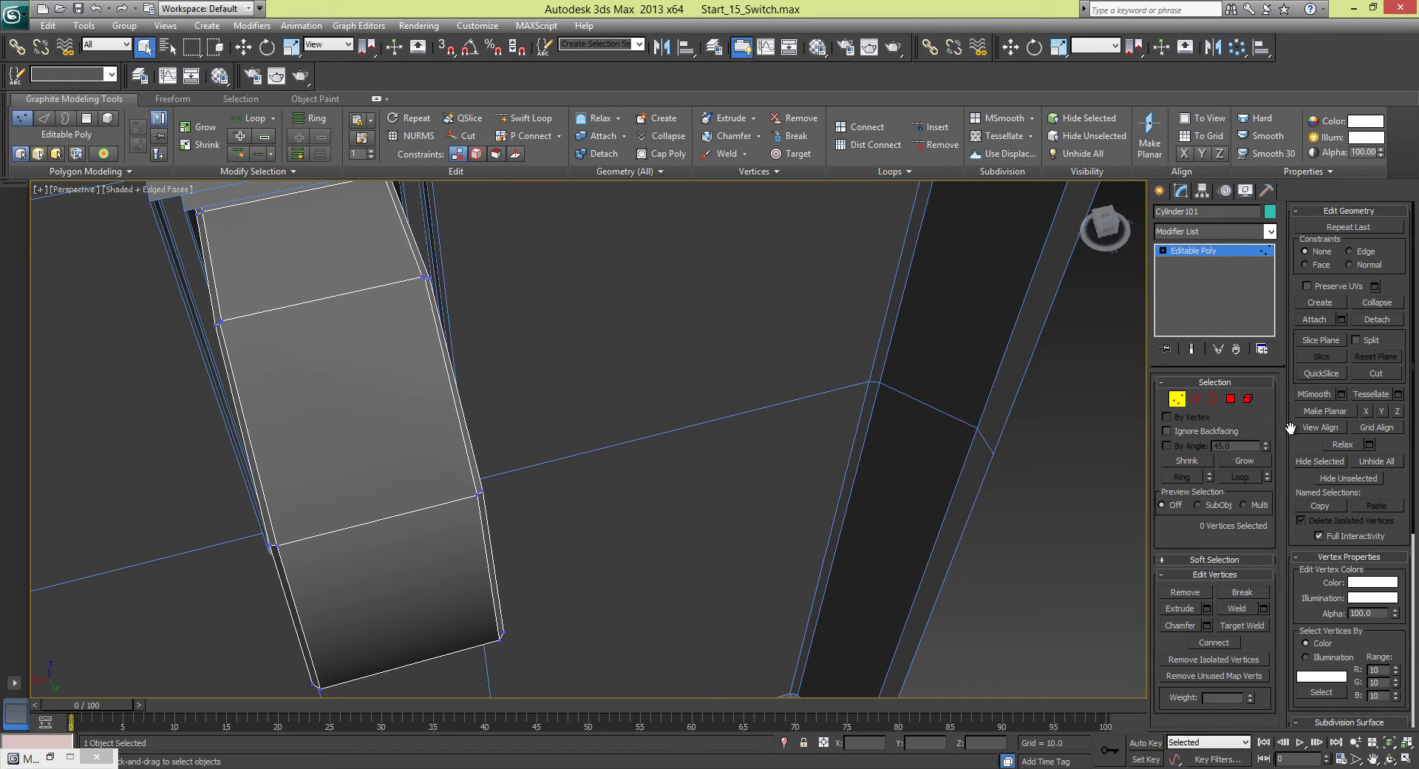
left_click(1257, 626)
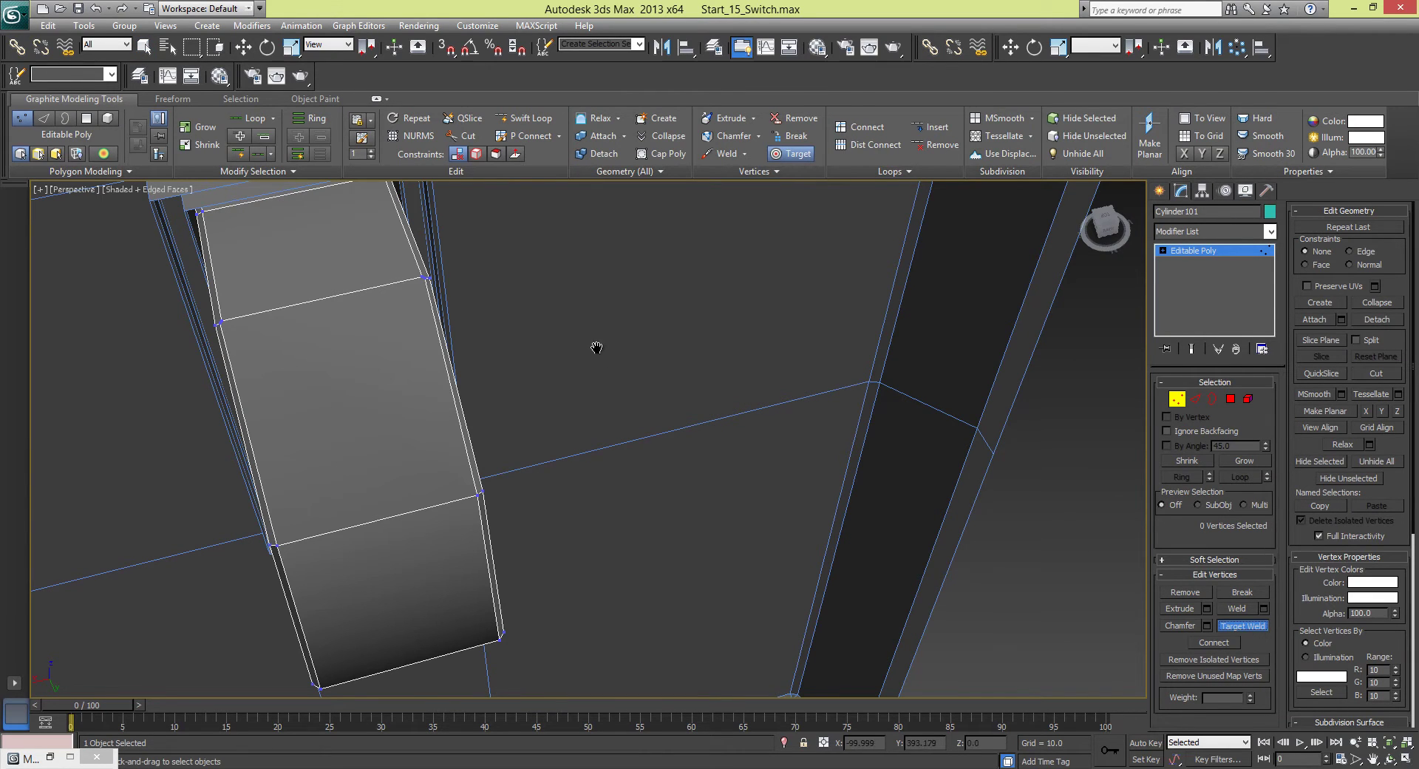
scroll(596, 349, "up", 5)
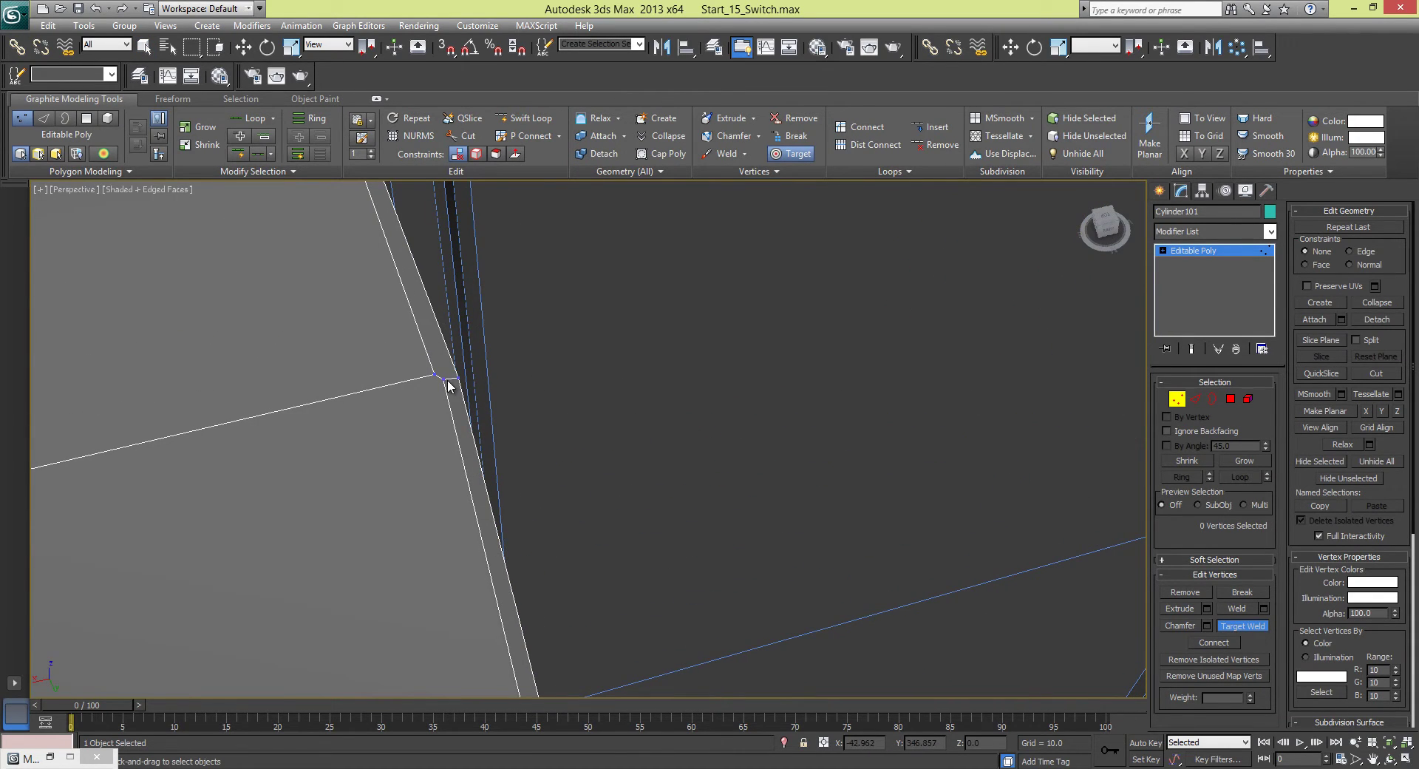
middle_click_drag(440, 381, 466, 307, "alt")
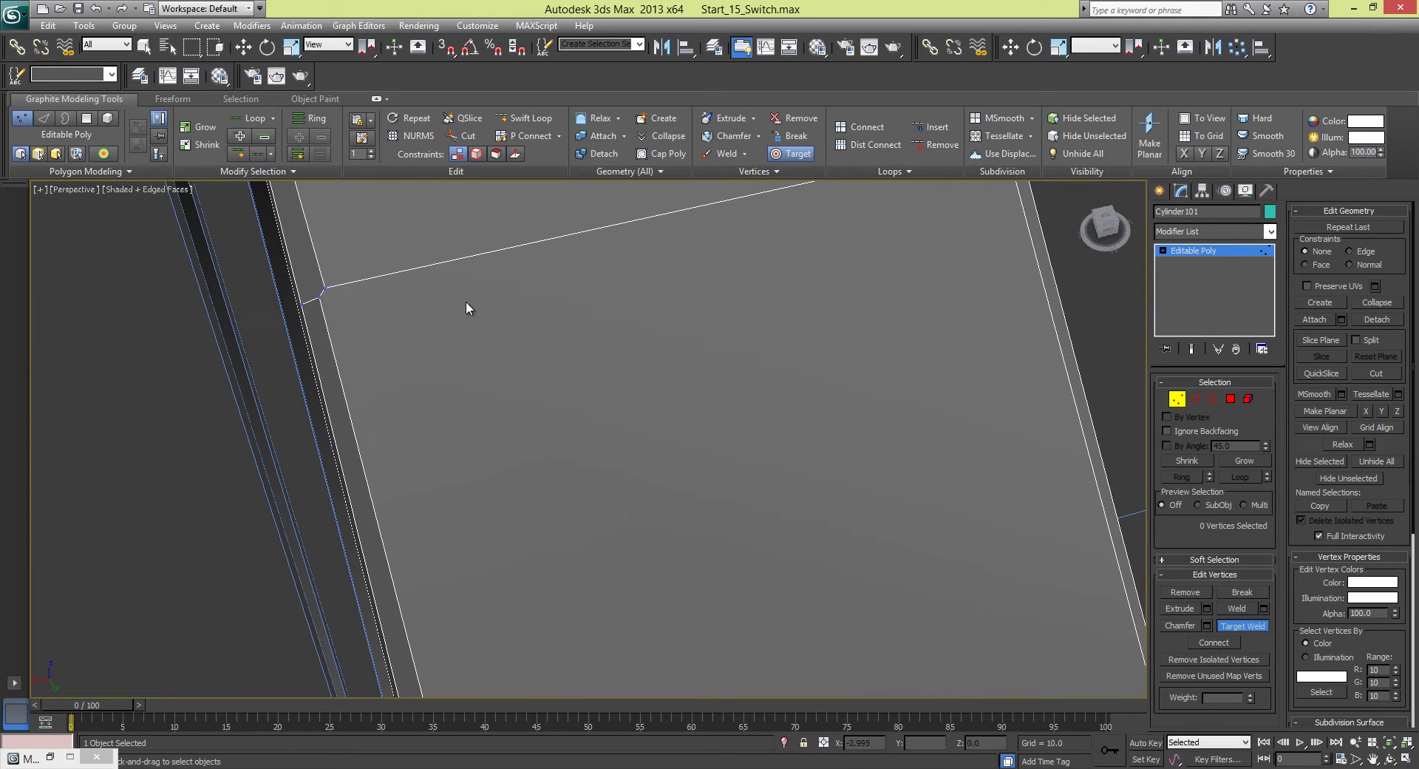
left_click(326, 290)
middle_click_drag(754, 554, 694, 487, "alt")
scroll(748, 535, "down", 4)
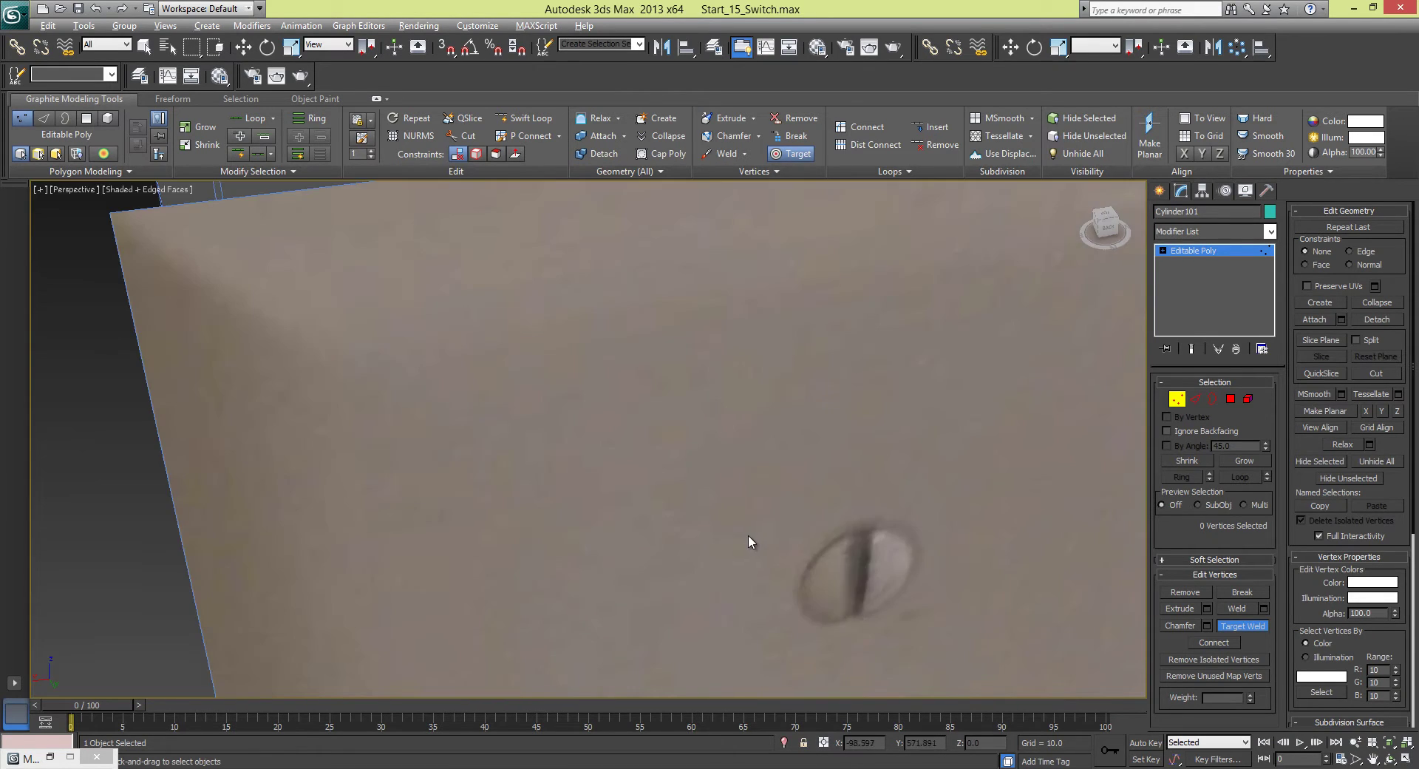
- Target-weld the stray corner vertices at both ends of the crease above the toggle's lowest facet and end welding
middle_click_drag(748, 535, 630, 396, "alt")
scroll(629, 408, "up", 3)
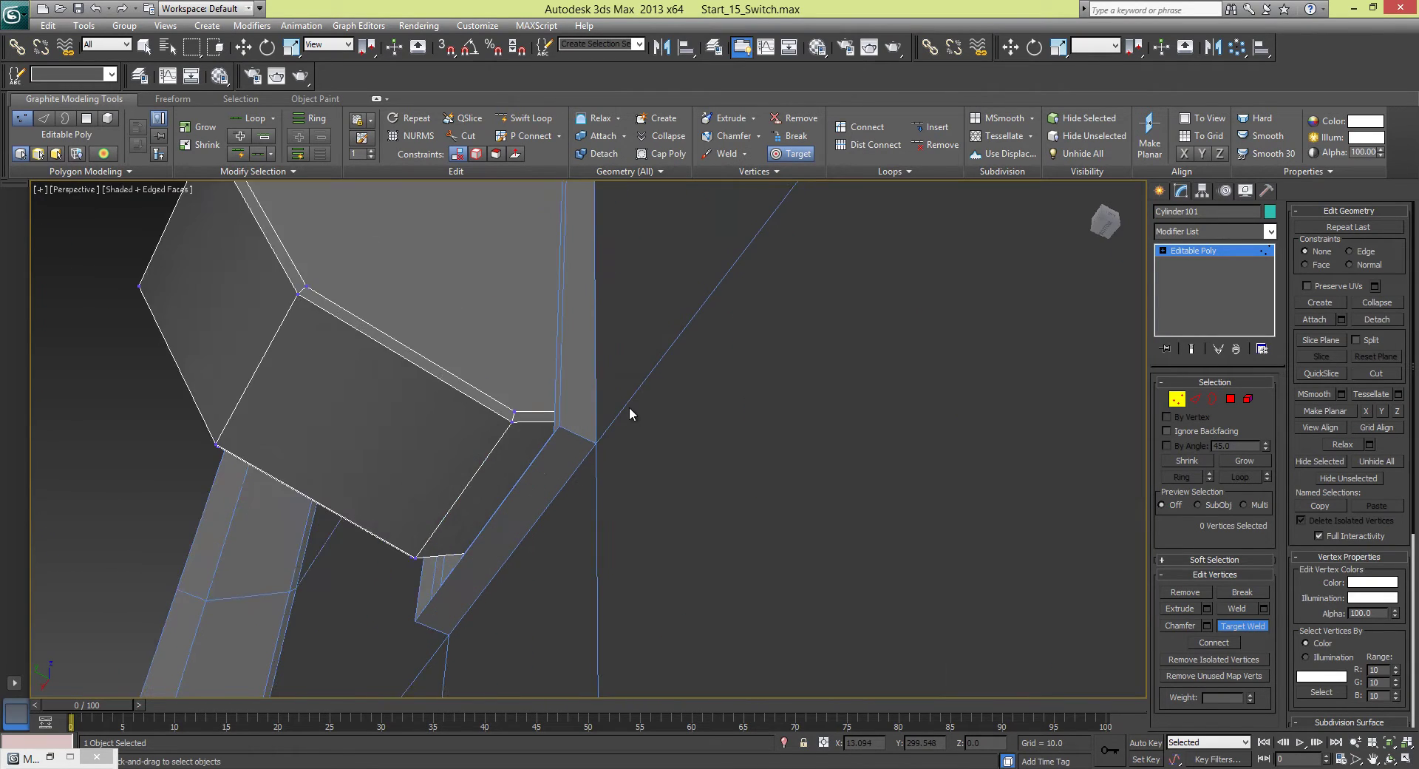
scroll(629, 410, "up", 2)
middle_click_drag(383, 371, 575, 456)
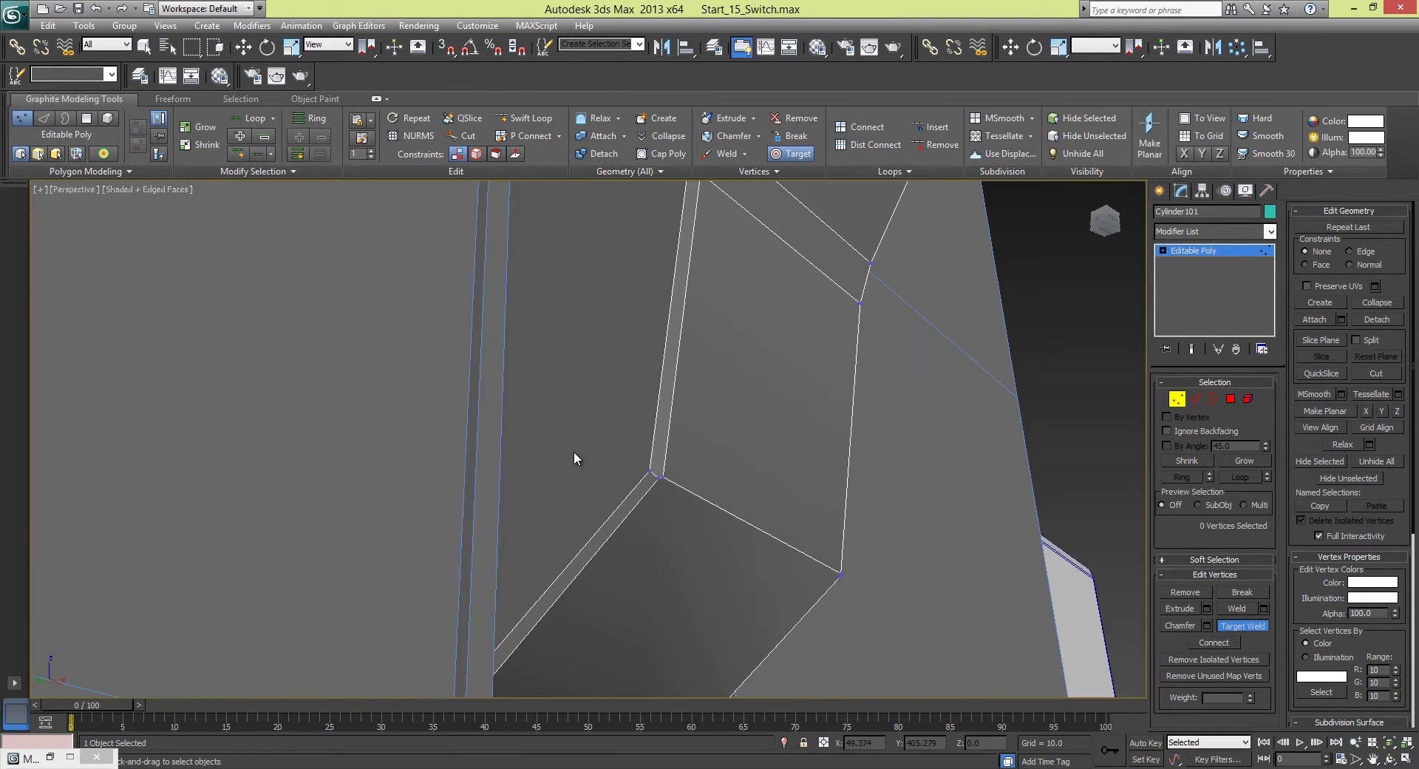
scroll(664, 465, "up", 1)
middle_click_drag(665, 465, 618, 454)
scroll(619, 454, "up", 3)
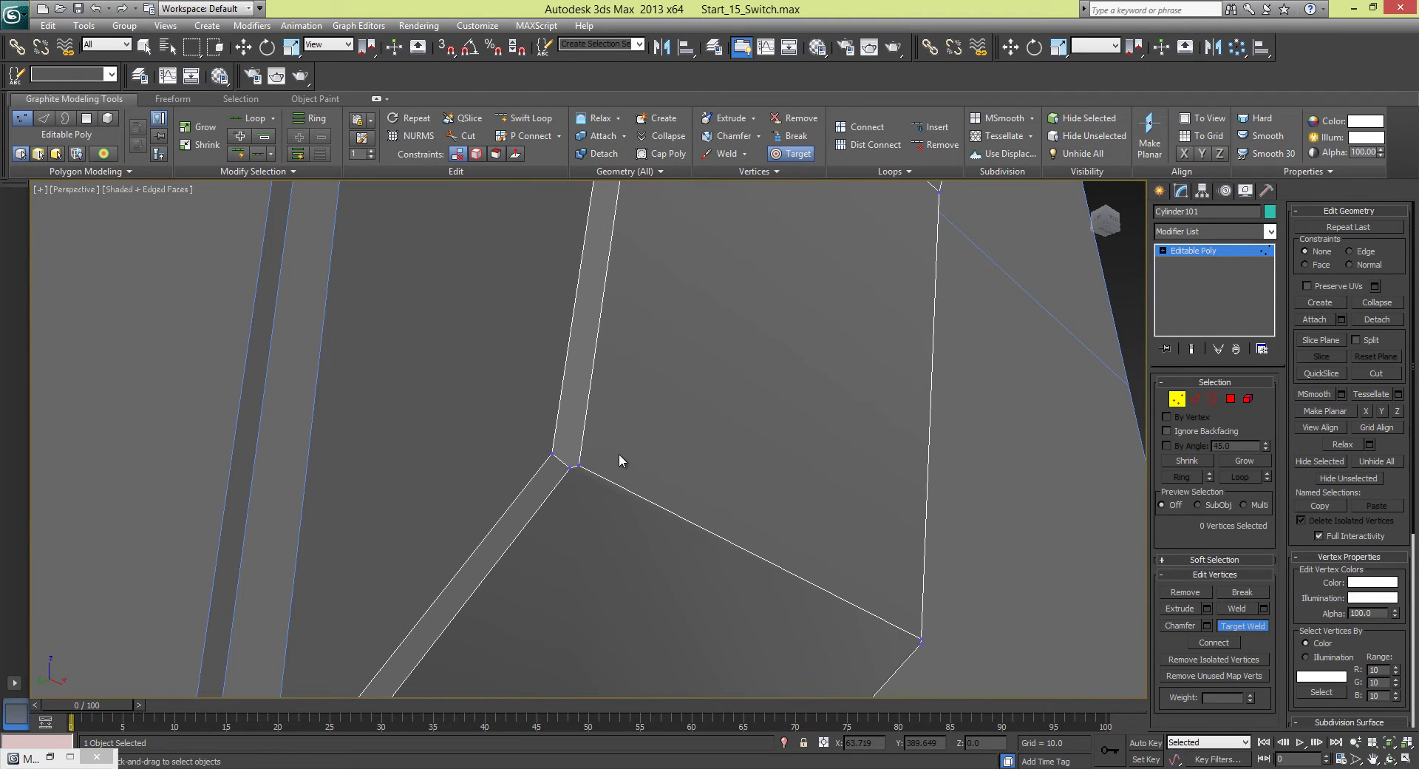
left_click(579, 465)
mouse_move(795, 531)
middle_mouse_down()
mouse_move(503, 414)
mouse_move(364, 417)
mouse_move(608, 395)
mouse_move(594, 432)
middle_mouse_up()
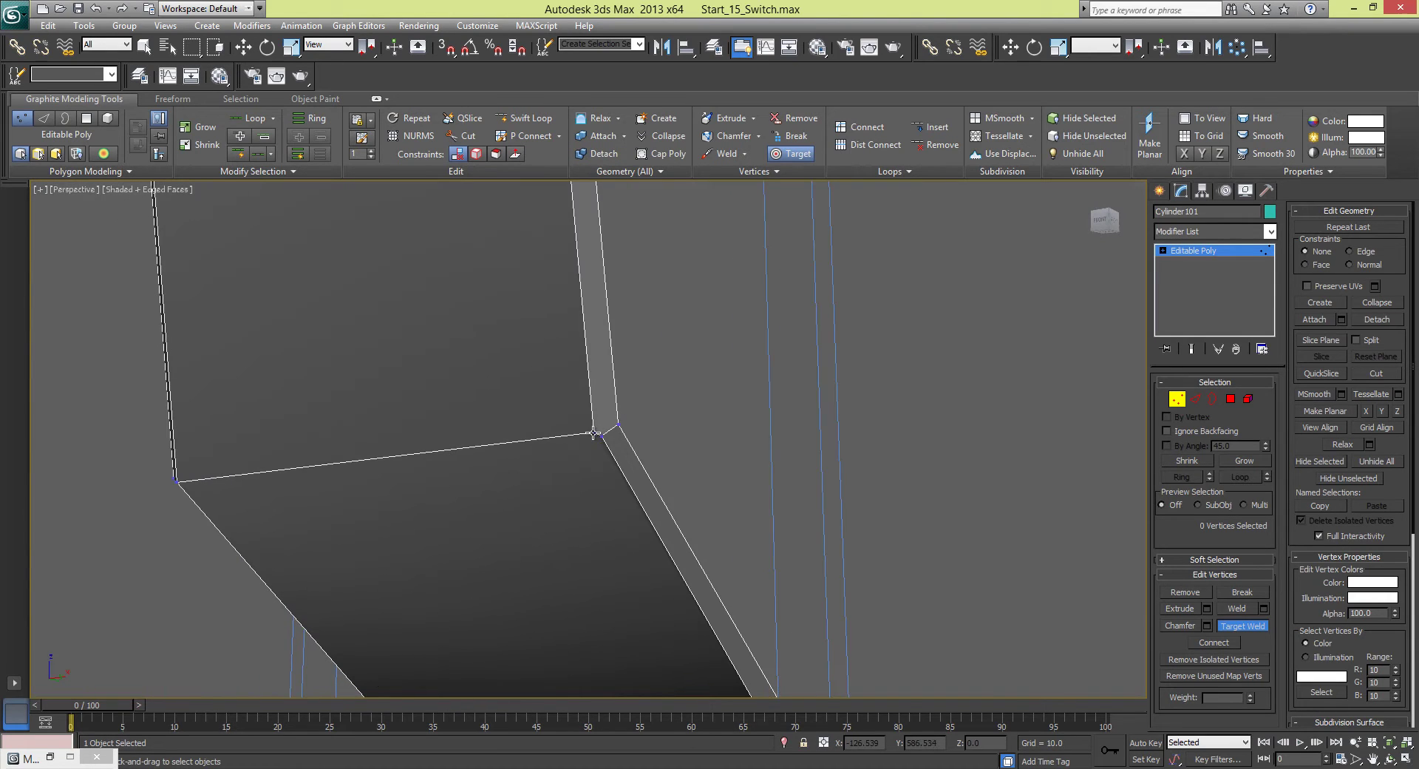
left_click(594, 433)
scroll(589, 431, "down", 6)
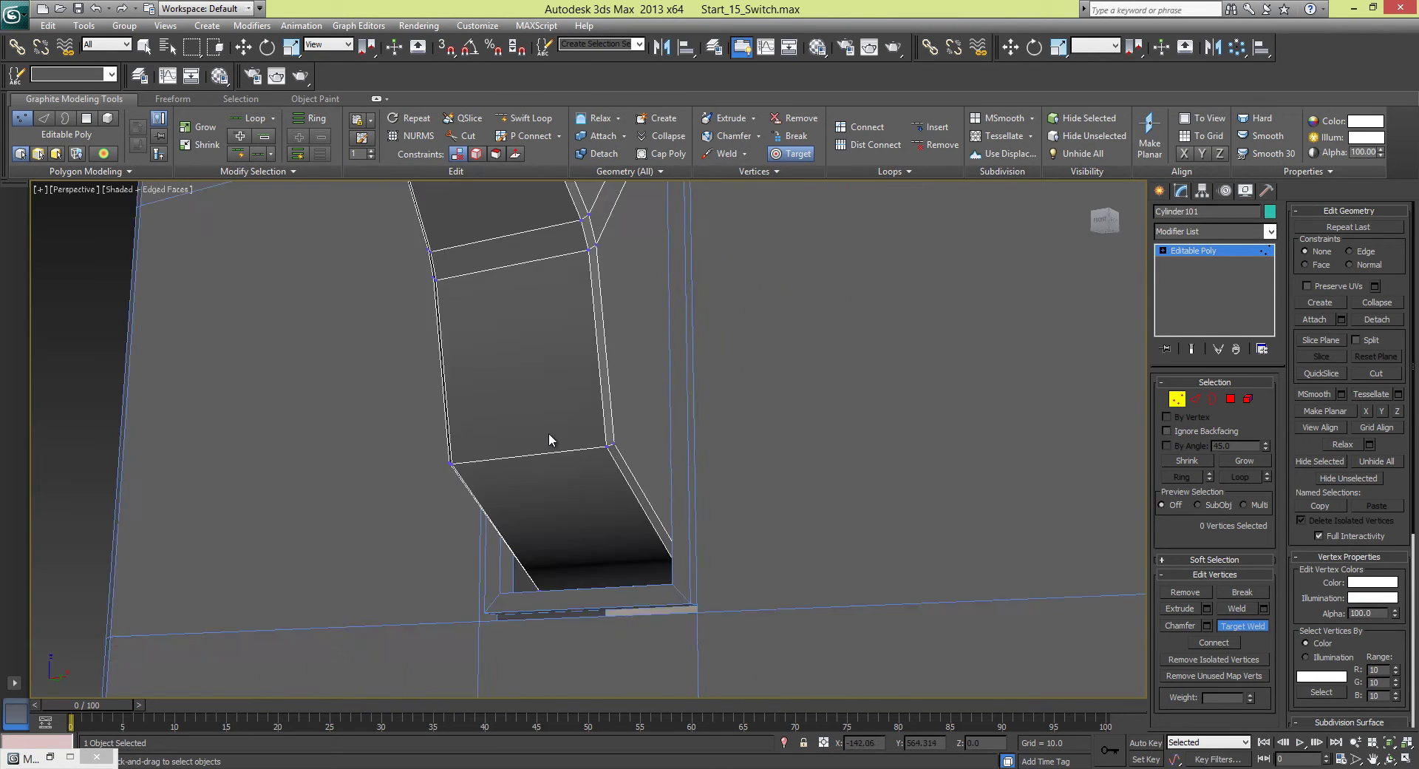
middle_click_drag(526, 437, 915, 496, "alt")
right_click(916, 496)
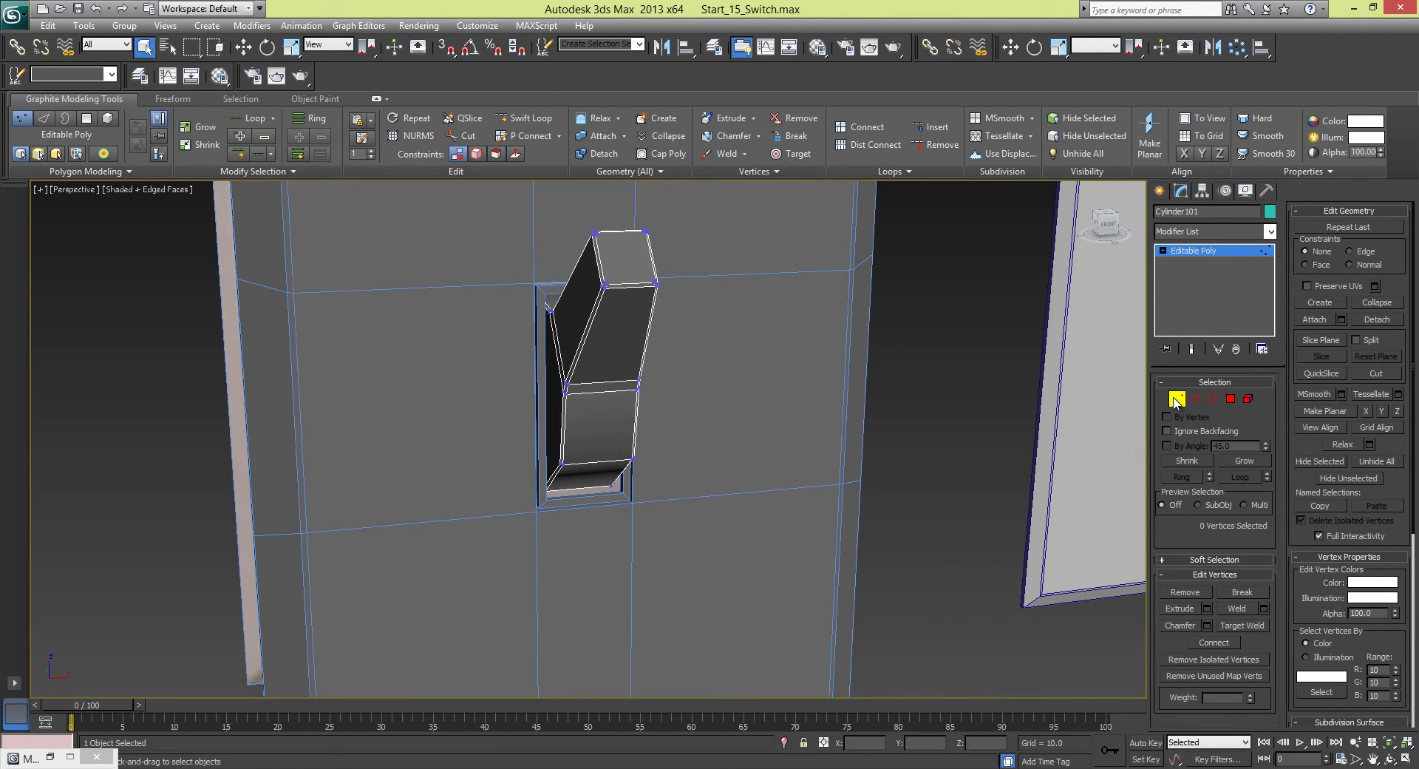
- Leave vertex editing, change the toggle's object color to dark blue and deselect it
left_click(1177, 402)
left_click(934, 420)
middle_click_drag(935, 420, 672, 332, "alt")
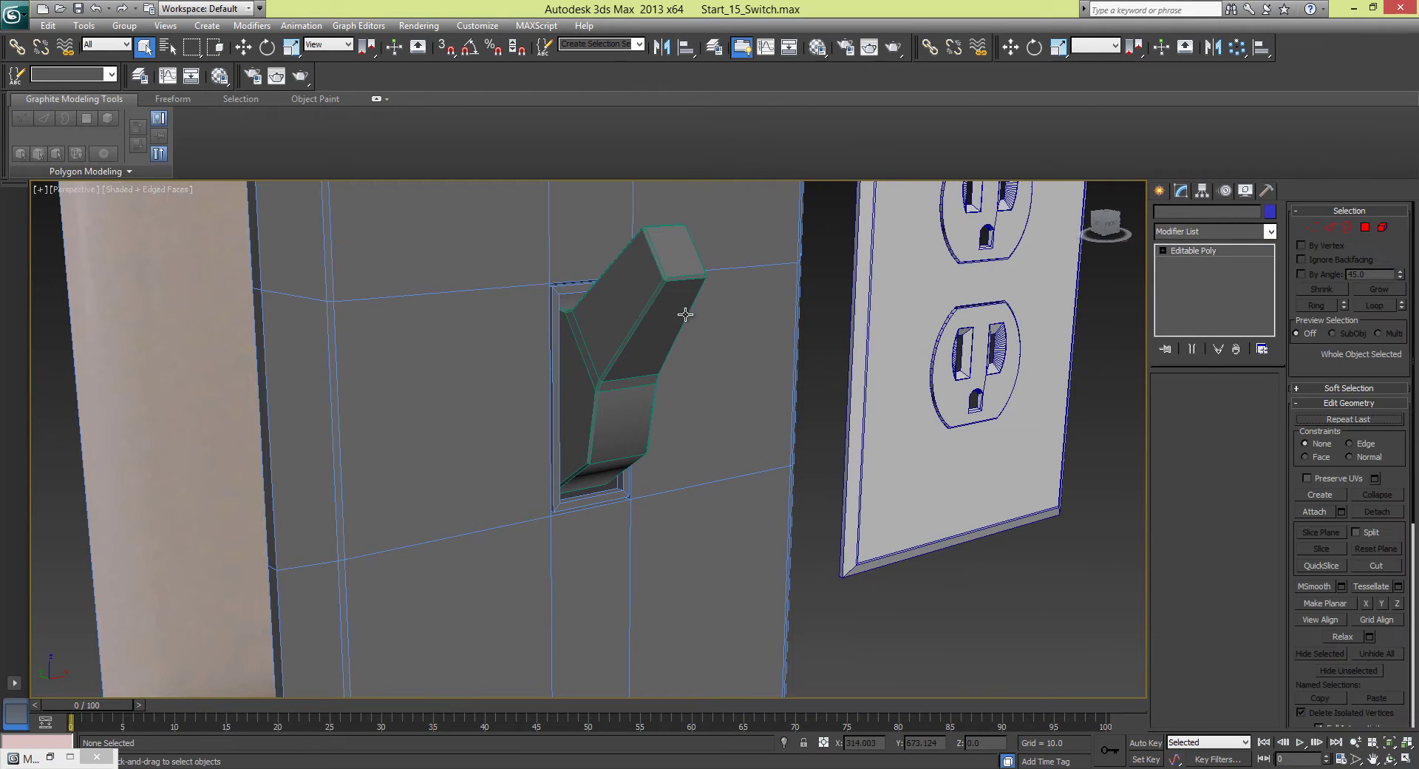
left_click(686, 314)
left_click(1270, 212)
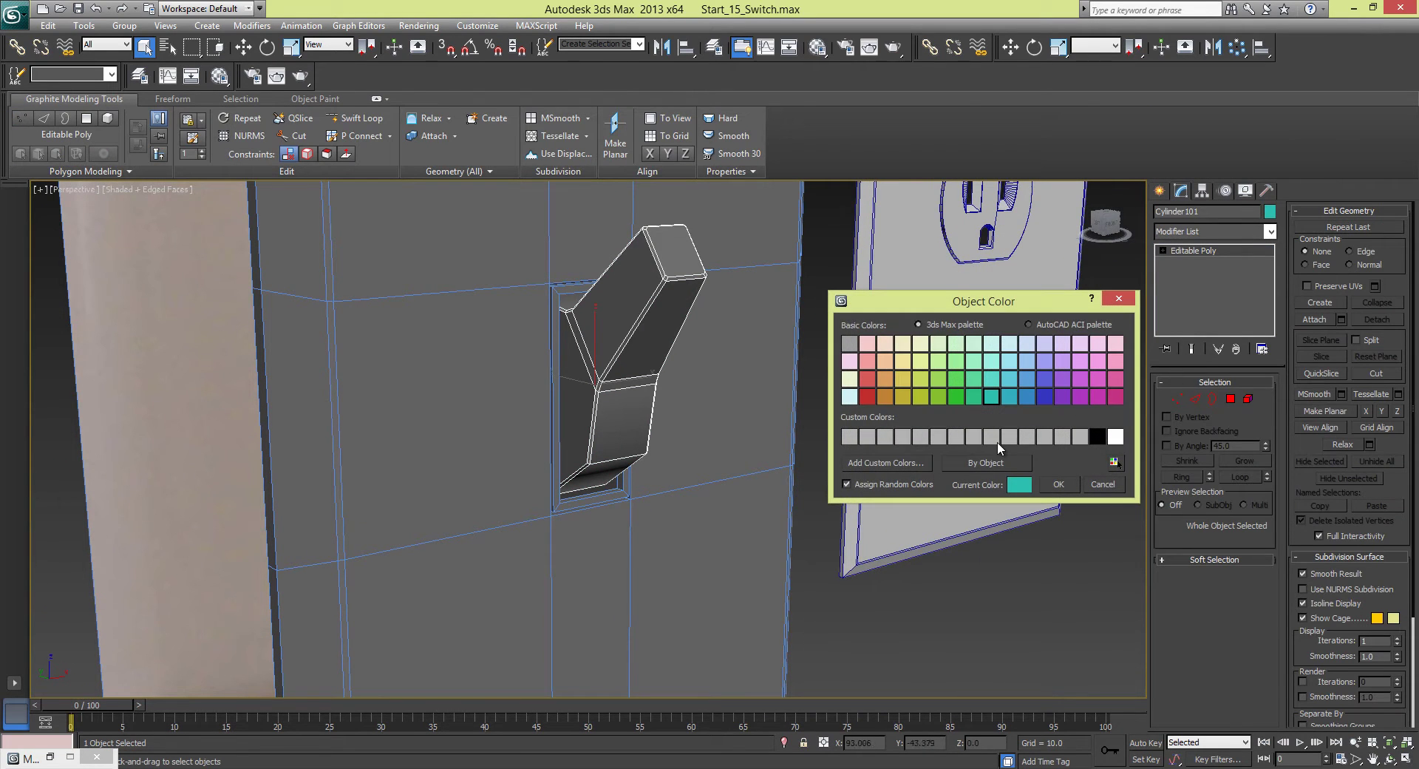
left_click(1045, 396)
left_click(1058, 484)
left_click(1071, 590)
middle_click_drag(1071, 589, 840, 457, "alt")
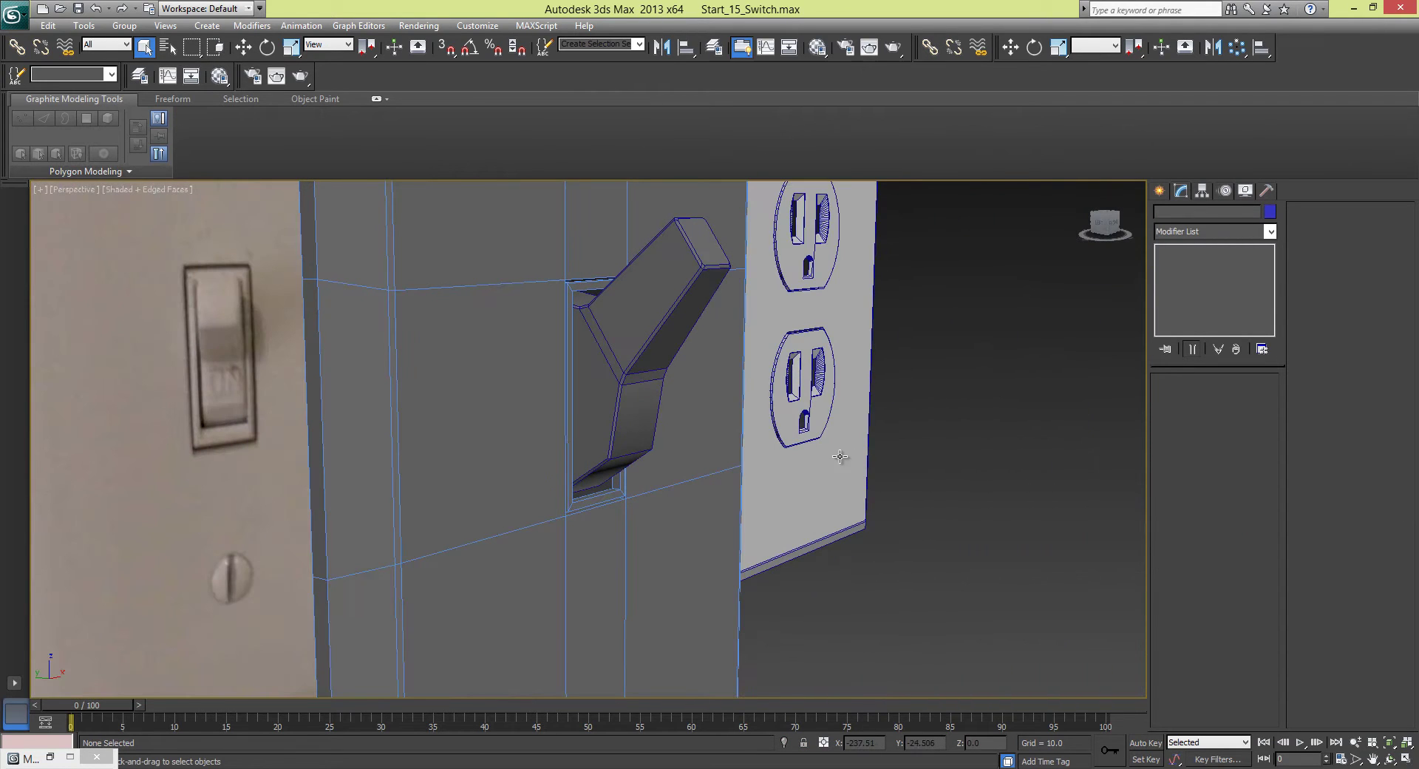
- Switch the perspective view to Realistic shading and turn off Edged Faces
left_click(171, 190)
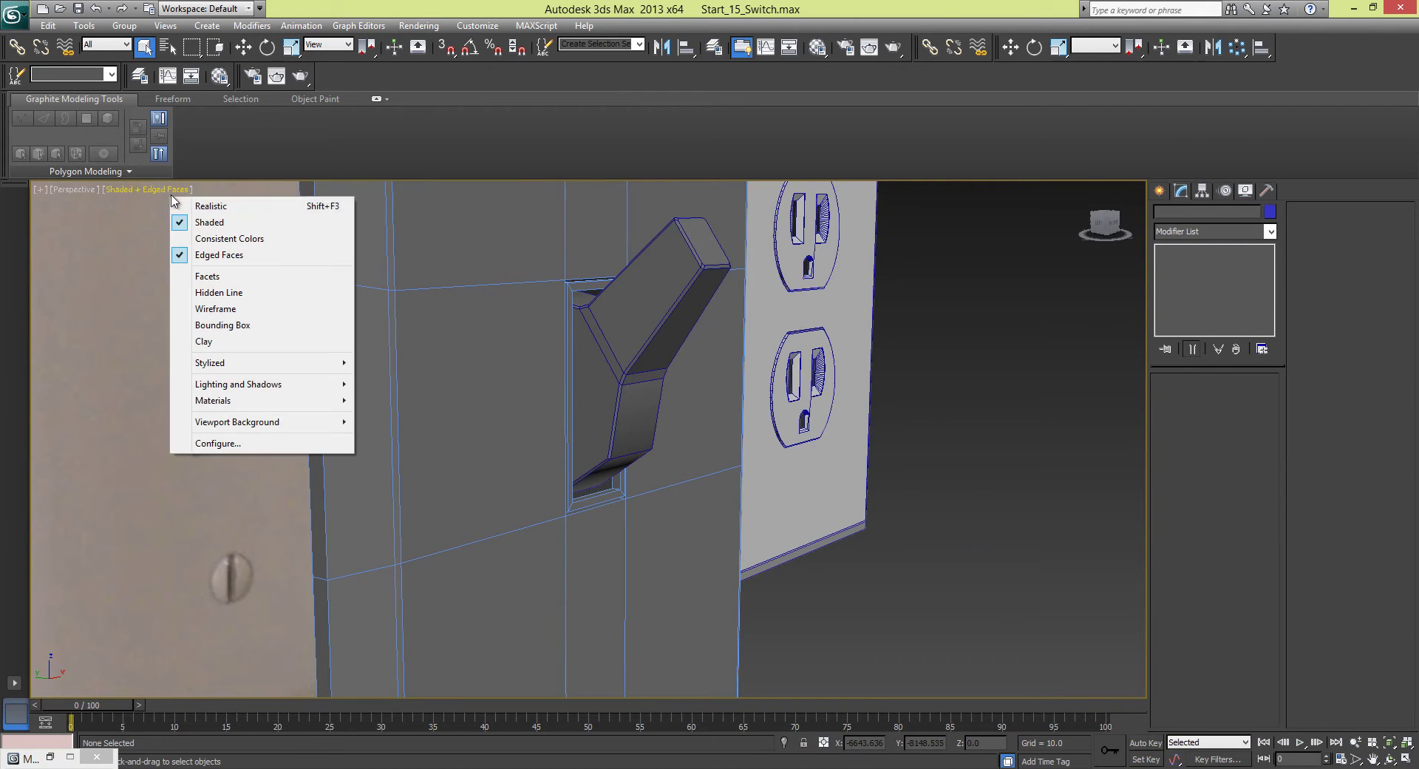
left_click(211, 206)
left_click(171, 191)
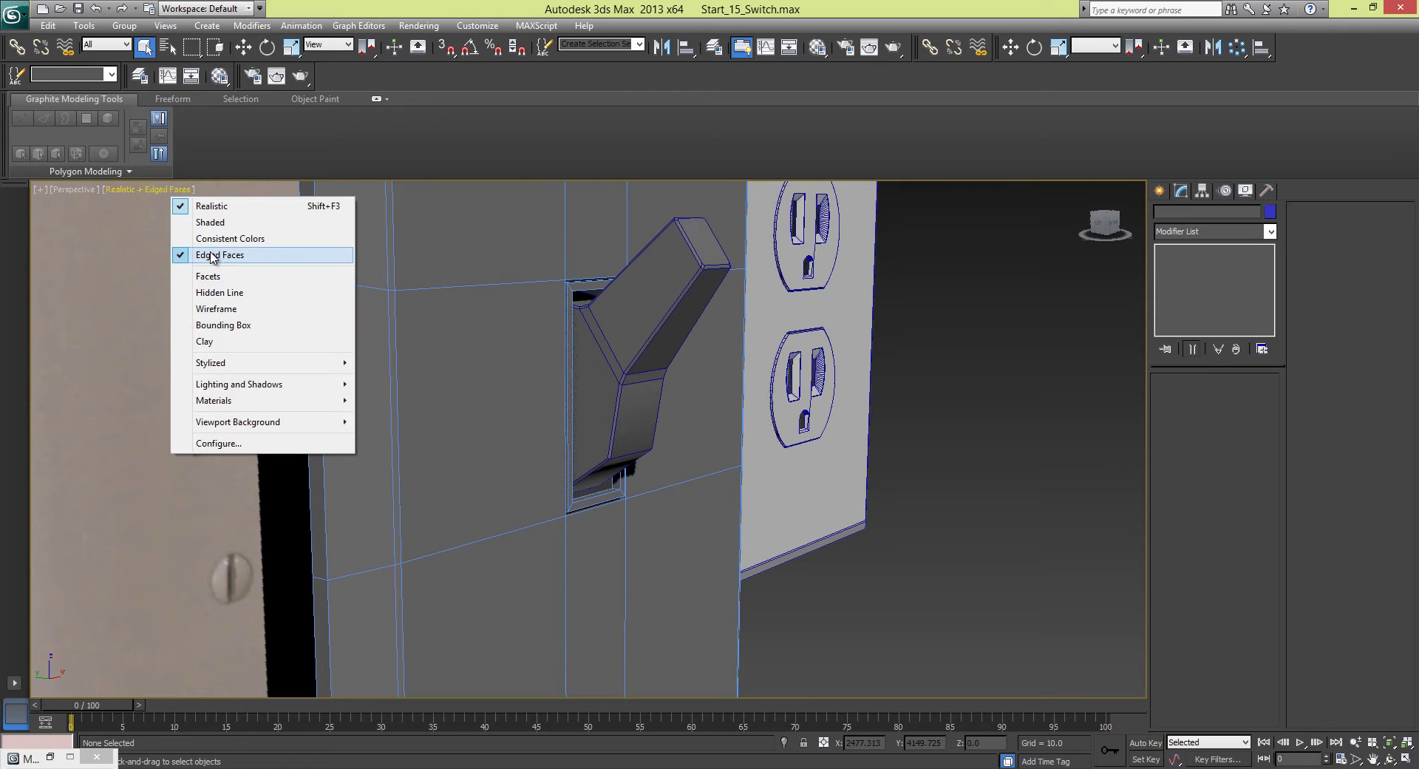
left_click(214, 254)
middle_click_drag(688, 427, 662, 393, "alt")
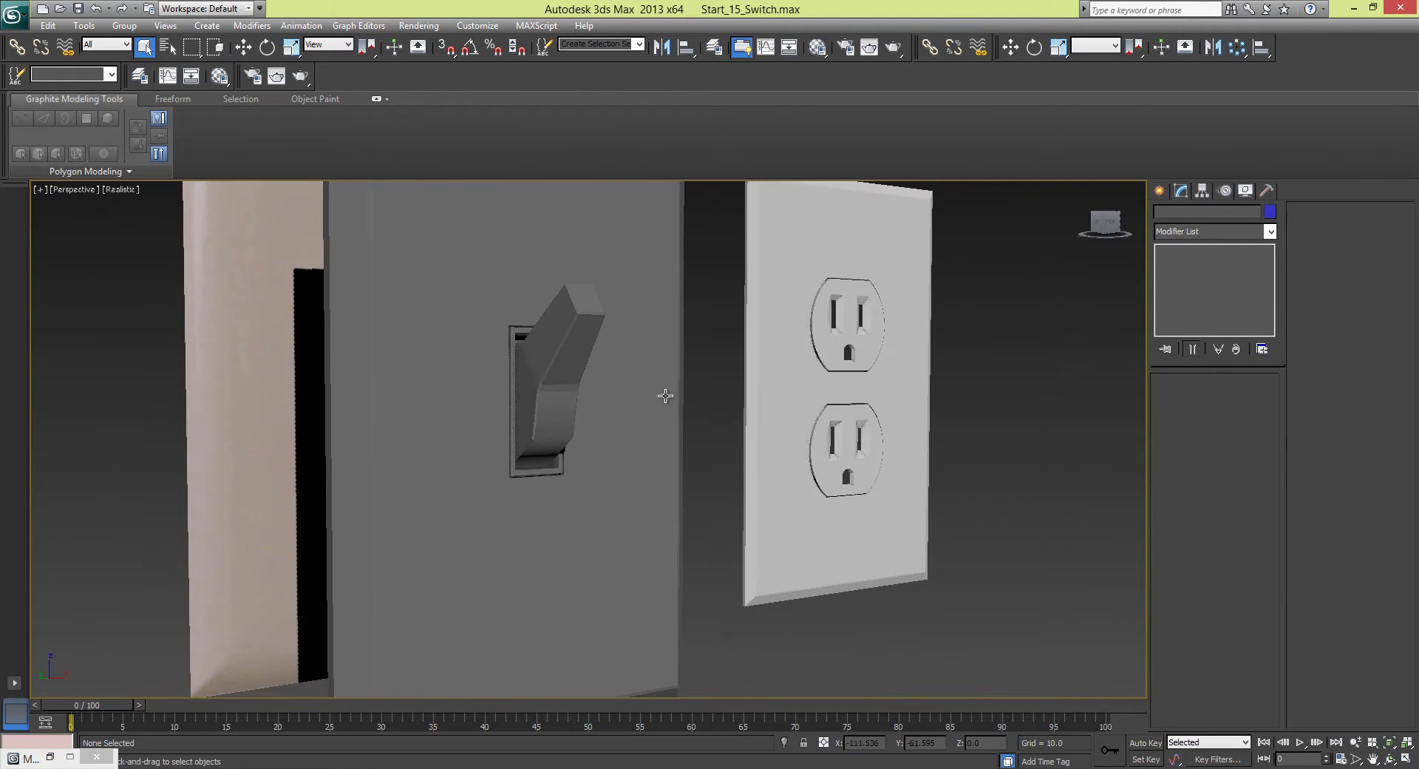
- Apply a Smooth modifier to the toggle and enable Auto Smooth
scroll(584, 370, "up", 3)
left_click(583, 370)
middle_click_drag(555, 355, 776, 367, "alt")
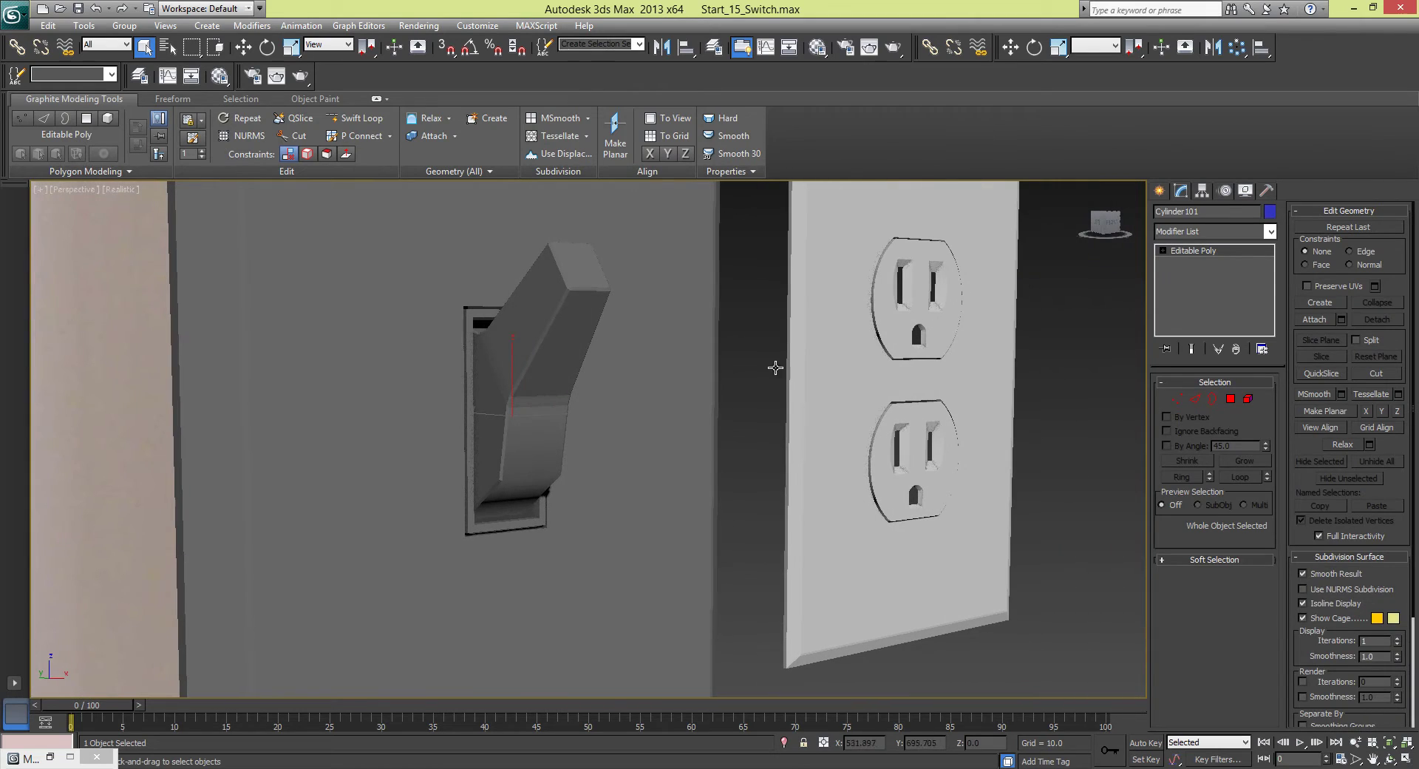
left_click(1271, 231)
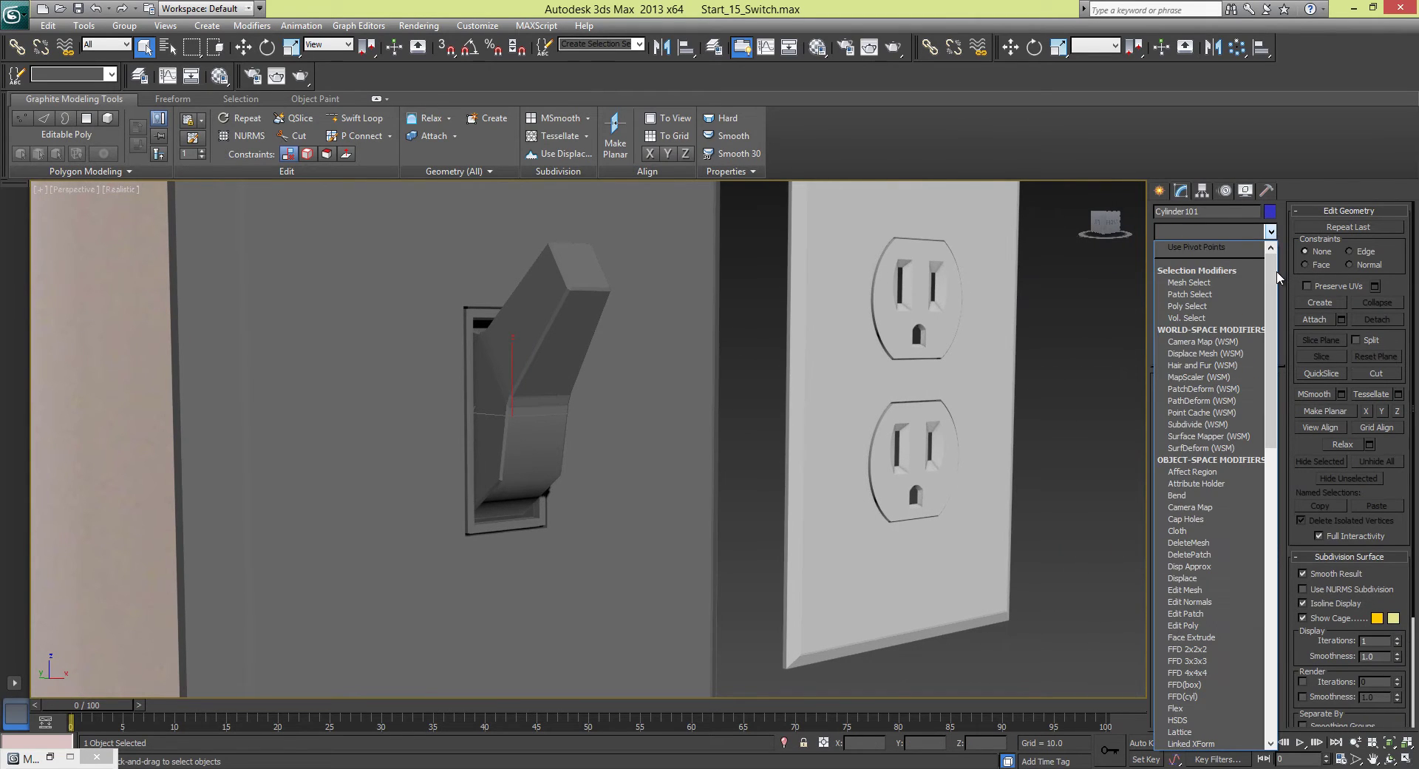
left_click_drag(1273, 278, 1265, 440)
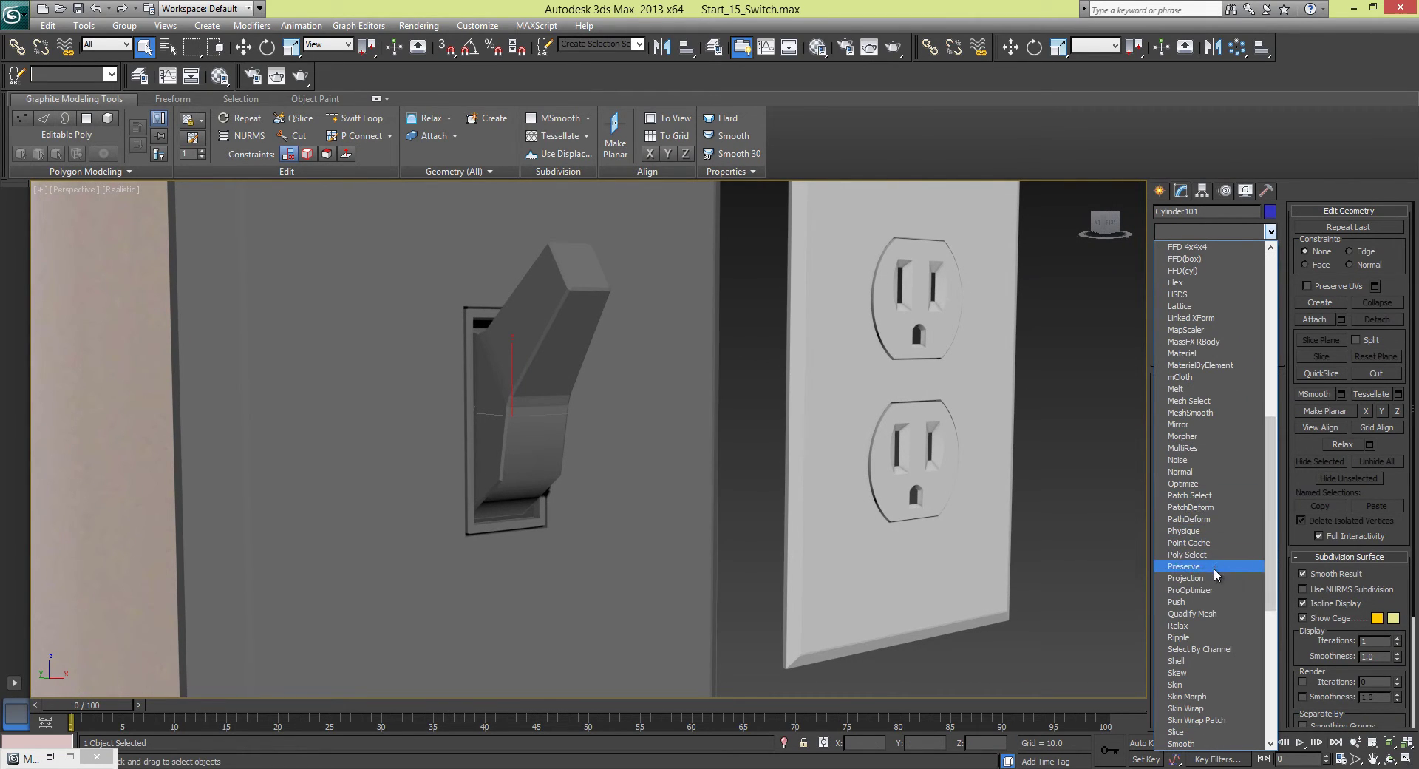
left_click(1189, 743)
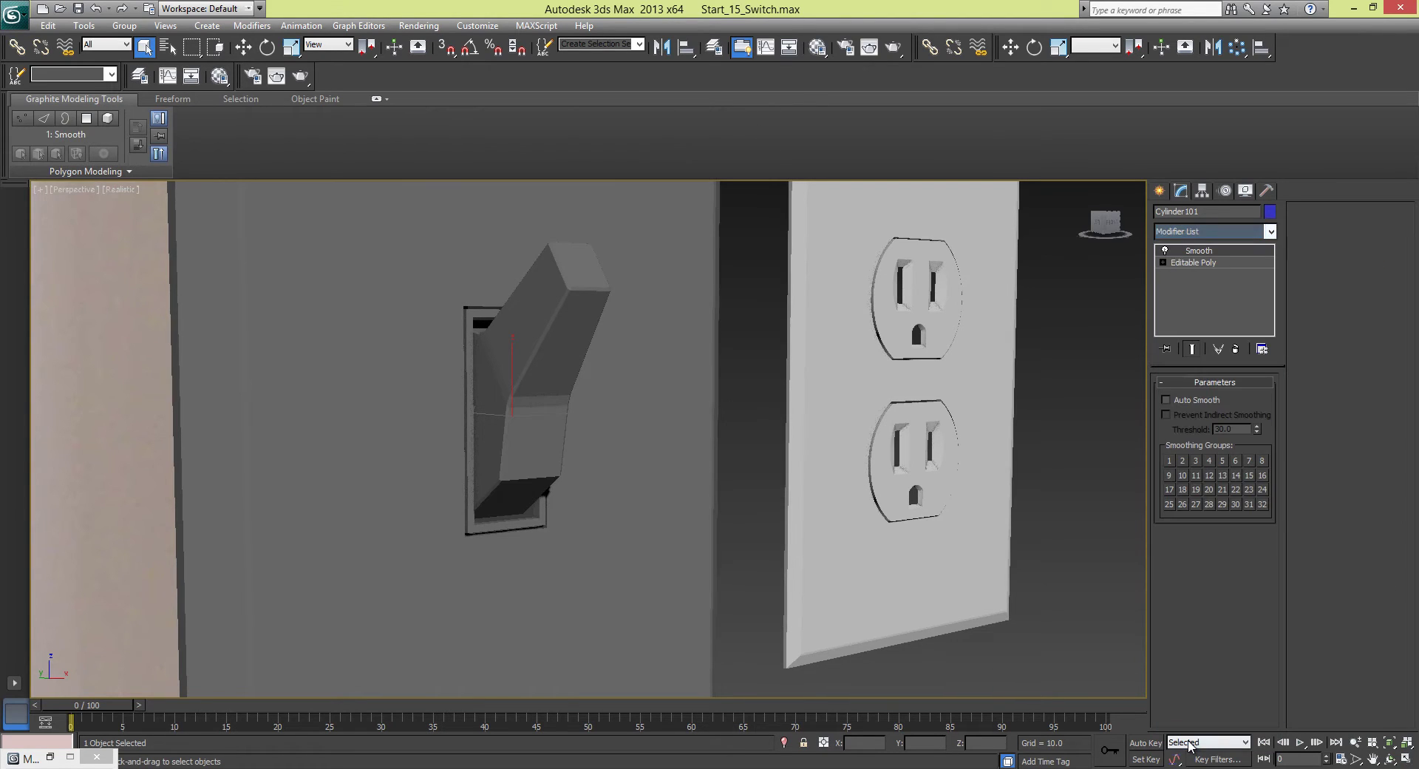
left_click(1166, 400)
- Set the toggle's Auto Smooth threshold to 35.0
middle_click_drag(1003, 411, 1035, 402, "alt")
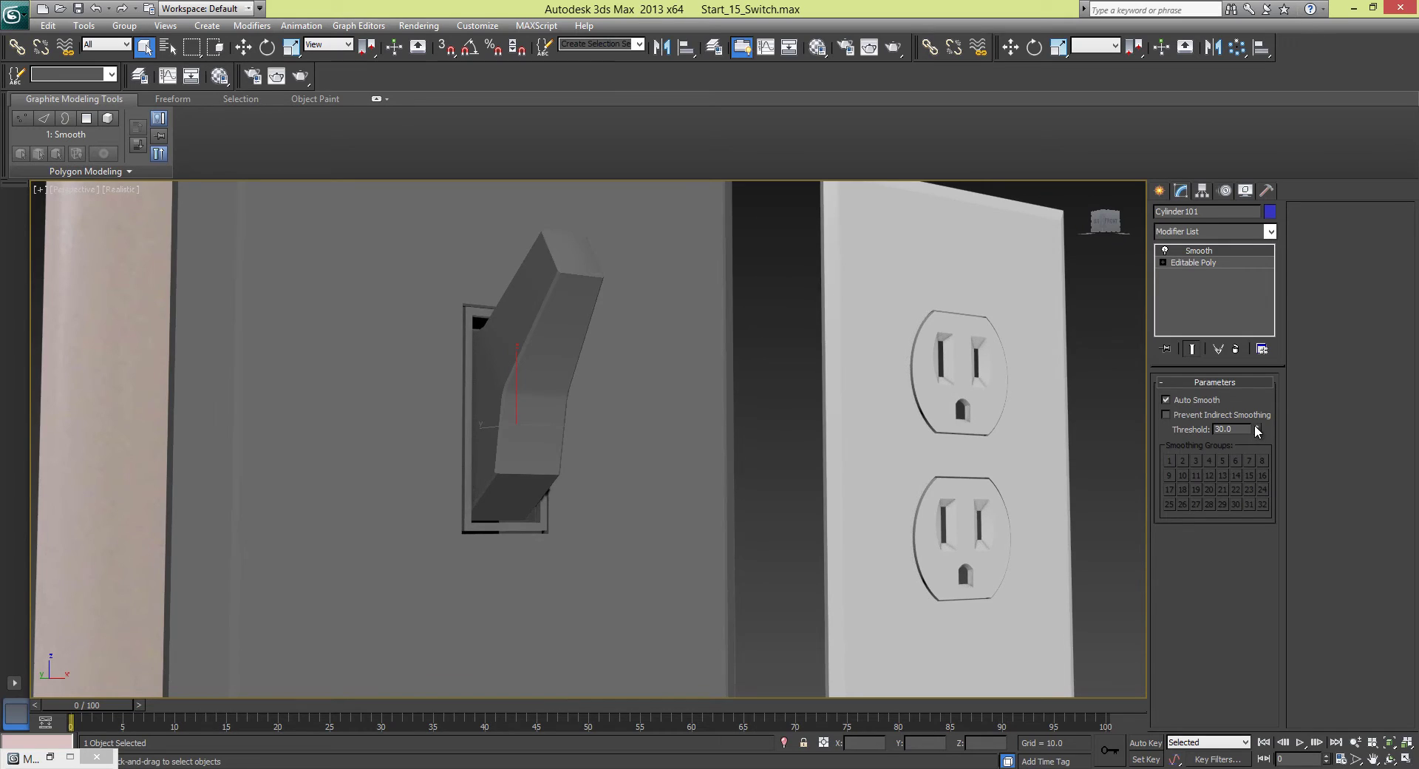
left_click_drag(1259, 376, 1283, 482)
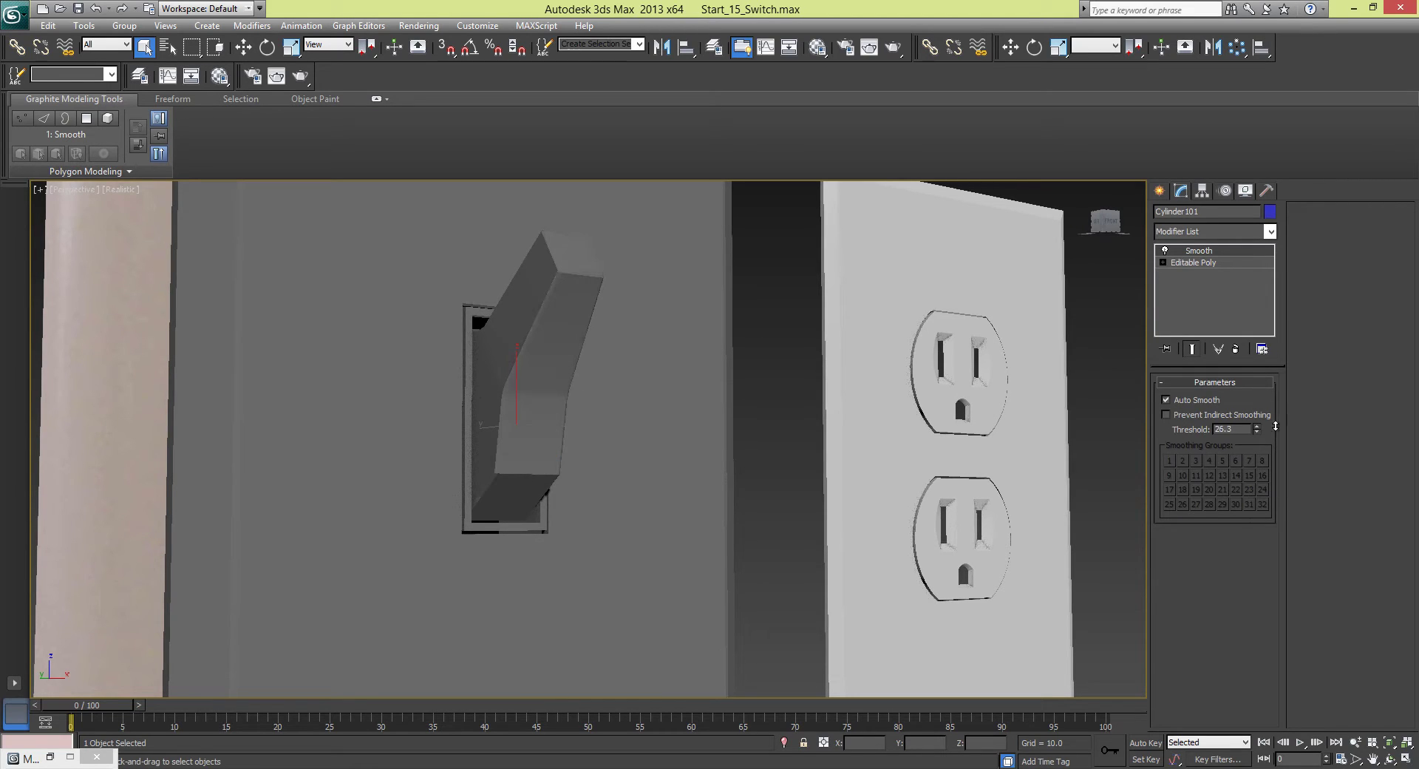
left_click_drag(1267, 379, 1267, 386)
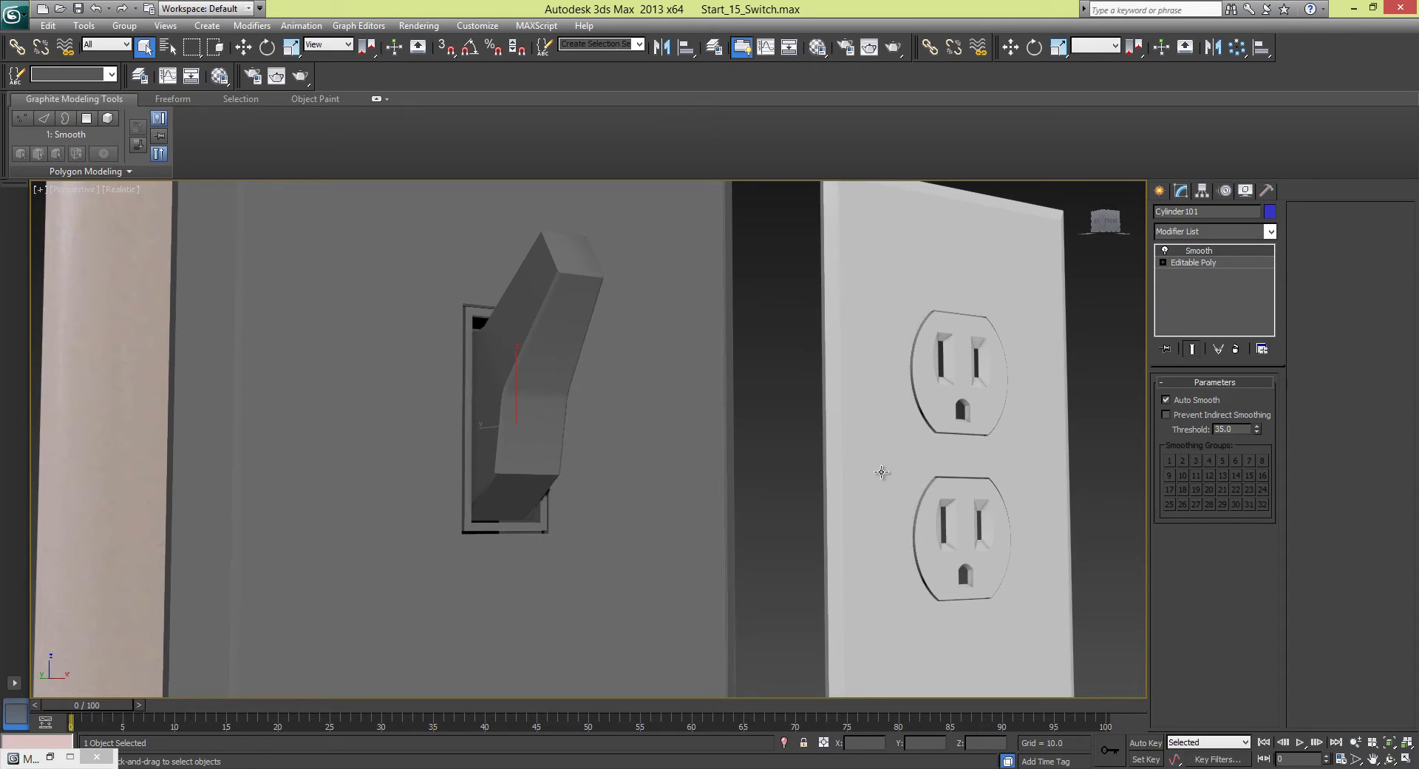
- Turn Edged Faces back on in the perspective view and deselect the toggle
left_click(111, 190)
left_click(144, 256)
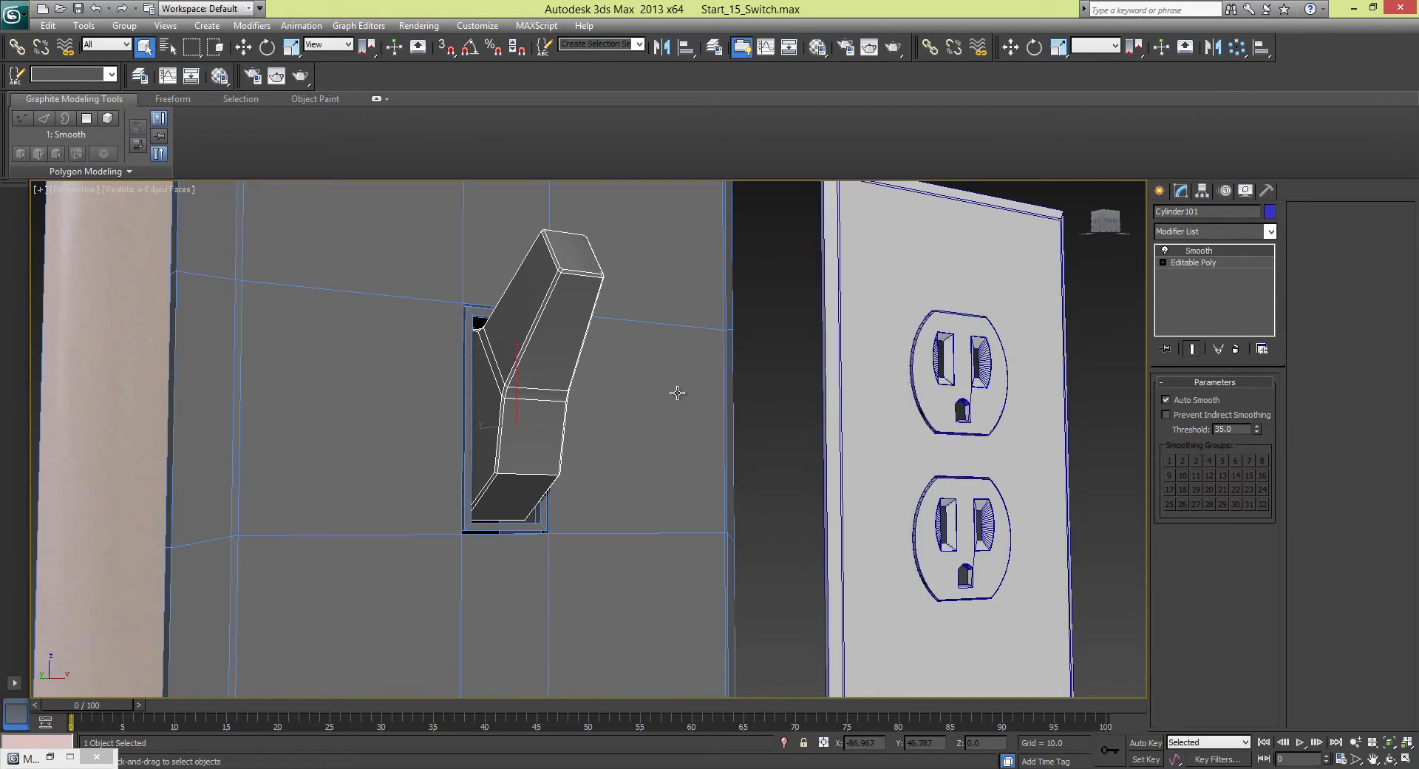
left_click(774, 463)
middle_click_drag(697, 421, 602, 357, "alt")
- Select the toggle, compare its shading at the Editable Poly and Smooth levels, and inspect its lower vertices and polygons
left_click(571, 333)
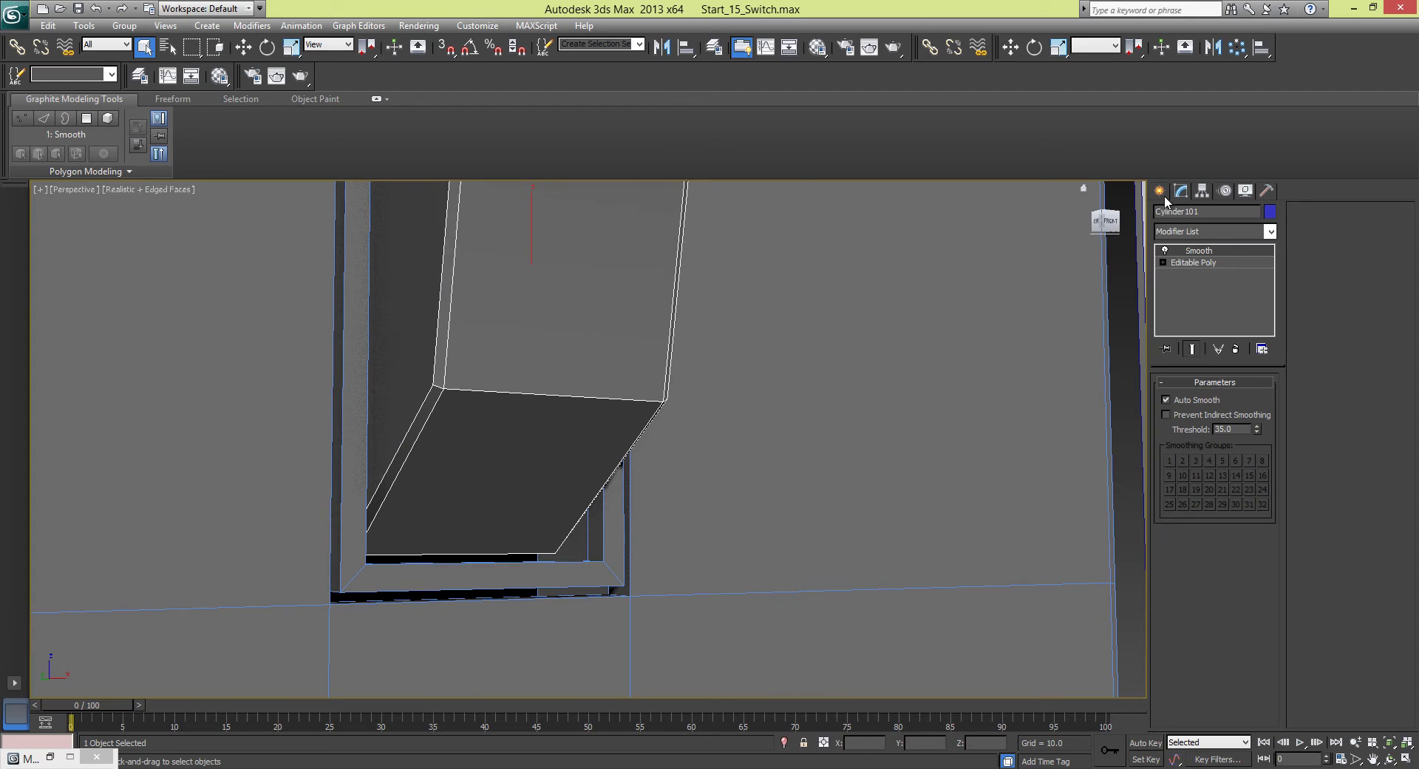
left_click(1192, 263)
mouse_move(689, 367)
middle_mouse_down("alt")
mouse_move(615, 365)
mouse_move(459, 403)
mouse_move(618, 347)
mouse_move(643, 272)
mouse_move(554, 336)
mouse_move(534, 416)
mouse_move(650, 355)
middle_mouse_up("alt")
left_click(1199, 251)
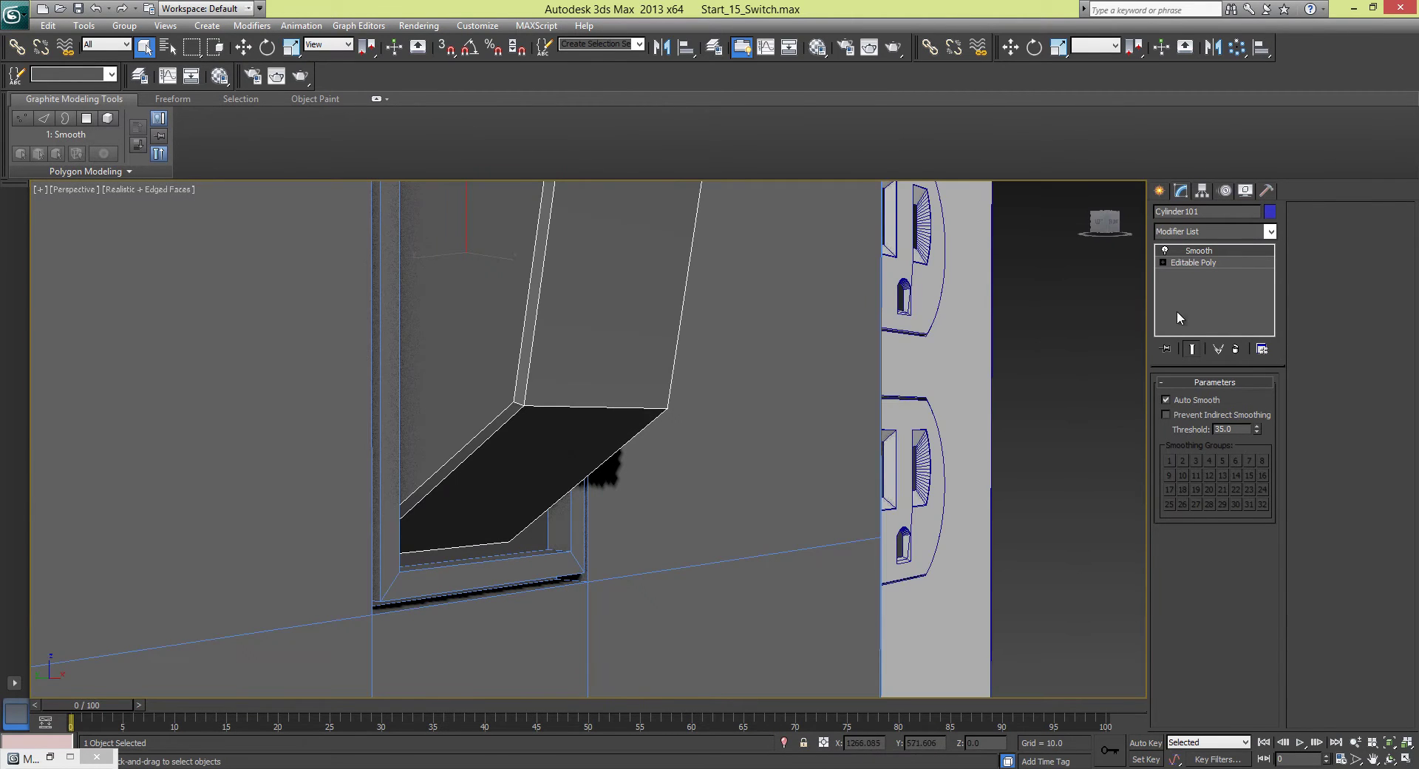
left_click(1182, 261)
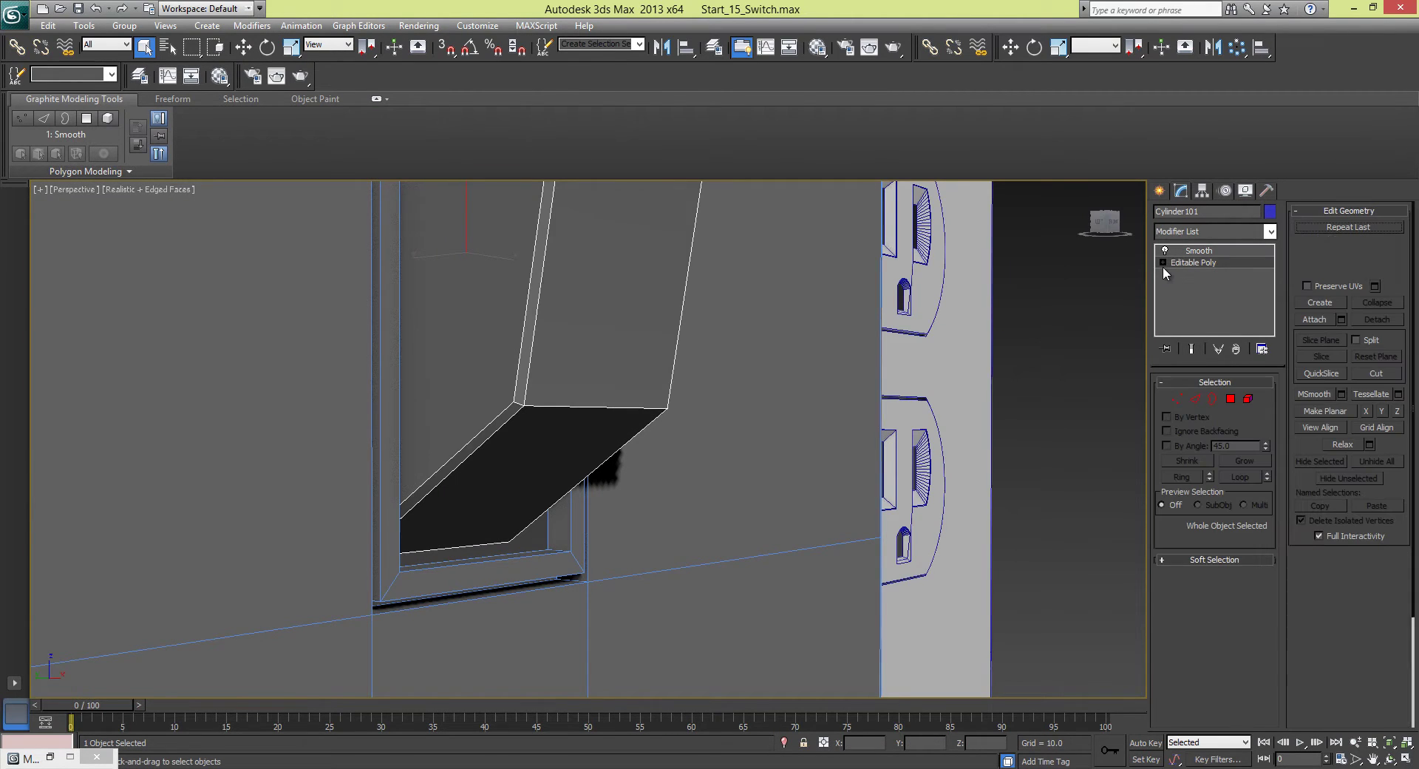
left_click(1175, 399)
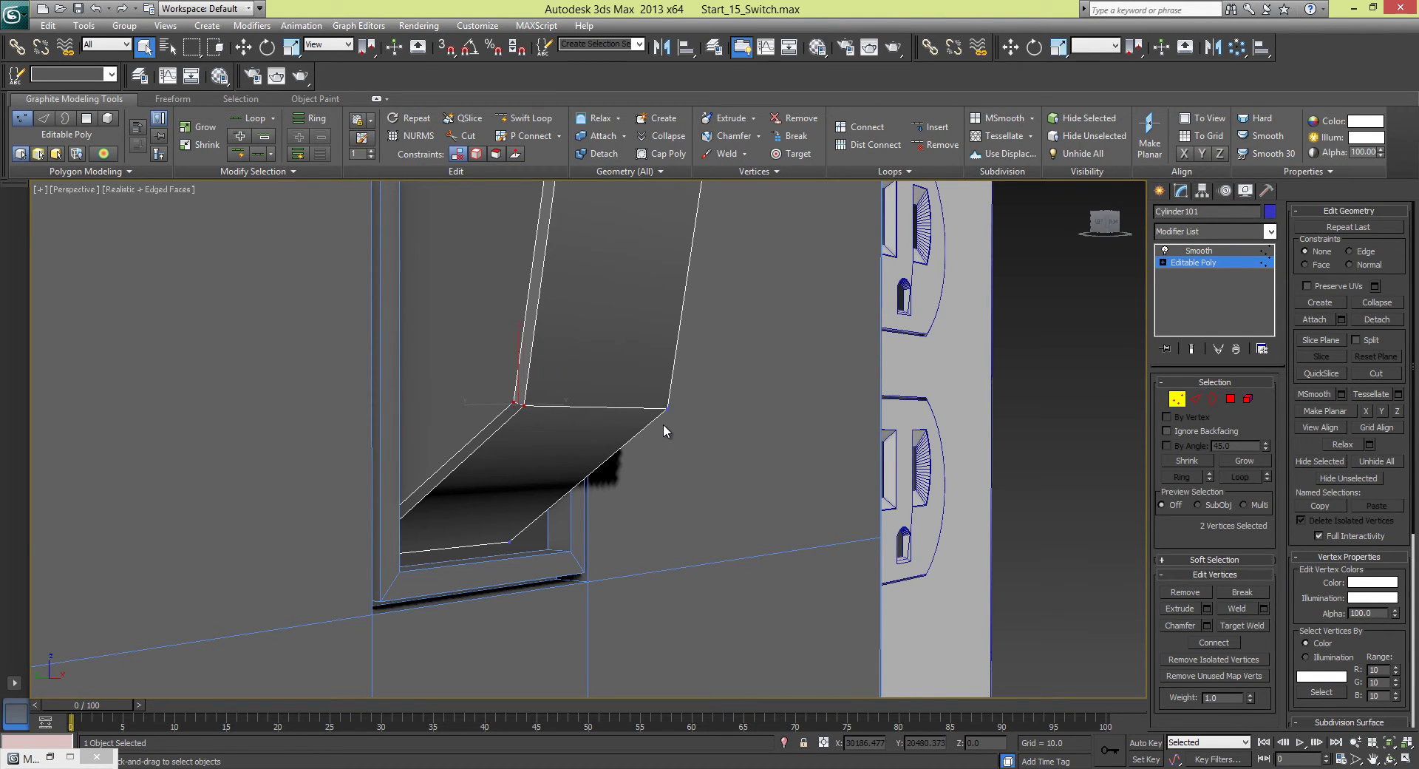
middle_click_drag(694, 425, 772, 440, "alt")
left_click(1231, 400)
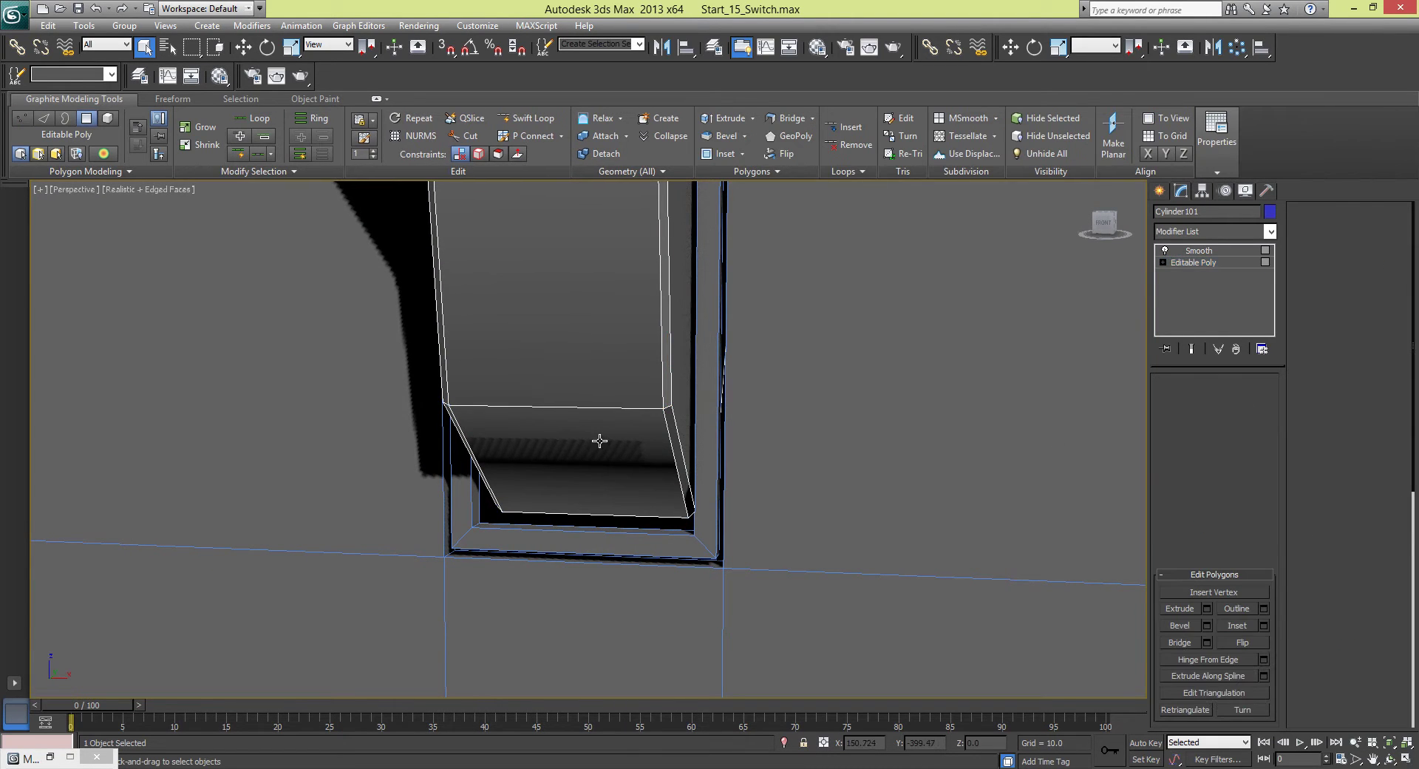
middle_click_drag(774, 369, 981, 417)
scroll(712, 431, "down", 2)
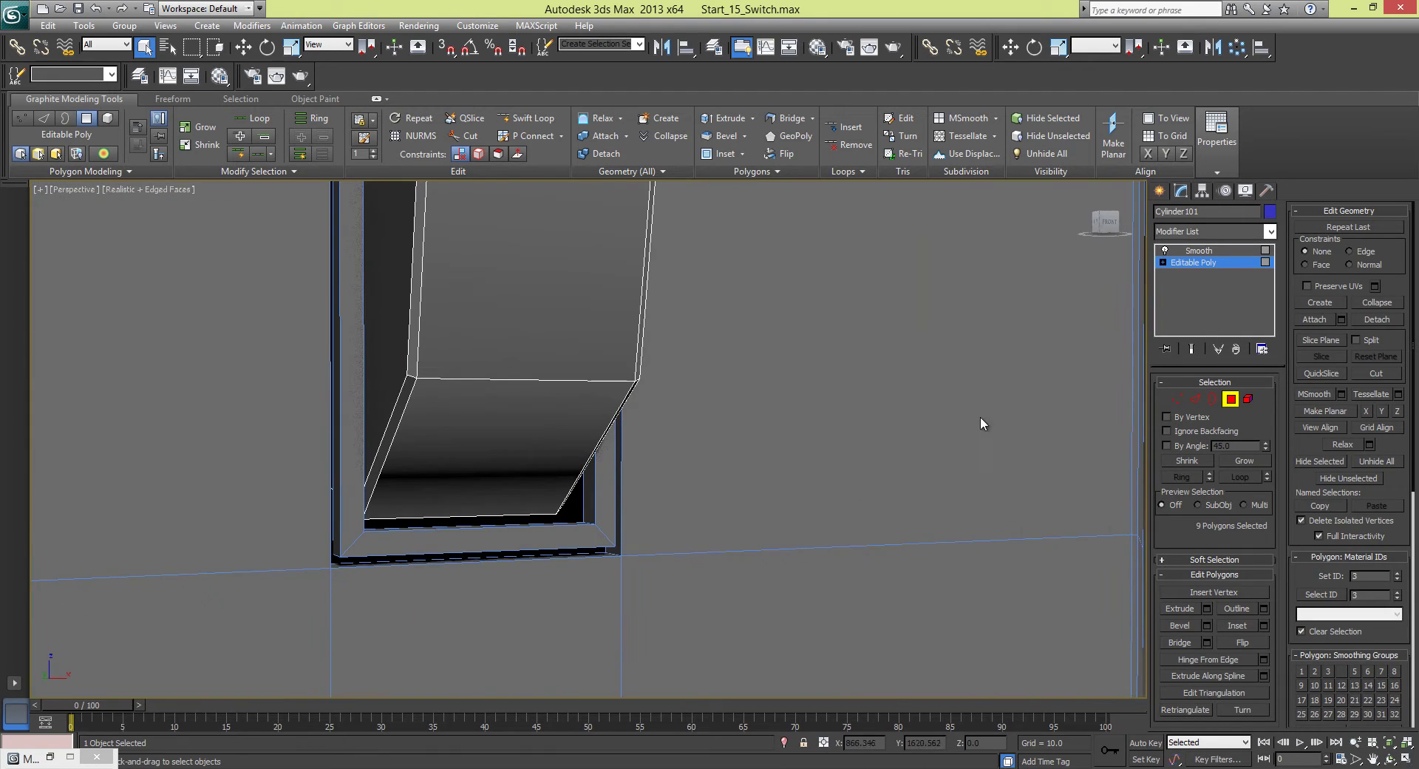
- Chamfer the three crease edges across the toggle's lower outer bend by 12.438 with two segments
left_click(1194, 399)
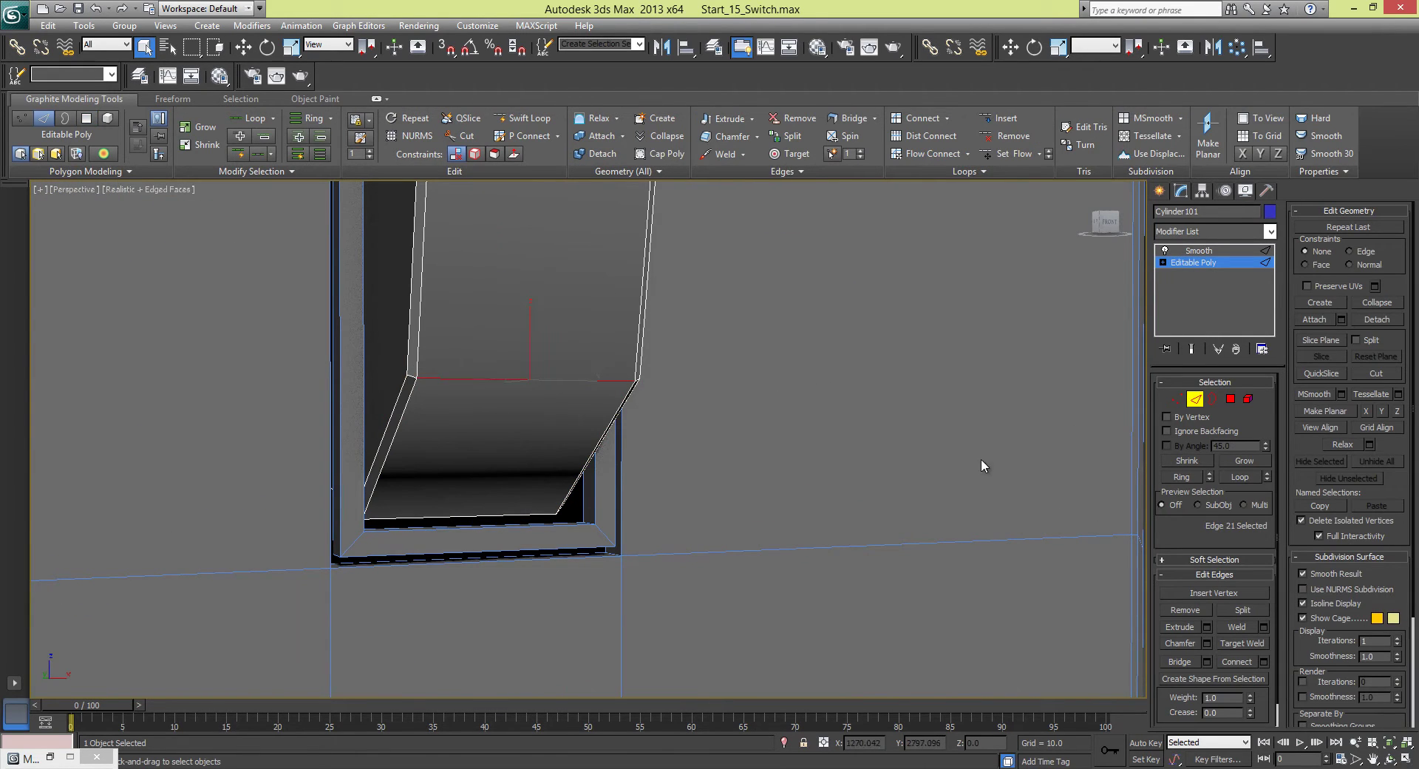
left_click(1207, 643)
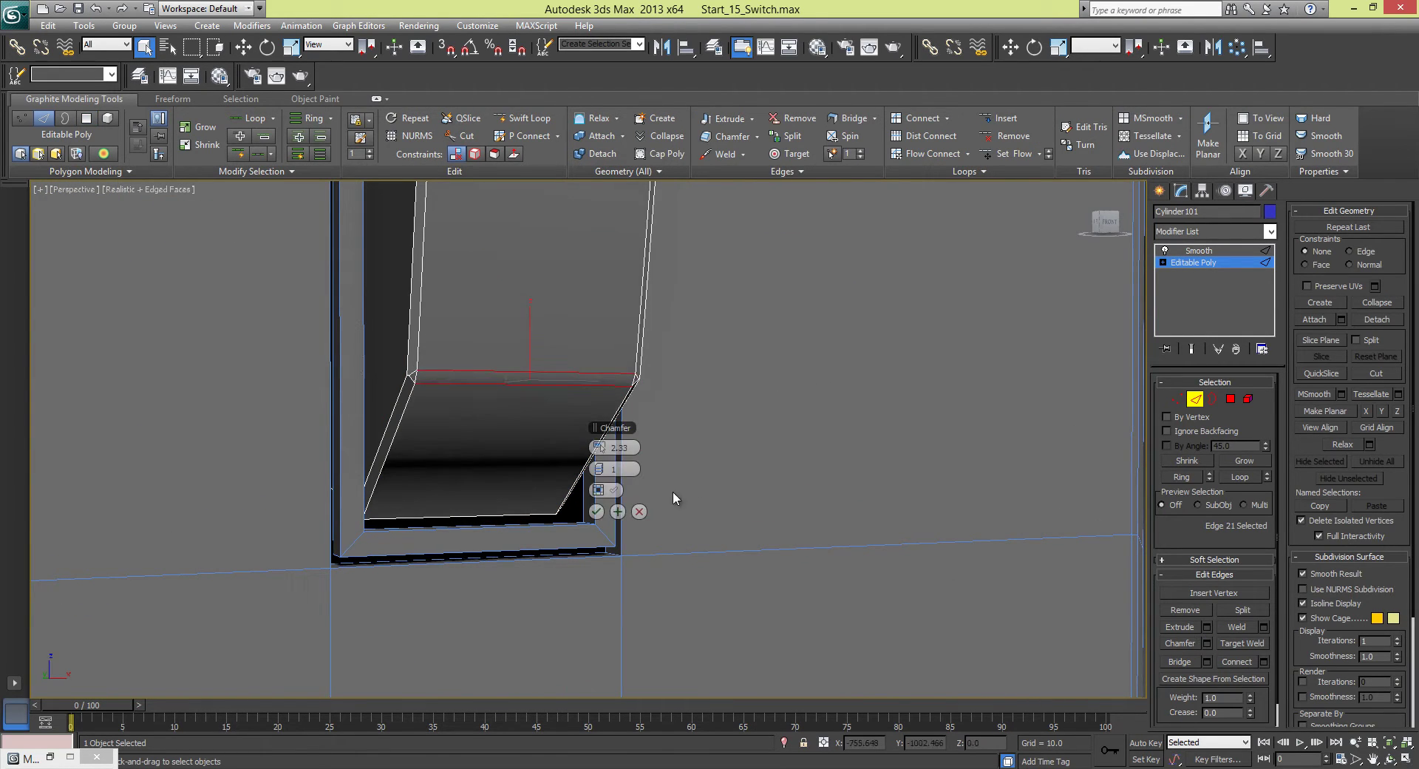
left_click(639, 512)
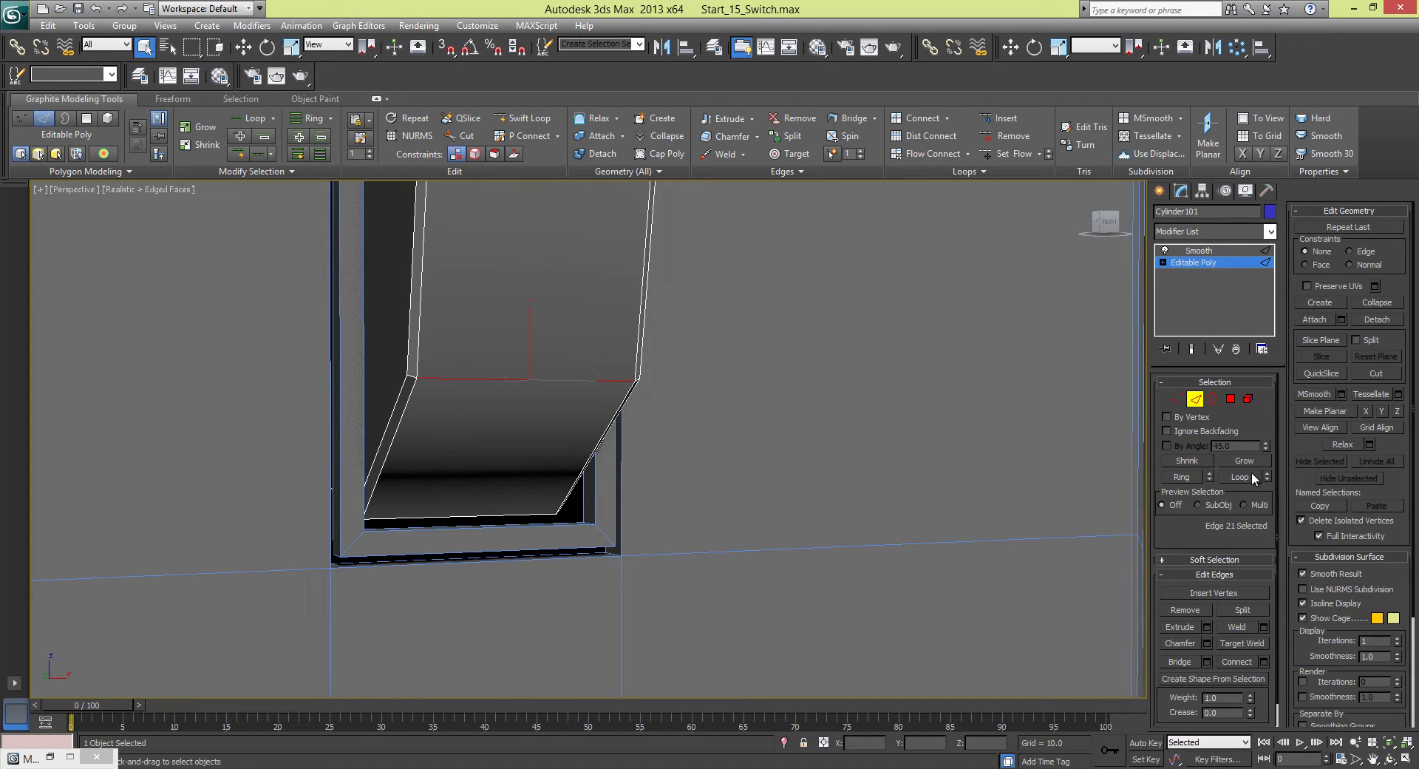
left_click(1207, 643)
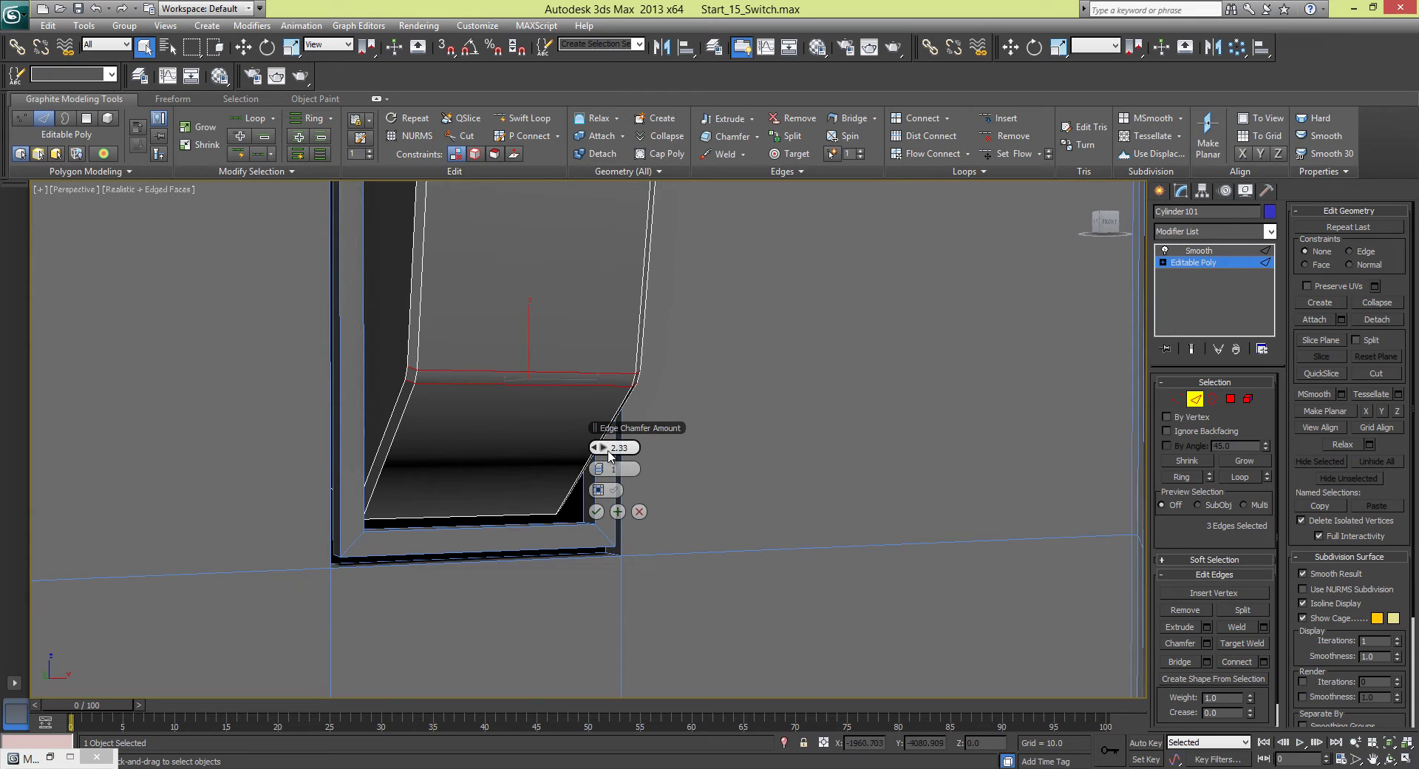
left_click_drag(605, 447, 648, 449)
middle_click_drag(702, 421, 814, 544, "alt")
scroll(817, 546, "down", 2)
middle_click_drag(740, 432, 795, 404, "alt")
left_click_drag(606, 469, 697, 458)
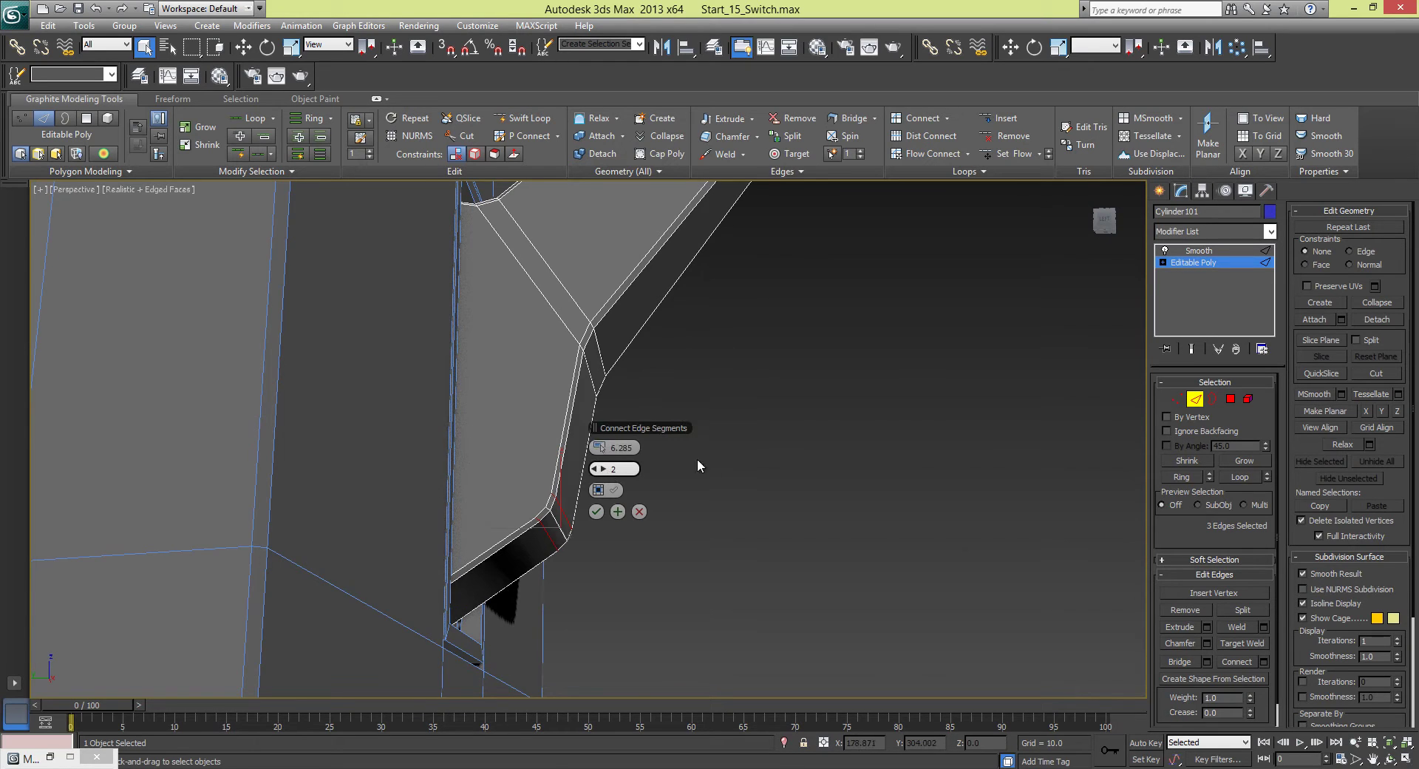
middle_click_drag(698, 459, 651, 476, "alt")
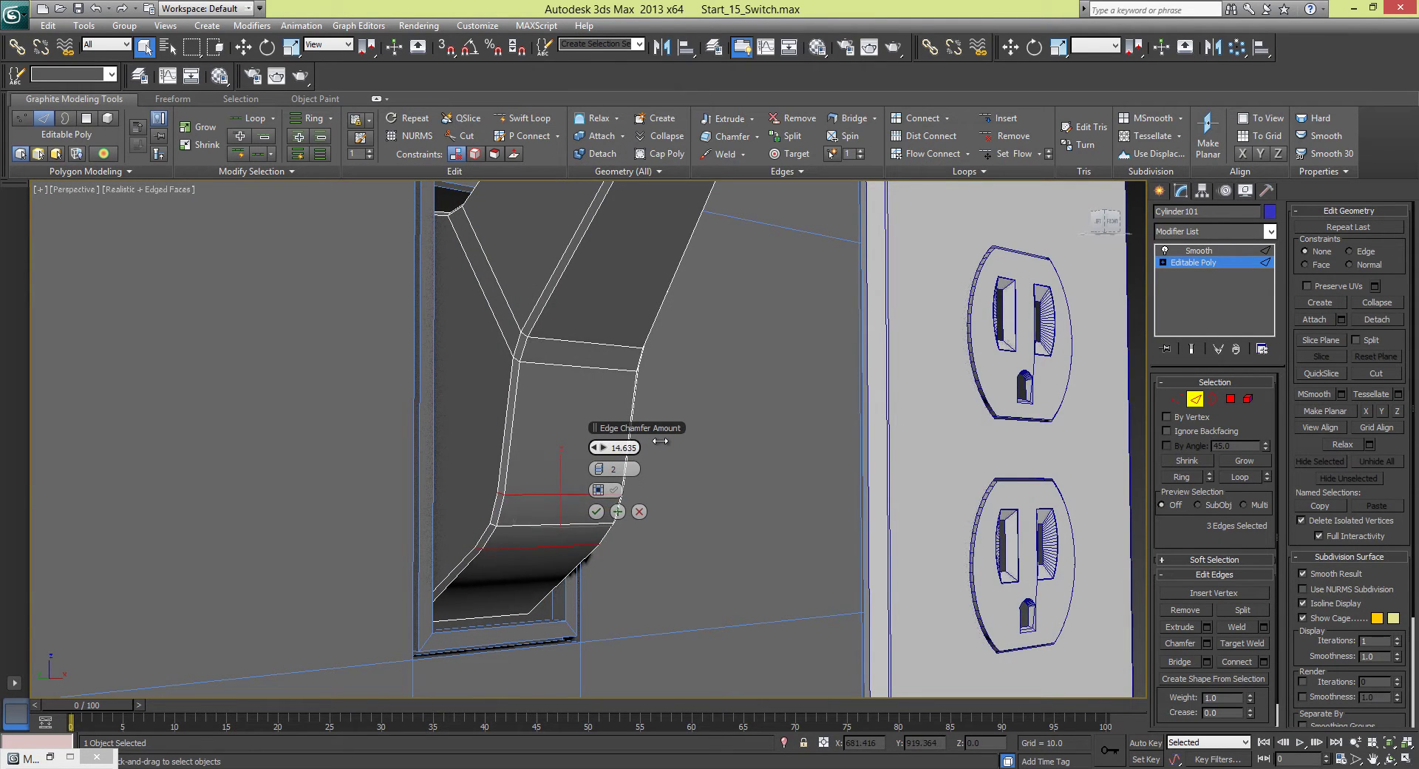
middle_click_drag(647, 451, 702, 443, "alt")
middle_click_drag(594, 510, 671, 462, "alt")
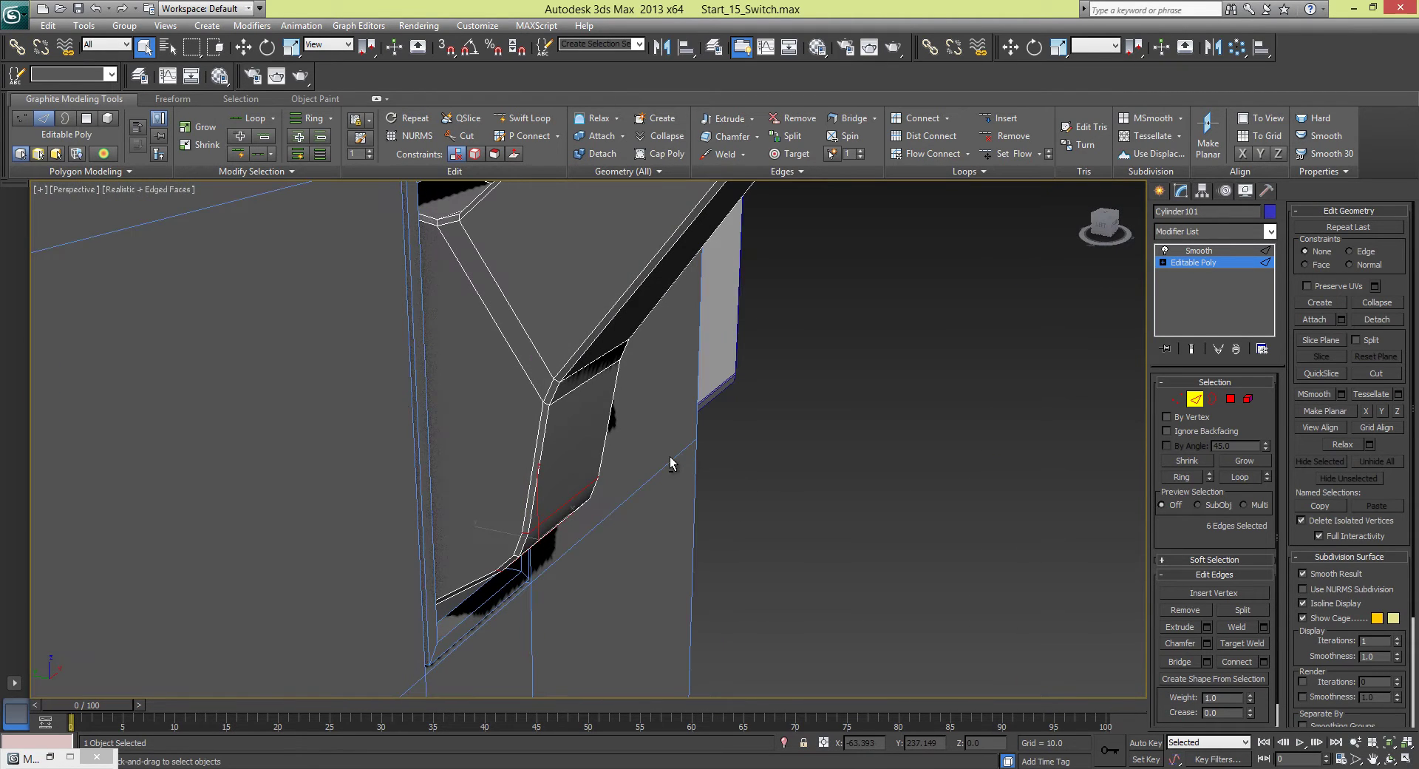
- Leave edge editing, rotate the whole toggle about its X axis so the lever points down, and deselect it
middle_click_drag(766, 455, 1163, 423, "alt")
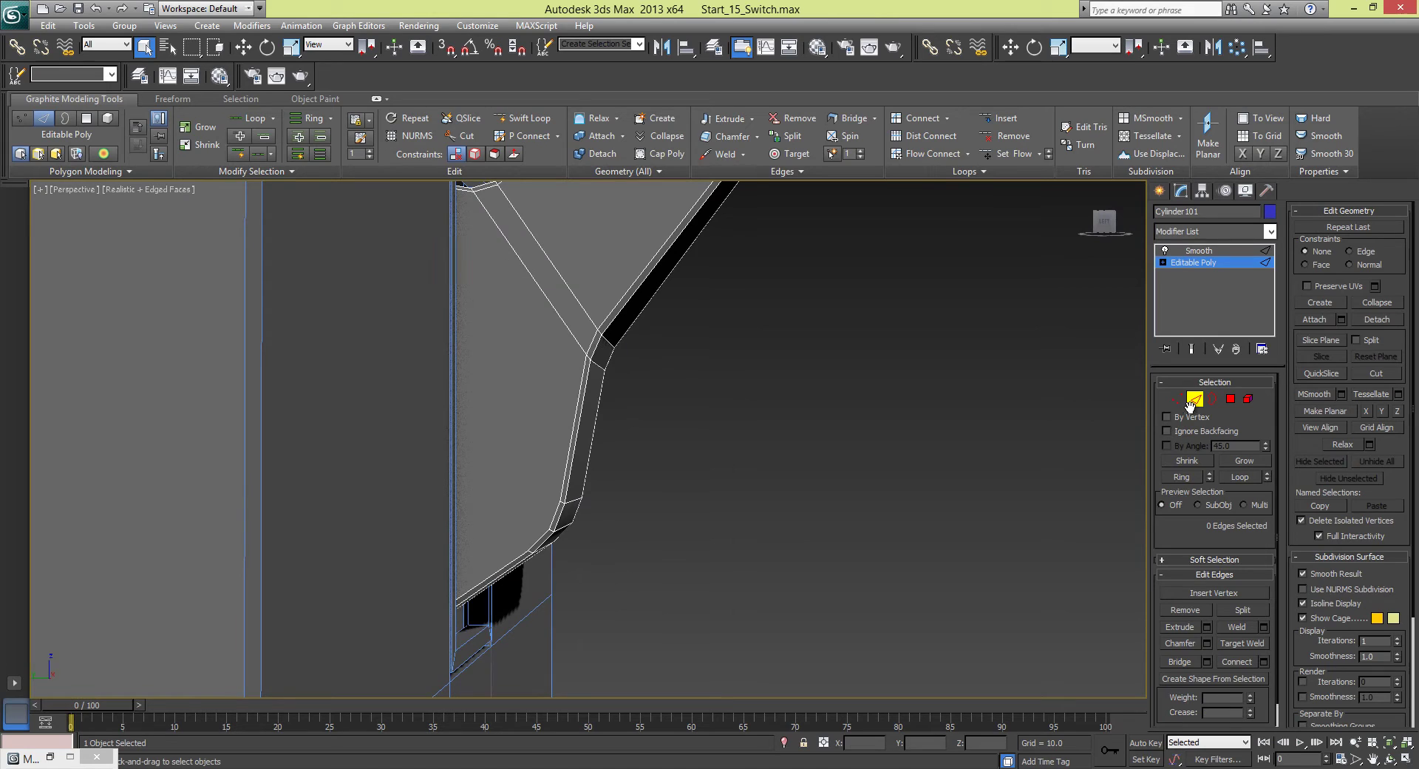
left_click(1195, 399)
key("e")
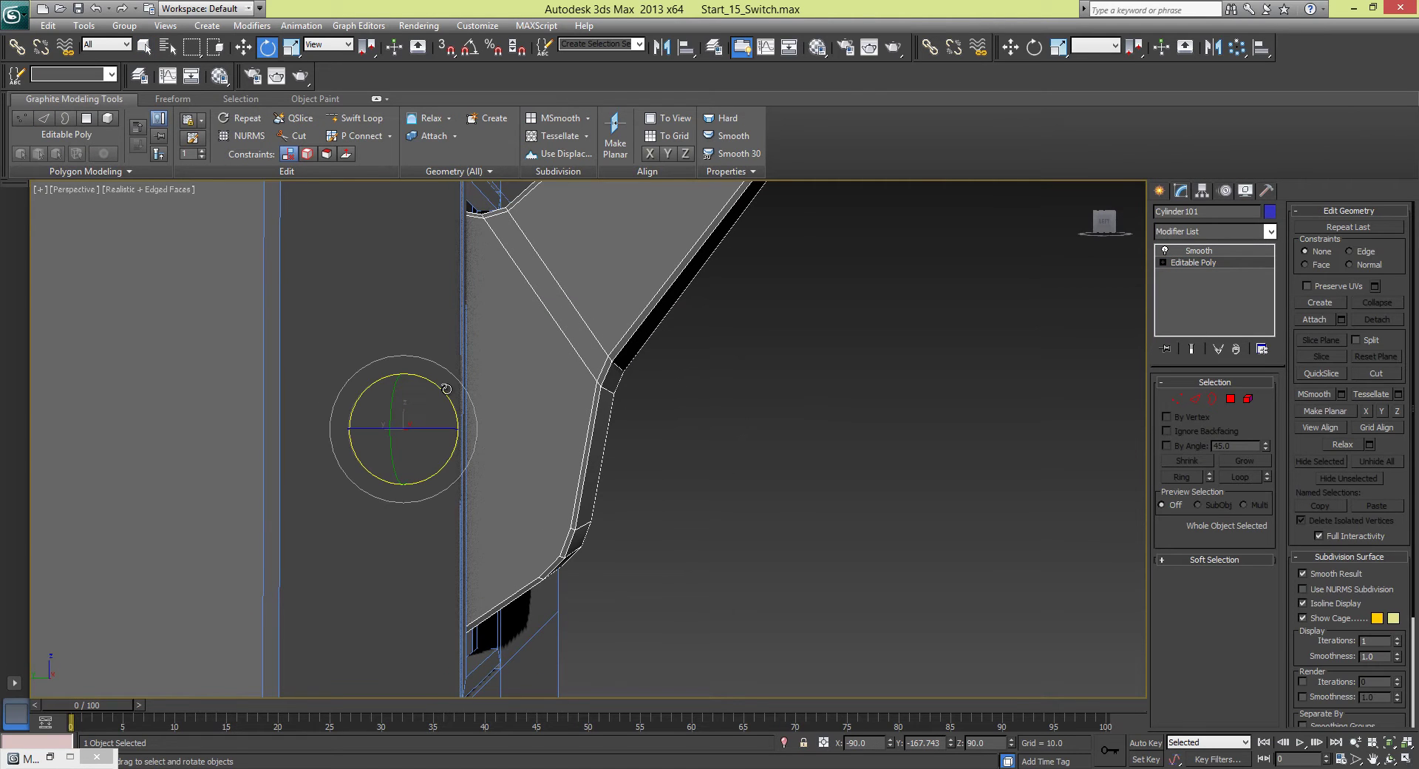
left_click_drag(445, 390, 493, 481)
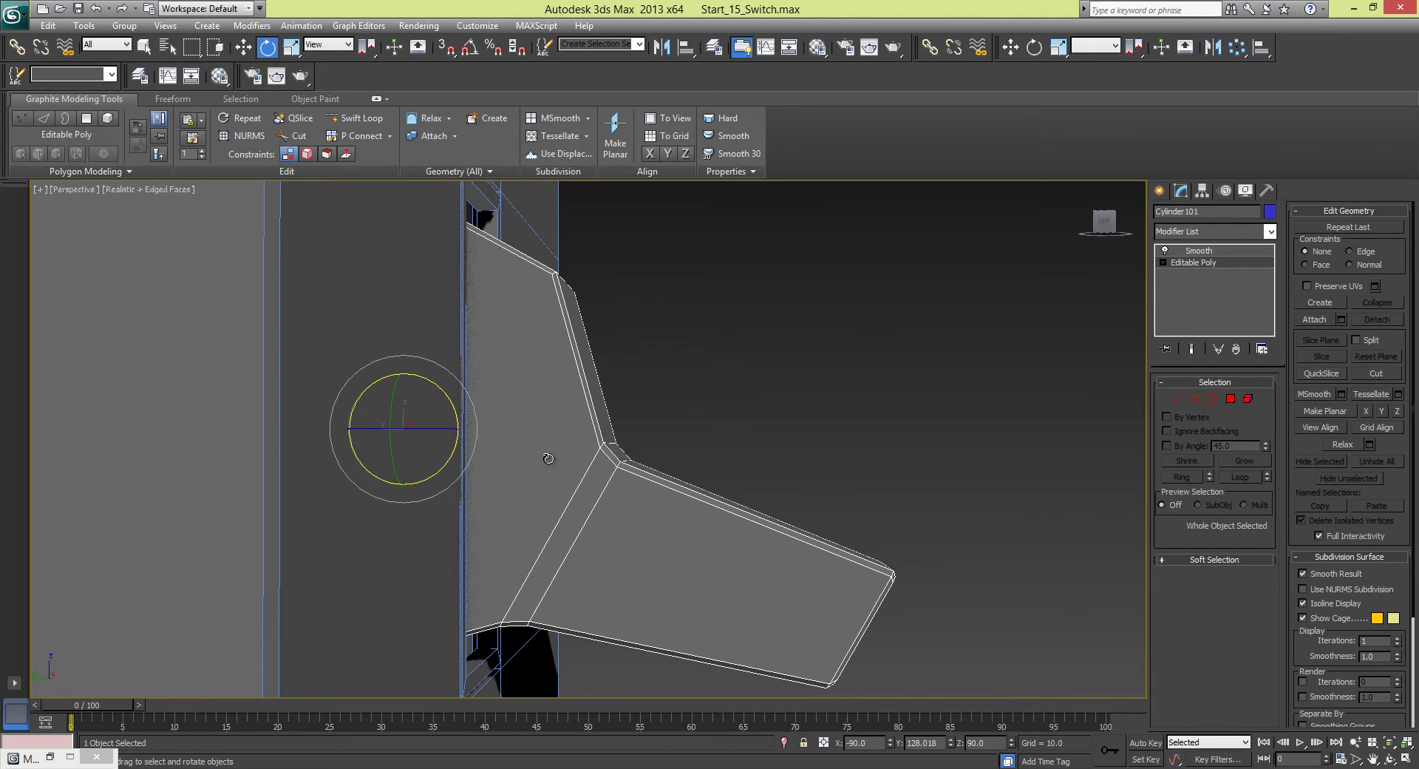
scroll(645, 397, "down", 3)
middle_click_drag(645, 397, 695, 460, "alt")
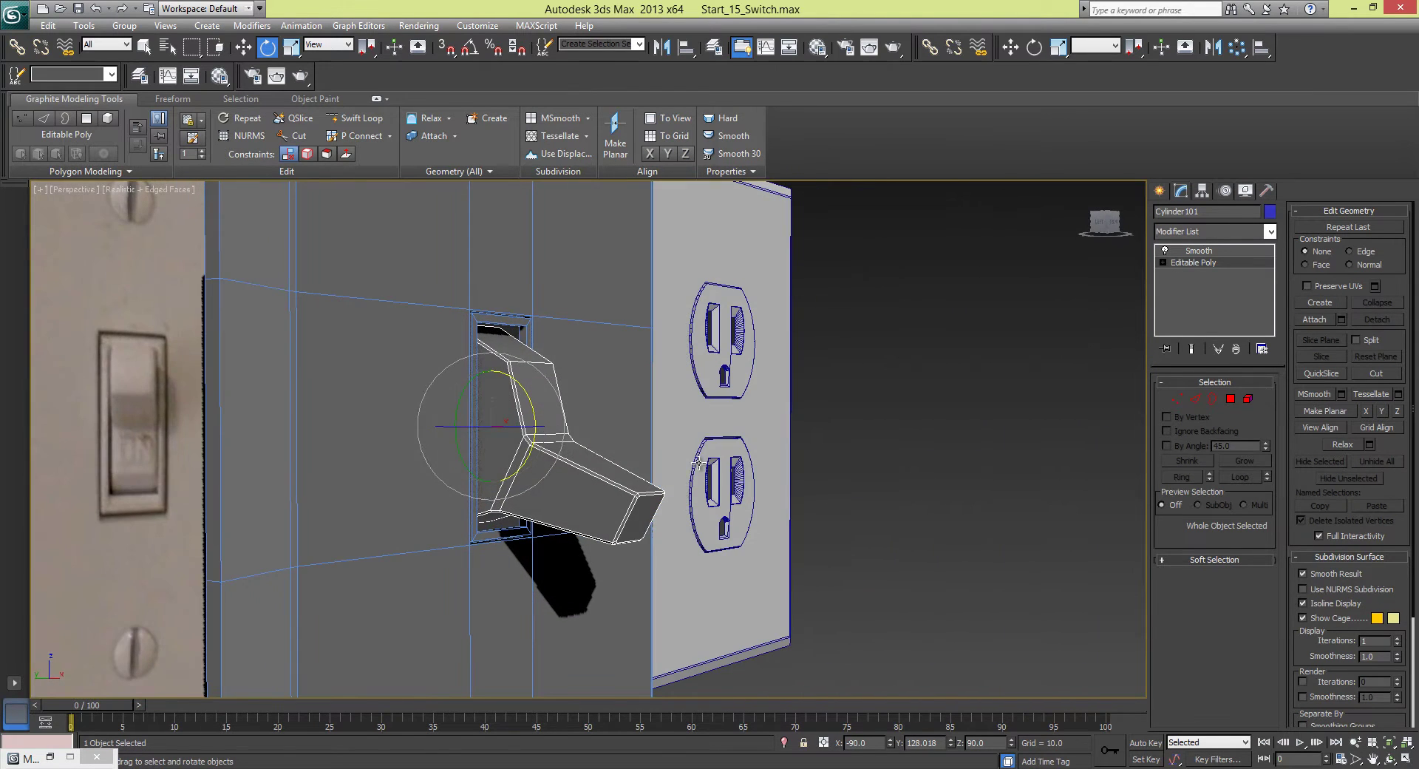
left_click(788, 392)
key("shift+z")
- Chamfer the edge loop across the toggle's upper outer bend by 12.438 with two segments
left_click(566, 419)
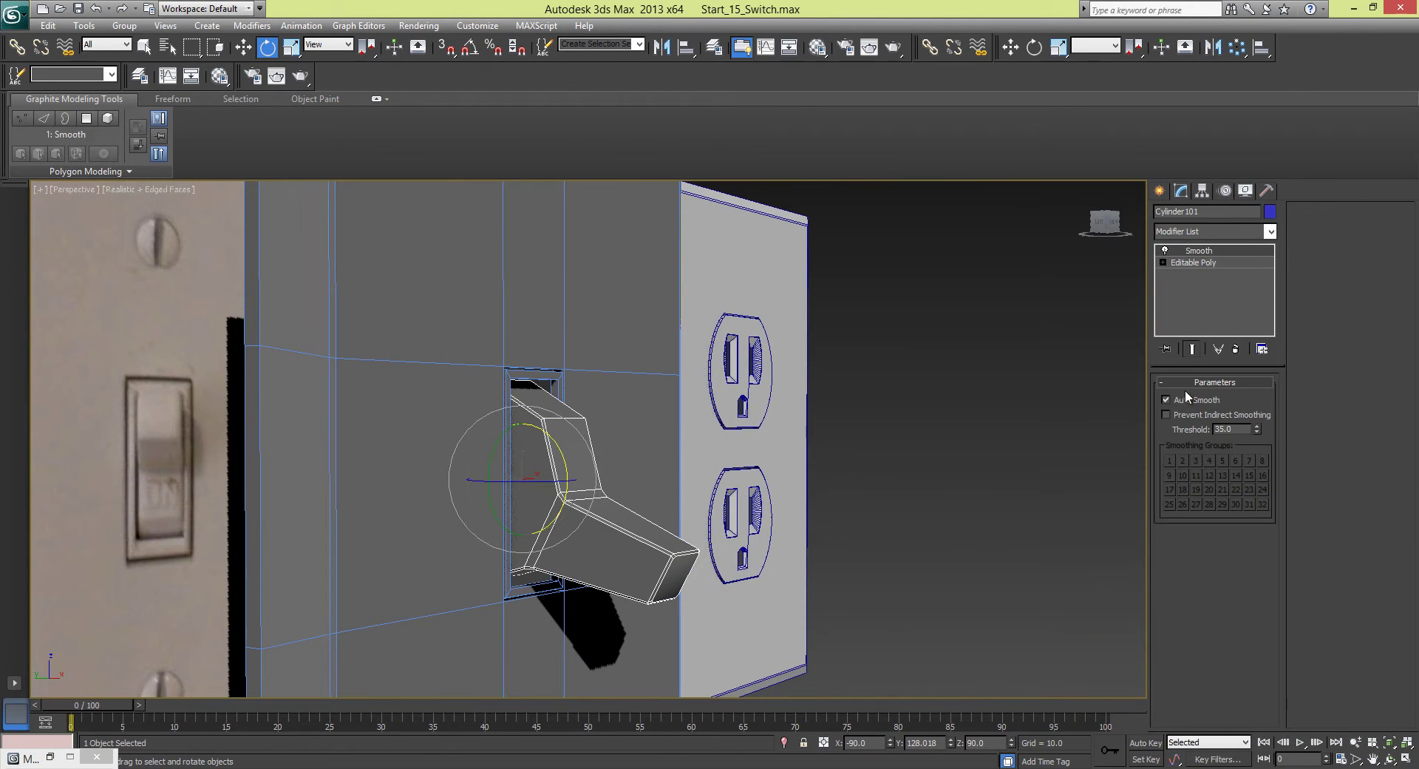
left_click(1163, 262)
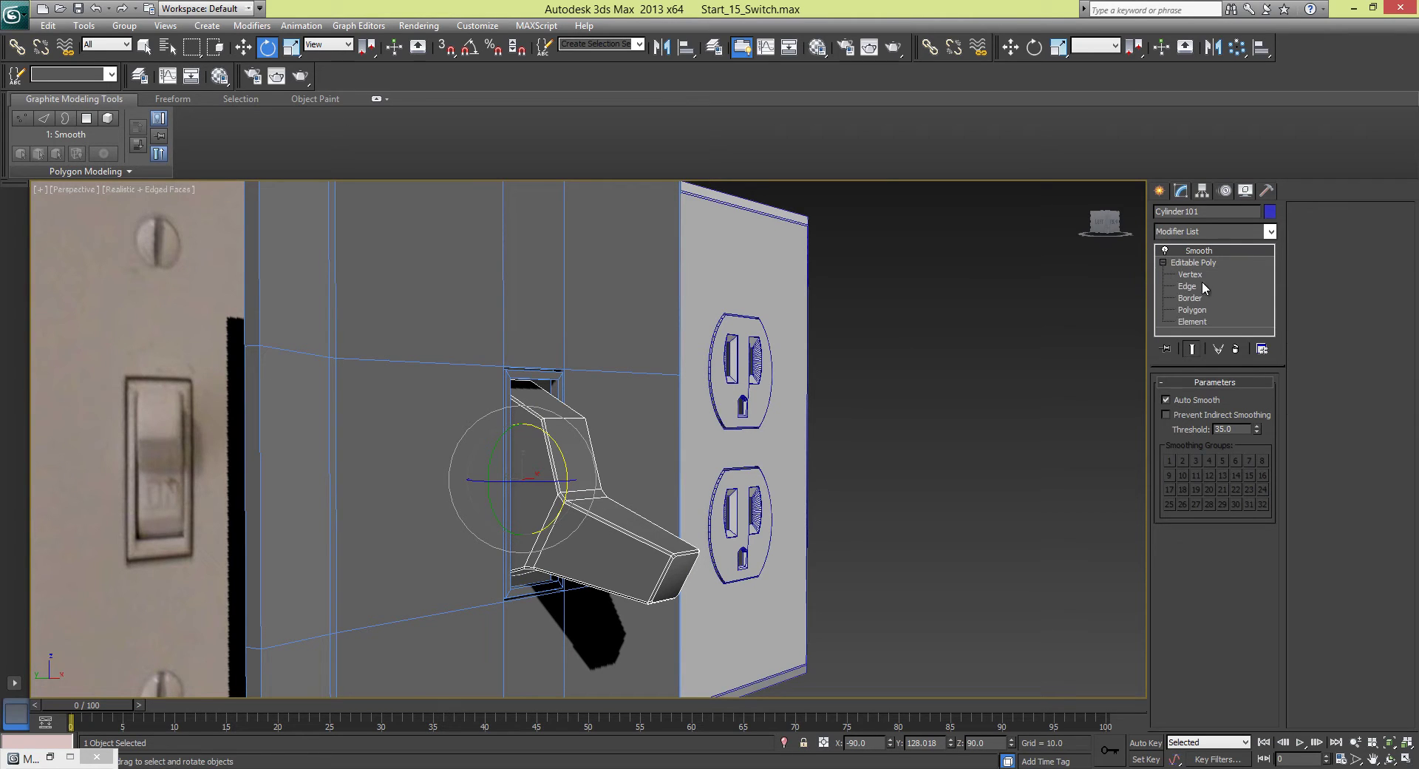
left_click(1196, 285)
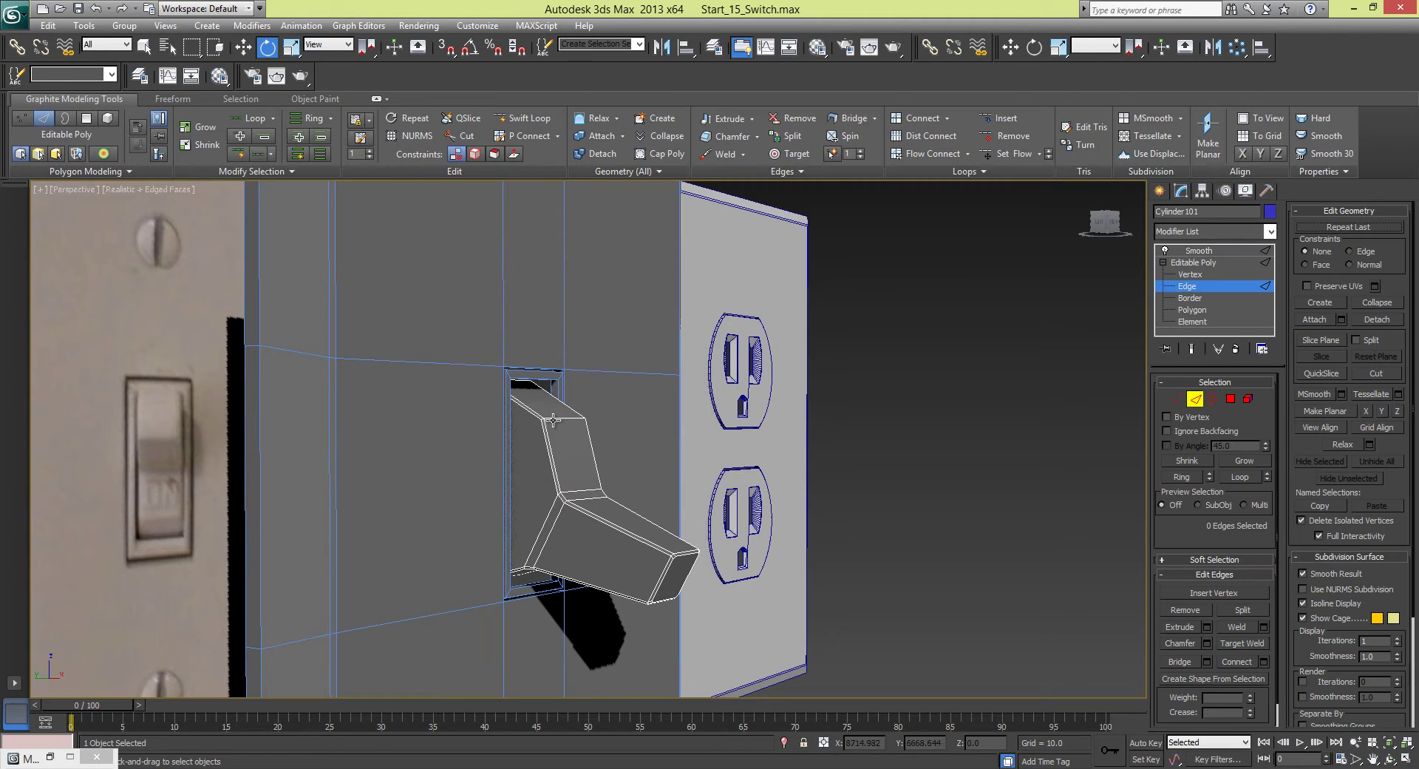
left_click(1240, 477)
key("w")
scroll(761, 405, "up", 6)
middle_click_drag(766, 420, 794, 346)
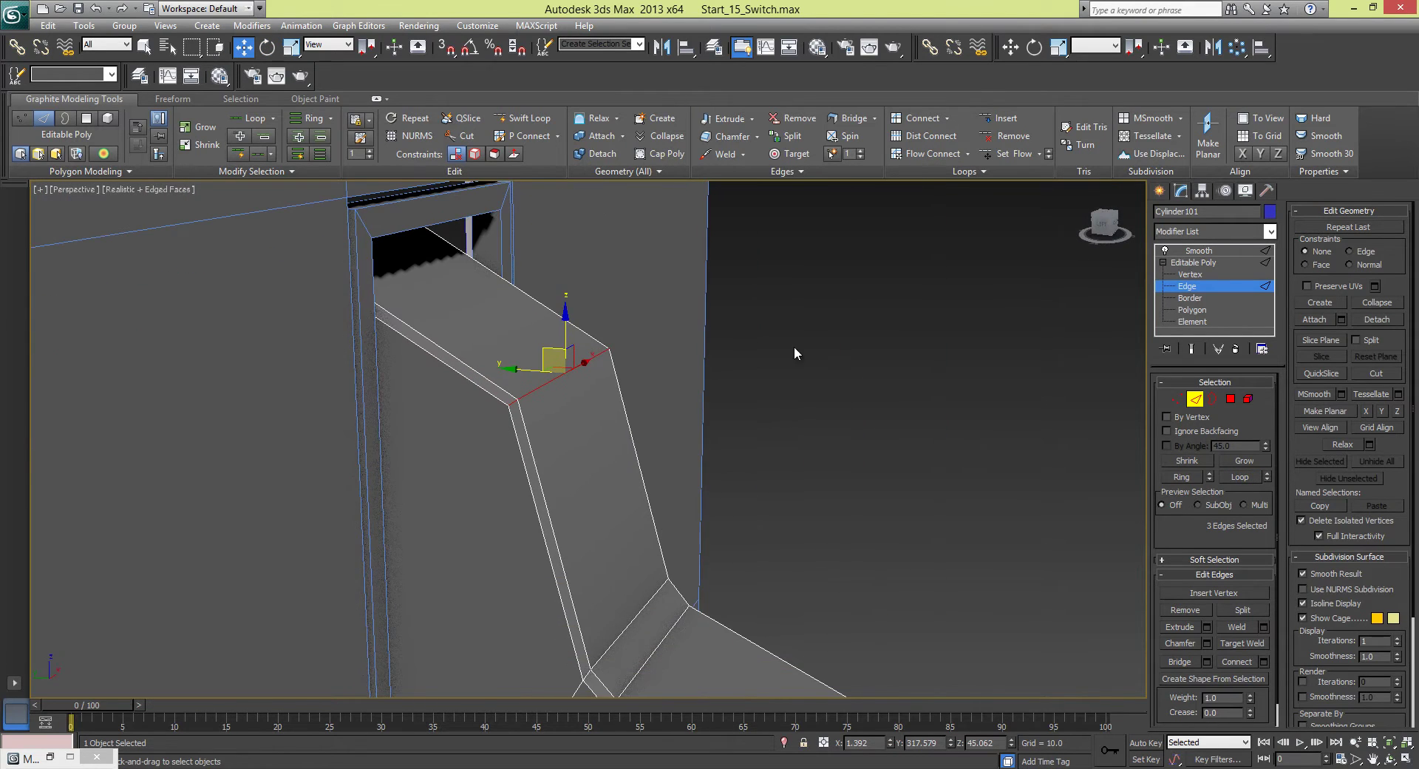
left_click(1207, 640)
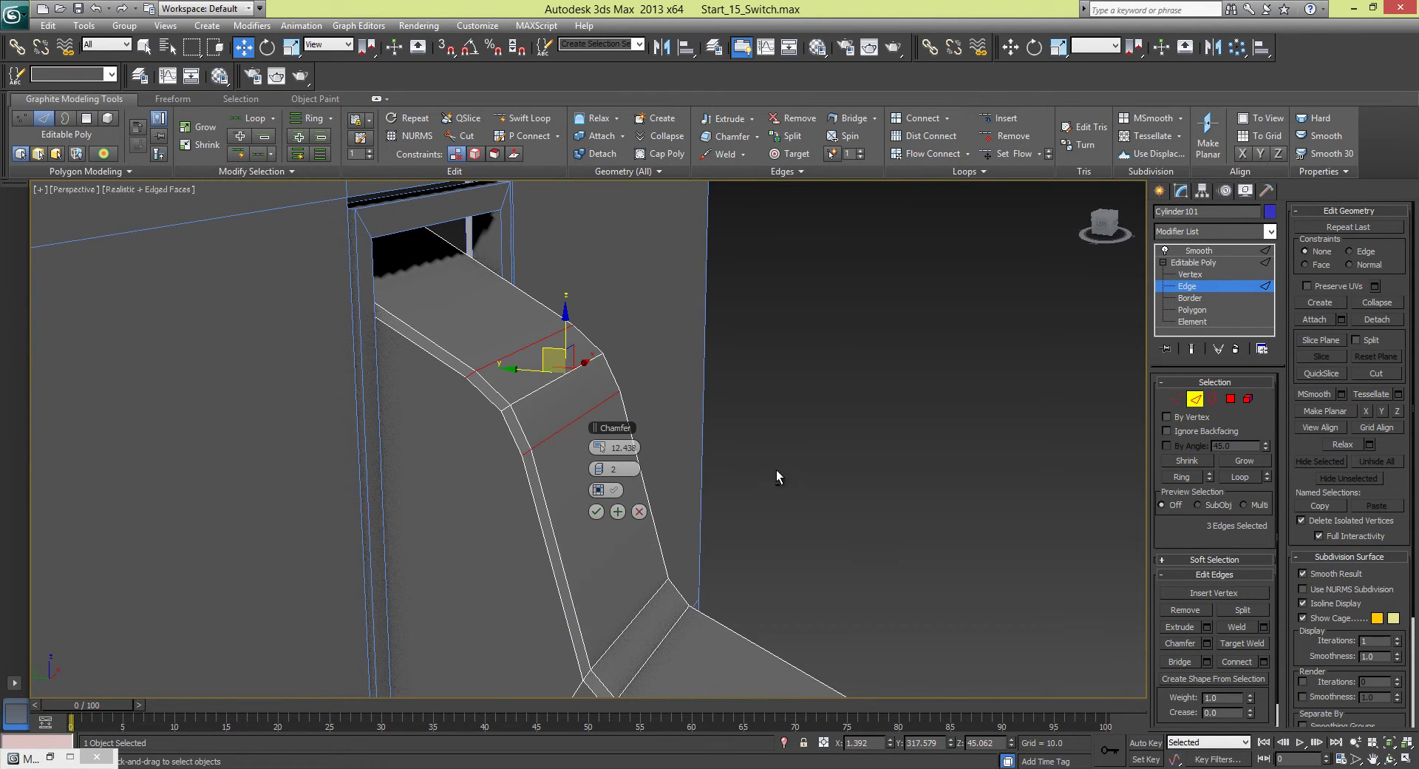
middle_click_drag(777, 470, 697, 428, "alt")
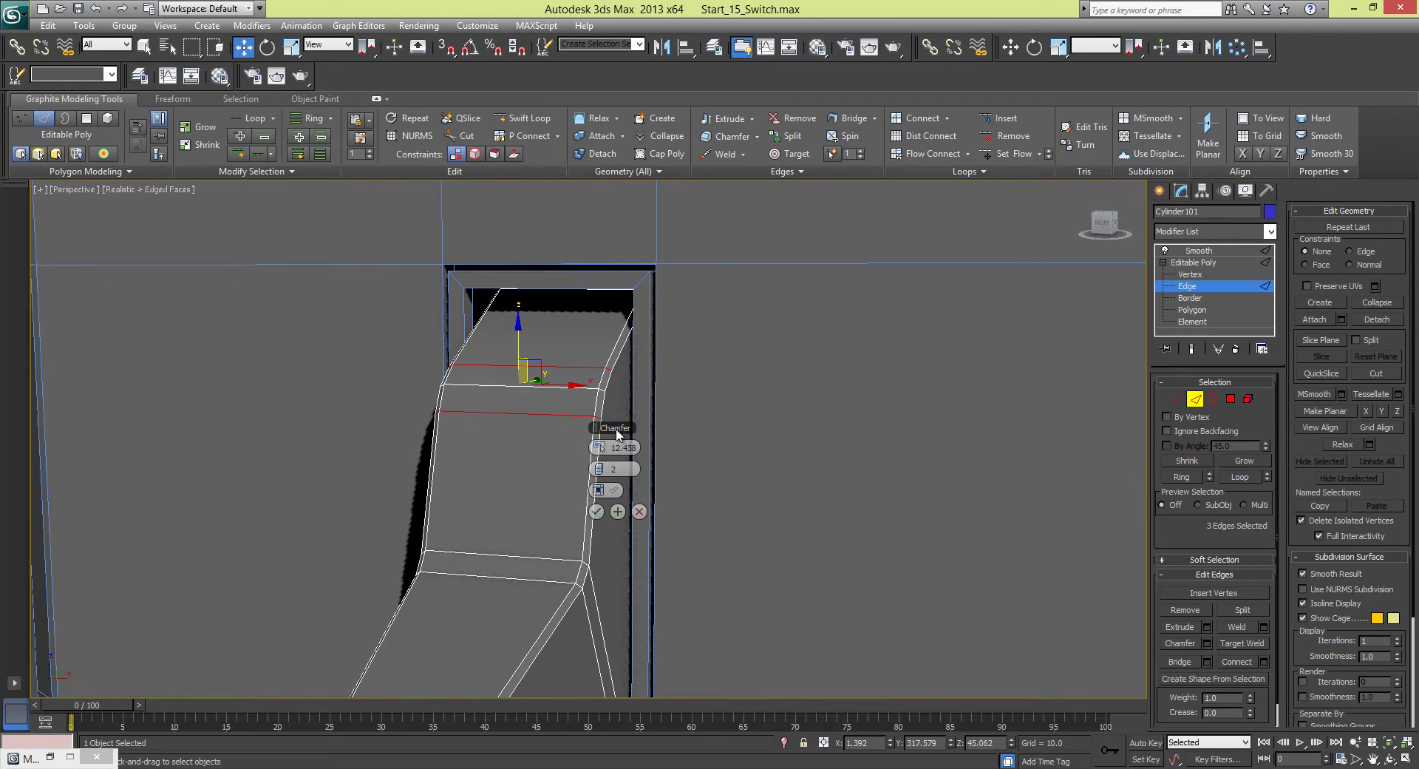
left_click(596, 512)
middle_click_drag(596, 511, 942, 479, "alt")
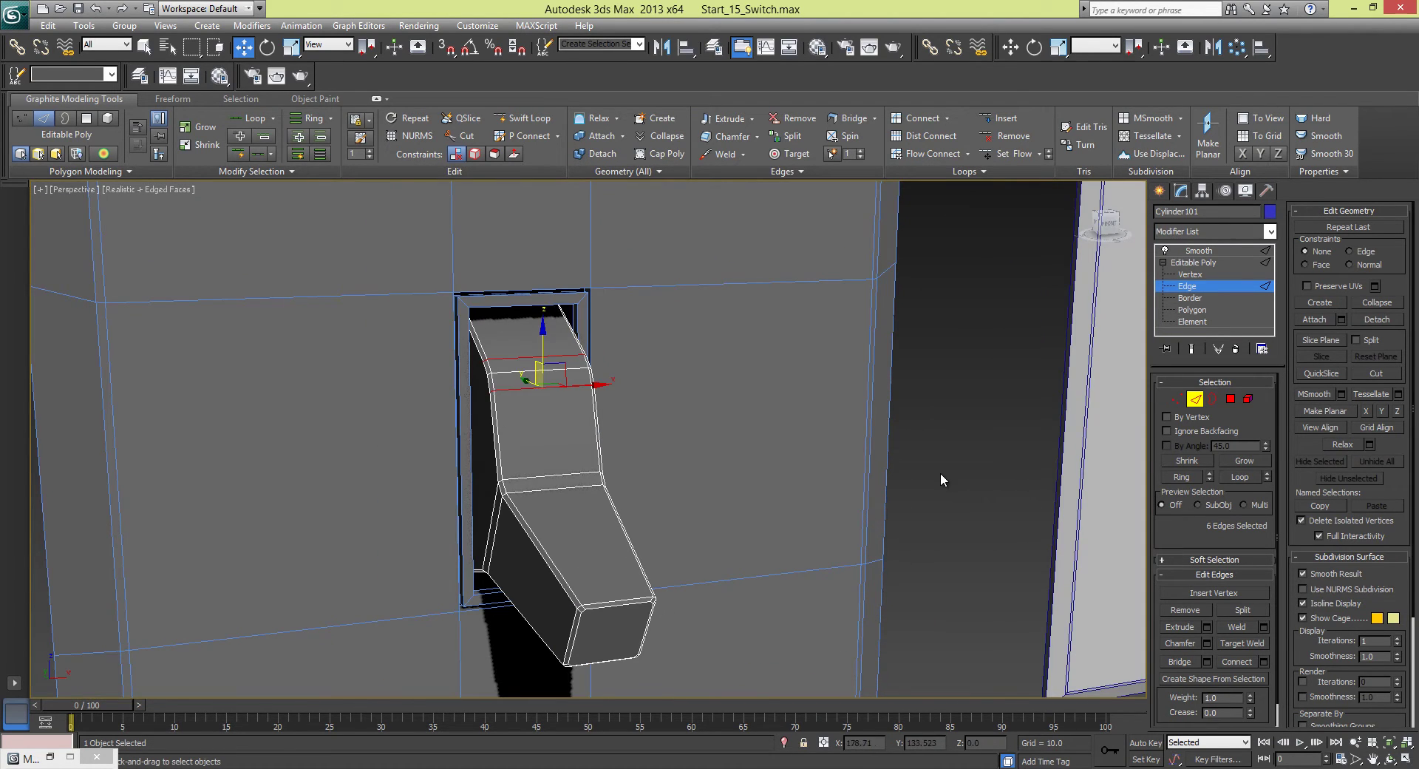
- Exit the toggle's edge editing, turn off Edged Faces in the perspective view, and deselect the toggle
left_click(1195, 400)
left_click(929, 427)
middle_click_drag(833, 421, 884, 397, "alt")
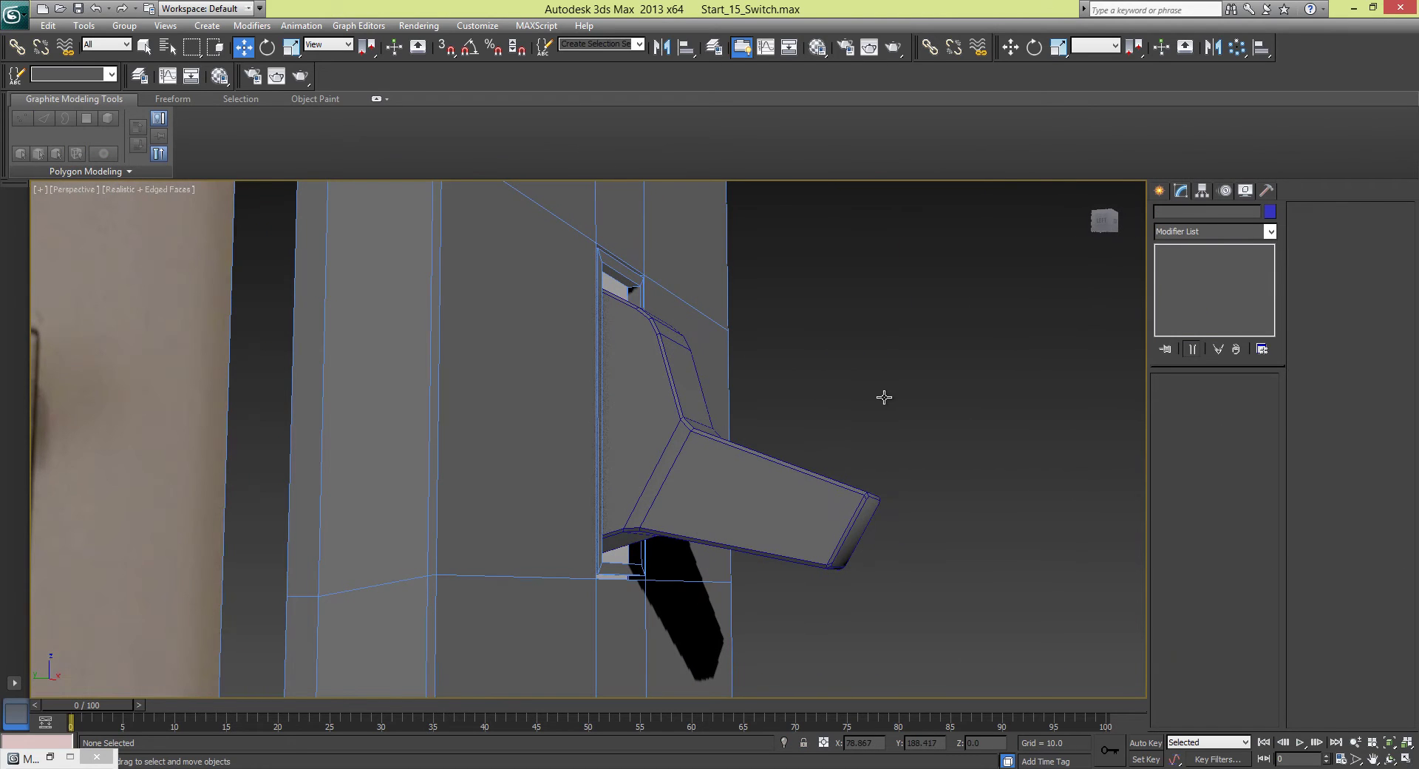
left_click(680, 401)
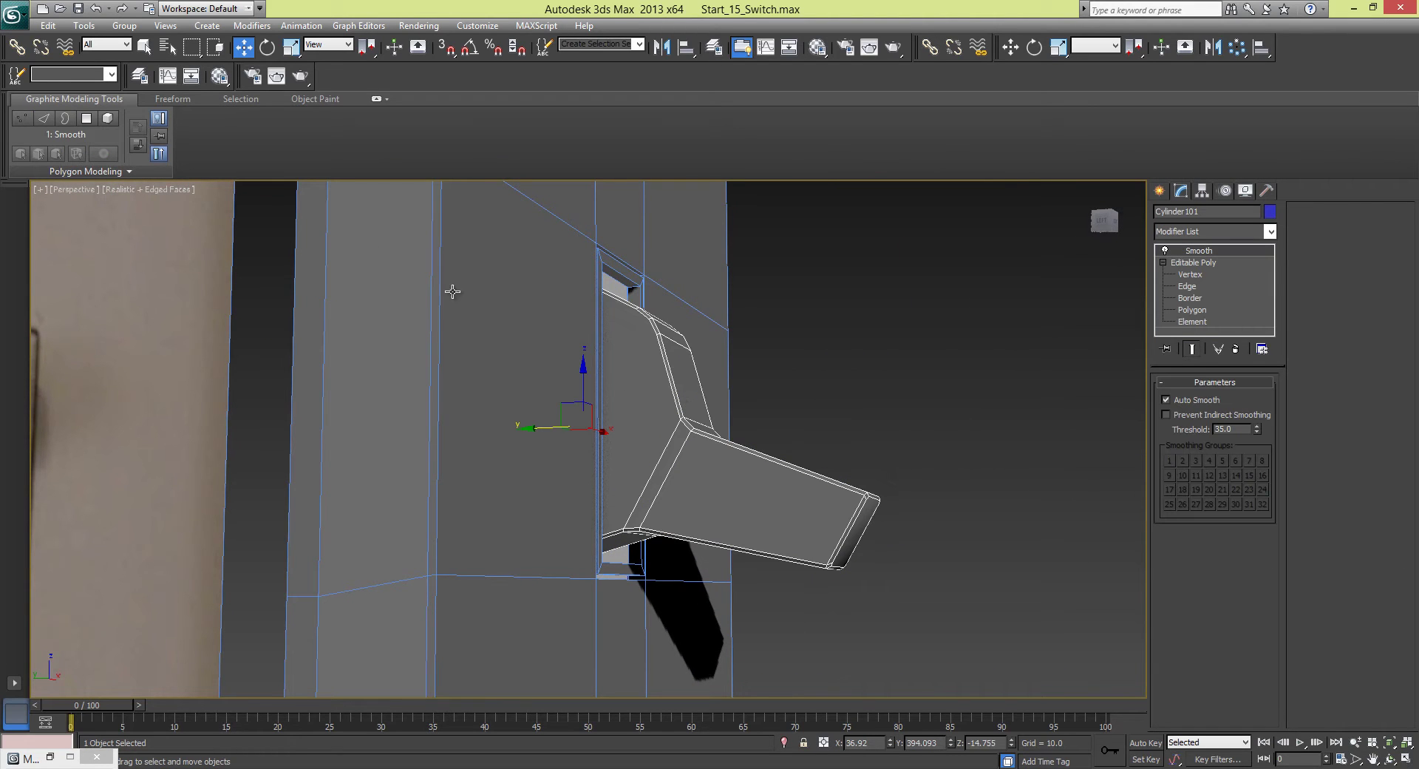
left_click(172, 192)
left_click(222, 254)
mouse_move(846, 412)
middle_mouse_down("alt")
mouse_move(769, 427)
mouse_move(659, 416)
mouse_move(826, 420)
middle_mouse_up("alt")
scroll(826, 420, "down", 5)
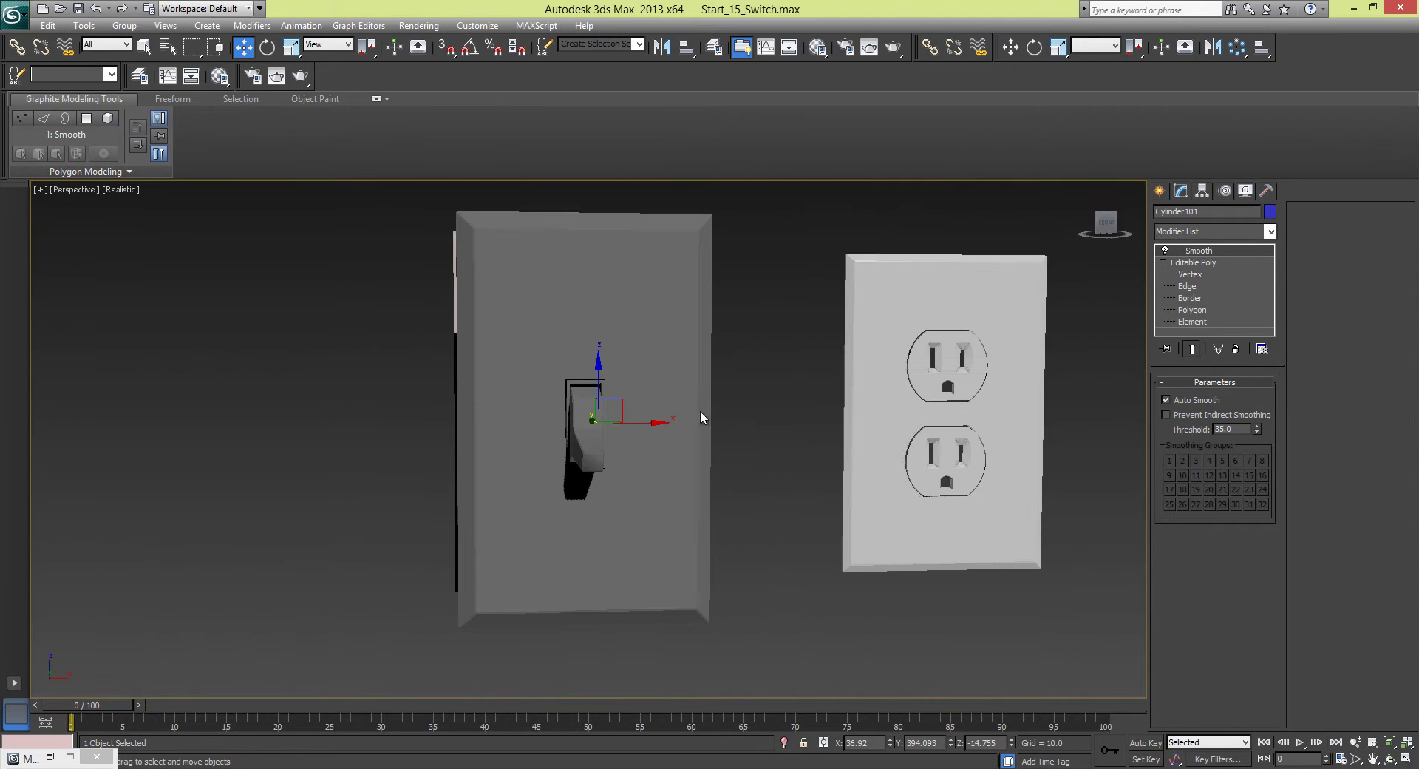
middle_click_drag(702, 414, 762, 417, "alt")
left_click(761, 417)
- Rotate the toggle about its X axis so the lever points up
mouse_move(664, 389)
middle_mouse_down("alt")
mouse_move(675, 355)
mouse_move(591, 365)
mouse_move(652, 377)
middle_mouse_up("alt")
scroll(652, 377, "up", 2)
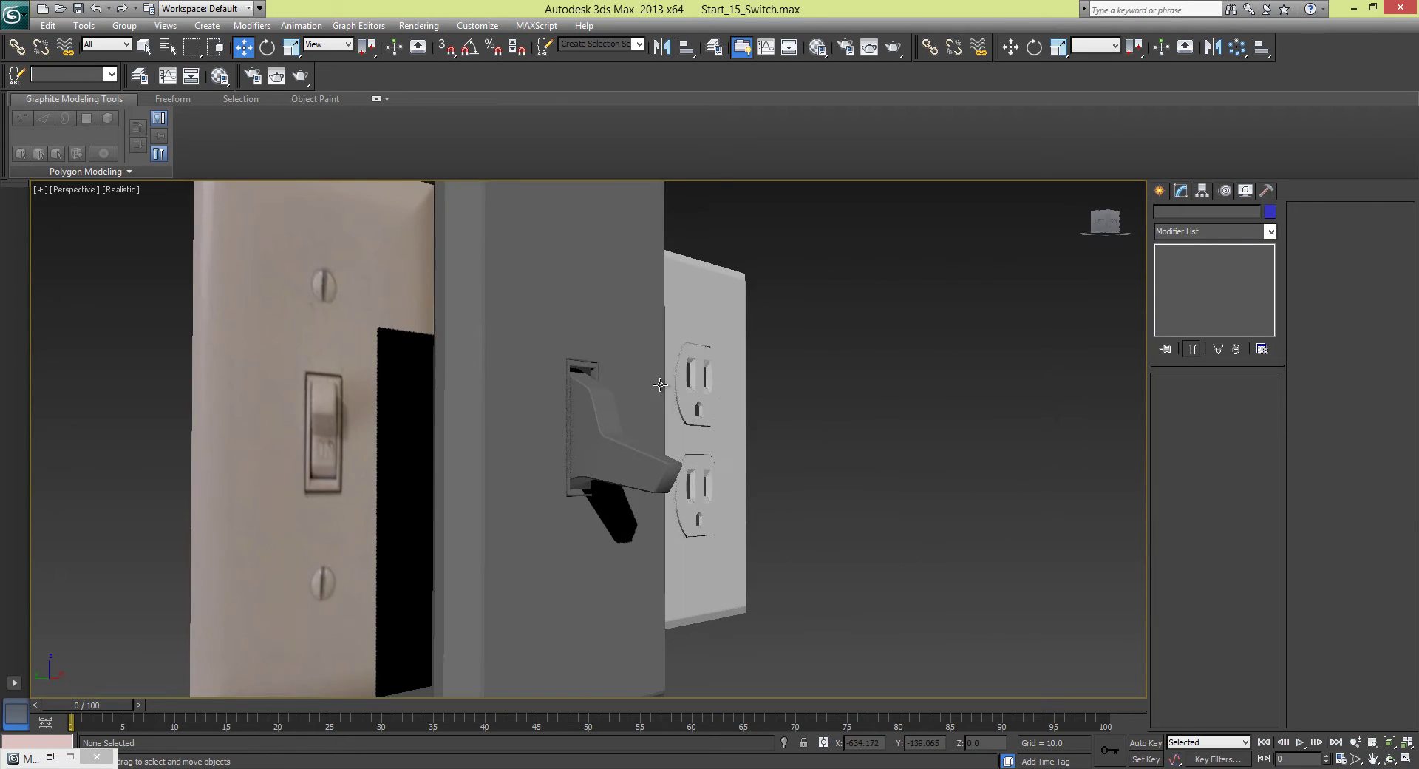
scroll(599, 400, "up", 2)
left_click(599, 400)
key("e")
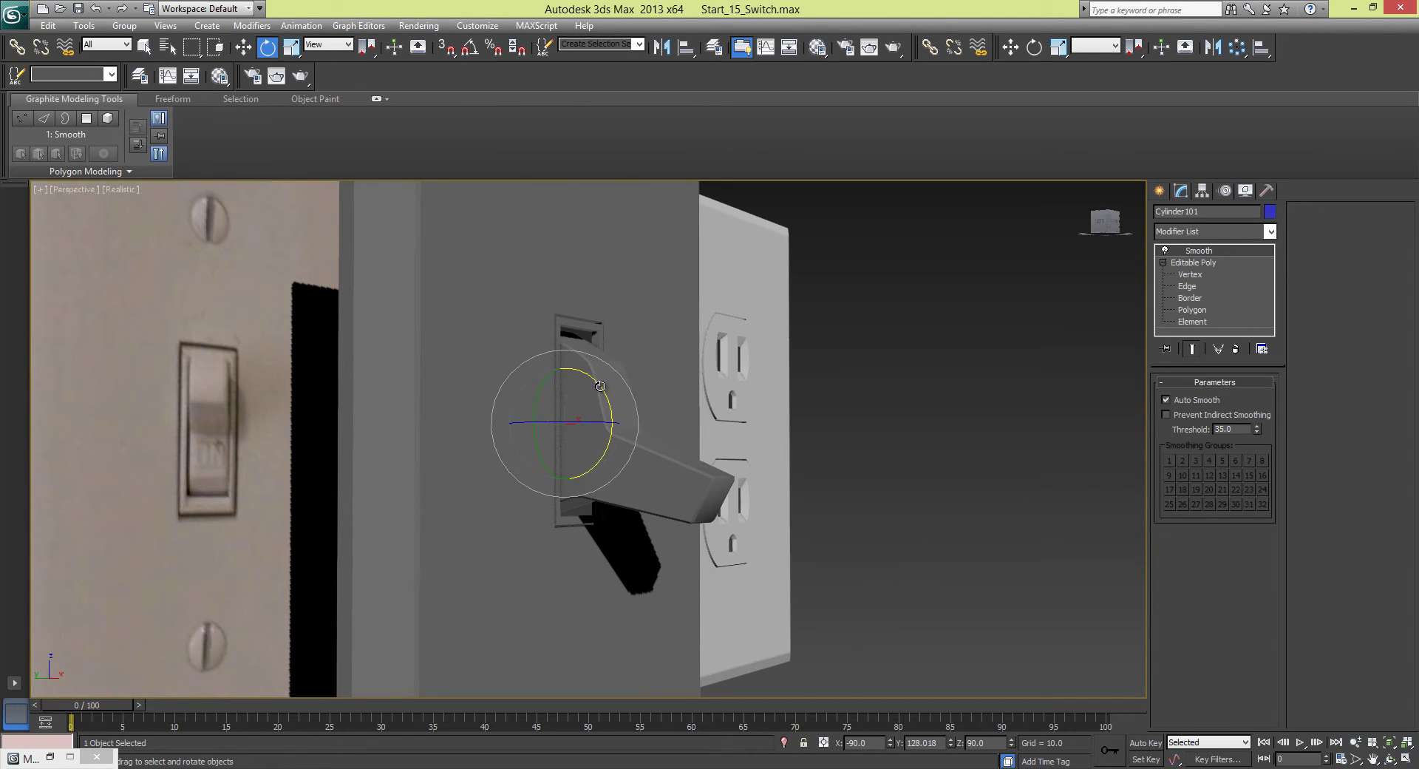
left_click_drag(600, 386, 566, 302)
- Push the toggle about 19.4 units along Y into the plate, lower it slightly, and deselect it
middle_click_drag(708, 364, 624, 402, "alt")
key("w")
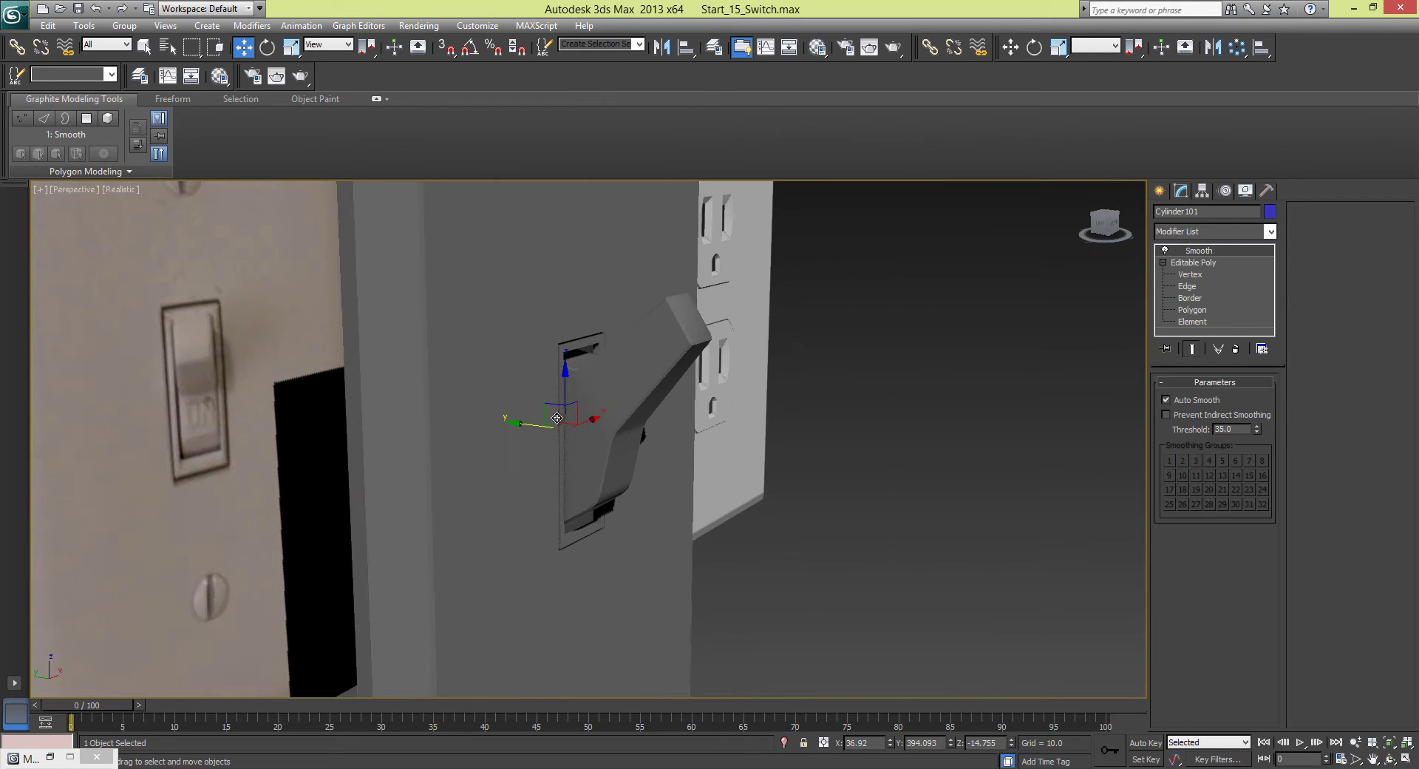
left_click_drag(508, 424, 499, 425)
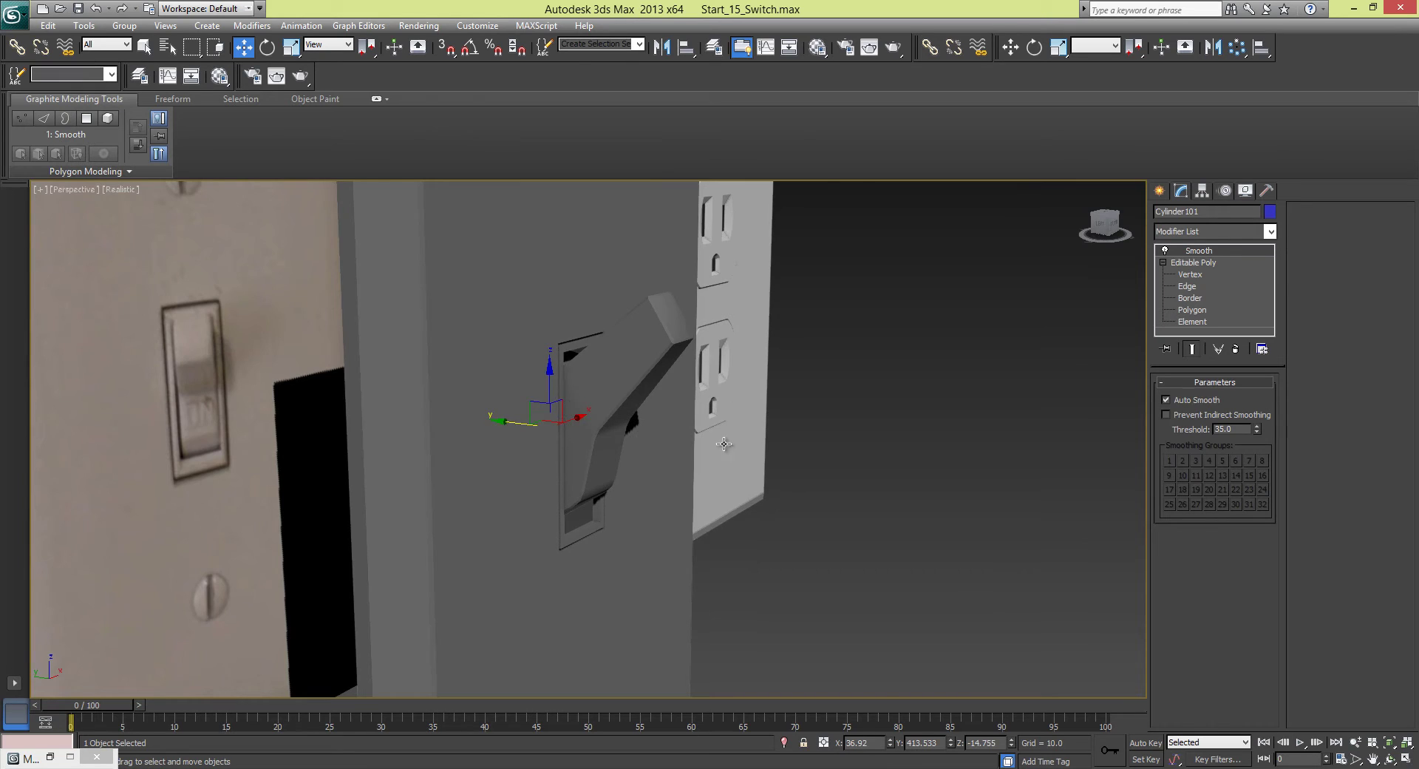
middle_click_drag(724, 444, 561, 398, "alt")
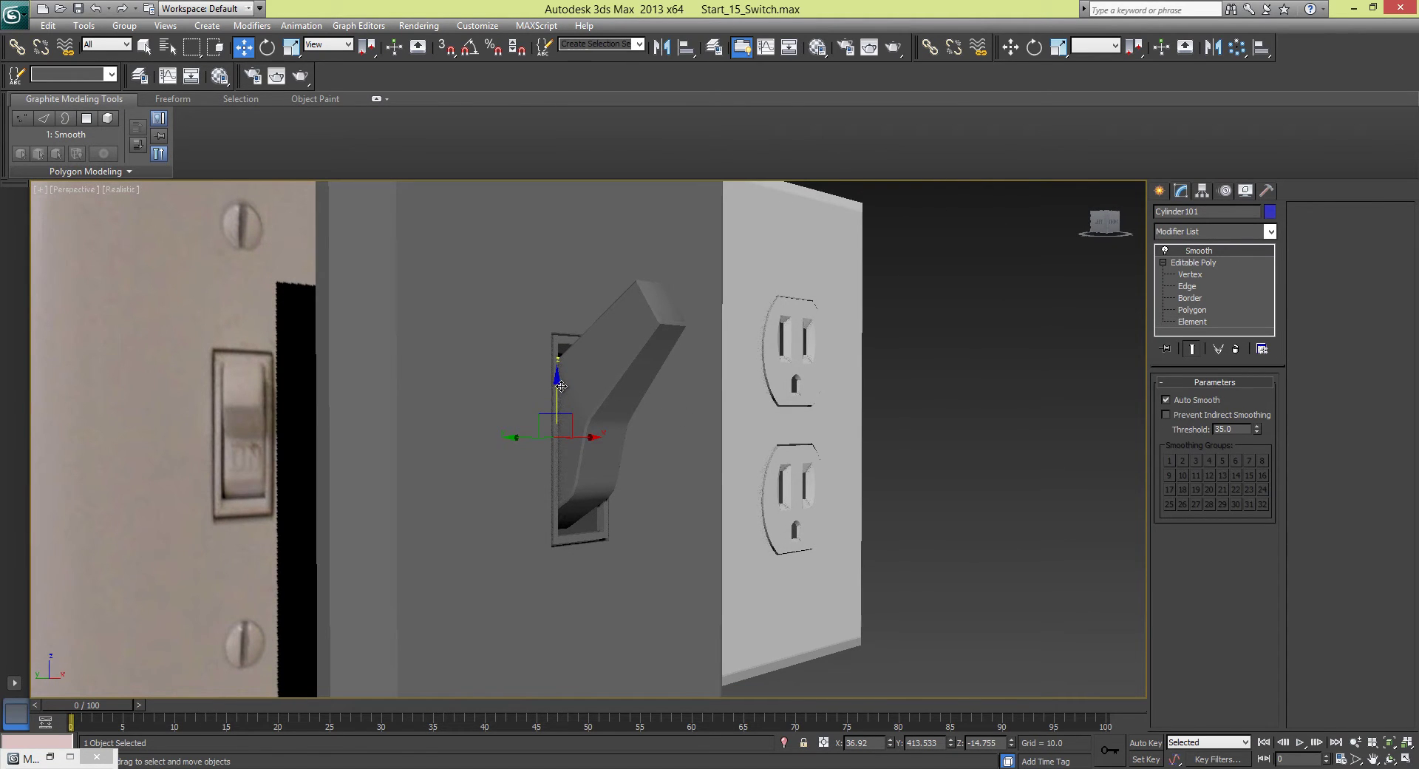
left_click_drag(561, 386, 561, 388)
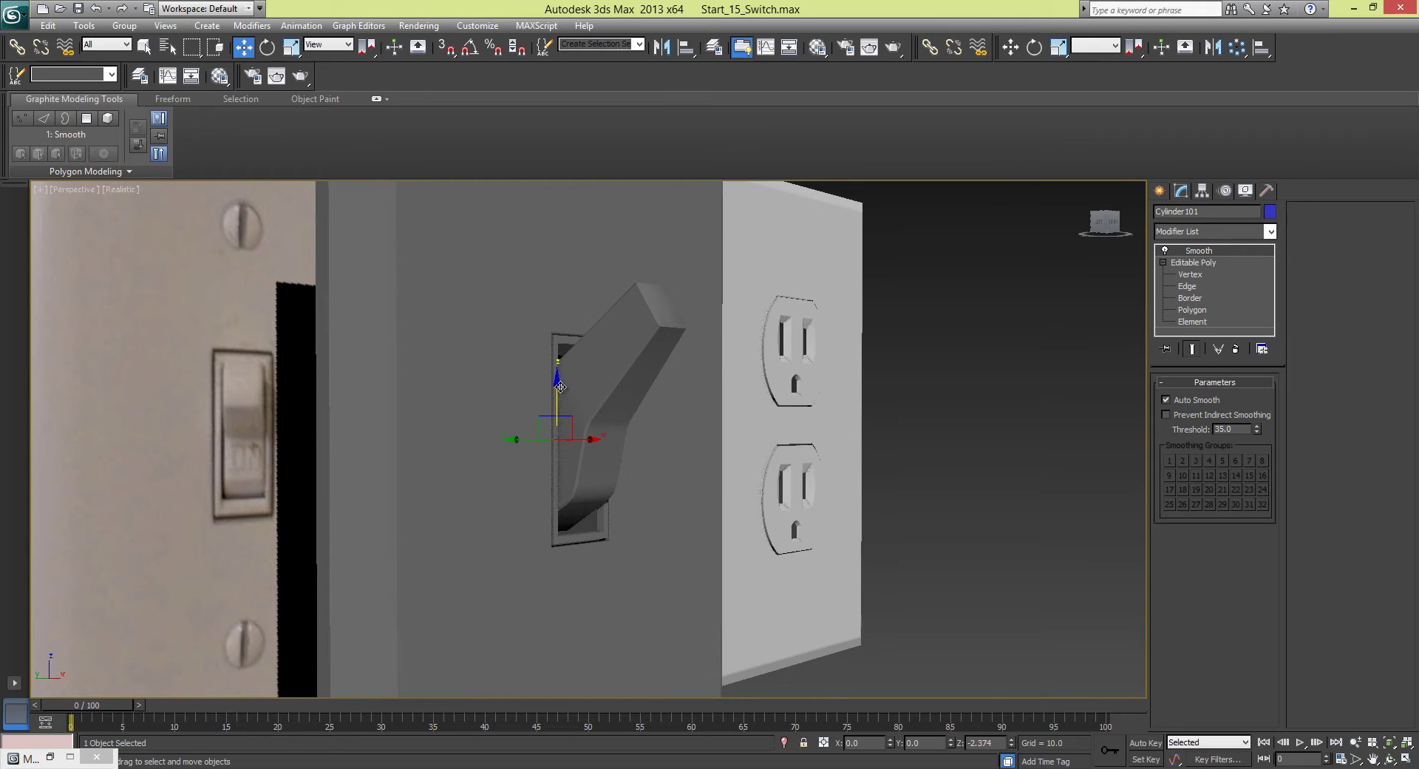
mouse_move(803, 403)
middle_mouse_down("alt")
mouse_move(569, 420)
mouse_move(650, 406)
mouse_move(830, 431)
mouse_move(823, 421)
middle_mouse_up("alt")
left_click(774, 412)
- Try rotating the repositioned toggle about its X axis so the lever points down
scroll(803, 425, "up", 6)
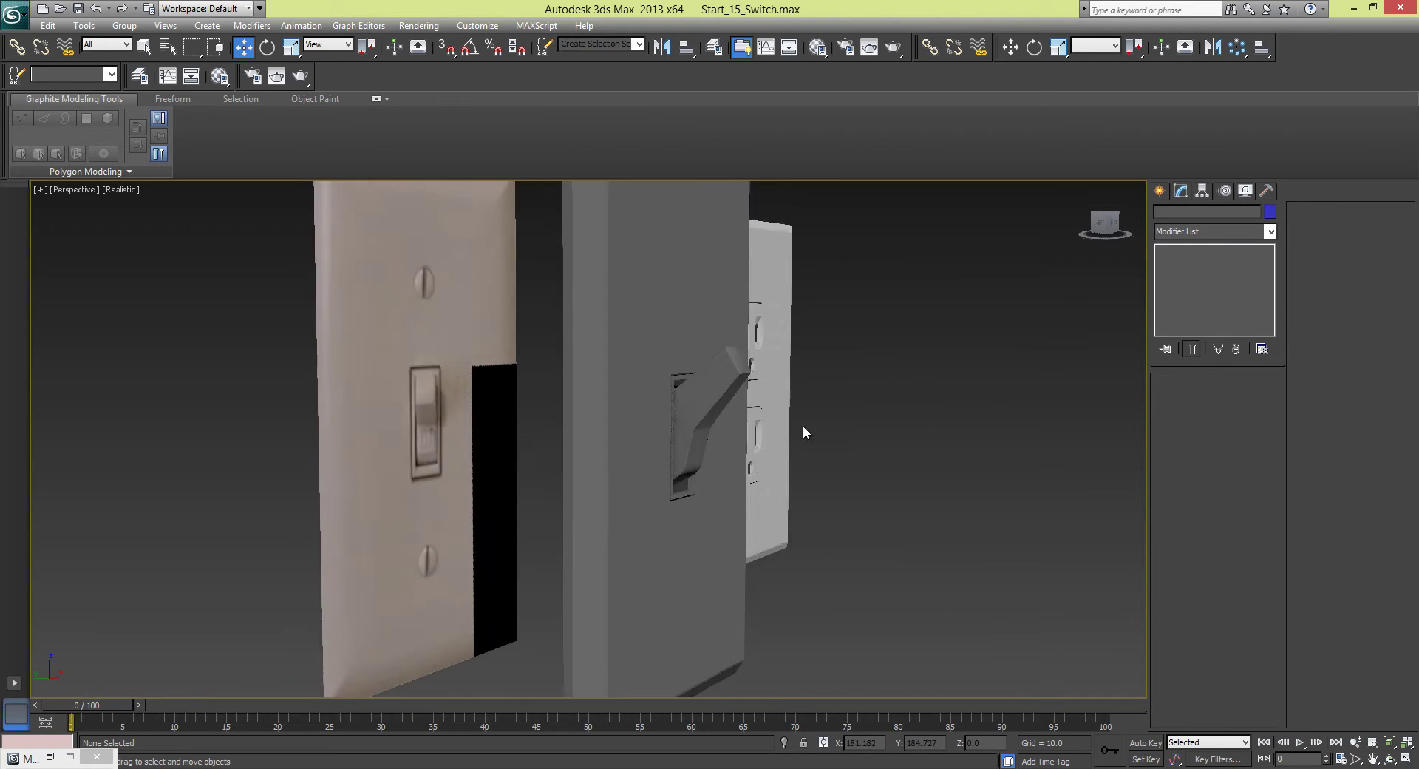
left_click(754, 423)
key("e")
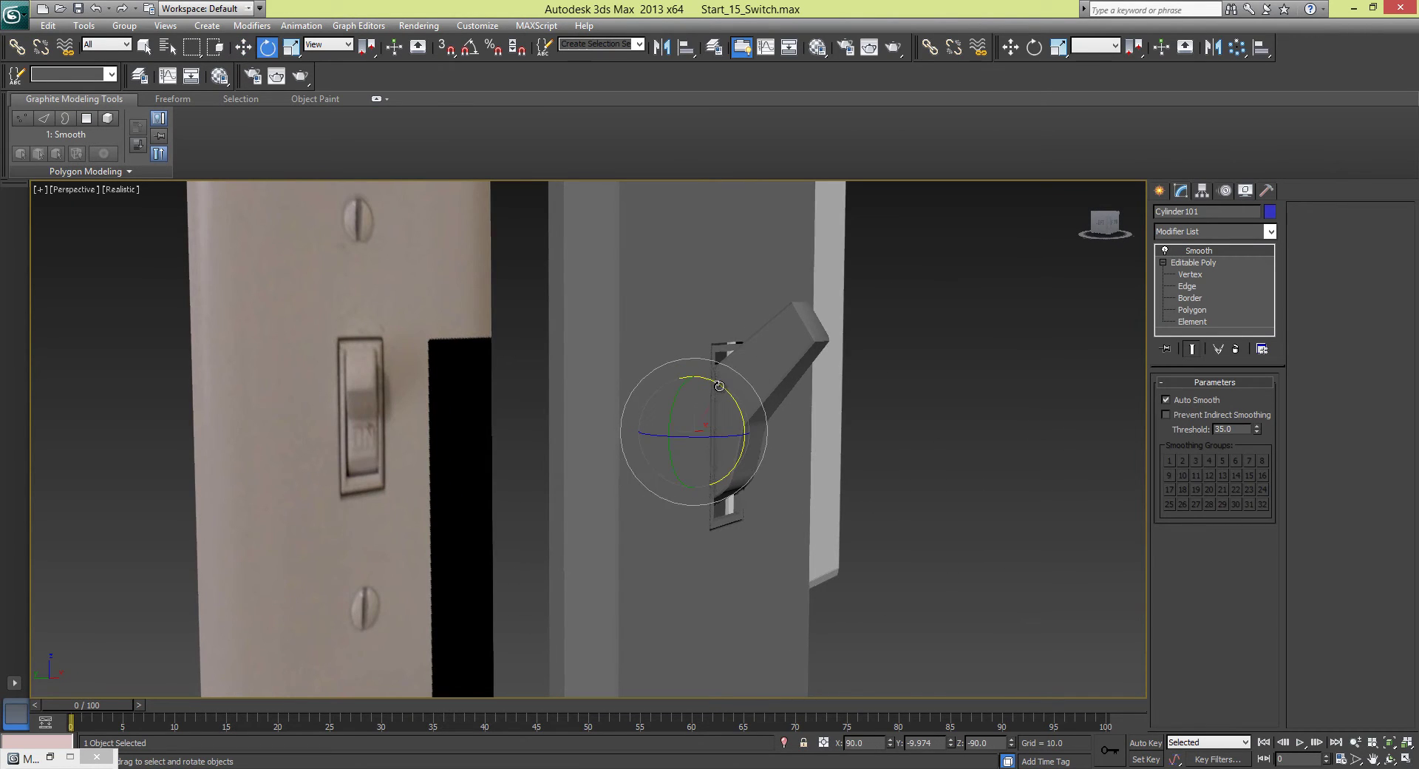
left_click_drag(720, 385, 773, 487)
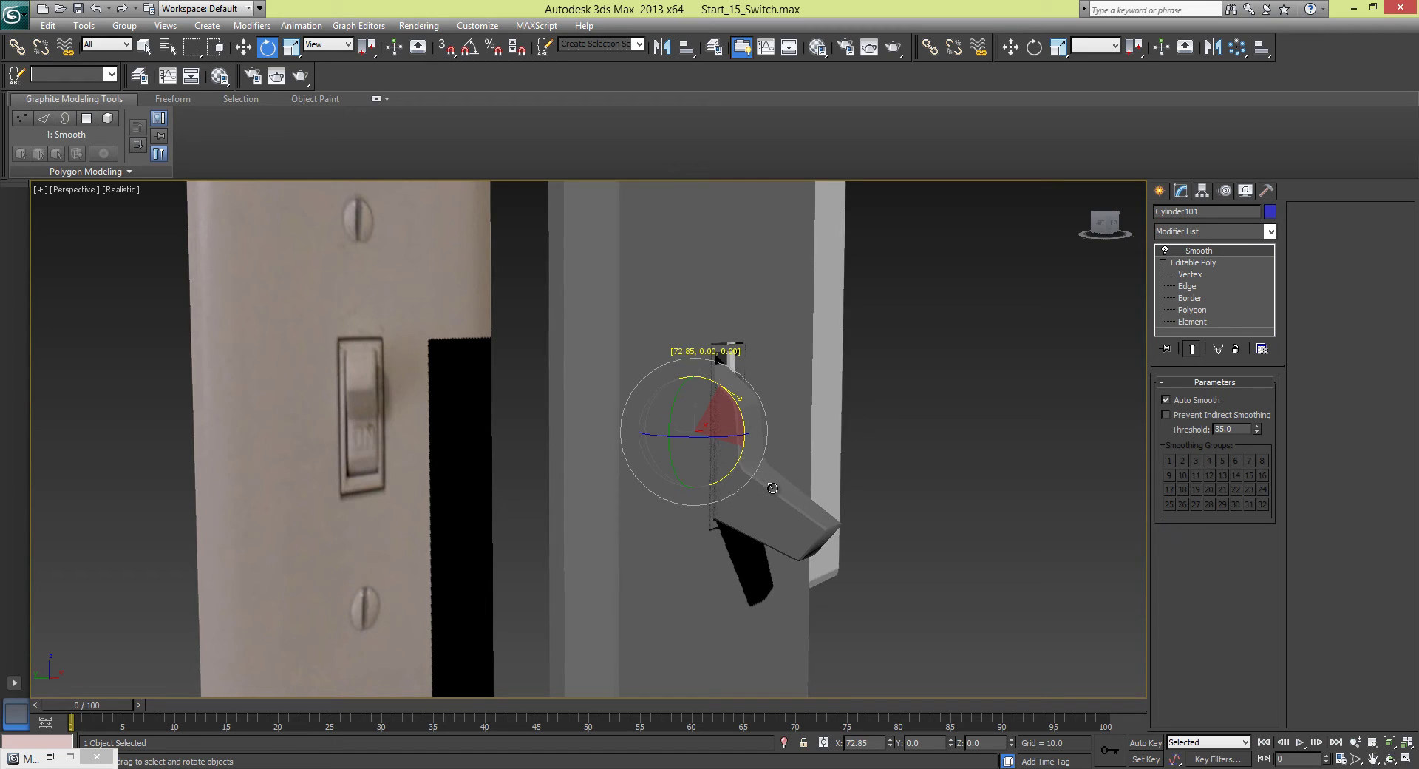
- Undo the last toggle rotation and the moves that pushed it into the plate and lowered it
key("ctrl+z")
key("ctrl+z")
key("ctrl+z")
key("ctrl+z")
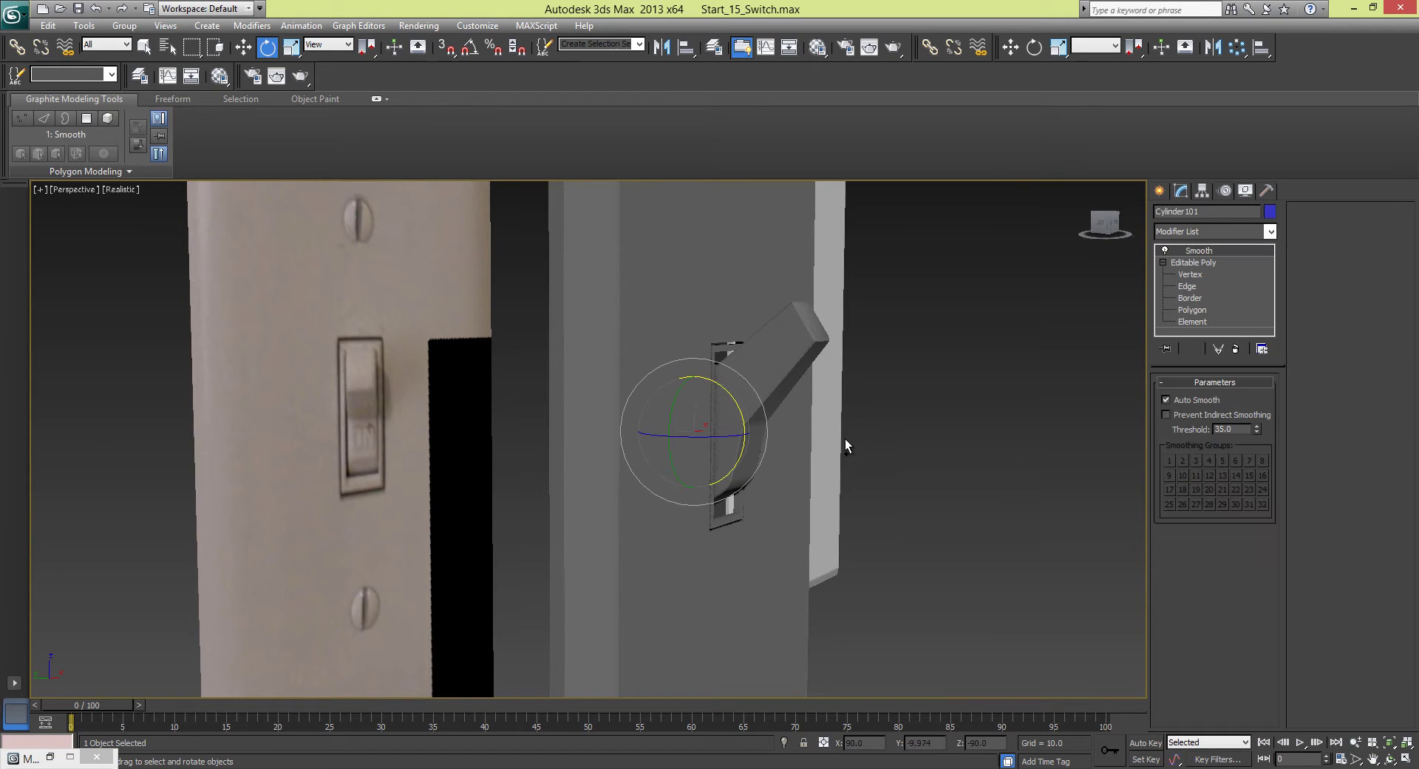
key("ctrl+z")
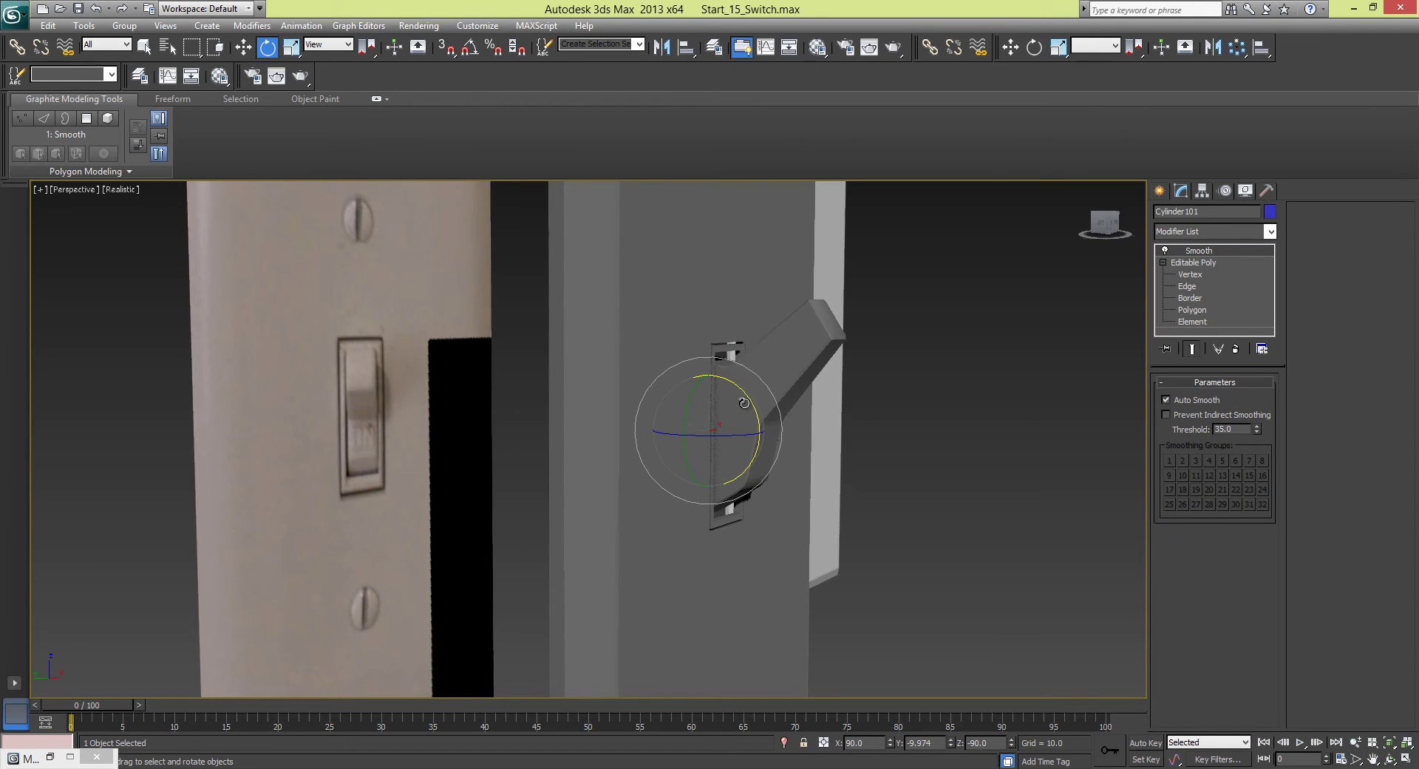
- Rotate the toggle at its original depth so the lever points down, and deselect it
middle_click_drag(888, 423, 827, 416, "alt")
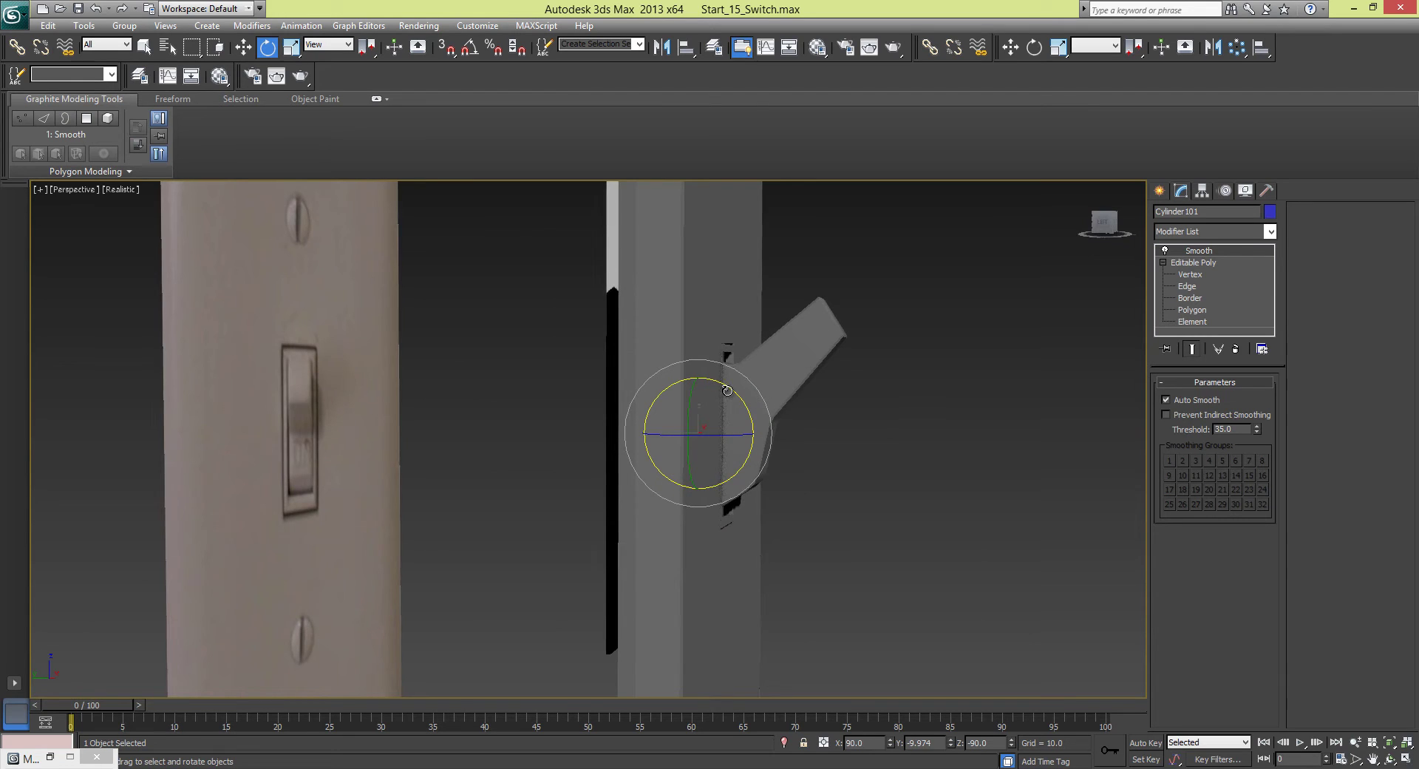
left_click_drag(728, 390, 778, 485)
key("w")
middle_click_drag(863, 444, 801, 431, "alt")
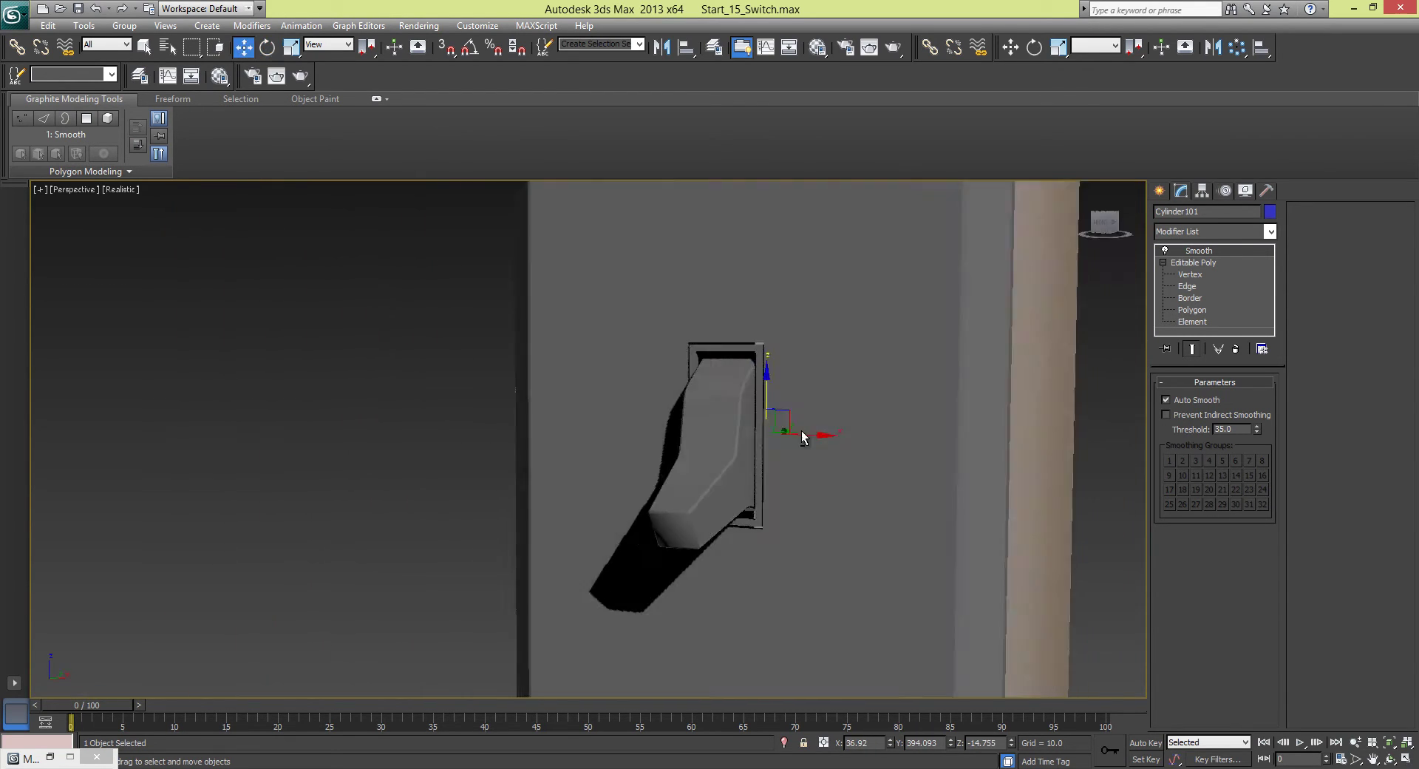
scroll(801, 430, "down", 6)
left_click(953, 473)
middle_click_drag(954, 473, 888, 421, "alt")
scroll(838, 436, "up", 4)
scroll(838, 436, "up", 3)
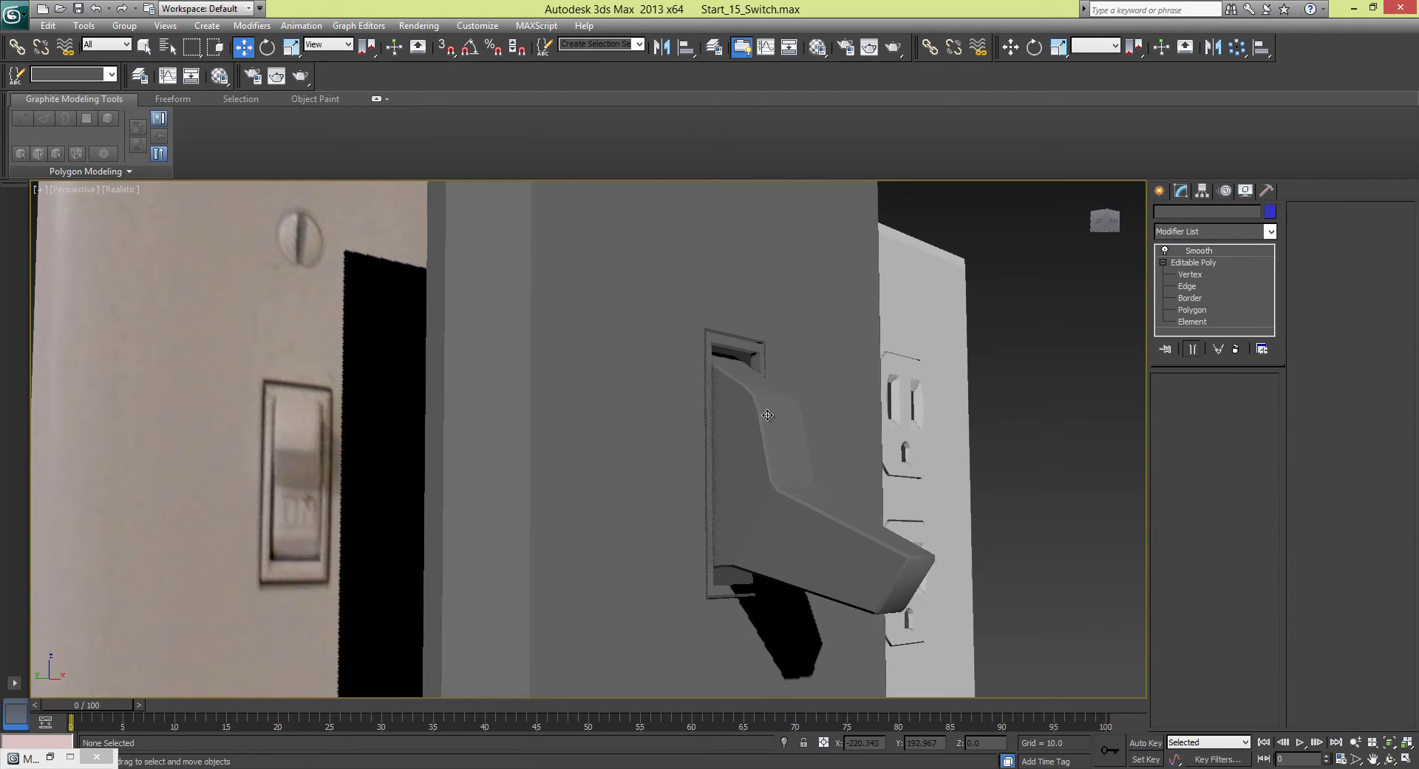
- Select the toggle and render the perspective view to check its shading, then close the render window
left_click(767, 415)
left_click(894, 49)
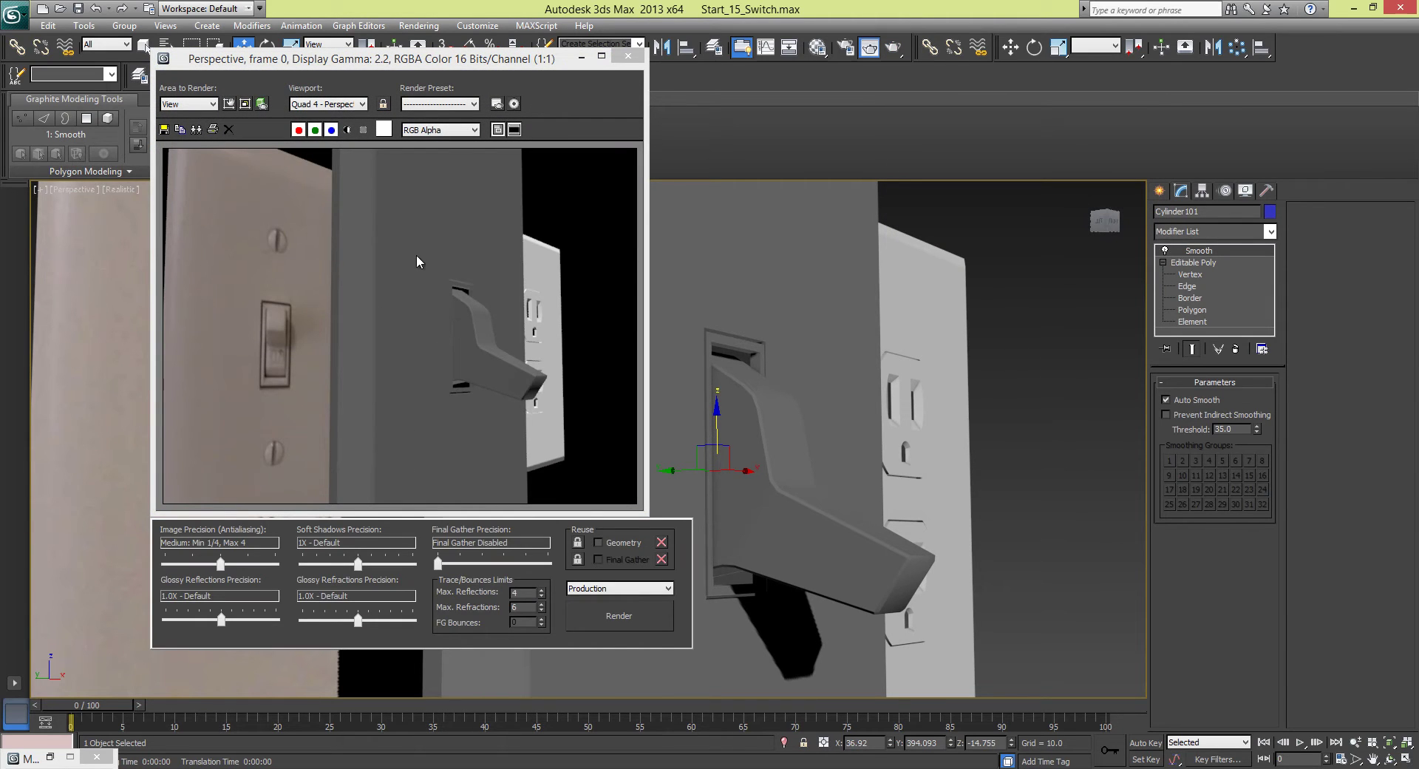
left_click(628, 56)
- Turn on Edged Faces display in the perspective viewport and deselect the toggle
left_click(983, 374)
middle_click_drag(982, 374, 755, 352, "alt")
left_click(567, 368)
mouse_move(567, 369)
middle_mouse_down("alt")
mouse_move(739, 320)
mouse_move(692, 329)
middle_mouse_up("alt")
left_click(127, 194)
left_click(163, 256)
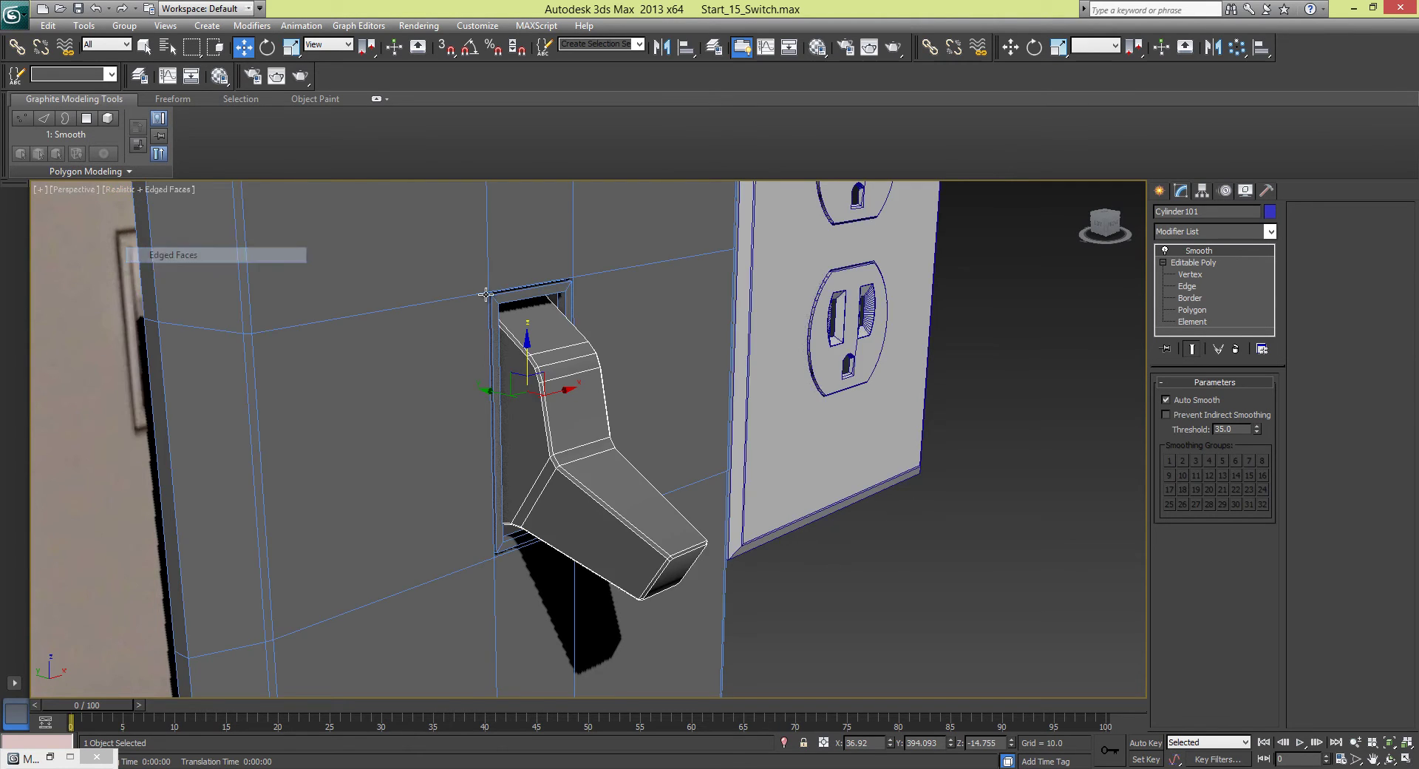
scroll(439, 396, "down", 4)
left_click(832, 490)
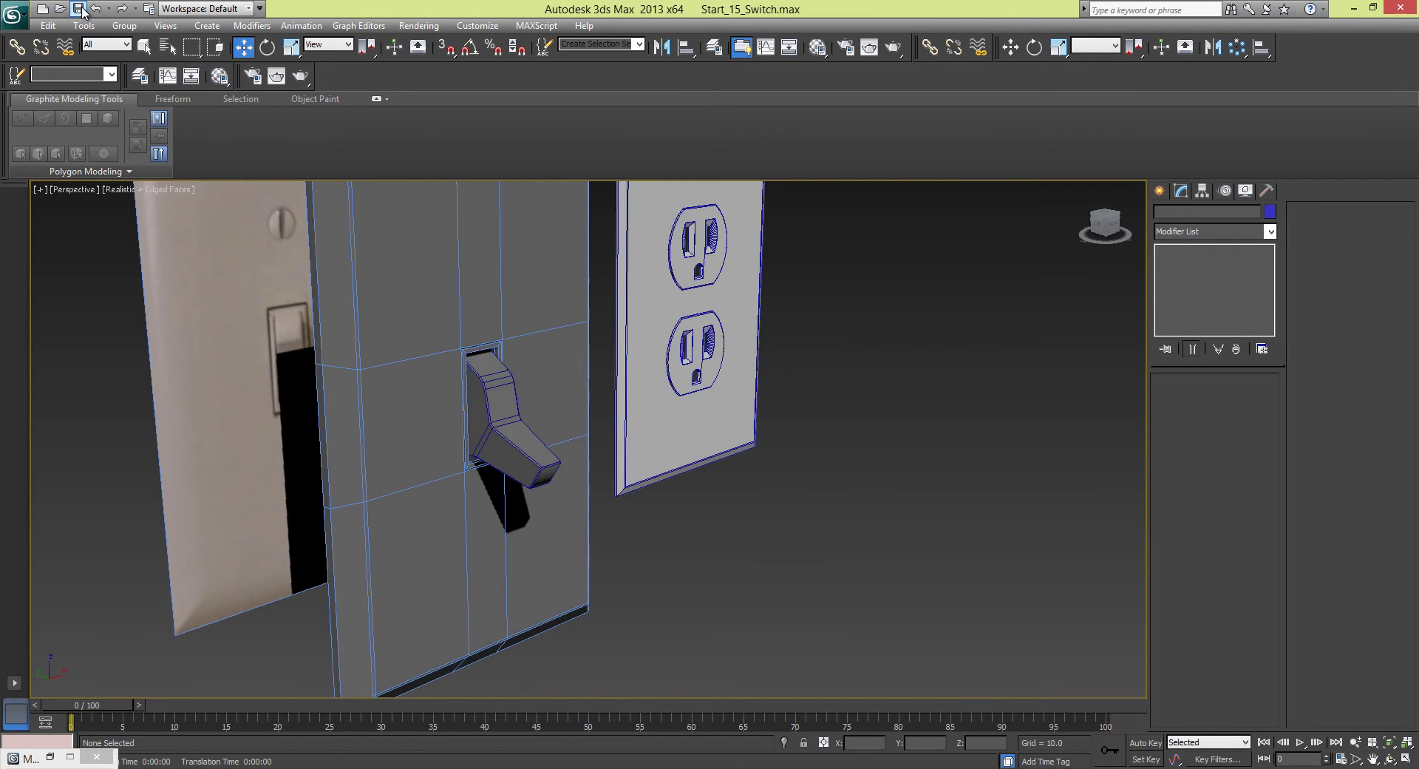
middle_click_drag(775, 377, 457, 411, "alt")
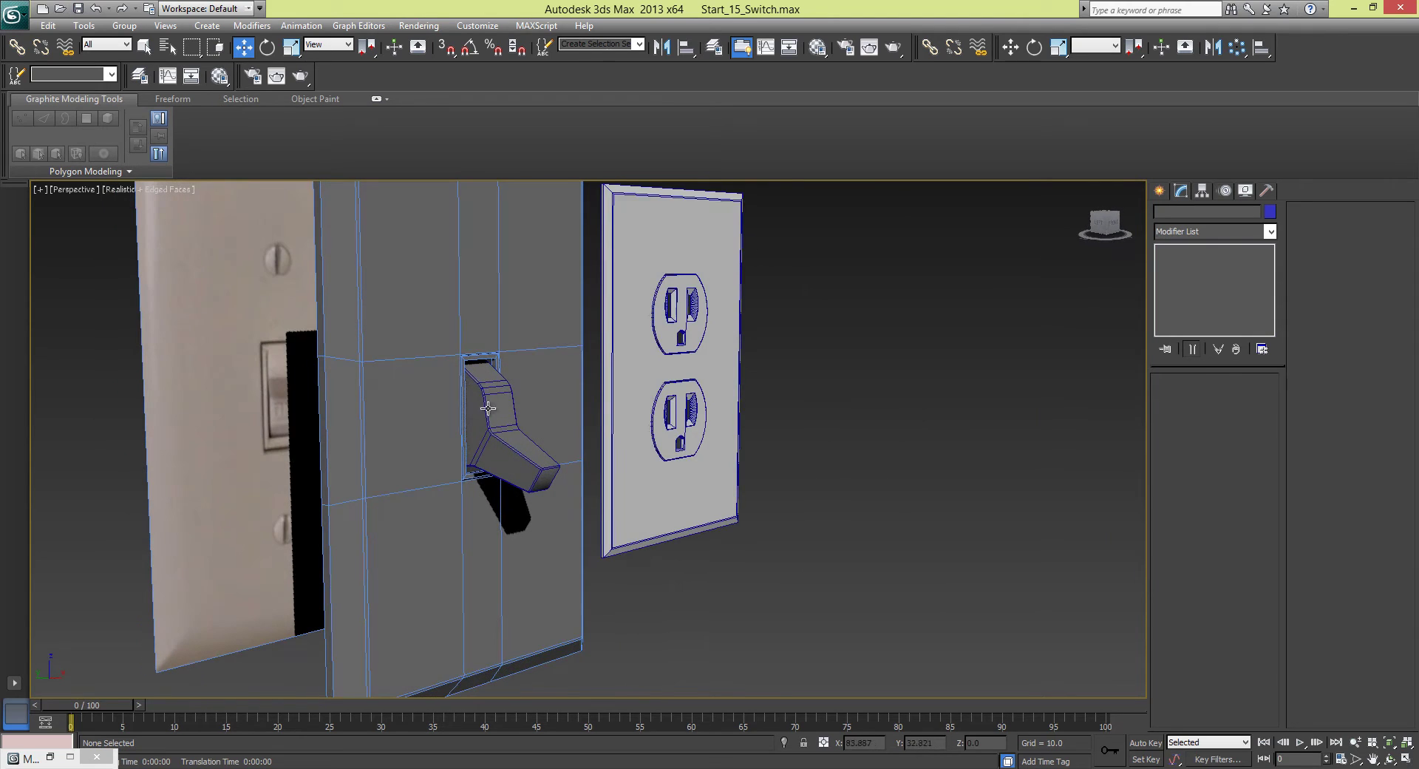
- Rotate the toggle about its X axis so the lever points upward, and deselect it
left_click(498, 412)
key("e")
middle_click_drag(703, 405, 738, 387)
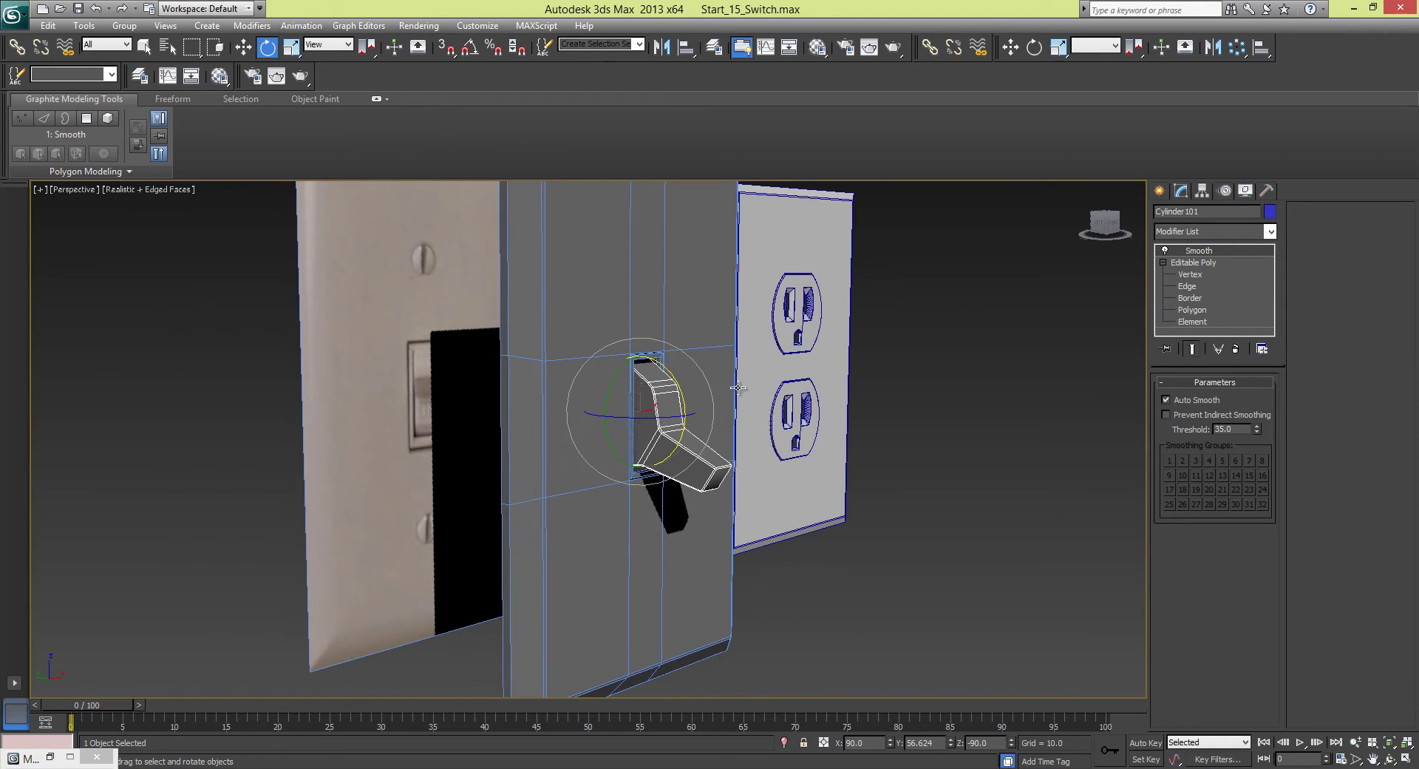
left_click_drag(679, 389, 657, 290)
left_click(941, 427)
- Examine the switch plate and its upturned toggle beside the reference plate and outlet from several angles and distances
middle_click_drag(940, 427, 732, 370, "alt")
scroll(806, 392, "down", 5)
scroll(692, 361, "down", 8)
scroll(706, 361, "down", 2)
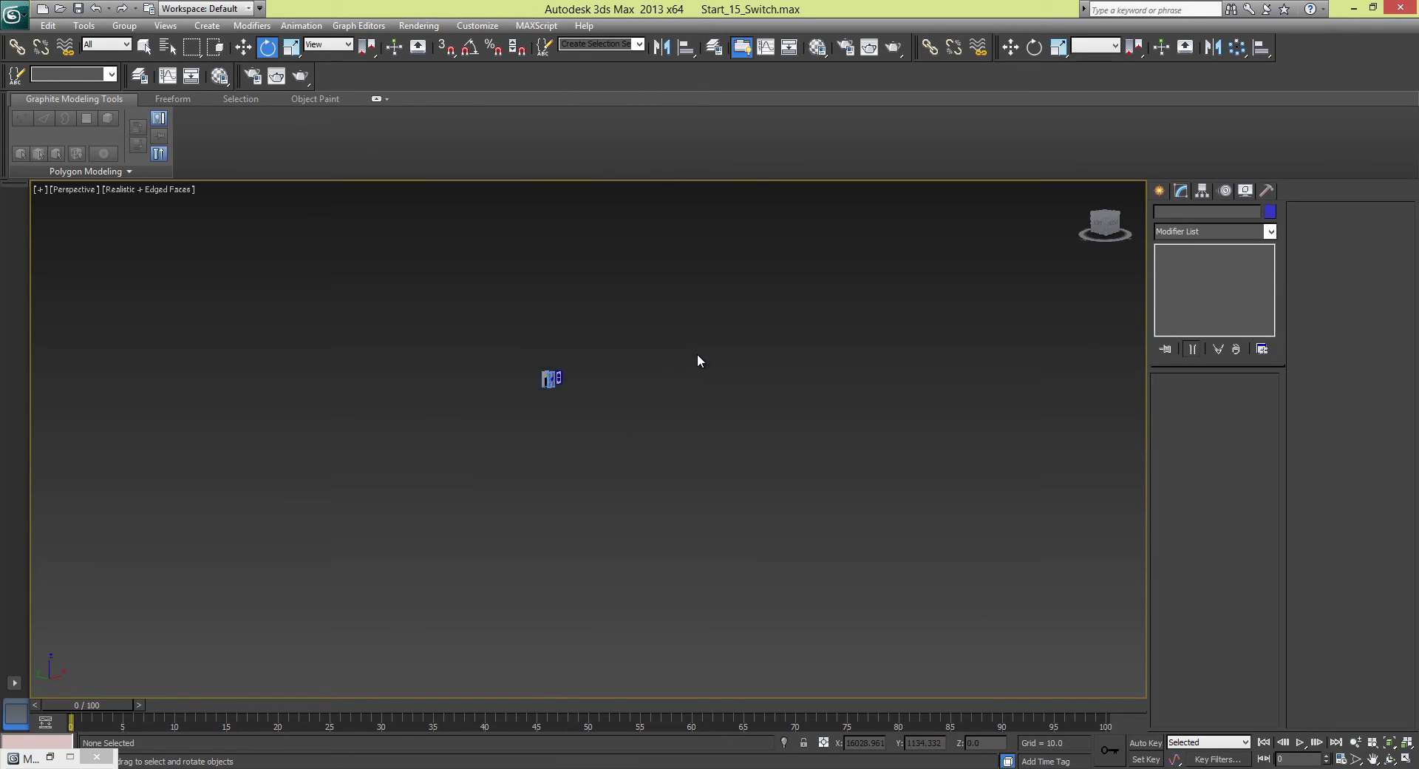
scroll(621, 379, "up", 6)
middle_click_drag(581, 248, 868, 590)
scroll(609, 368, "down", 4)
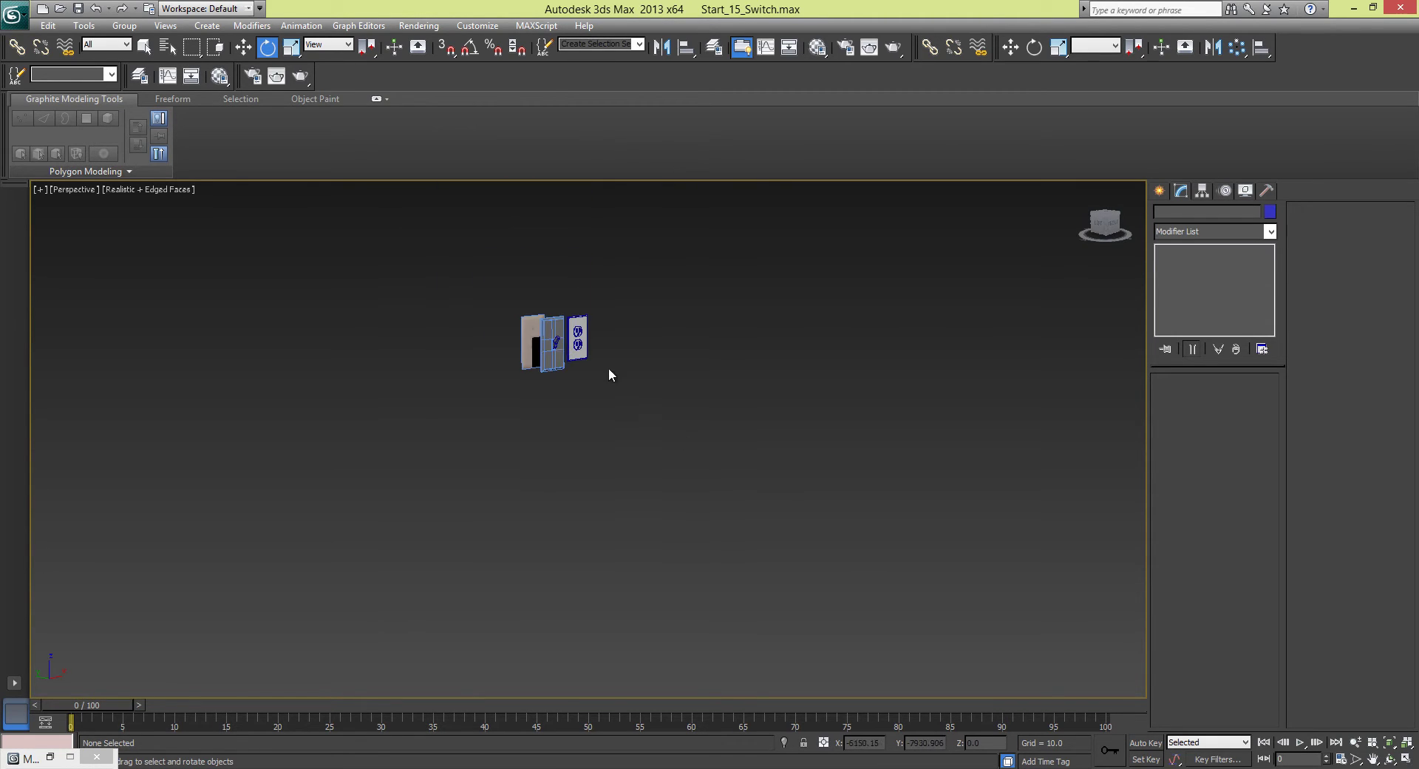
left_click(876, 462)
middle_click_drag(875, 463, 739, 414, "alt")
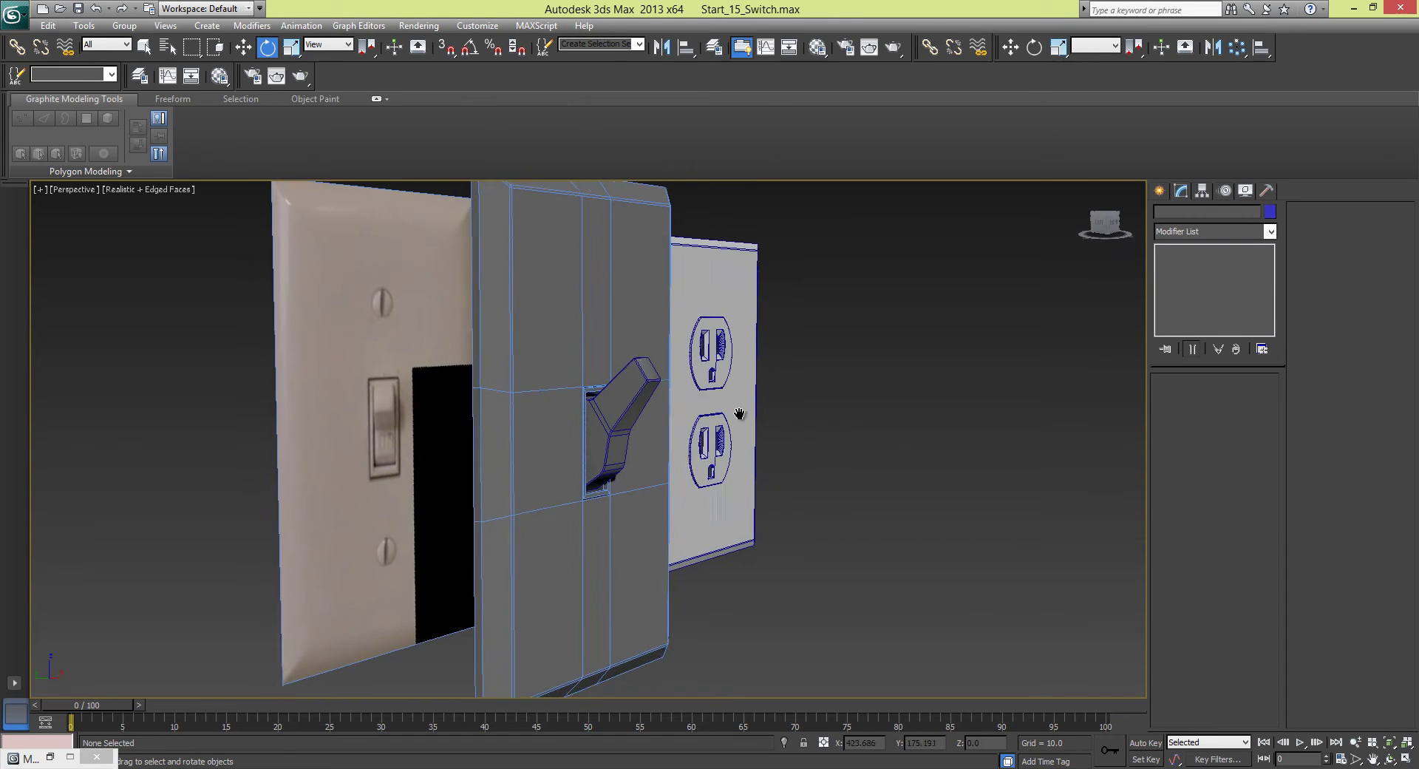
scroll(740, 414, "down", 4)
scroll(703, 393, "down", 4)
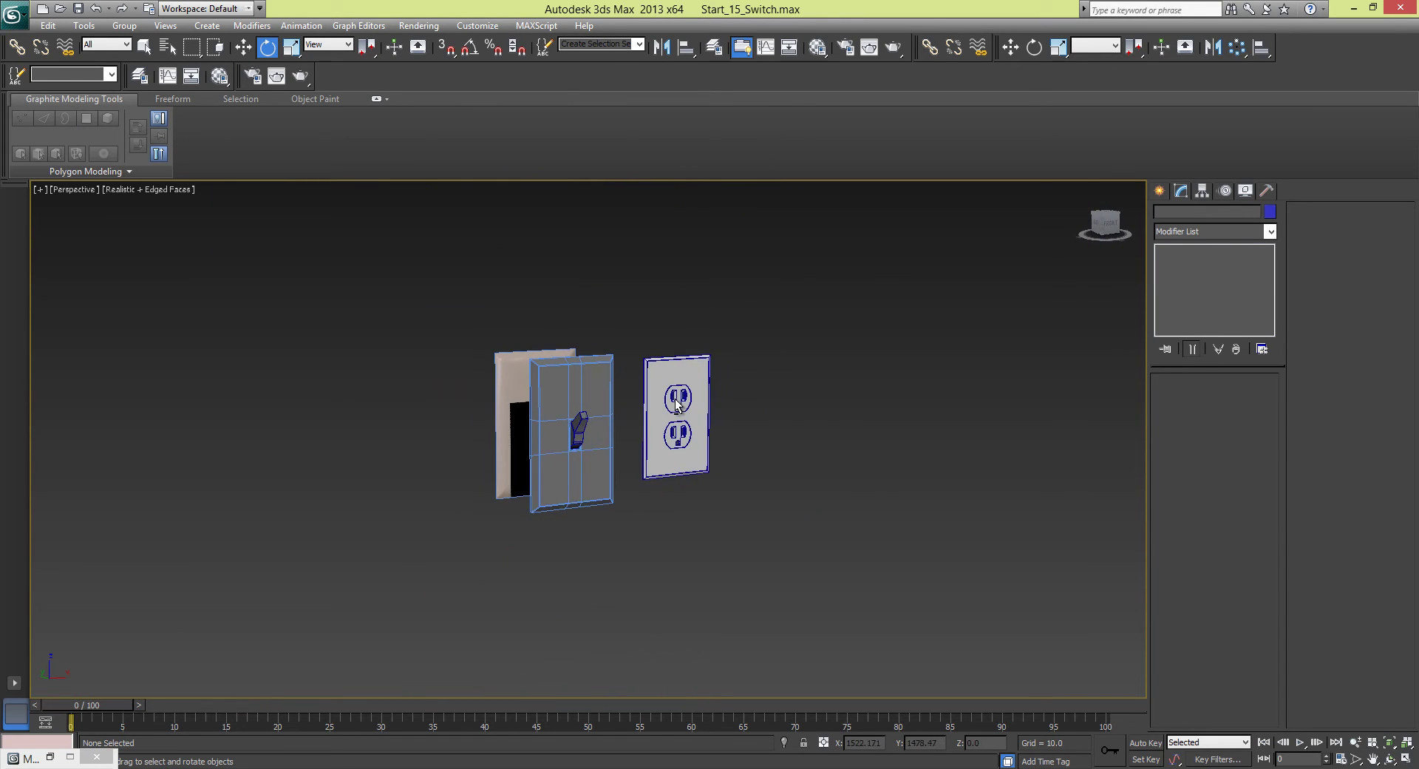
scroll(676, 403, "up", 2)
middle_click_drag(674, 393, 600, 393, "alt")
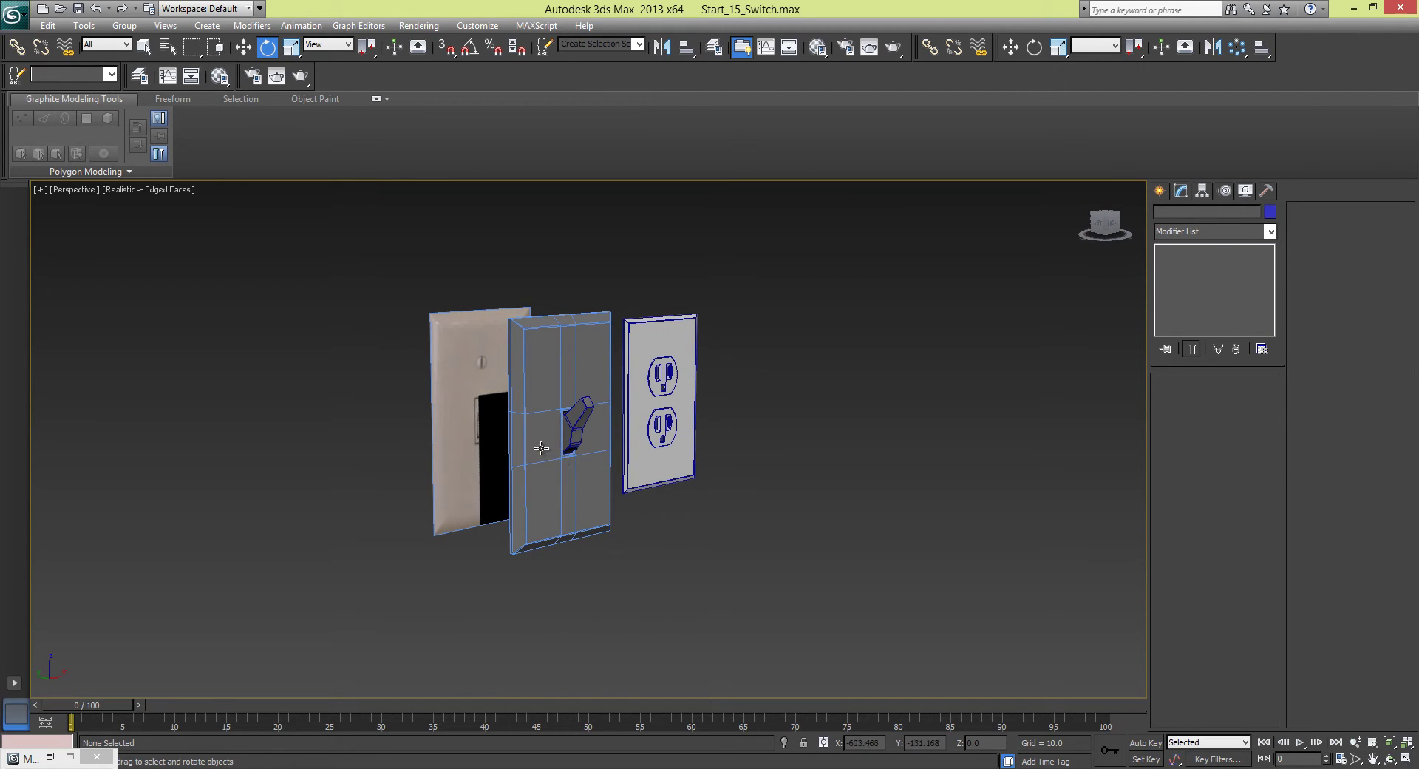
middle_click_drag(541, 448, 551, 487, "alt")
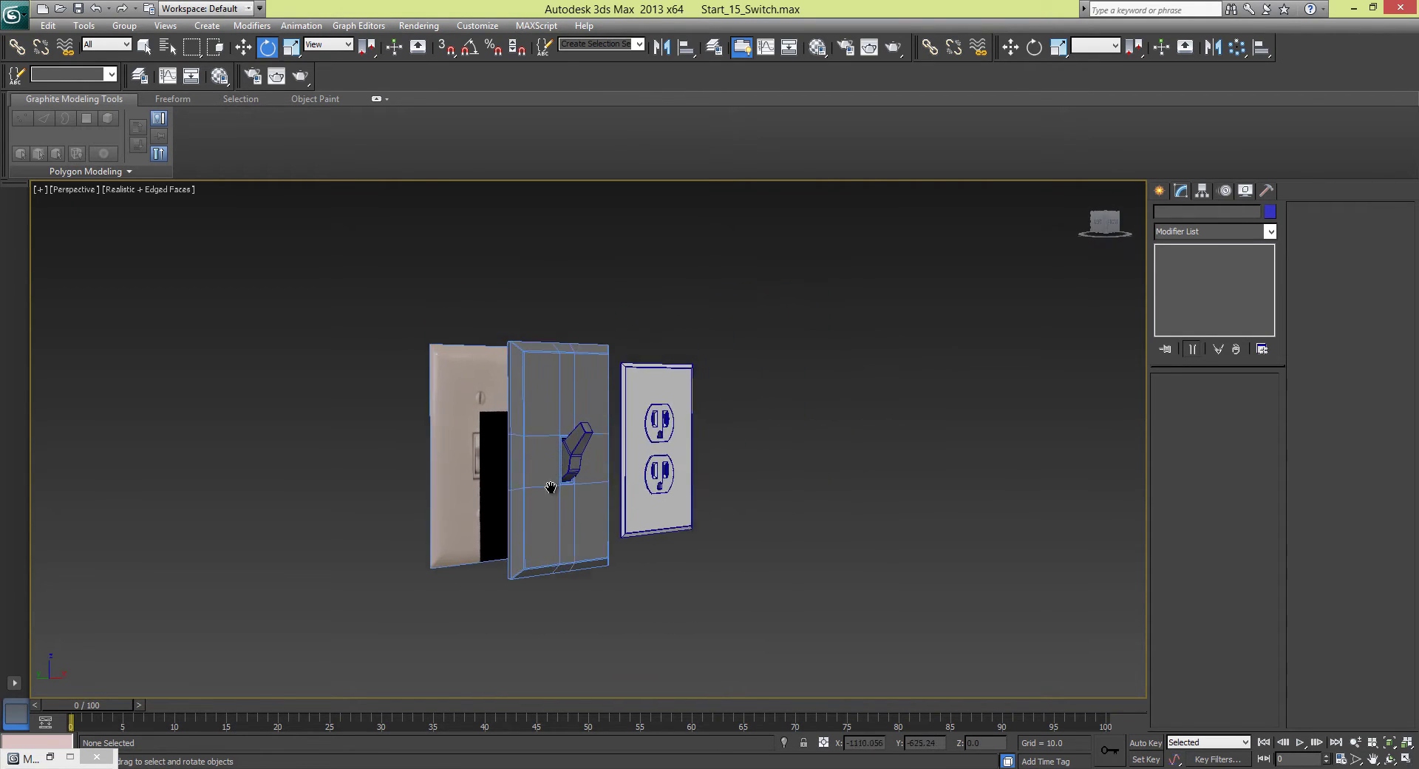
scroll(584, 473, "up", 3)
middle_click_drag(577, 426, 649, 352, "alt")
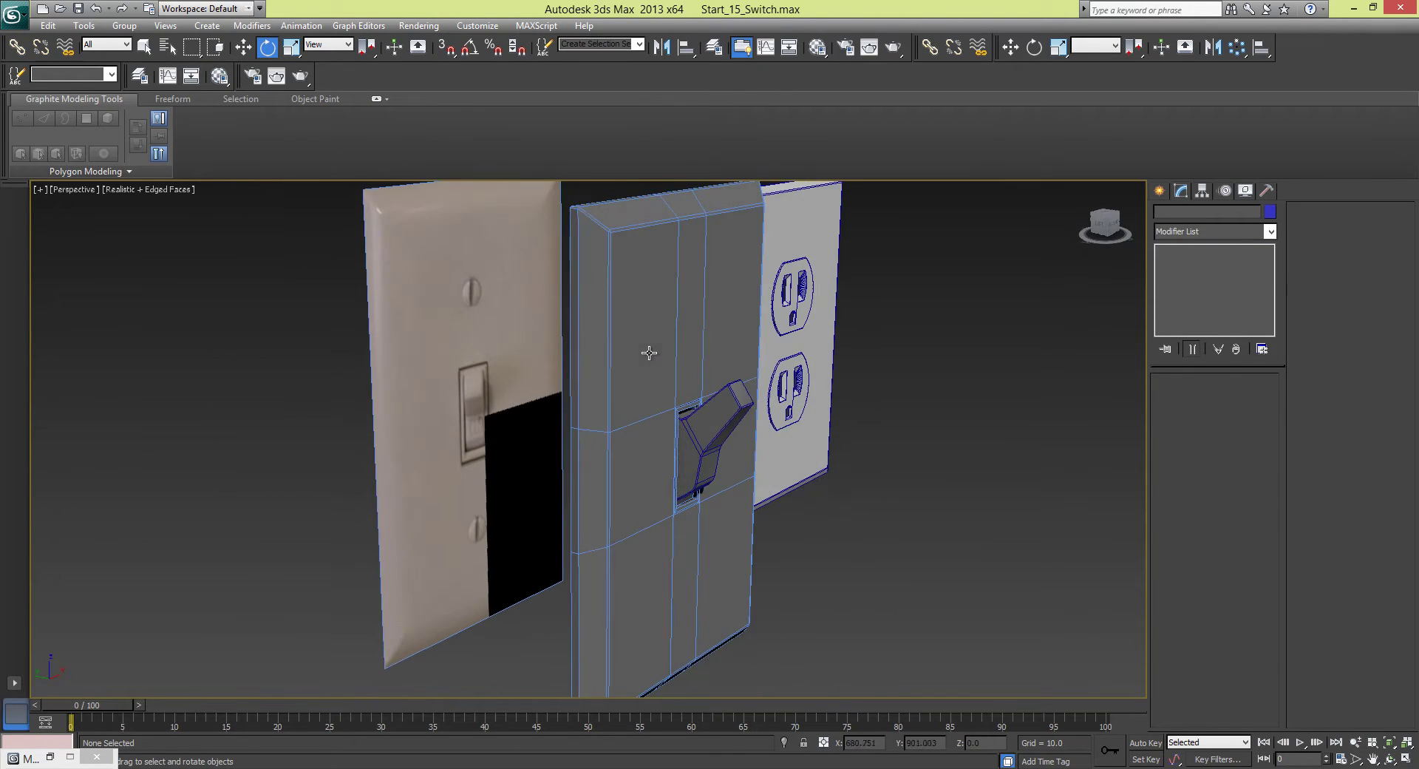
- Switch the perspective viewport's display from Realistic to Shaded, keeping Edged Faces on
left_click(153, 190)
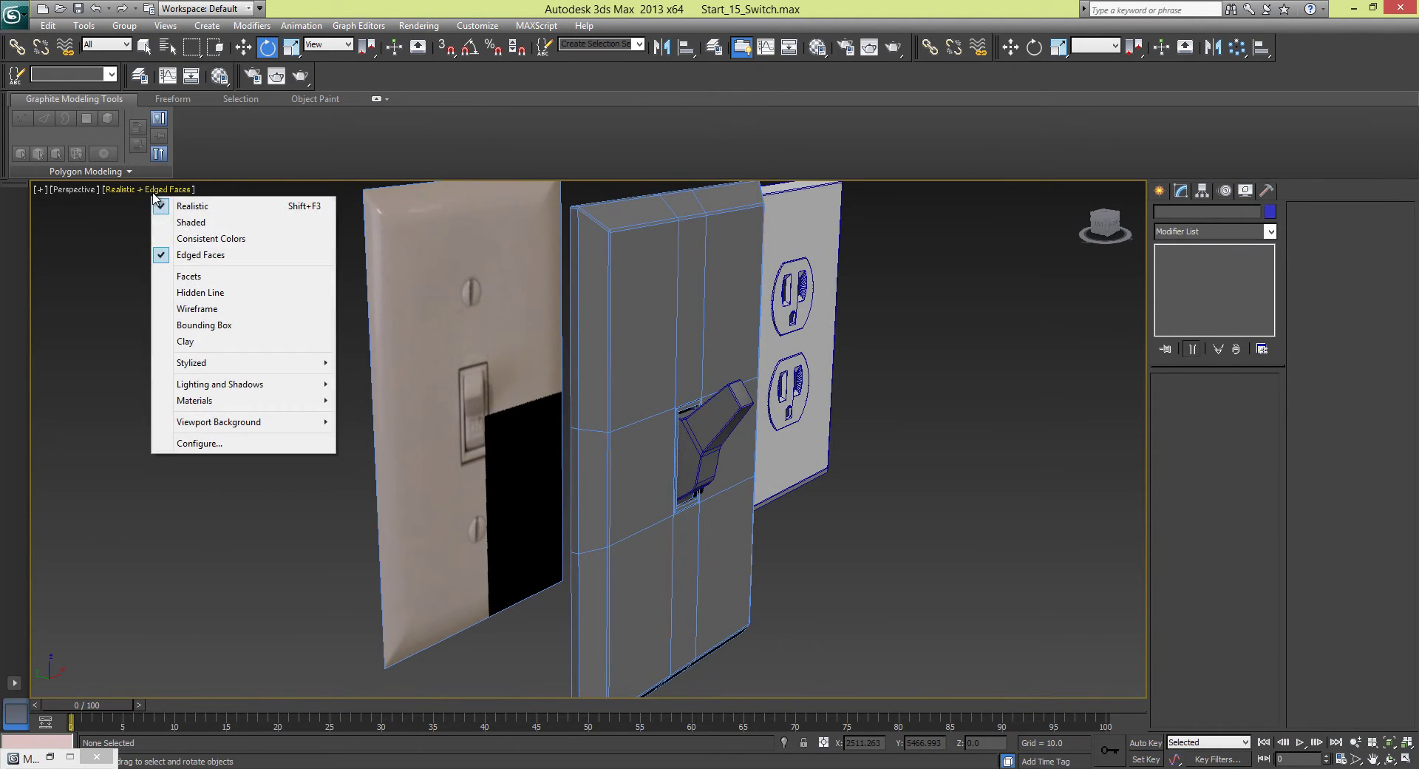
left_click(194, 222)
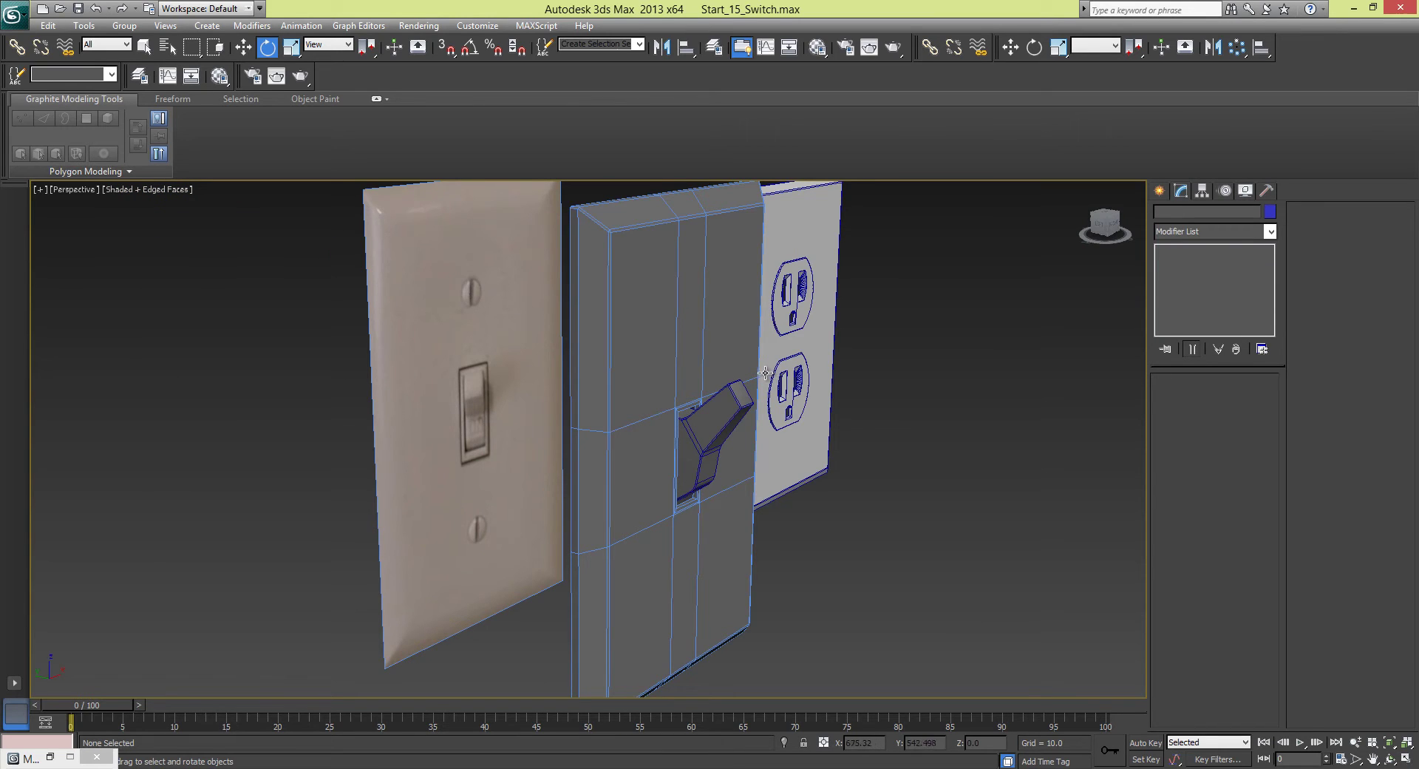
middle_click_drag(766, 372, 761, 366, "alt")
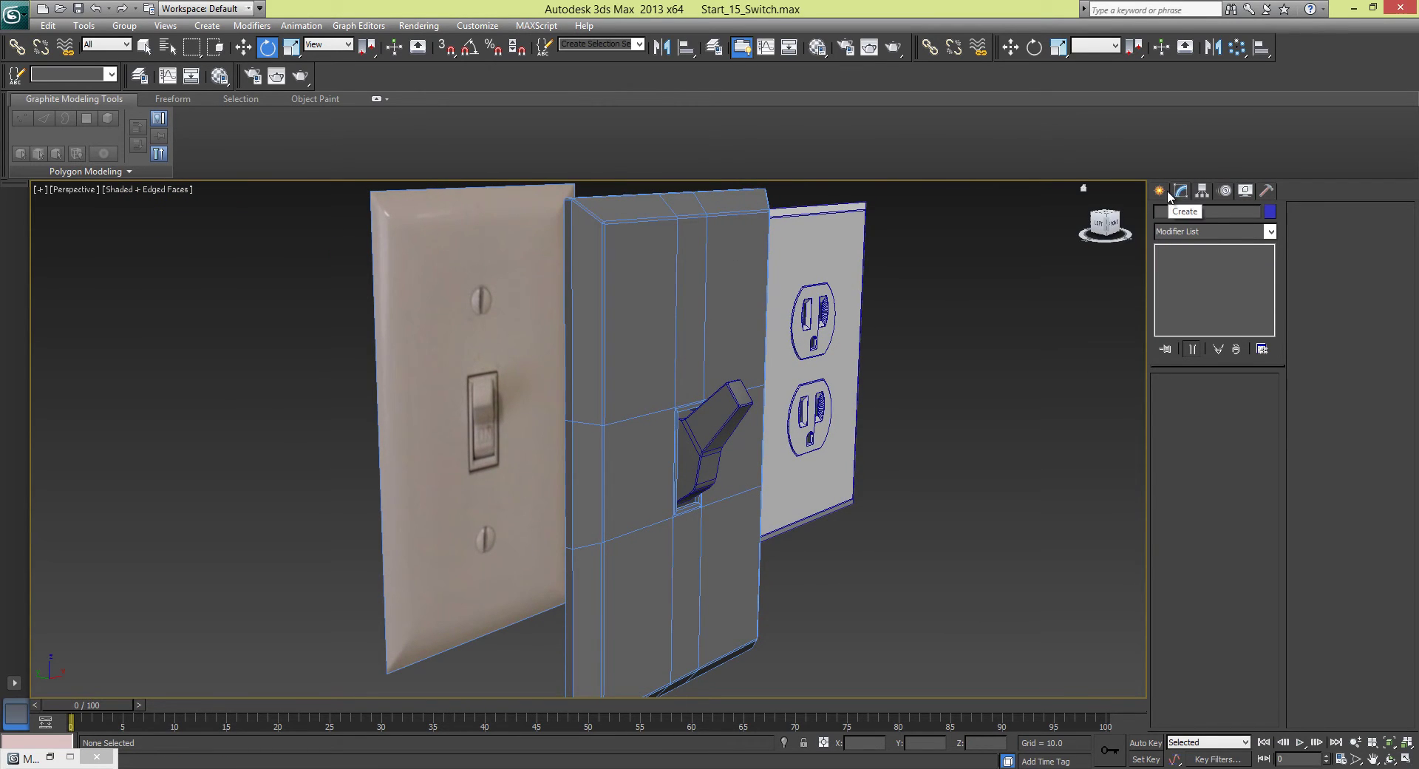
- Make the switch plate see-through in the maximized Front view to expose the reference screw, and deselect the plate
left_click(1170, 194)
middle_click_drag(773, 430, 796, 425, "alt")
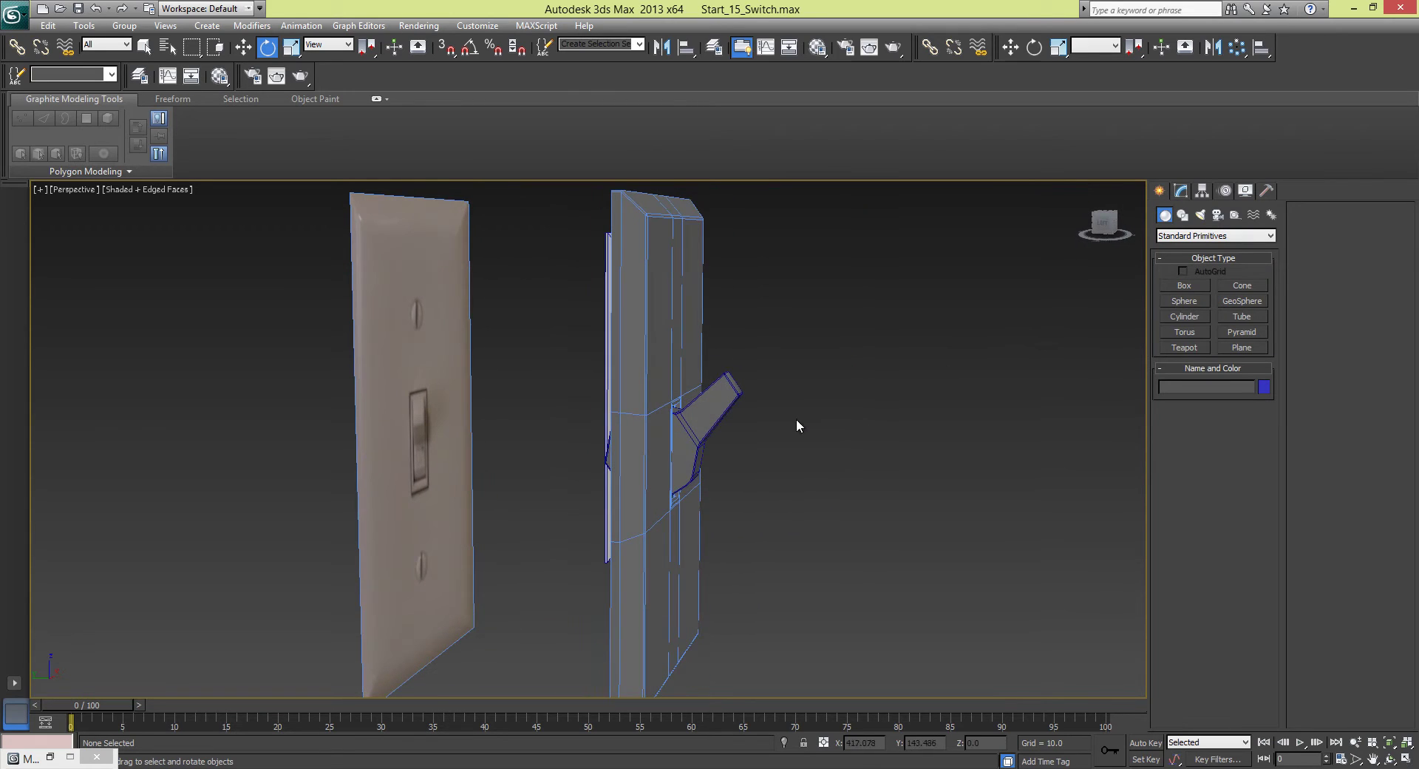
key("alt+w")
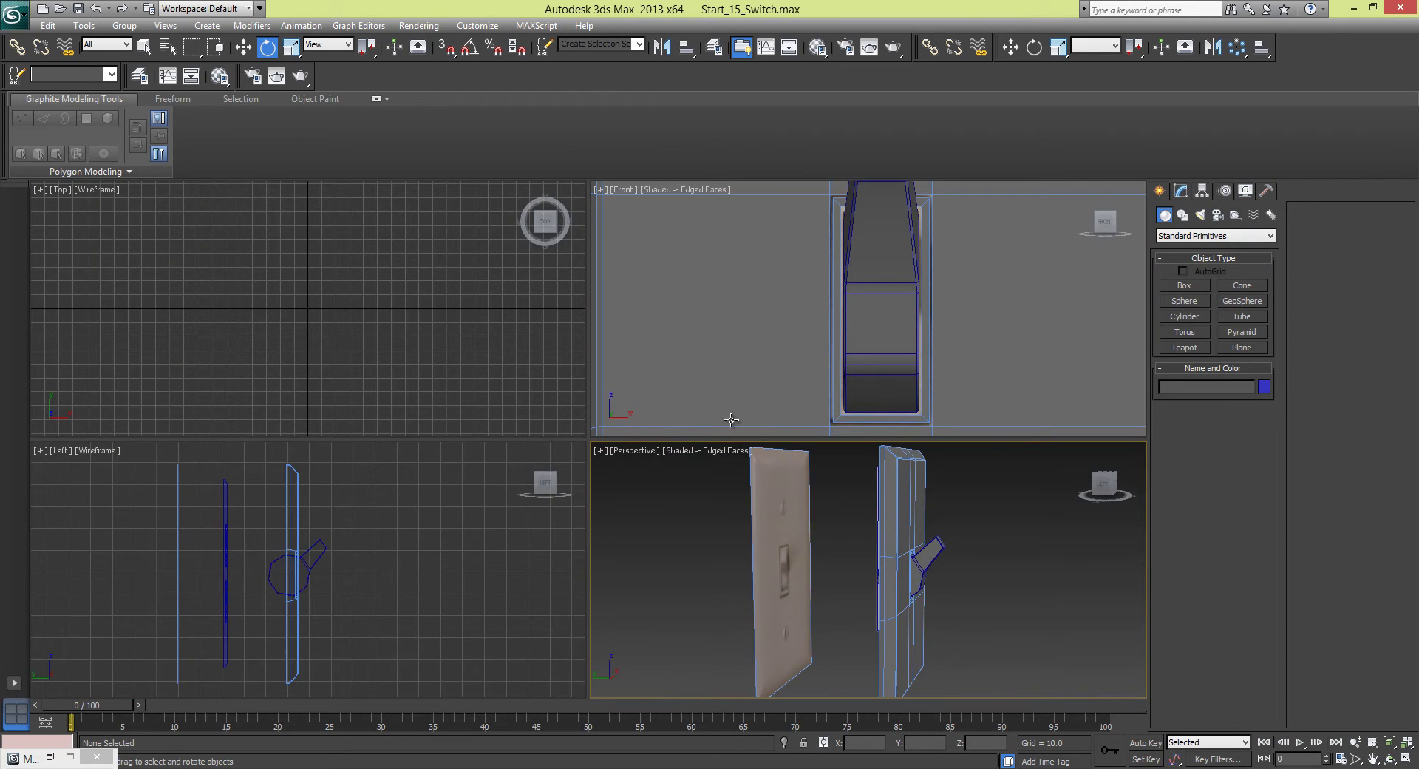
left_click(663, 360)
key("alt+w")
scroll(598, 435, "down", 5)
scroll(598, 434, "down", 5)
scroll(618, 444, "up", 5)
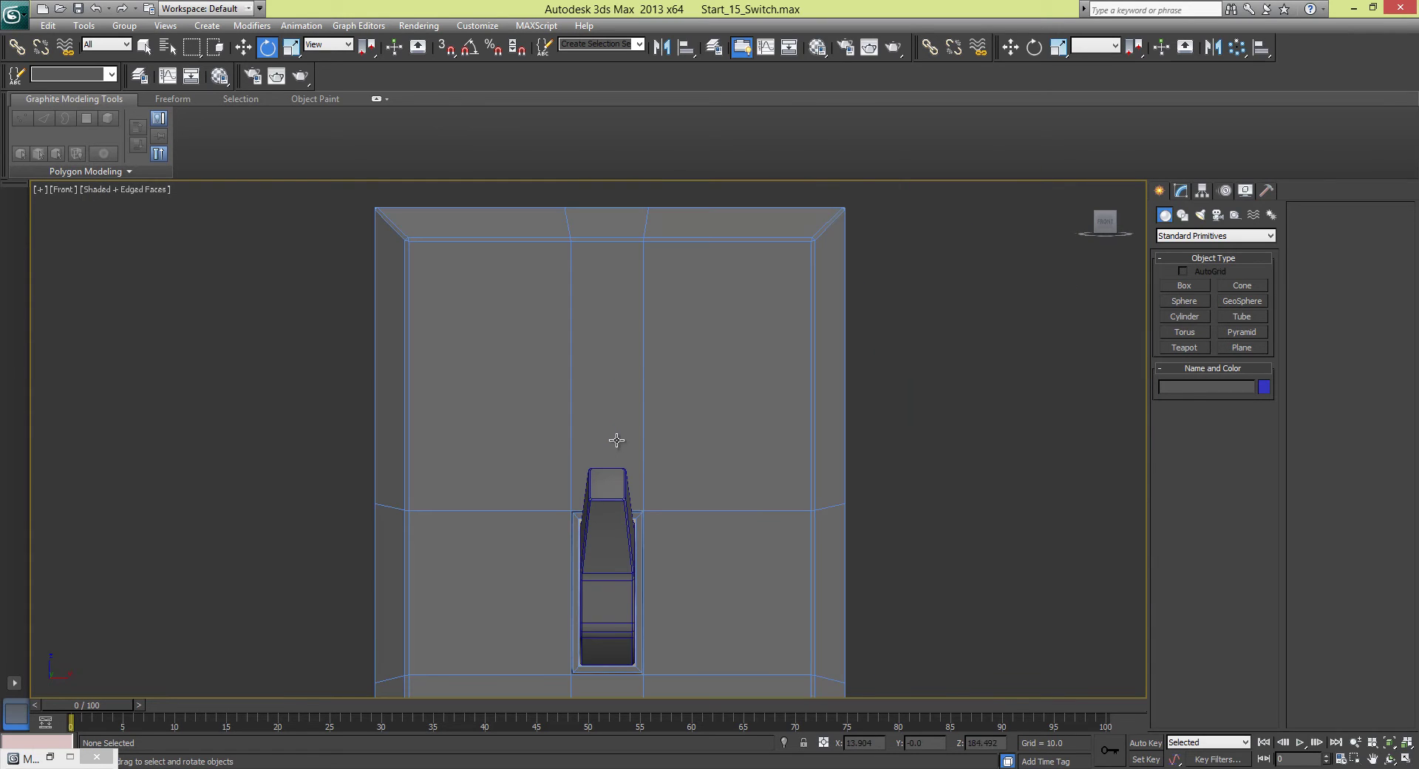
middle_click_drag(618, 444, 635, 395)
left_click(568, 374)
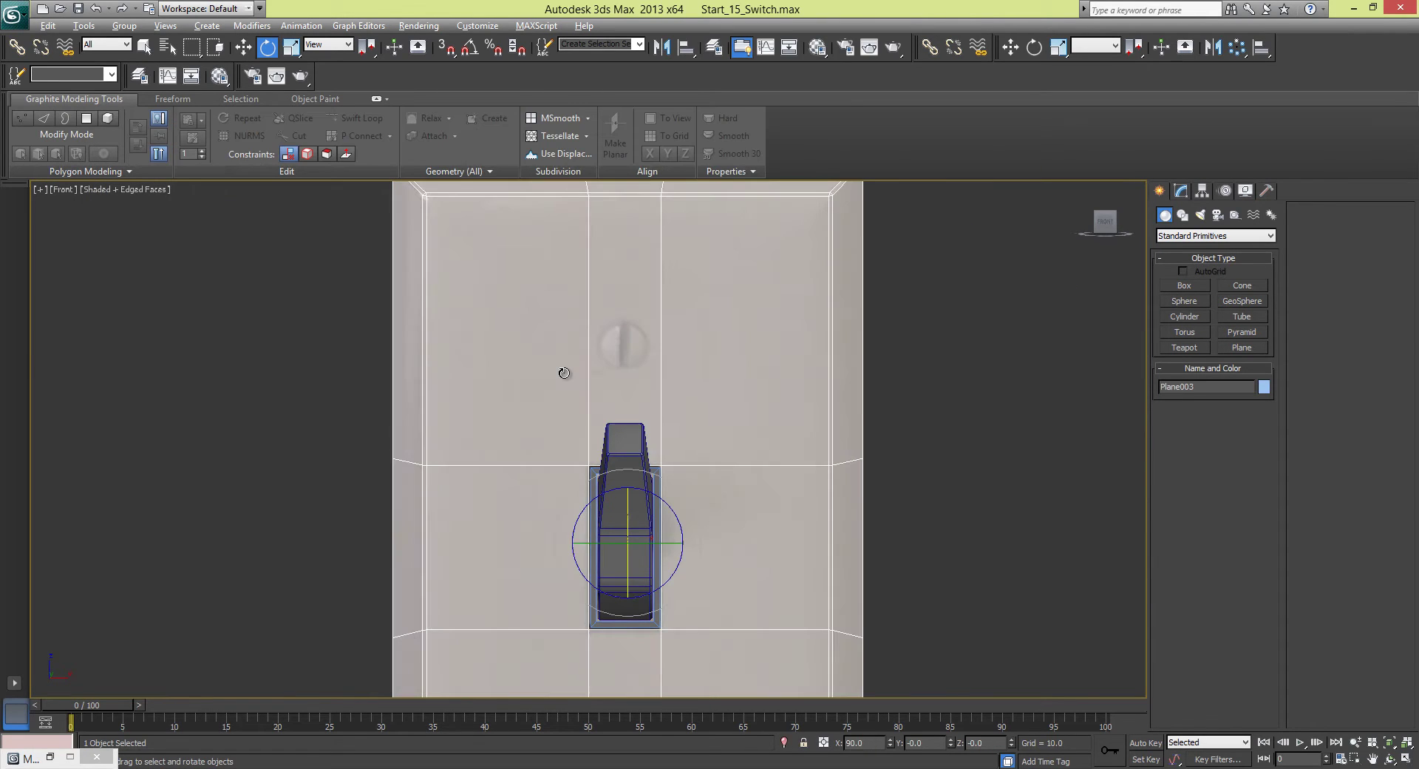
left_click(998, 417)
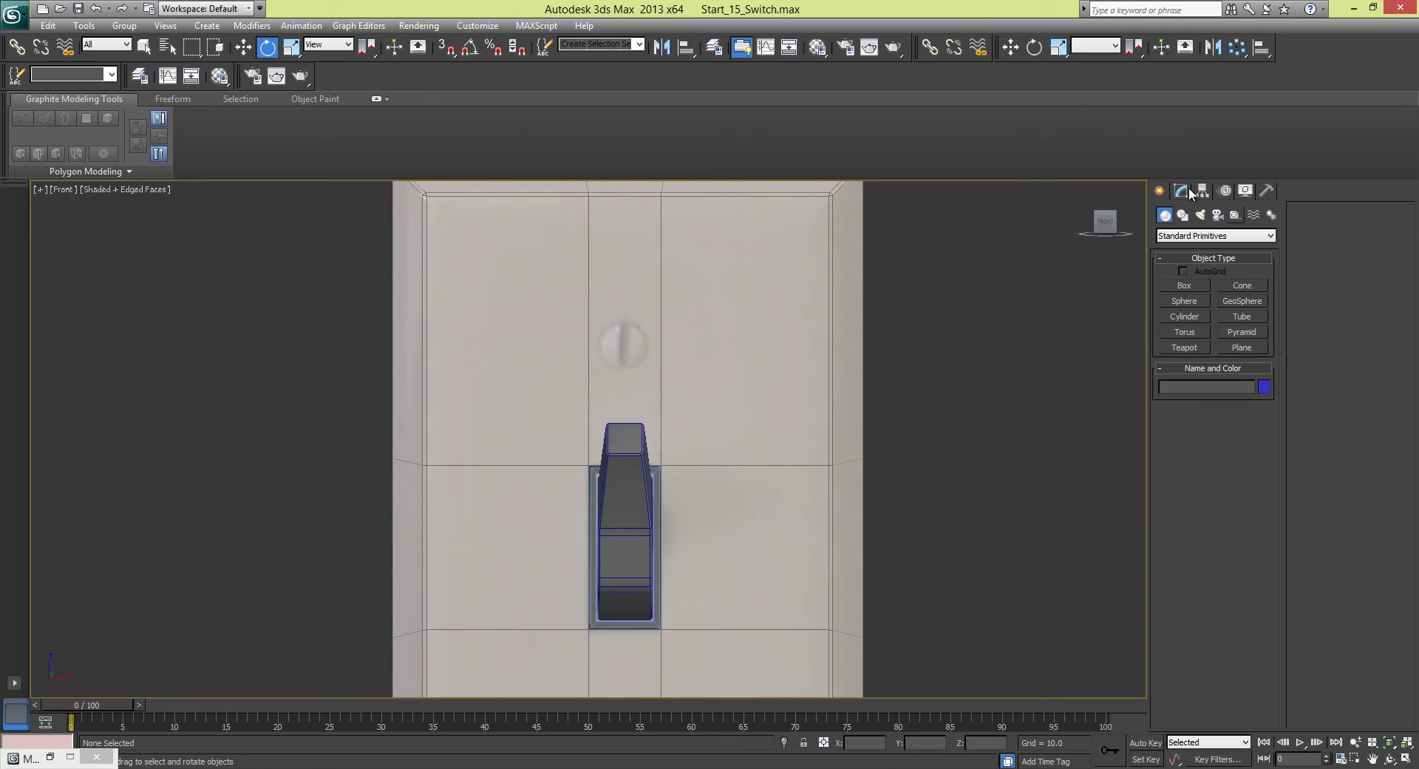
- Draw a sphere with a radius of about 28.9 over the reference's upper screw in the Front view
left_click(1196, 299)
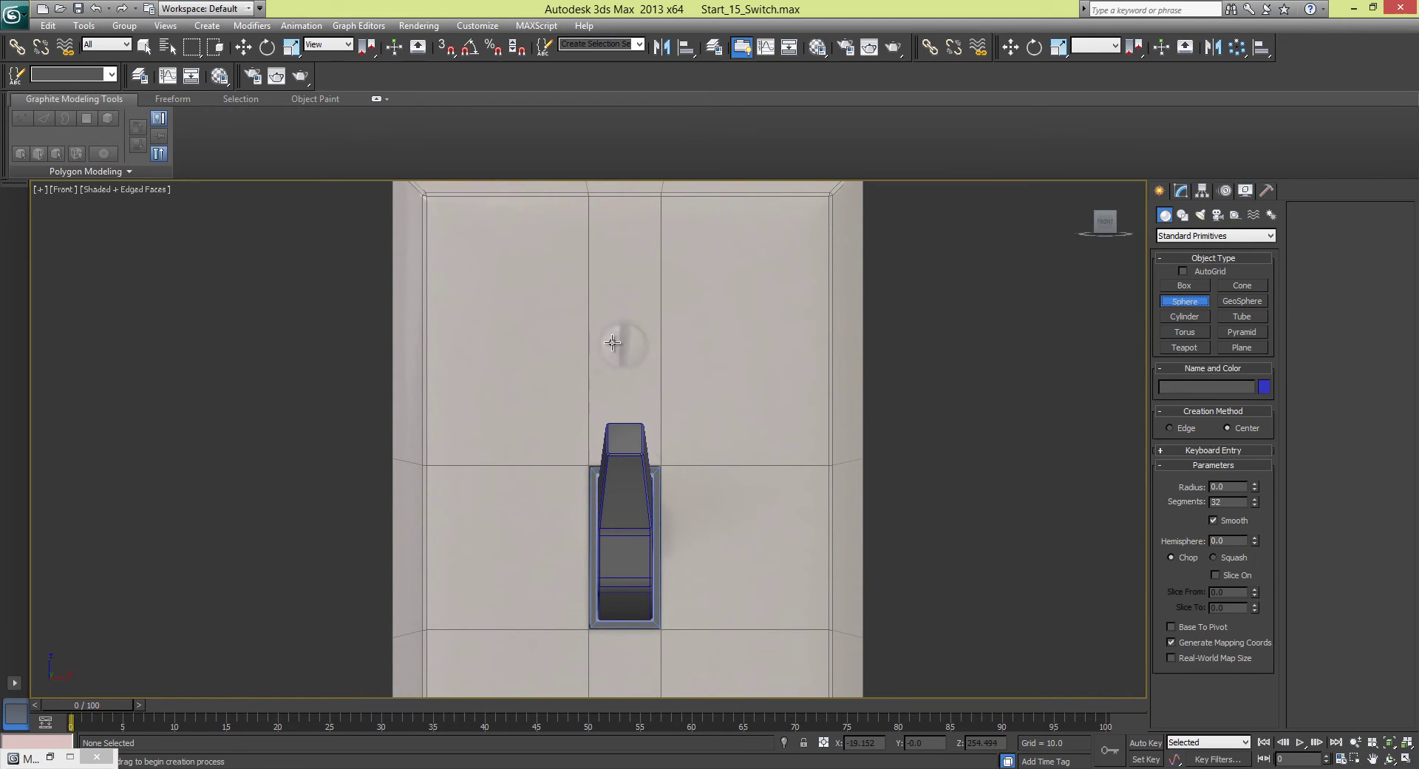
left_click_drag(621, 343, 639, 359)
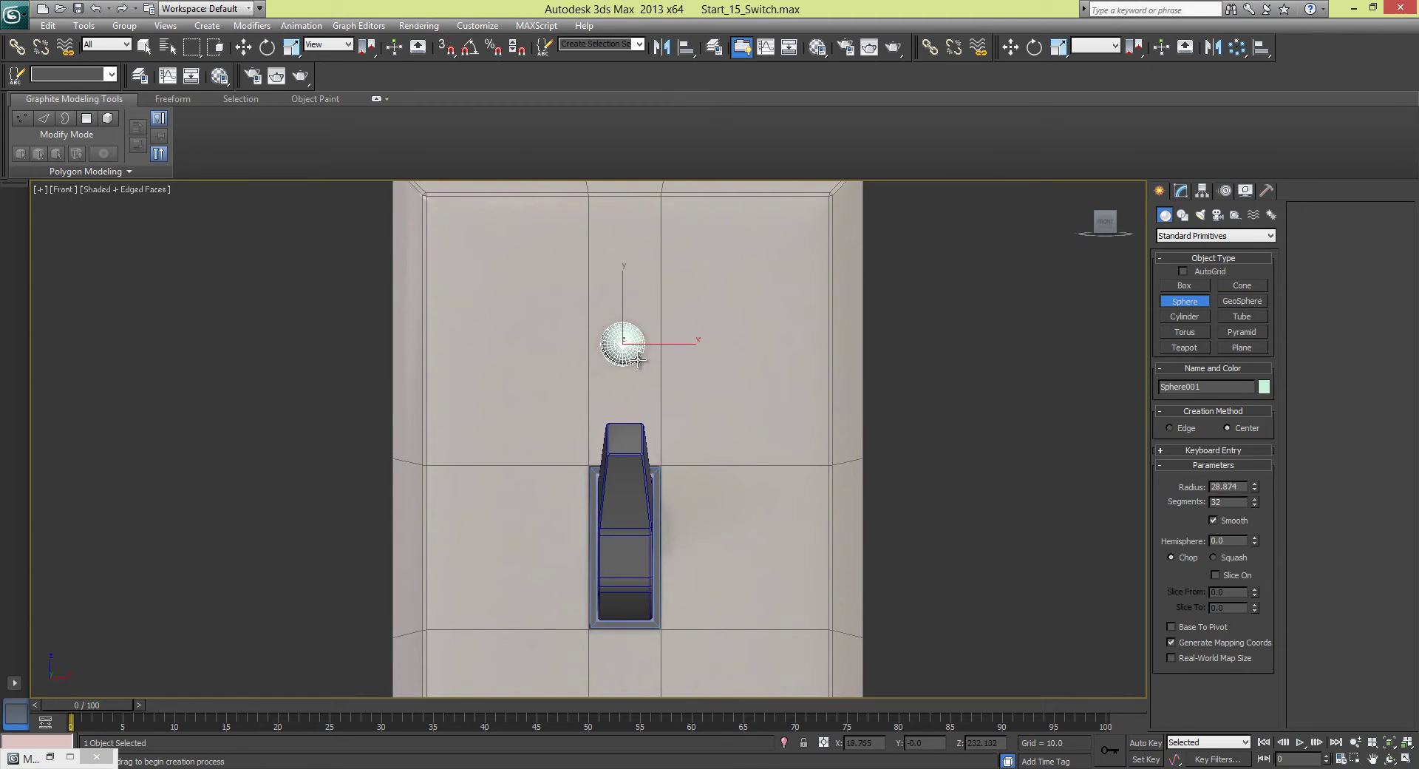
key("e")
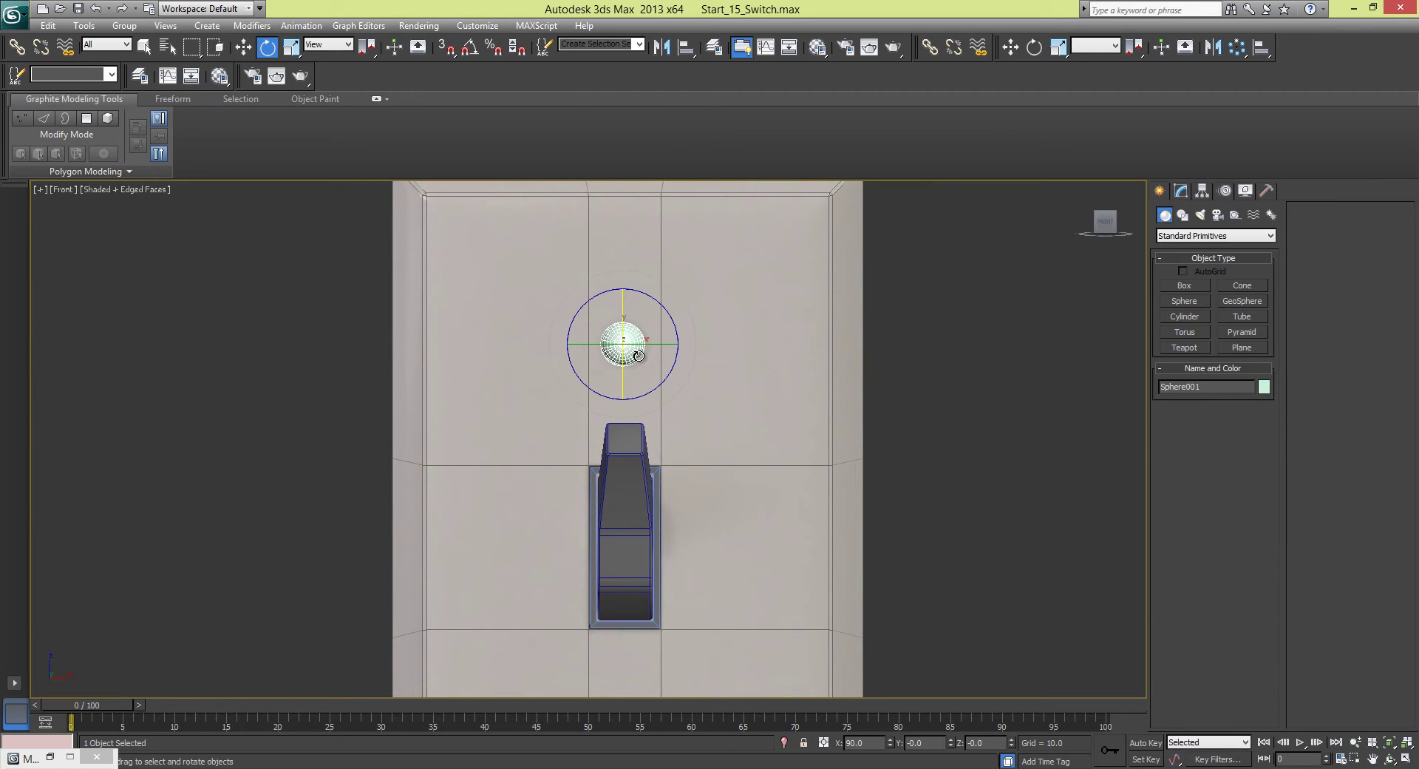
- Return to a maximized perspective view and turn off the switch plate's see-through display
key("alt+w")
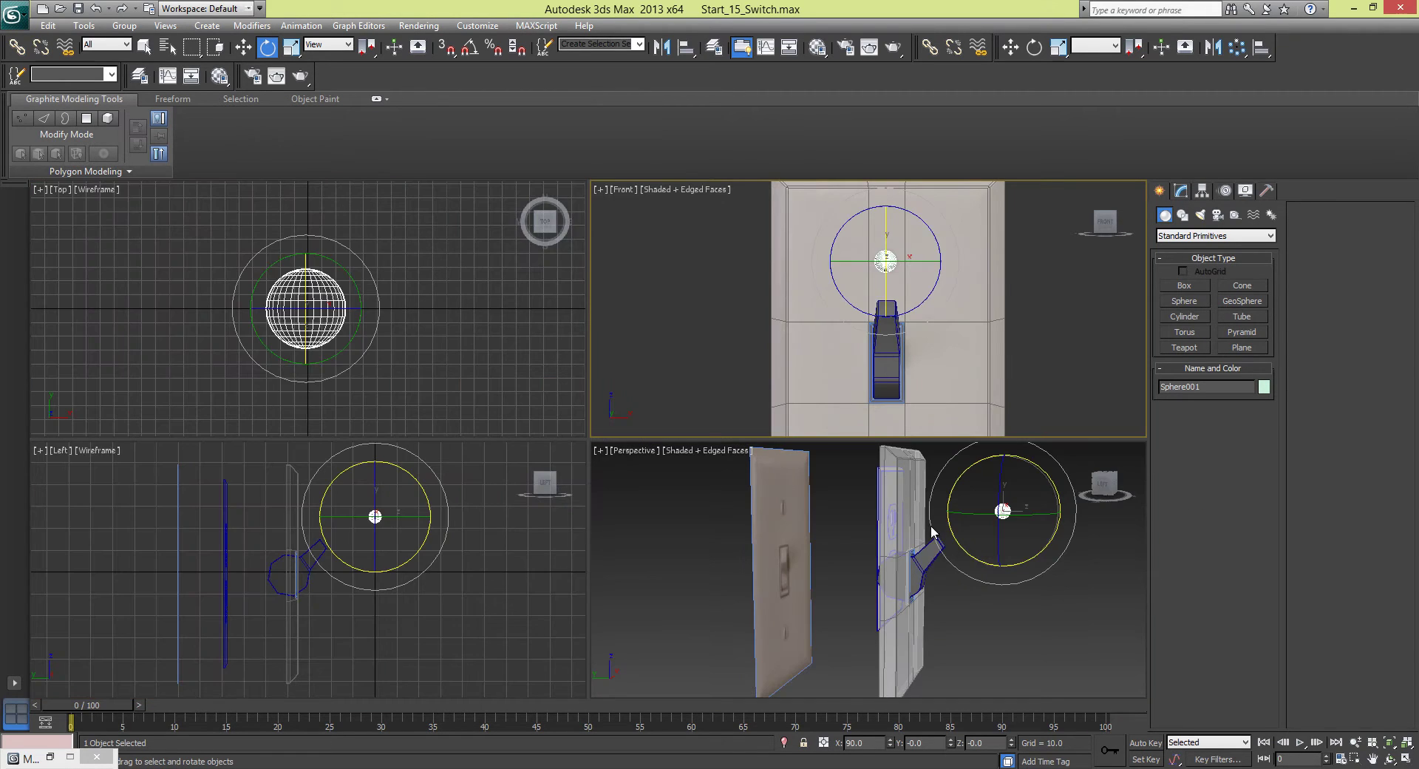
right_click(1004, 628)
key("alt+w")
middle_click_drag(683, 433, 663, 362, "alt")
left_click(663, 362)
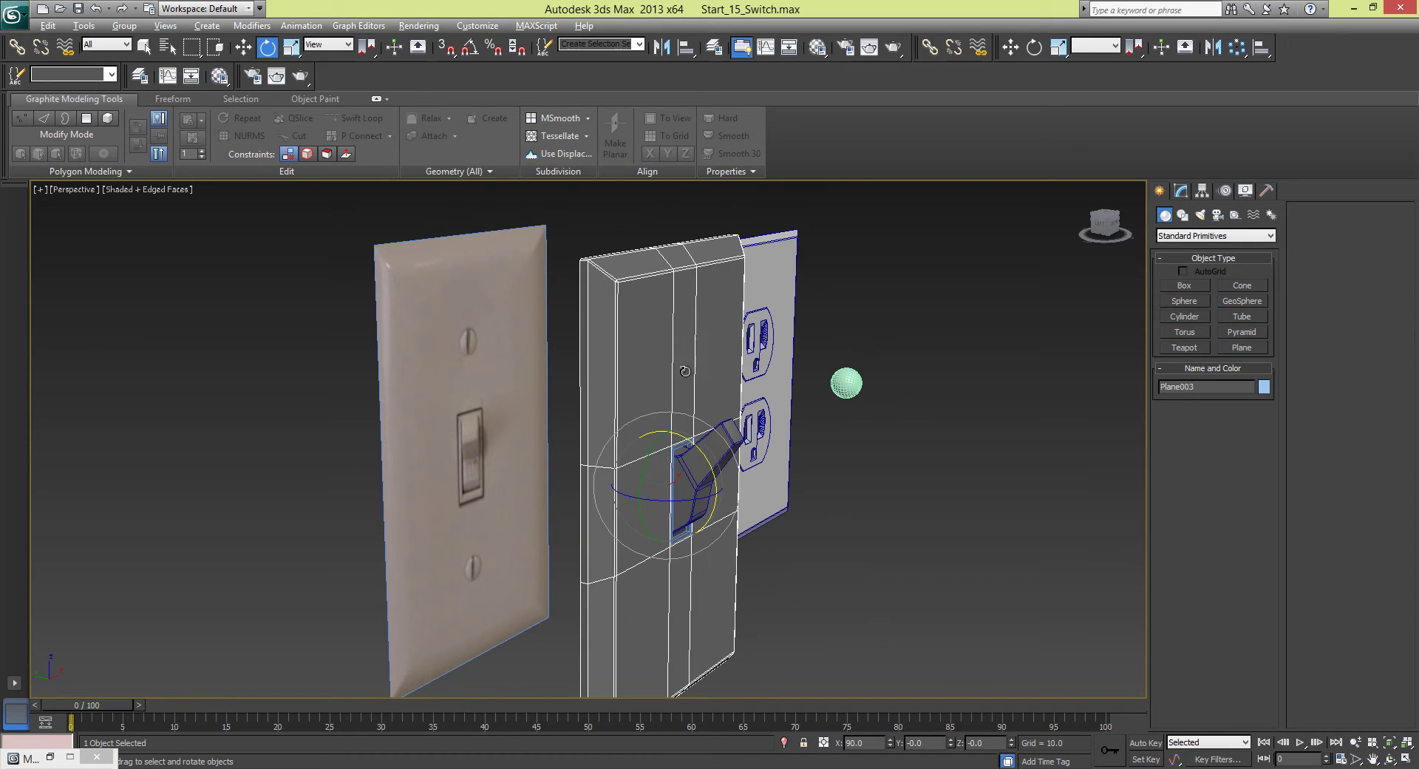
- Assign the gray 01 - Default material to the sphere and deselect it
left_click(848, 385)
key("z")
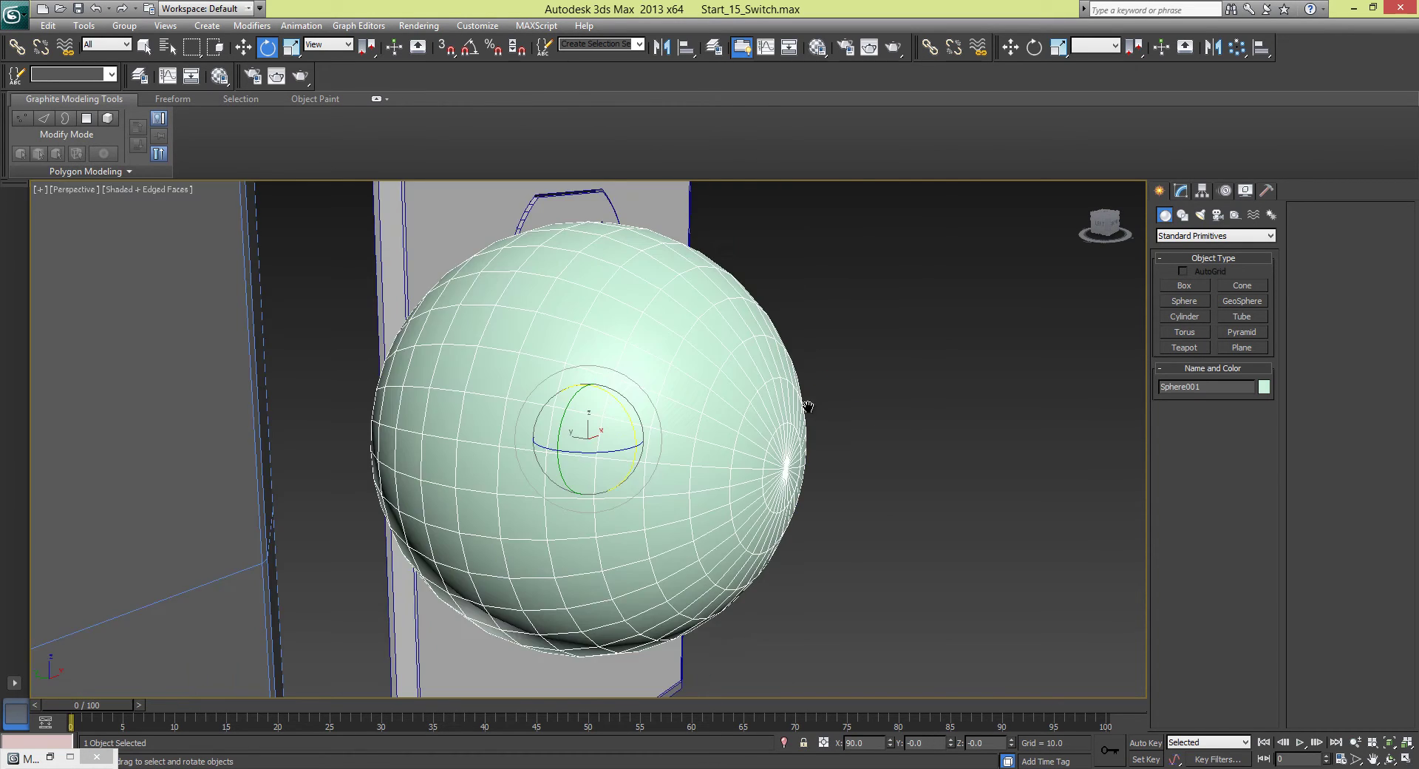
scroll(787, 392, "down", 8)
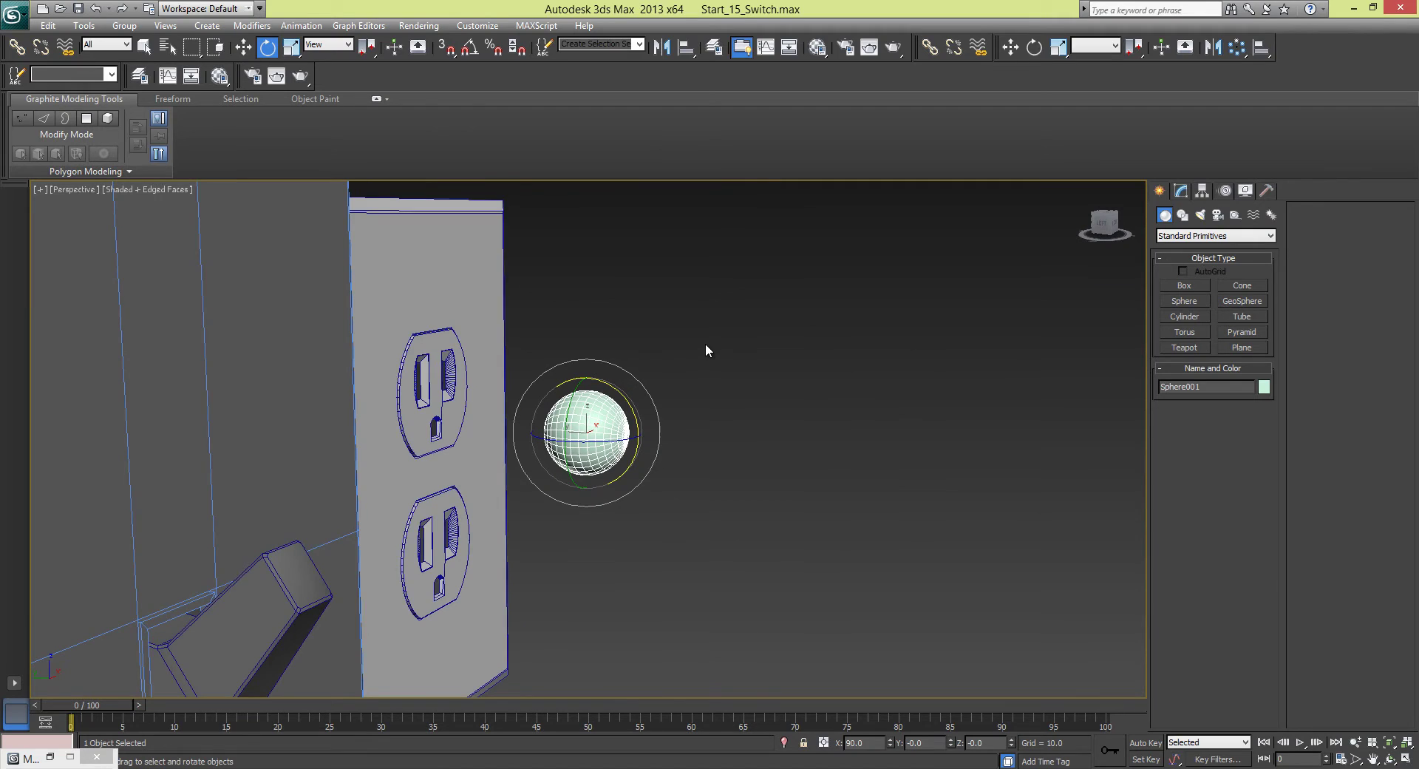
key("m")
left_click_drag(214, 251, 597, 439)
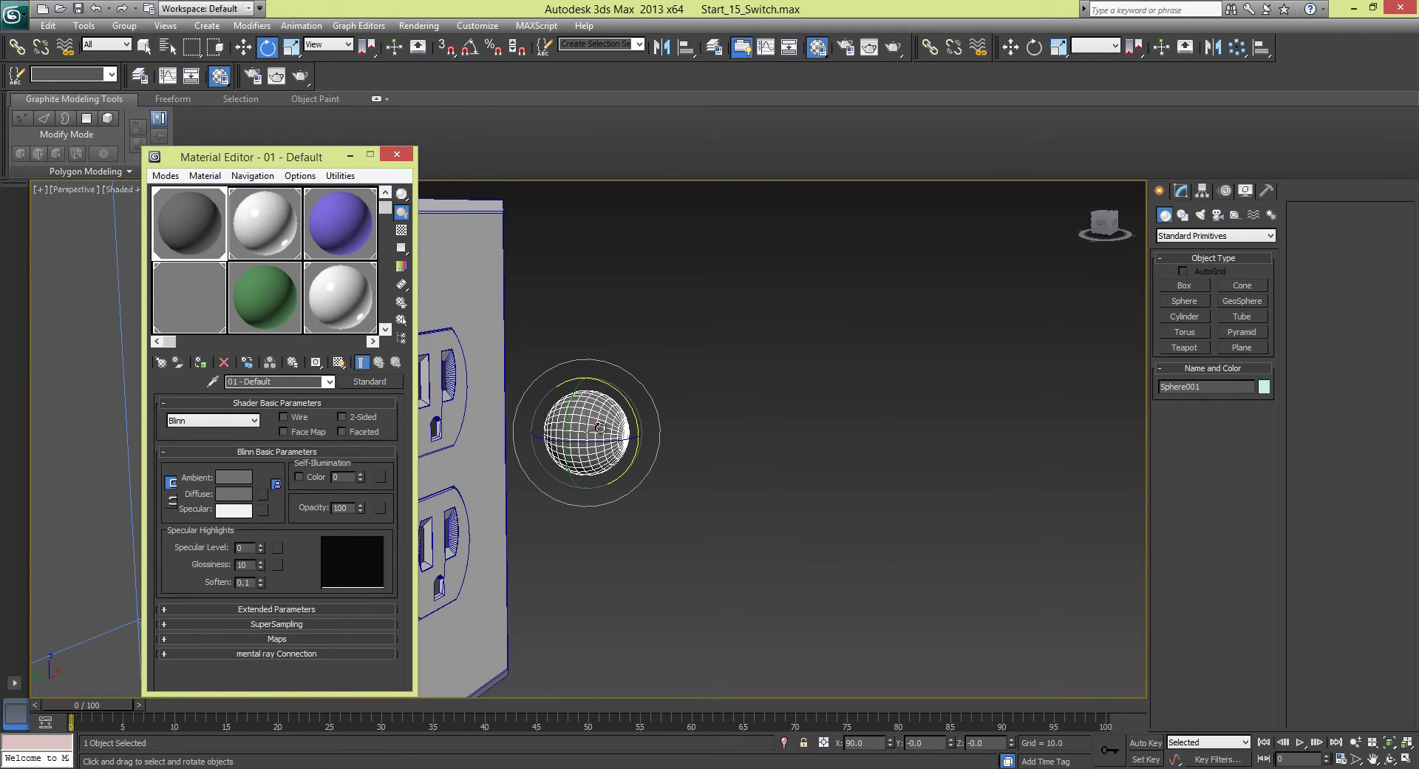
left_click(350, 156)
left_click(728, 409)
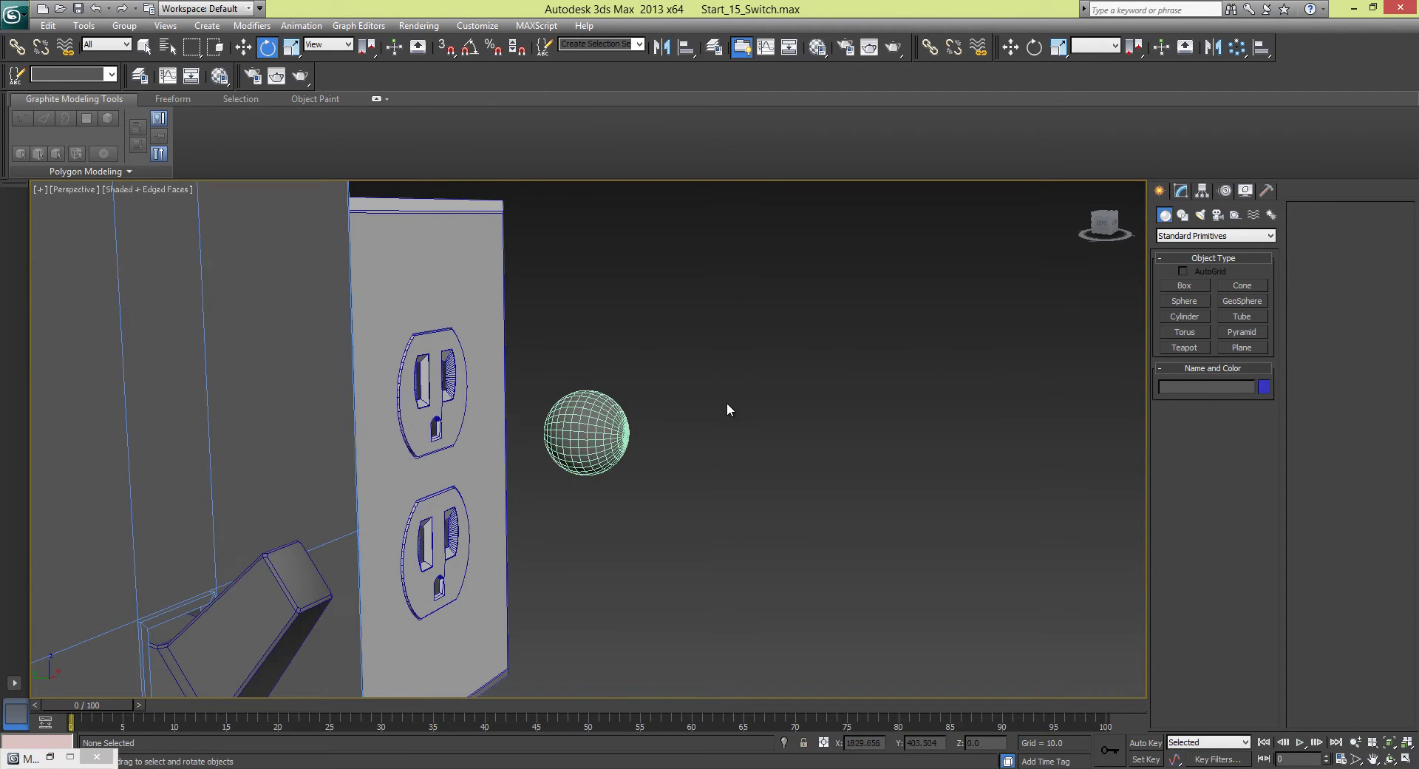
- Change the sphere's object color to black, check its wireframe up close, and deselect it
left_click(571, 430)
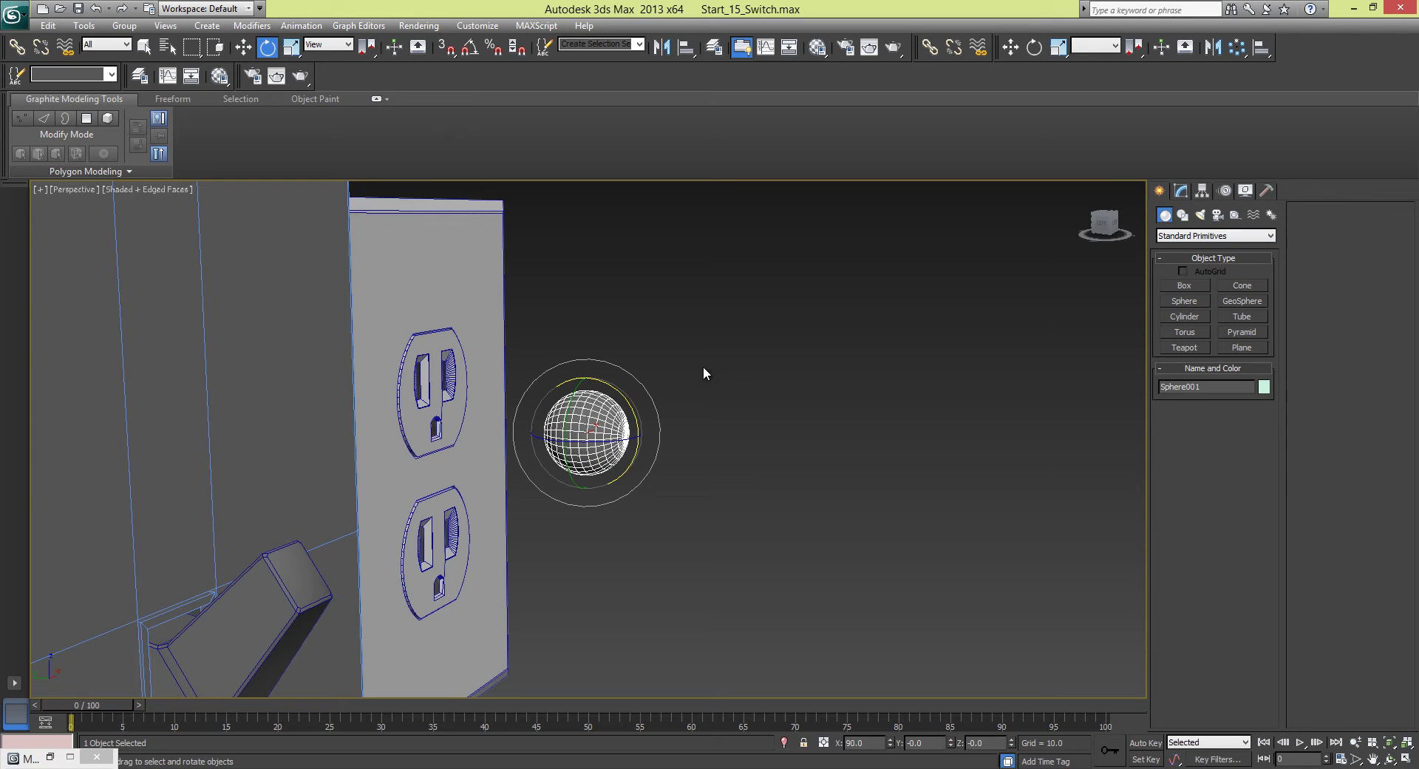
left_click(1180, 192)
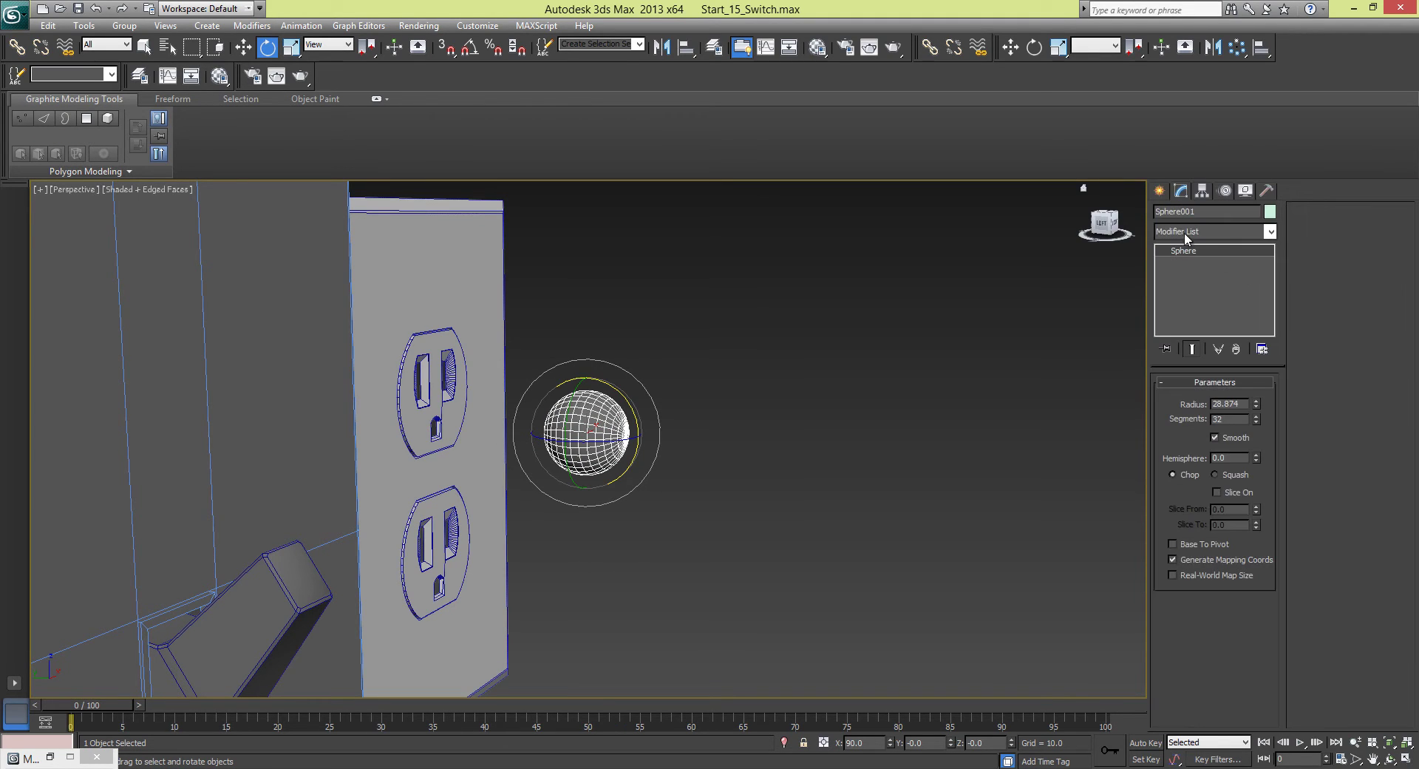
left_click(1160, 191)
left_click(1265, 387)
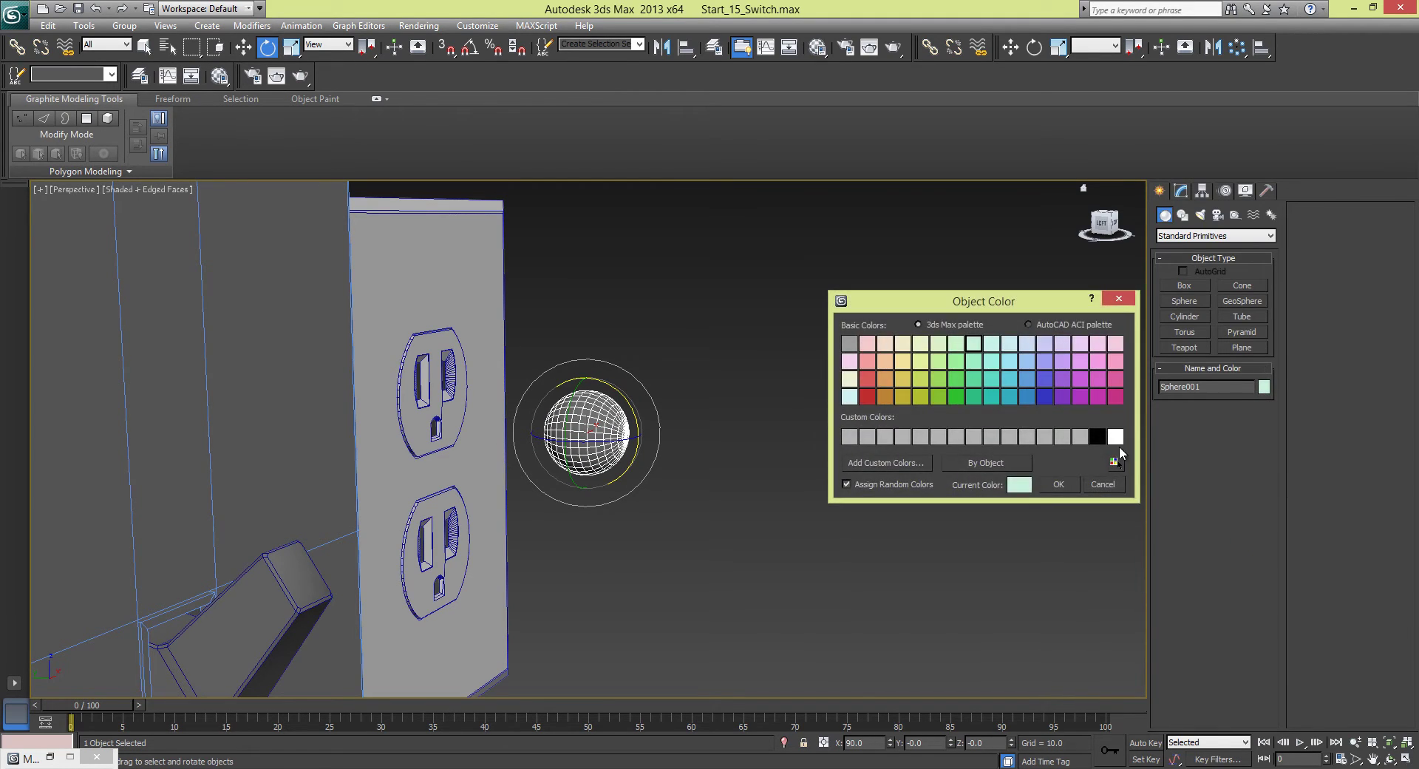
left_click(1098, 436)
left_click(1058, 485)
left_click(711, 385)
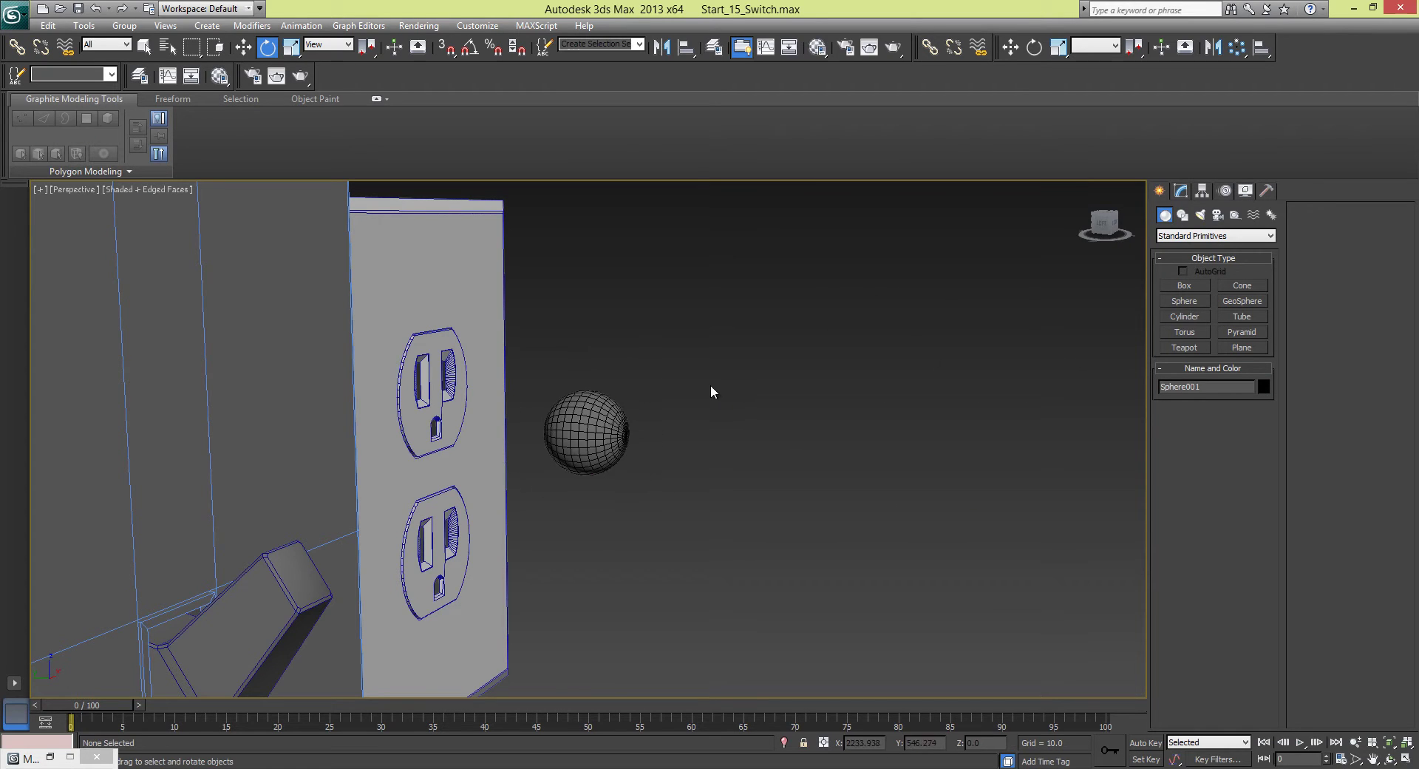
left_click(599, 413)
key("z")
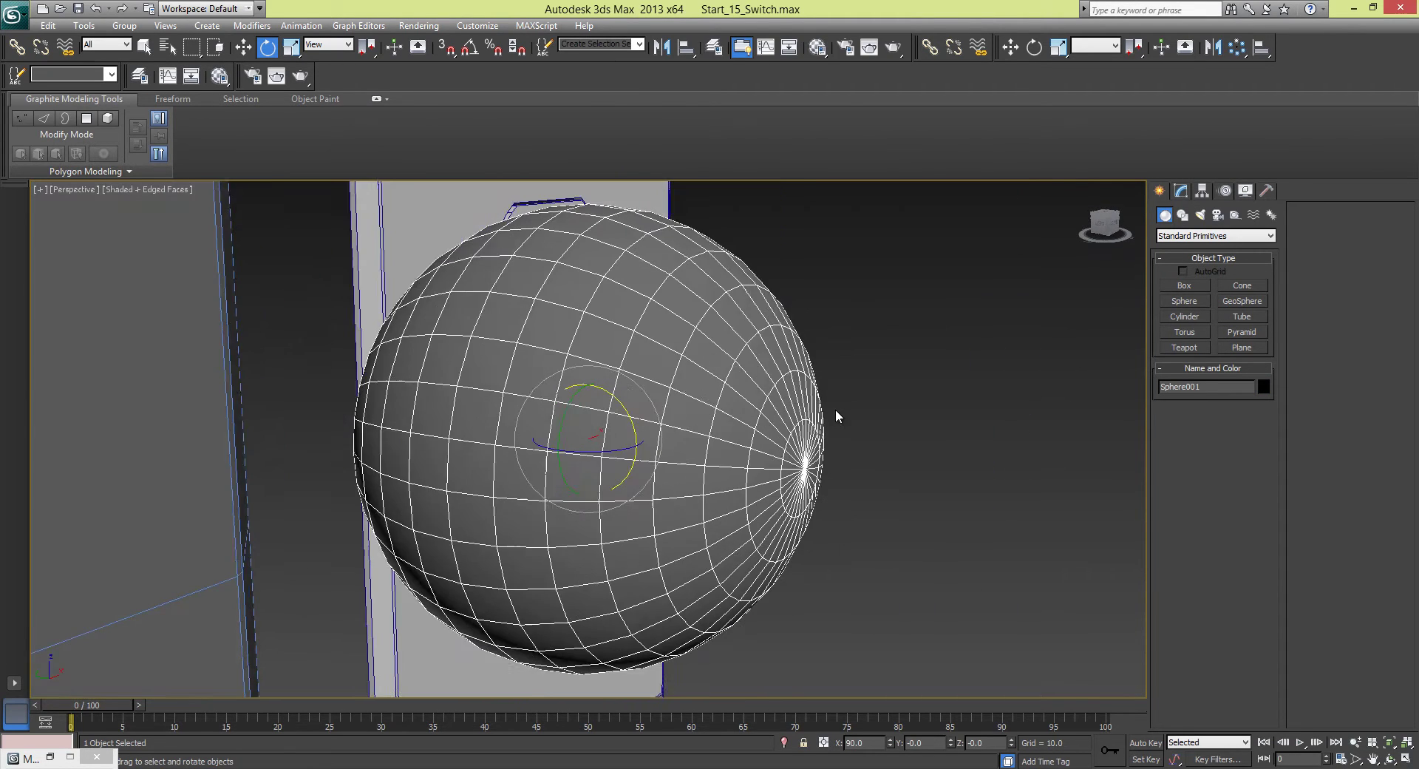
scroll(835, 410, "down", 5)
left_click(846, 430)
middle_click_drag(717, 425, 628, 414, "alt")
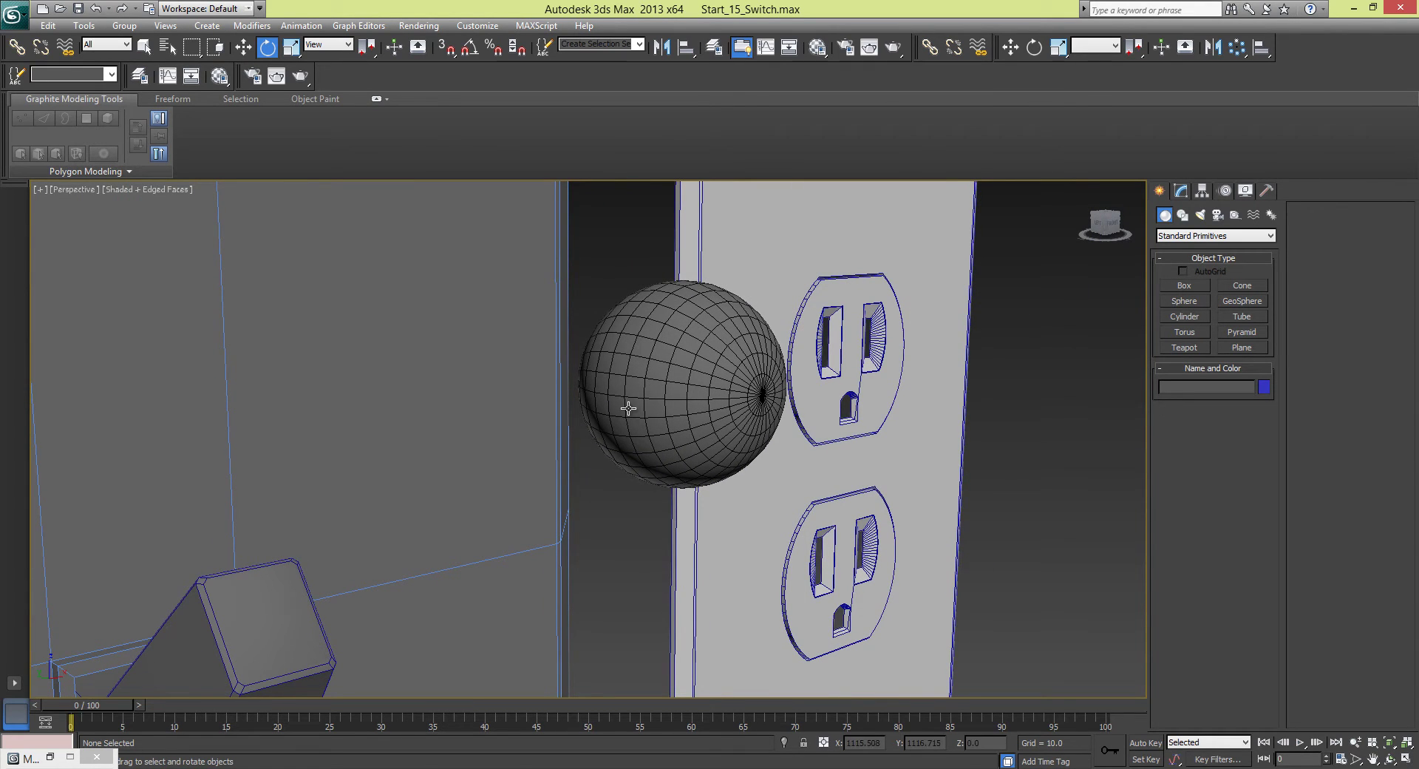
- Maximize the Left view, hide its grid, and frame the selected sphere in it
left_click(628, 408)
key("alt+q")
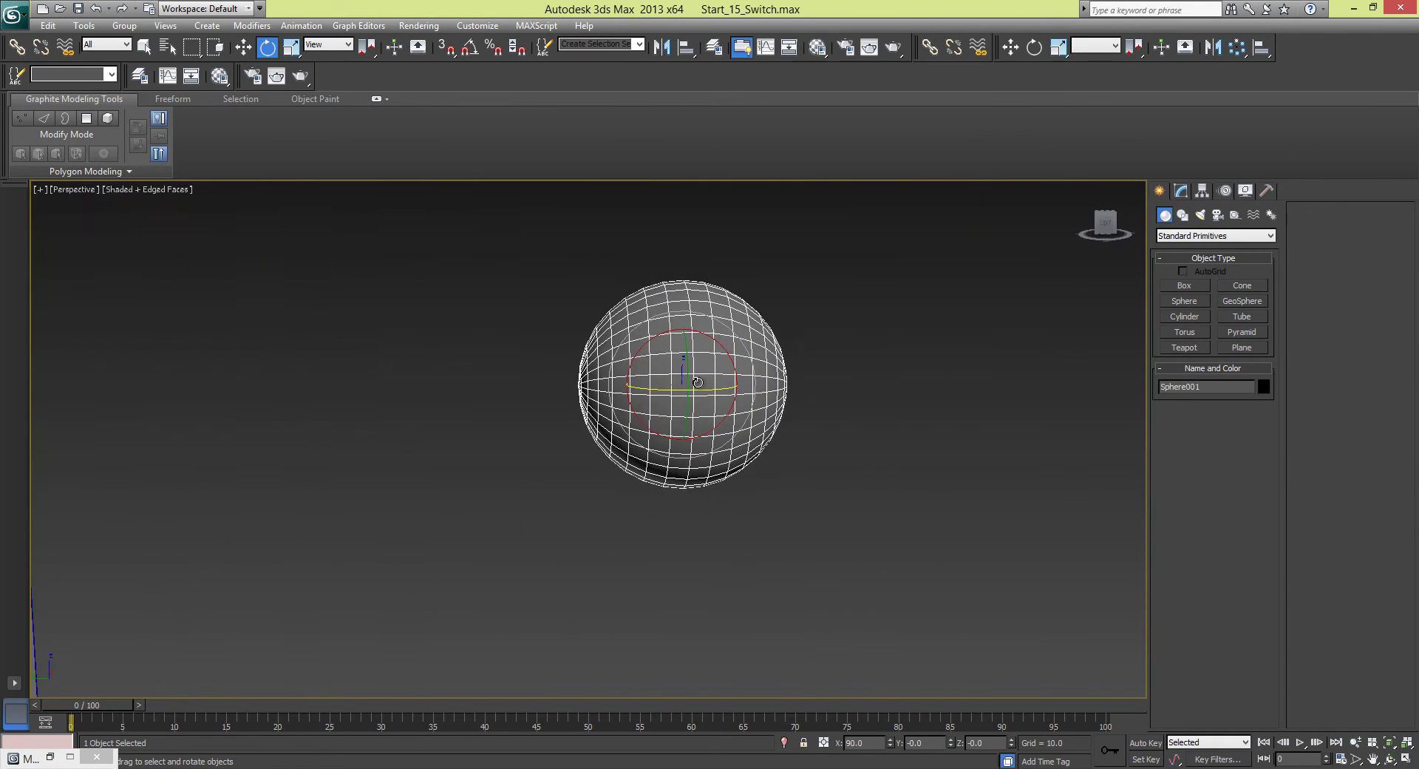
mouse_move(698, 382)
middle_mouse_down("alt")
mouse_move(669, 382)
mouse_move(674, 370)
middle_mouse_up("alt")
scroll(674, 370, "down", 3)
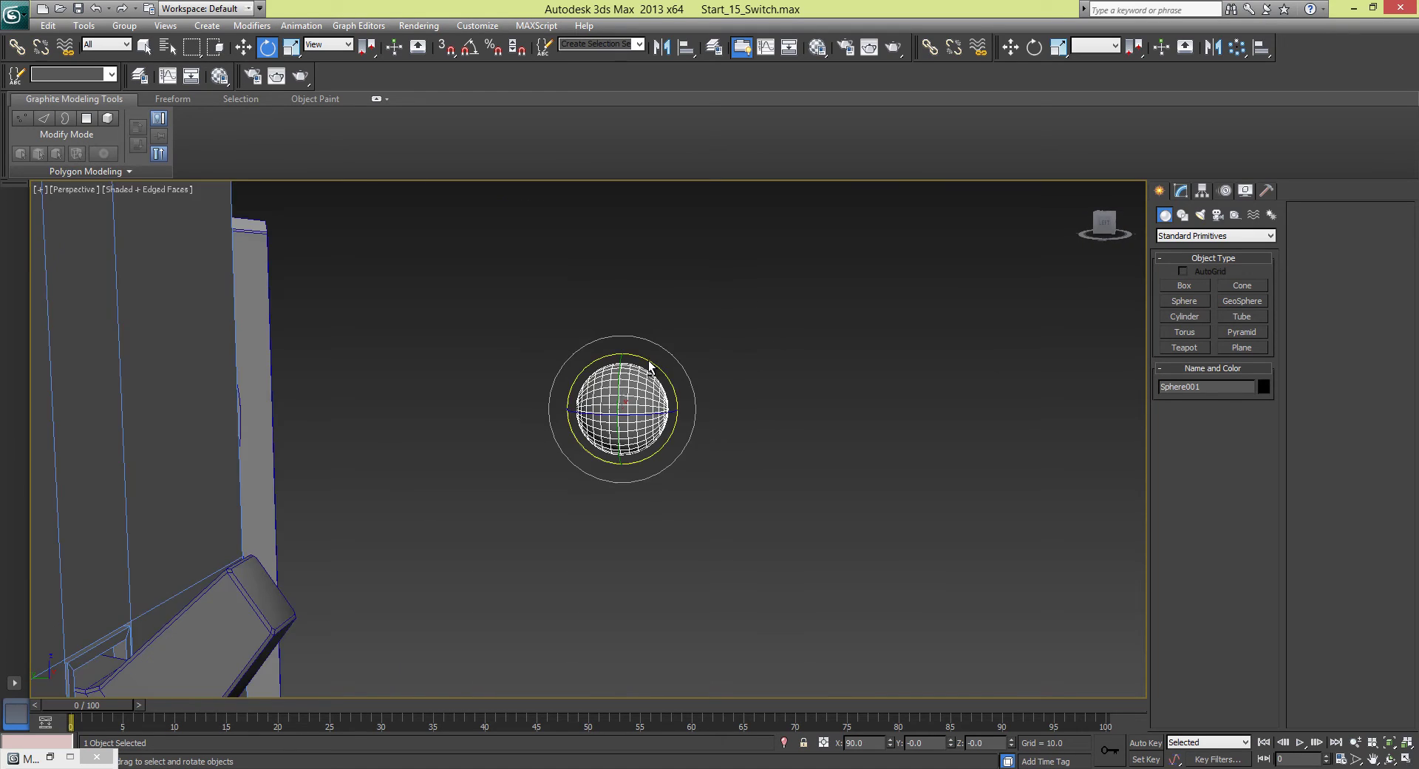
key("alt+w")
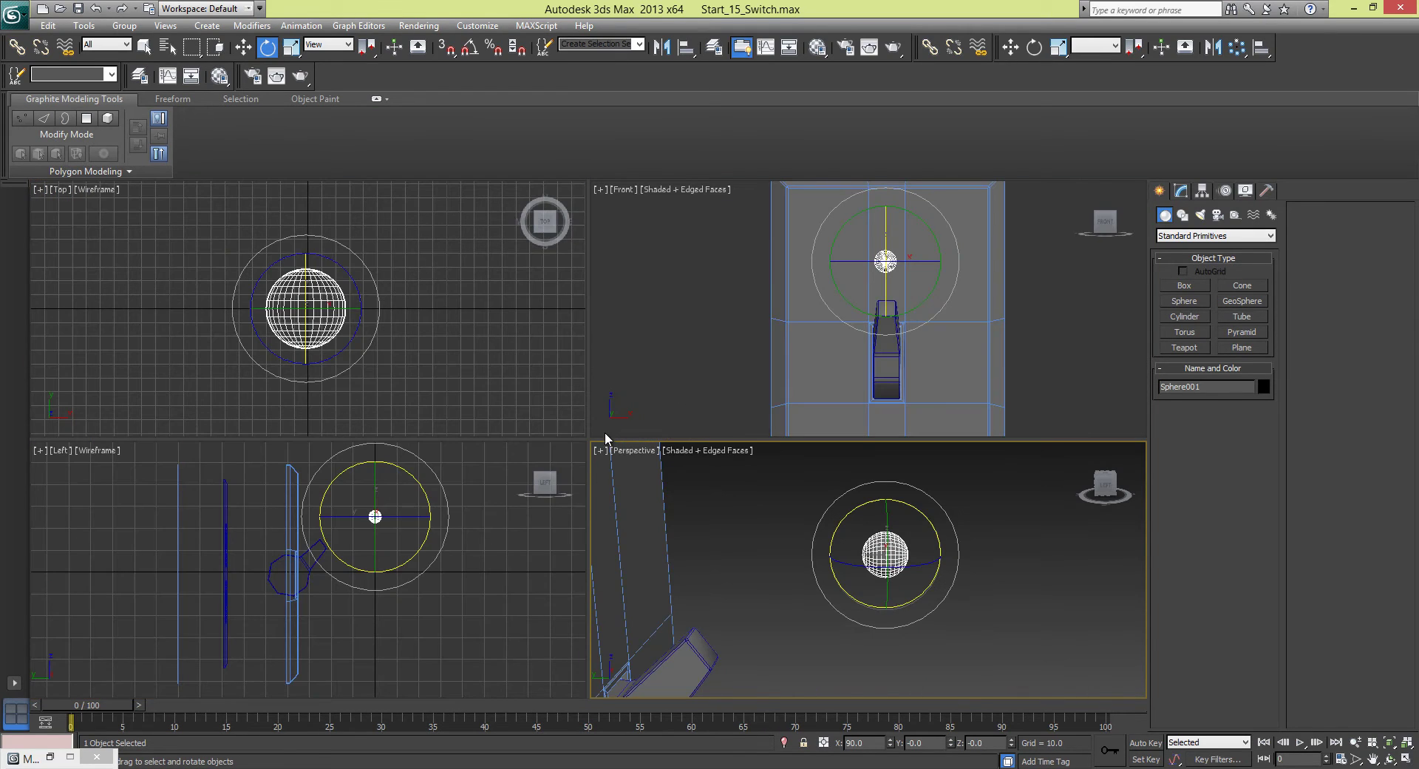
right_click(495, 551)
key("alt+w")
middle_click_drag(686, 472, 643, 501)
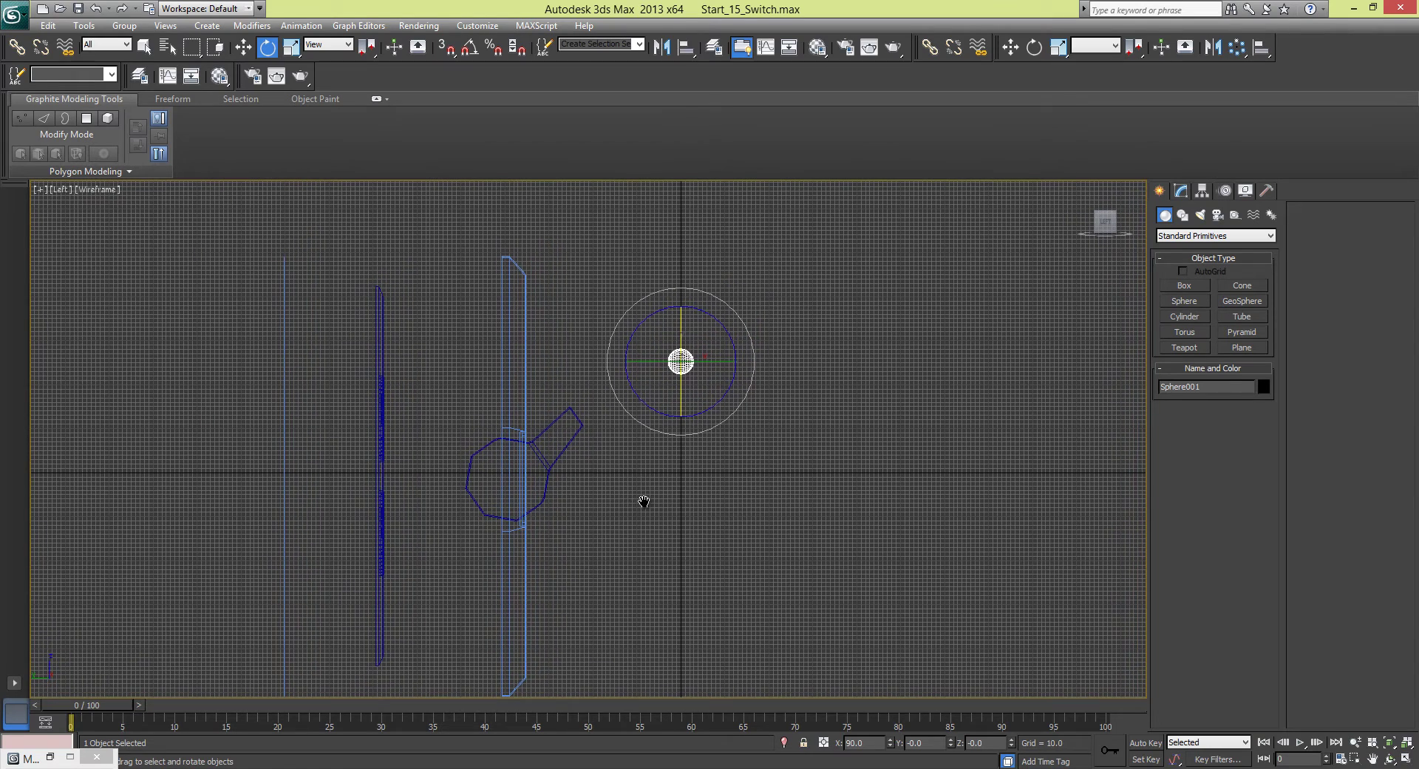
left_click(752, 540)
key("g")
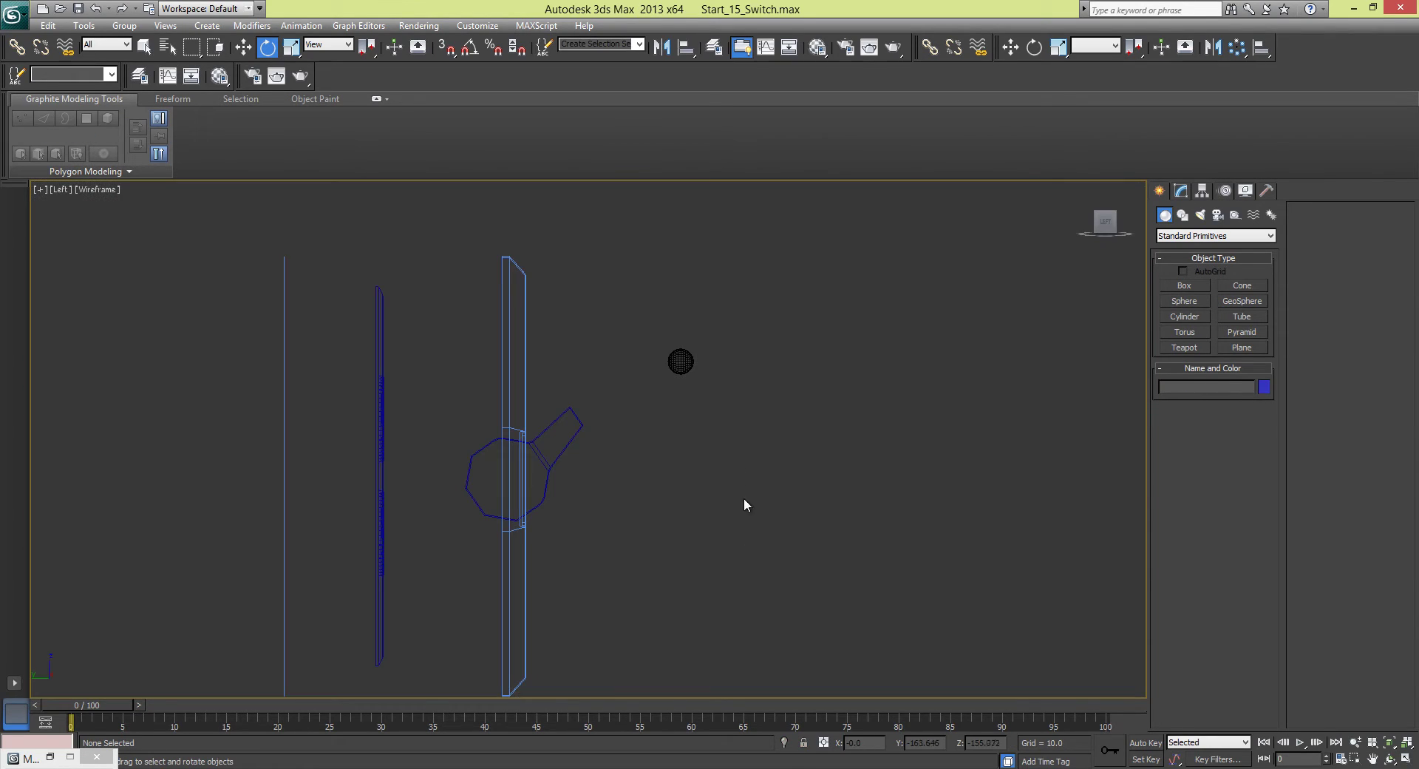
left_click(672, 361)
key("z")
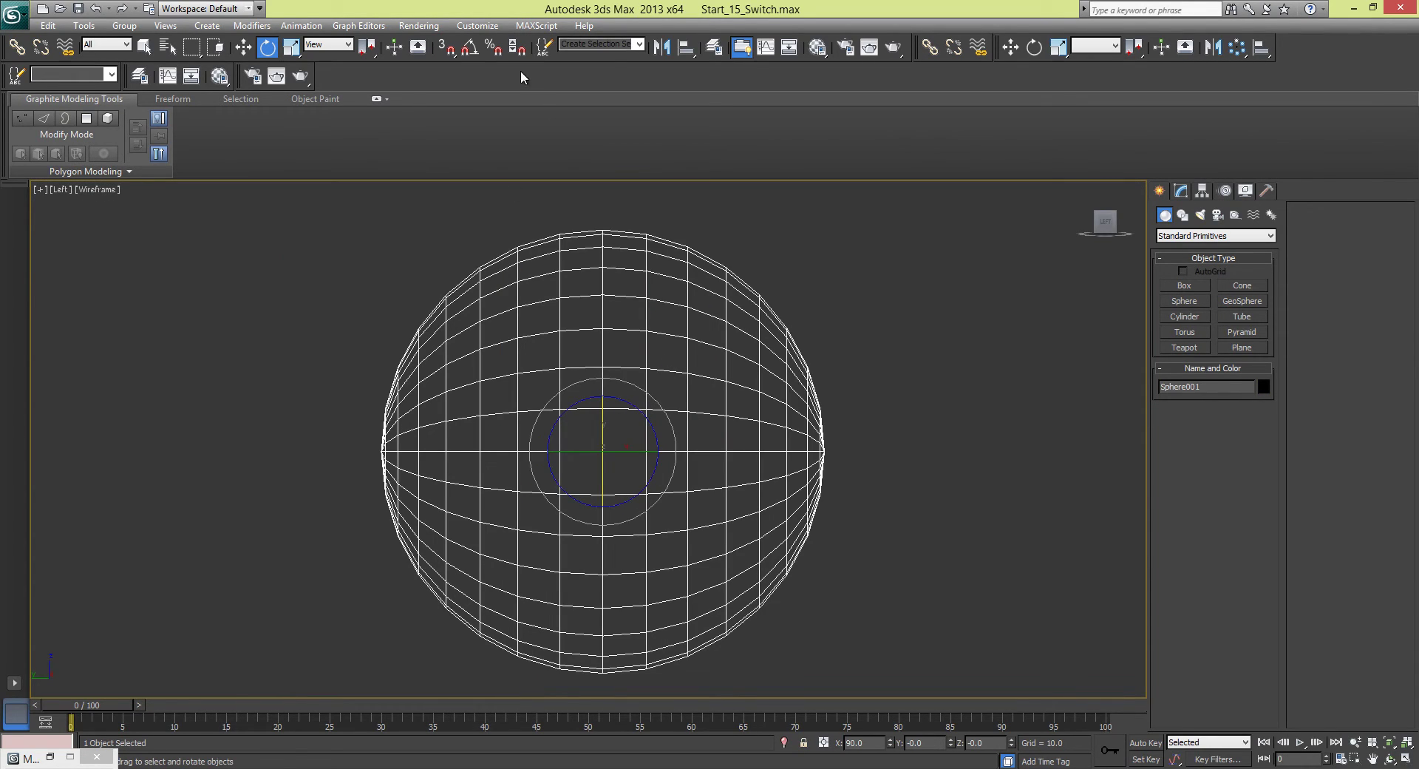
- Turn on angle snap with a 5-degree increment and rotate the sphere 90 degrees so its pole faces the Left view
left_click(474, 55)
right_click(474, 55)
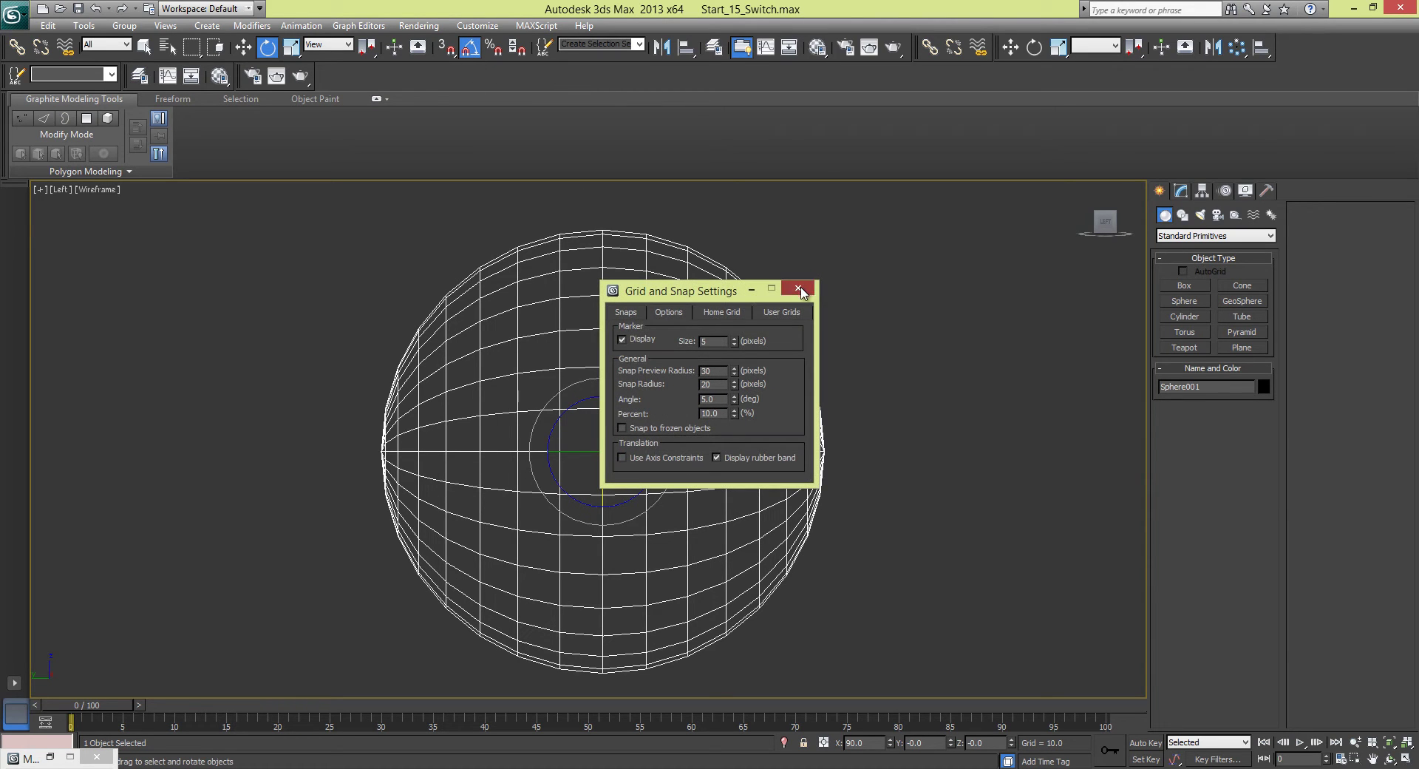
left_click(798, 287)
left_click_drag(635, 455, 567, 464)
- Reduce the sphere's segments to 22
left_click(1180, 191)
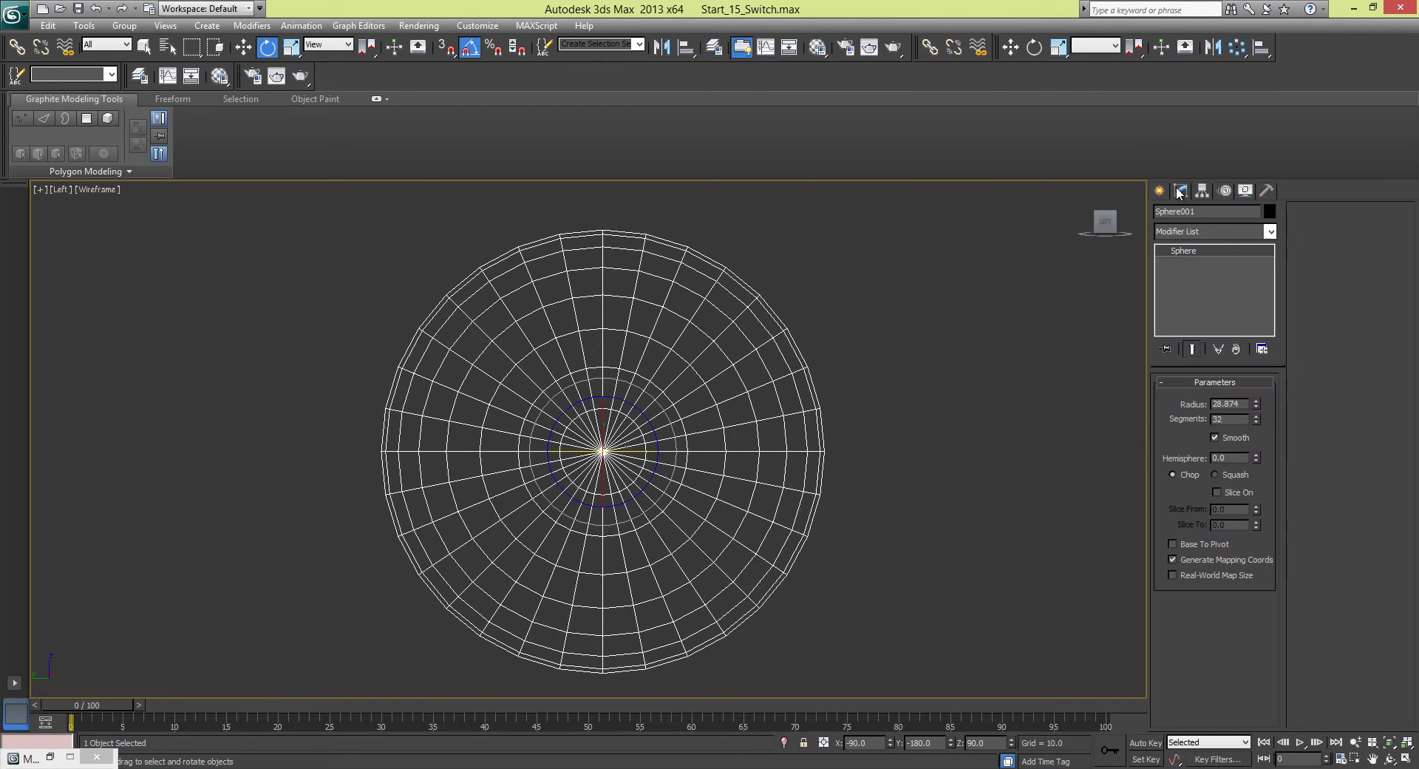
left_click(1256, 423)
left_click(1256, 422)
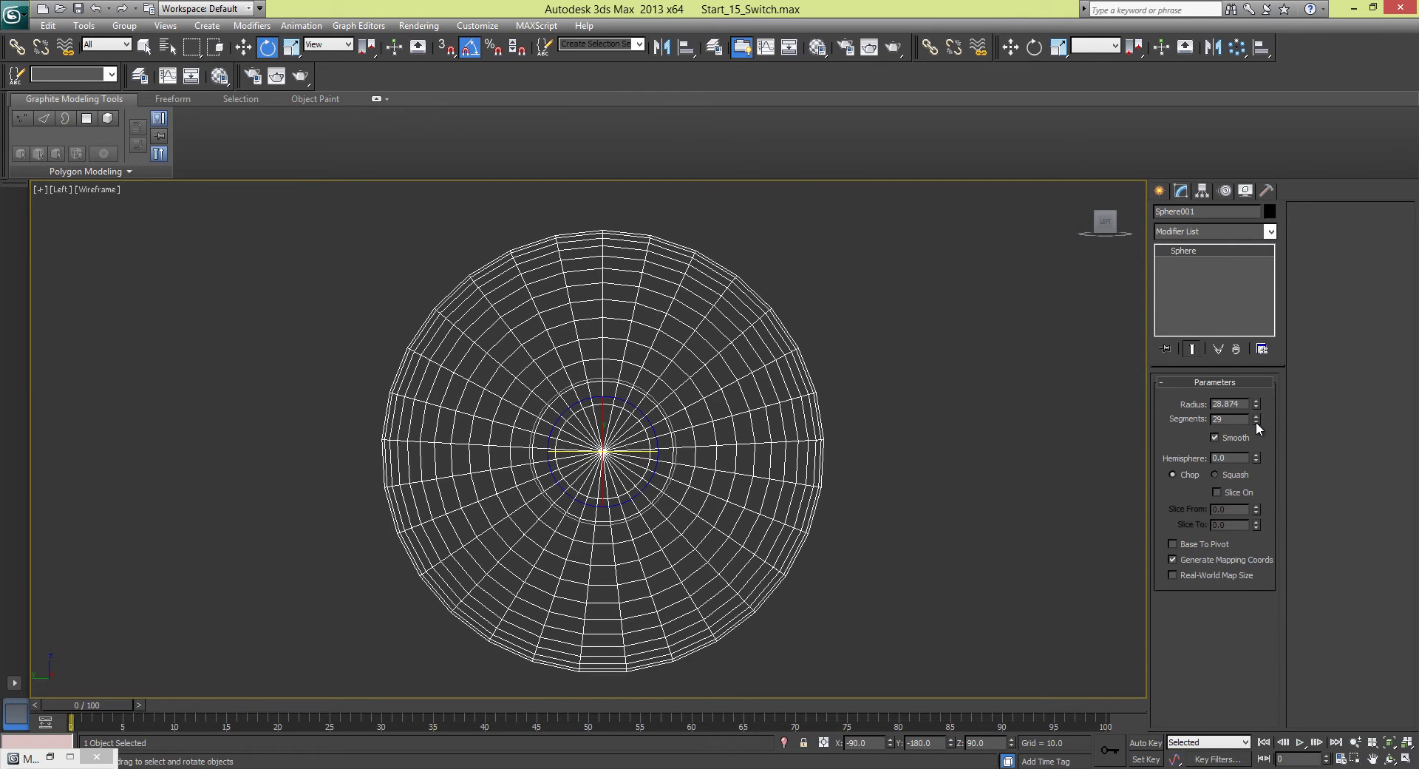
left_click(1256, 423)
left_click(1256, 422)
left_click(1256, 422)
left_click(1256, 422)
left_click(1257, 422)
left_click(1256, 422)
left_click(1256, 422)
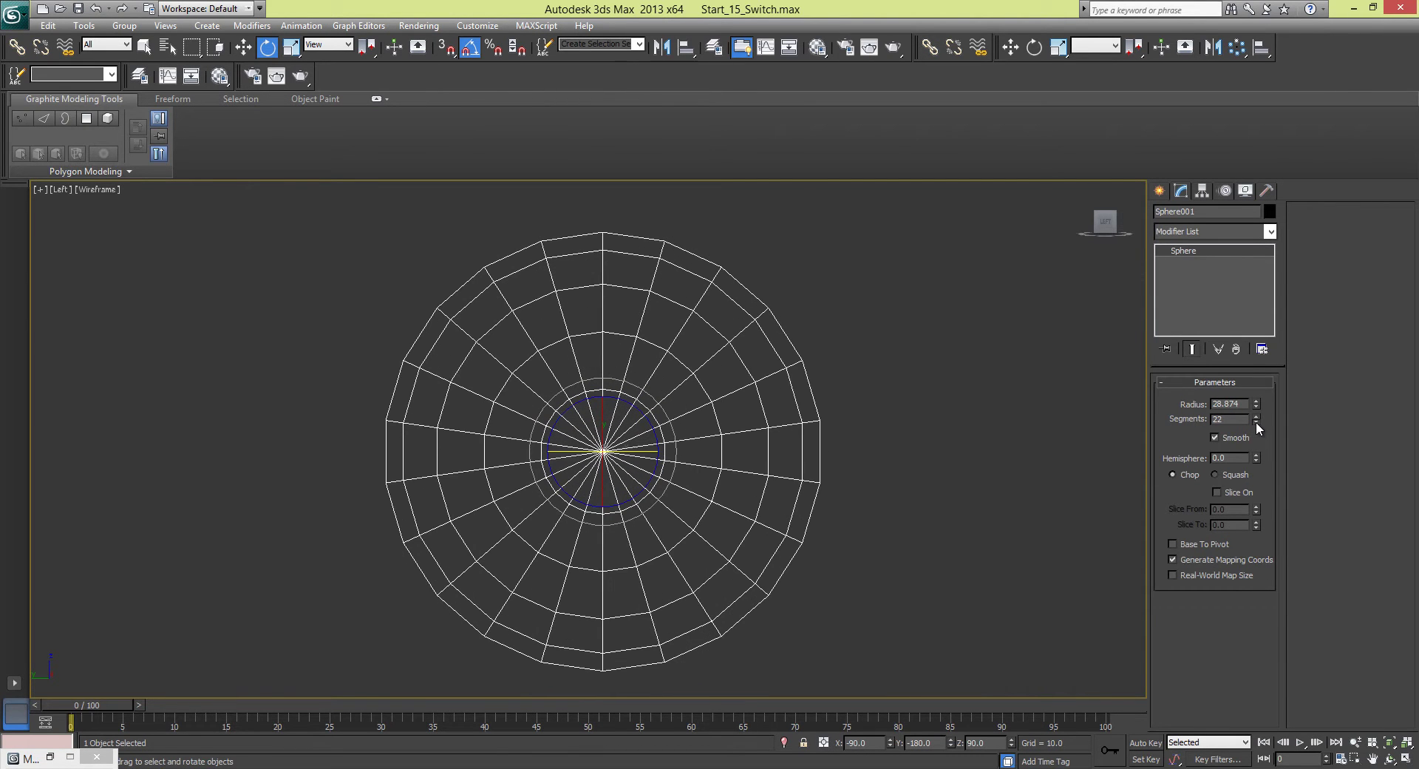
key("alt+w")
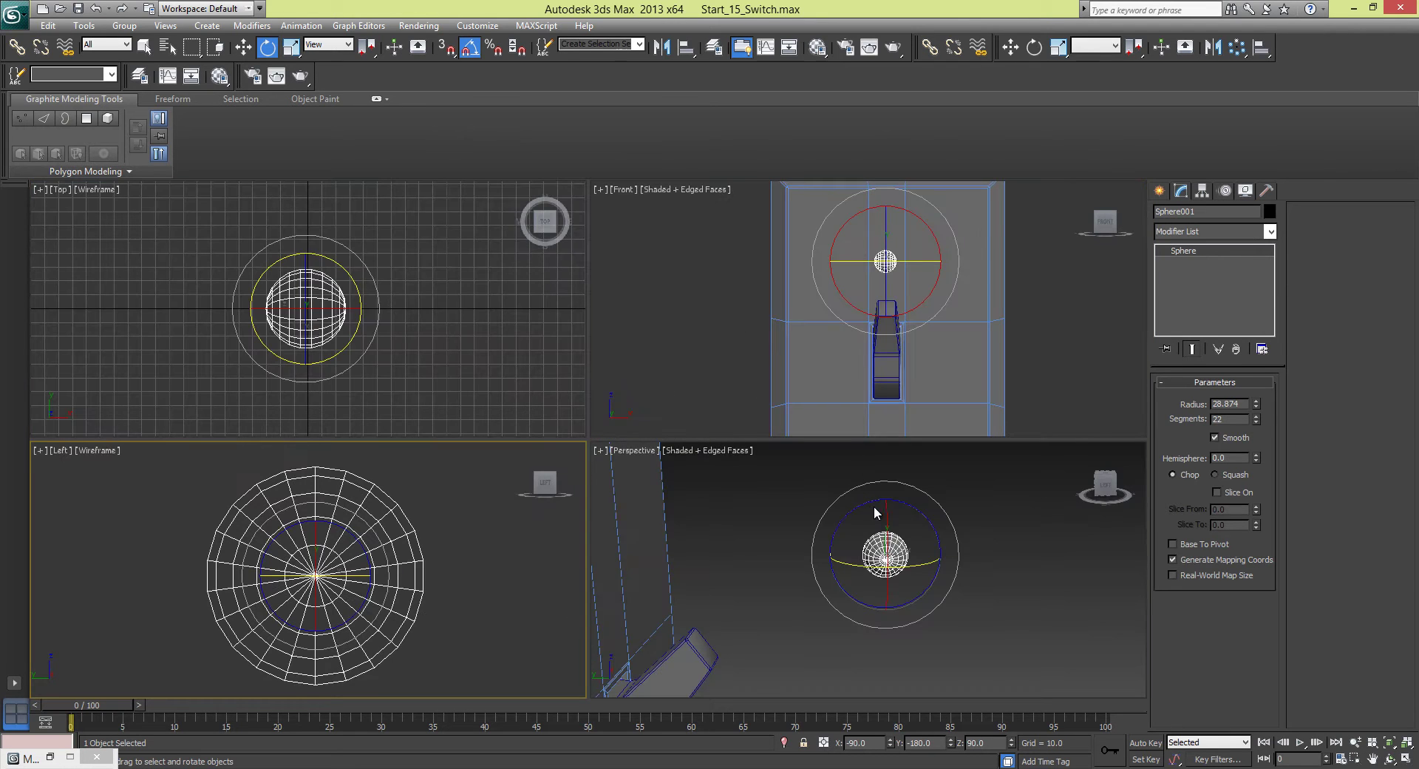
right_click(1044, 323)
key("alt+w")
middle_click_drag(452, 400, 613, 388, "alt")
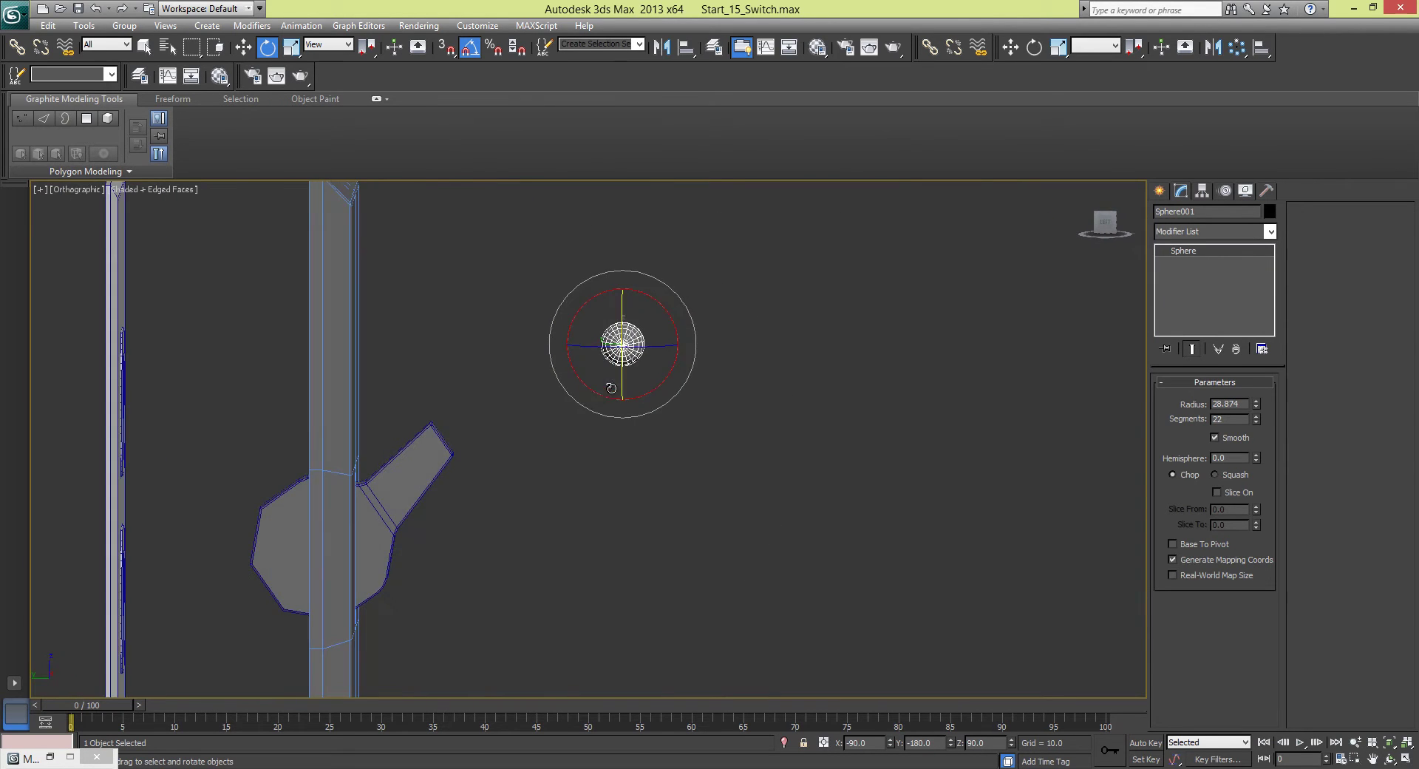
key("z")
left_click(862, 363)
middle_click_drag(862, 364, 829, 369, "alt")
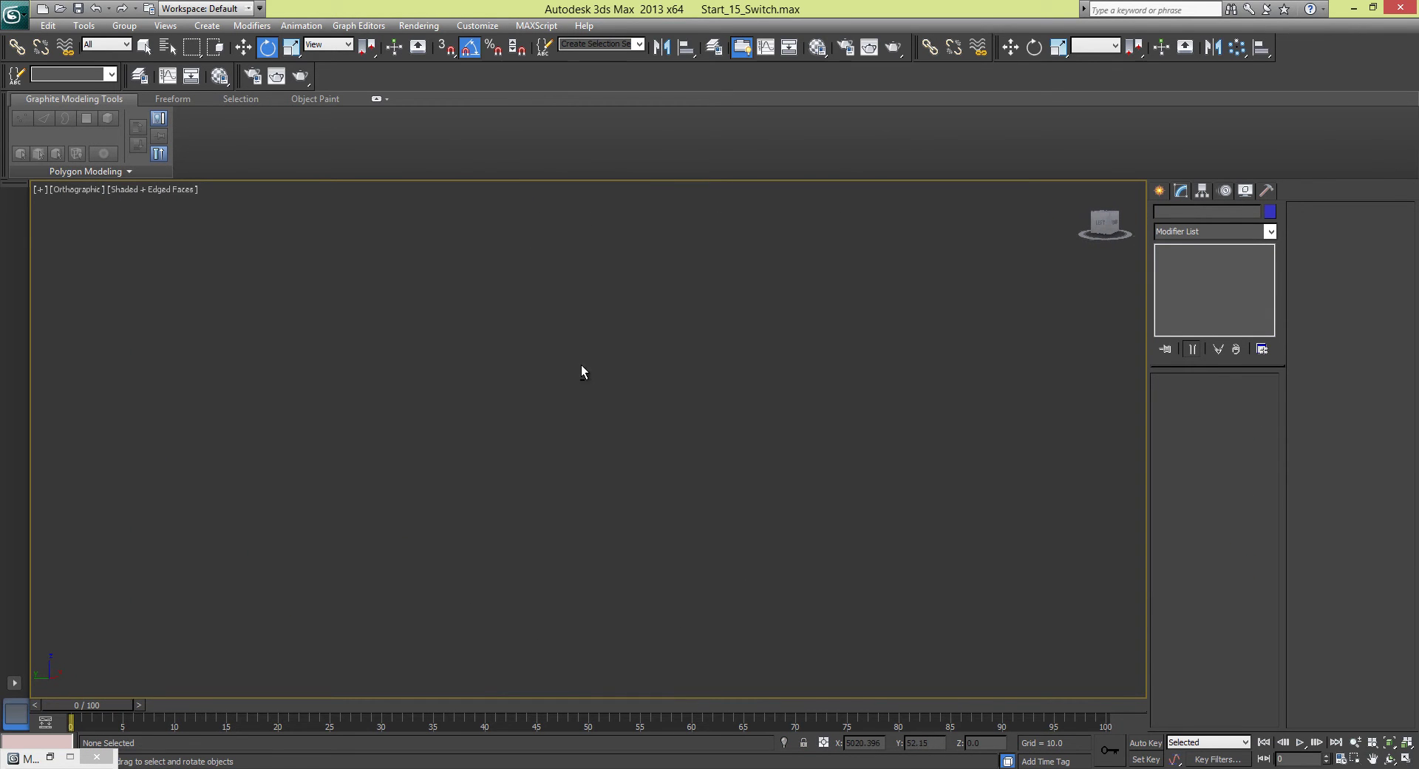
left_click(85, 191)
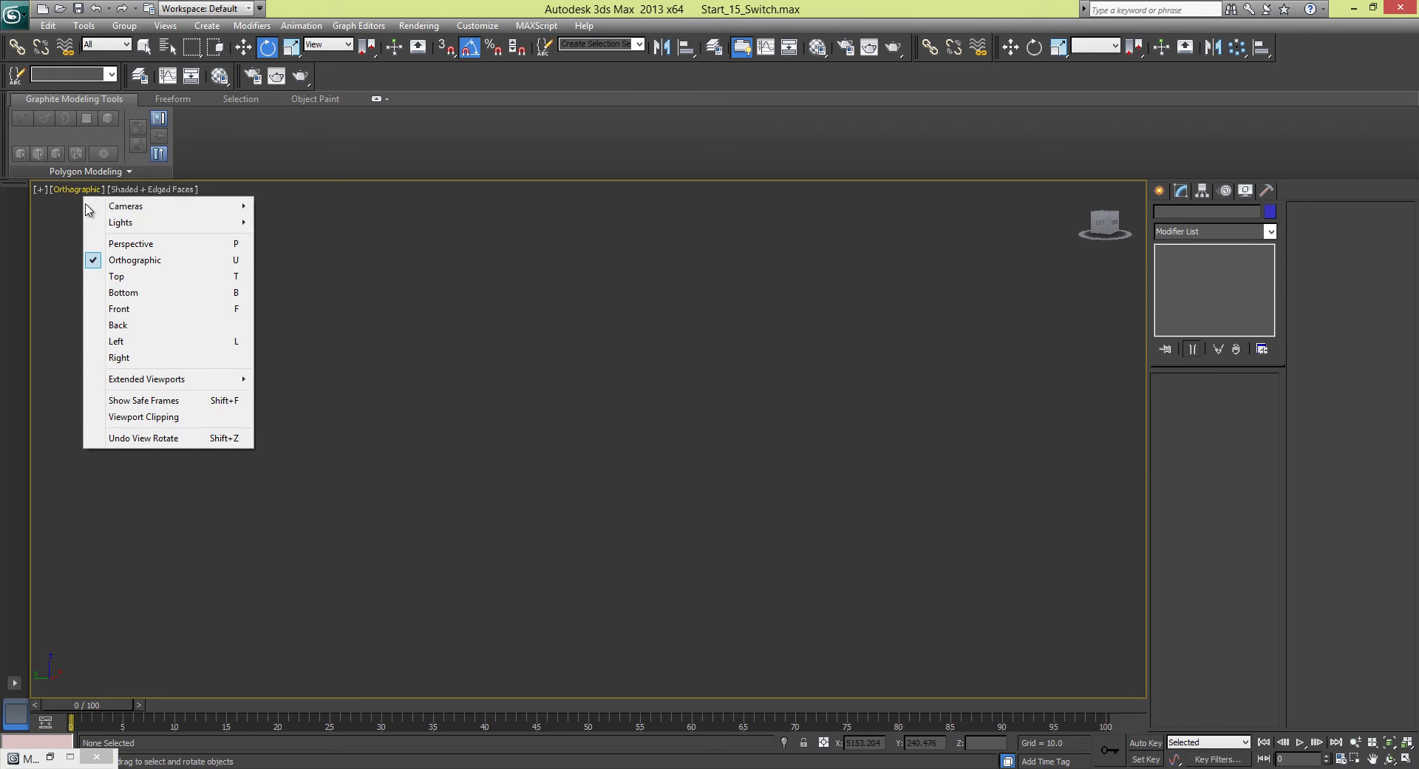
left_click(145, 246)
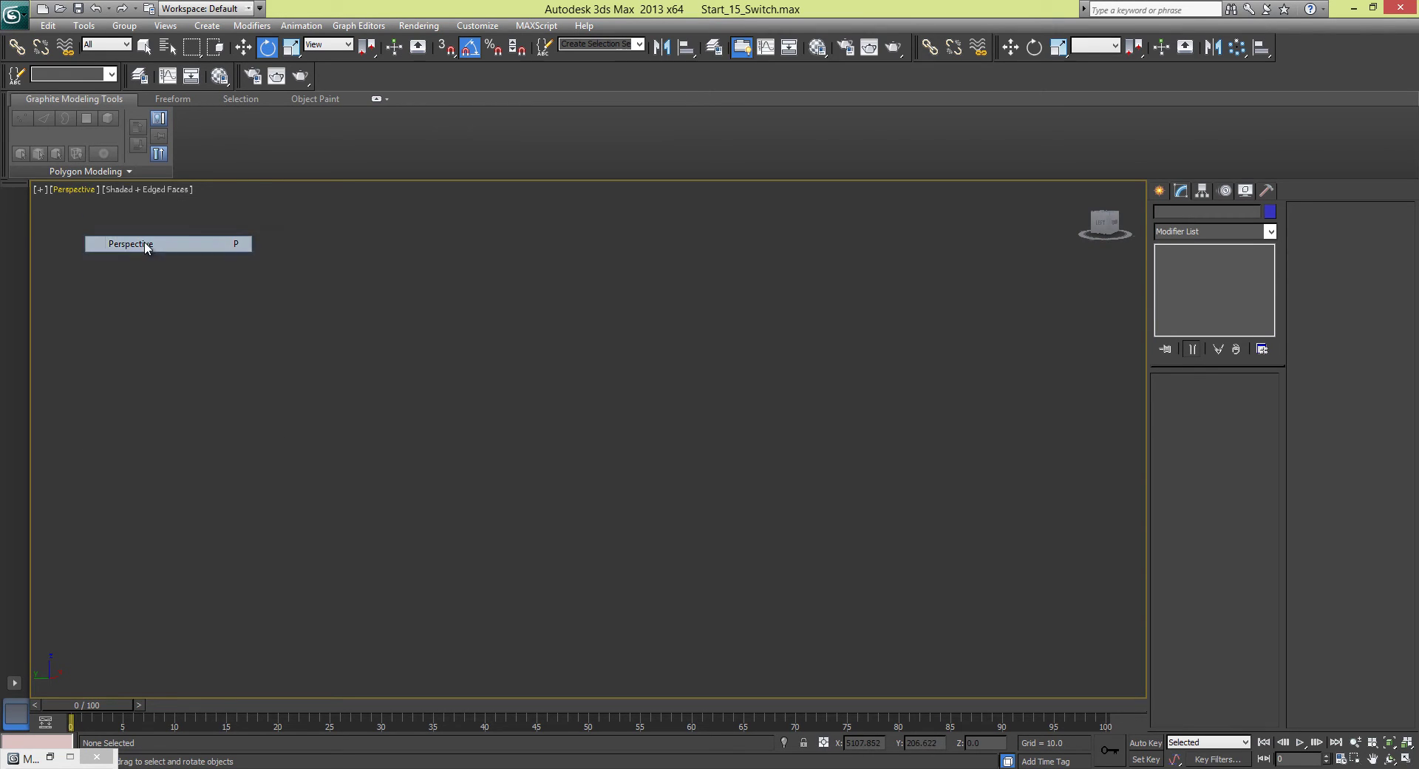
right_click(525, 356)
left_click(486, 382)
key("alt+w")
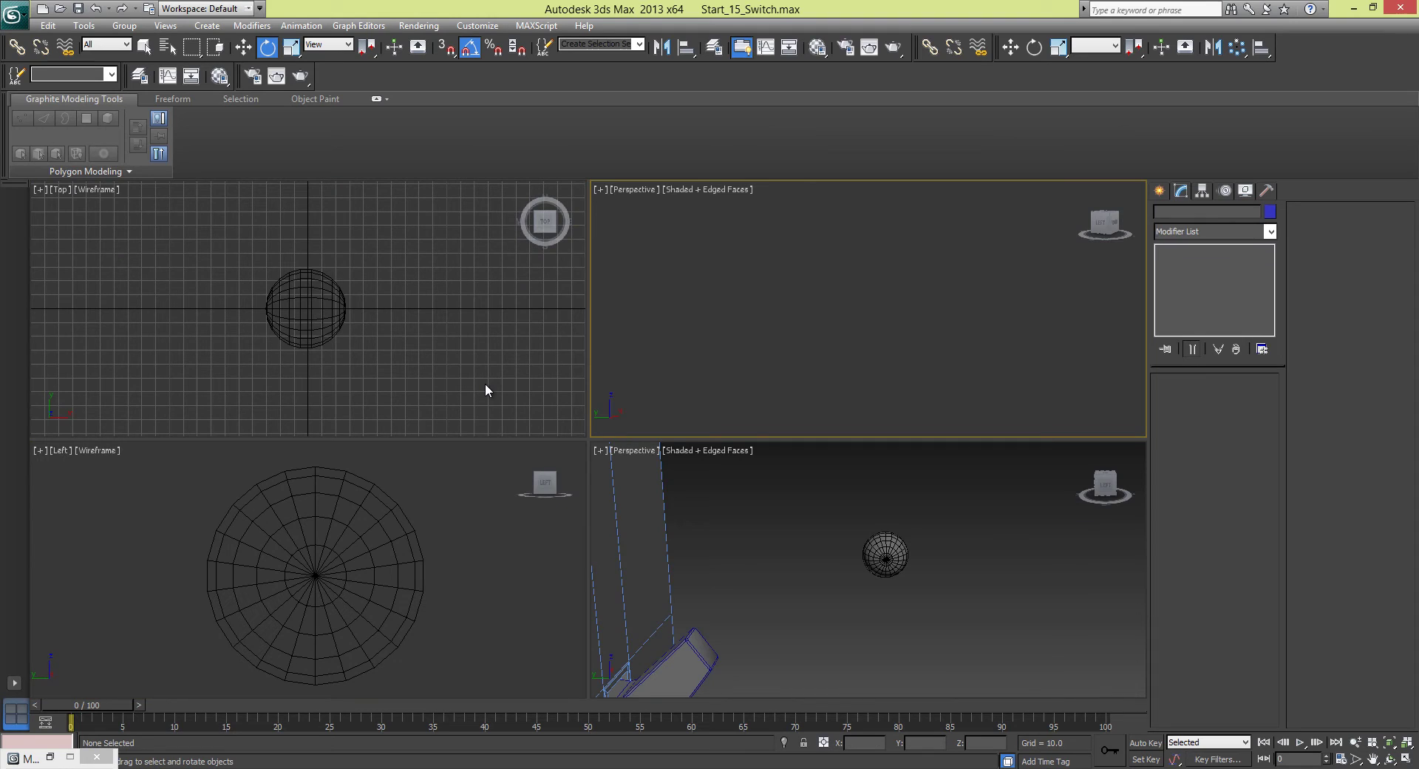
- Undo the accidental view rotation and set that viewport back to the Front view
key("shift+z")
key("shift+z")
key("shift+z")
key("shift+z")
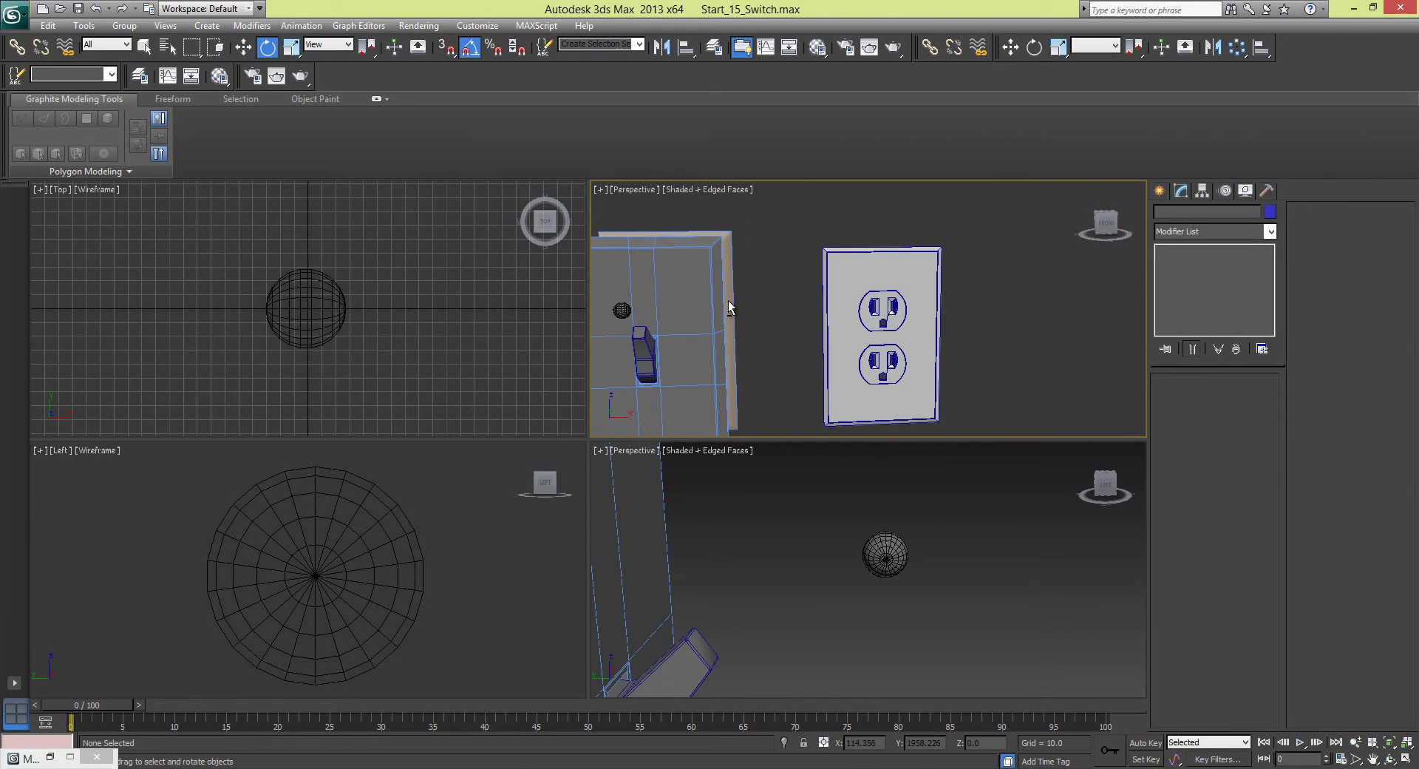
left_click(635, 189)
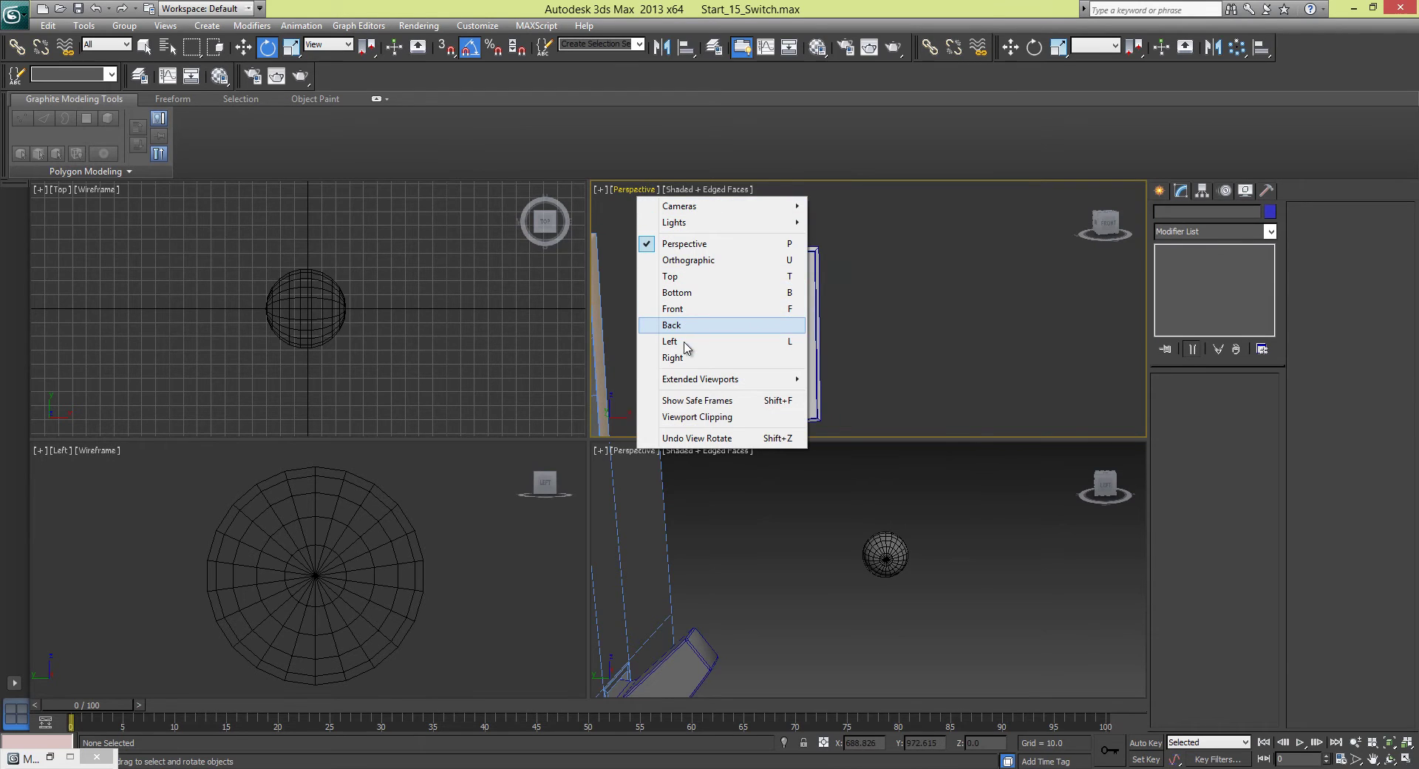
left_click(672, 309)
- Examine the sphere's reduced mesh up close and from the side in the maximized perspective view
left_click(751, 551)
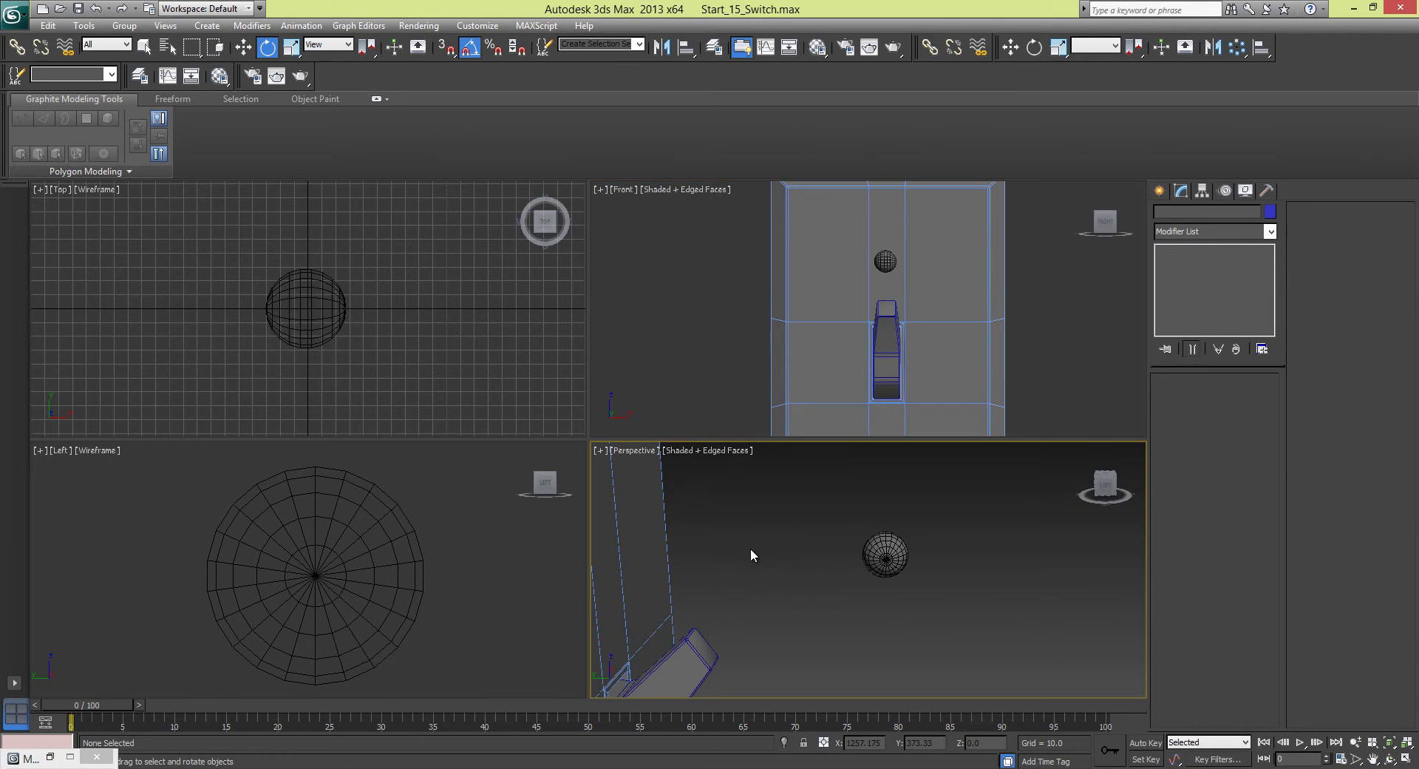
key("alt+w")
left_click(660, 403)
key("z")
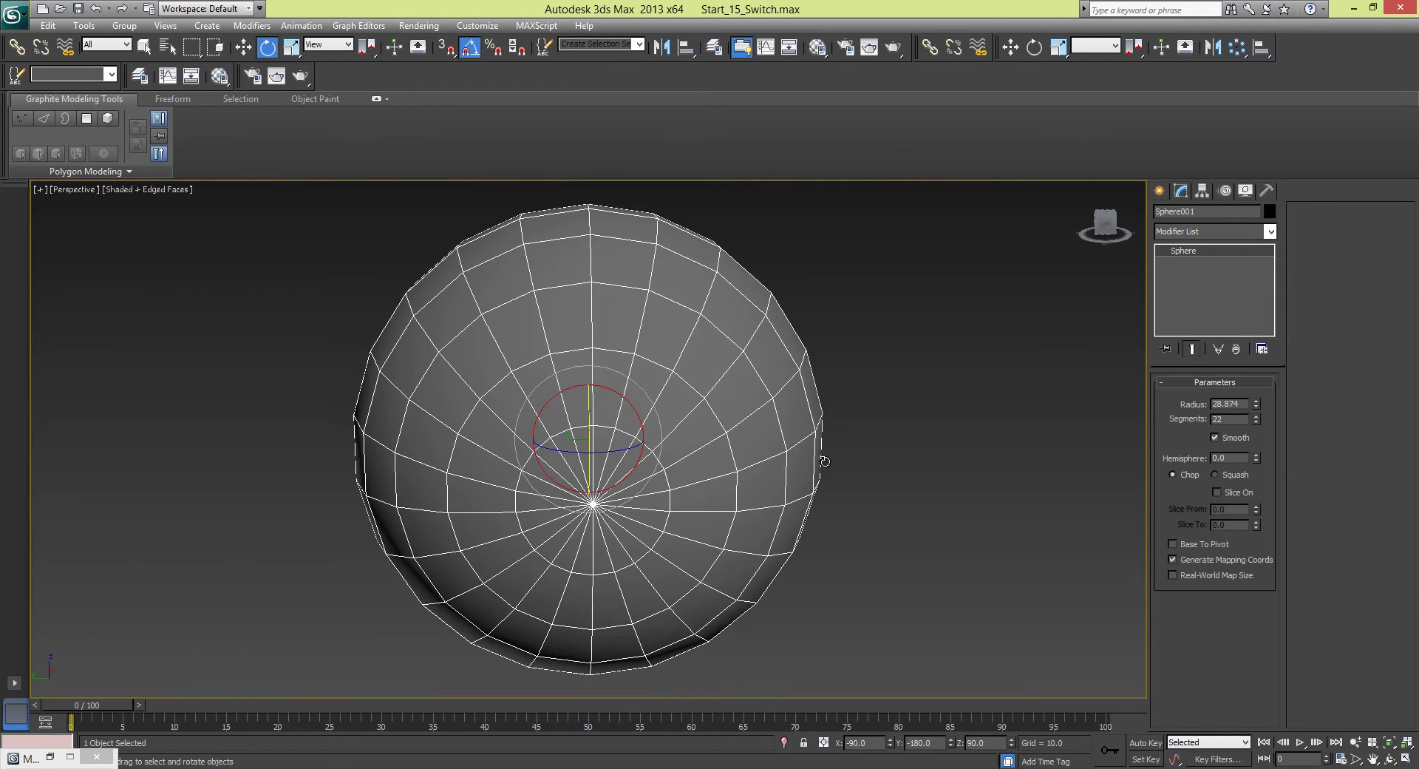
left_click(872, 473)
scroll(867, 468, "down", 5)
middle_click_drag(864, 460, 685, 398, "alt")
- Convert the sphere to an Editable Poly from the maximized Left view
key("alt+w")
left_click(401, 543)
key("alt+w")
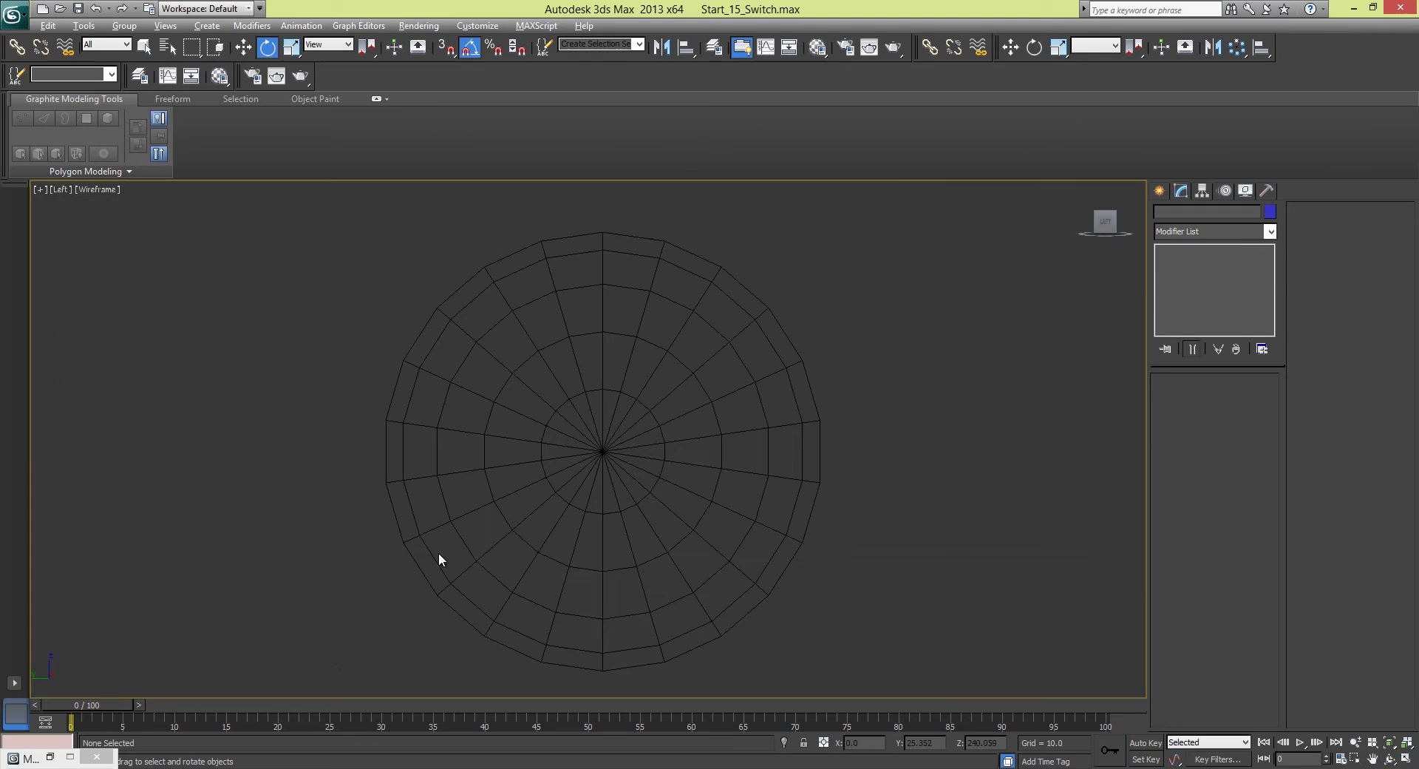
left_click(626, 373)
right_click(746, 344)
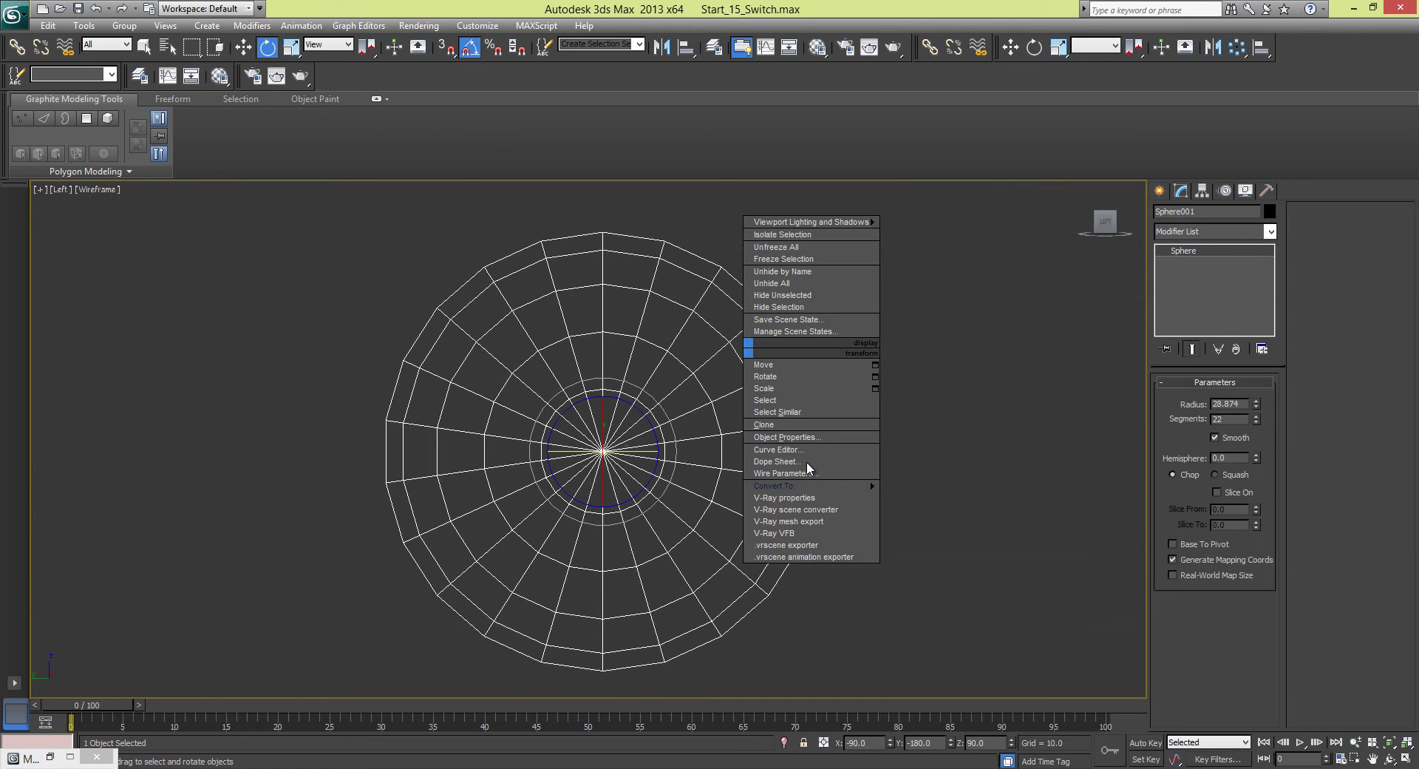
left_click(928, 493)
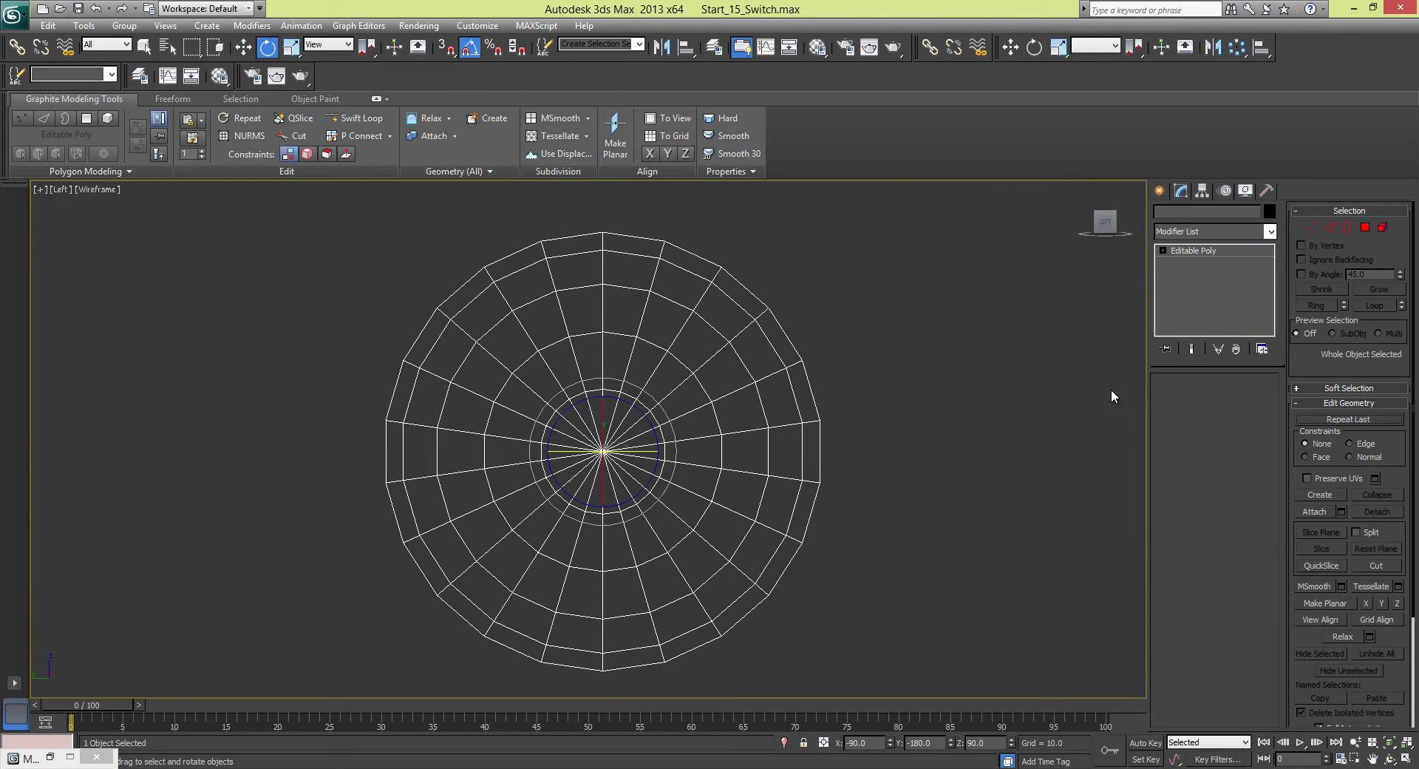
- Delete the half of the sphere's polygons facing the switch plate, and leave polygon editing in the maximized perspective view
left_click(1231, 402)
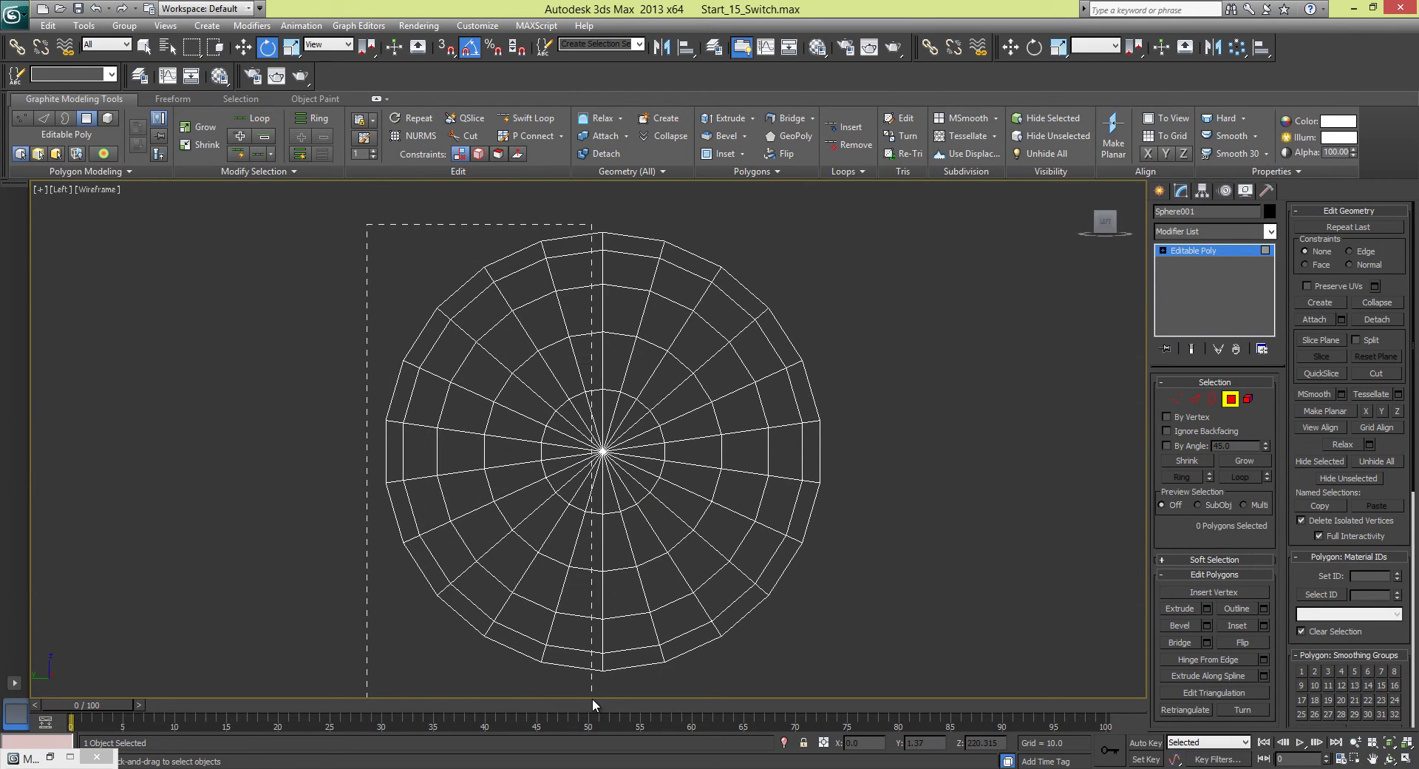
left_click_drag(596, 698, 597, 697)
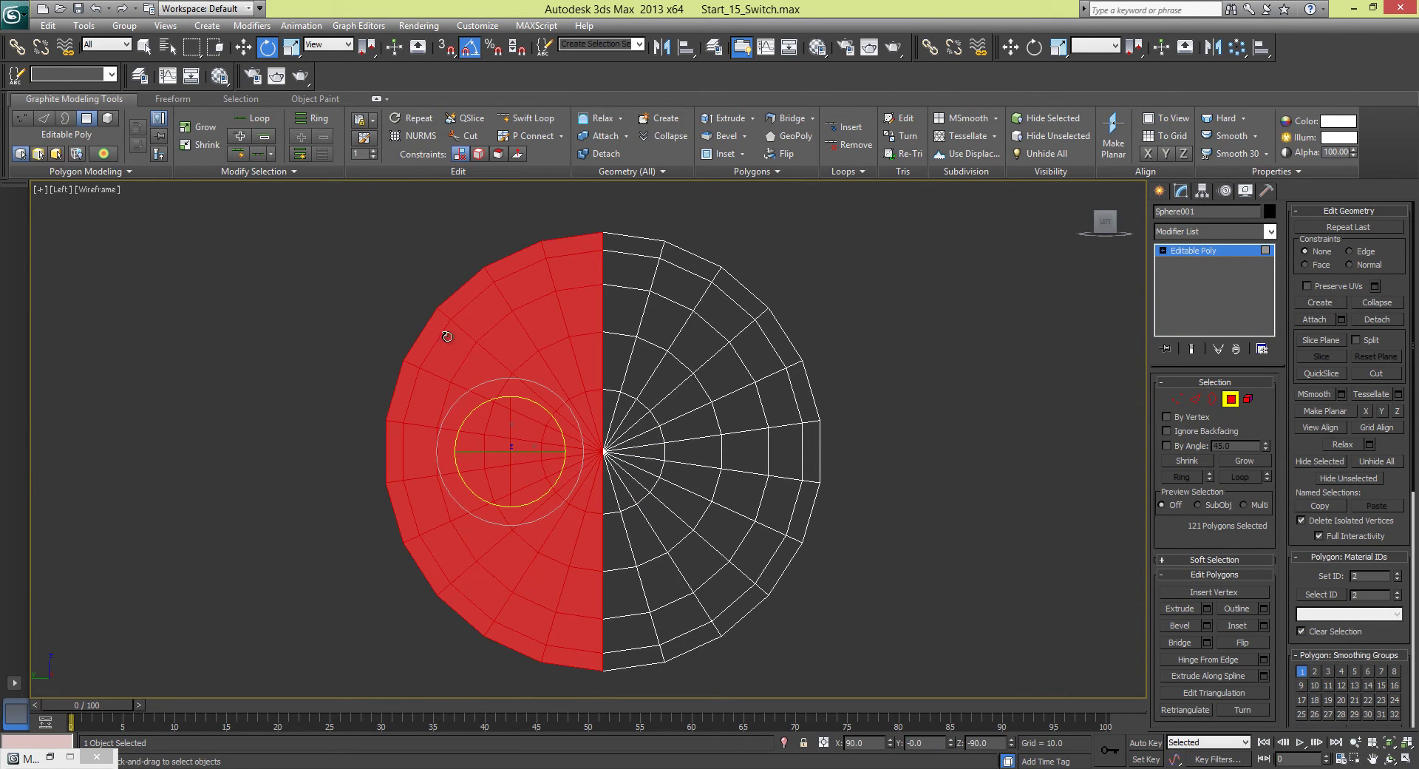
key("Delete")
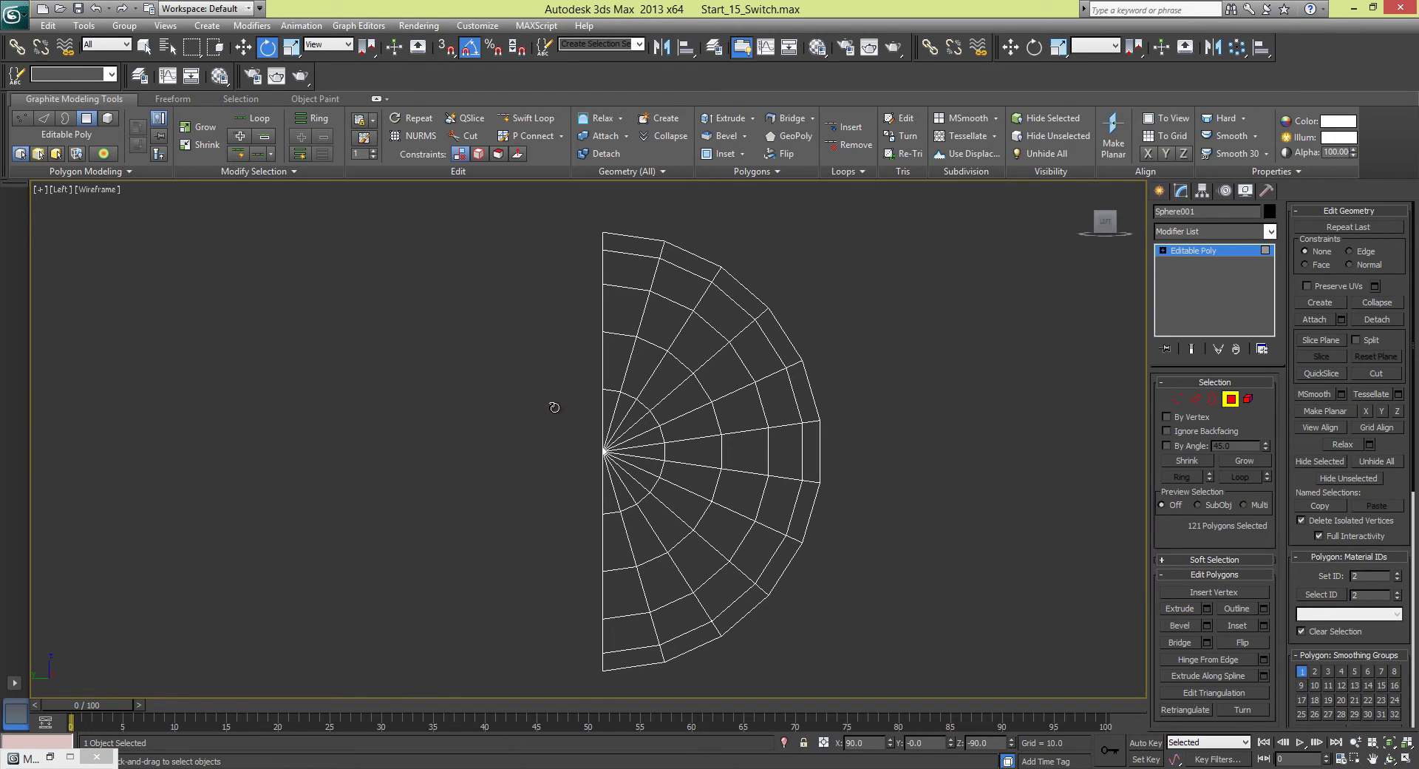
key("alt+w")
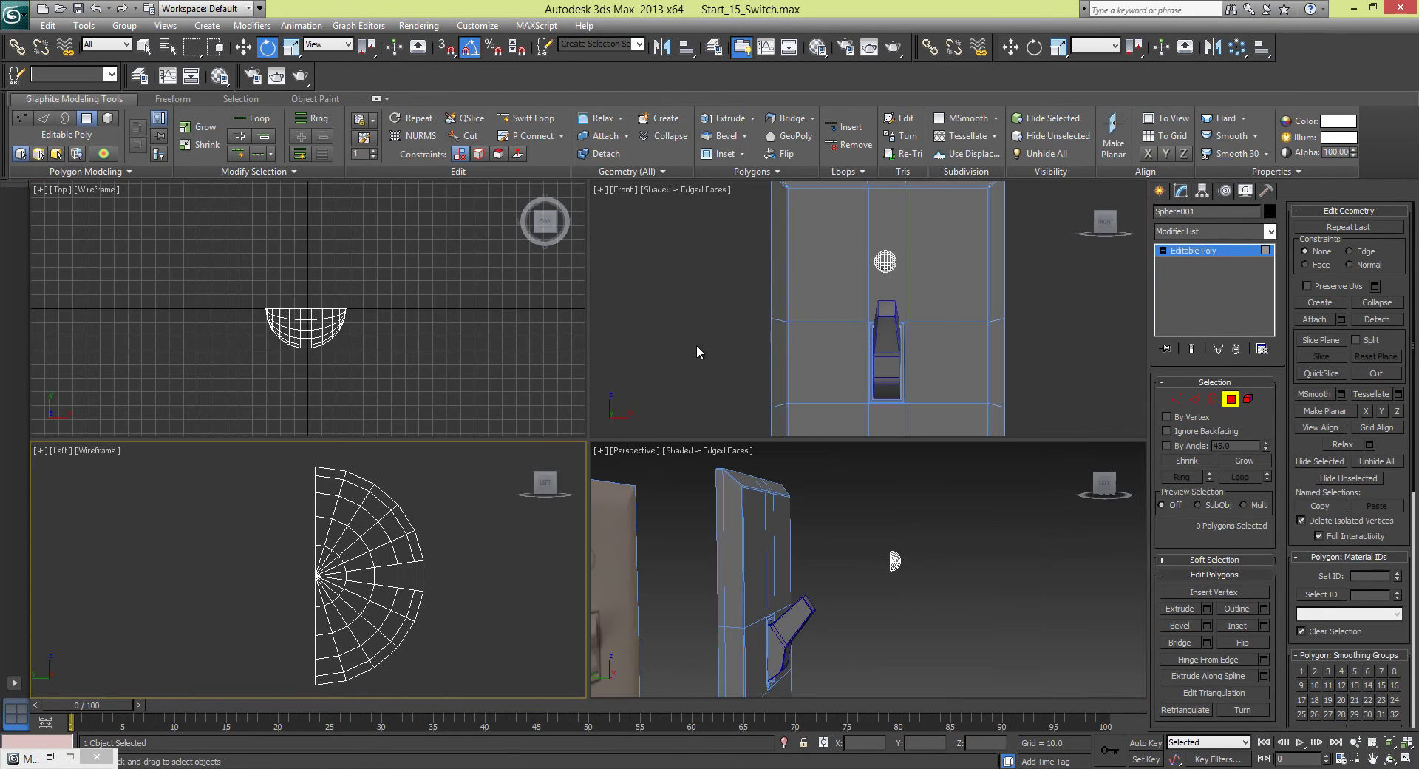
left_click(926, 553)
key("alt+w")
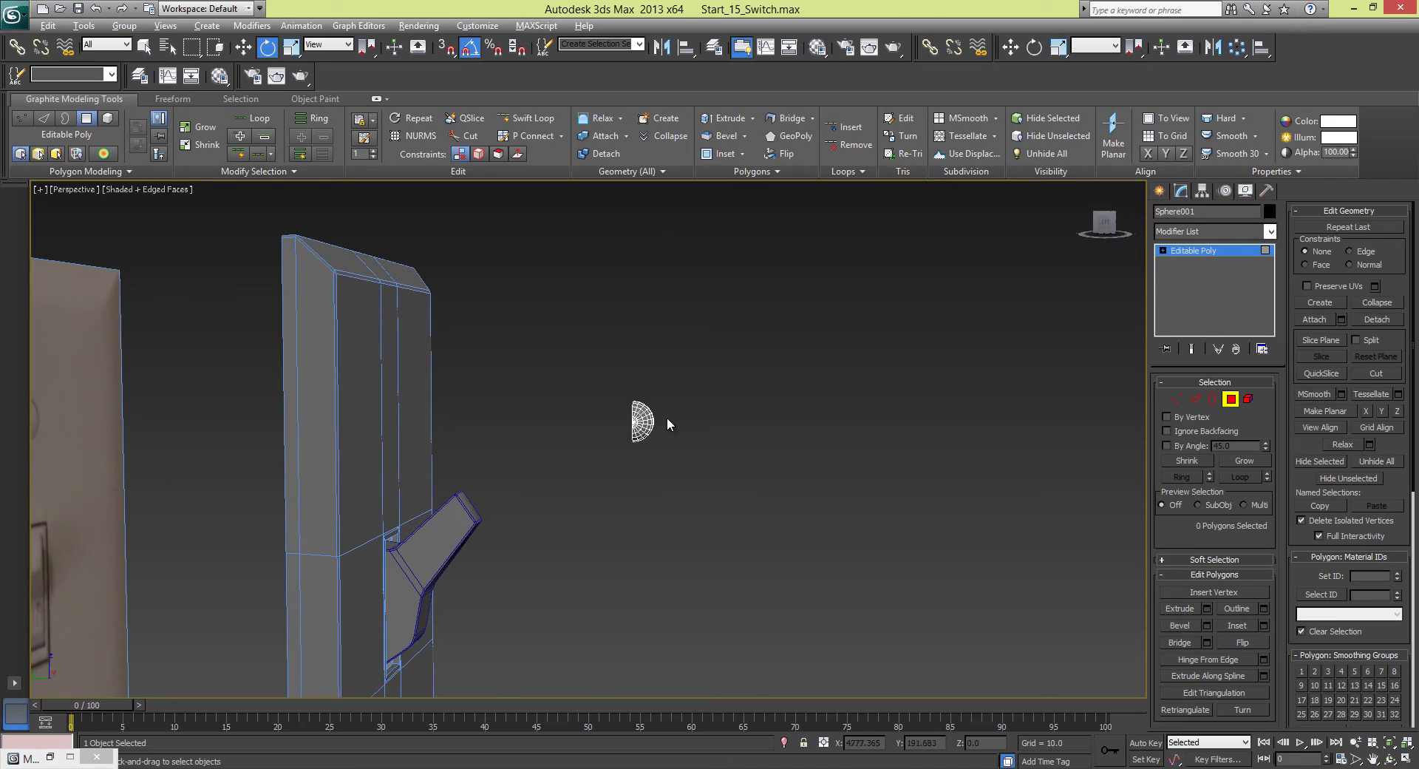
left_click(1230, 399)
- Examine the remaining hemisphere up close and against both plates in the perspective view
key("z")
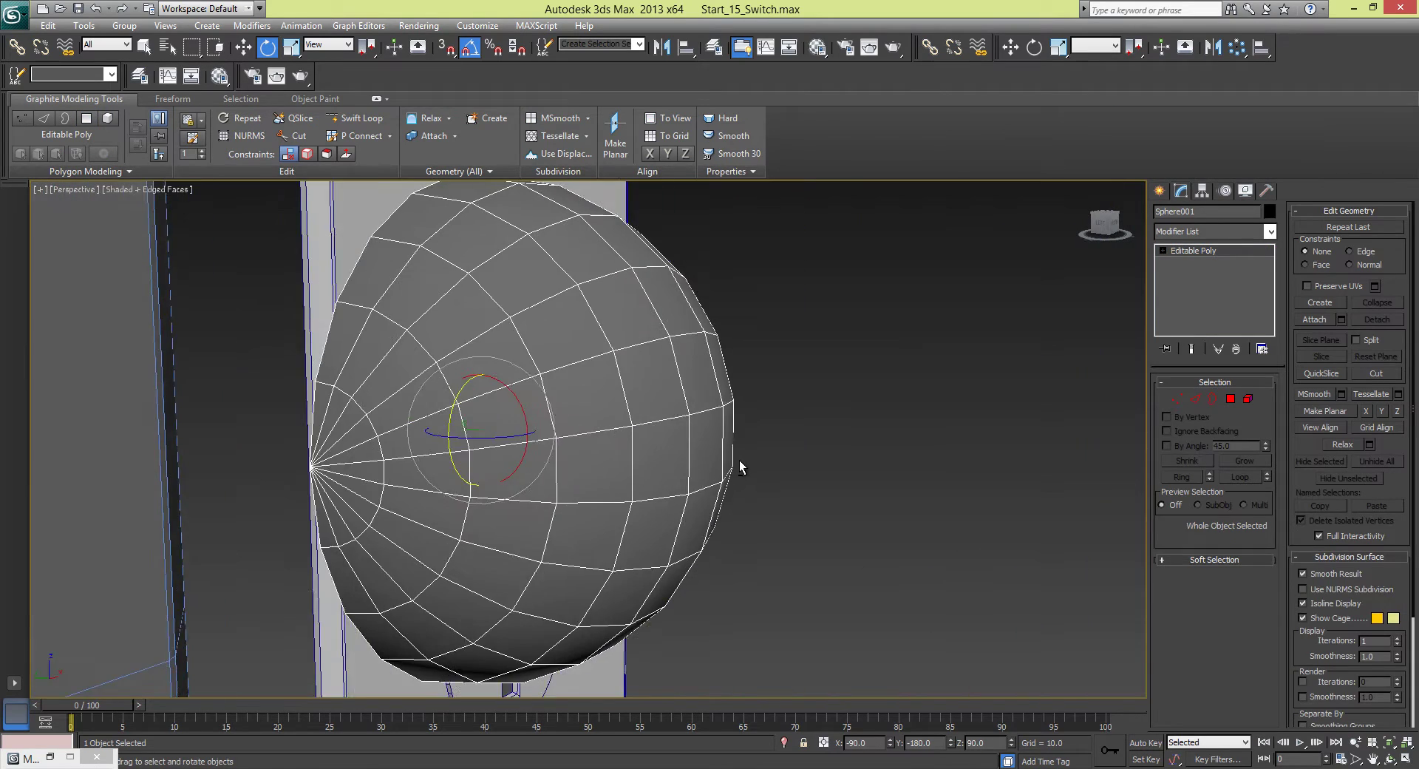
middle_click_drag(740, 460, 725, 424, "alt")
scroll(724, 425, "down", 4)
left_click(725, 424)
middle_click_drag(634, 433, 881, 285, "alt")
scroll(621, 400, "down", 4)
scroll(806, 349, "down", 3)
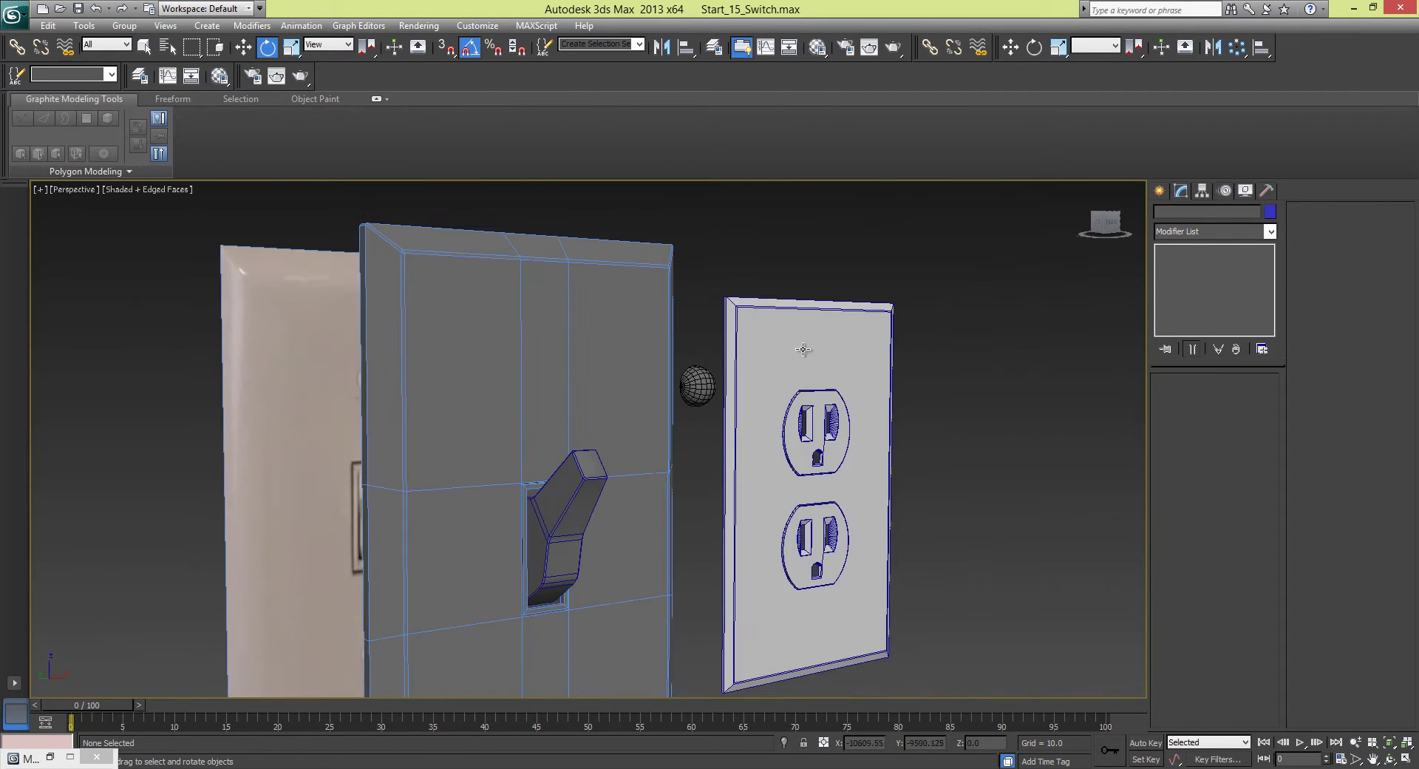
middle_click_drag(804, 350, 473, 413, "alt")
- Flatten the hemisphere by scaling it along its depth axis to about 38.3%
left_click(699, 382)
key("r")
scroll(769, 423, "up", 5)
scroll(769, 414, "down", 3)
key("z")
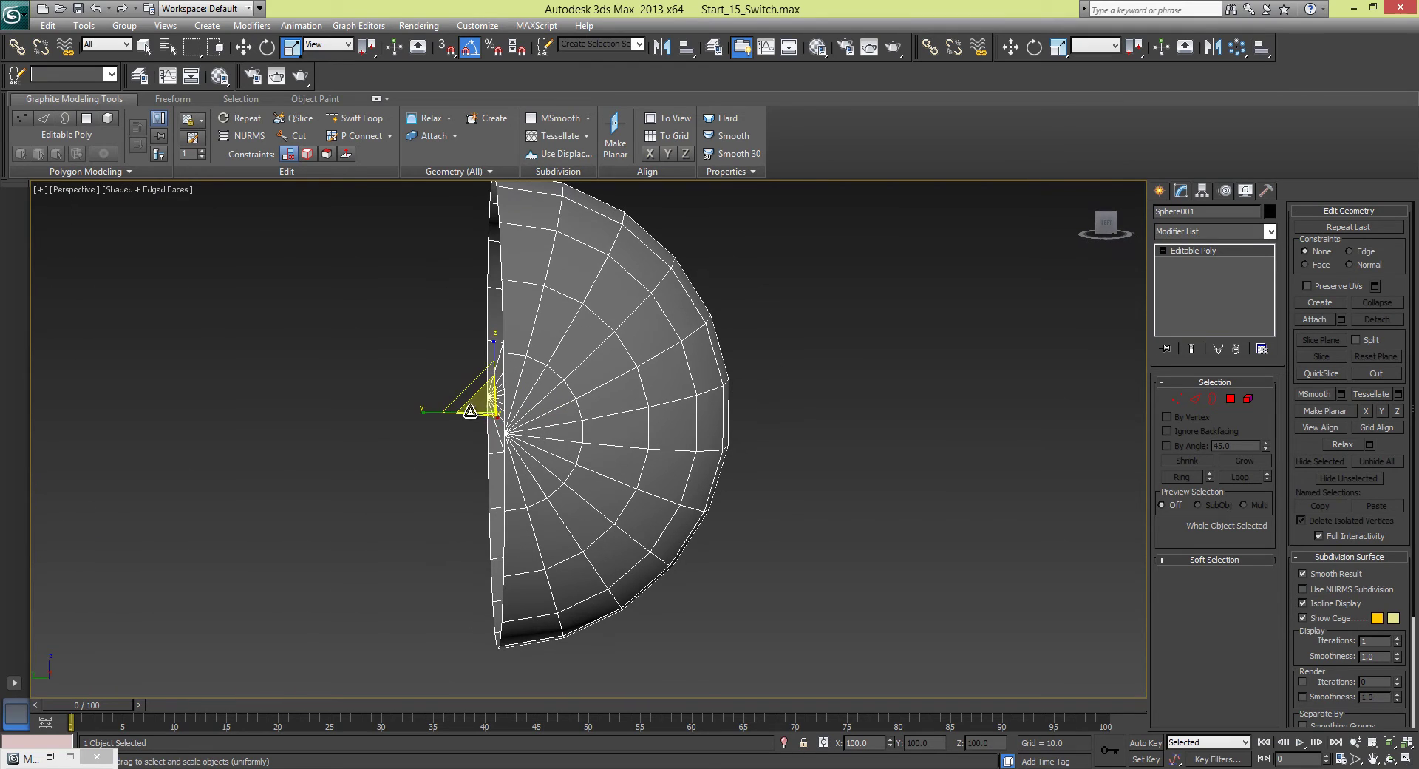
middle_click_drag(590, 392, 573, 406, "alt")
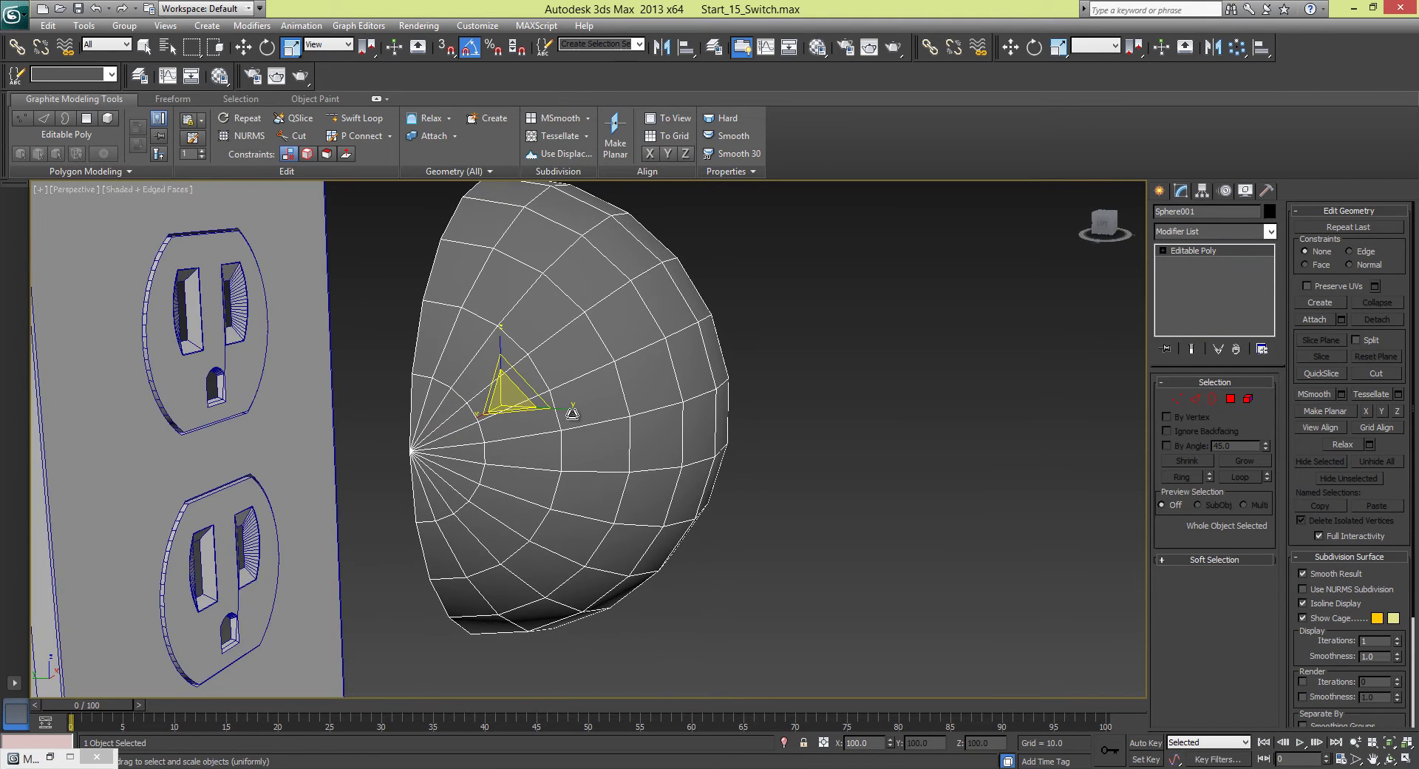
left_click_drag(569, 409, 491, 414)
middle_click_drag(559, 413, 583, 408, "alt")
- Flatten the hemisphere further in the Left view, scaling its depth to about 19.1%, and return to the four-view layout
key("alt+w")
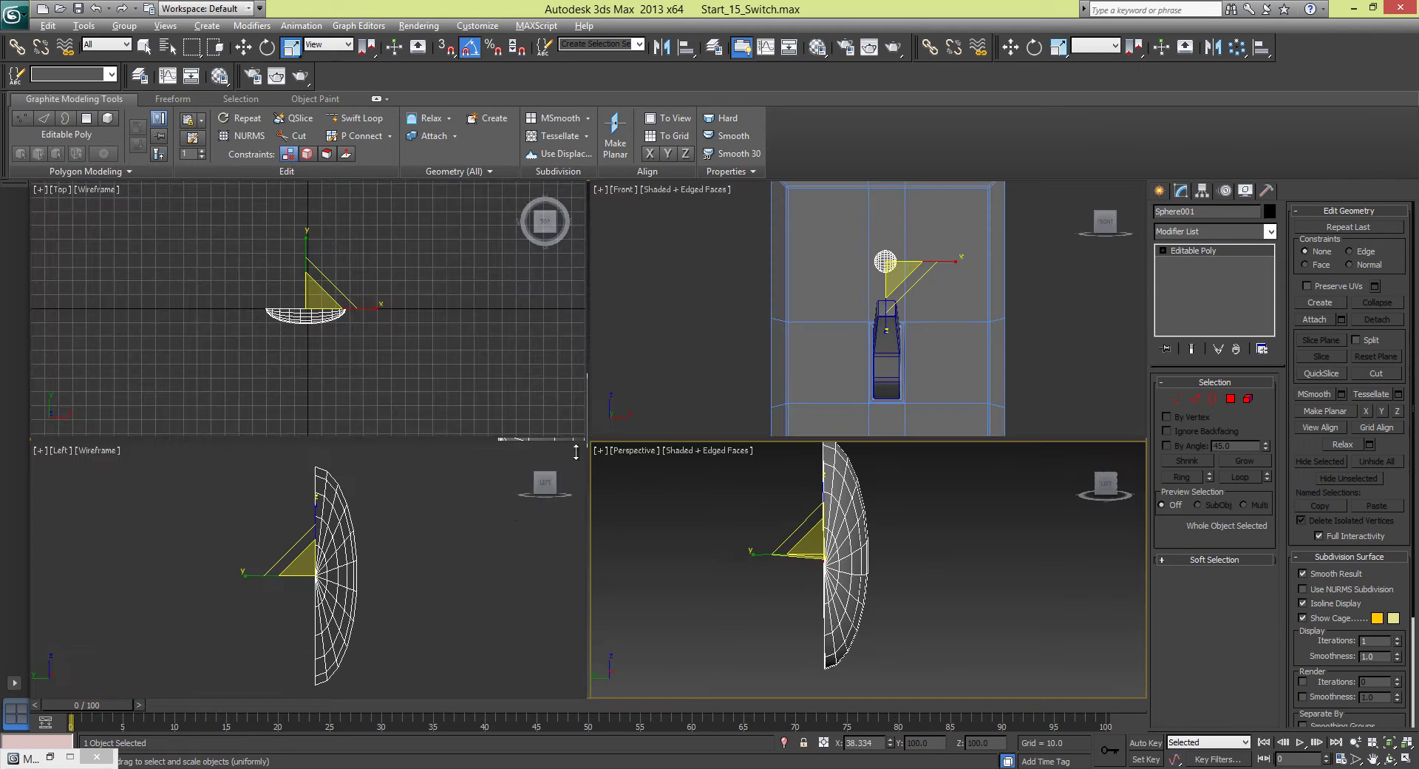
right_click(442, 558)
key("alt+w")
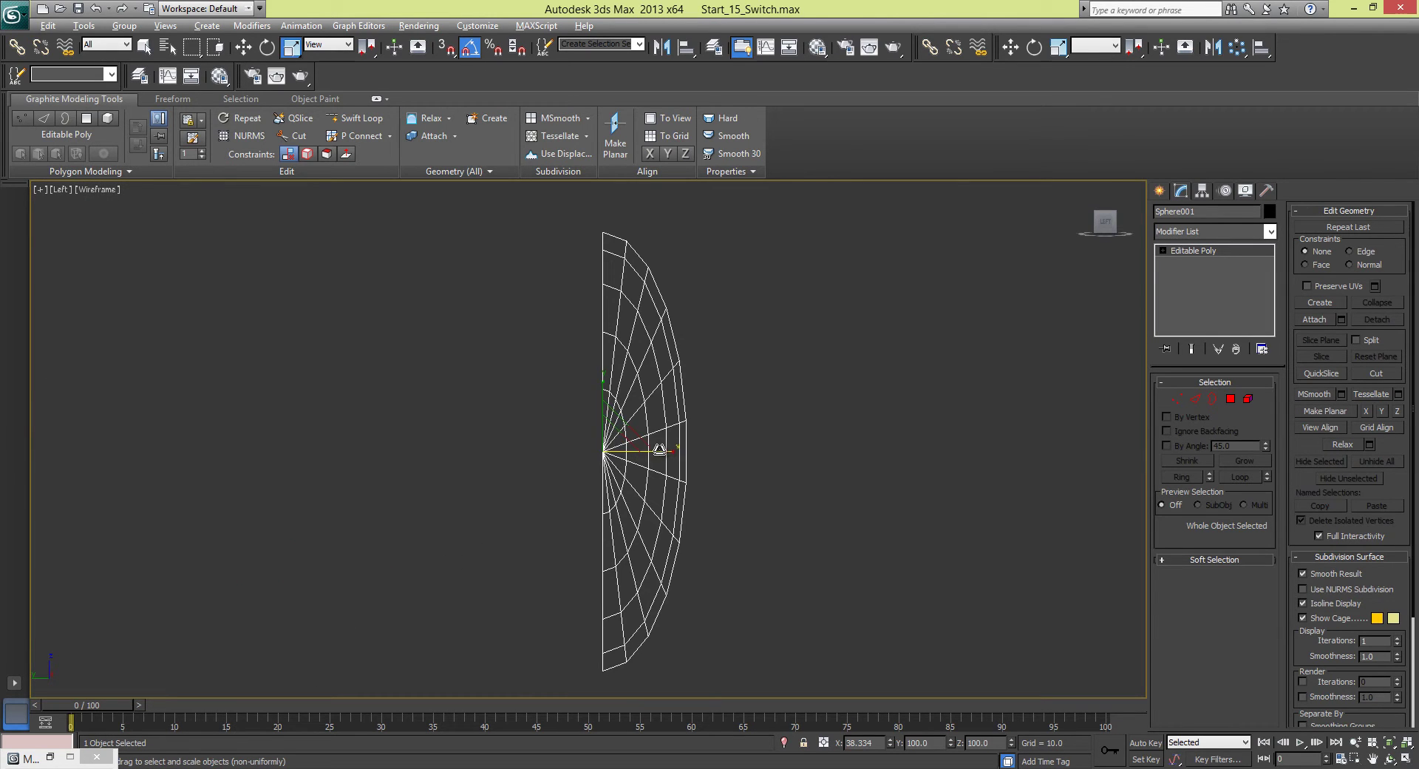
left_click_drag(665, 450, 614, 448)
key("alt+w")
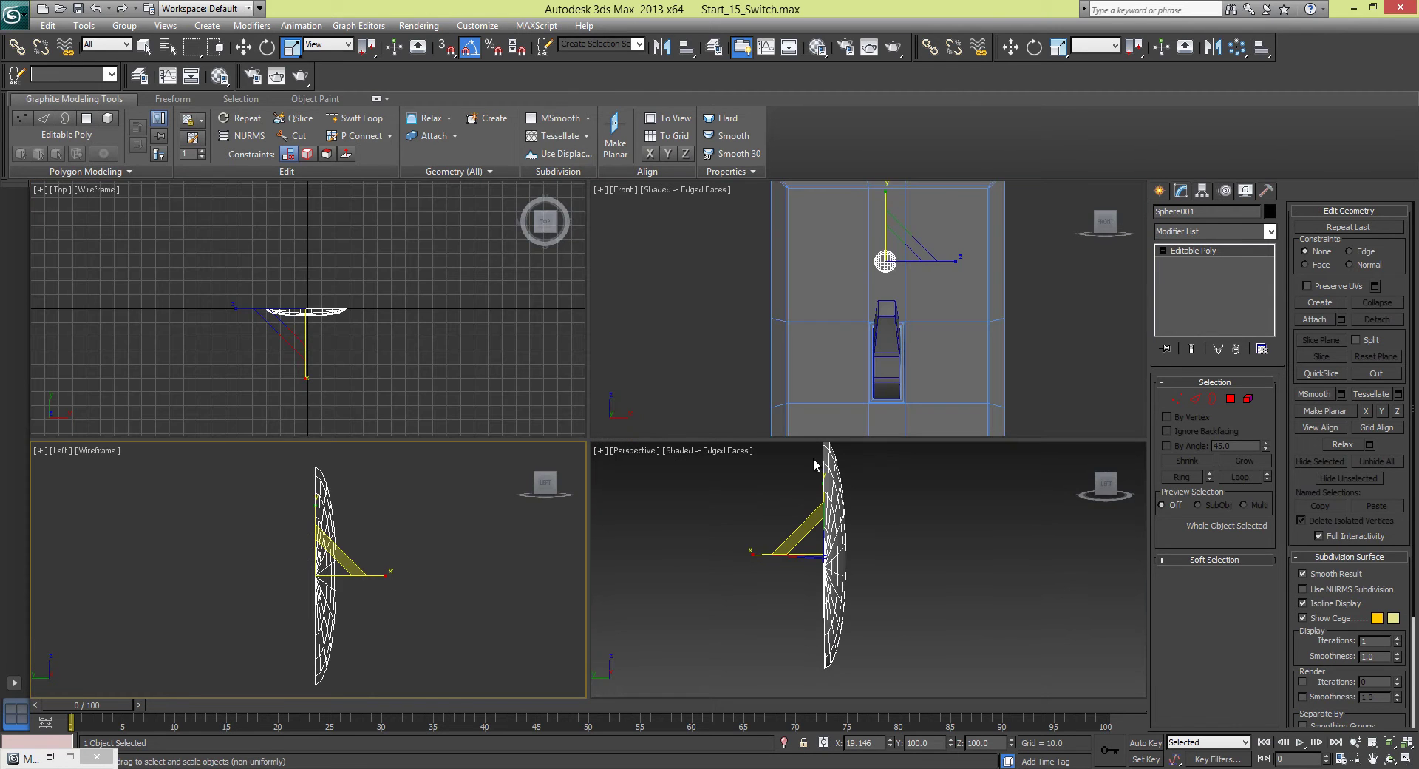
- Examine the flattened hemisphere against the plates from an angle and from the Left view, and restore the maximized viewport to the Front view
right_click(671, 313)
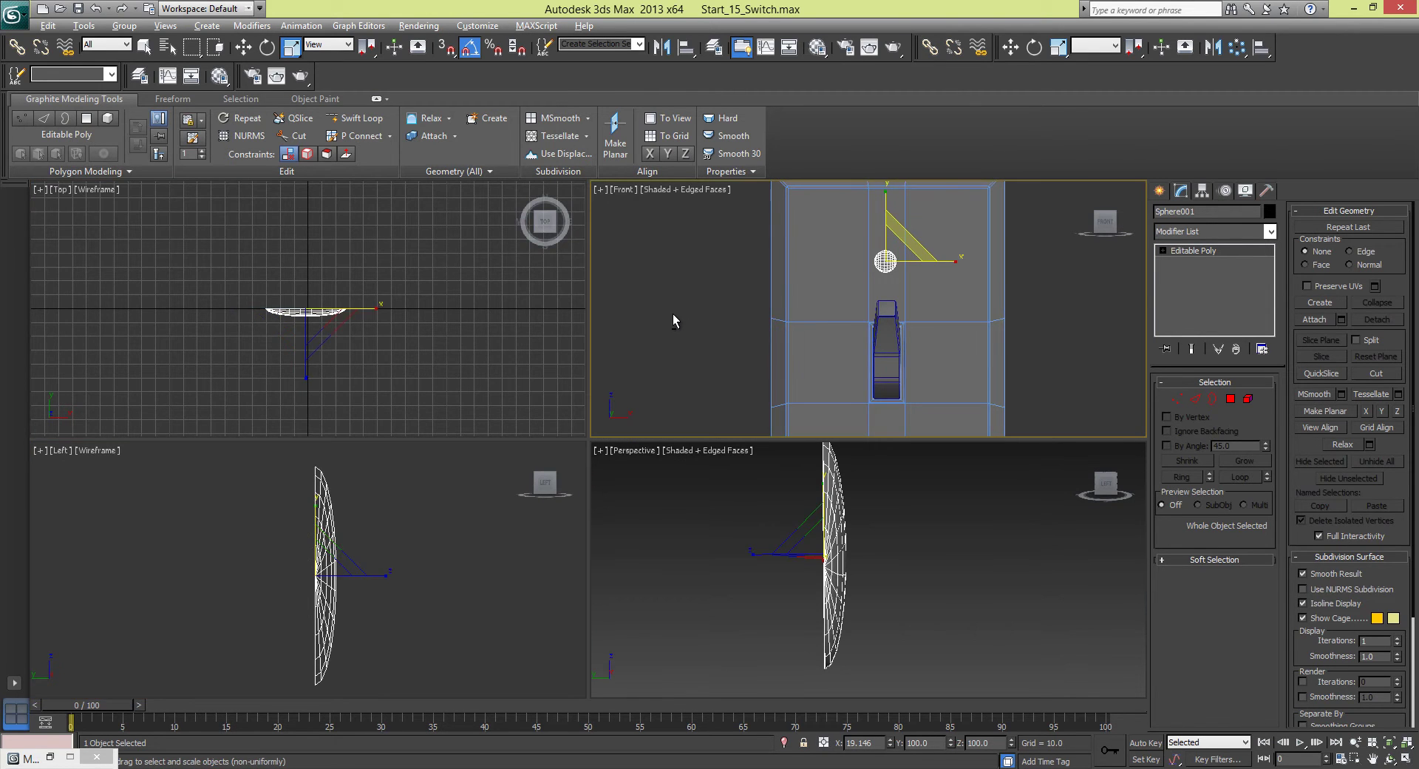
key("alt+w")
middle_click_drag(539, 362, 713, 376, "alt")
key("w")
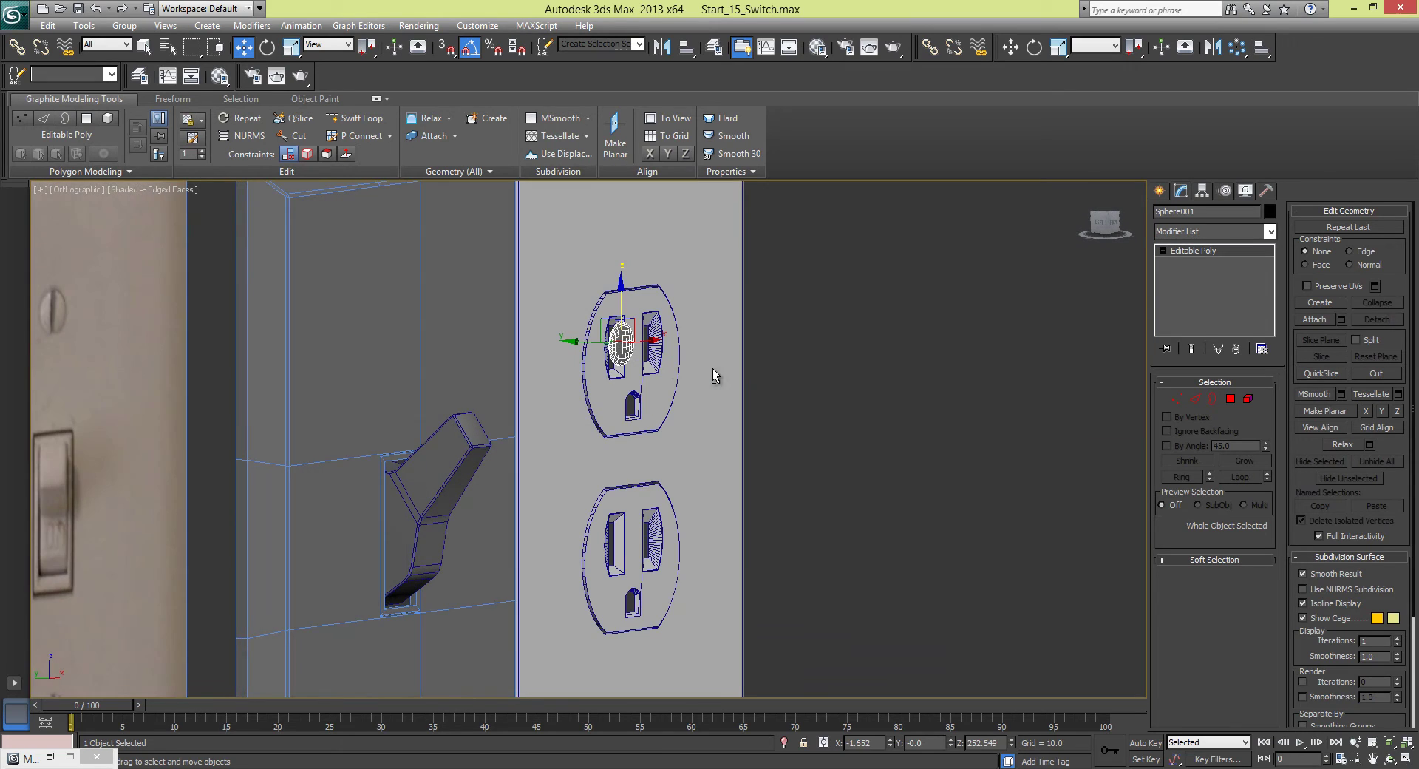
left_click(87, 190)
left_click(141, 341)
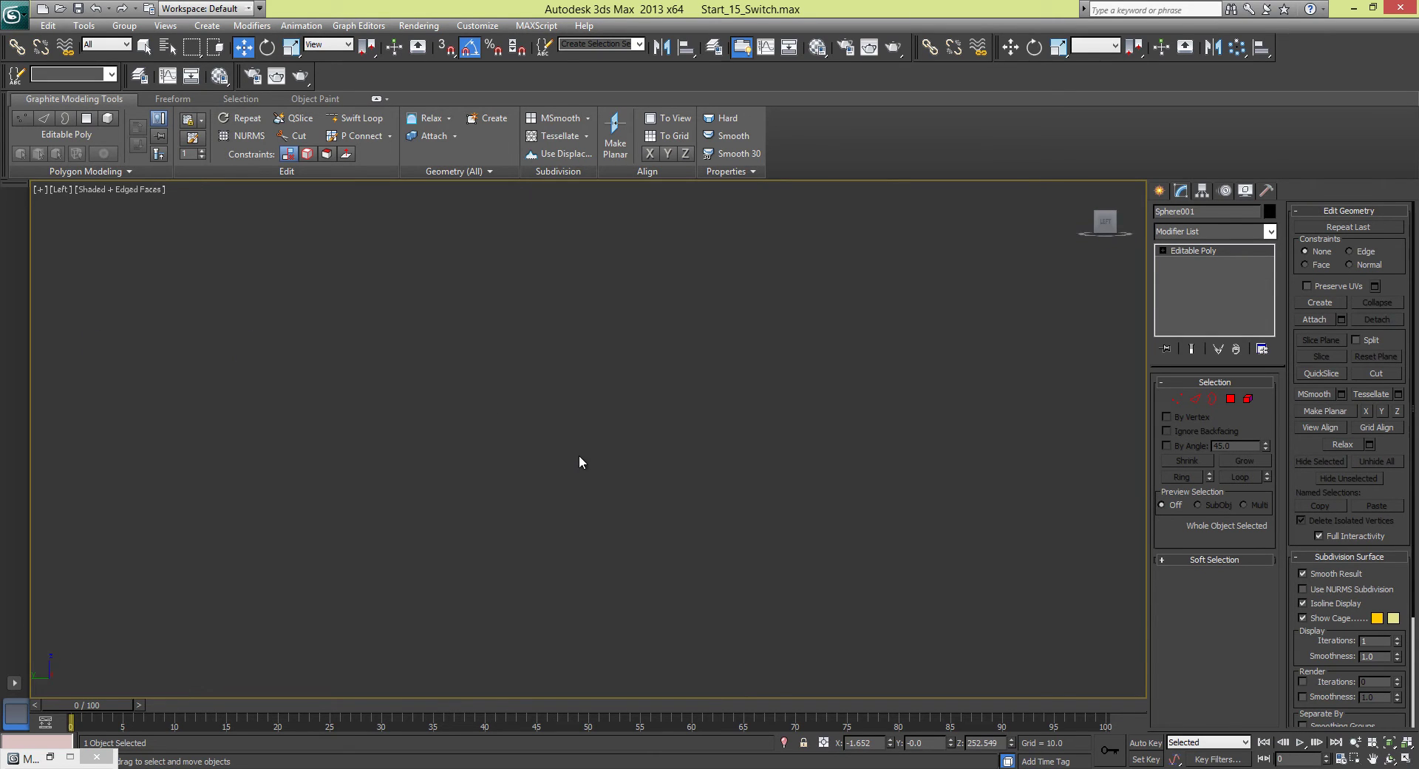
key("z")
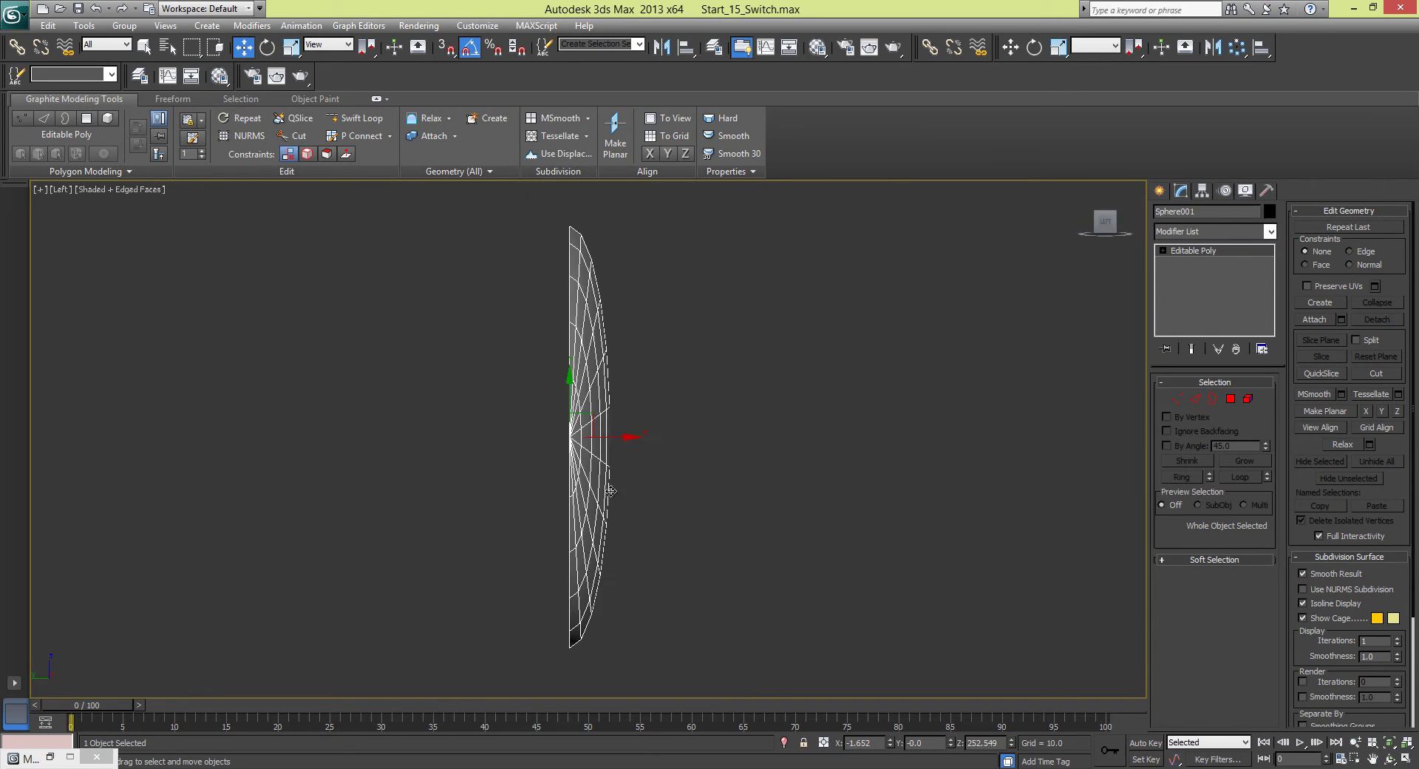
left_click(60, 190)
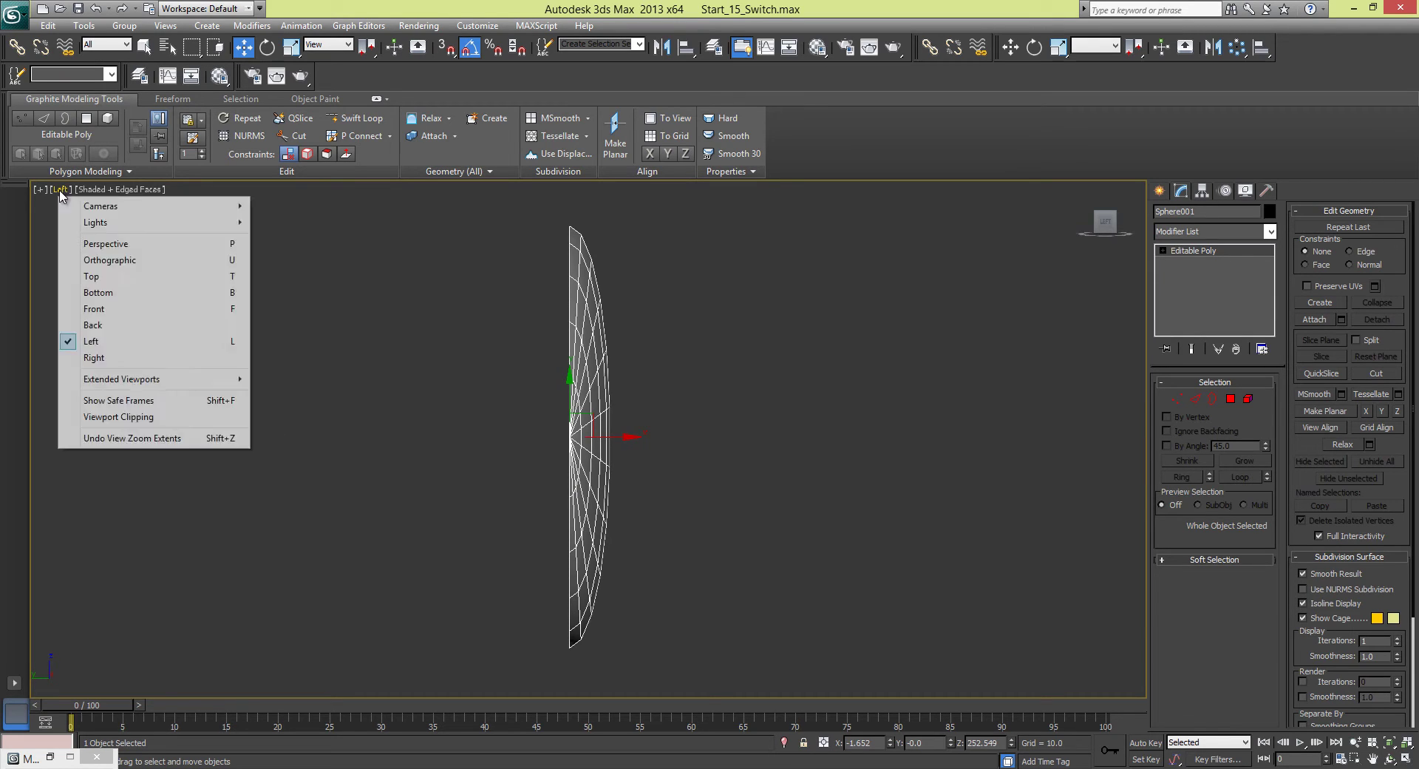
left_click(113, 311)
right_click(230, 338)
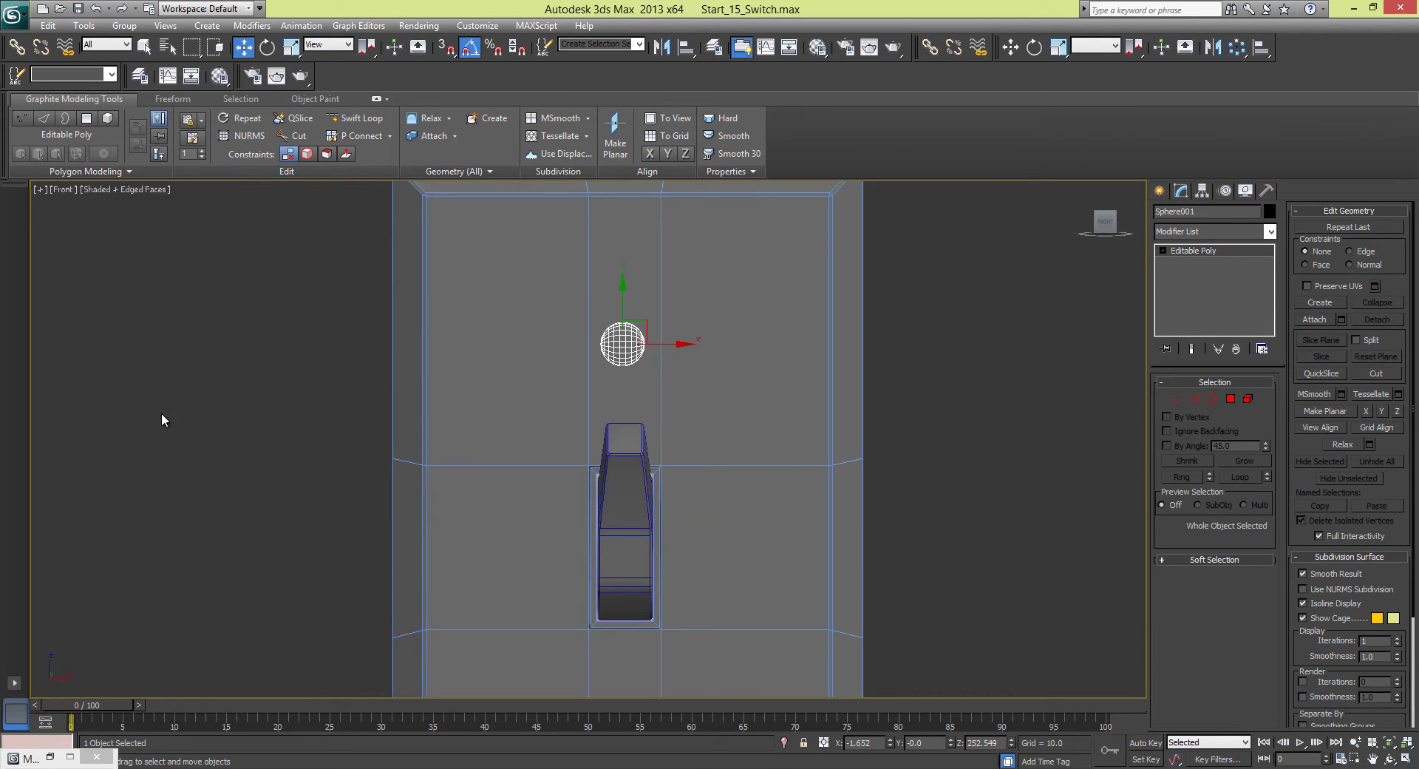
- In the maximized perspective view, extend the hemisphere's open border about 1.27 units along Y toward the switch plate as a new rim
key("alt+w")
right_click(686, 590)
key("alt+w")
middle_click_drag(677, 588, 627, 460, "alt")
scroll(613, 507, "down", 3)
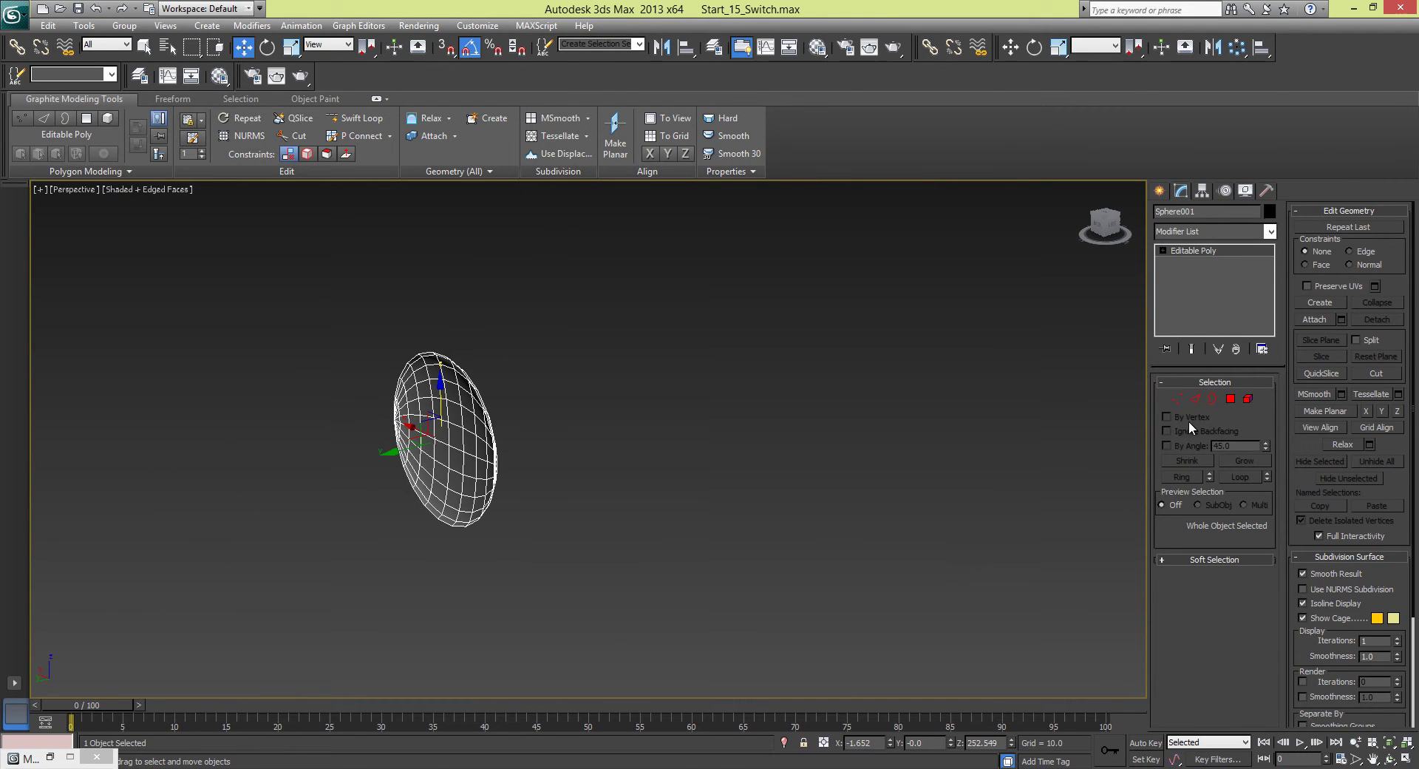
left_click(1210, 404)
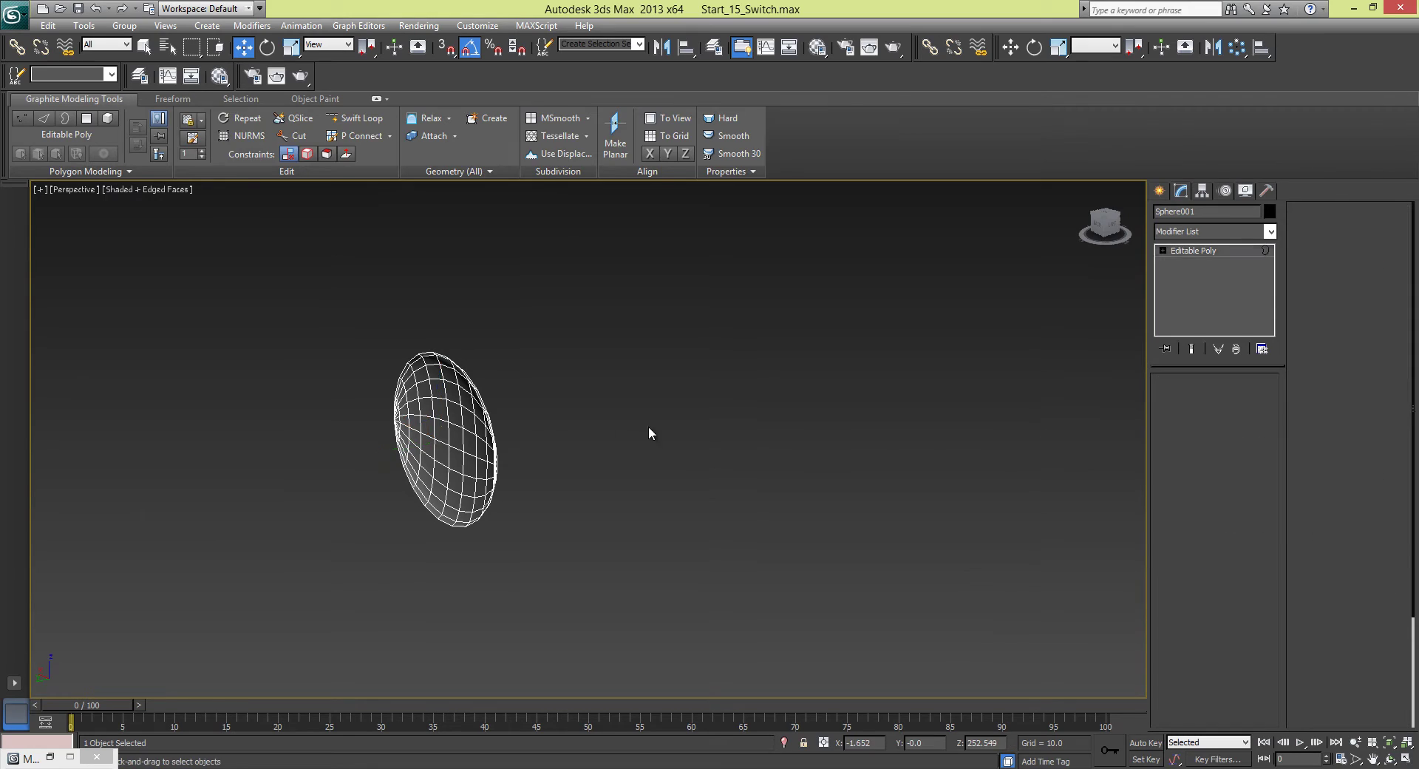
left_click(442, 354)
middle_click_drag(442, 354, 498, 361, "alt")
key("z")
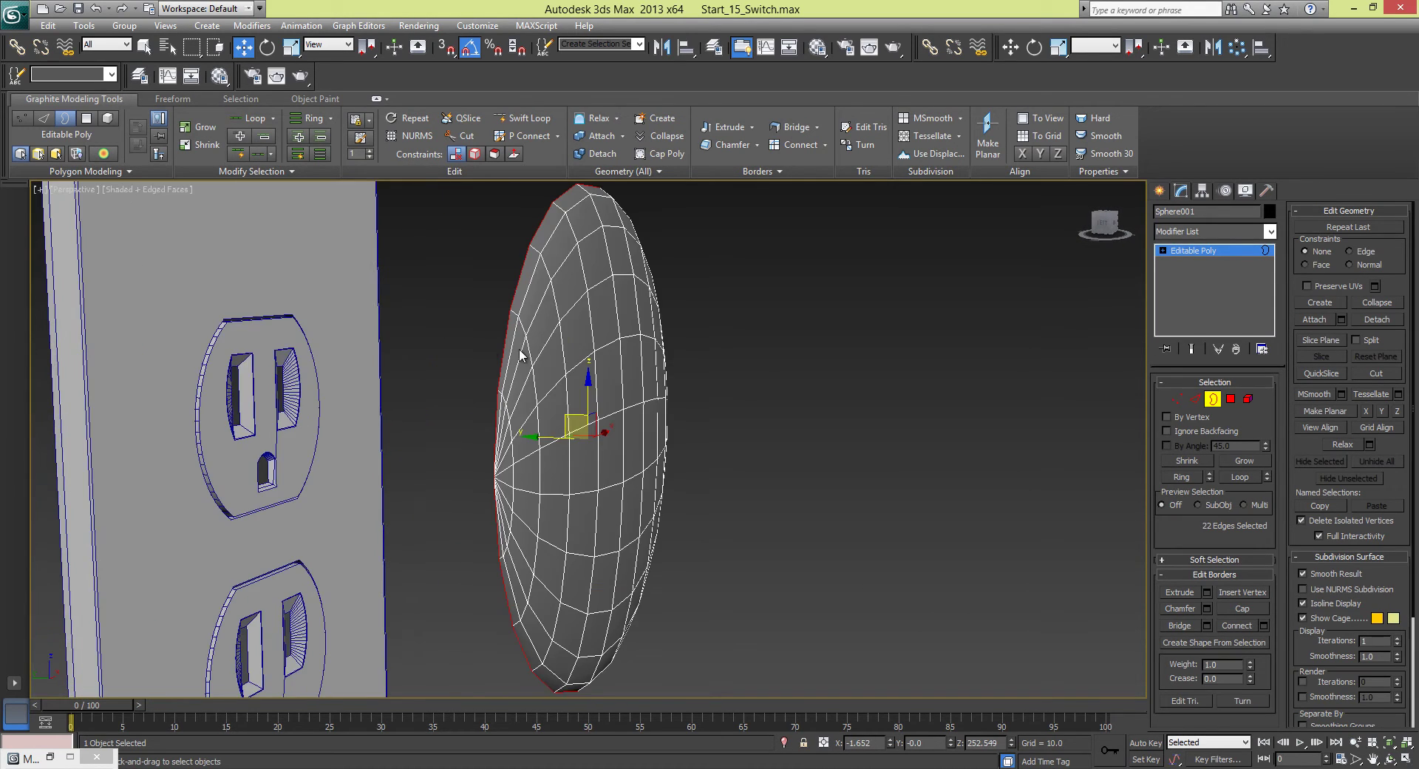
middle_click_drag(623, 375, 608, 427, "alt")
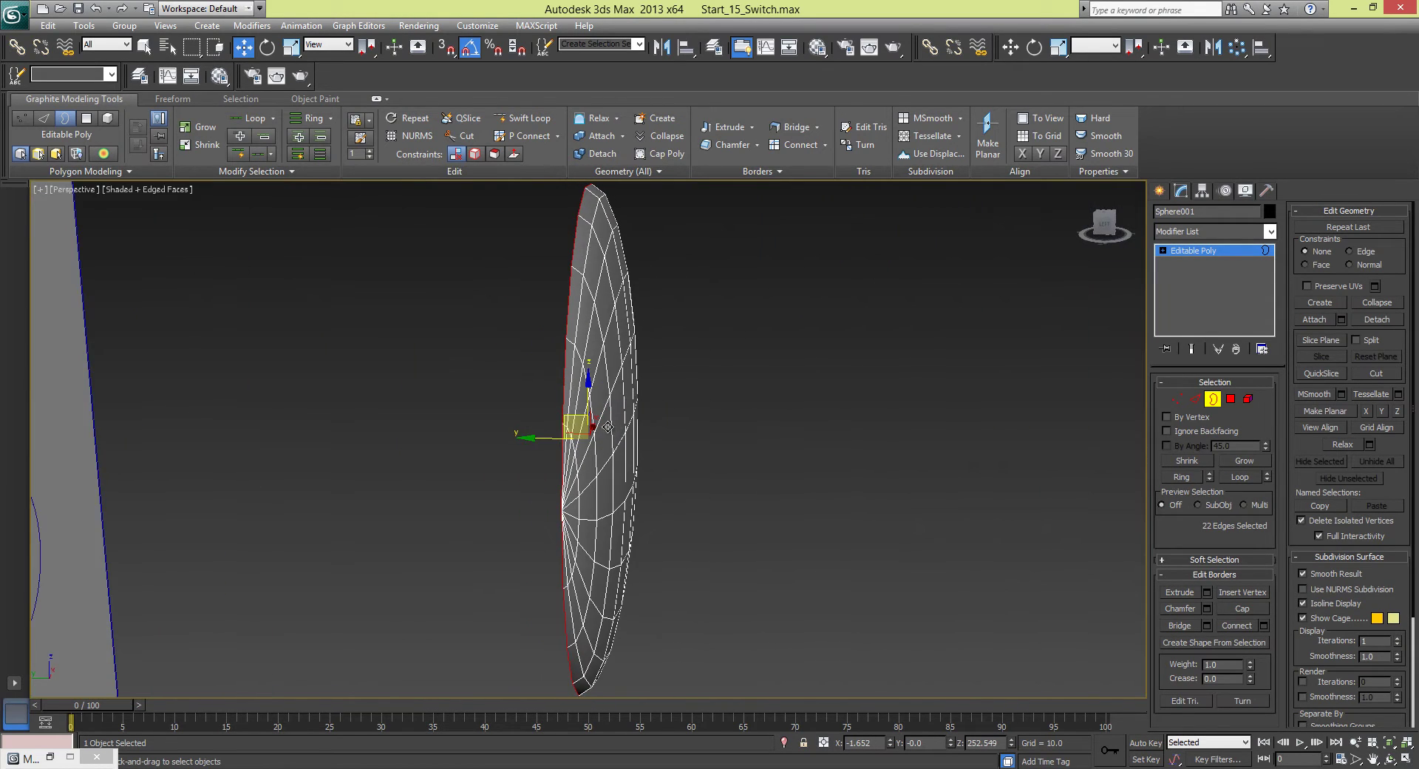
left_click_drag(532, 437, 521, 437)
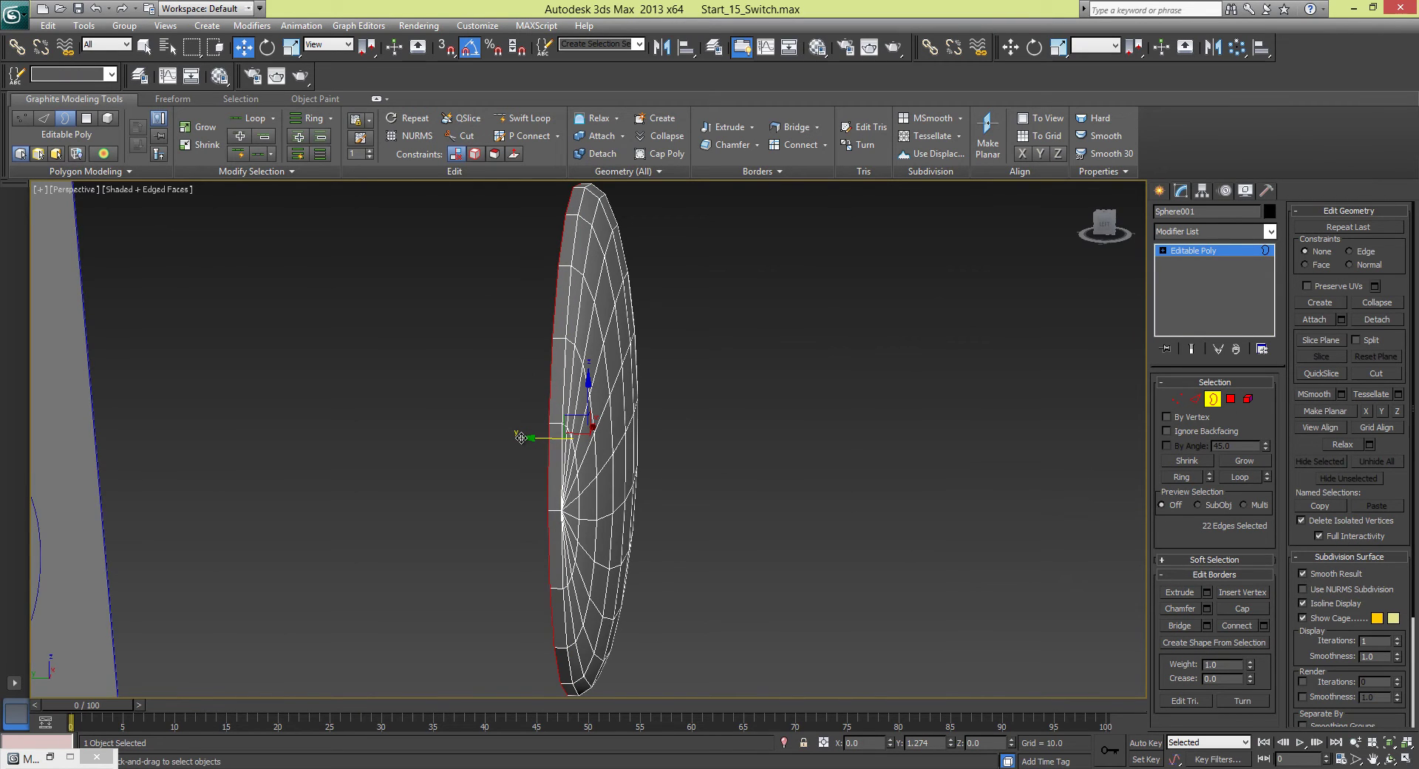
left_click(700, 447)
- Switch to polygon editing and select the single polygon at the centre of the hemisphere's front
middle_click_drag(700, 446, 598, 422, "alt")
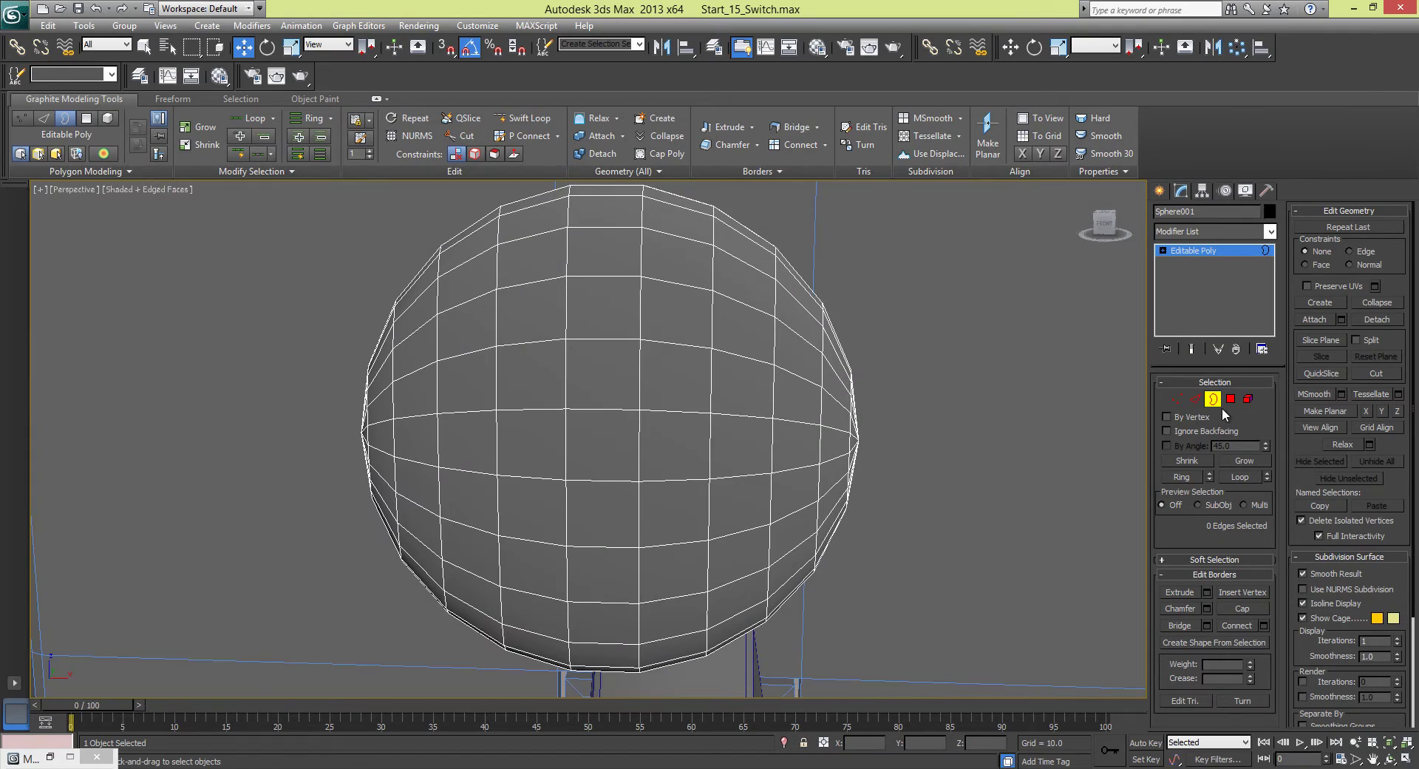
left_click(1231, 399)
middle_click_drag(735, 396, 776, 355, "alt")
left_click(611, 425)
left_click(595, 377, "shift")
left_click(627, 467)
middle_click_drag(627, 468, 758, 430, "alt")
key("q")
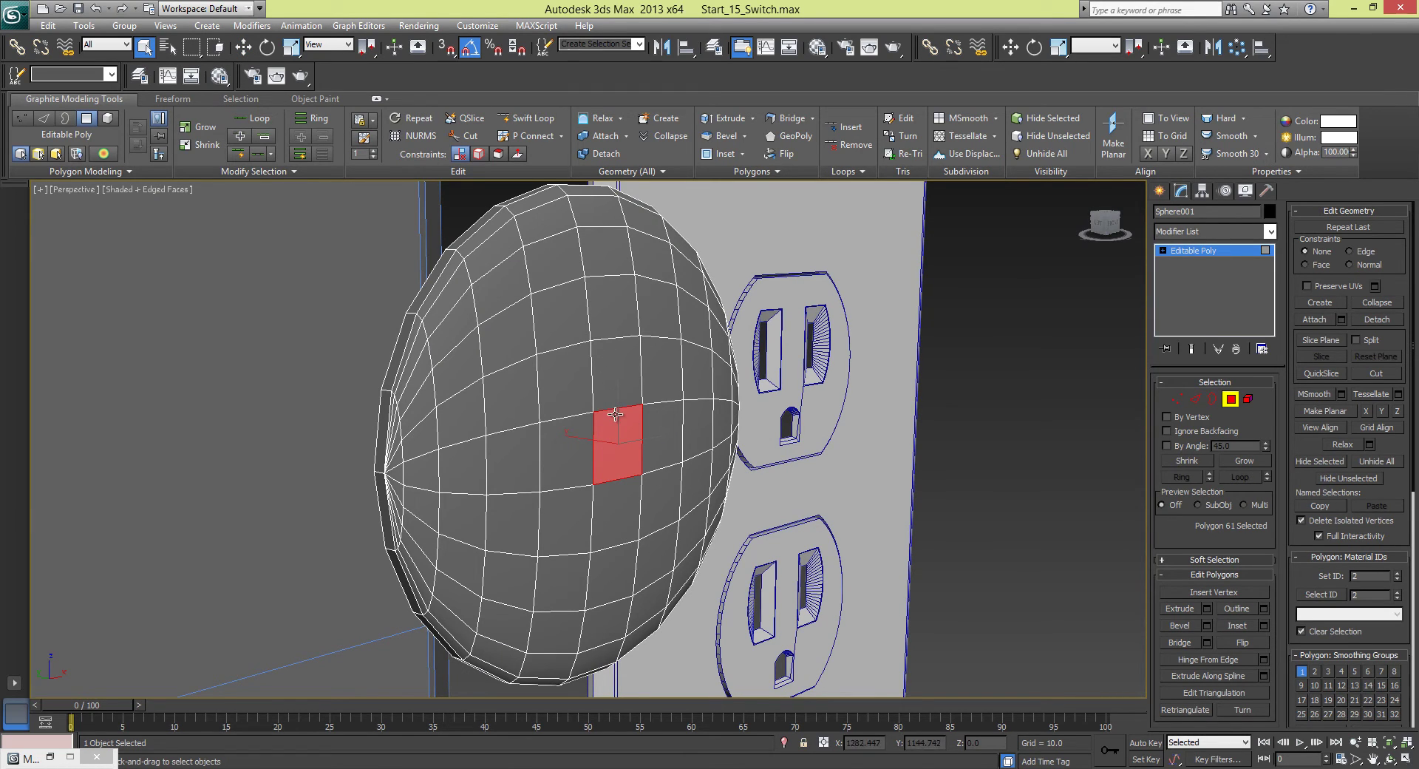
- Try moving the centre polygon outward along its depth axis, and undo the move
key("w")
middle_click_drag(663, 413, 637, 381, "alt")
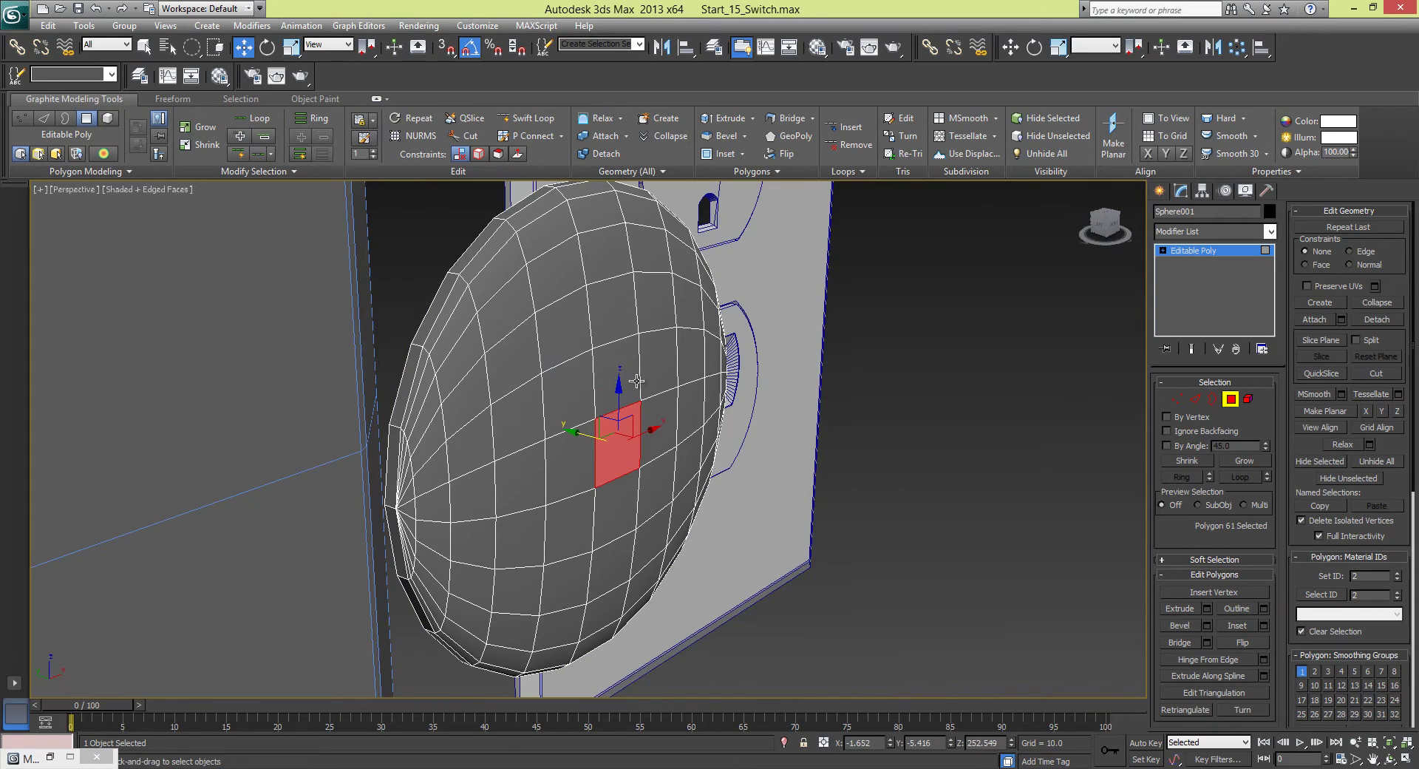
left_click_drag(618, 361, 621, 393)
left_click(635, 442)
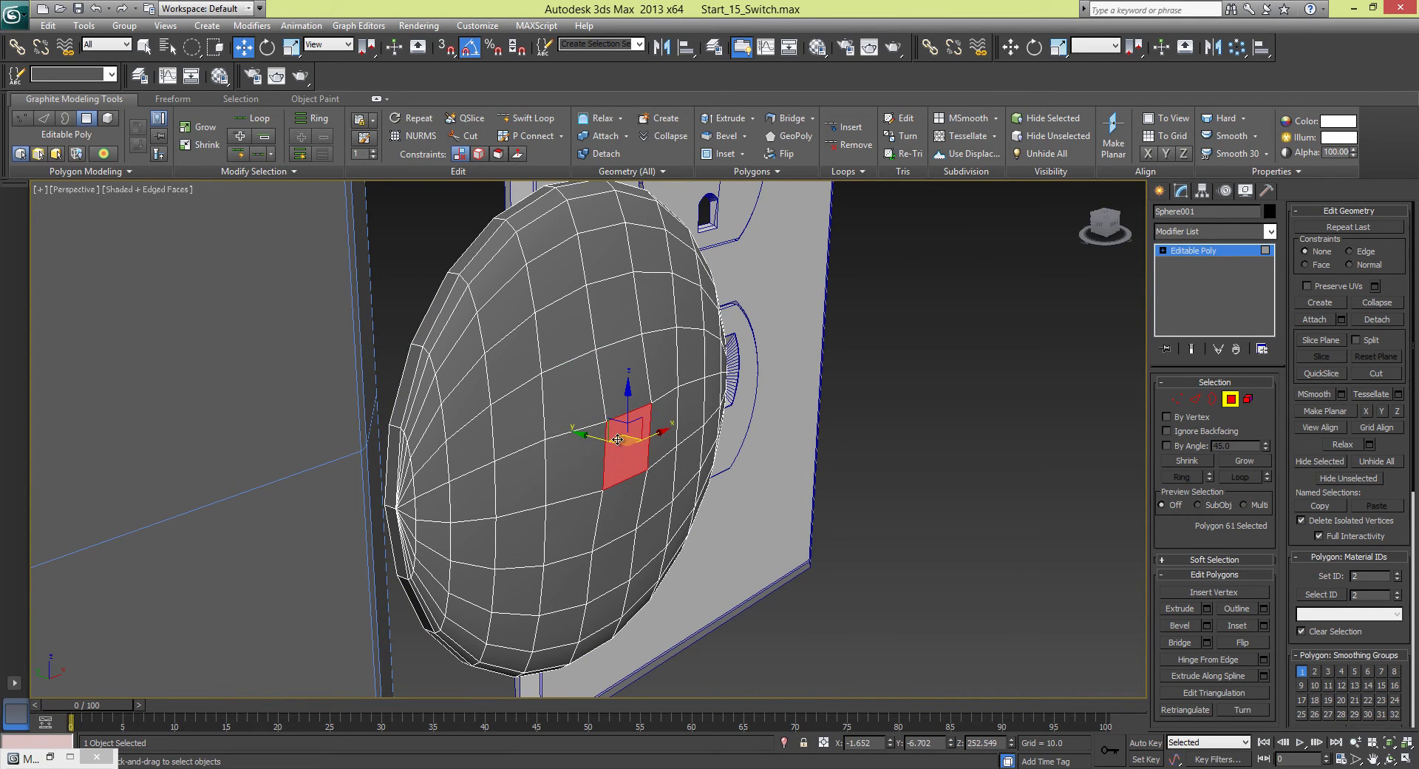
key("ctrl+z")
key("ctrl+z")
key("ctrl+z")
key("ctrl+z")
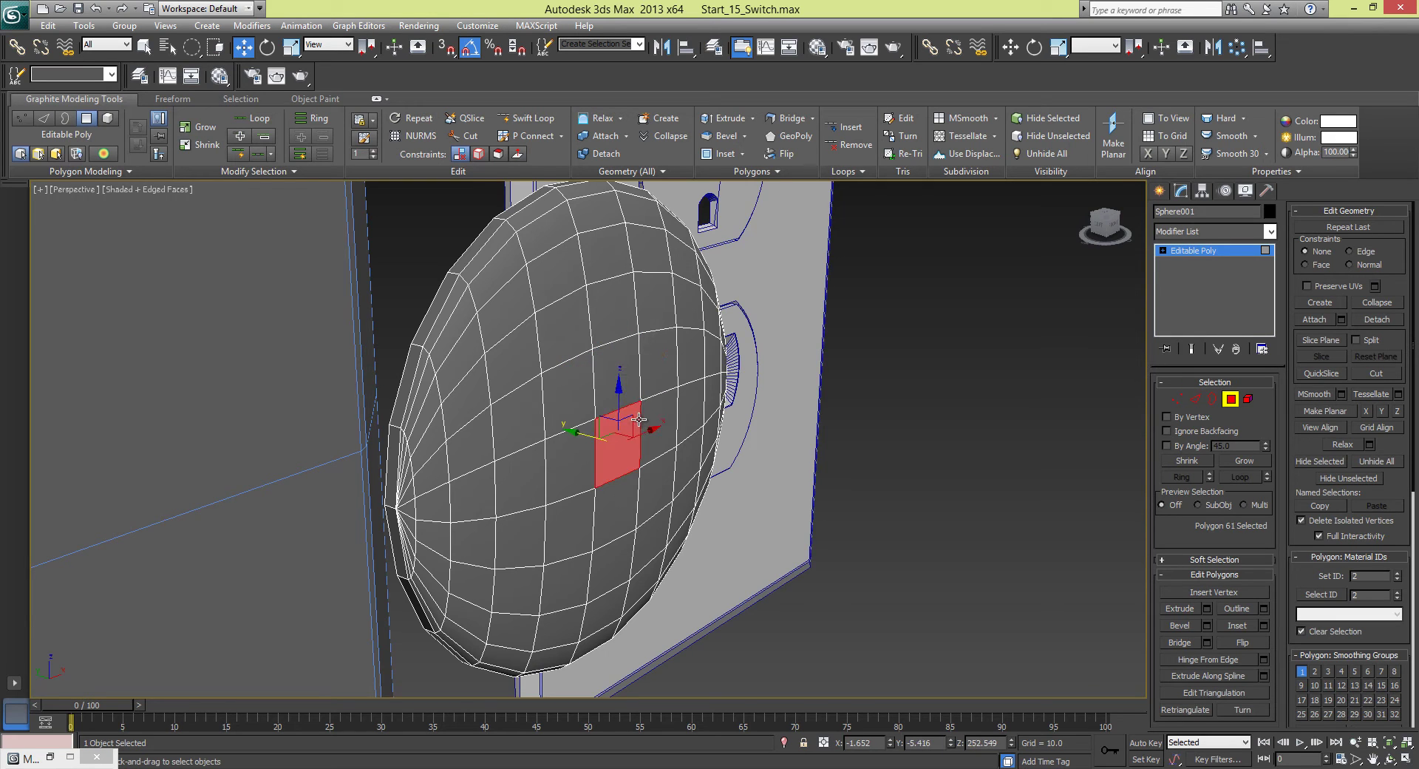
- Select the vertical strip of polygons through the hemisphere's centre, leave out the rim polygons at both ends, and delete the strip
middle_click_drag(638, 419, 770, 358, "alt")
key("q")
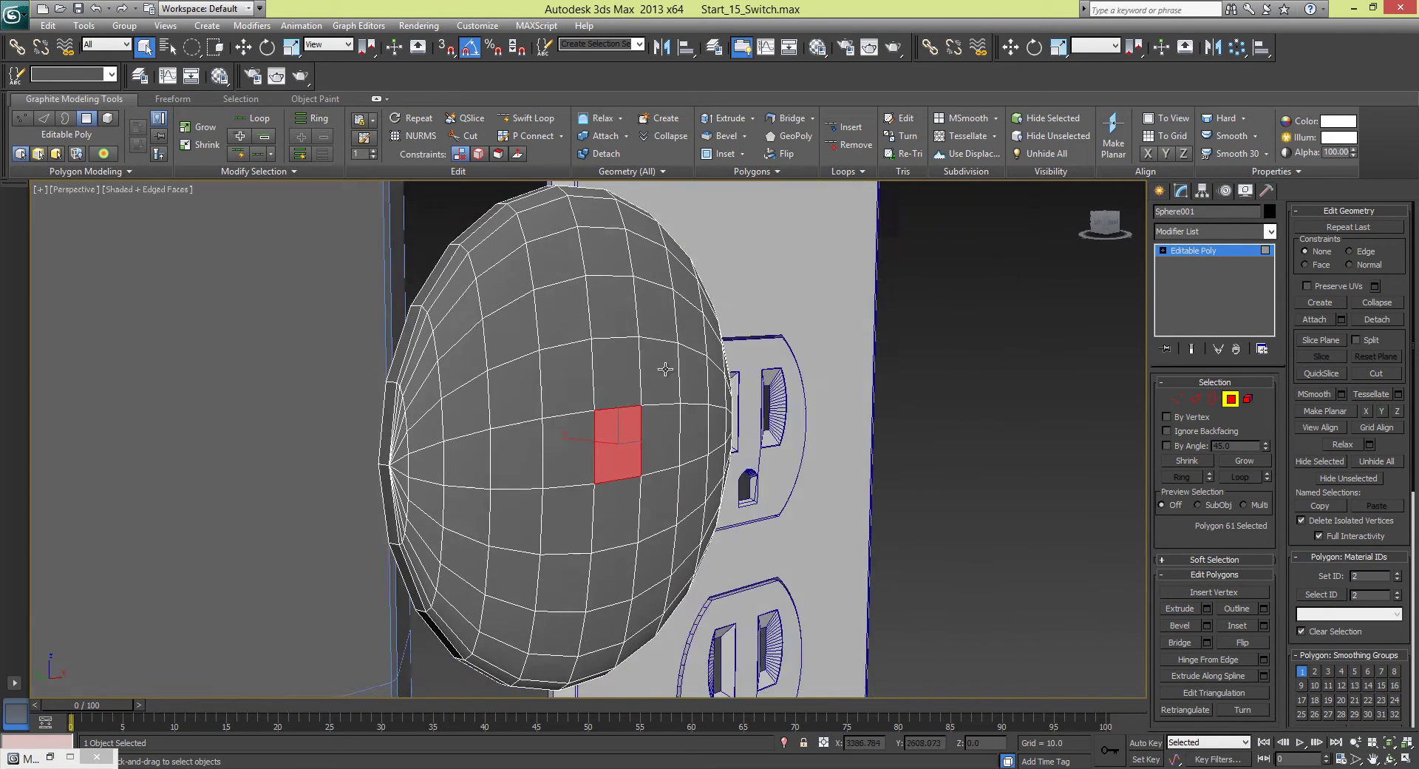
middle_click_drag(666, 369, 616, 406, "alt")
left_click(615, 405)
left_click(612, 436)
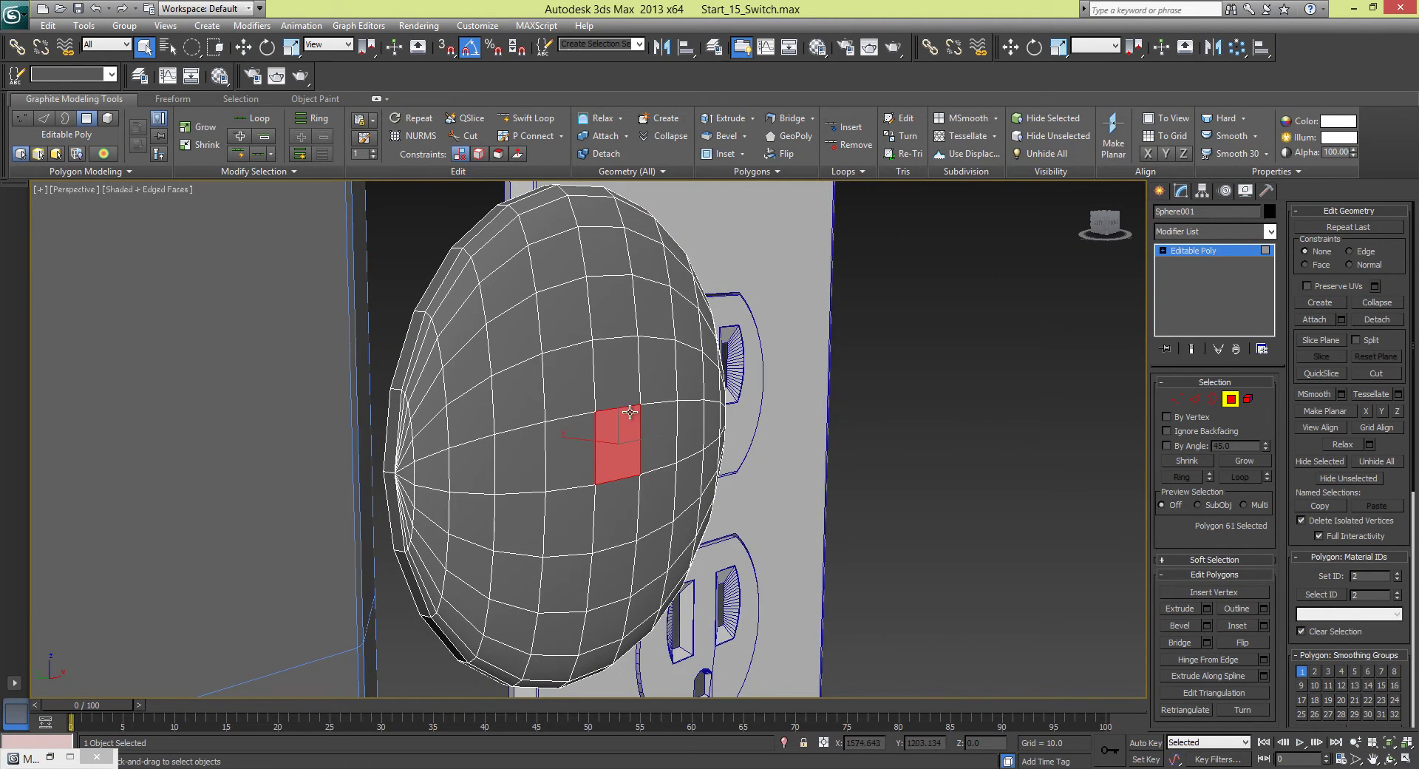
left_click(615, 377, "shift")
middle_click_drag(672, 364, 710, 381, "alt")
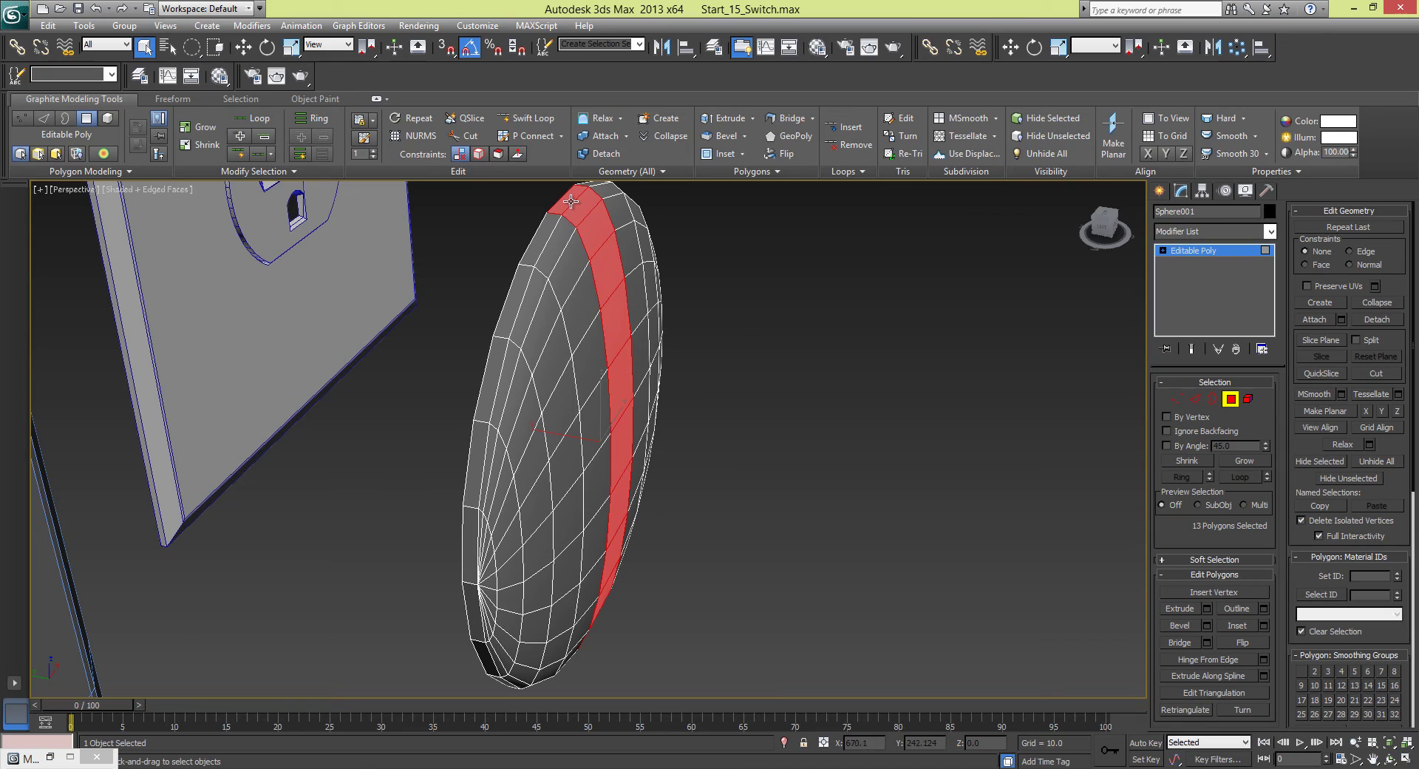
middle_click_drag(695, 447, 741, 491, "alt")
left_click(545, 493, "alt")
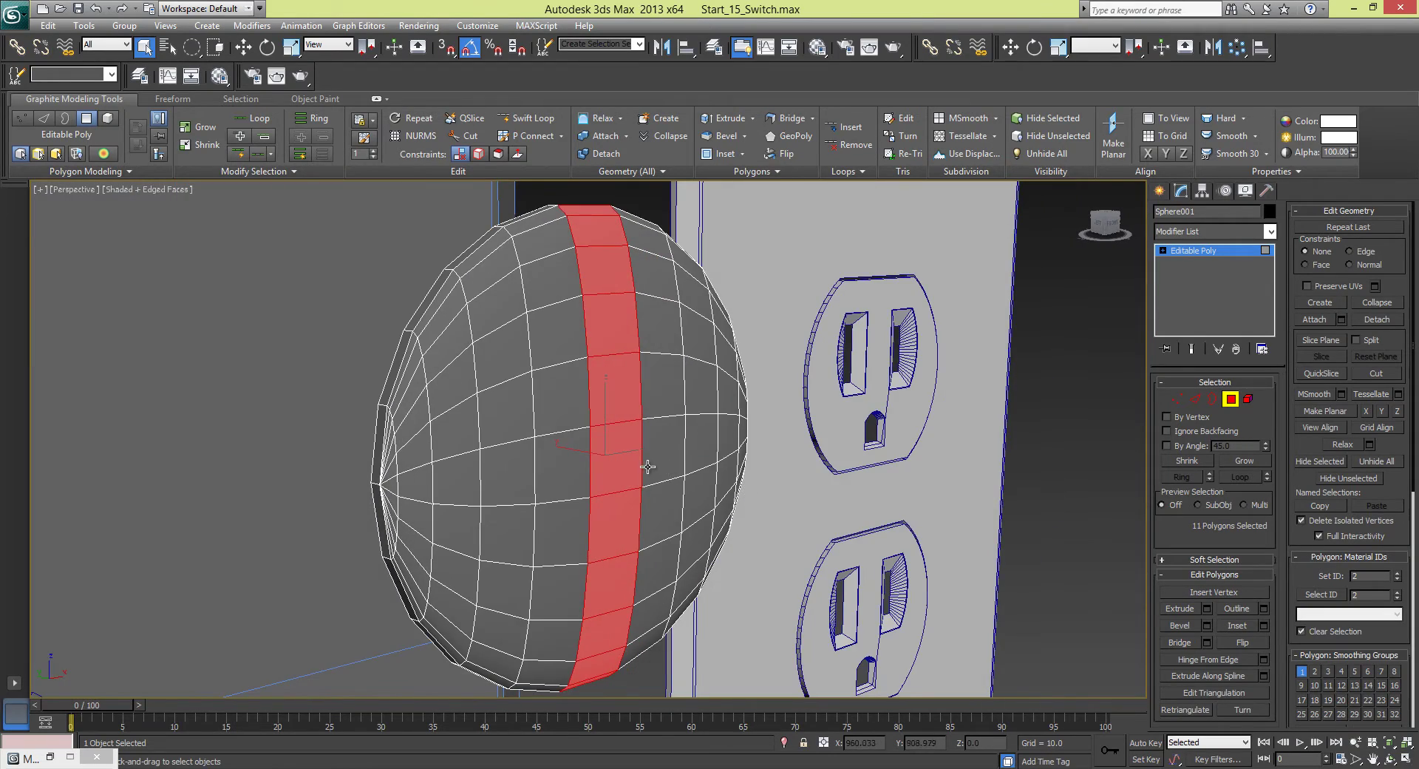
scroll(828, 427, "down", 3)
middle_click_drag(829, 427, 606, 431, "alt")
scroll(653, 443, "up", 2)
key("z")
key("Delete")
- Bridge the rim edges at the upper and lower ends of the gap to form the slot's flat floor
left_click(1195, 399)
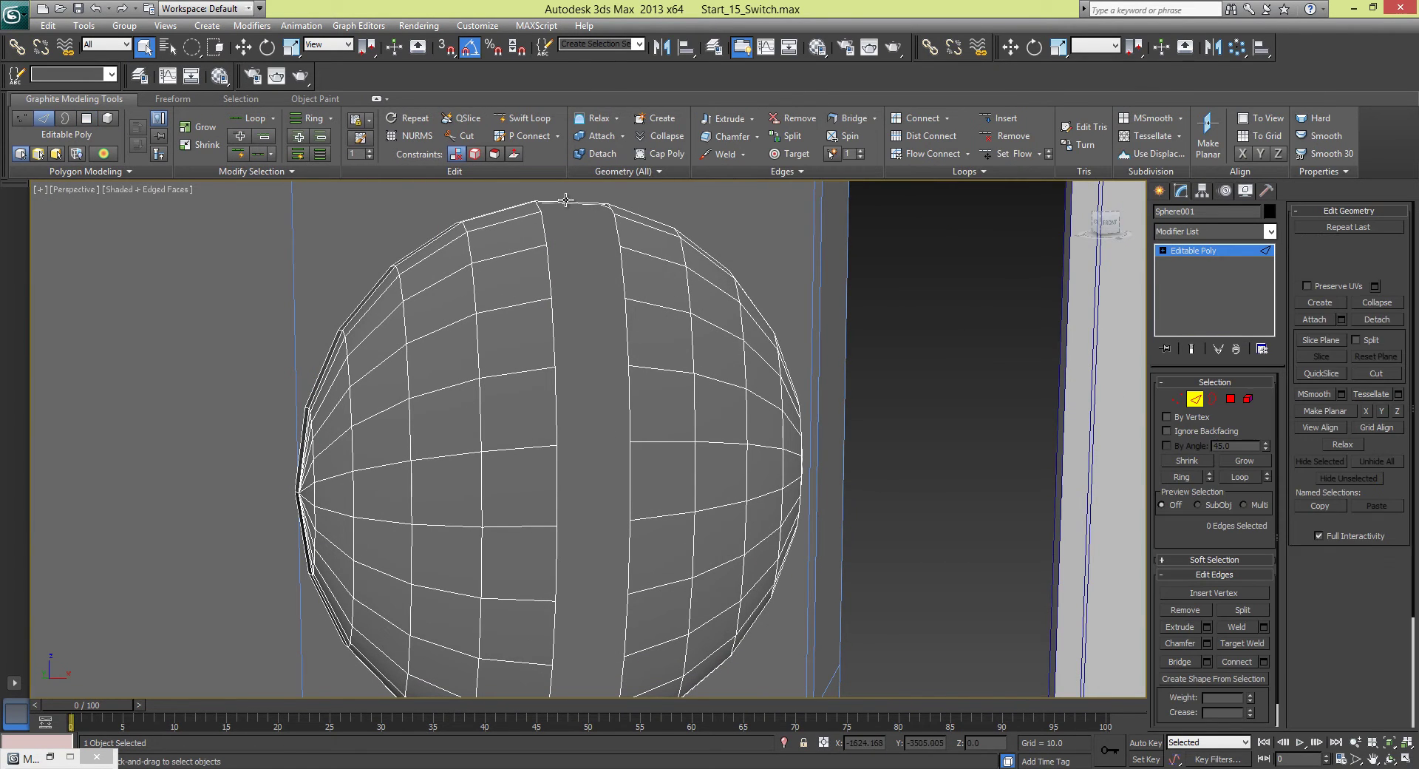
left_click(562, 202)
middle_click_drag(562, 202, 553, 452, "alt")
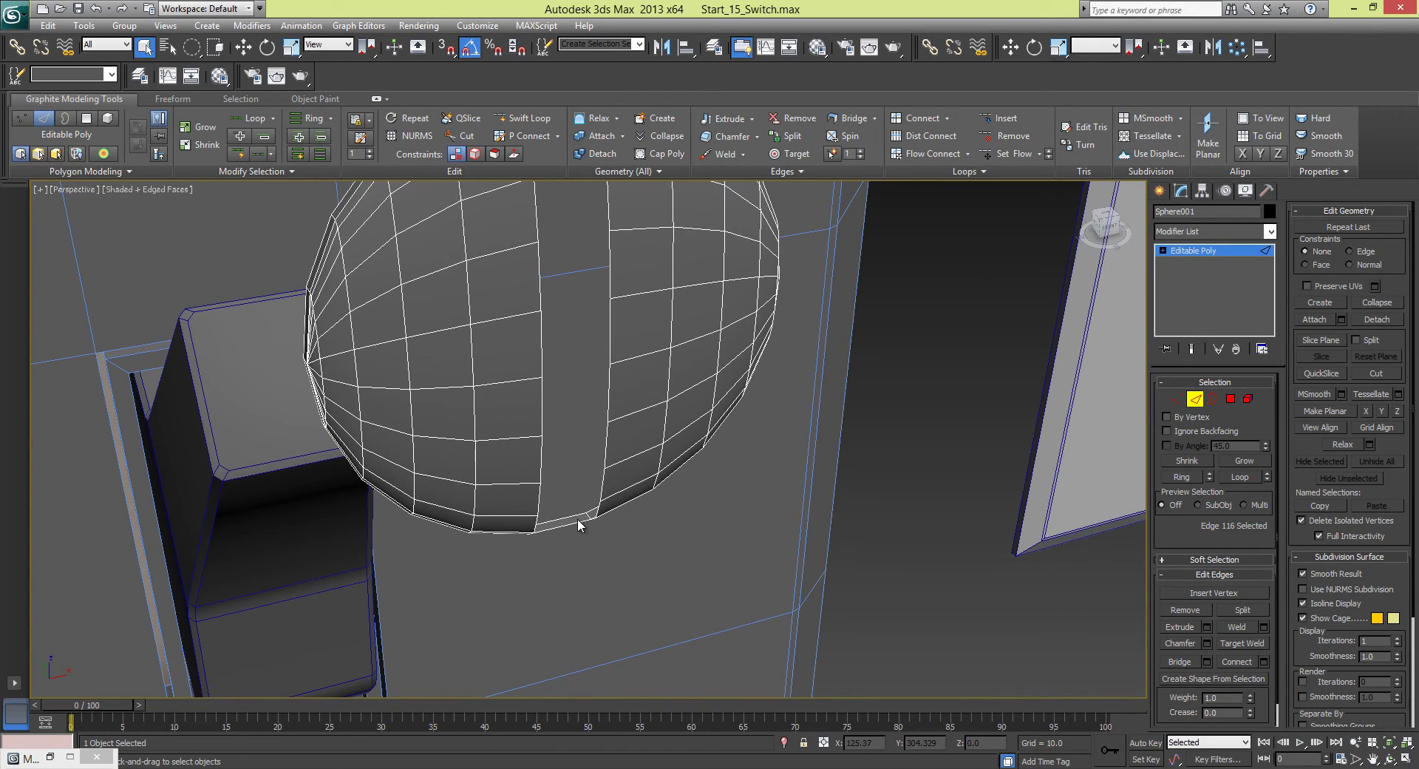
mouse_move(571, 527)
middle_mouse_down("alt")
mouse_move(552, 446)
mouse_move(556, 544)
mouse_move(545, 490)
mouse_move(511, 464)
mouse_move(558, 531)
mouse_move(570, 509)
mouse_move(586, 559)
mouse_move(564, 502)
middle_mouse_up("alt")
left_click(1181, 661)
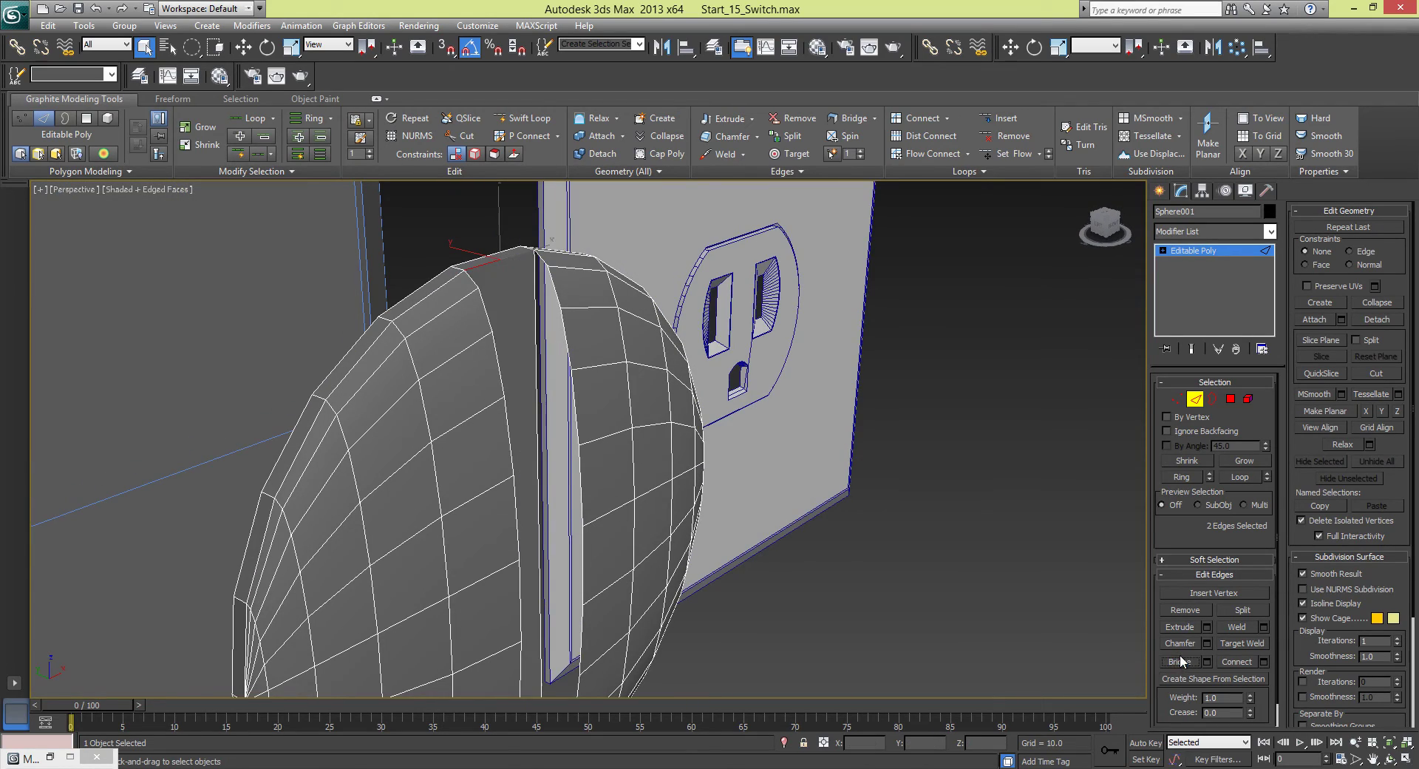
middle_click_drag(803, 511, 542, 380, "alt")
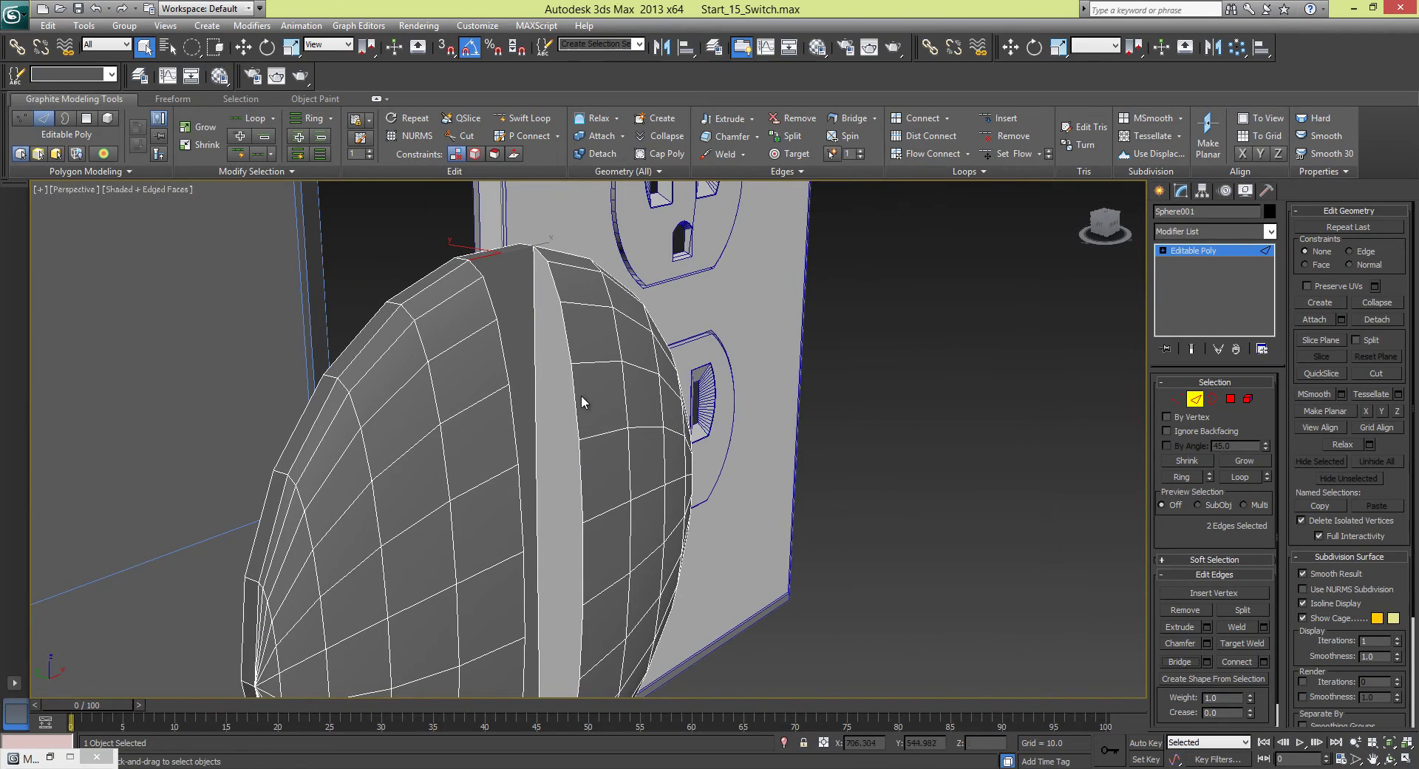
left_click(571, 395)
left_click(536, 384, "ctrl")
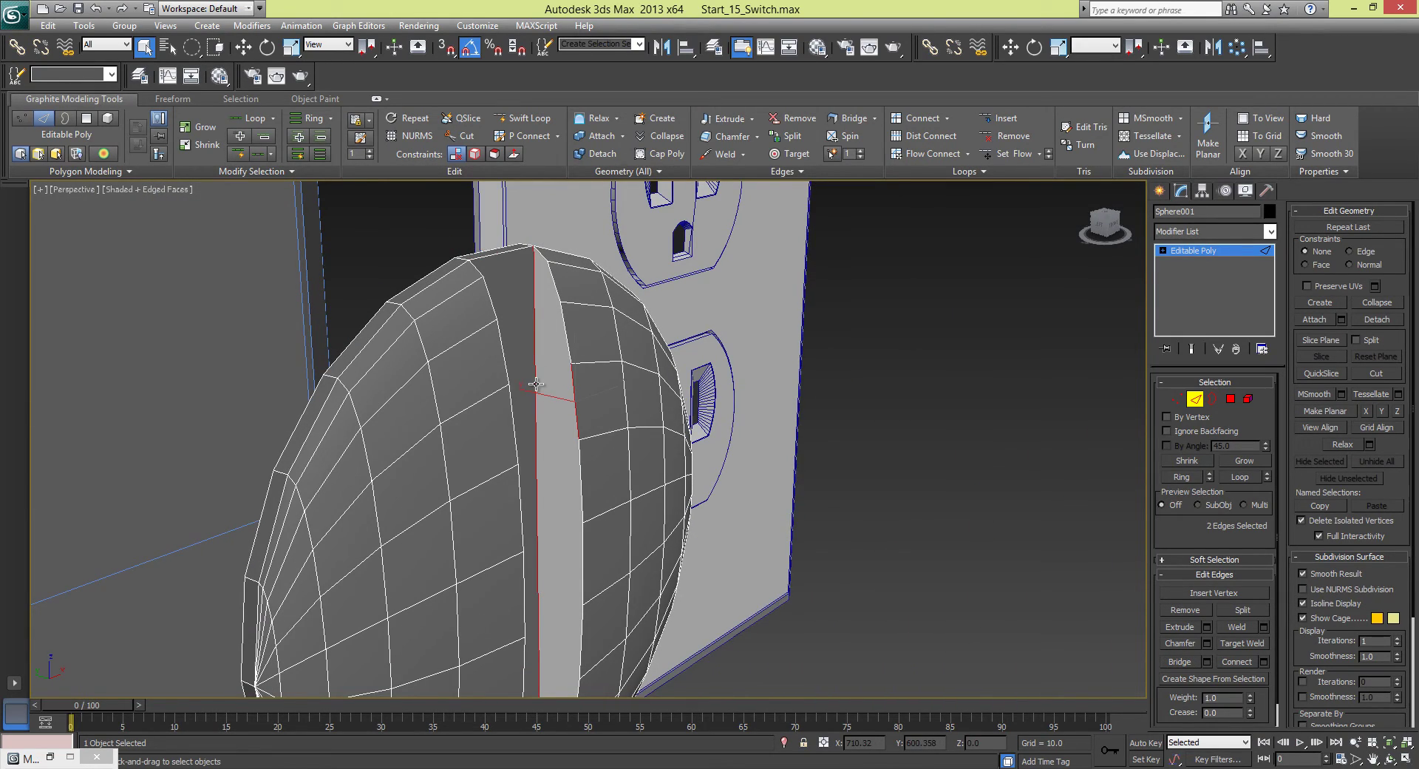
left_click(899, 478)
- Cap the open borders along both sides of the slot to close its side walls
middle_click_drag(672, 383, 558, 317, "alt")
left_click(1216, 399)
left_click(564, 315)
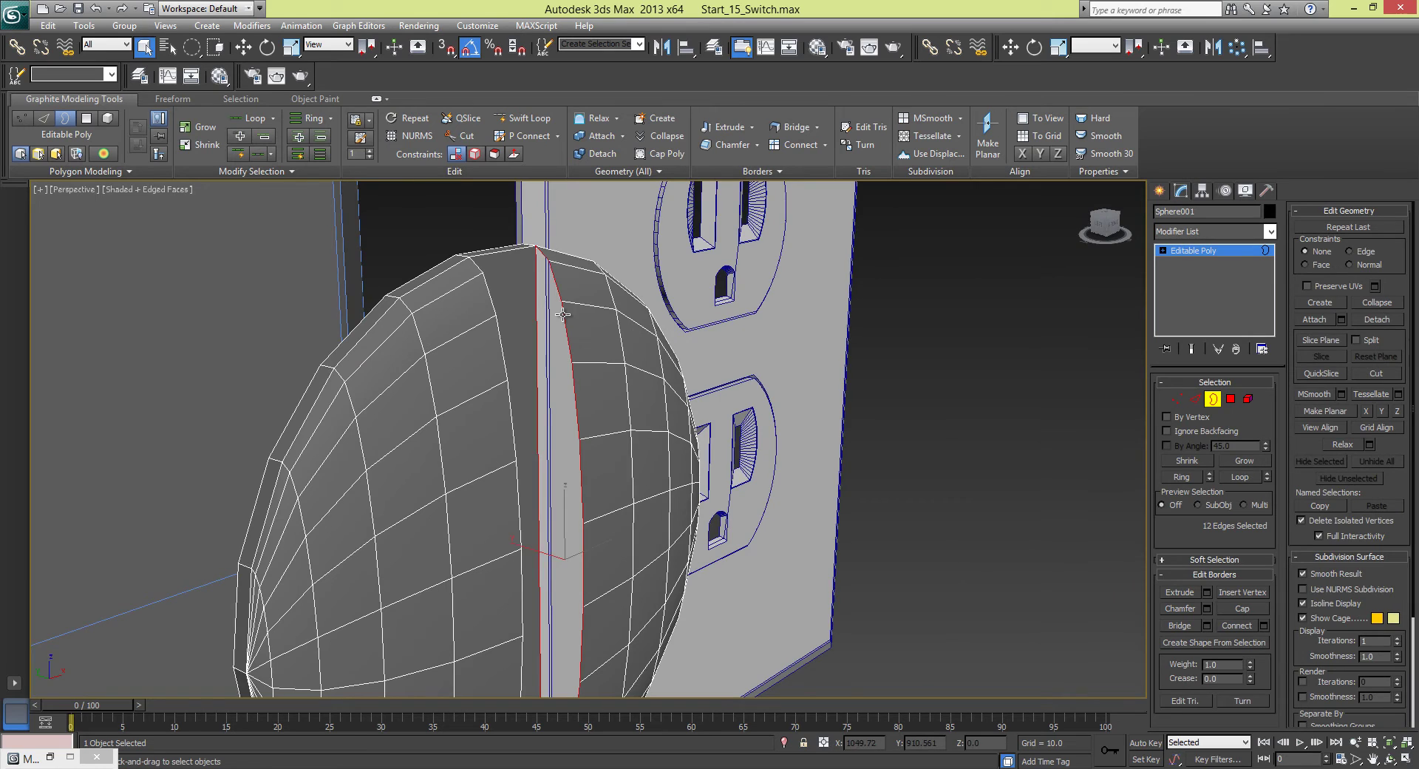
middle_click_drag(635, 455, 462, 412, "alt")
right_click(636, 448)
left_click(619, 477)
left_click(1231, 608)
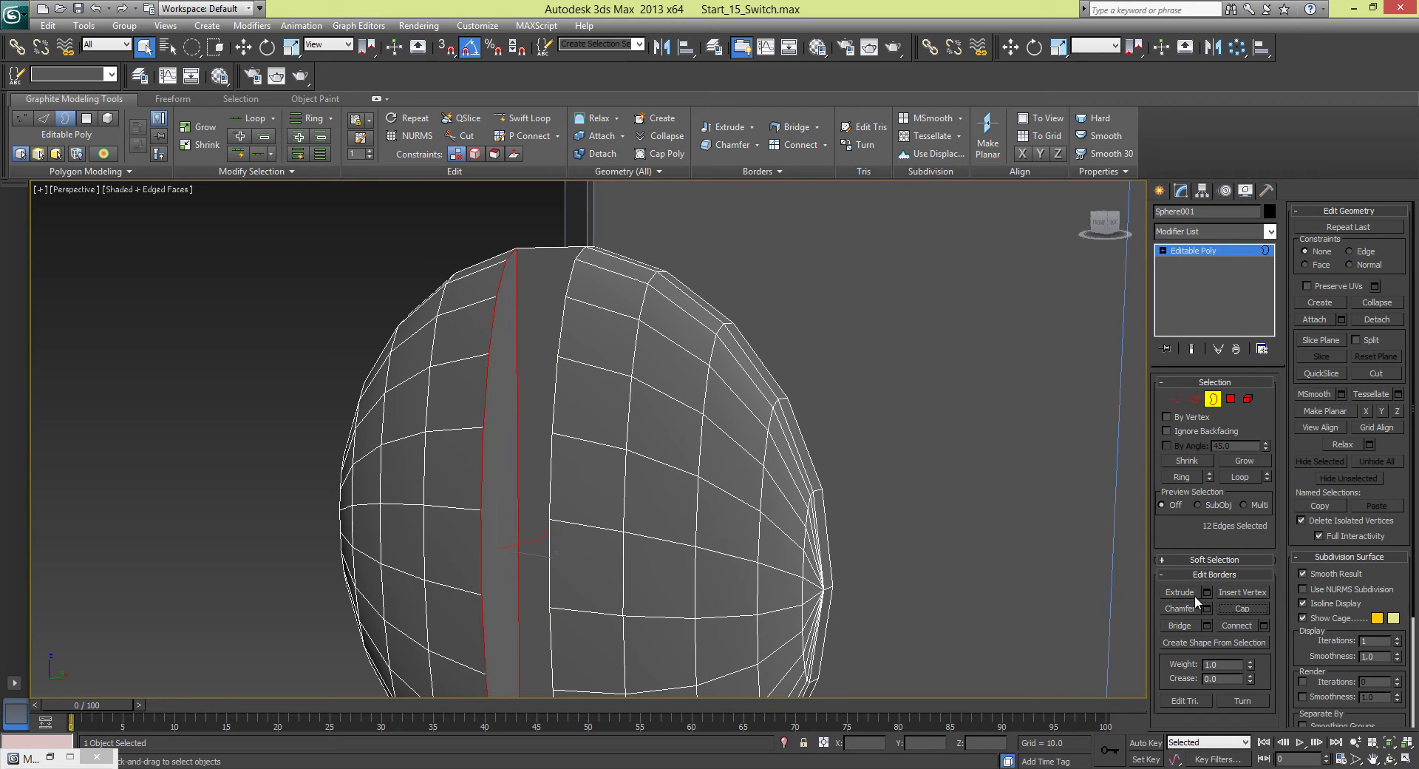
mouse_move(562, 444)
middle_mouse_down("alt")
mouse_move(547, 440)
mouse_move(578, 444)
middle_mouse_up("alt")
left_click(1048, 445)
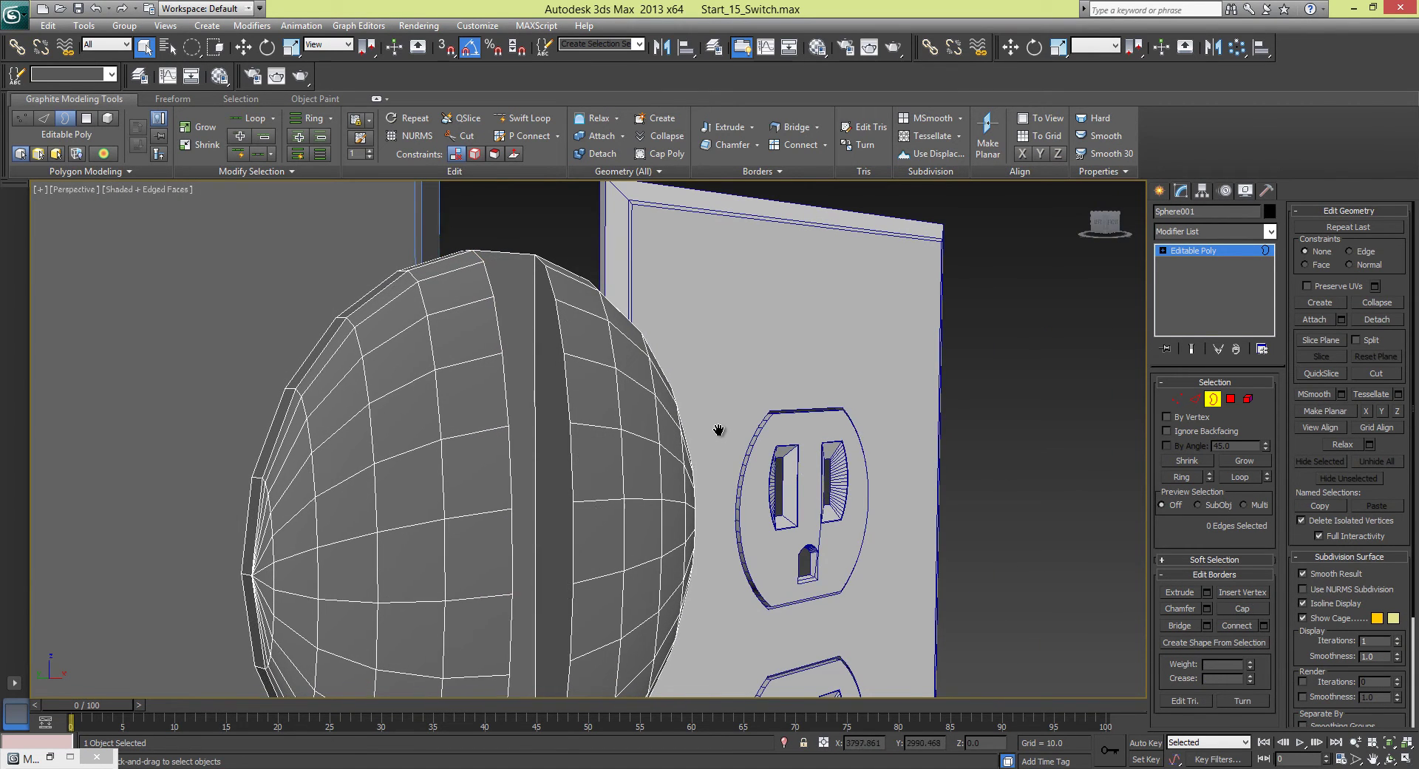
middle_click_drag(722, 429, 708, 408, "alt")
right_click(575, 380)
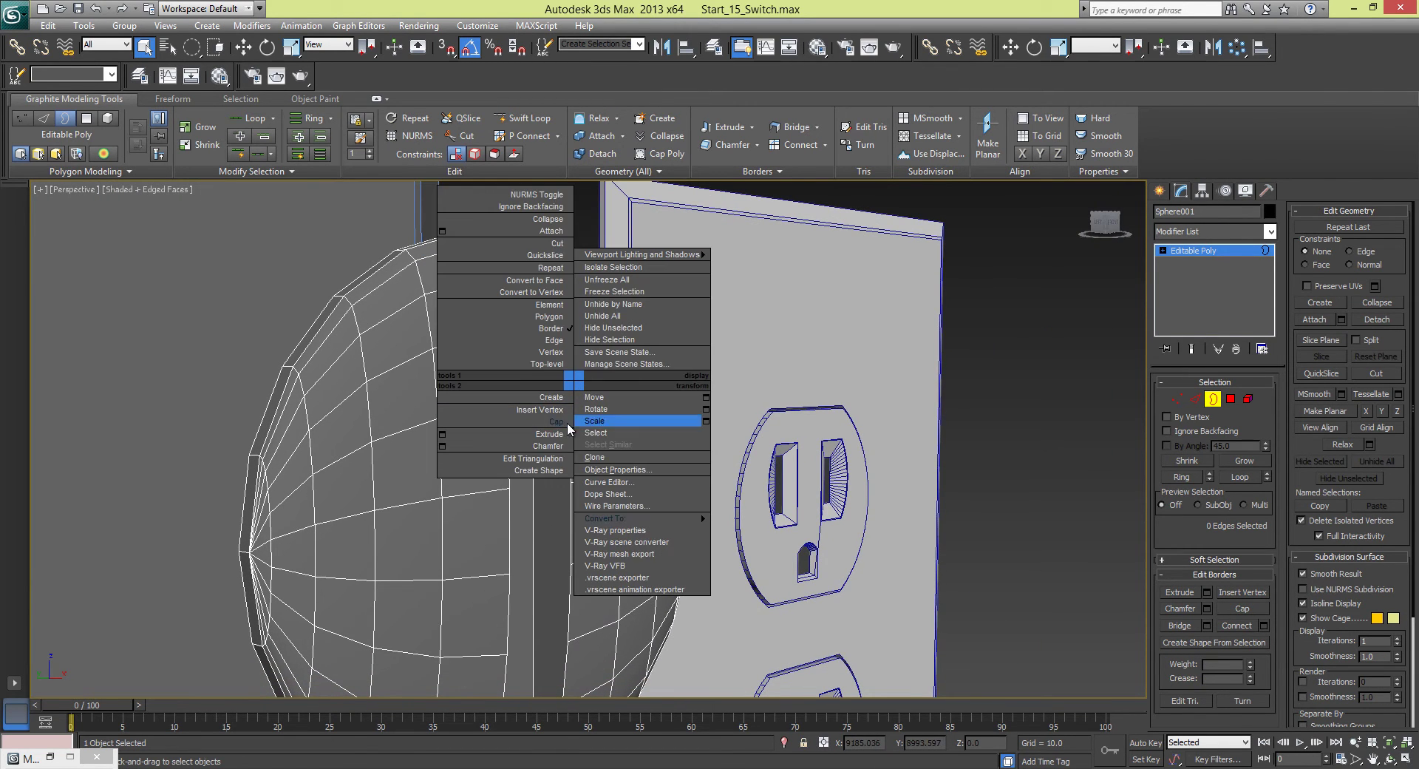
left_click(1076, 435)
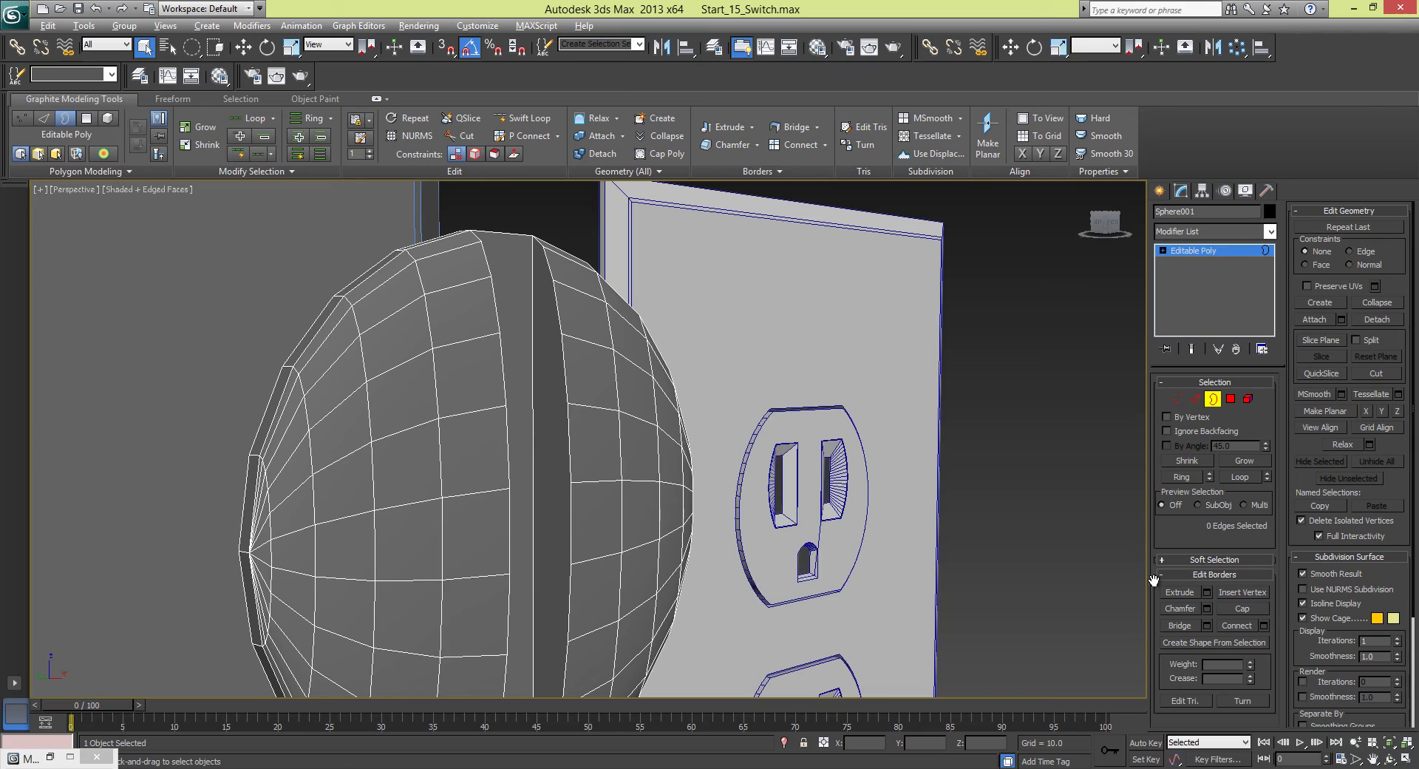
- Leave border editing and examine the slotted screw head from several angles, up close and against the plates
middle_click_drag(1070, 552, 665, 405, "alt")
scroll(637, 404, "down", 6)
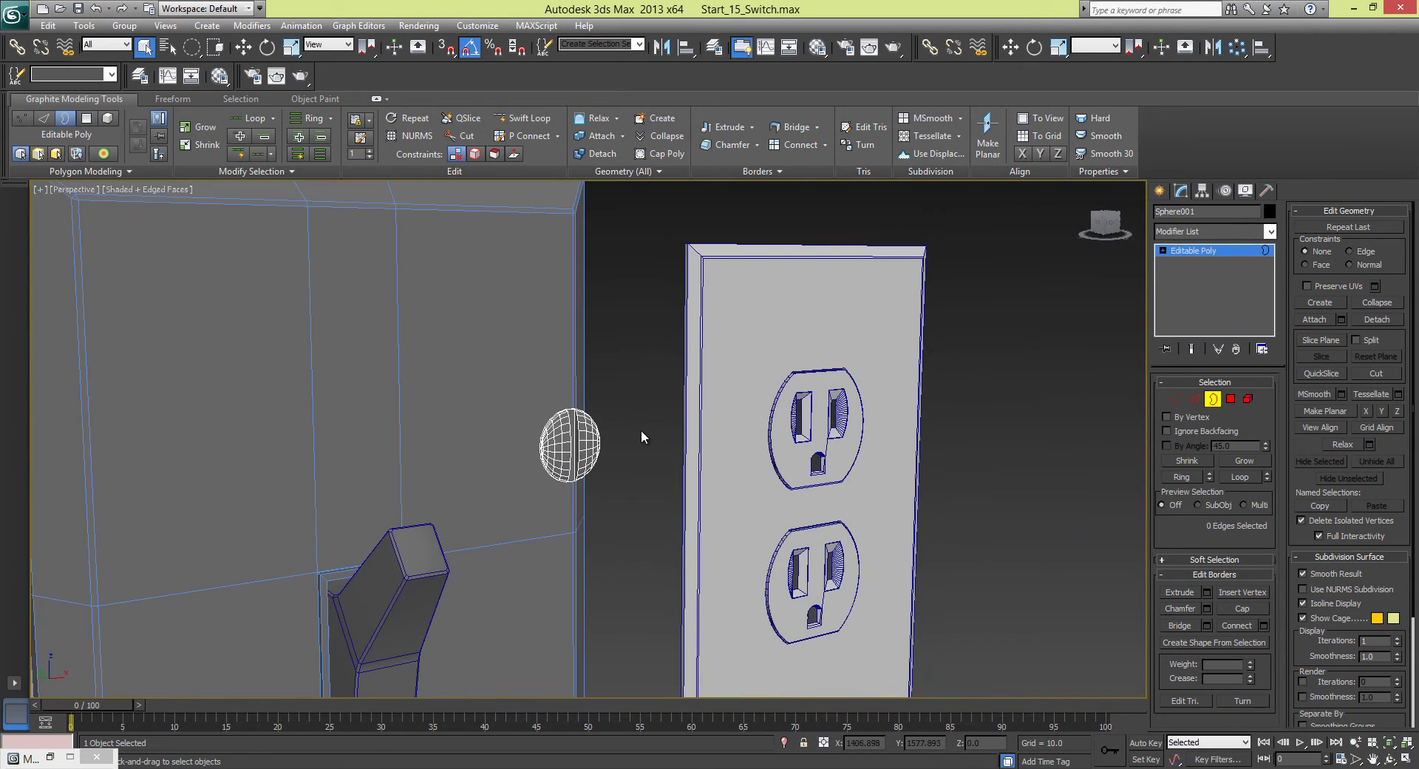
left_click(635, 363)
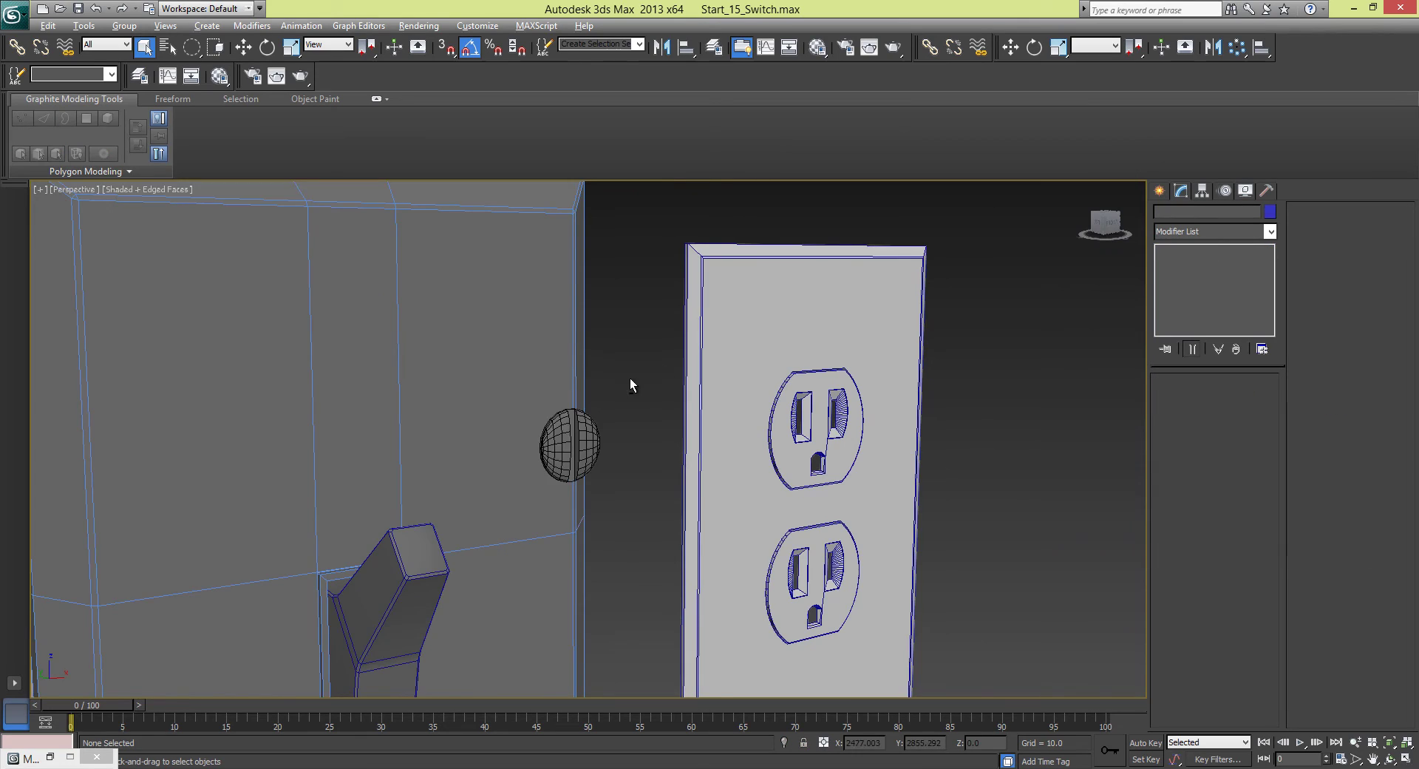
middle_click_drag(631, 377, 581, 442, "alt")
left_click(583, 442)
scroll(583, 442, "up", 10)
left_click(802, 434)
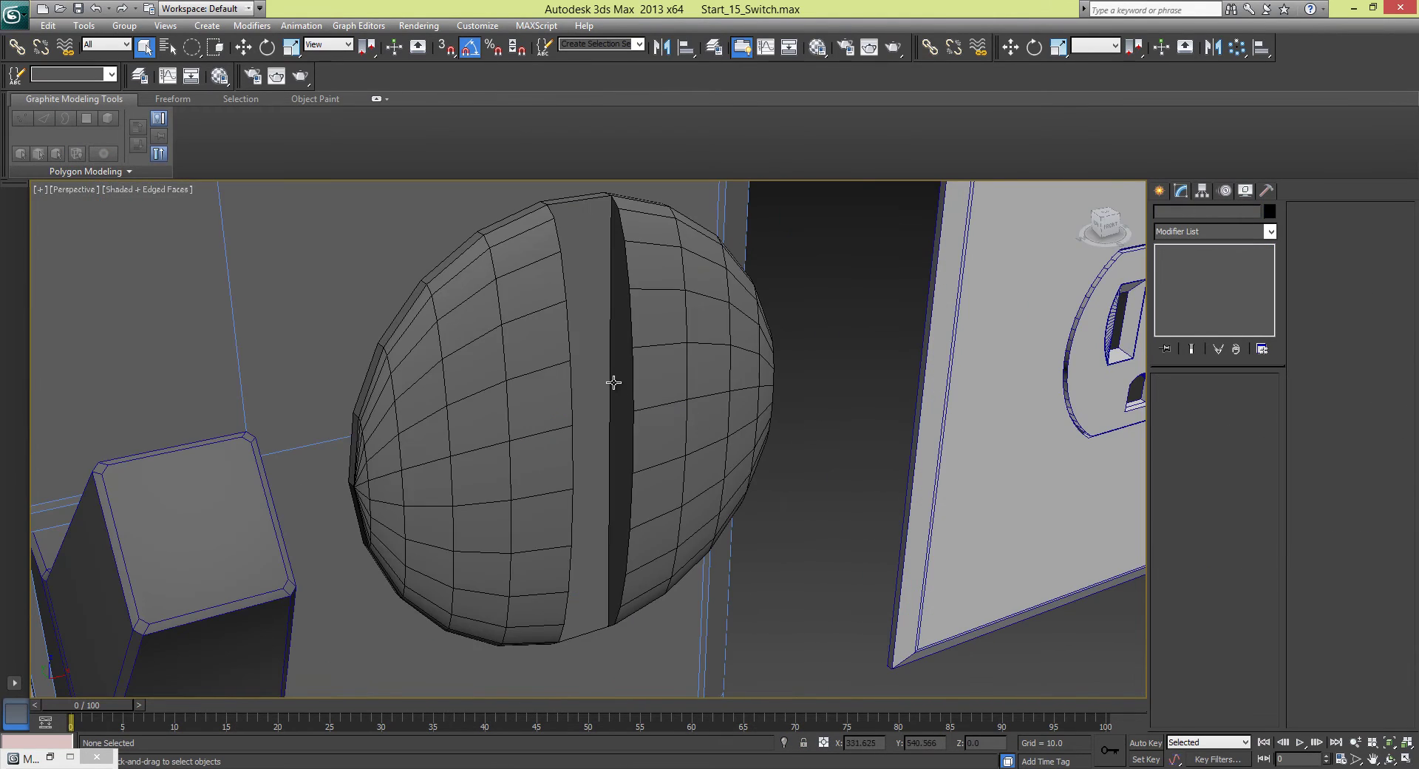
scroll(603, 365, "up", 1)
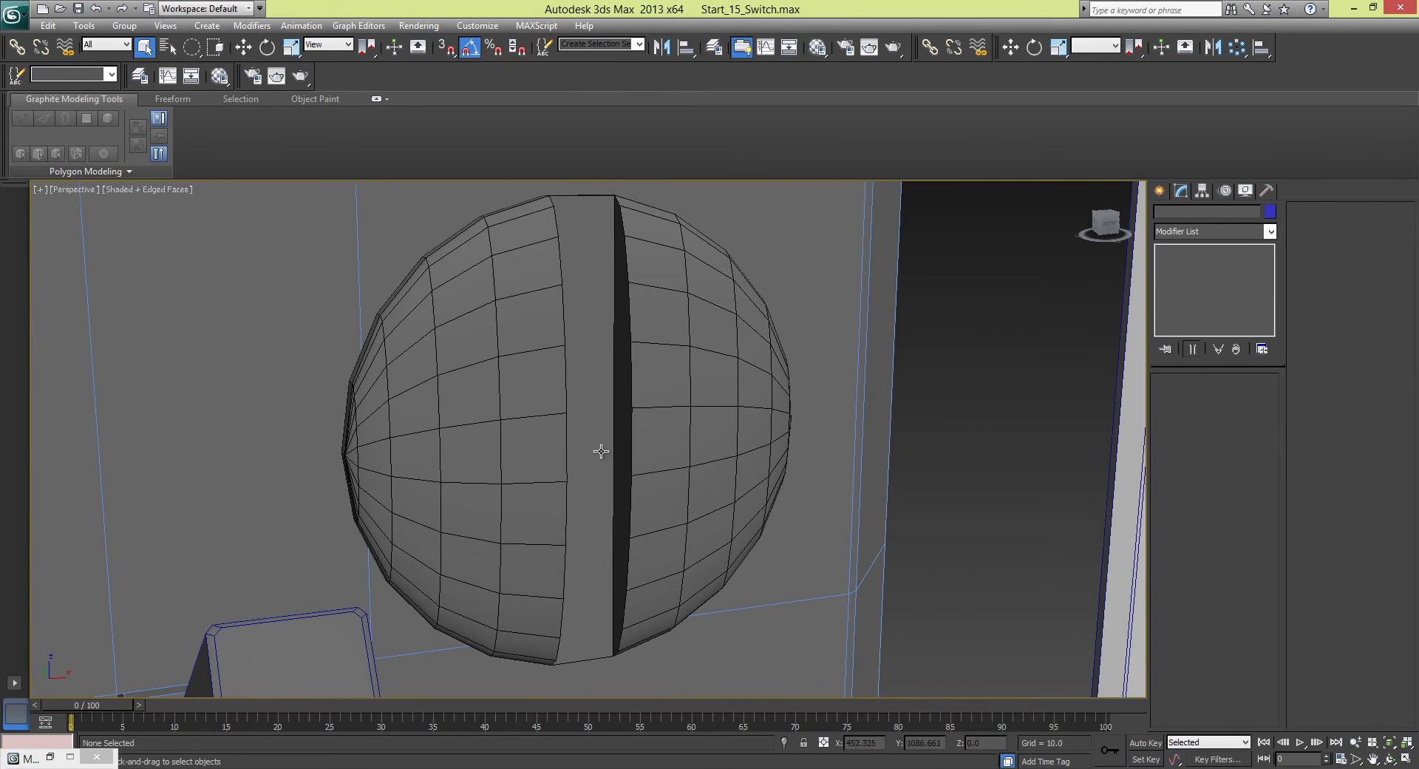
middle_click_drag(601, 451, 688, 471, "alt")
middle_click_drag(595, 392, 451, 303, "alt")
left_click(573, 366)
scroll(625, 332, "down", 3)
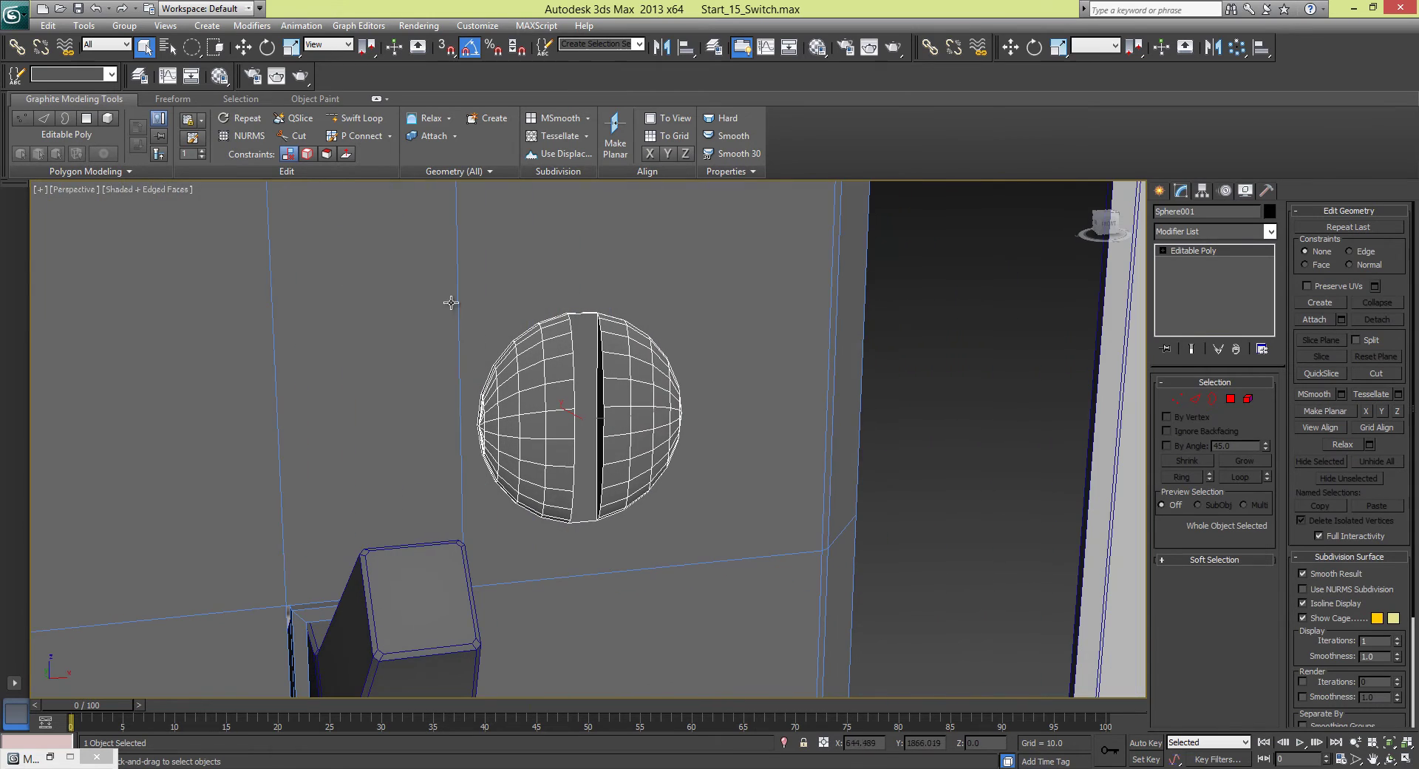
- Turn off the edged-faces display in the perspective view, keeping the screw head selected
left_click(184, 200)
left_click(175, 191)
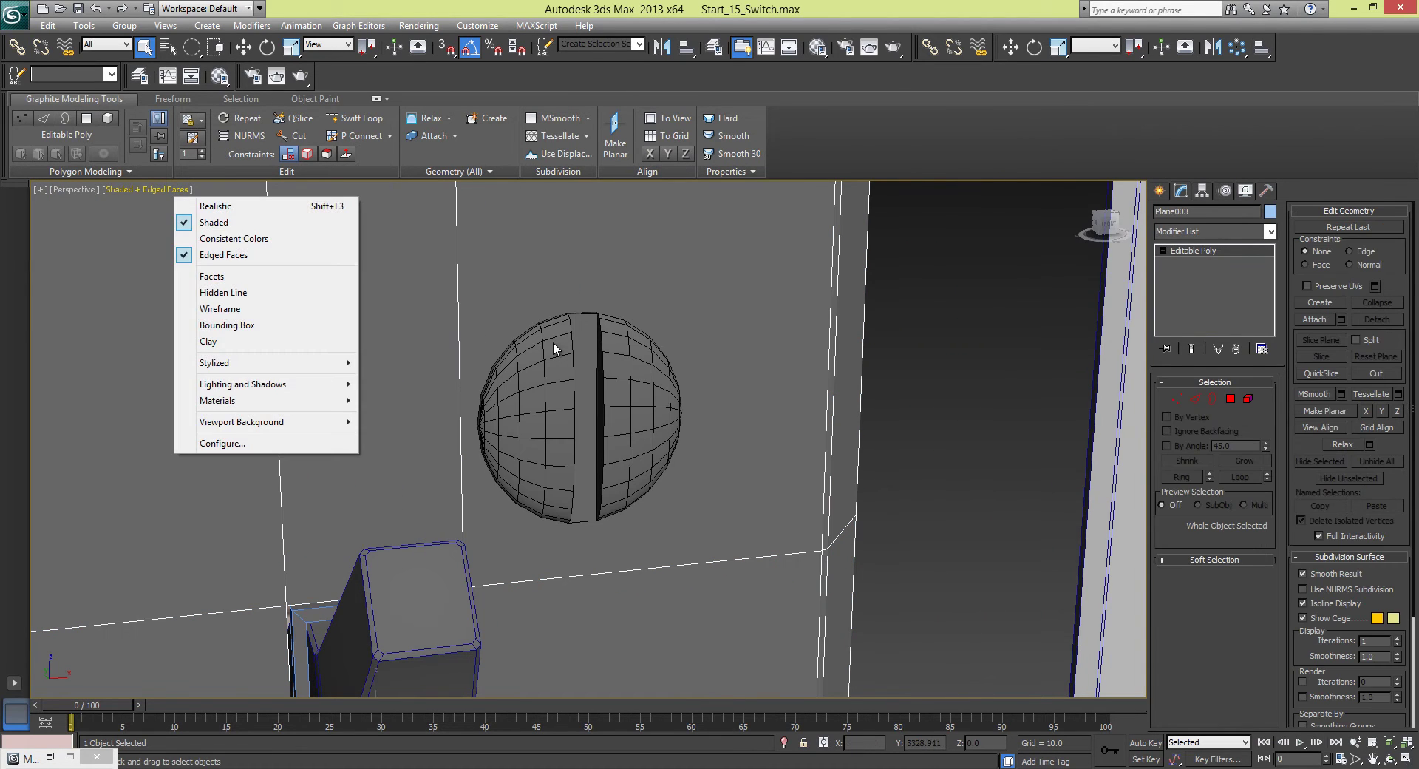
left_click(541, 348)
left_click(172, 192)
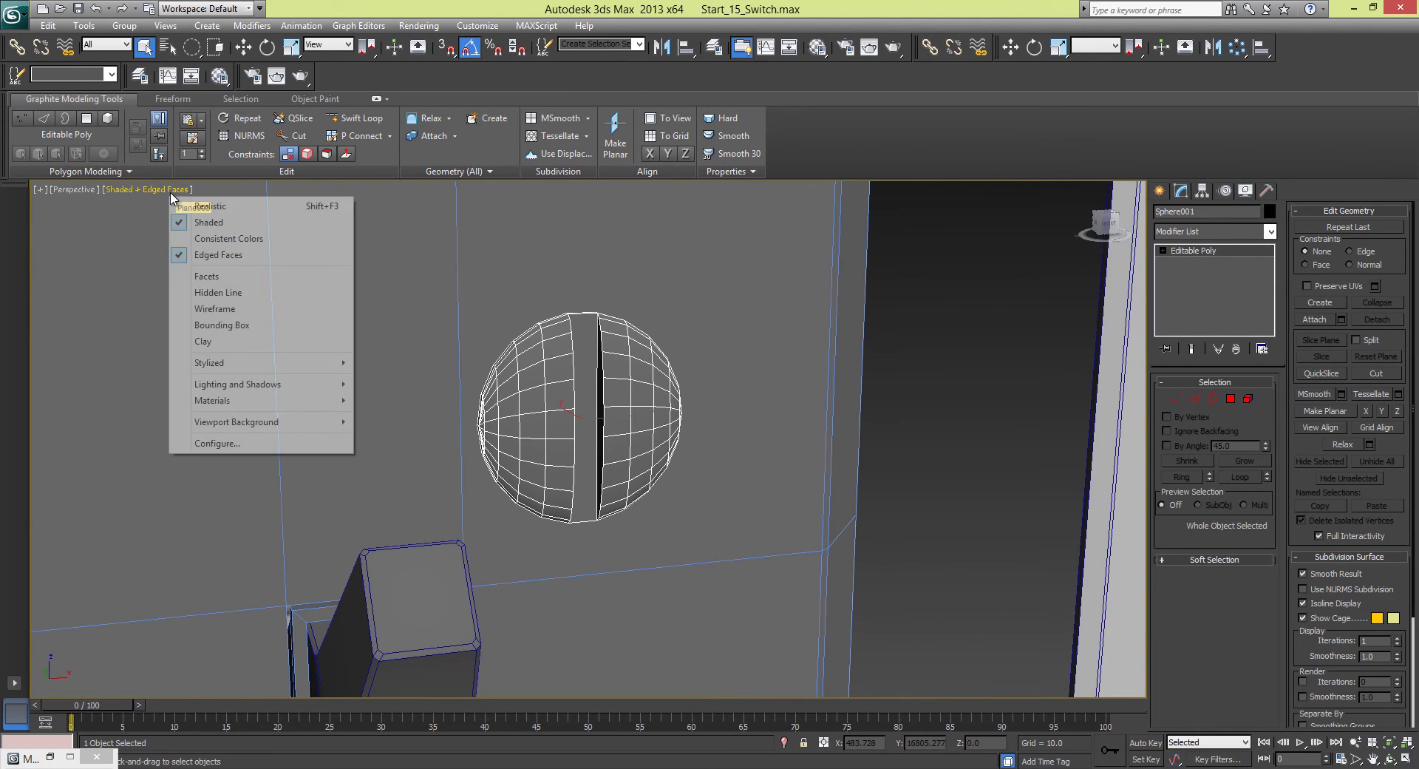
left_click(215, 254)
middle_click_drag(414, 353, 473, 399, "alt")
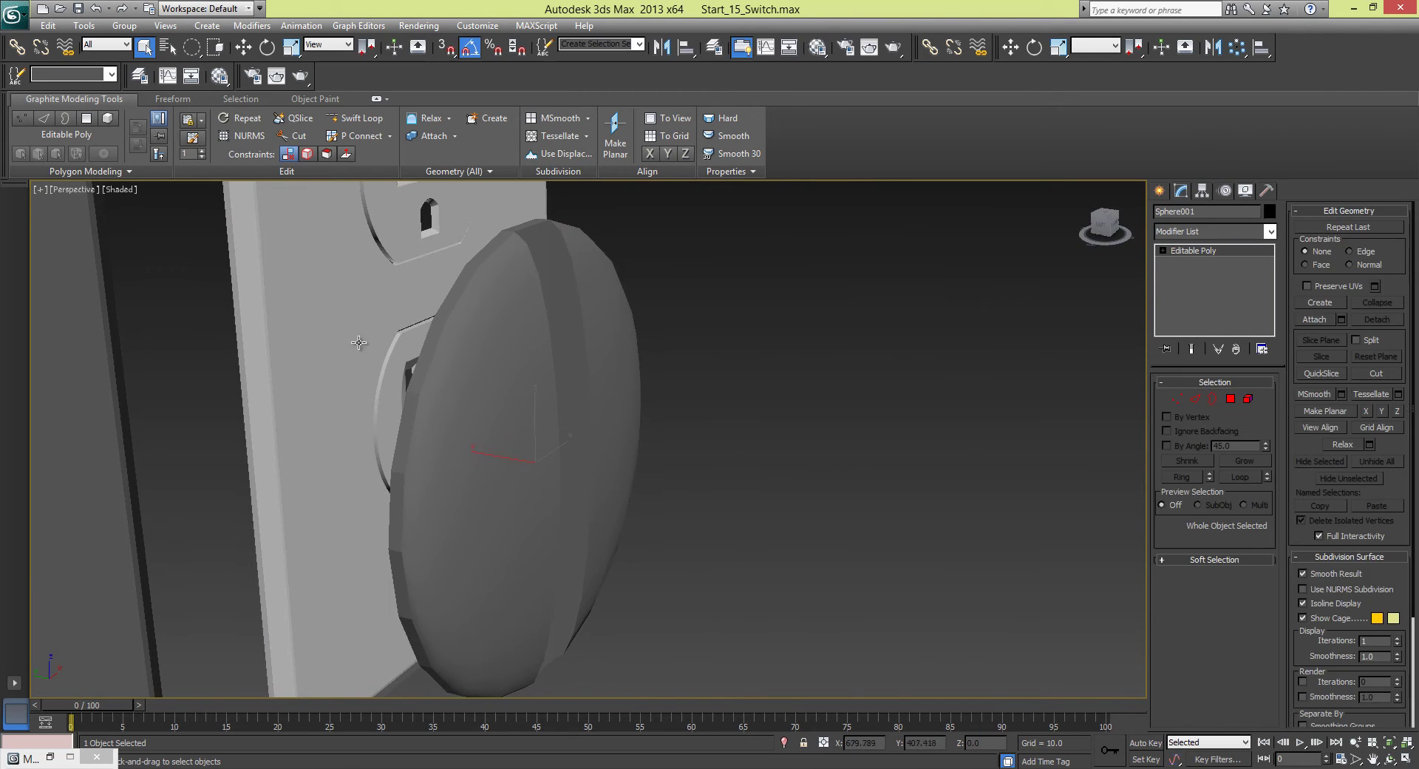
- Select the full loop of polygons around the screw head's outer rim
left_click(1231, 399)
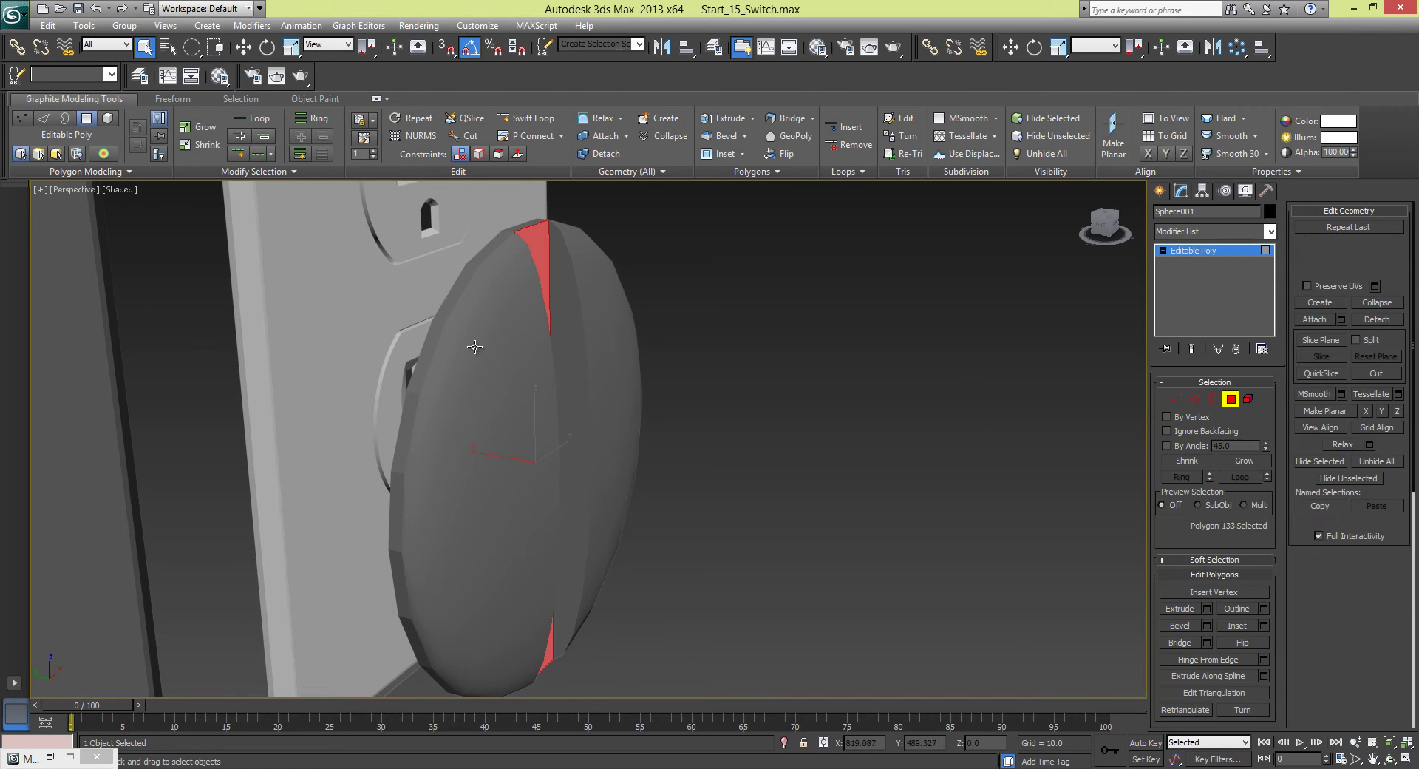
left_click(431, 344)
left_click(404, 419, "shift")
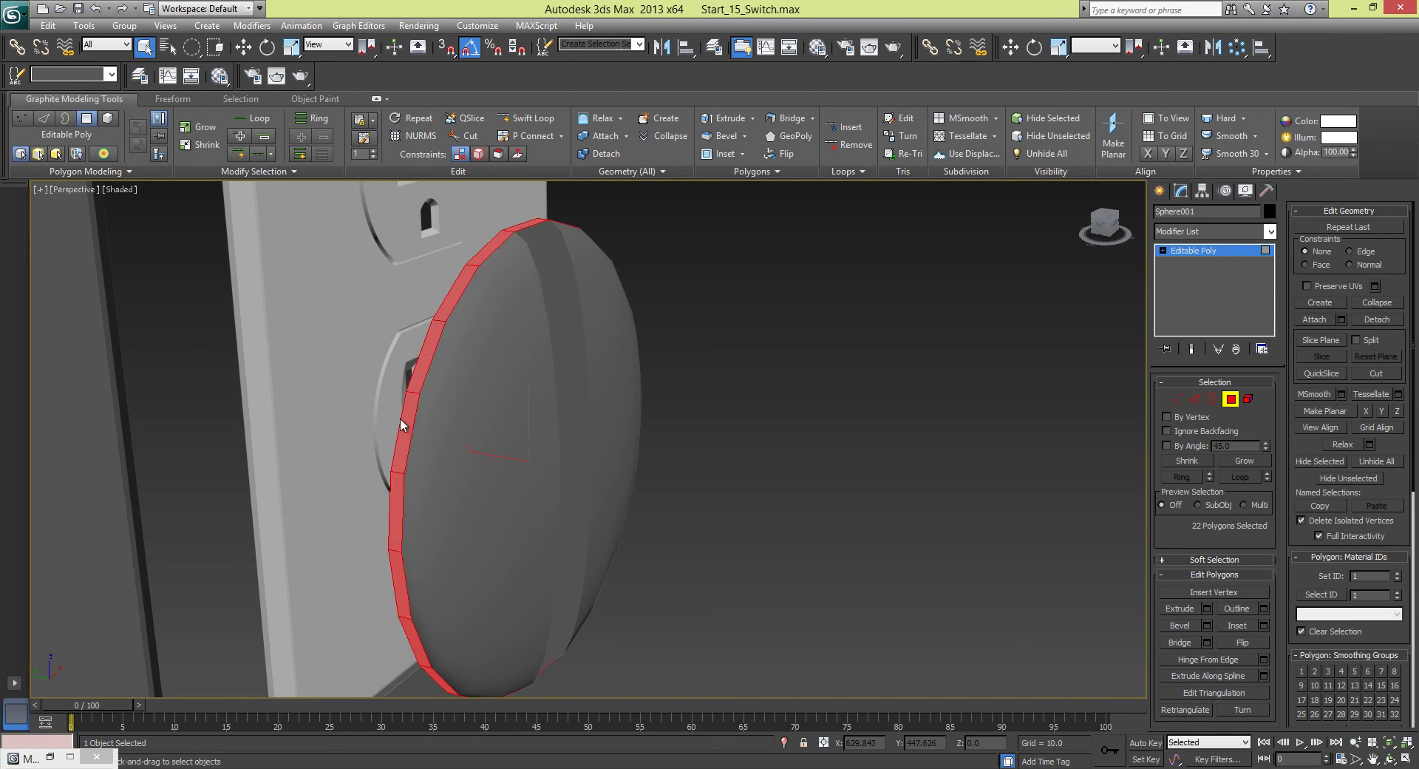
middle_click_drag(405, 419, 480, 393, "alt")
left_click(424, 374)
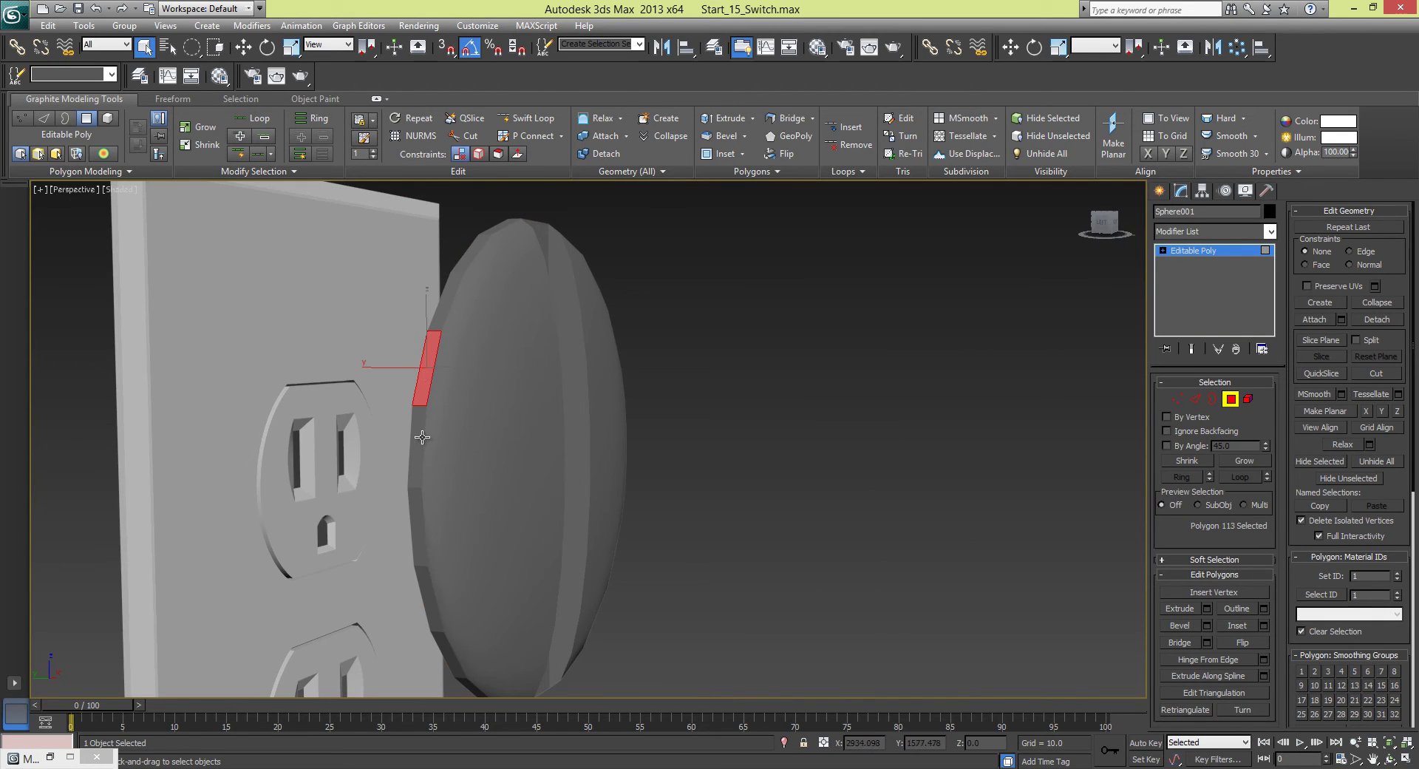
left_click(420, 437, "shift")
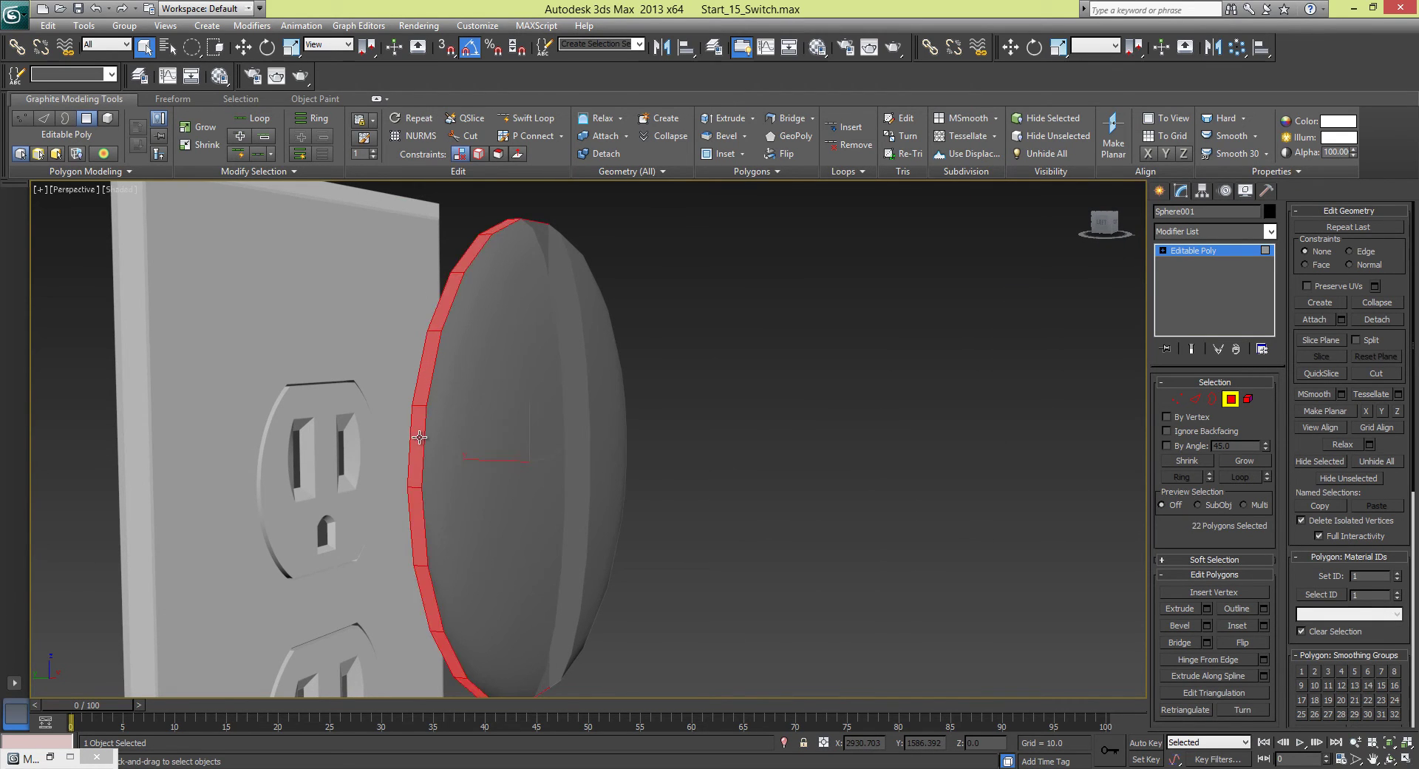
middle_click_drag(429, 369, 641, 451, "alt")
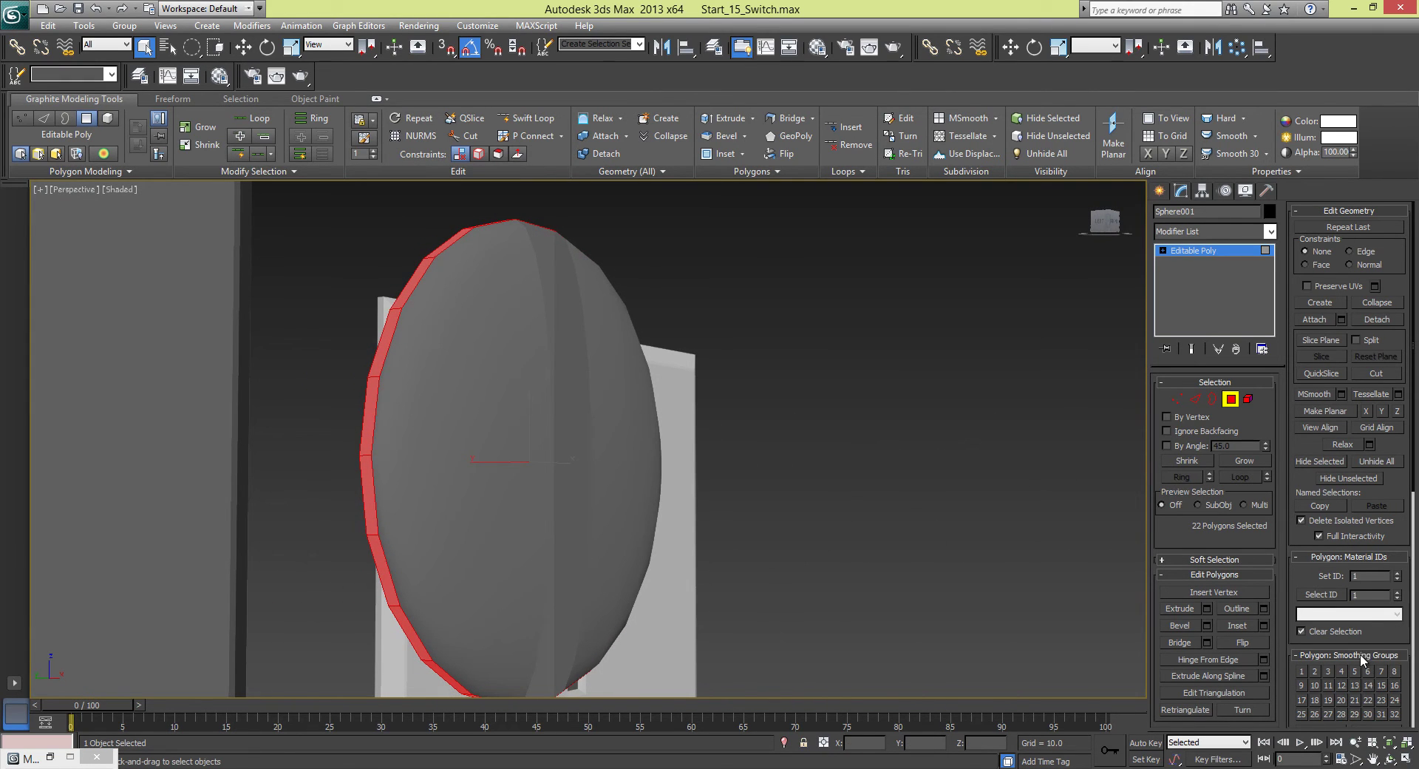
- Try assigning smoothing group 1 to the rim polygons, and clear the selection to check the shading
scroll(1300, 544, "down", 5)
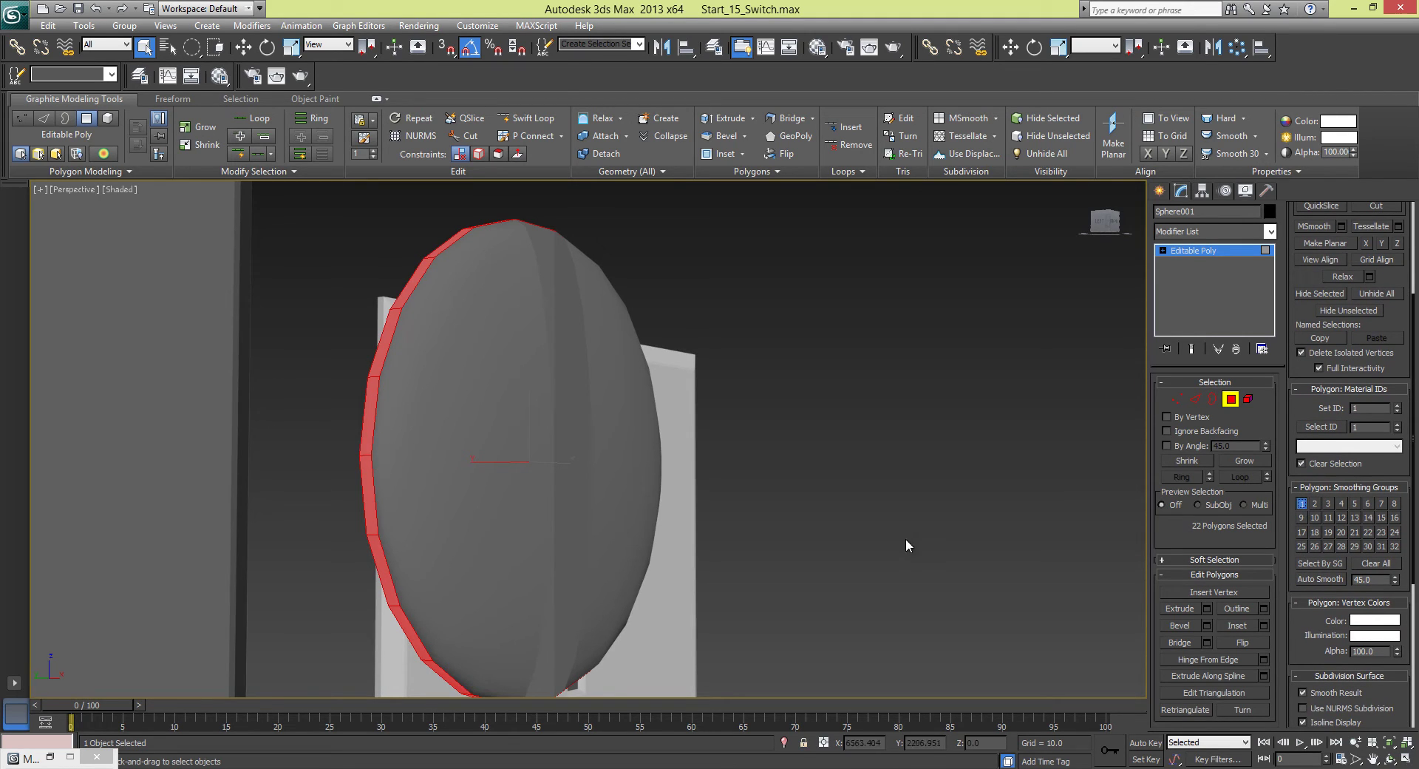
left_click(876, 520)
middle_click_drag(872, 516, 649, 352, "alt")
scroll(649, 352, "up", 3)
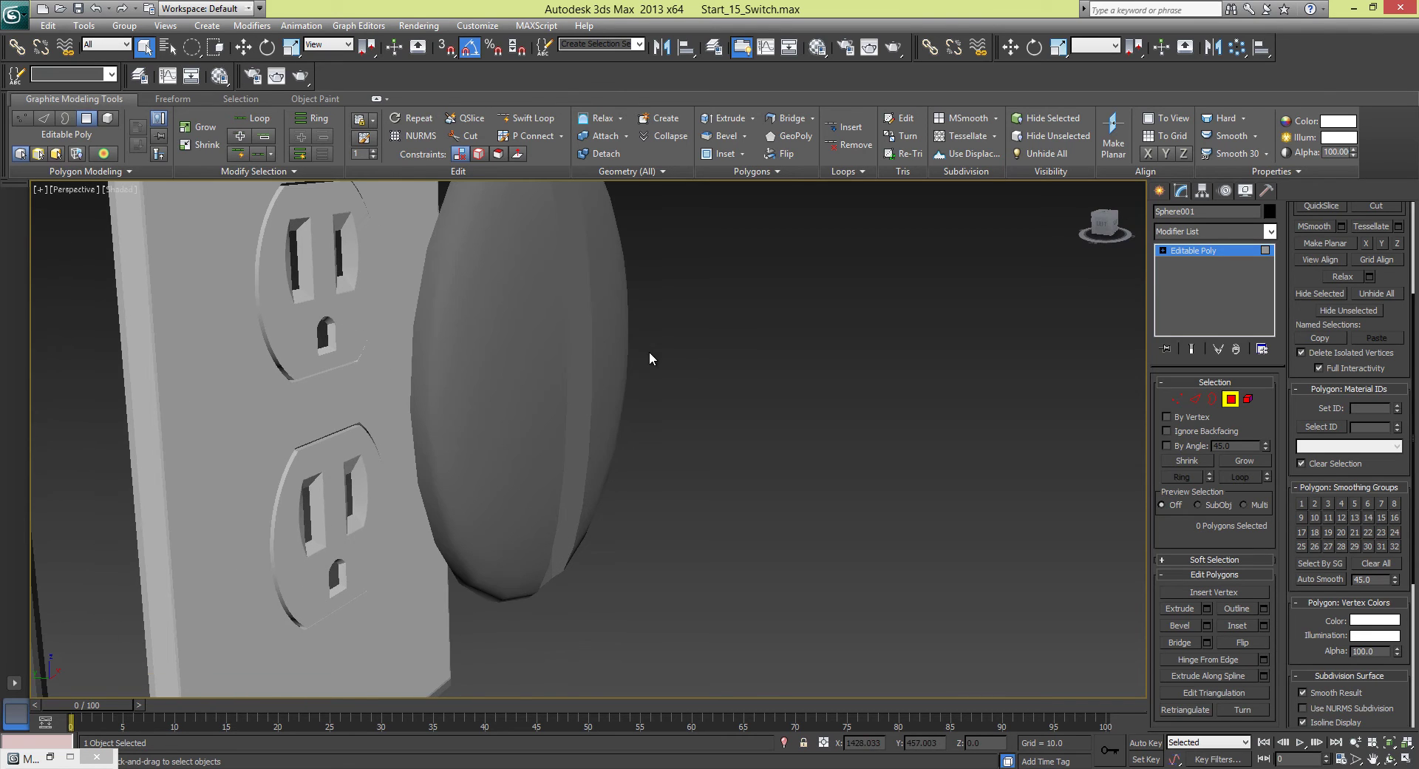
- Undo the smoothing group assignment and the rim loop selection on the screw head
key("ctrl+z")
key("ctrl+z")
key("ctrl+z")
left_click(740, 369)
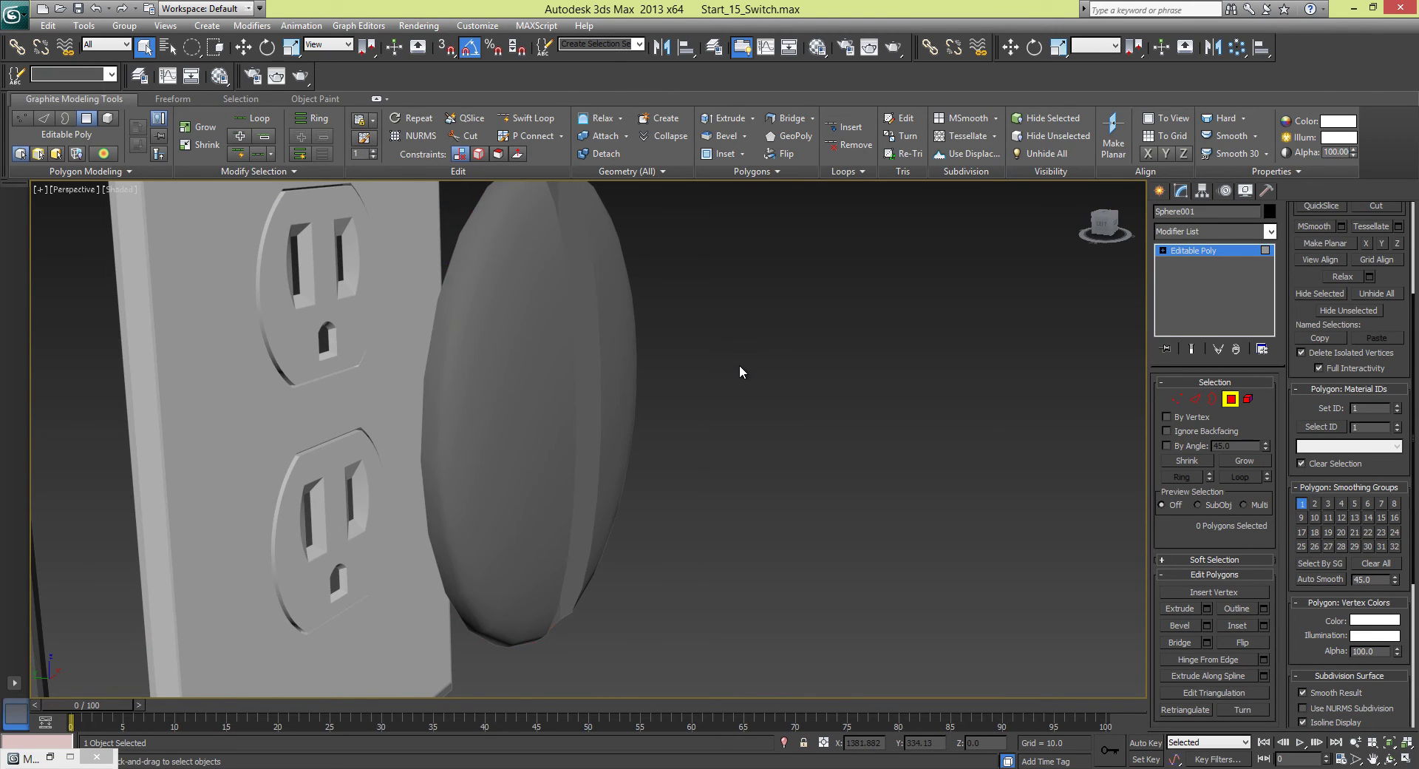
middle_click_drag(740, 369, 542, 403, "alt")
key("ctrl+z")
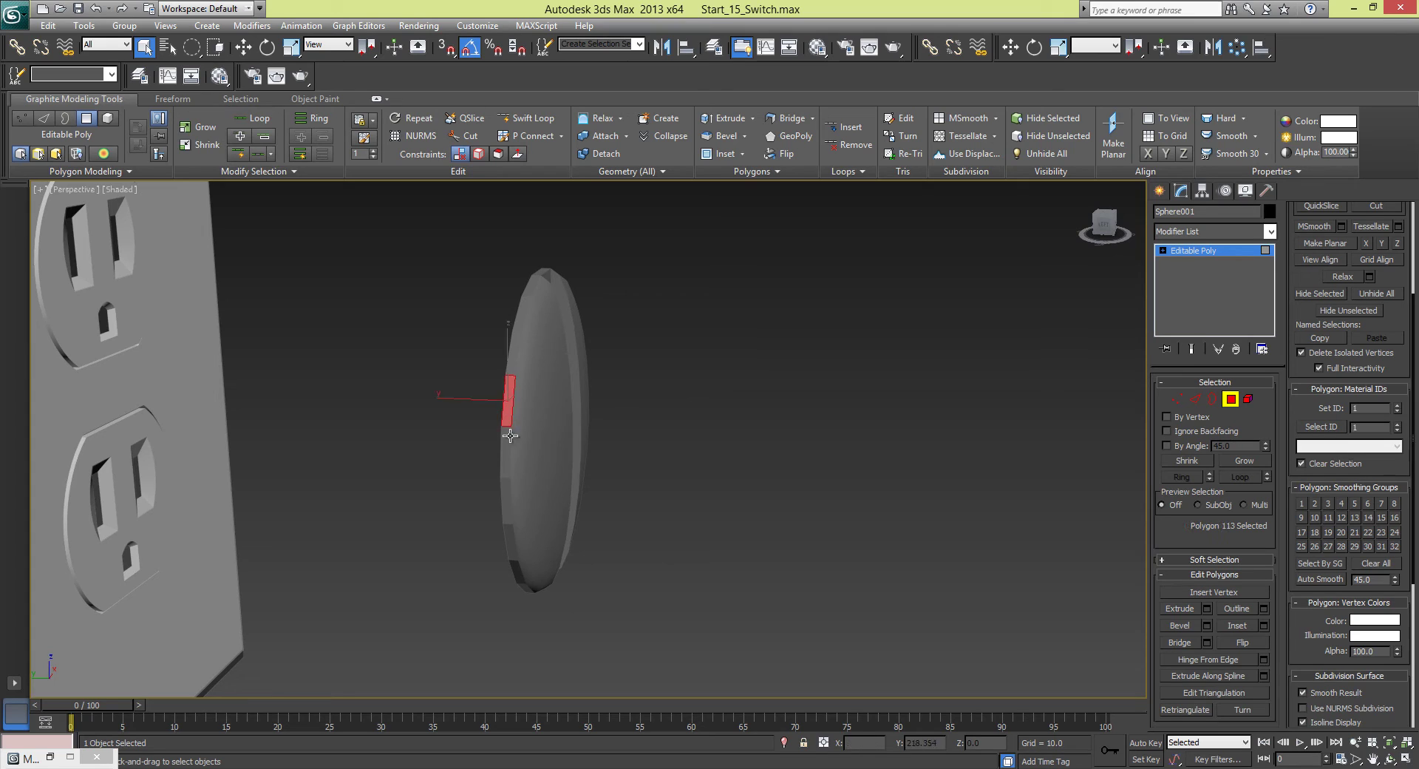
- Reselect the screw head's rim polygon loop, assign it smoothing group 1, and leave polygon editing
left_click(506, 444, "shift")
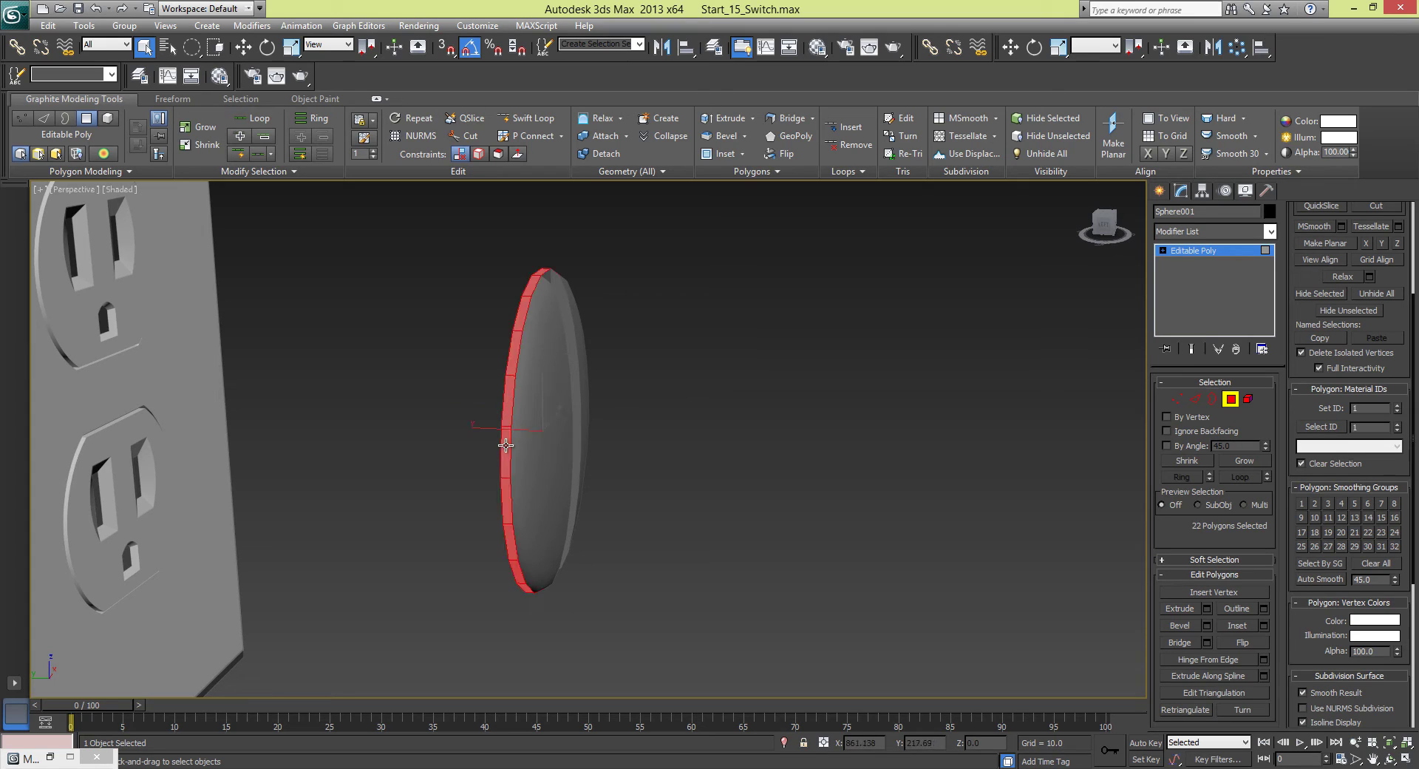
left_click(1301, 503)
left_click(787, 411)
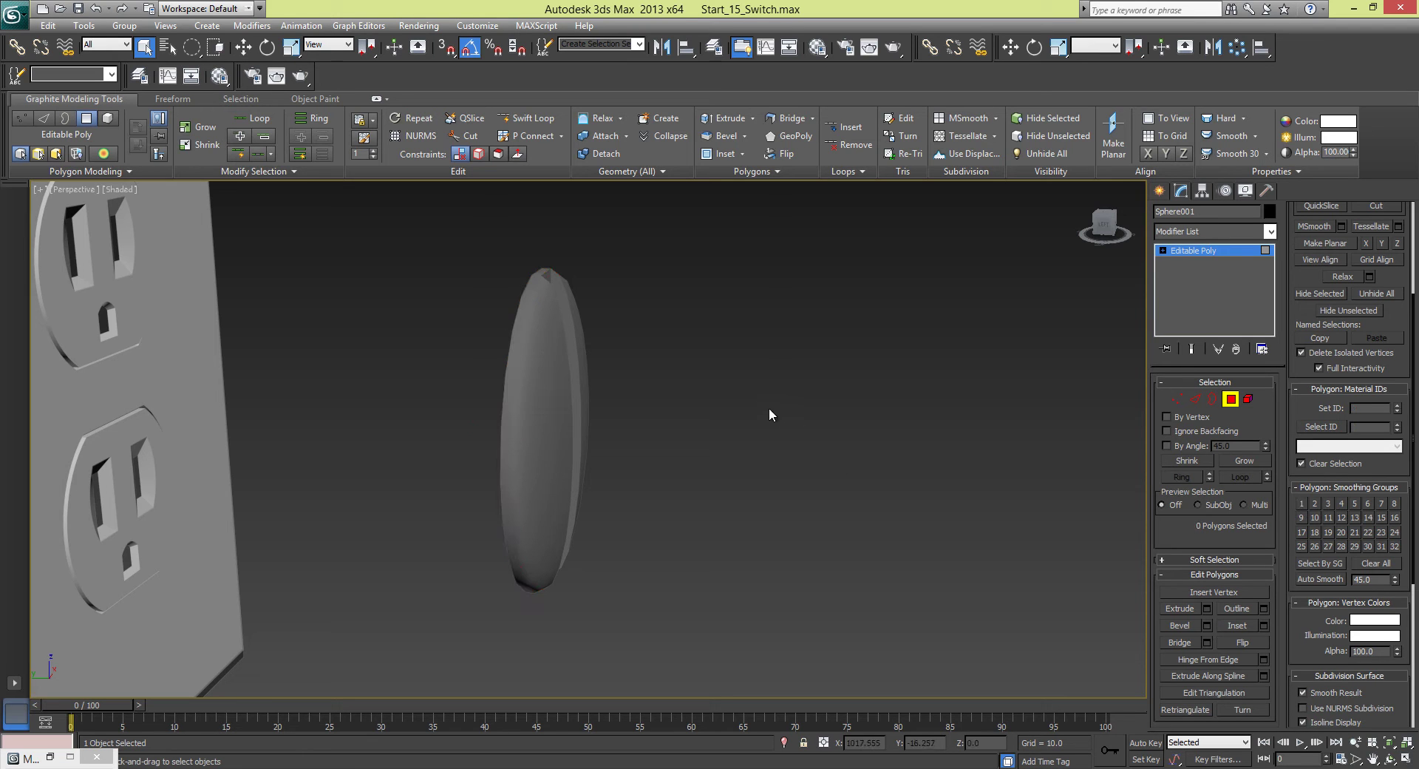
middle_click_drag(769, 406, 642, 417, "alt")
left_click(1233, 399)
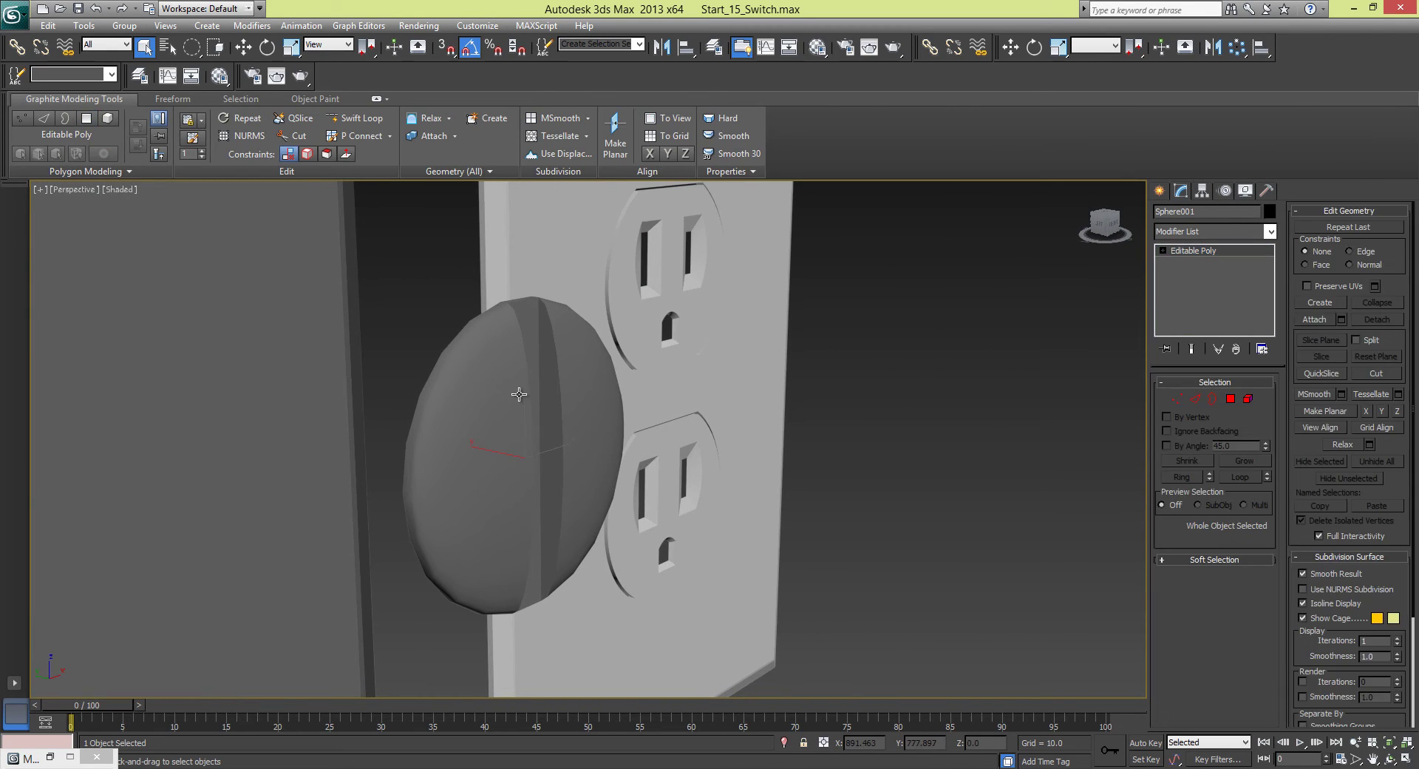
- Turn the edged-faces display back on in the perspective view
left_click(122, 190)
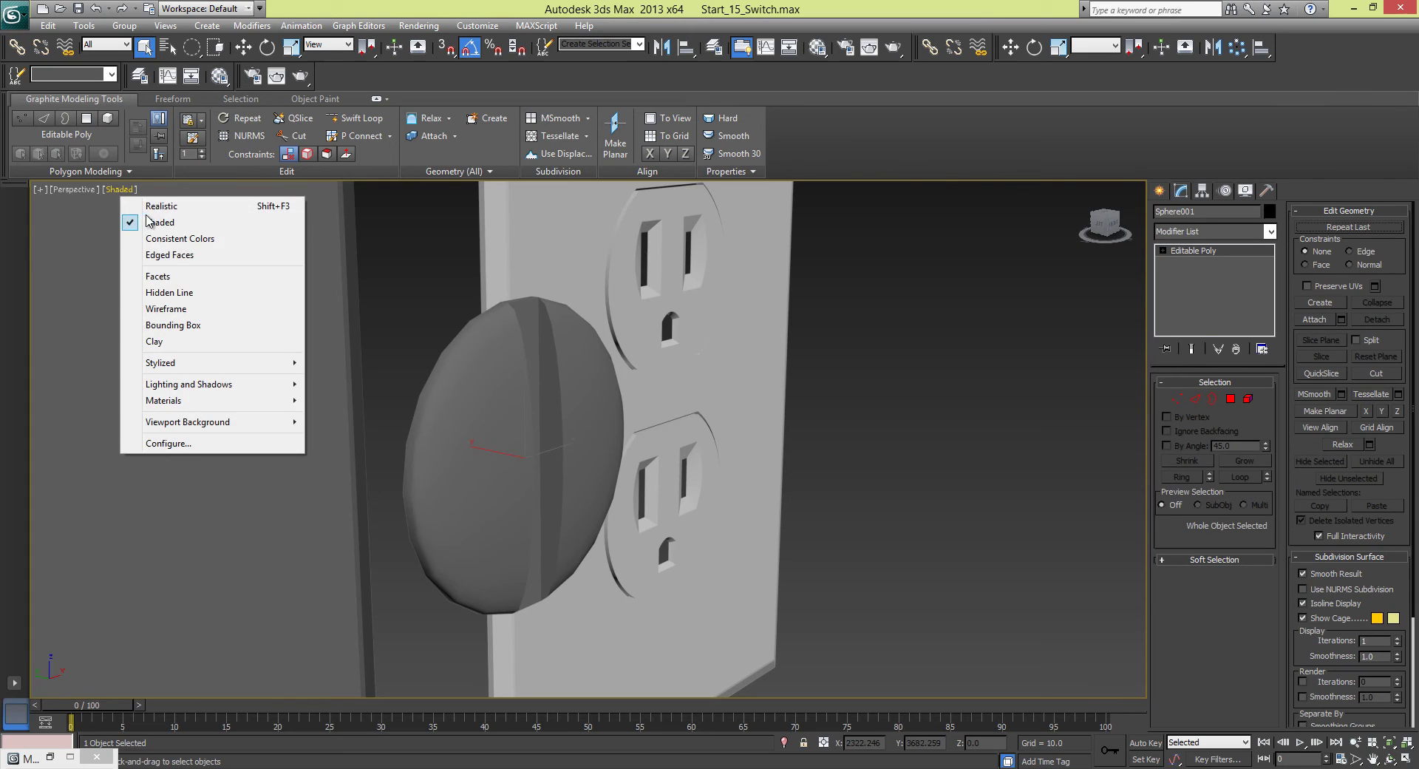
left_click(170, 253)
middle_click_drag(573, 368, 584, 388, "alt")
- Move the screw head along its Y axis until it sits against the switch plate's front face, and deselect it
key("w")
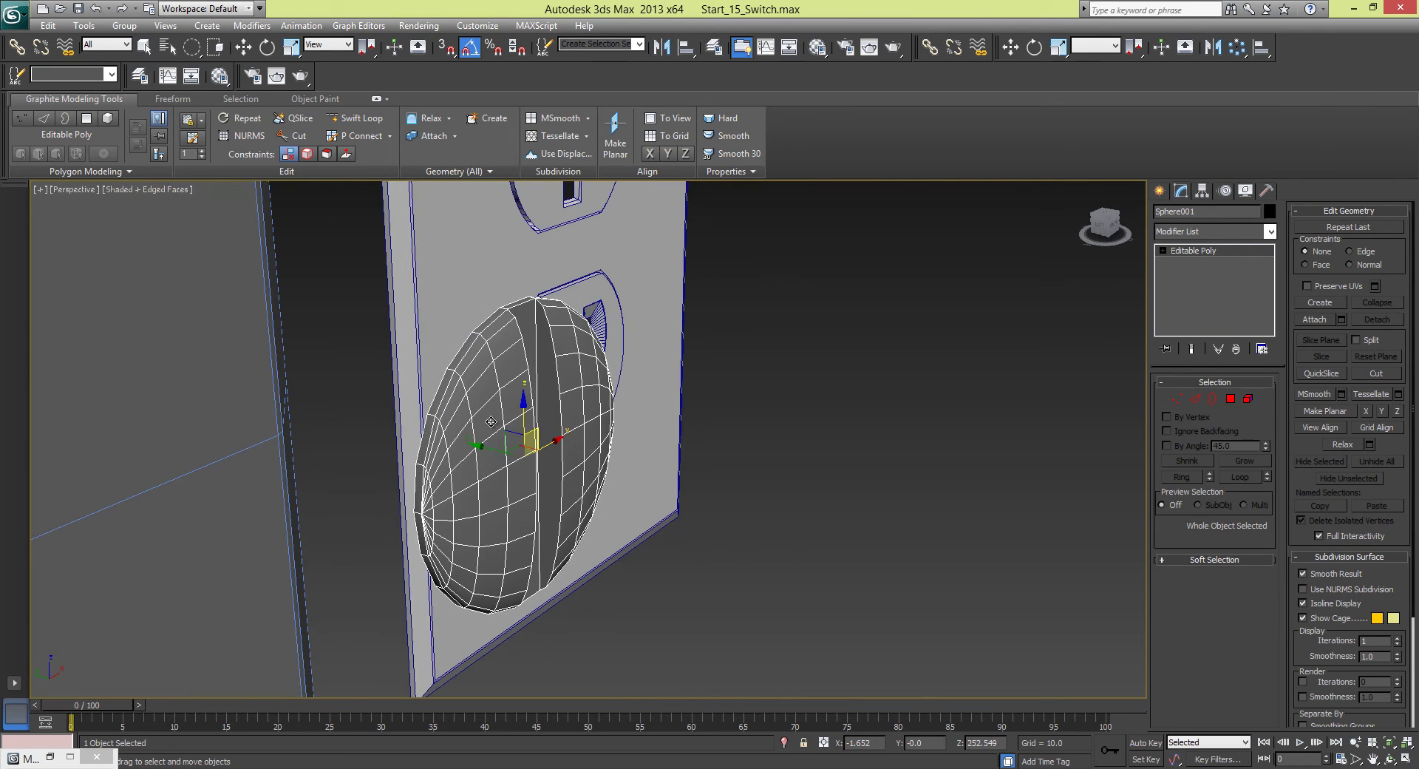
middle_click_drag(546, 435, 836, 456)
scroll(767, 447, "down", 3)
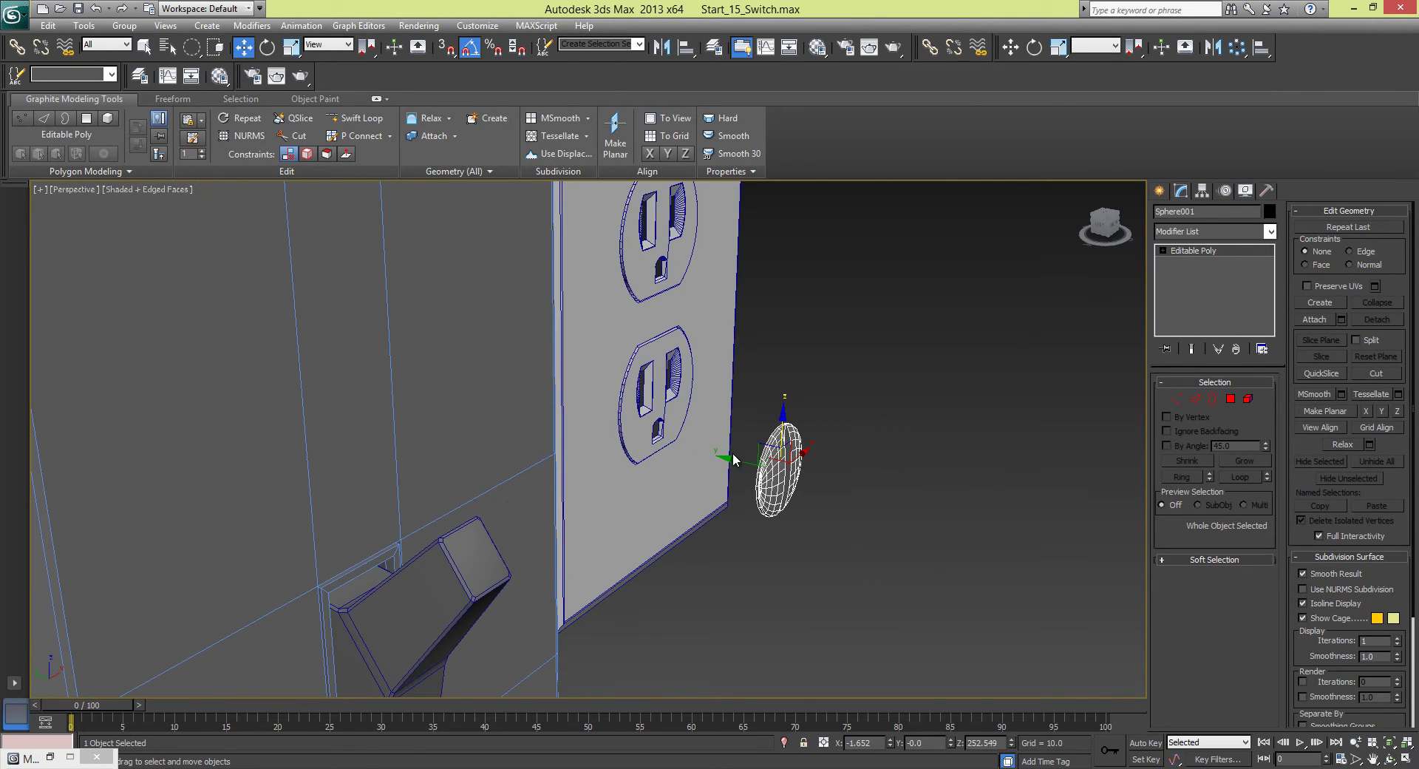
left_click_drag(726, 458, 293, 392)
key("z")
middle_click_drag(292, 392, 410, 383, "alt")
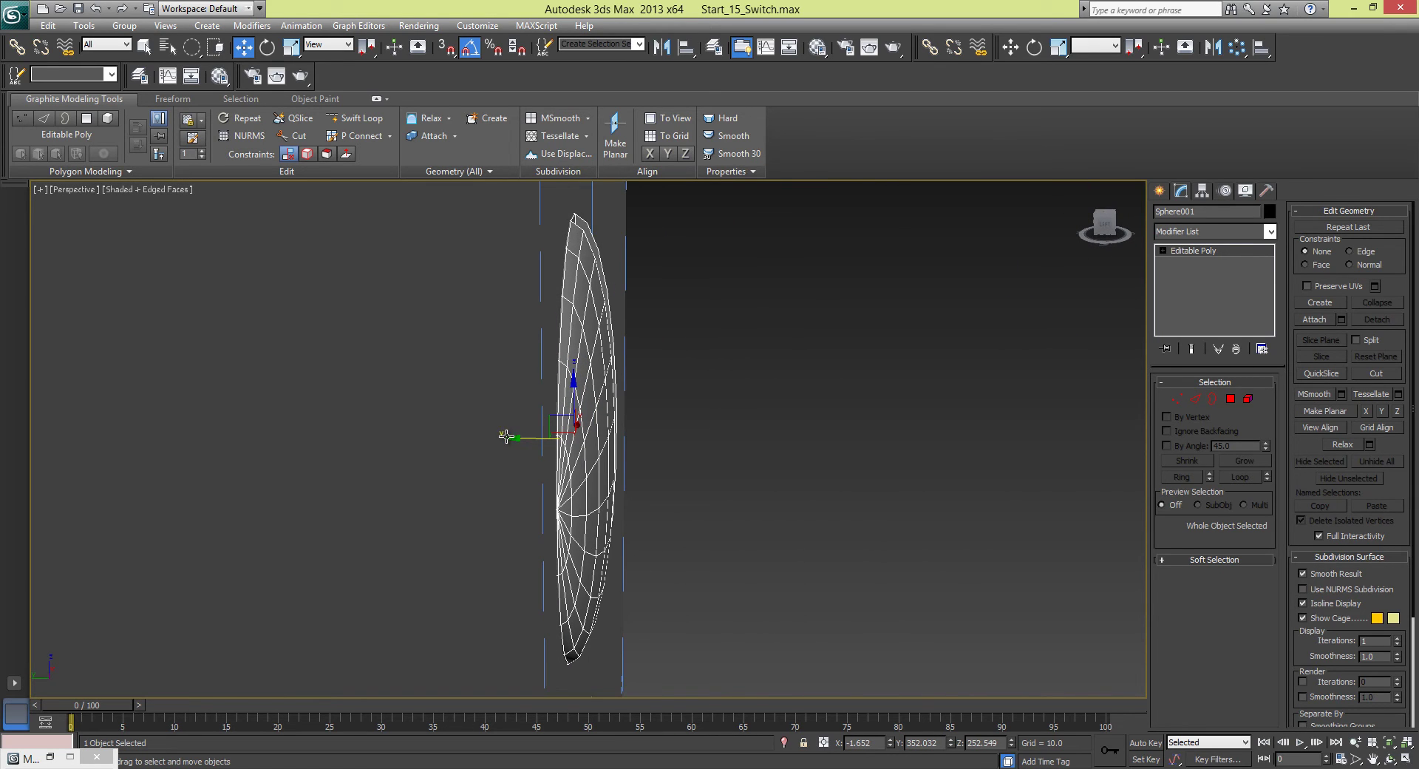
left_click_drag(514, 439, 525, 440)
left_click(773, 463)
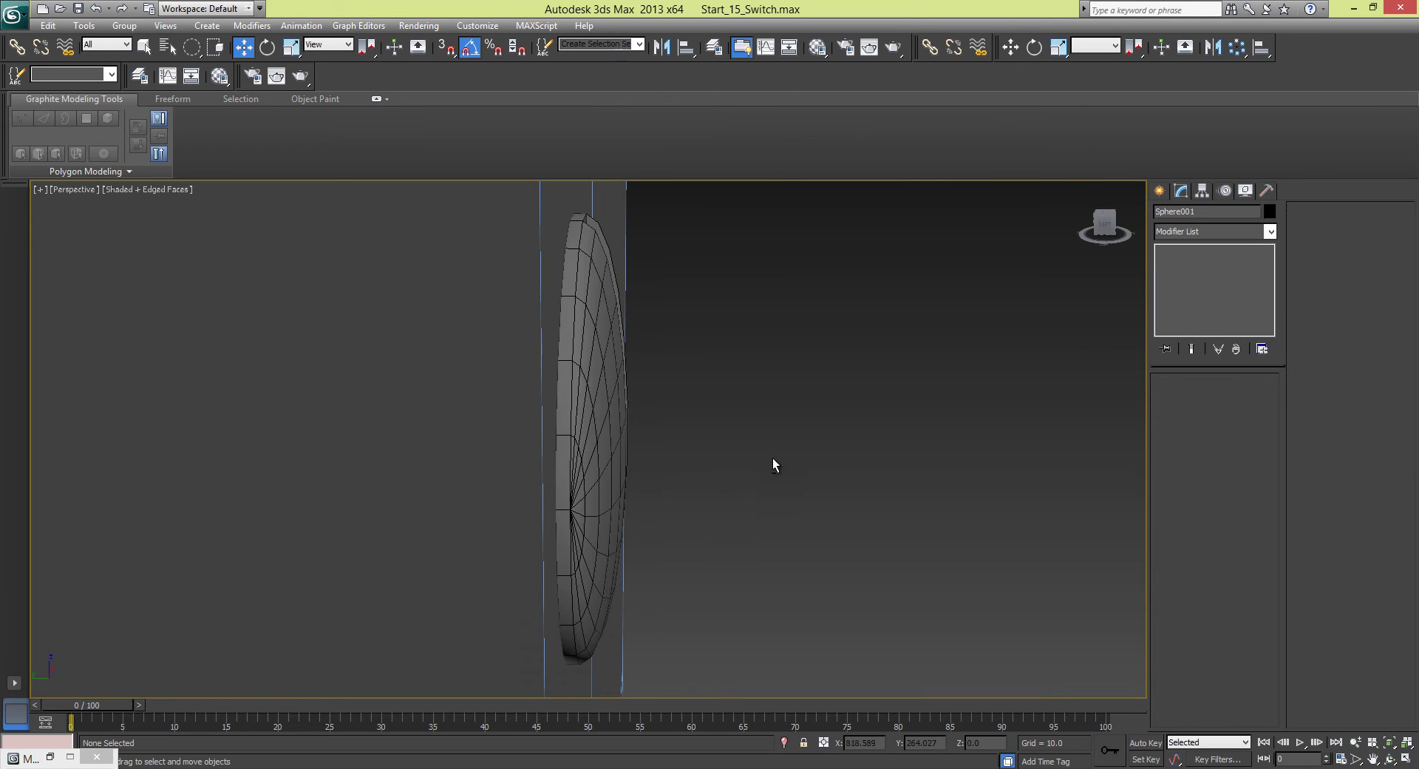
- Rotate the screw head on the switch plate so its slot sits at a diagonal, and deselect it
middle_click_drag(773, 463, 652, 472, "alt")
scroll(652, 419, "down", 7)
scroll(641, 487, "up", 5)
middle_click_drag(552, 459, 624, 439, "alt")
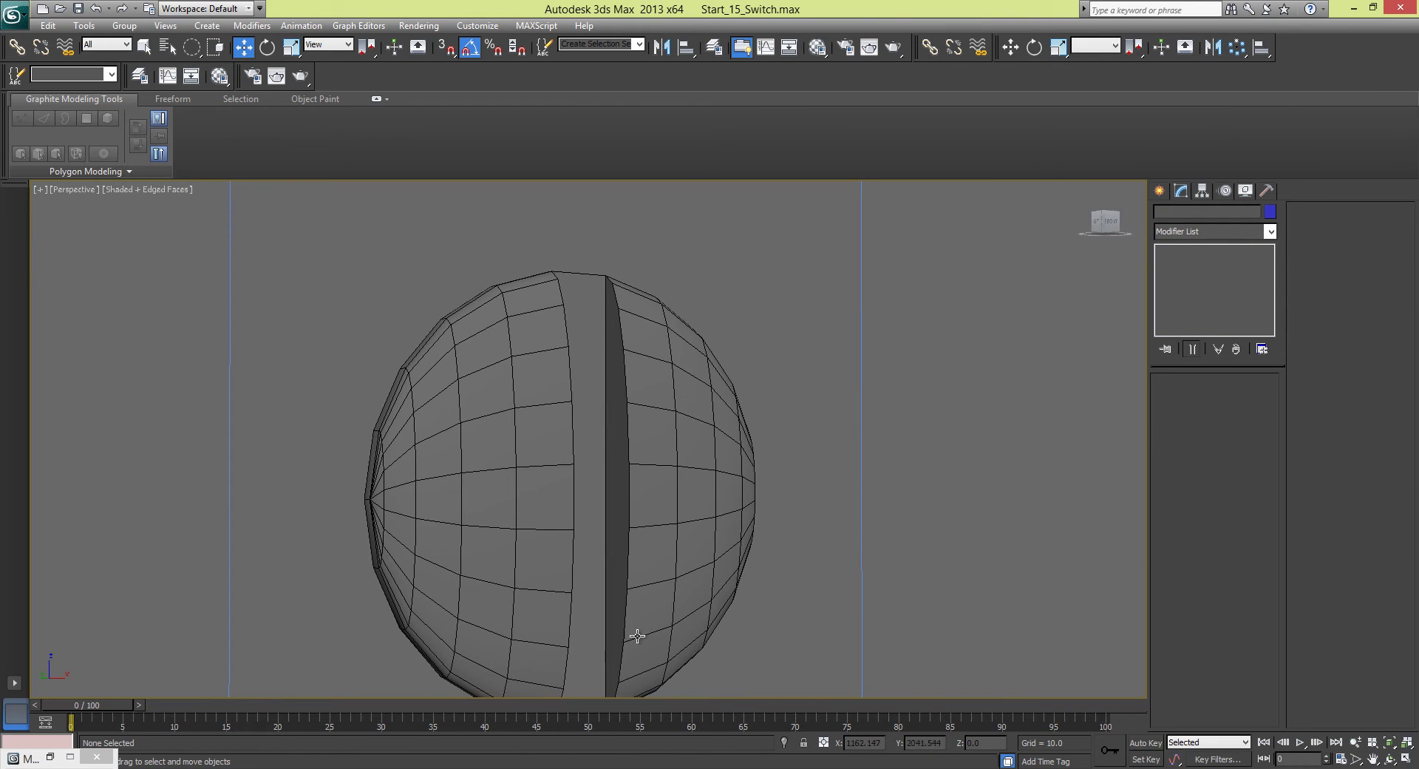
middle_click_drag(575, 356, 706, 424, "alt")
scroll(574, 384, "down", 12)
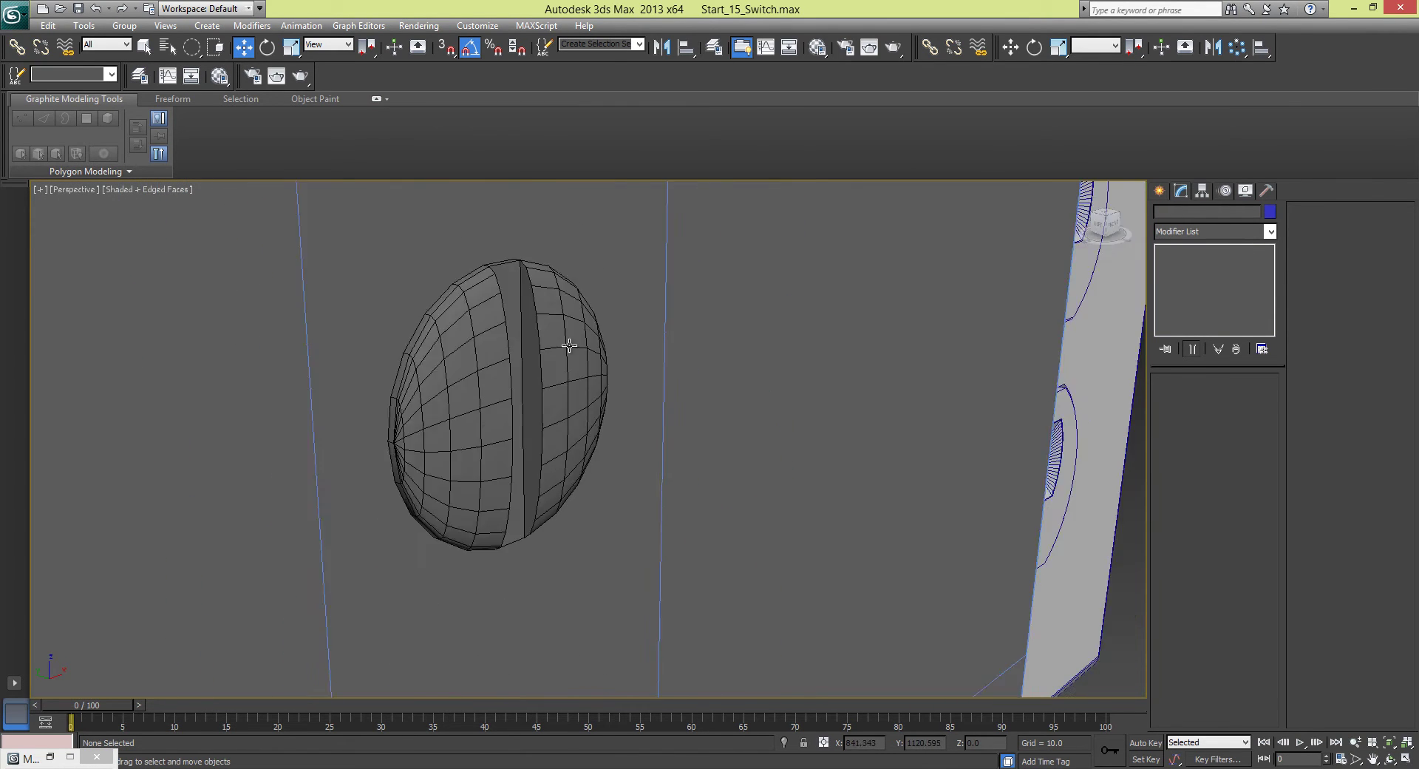
left_click(573, 432)
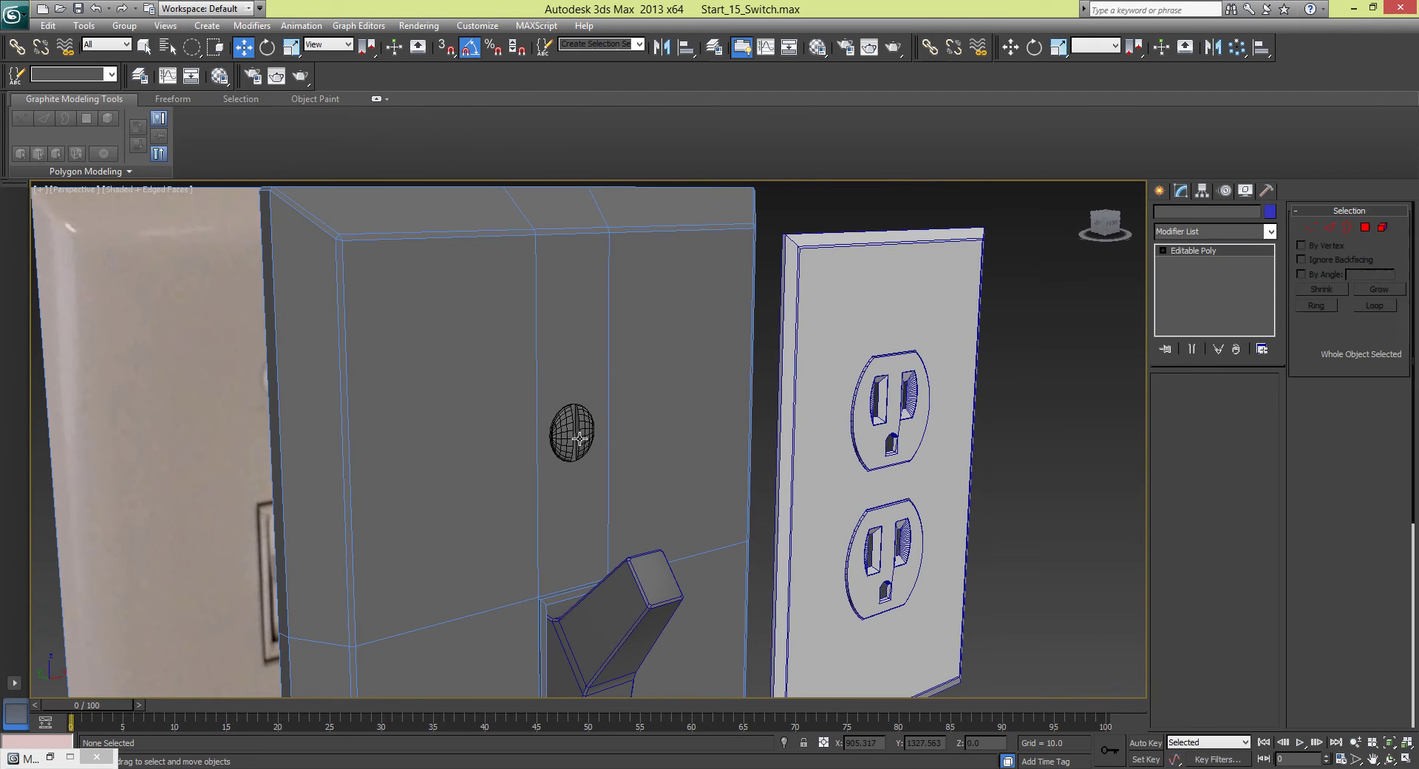
key("e")
left_click_drag(549, 401, 566, 383)
middle_click_drag(566, 382, 529, 284)
left_click(897, 645)
- Show the front view full size, frame the switch plate in it, and make the plate see-through over the reference photo
left_click(510, 269)
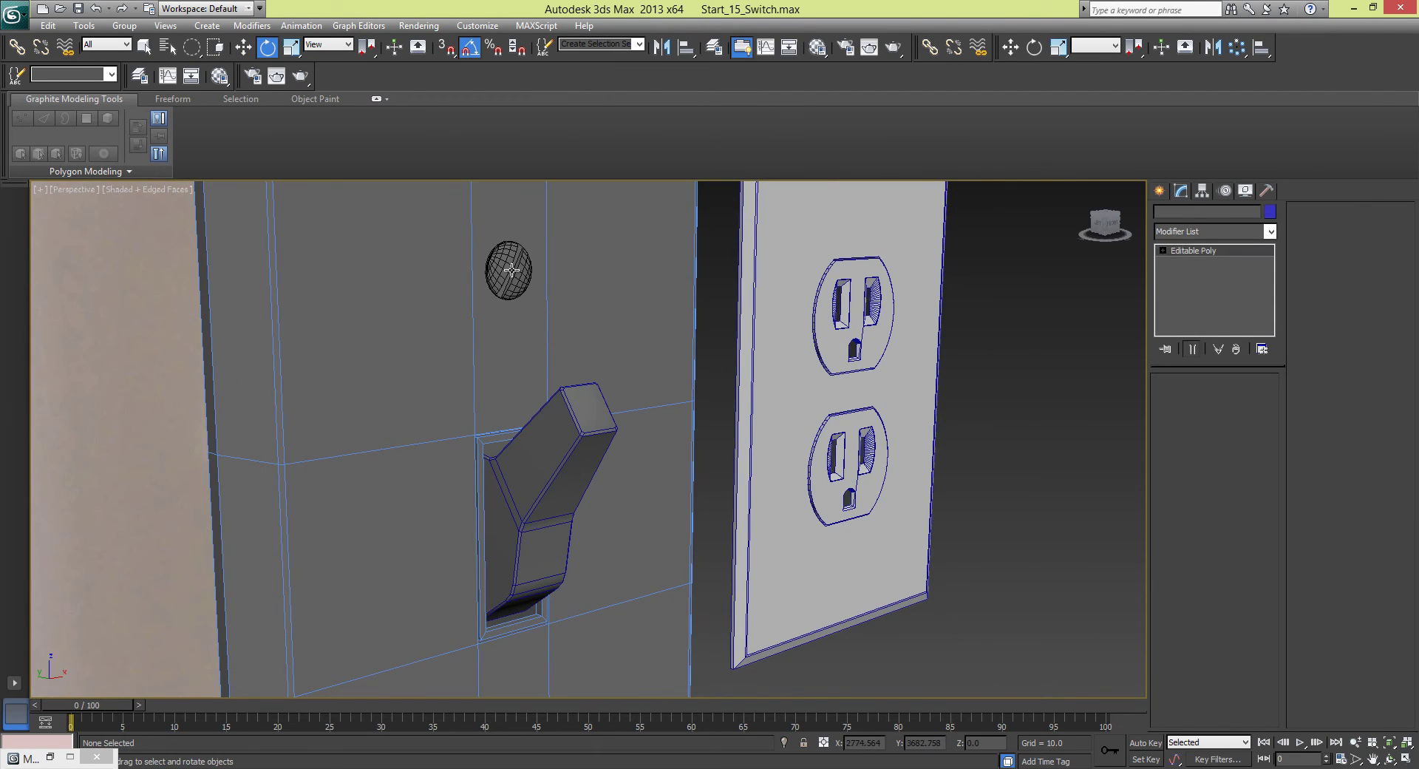
middle_click_drag(573, 358, 666, 317)
key("alt+w")
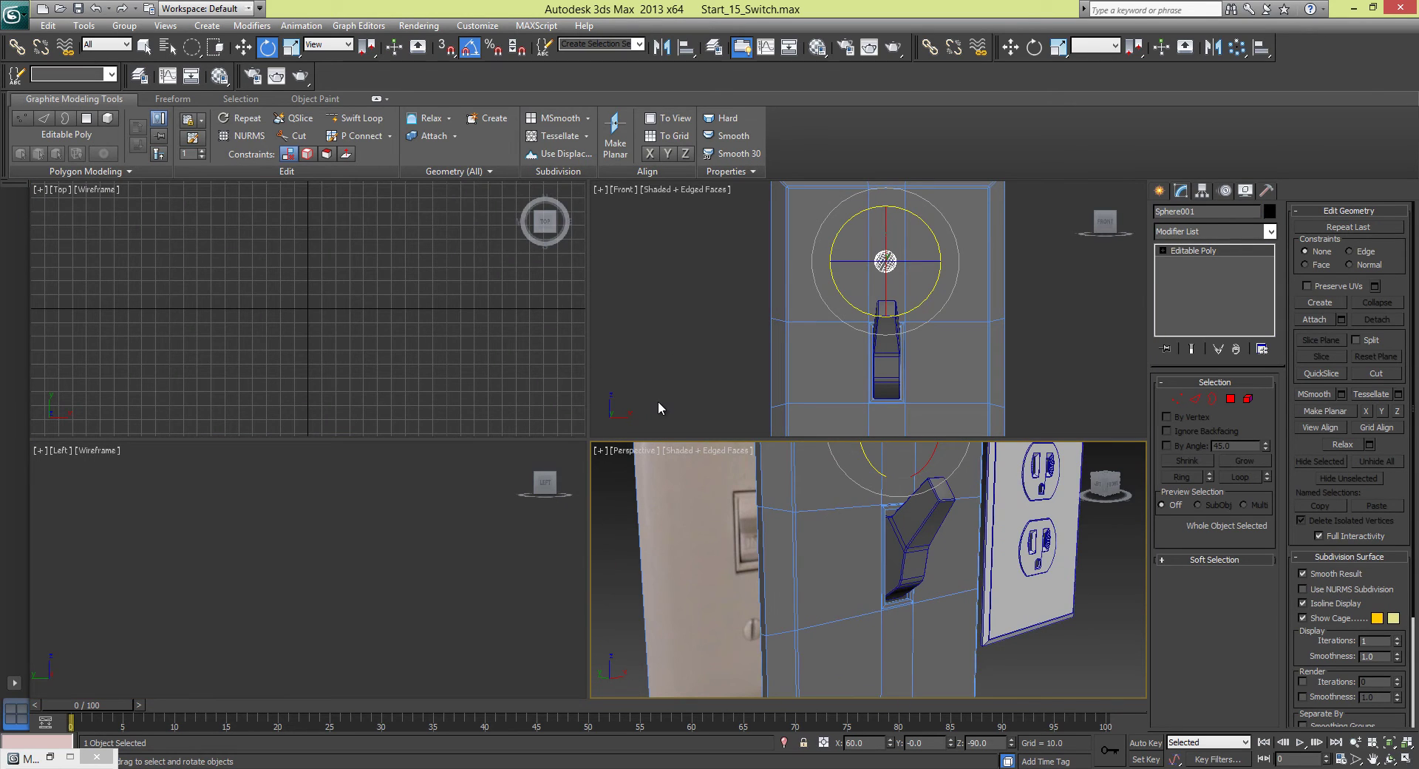
right_click(646, 327)
key("alt+w")
left_click(525, 442)
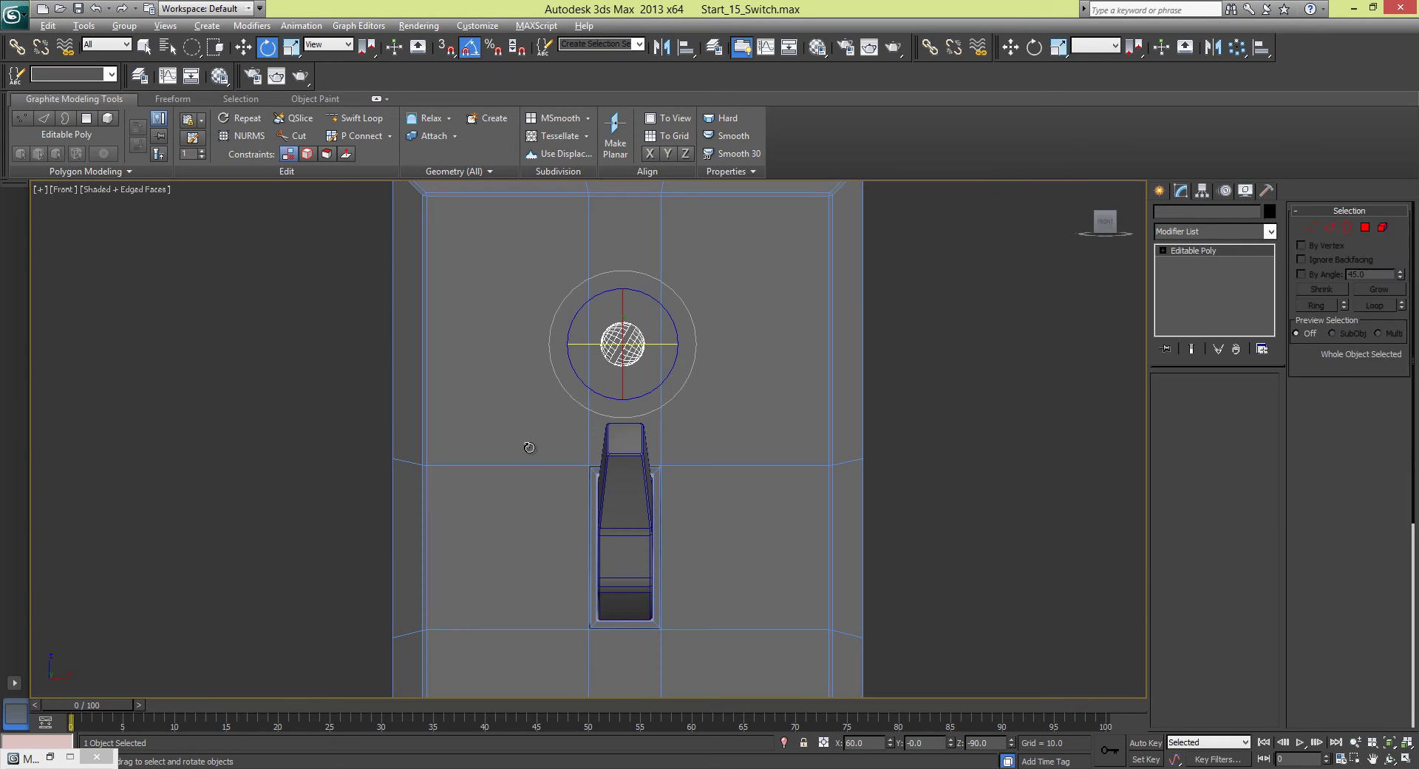
key("z")
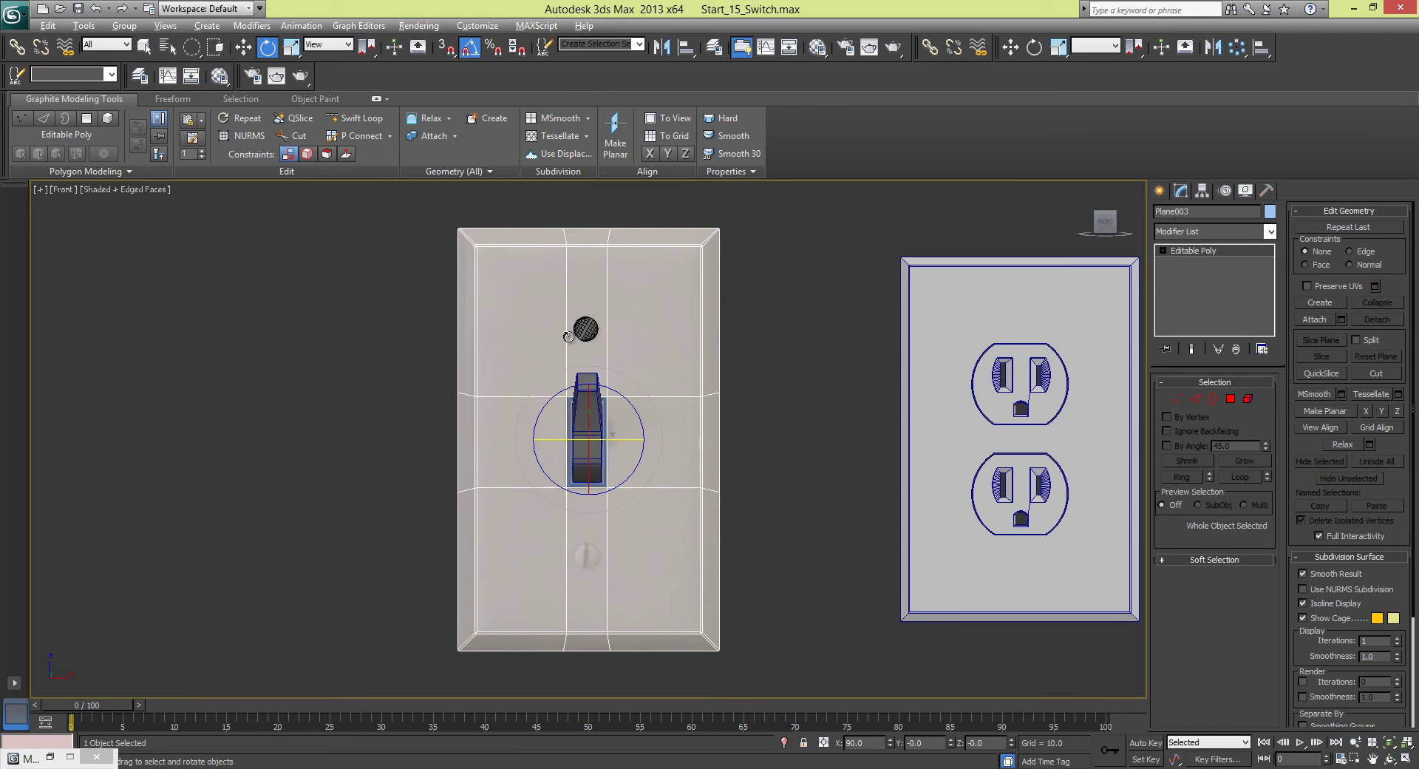
- Copy the upper screw head straight down onto the reference photo's lower screw as one independent copy
left_click(585, 329)
key("w")
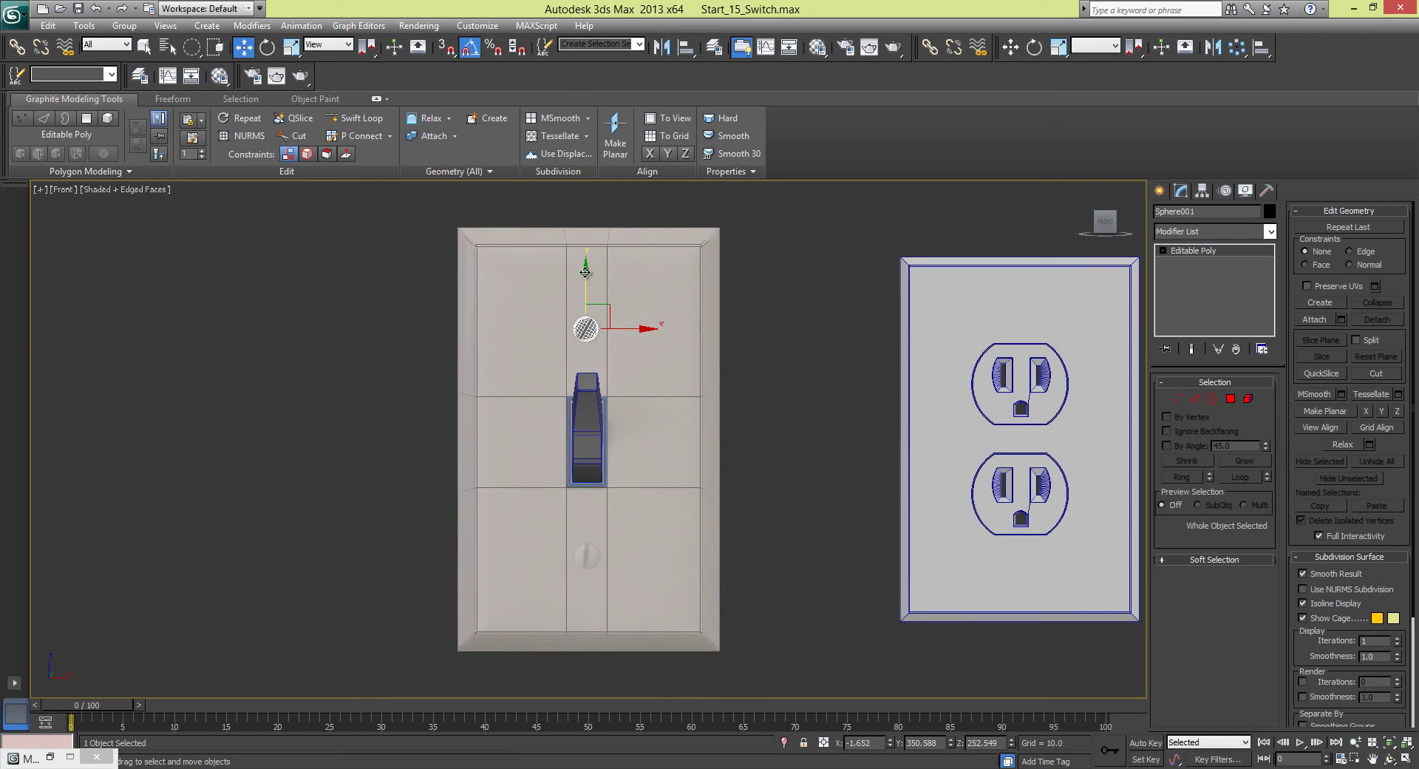
left_click_drag(587, 274, 581, 504, "shift")
left_click(711, 453)
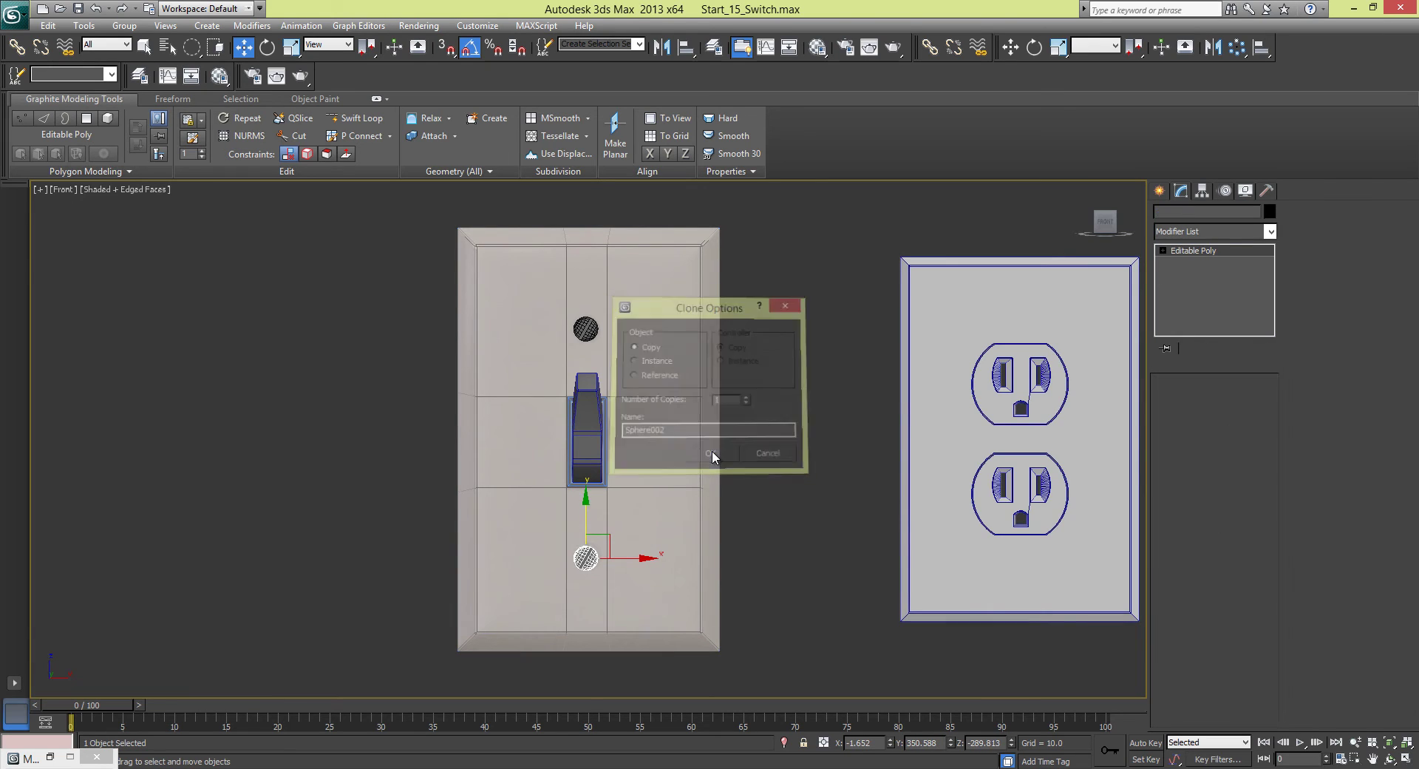
- Turn off see-through display for the switch plate and show the perspective view full size
key("alt+w")
left_click(811, 490)
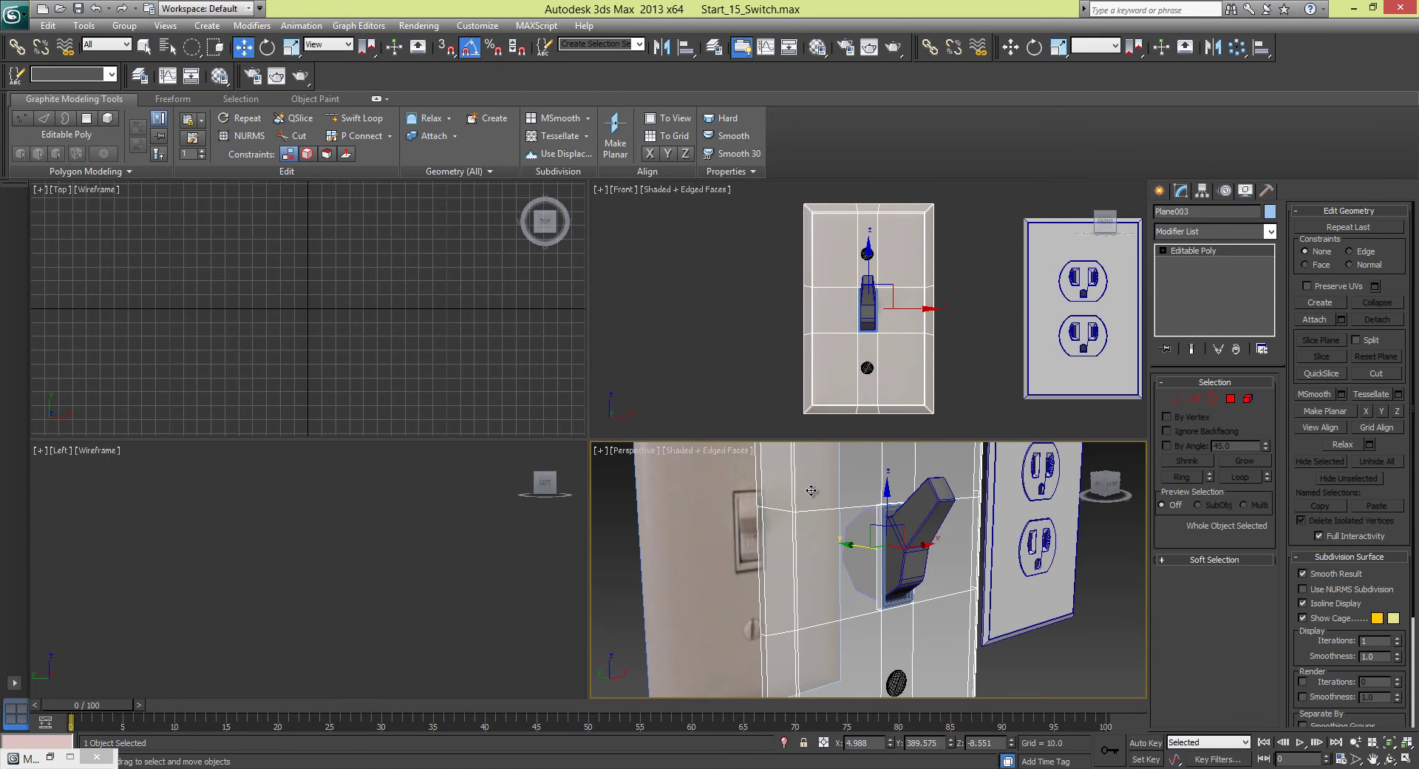
key("alt+x")
right_click(1011, 556)
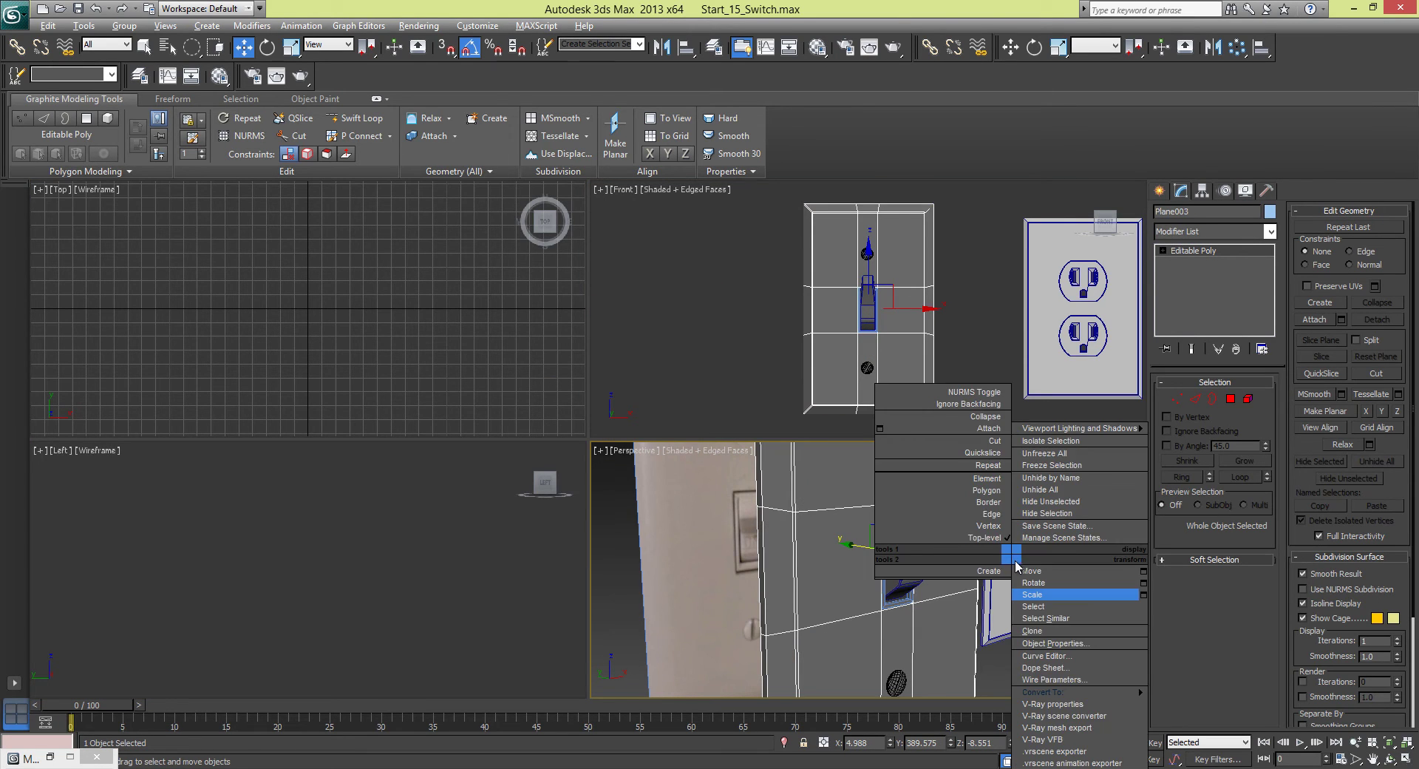
left_click(613, 640)
key("alt+w")
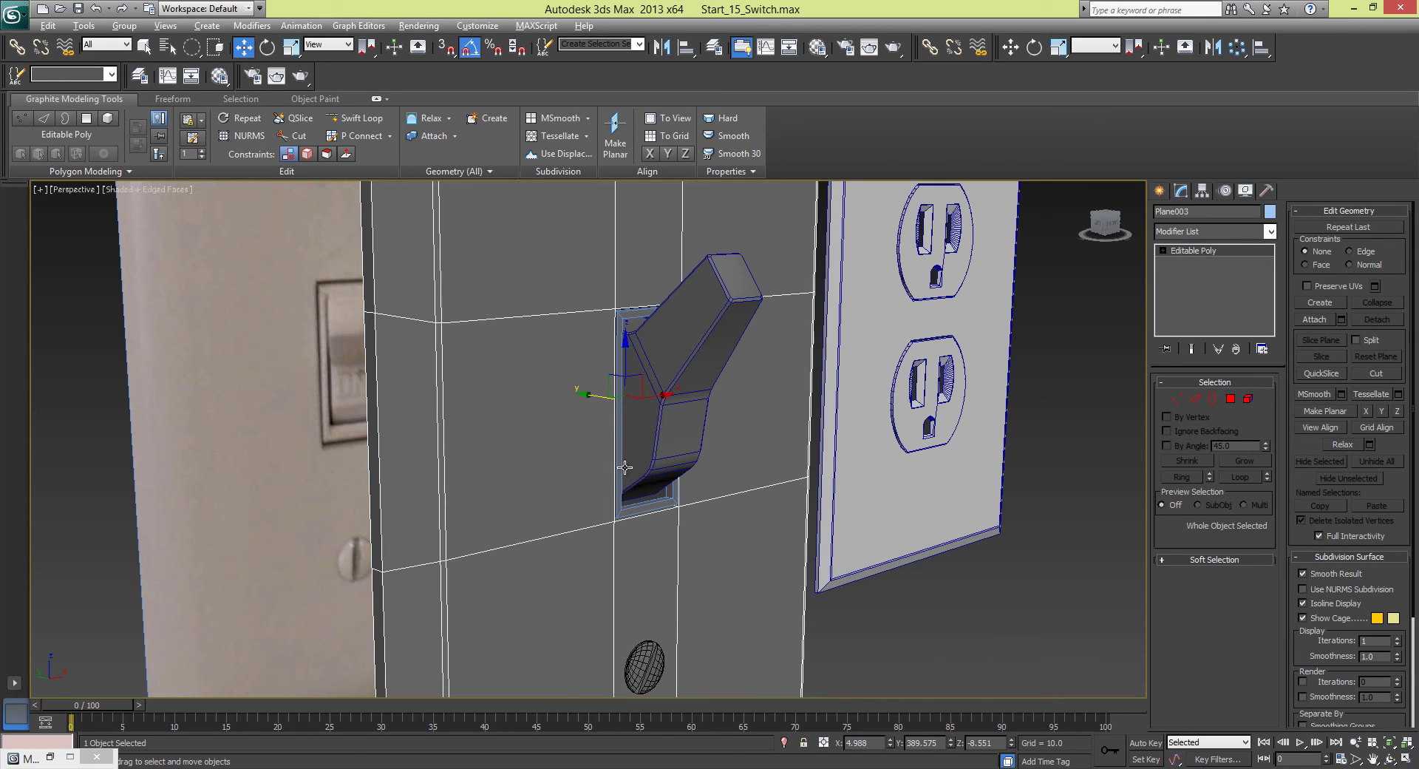
- Rotate the lower screw head by -45 degrees about its Y axis so its slot differs from the upper one
middle_click_drag(587, 455, 628, 481, "alt")
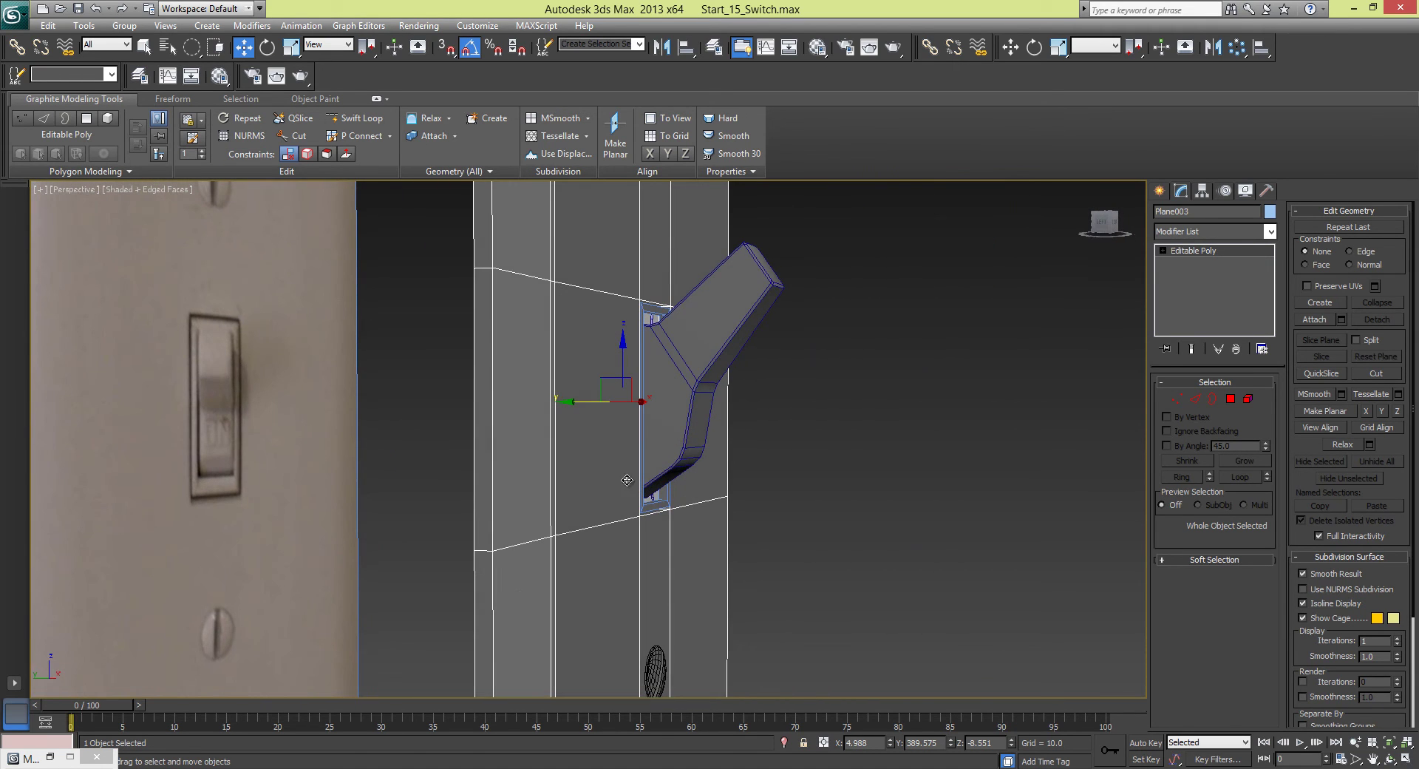
left_click(658, 671)
key("z")
scroll(656, 643, "down", 8)
middle_click_drag(610, 510, 552, 499, "alt")
key("e")
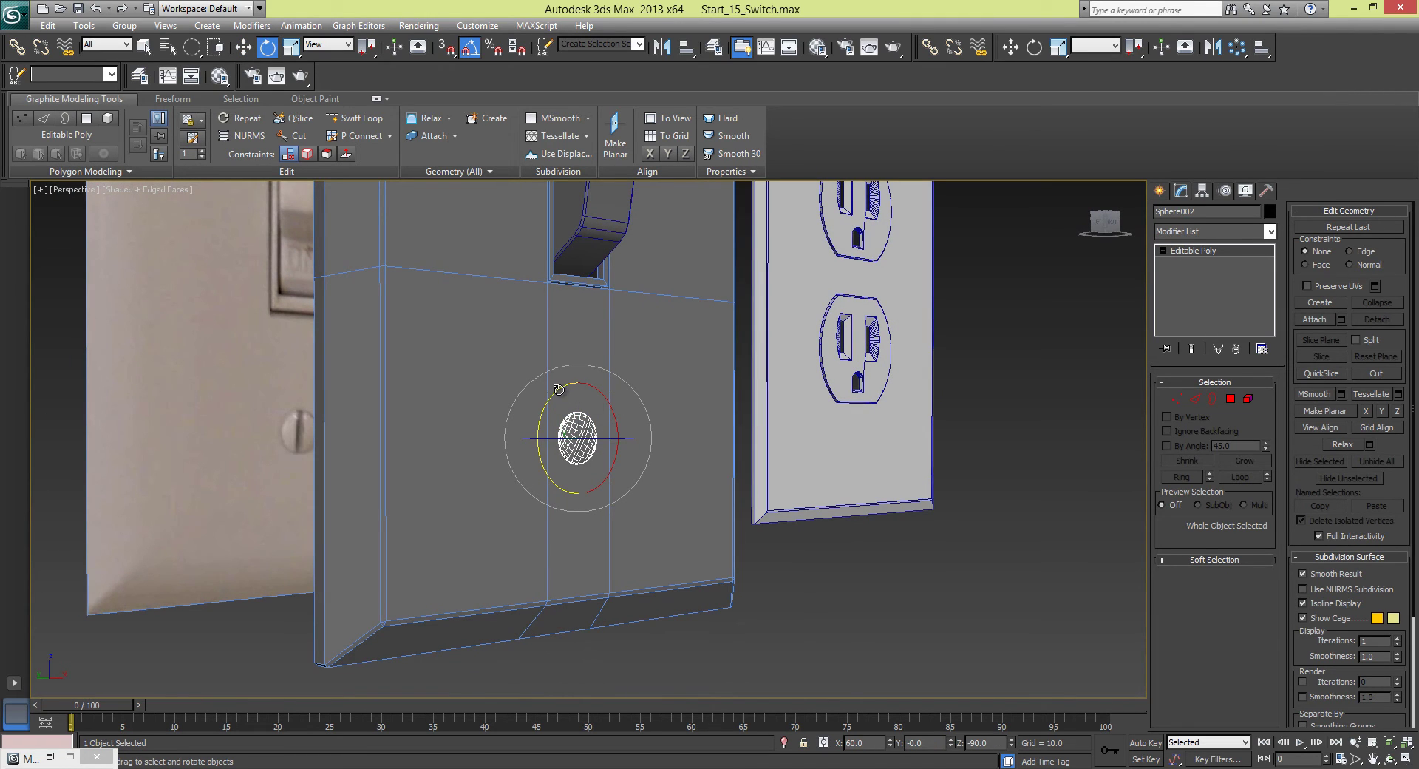
left_click_drag(563, 391, 537, 422)
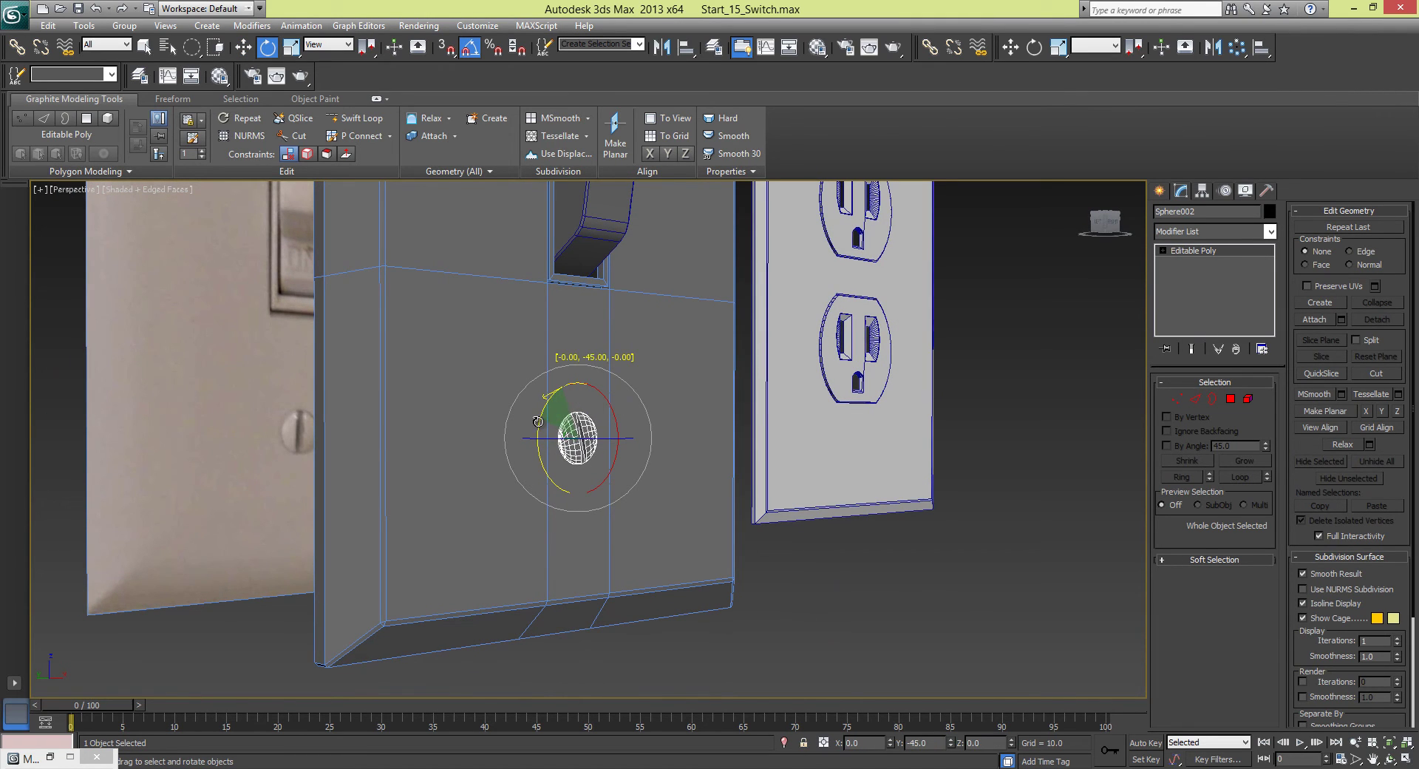
- Examine the switch plate, lever and both screw heads from several angles, with edged faces turned off
left_click(859, 635)
scroll(681, 466, "down", 10)
middle_click_drag(667, 444, 709, 427, "alt")
scroll(698, 473, "up", 5)
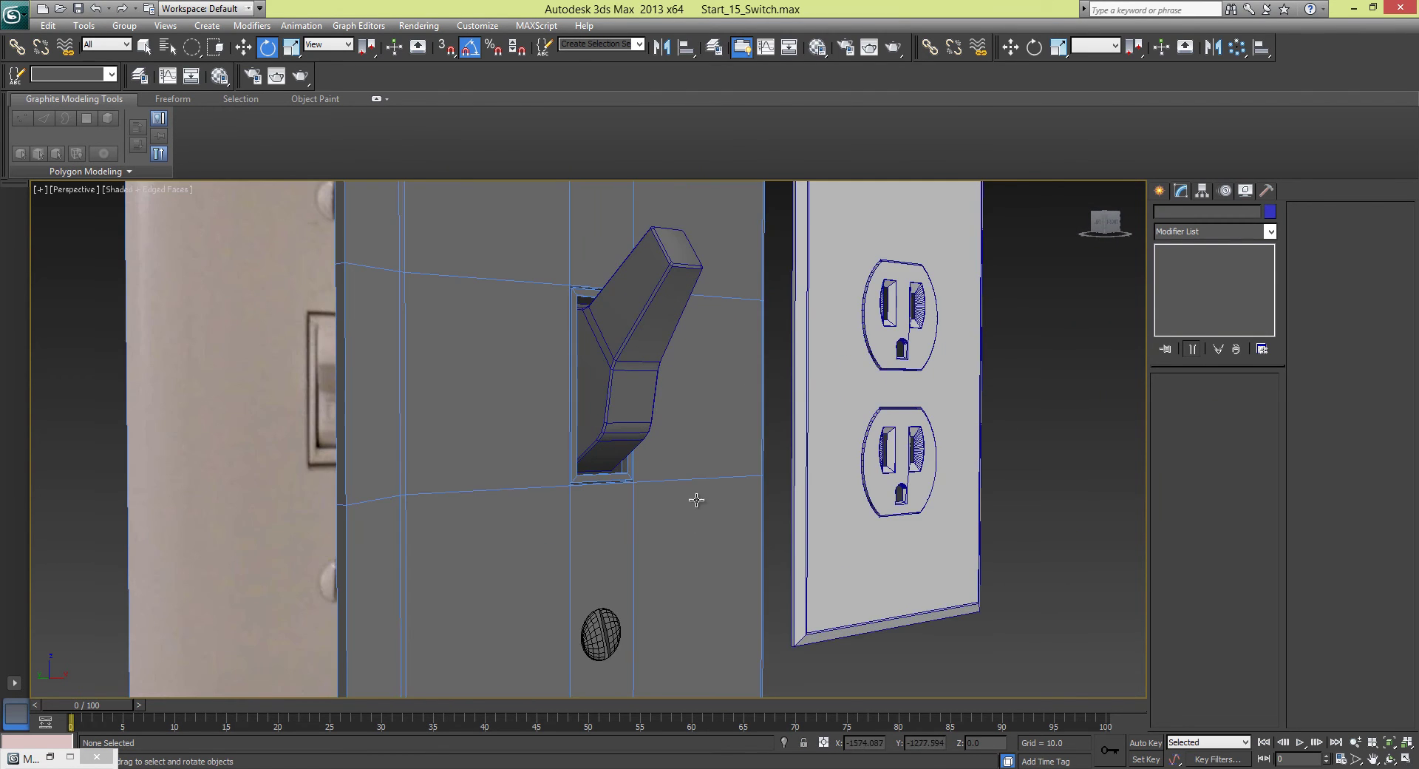
scroll(671, 418, "up", 3)
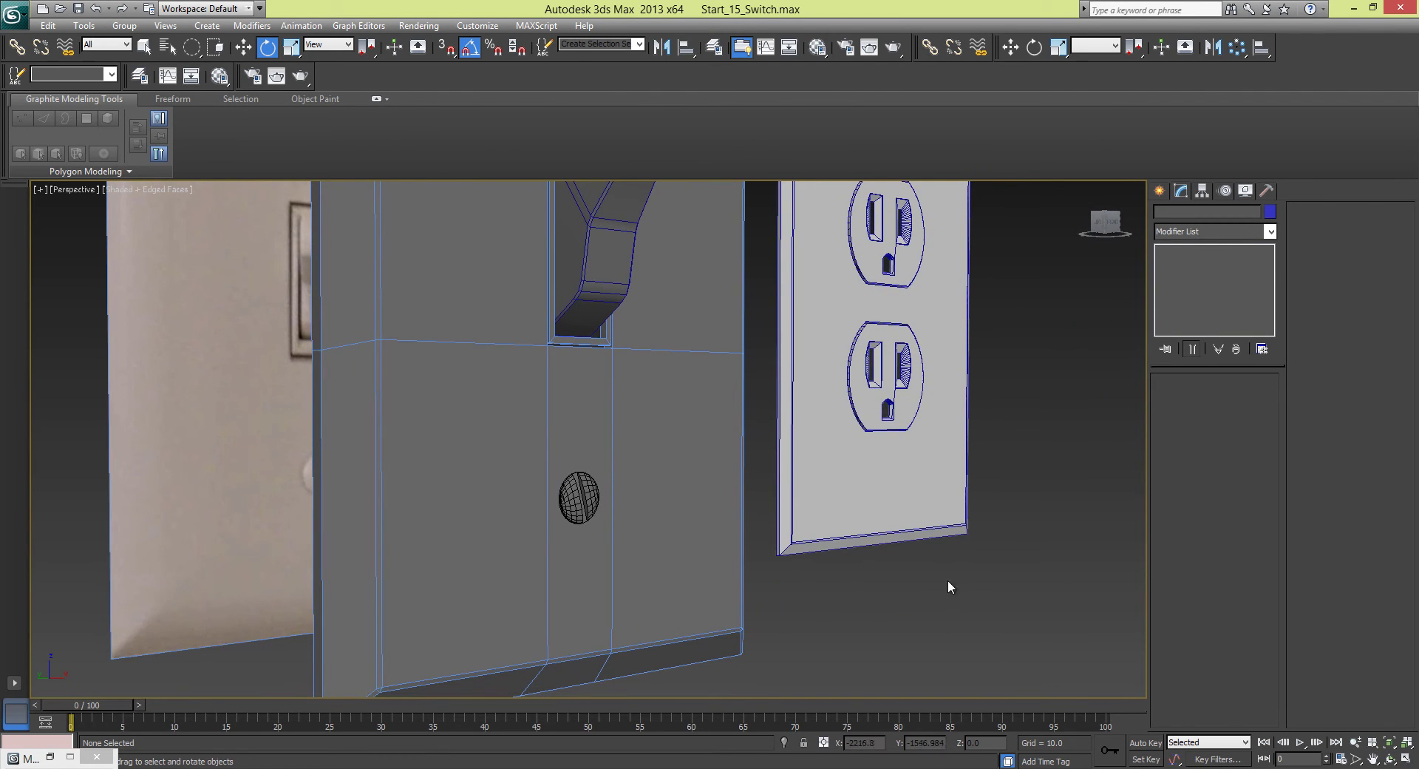
middle_click_drag(865, 475, 770, 434, "alt")
scroll(791, 440, "down", 6)
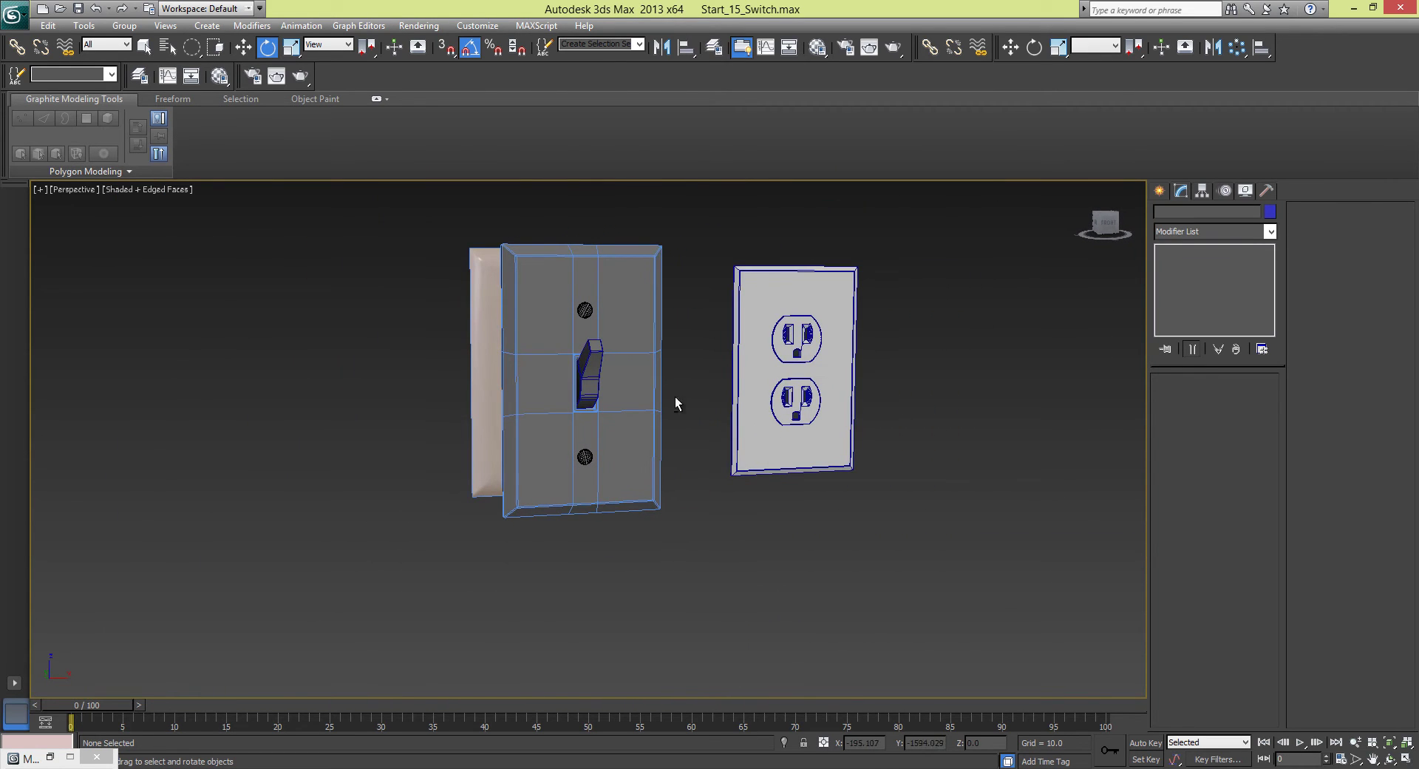
left_click(171, 191)
left_click(215, 256)
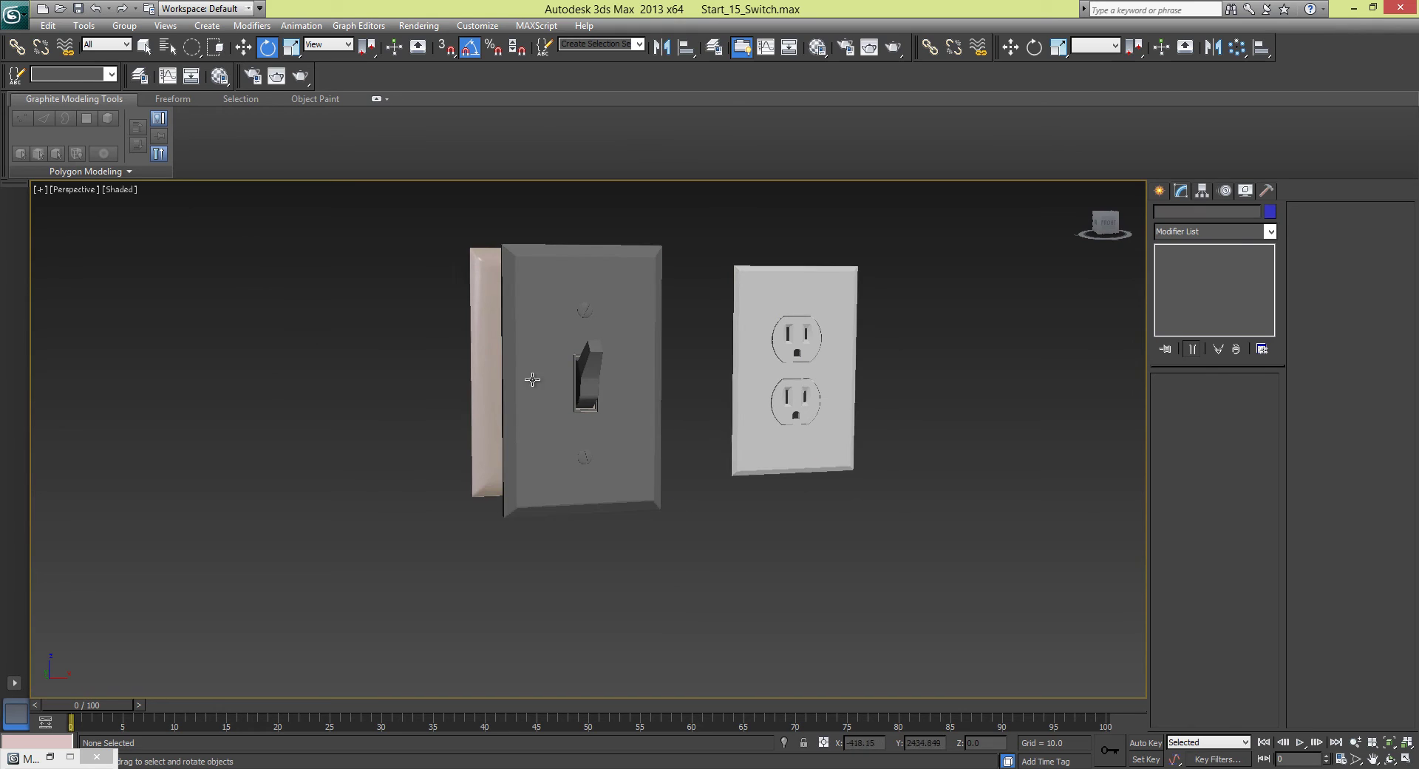
middle_click_drag(532, 380, 746, 448, "alt")
scroll(491, 431, "up", 8)
scroll(728, 405, "down", 6)
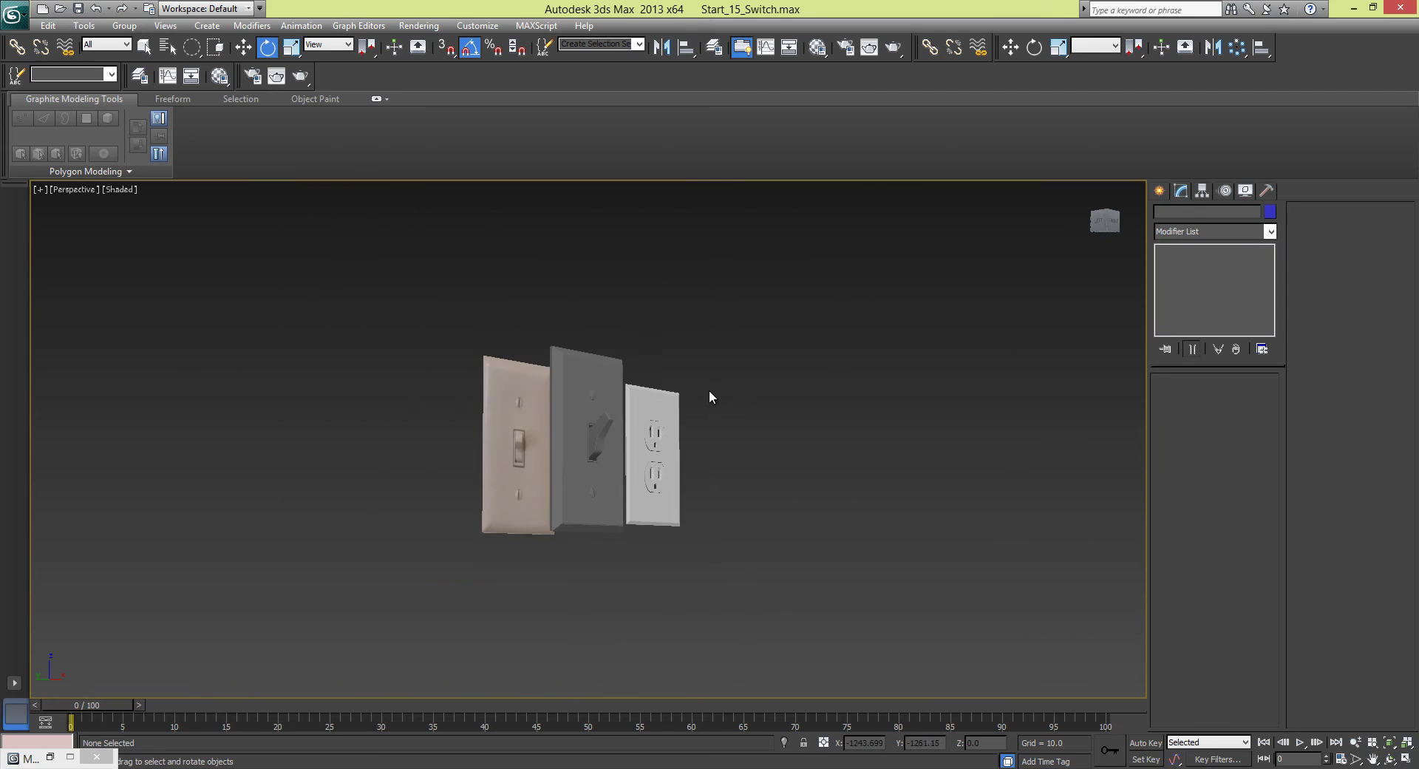
middle_click_drag(708, 397, 648, 446, "alt")
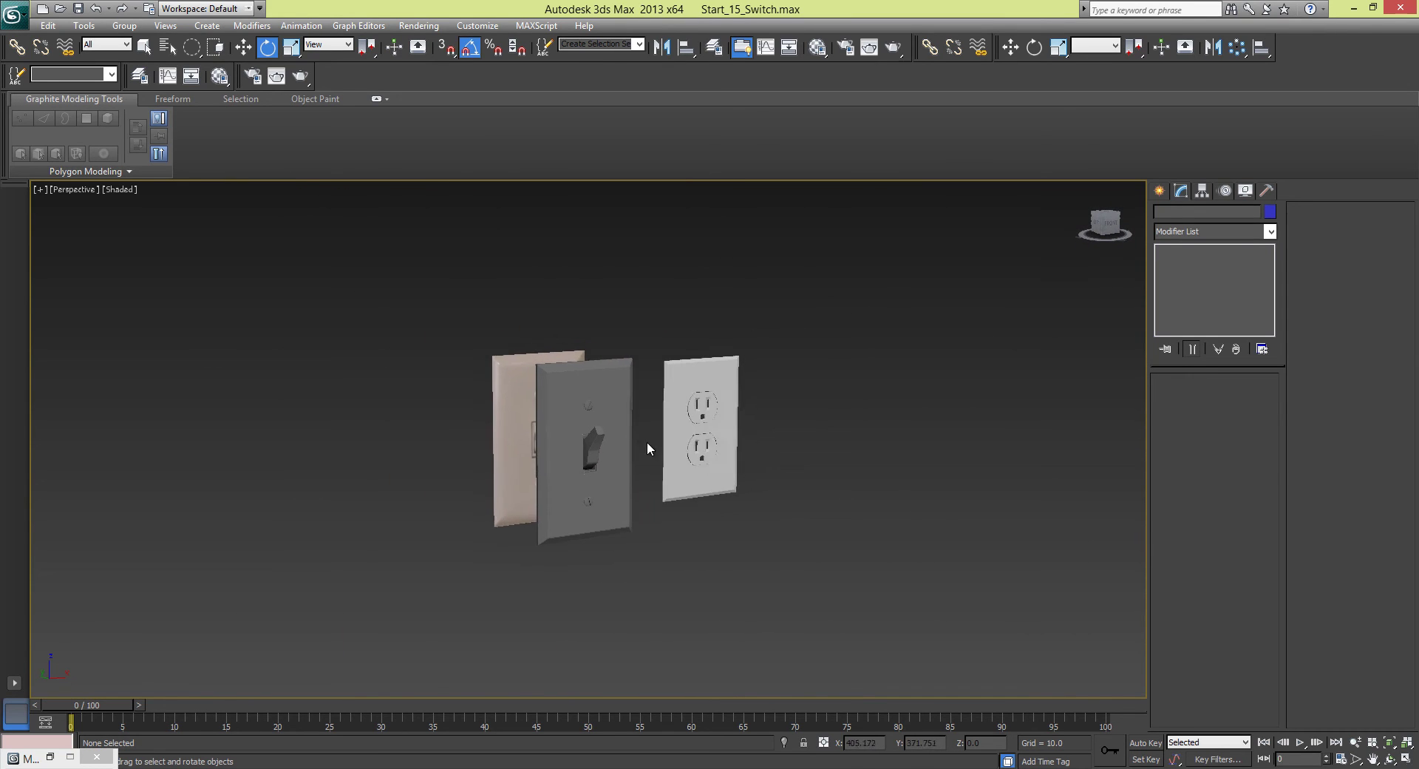
scroll(648, 447, "up", 5)
middle_click_drag(513, 421, 538, 406, "alt")
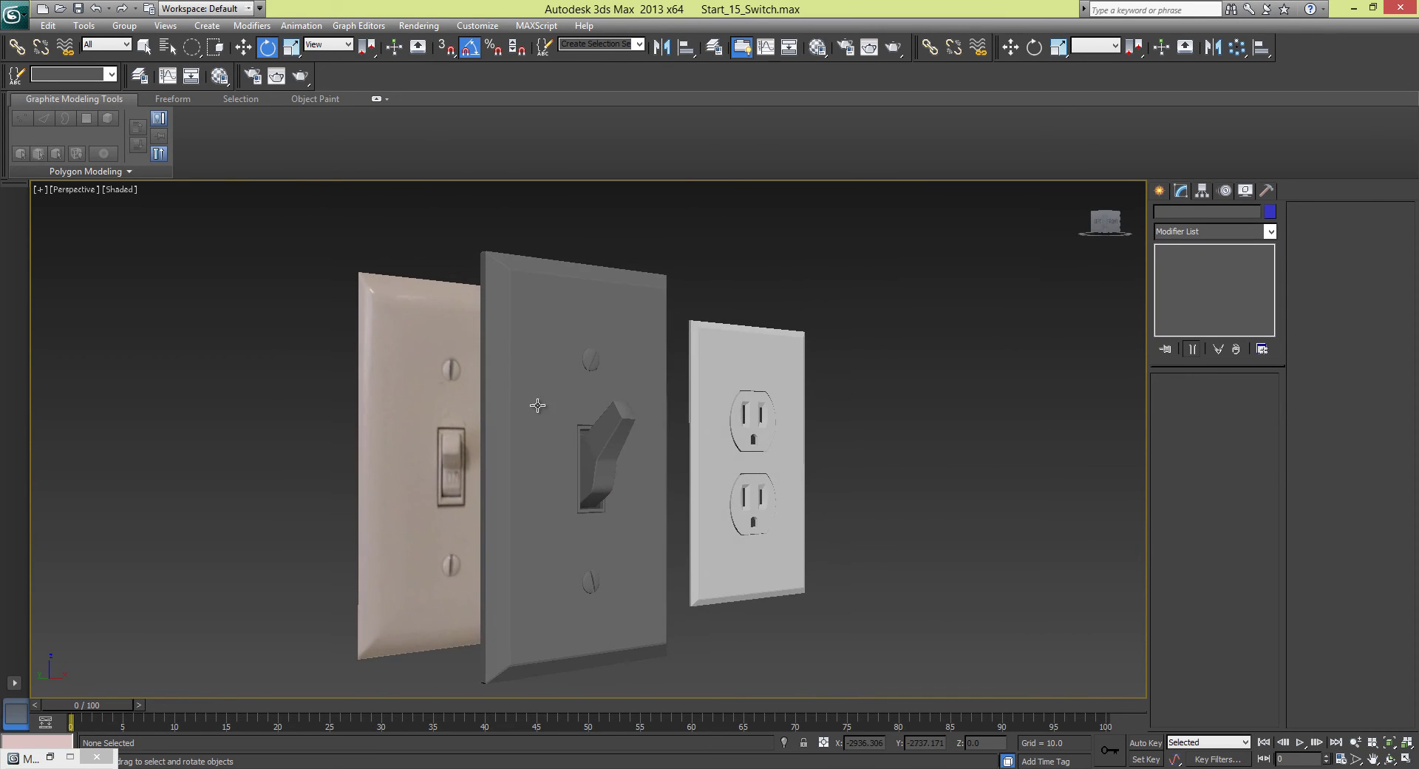
- Turn edged faces back on in the perspective view and rename the switch plate Switch_base_01
left_click(593, 358)
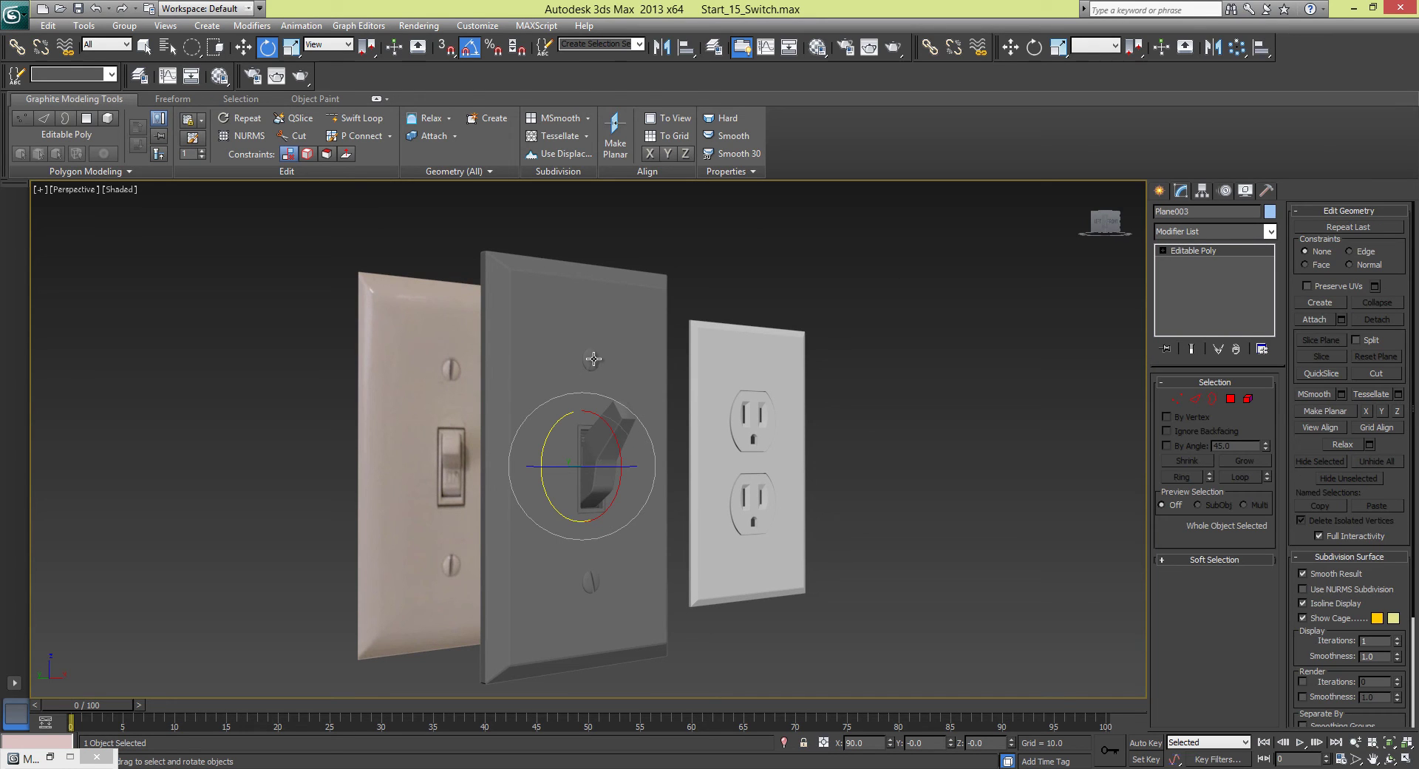
mouse_move(591, 360)
middle_mouse_down("alt")
mouse_move(614, 373)
mouse_move(577, 379)
middle_mouse_up("alt")
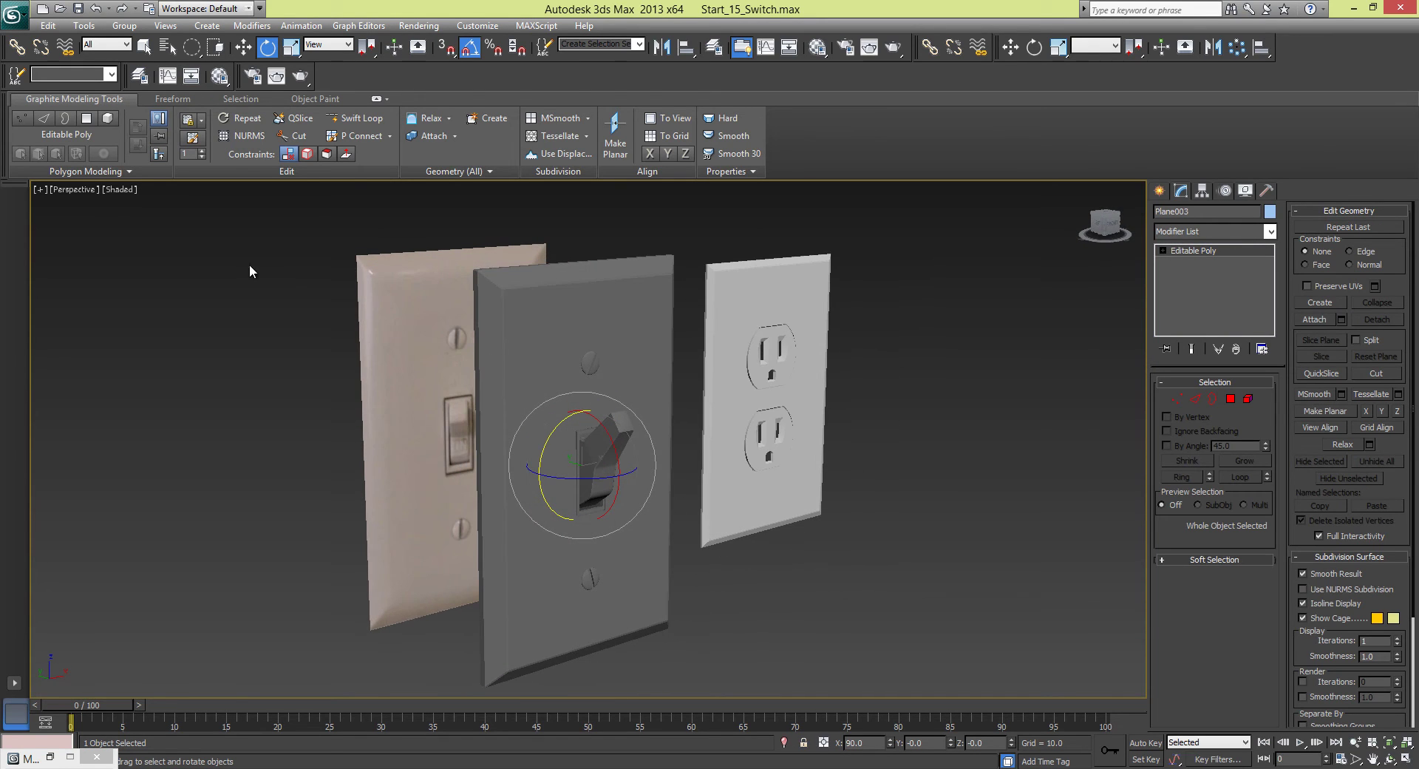
left_click(115, 196)
left_click(148, 252)
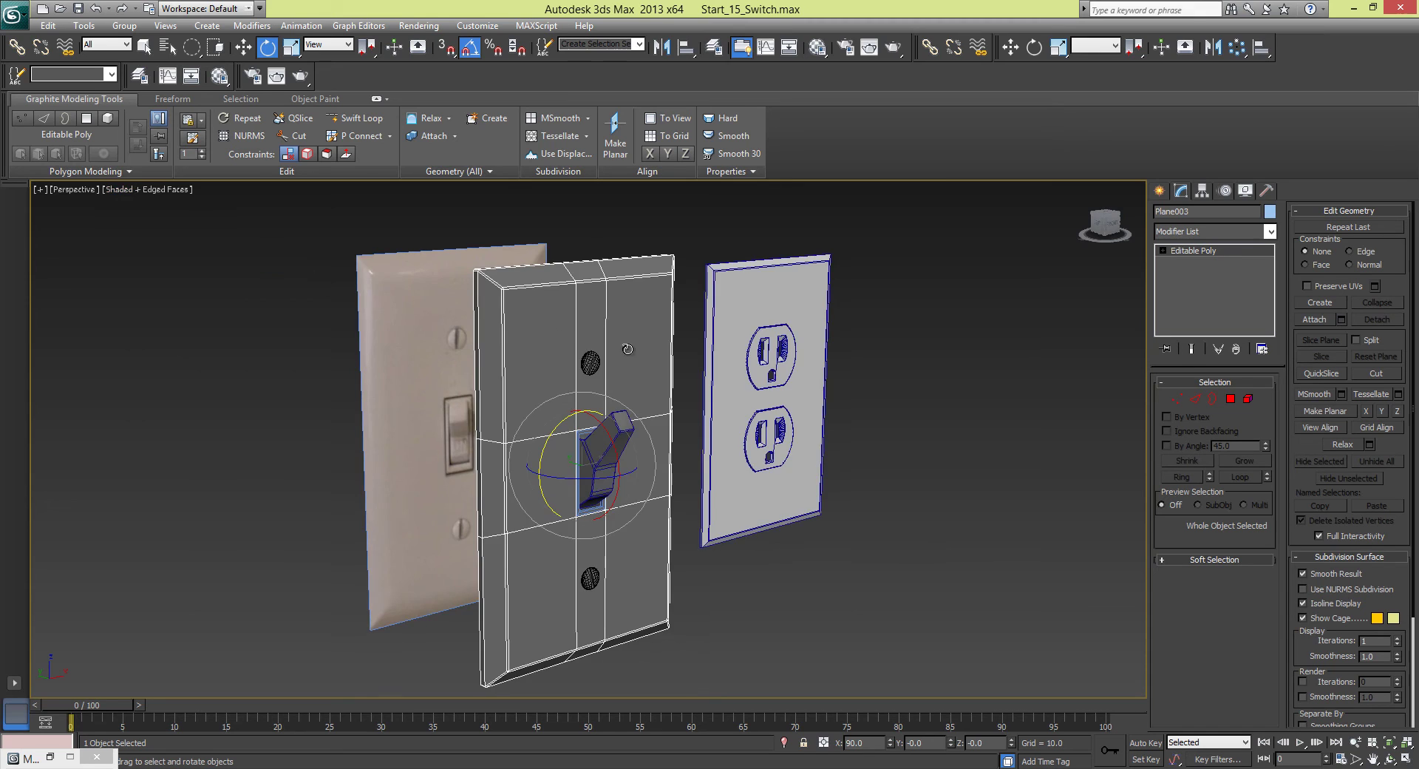
mouse_move(628, 350)
middle_mouse_down("alt")
mouse_move(600, 348)
mouse_move(637, 351)
mouse_move(658, 313)
middle_mouse_up("alt")
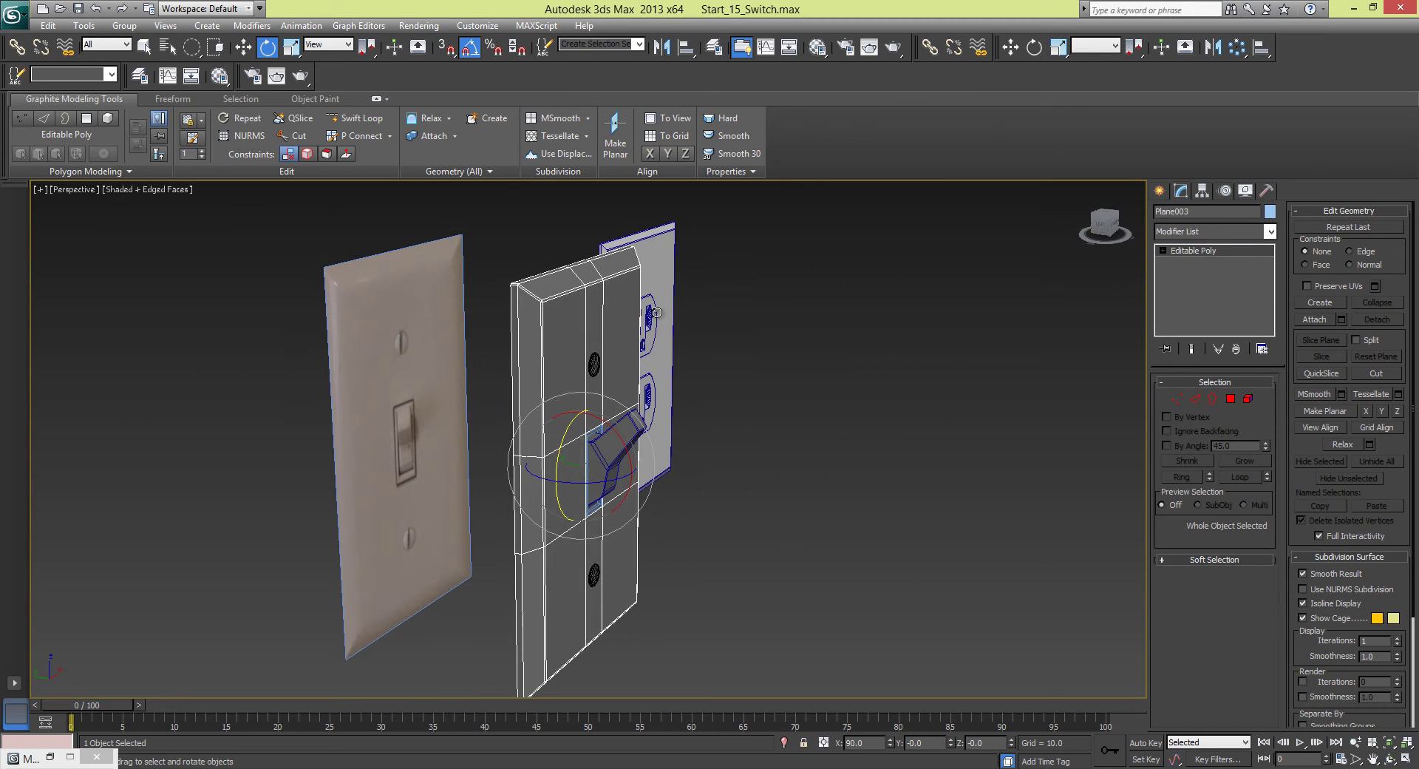
left_click(1203, 213)
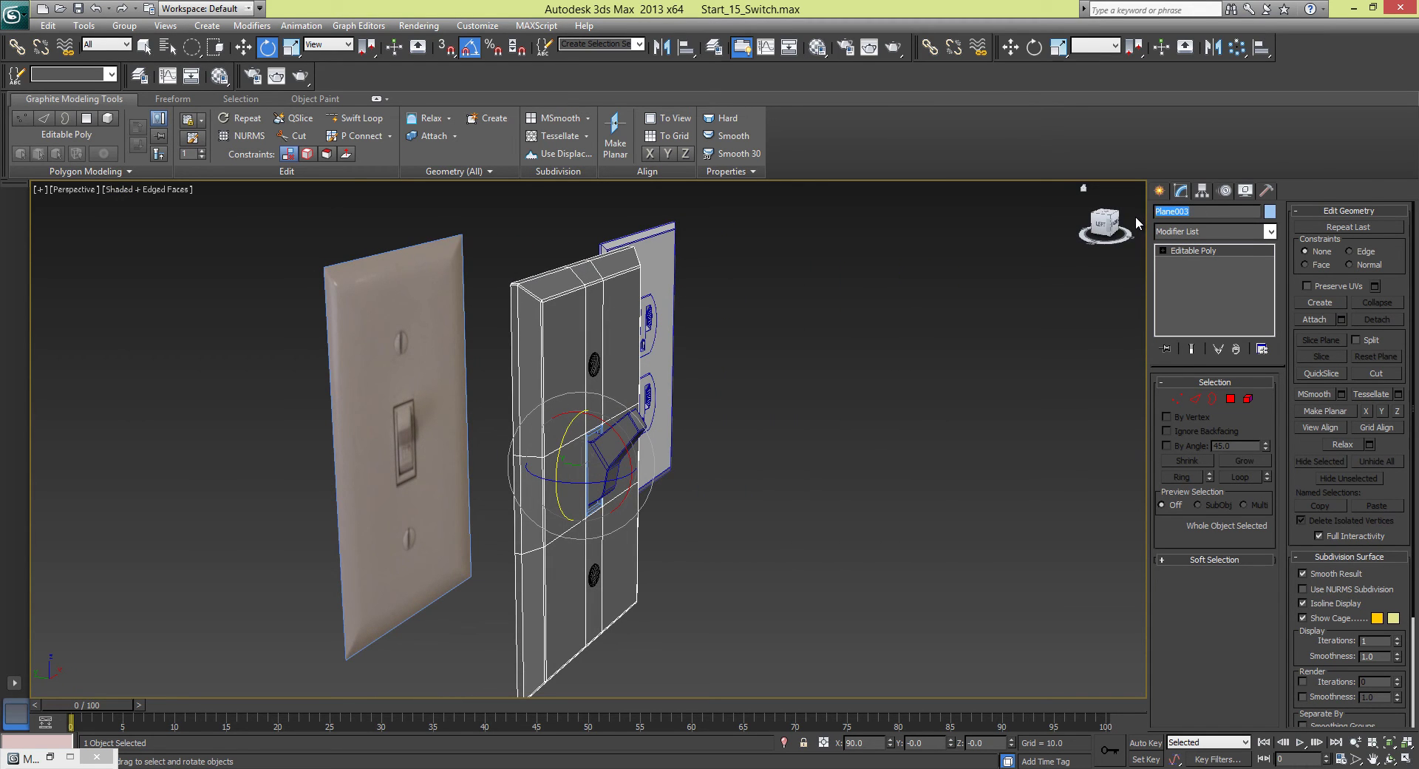
type("Switch_base_01")
left_click(815, 497)
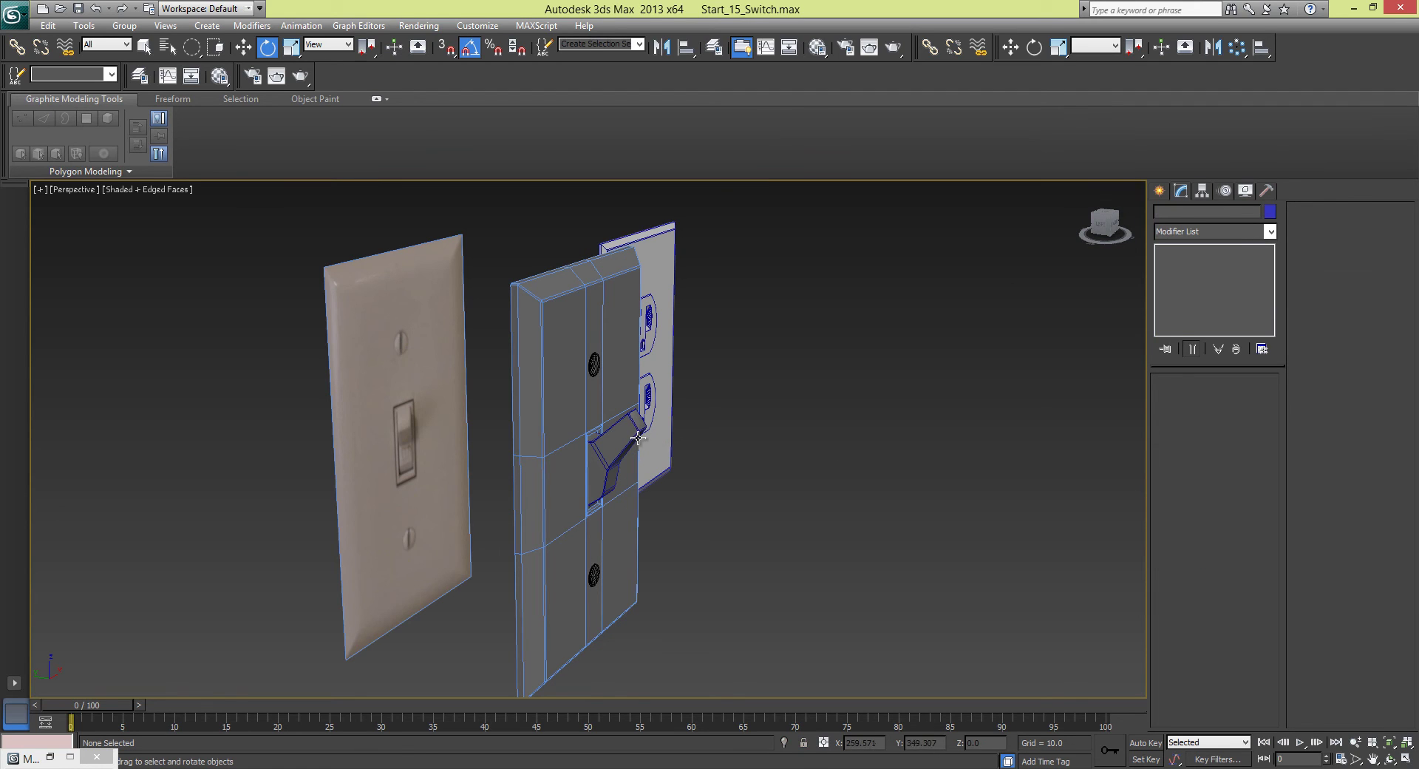
- Rename the frame around the switch opening Switch_Base_inner_01 and the toggle lever Switch_Switch_01
left_click(590, 434)
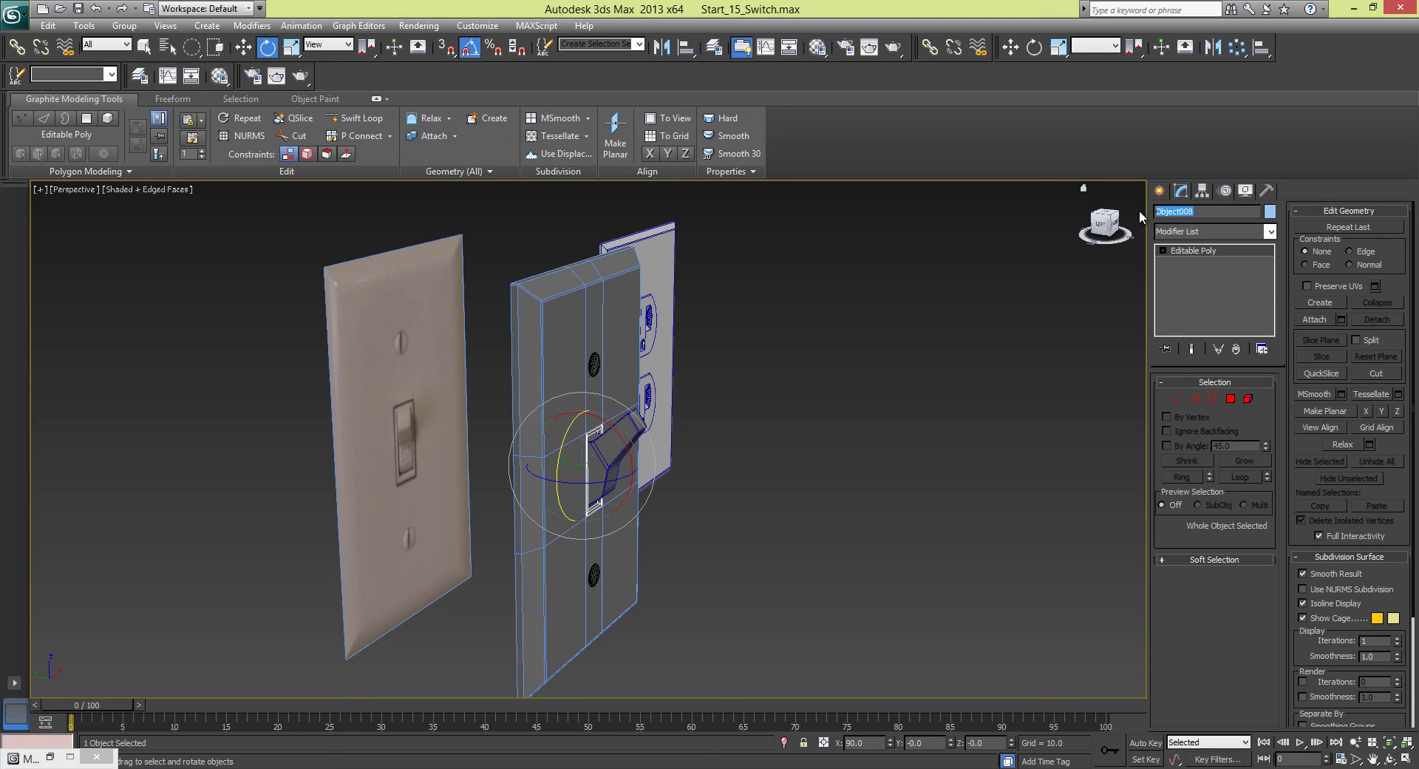
type("Switch_Base_inner_01")
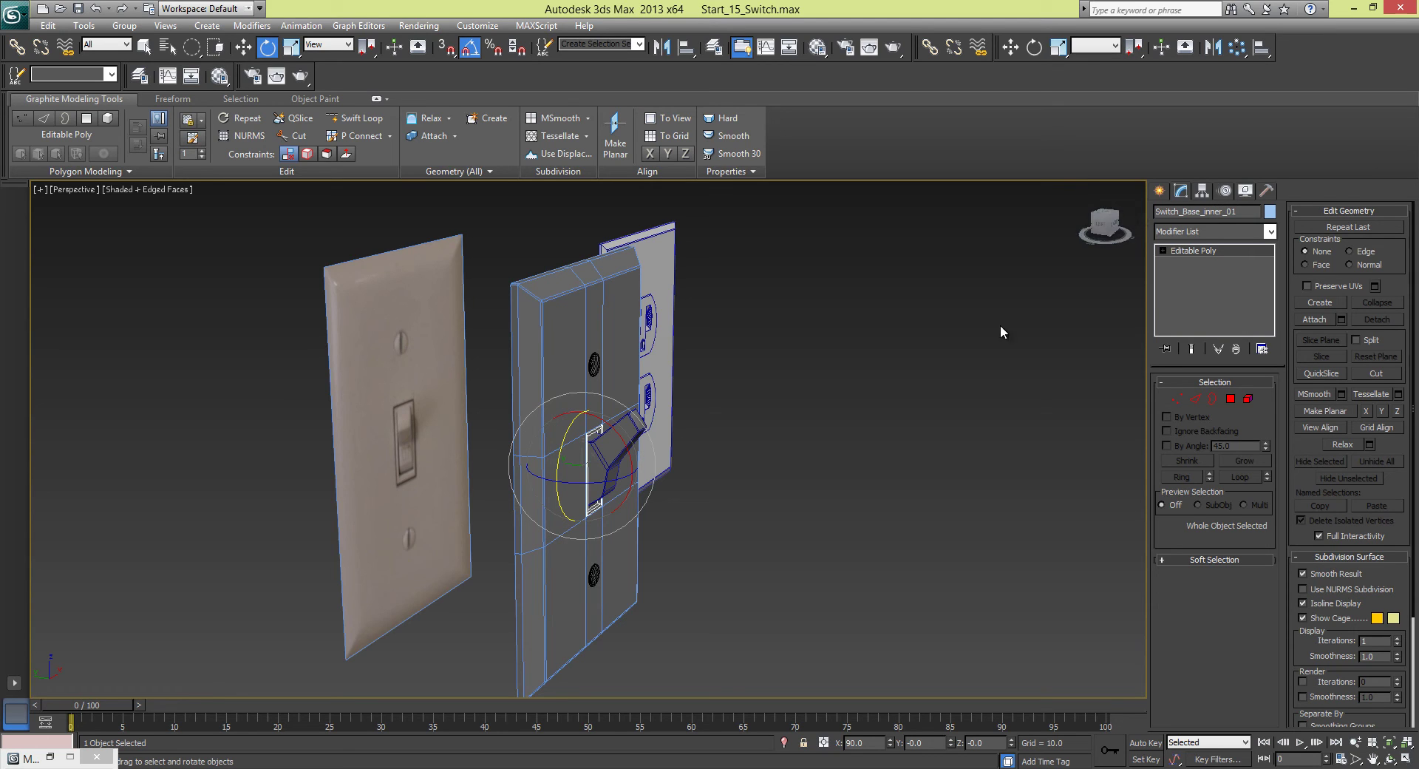
middle_click_drag(733, 441, 736, 411)
left_click(735, 412)
left_click(636, 381)
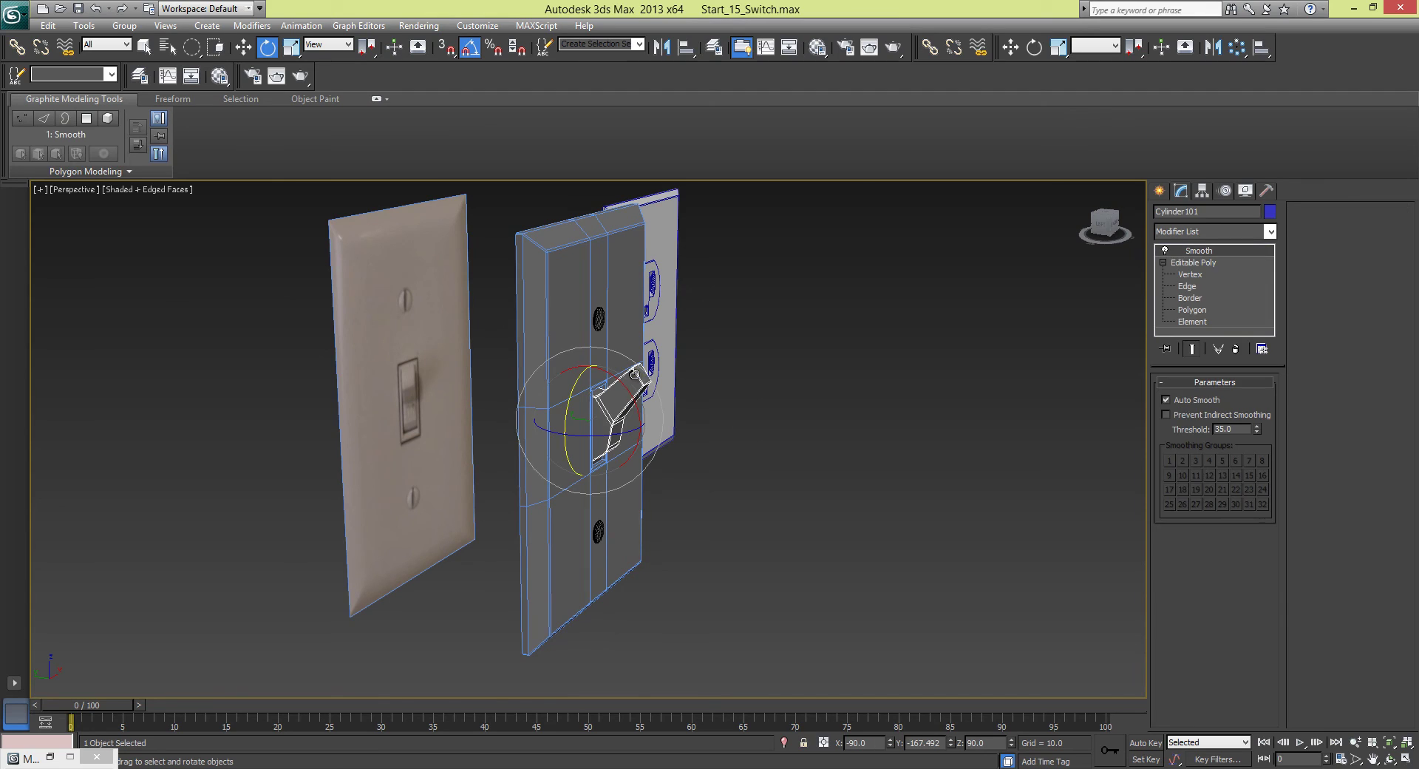
left_click_drag(1224, 212, 1129, 215)
- Rename the upper screw head Switch_screw_01 and the lower screw head Switch_screw_02
left_click(598, 531)
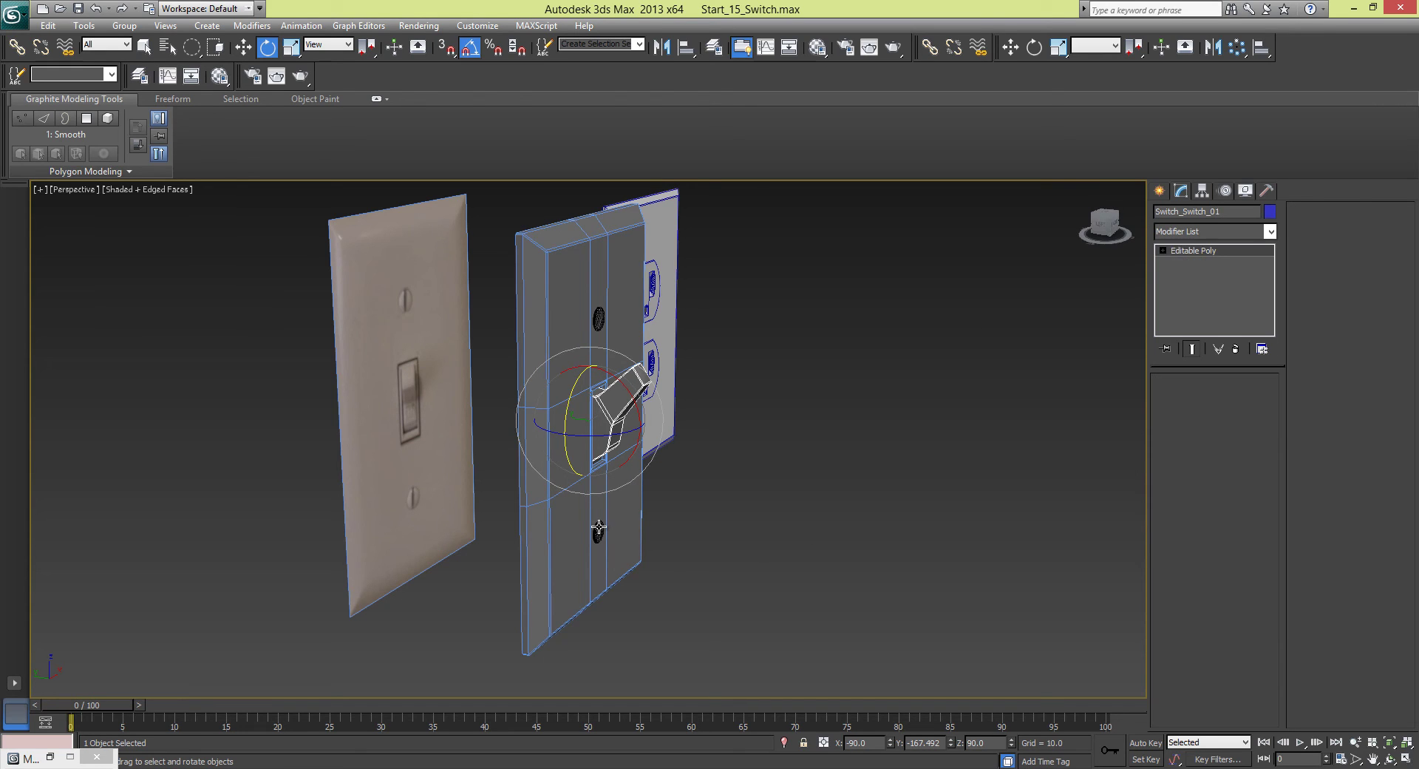
left_click(599, 319, "ctrl")
left_click(599, 319)
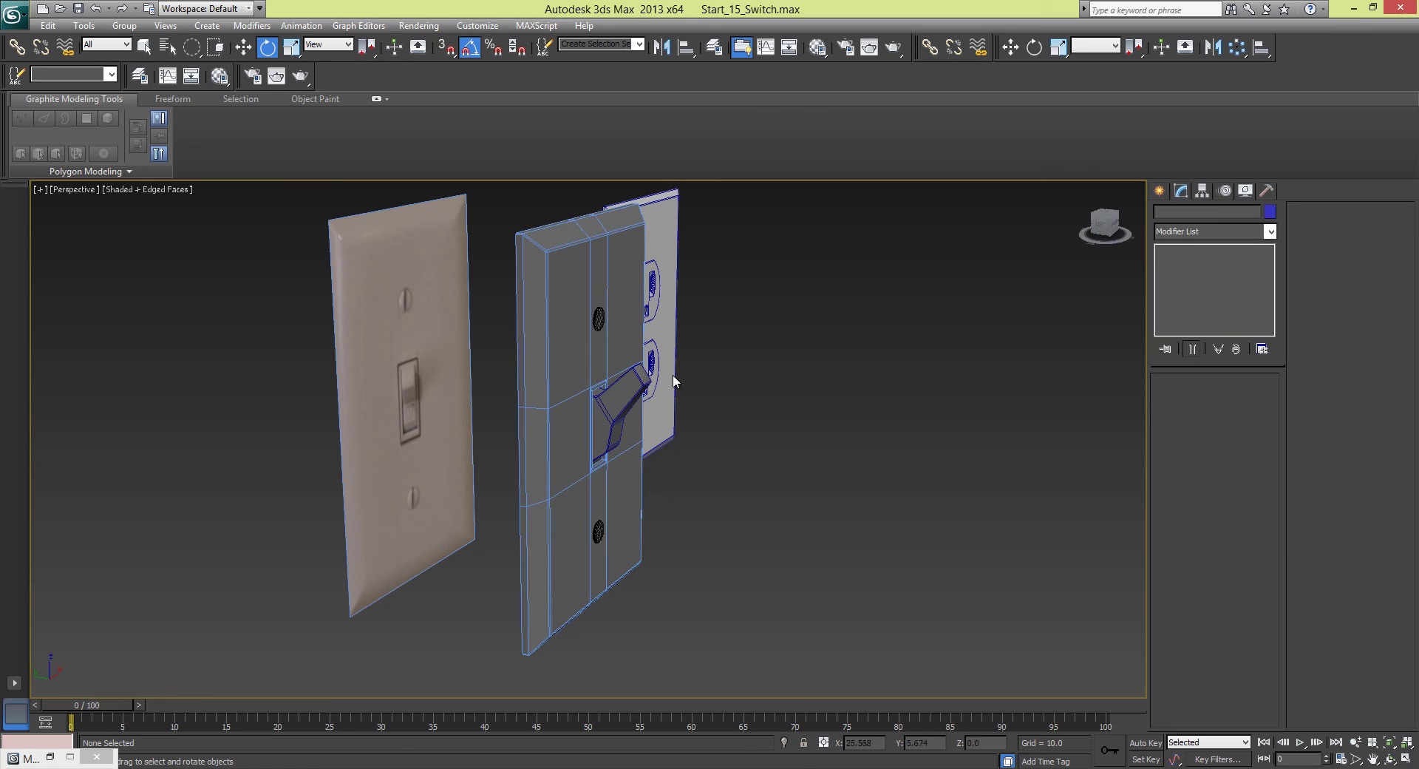
left_click(599, 531)
left_click(599, 319)
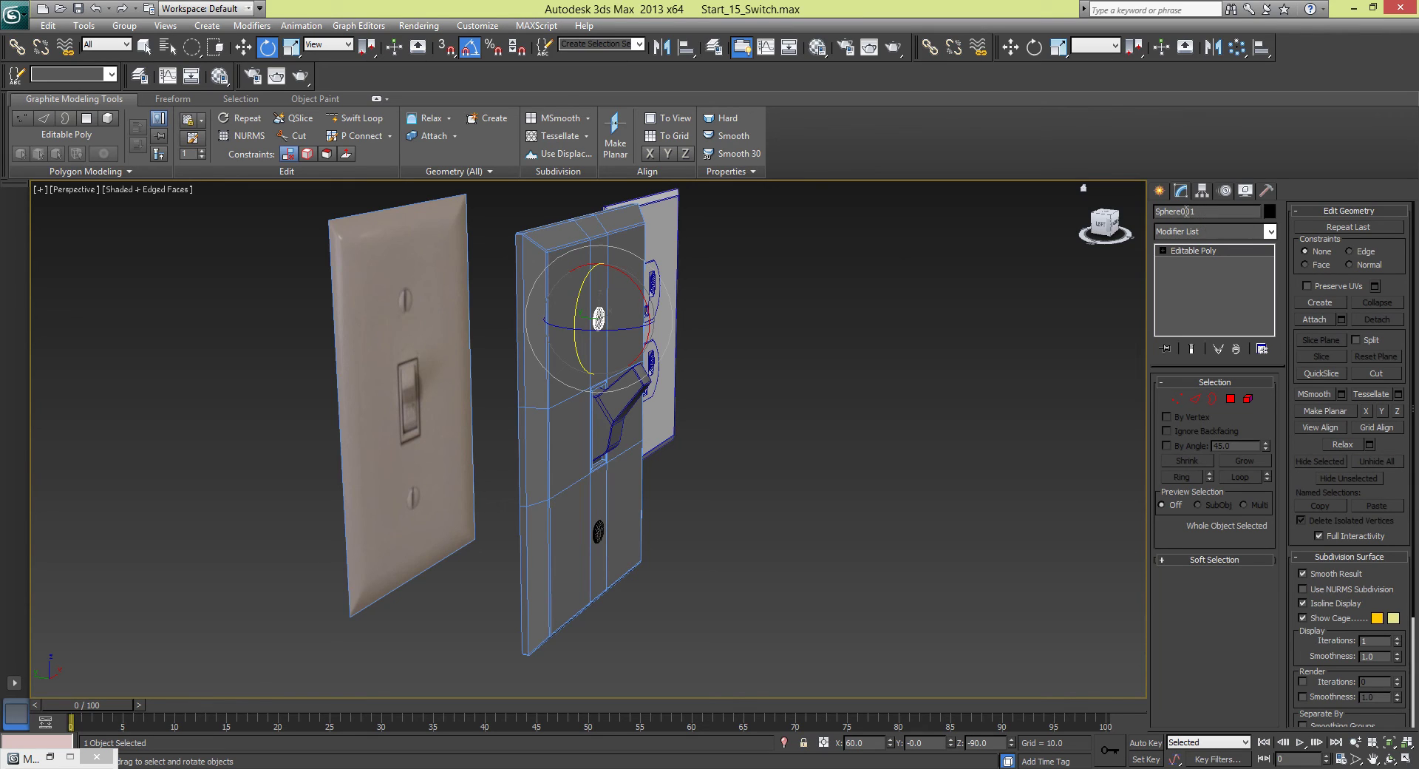
left_click_drag(1186, 211, 1135, 214)
type("Switch_screw_")
left_click(599, 530)
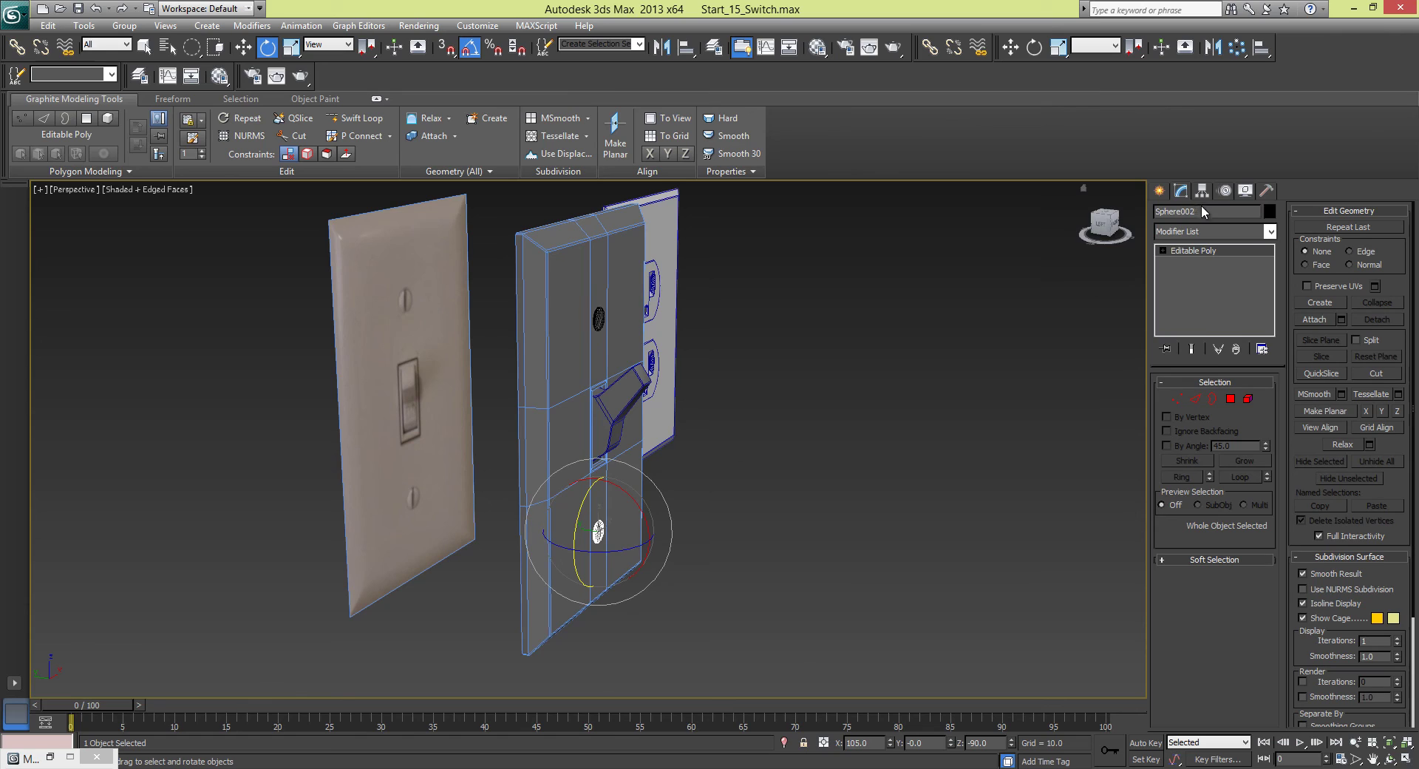
double_click(1187, 213)
type("Switch_screw_")
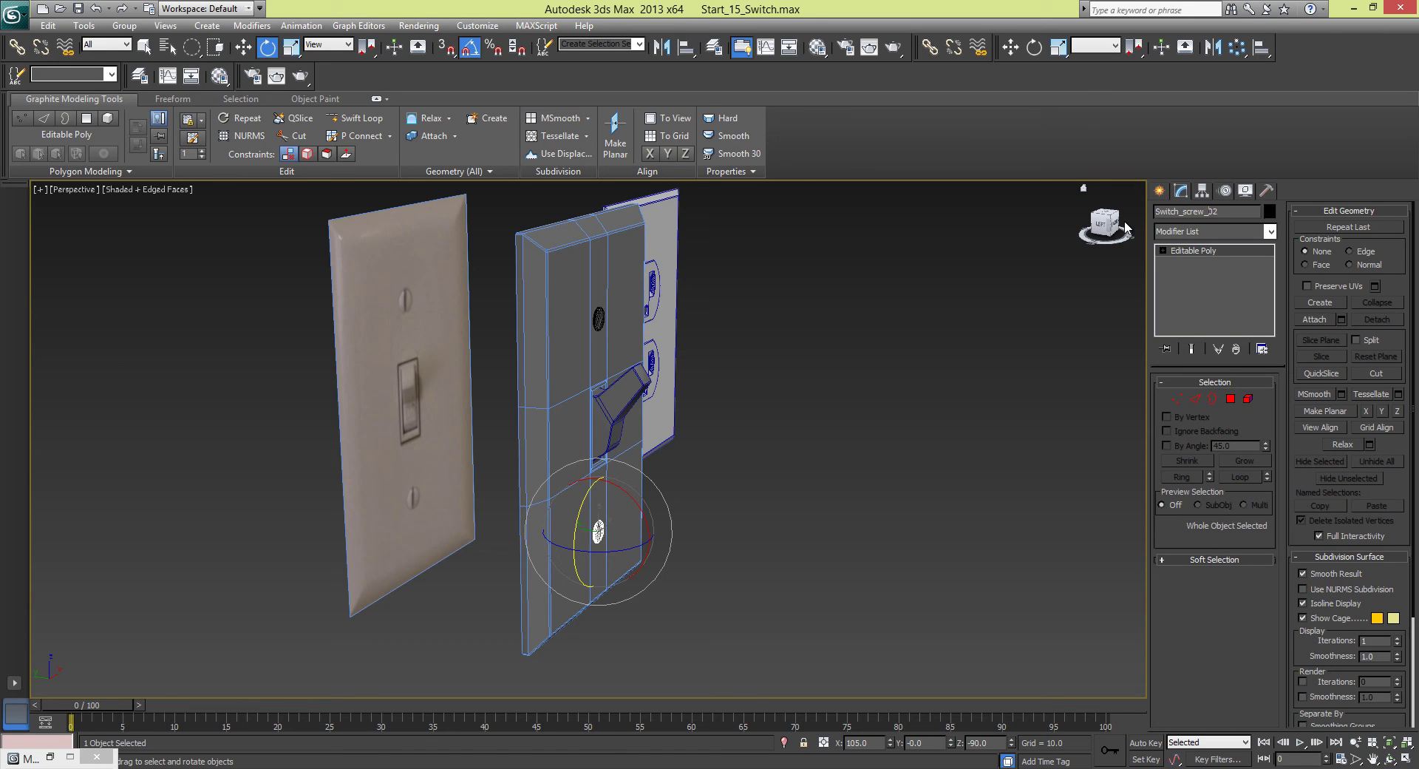
left_click(817, 481)
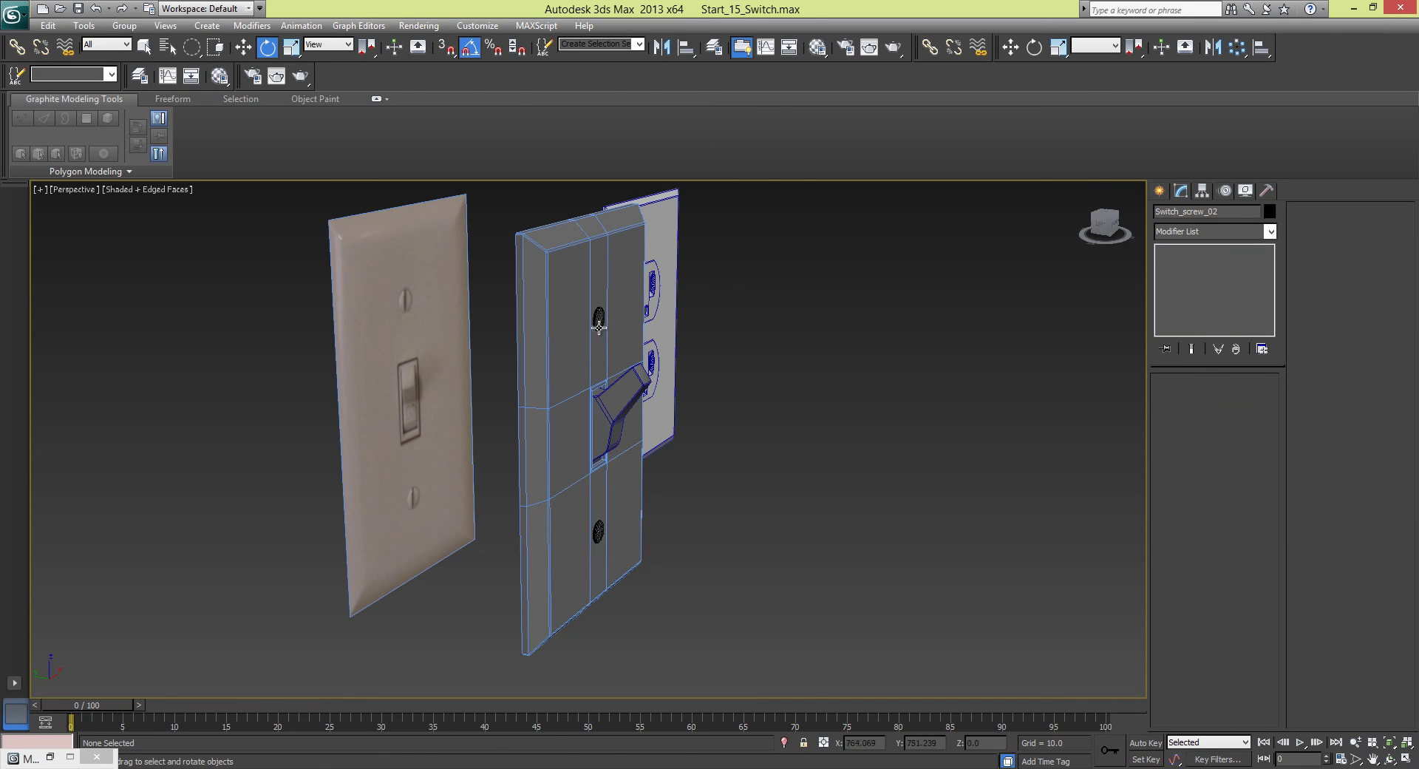
left_click(598, 318)
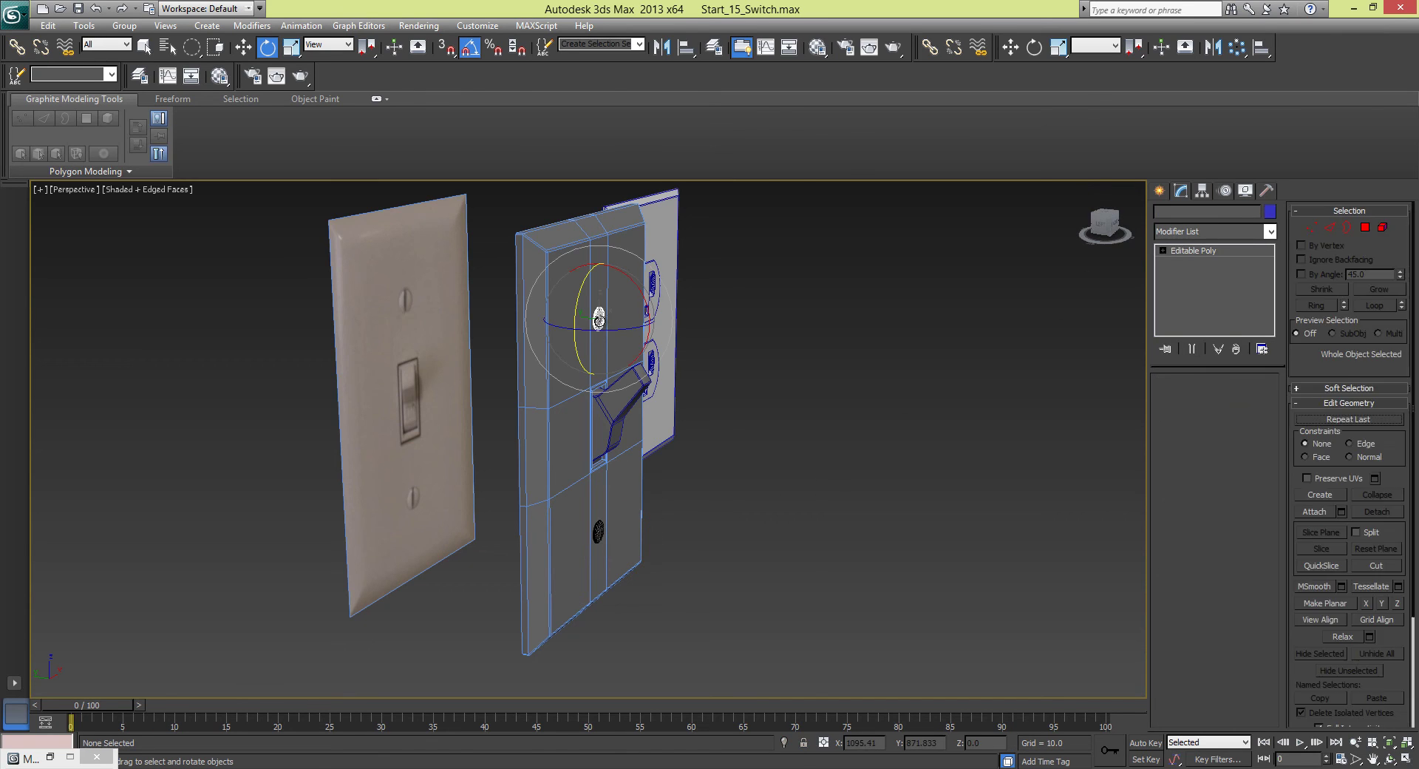
left_click(604, 530)
left_click(673, 366)
left_click(562, 275)
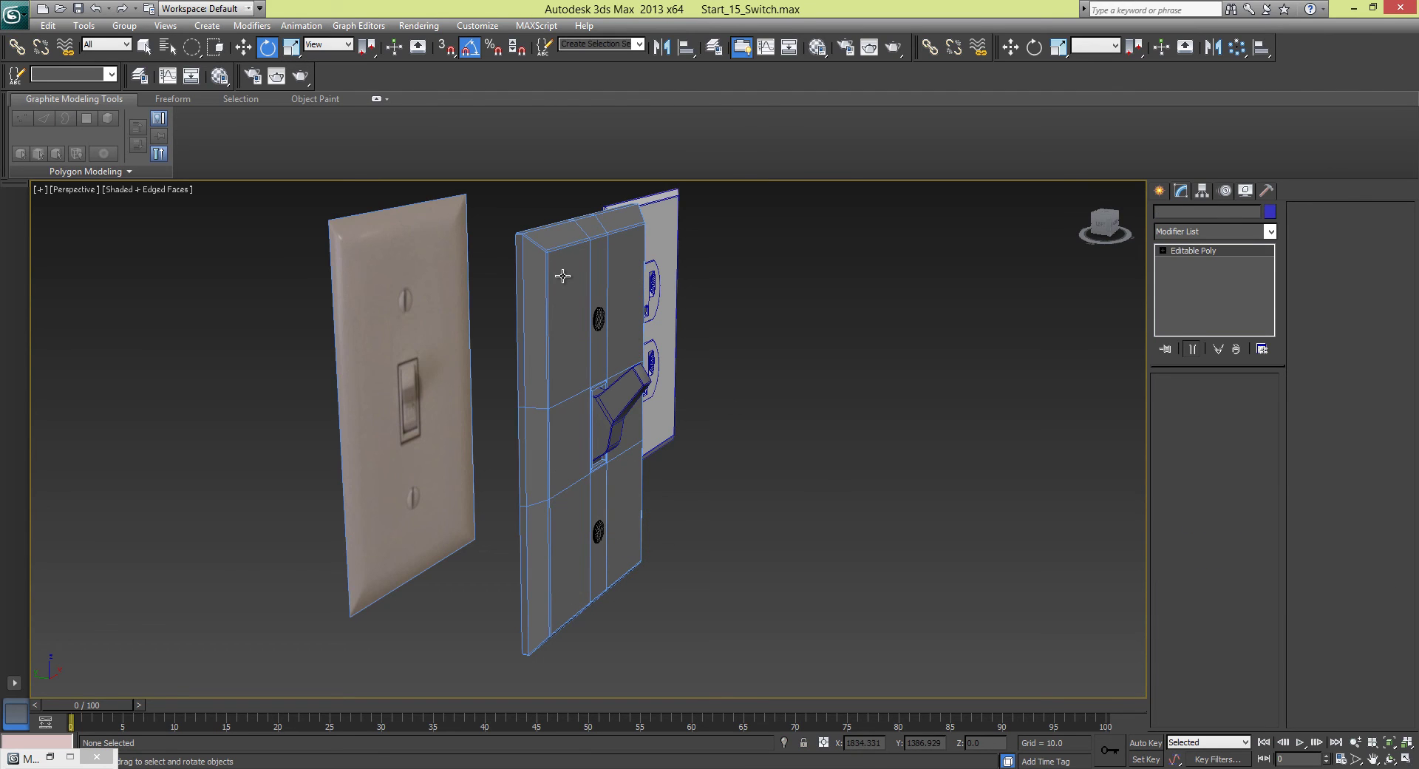
left_click(605, 317, "ctrl")
key("q")
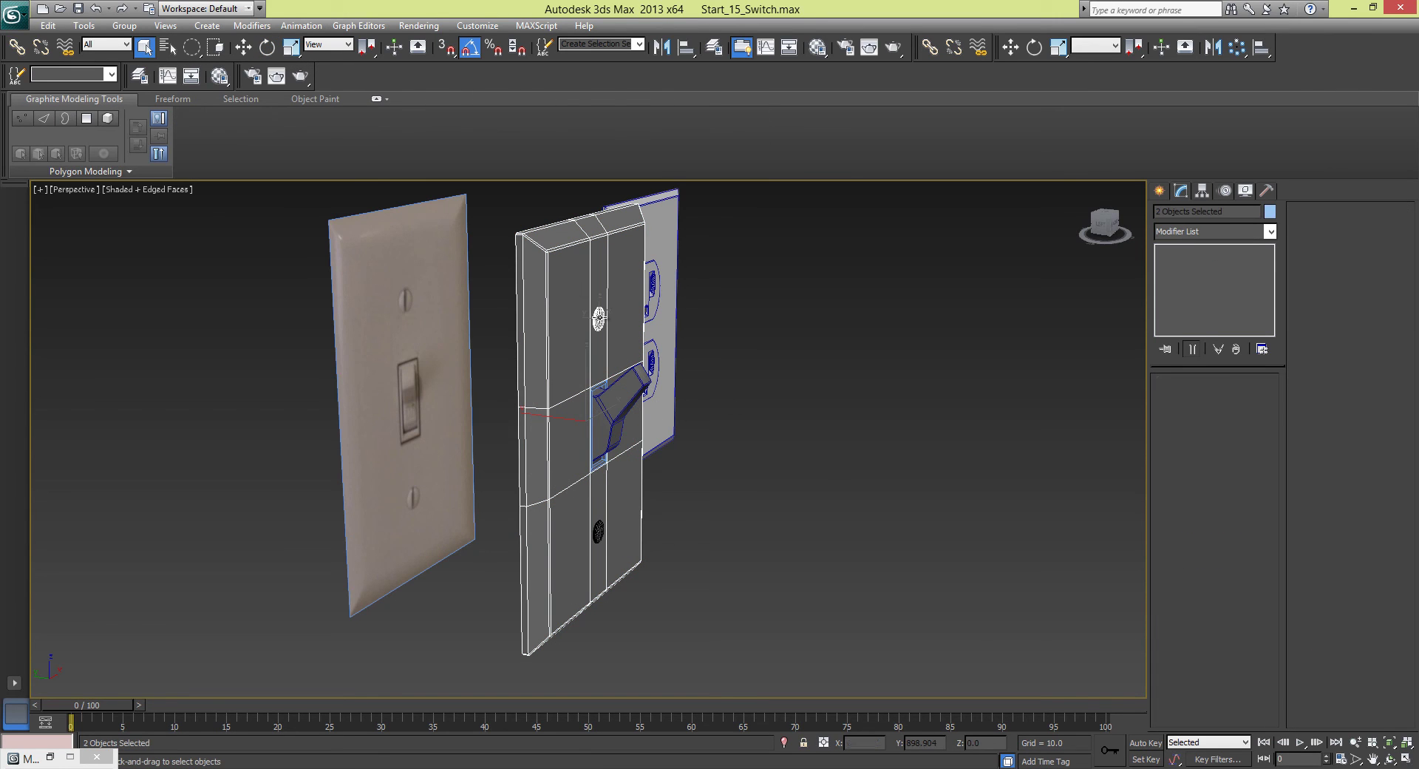
left_click(604, 398, "ctrl")
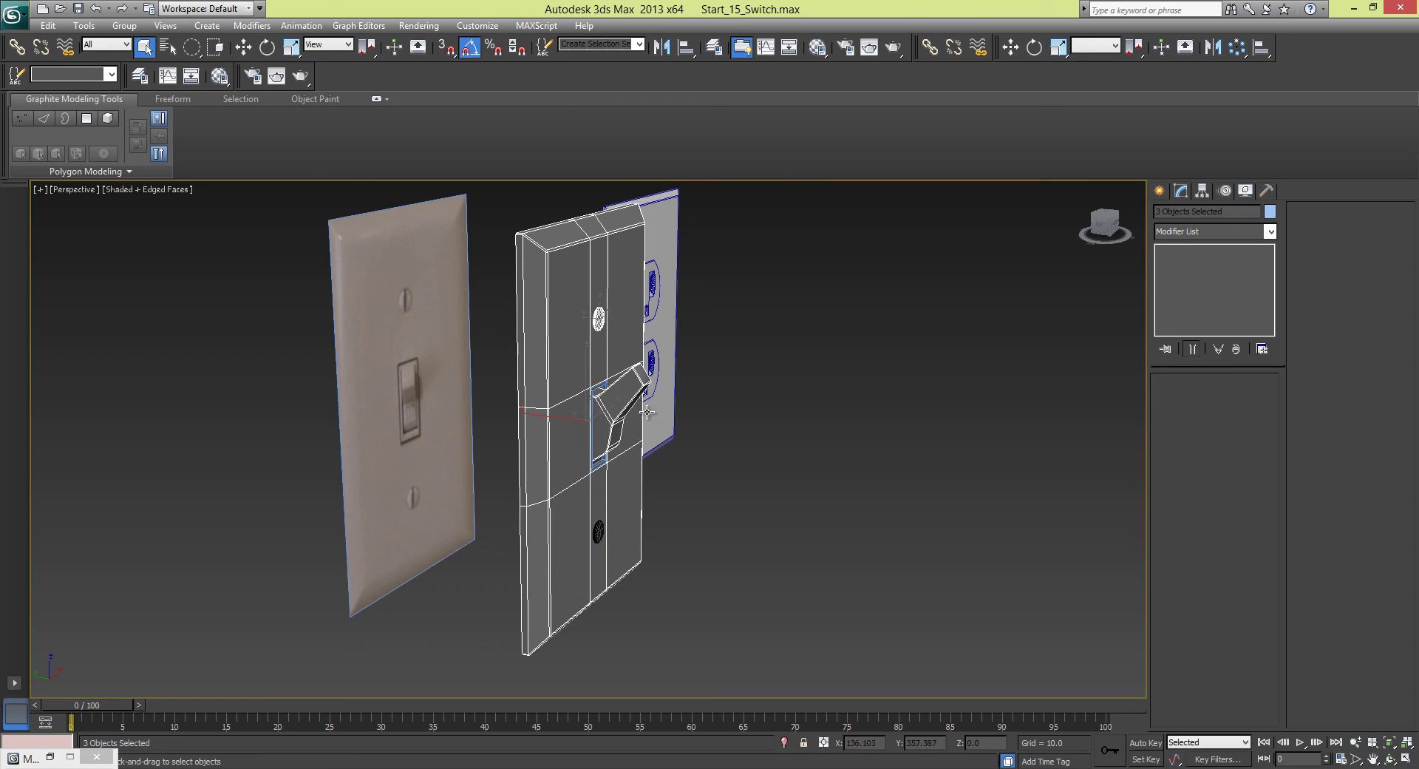
middle_click_drag(648, 413, 626, 417, "alt")
scroll(627, 417, "up", 6)
left_click(770, 497)
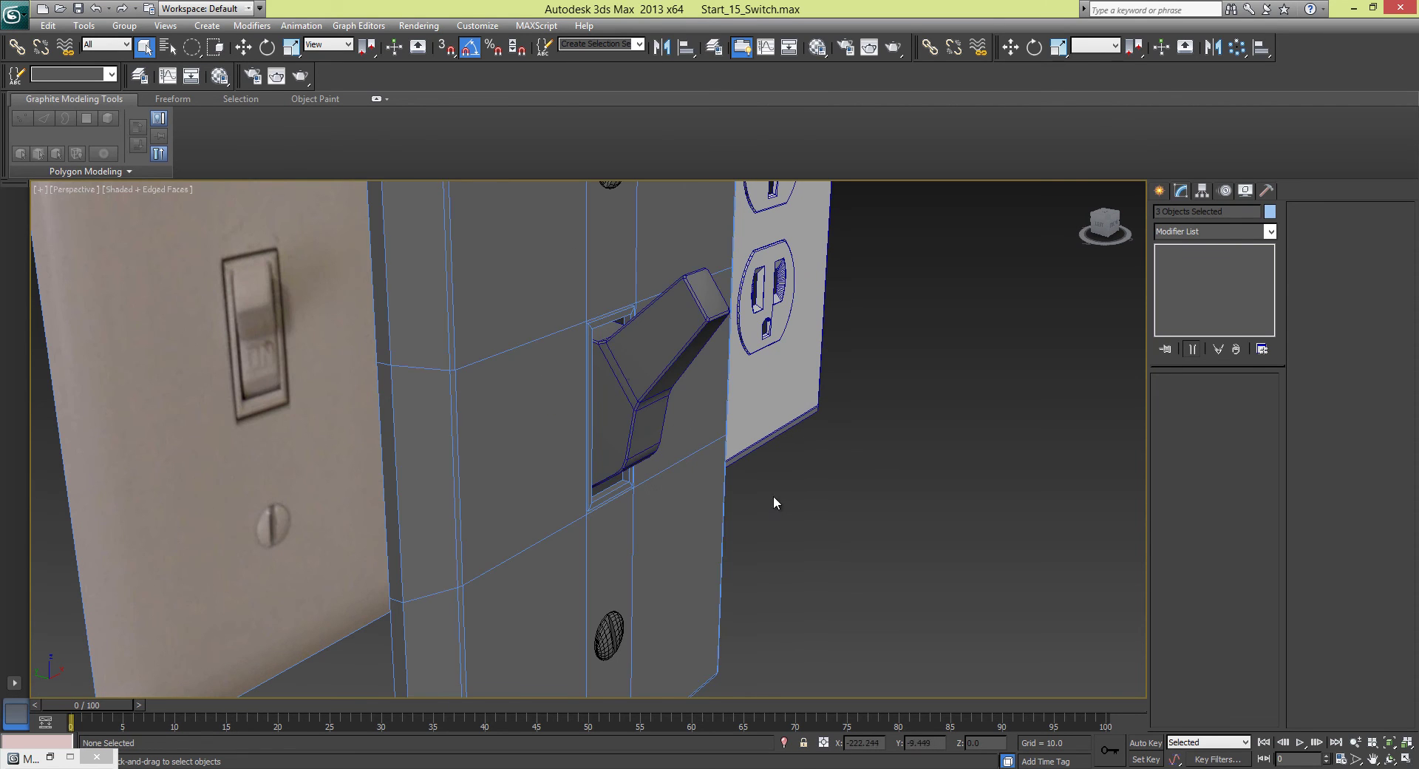
- Group the switch plate, inner frame, toggle lever and both screw heads as Switch_GRP_01
left_click(613, 353)
left_click(592, 326, "ctrl")
left_click(589, 255, "ctrl")
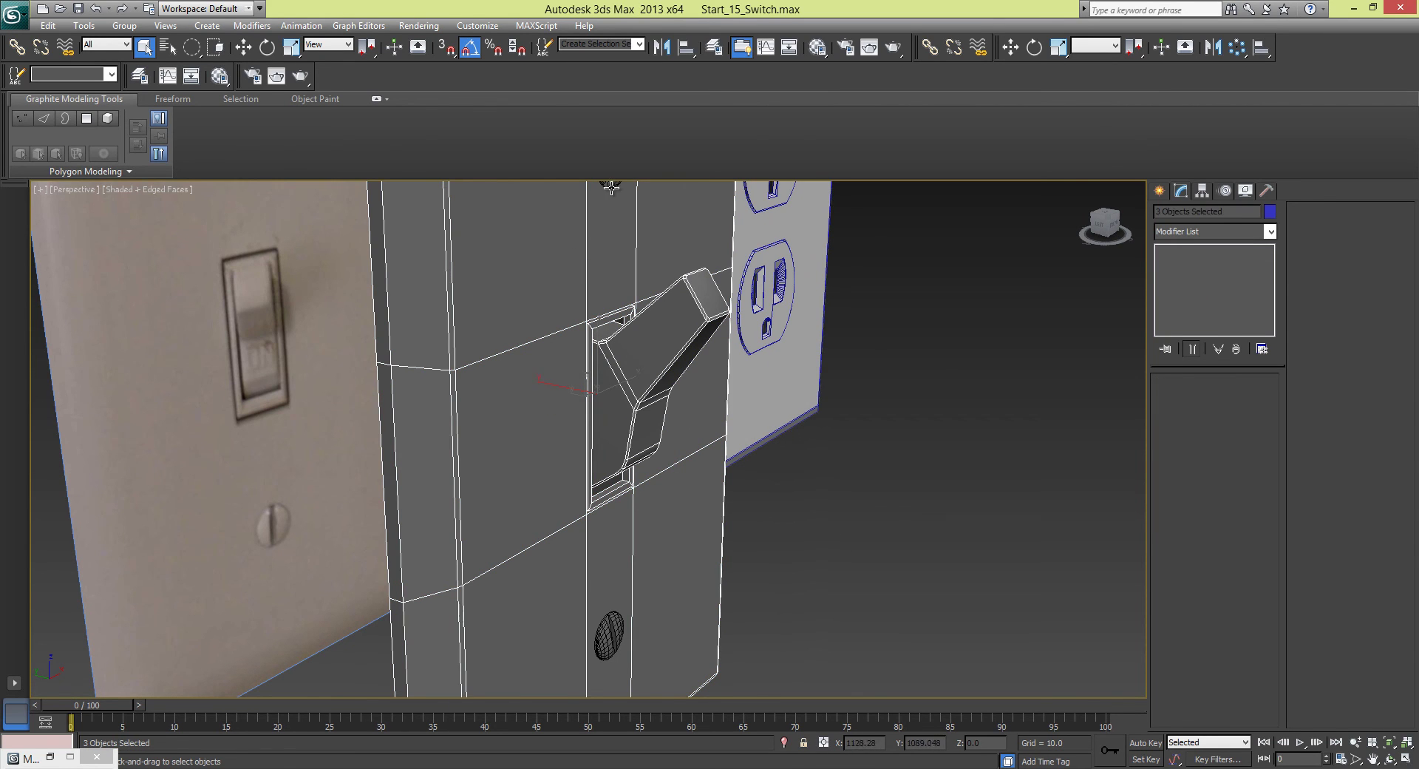
left_click(608, 634, "ctrl")
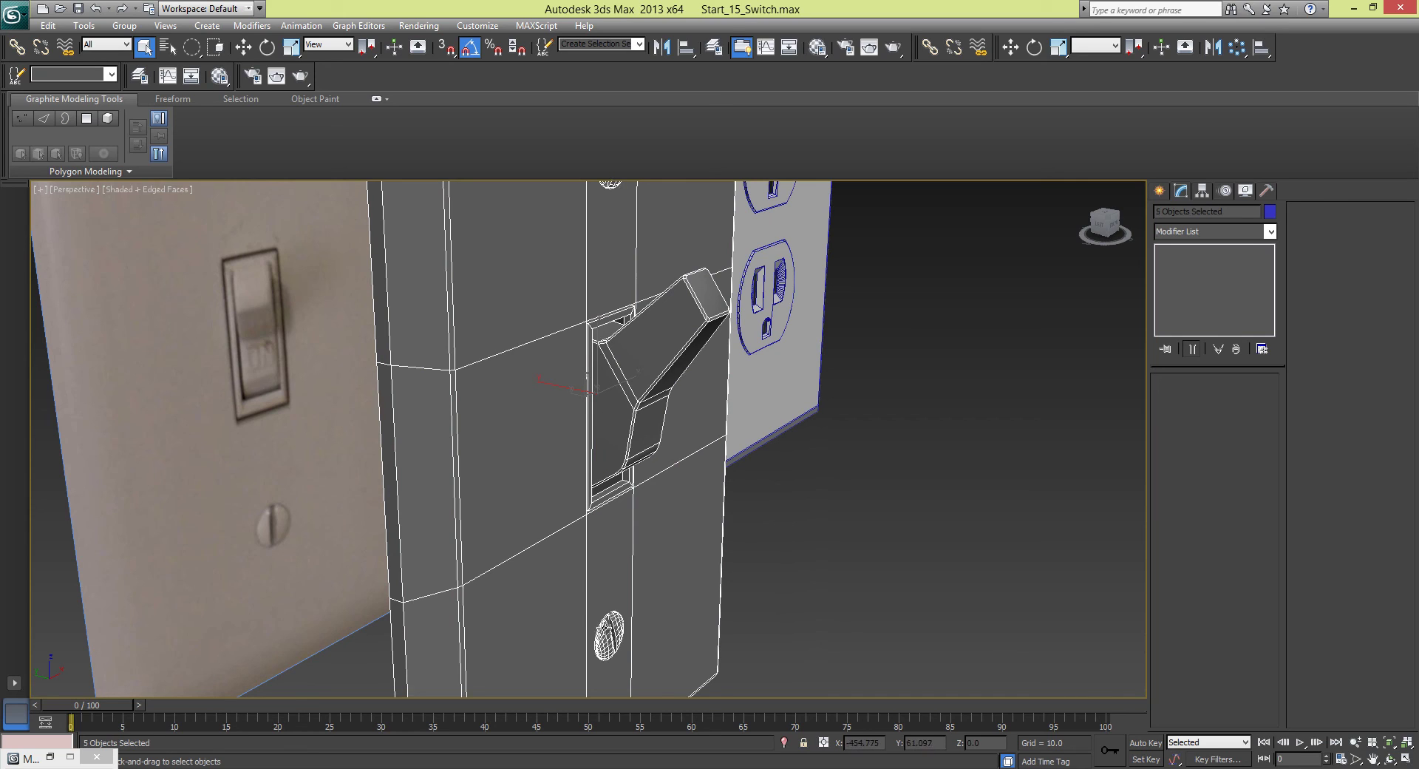
left_click(124, 25)
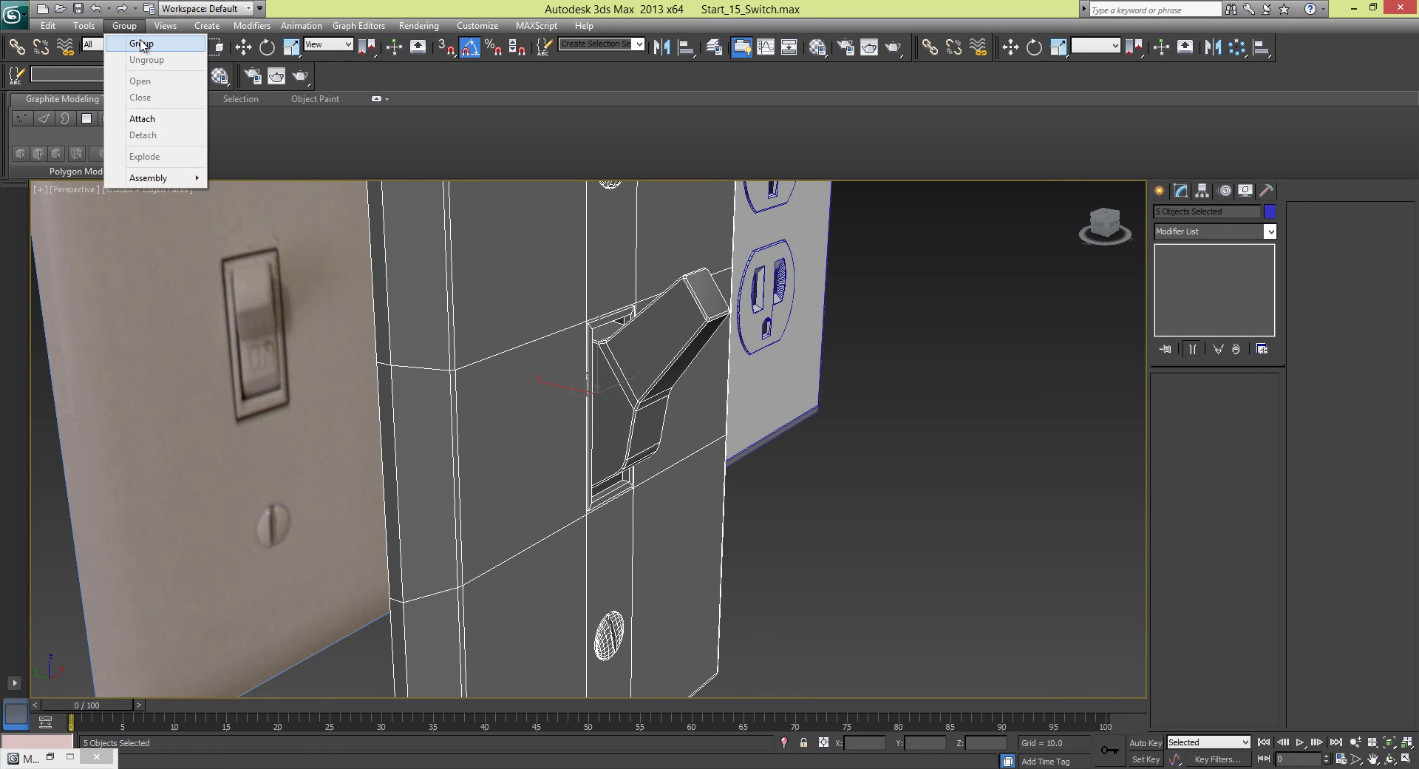
left_click(139, 43)
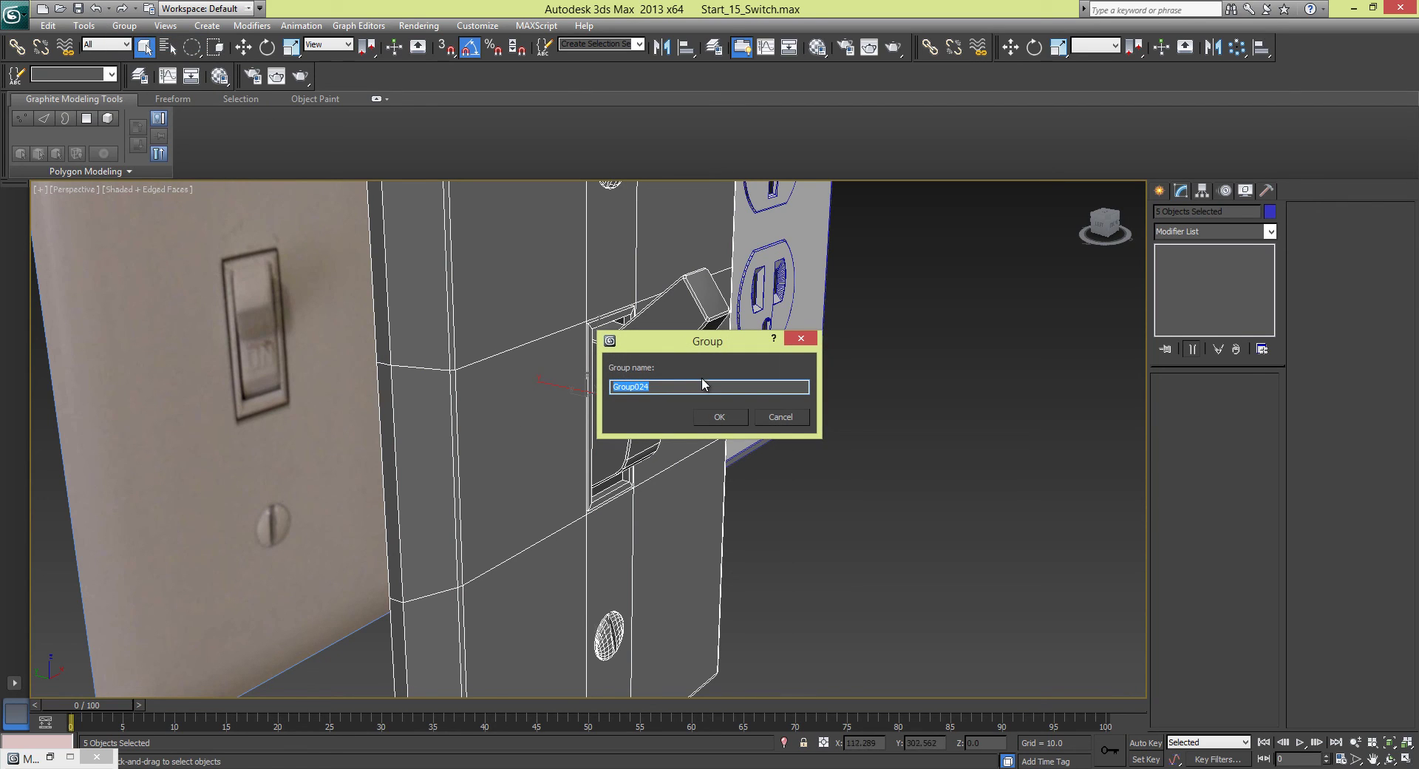
type("Switch_GRP_01")
key("Return")
left_click(879, 569)
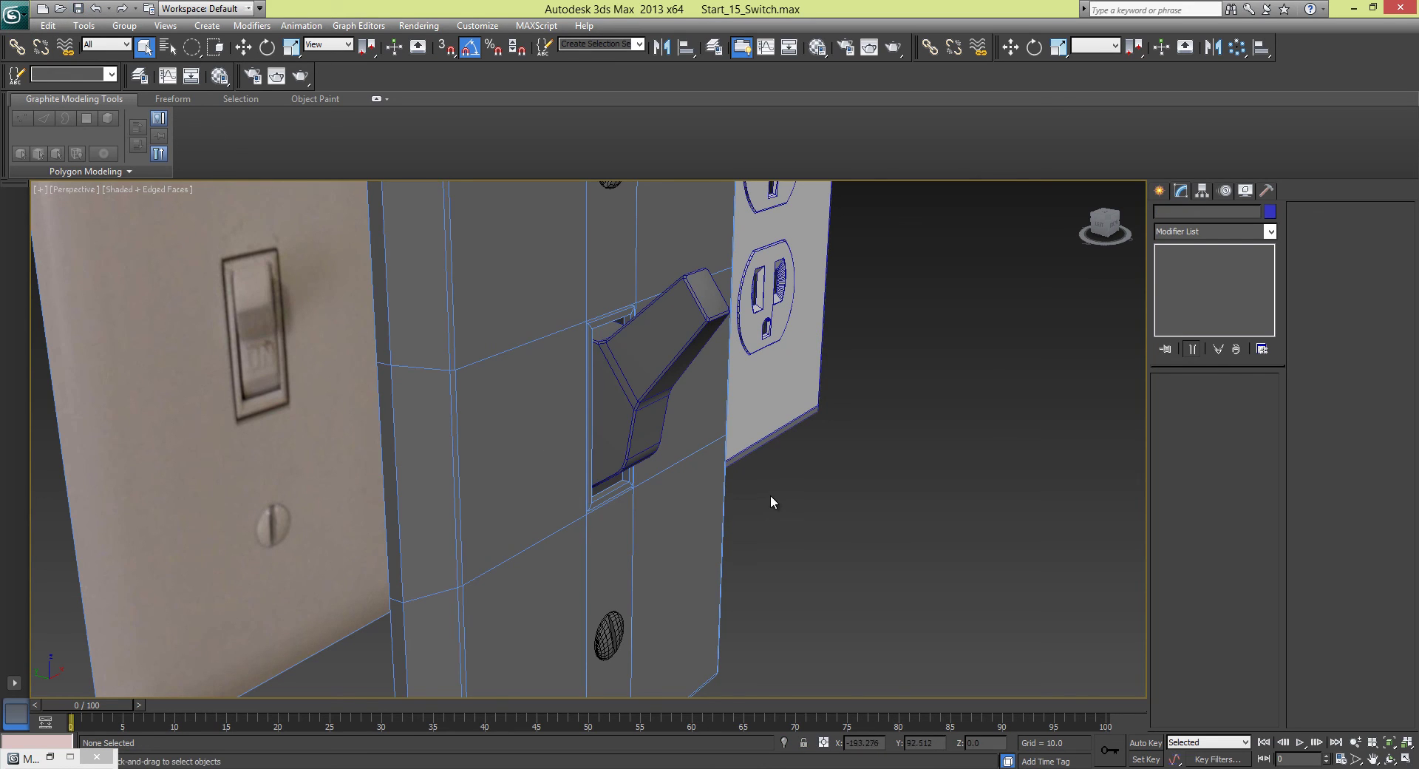
- Turn off edged faces in the perspective view and switch its shading to Realistic
scroll(745, 511, "down", 10)
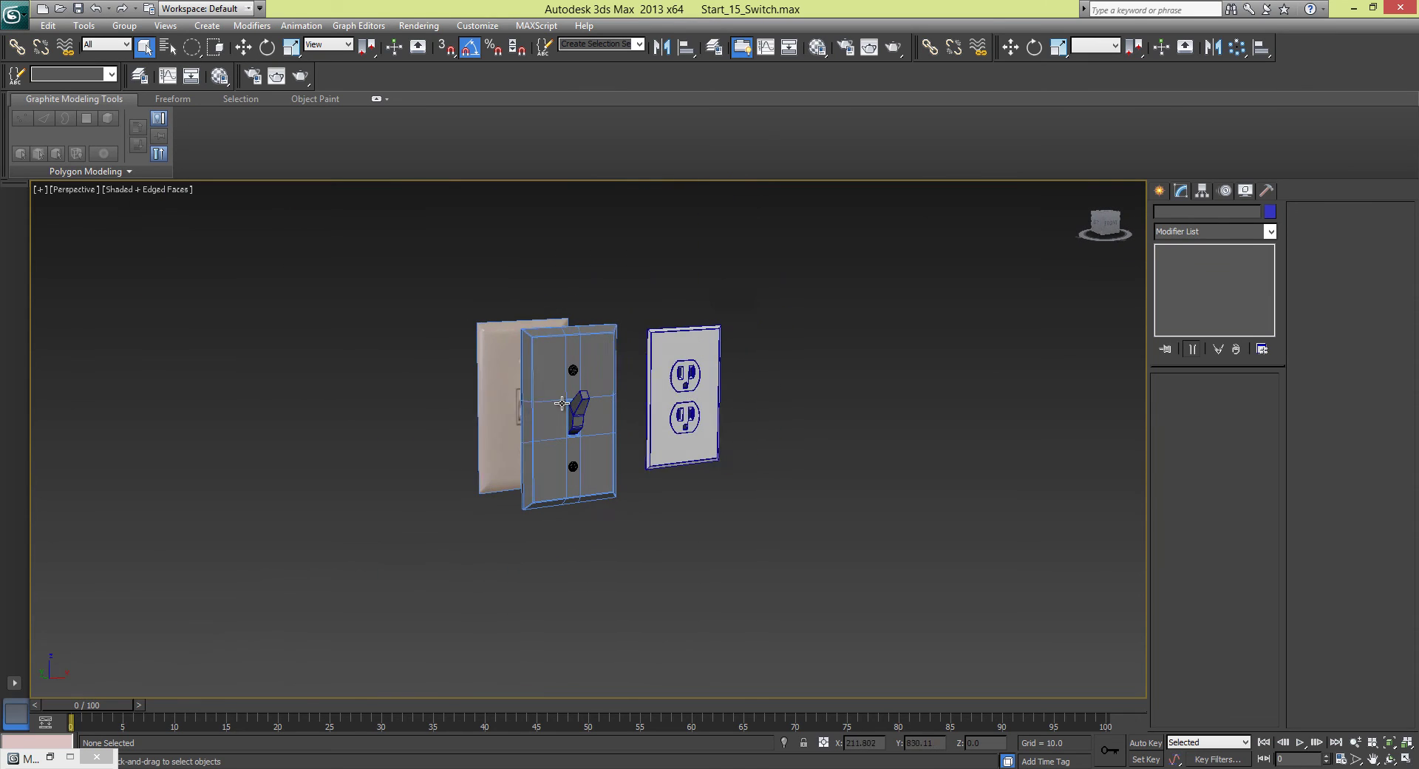
left_click(164, 194)
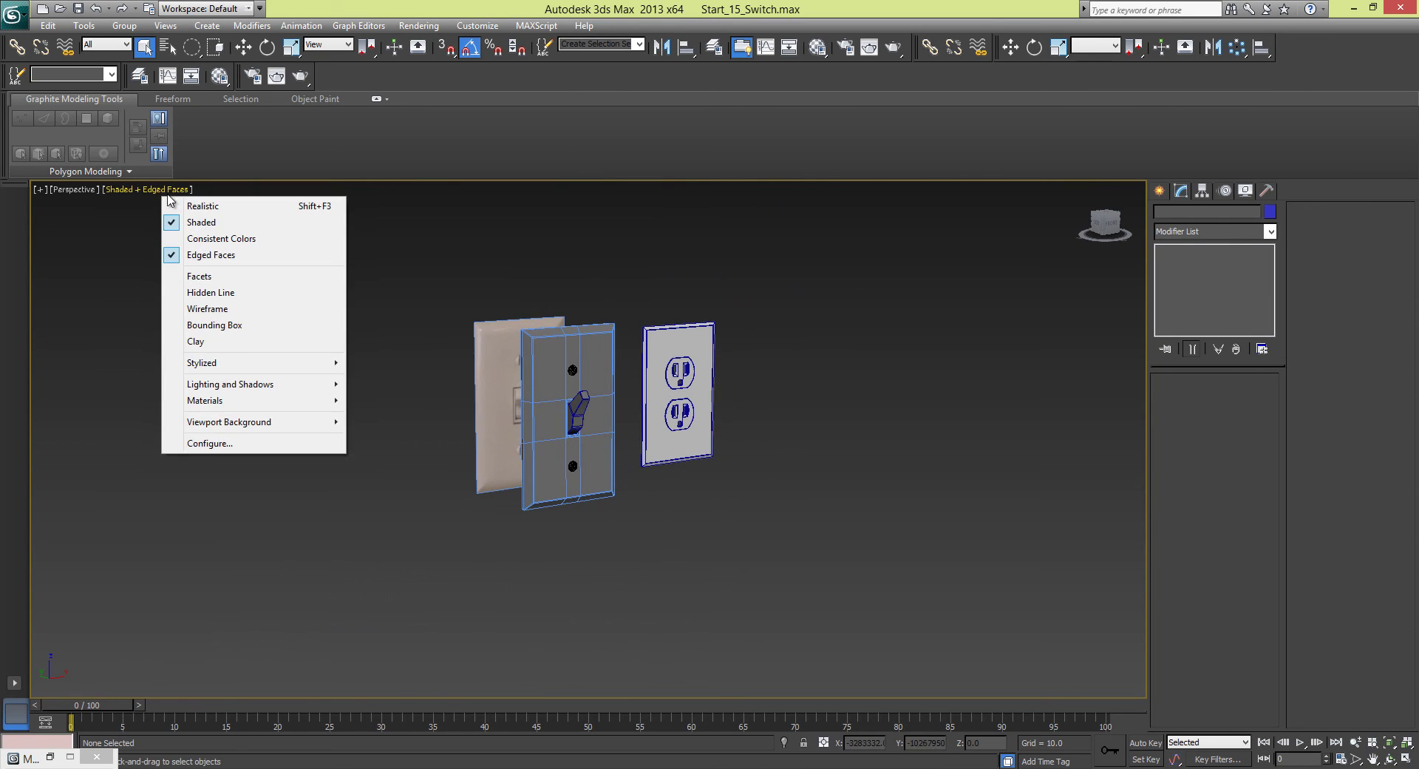
left_click(222, 255)
left_click(136, 189)
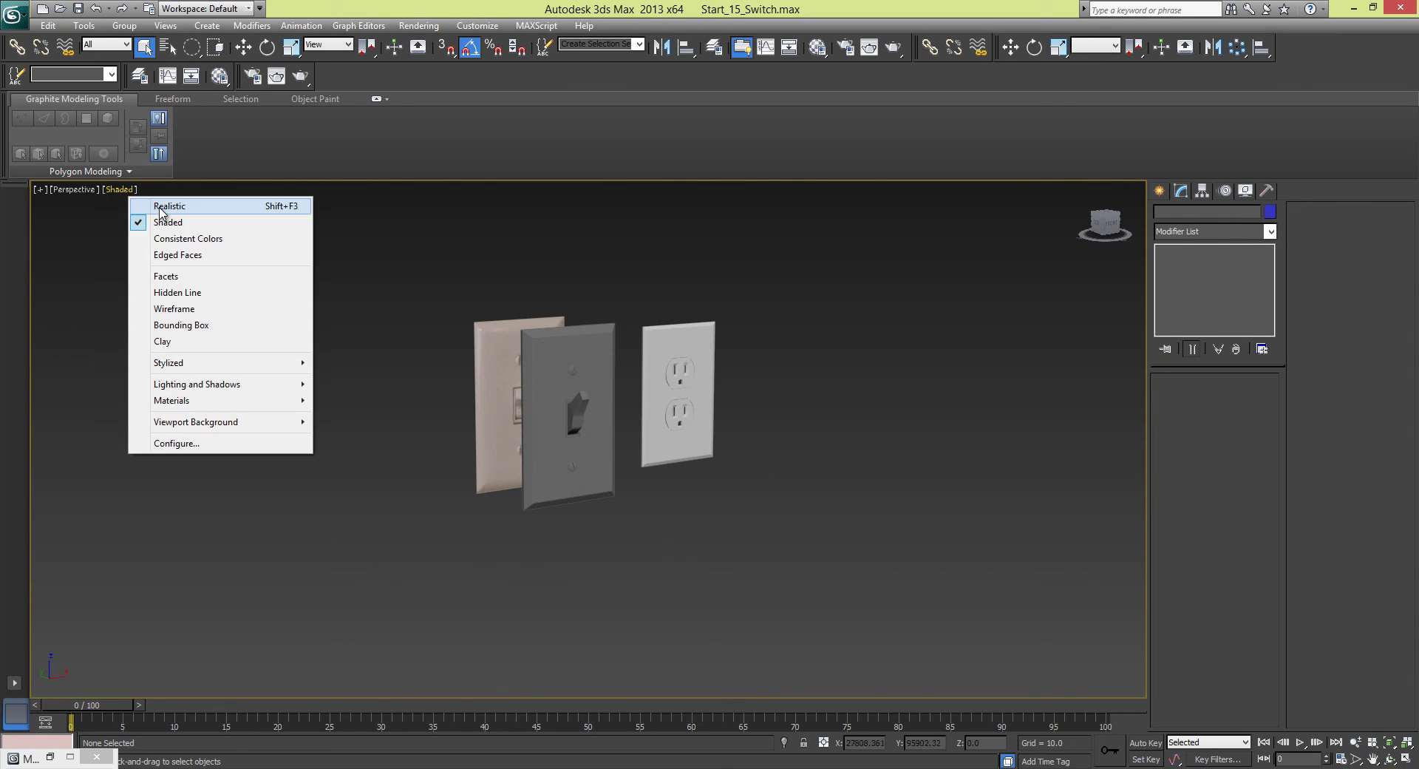
left_click(148, 201)
- Move Outlet_GRP_01 forward along the Y axis to about Y 368, roughly in line with the light switch, and deselect it
middle_click_drag(464, 347, 425, 402, "alt")
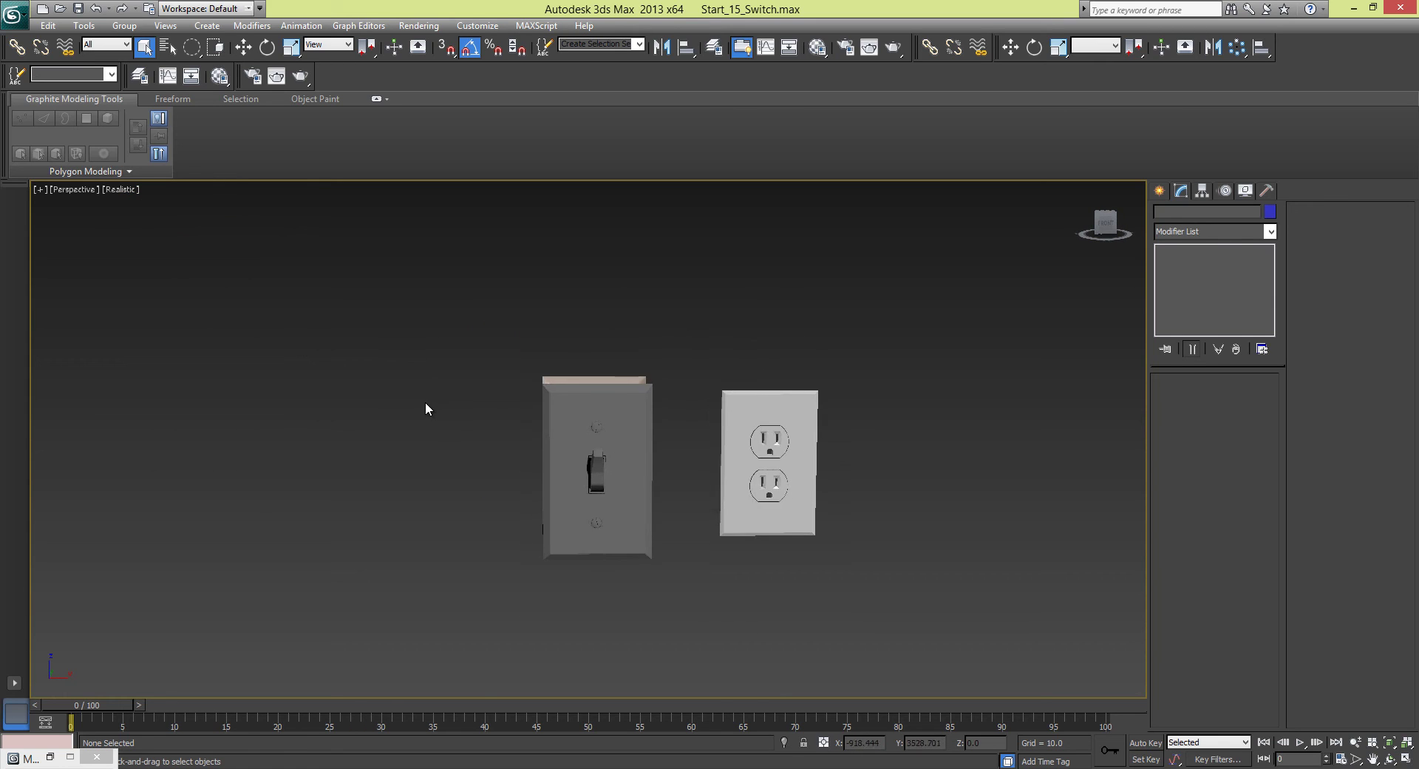
scroll(424, 401, "up", 5)
left_click(912, 407)
middle_click_drag(792, 440, 855, 463, "alt")
key("w")
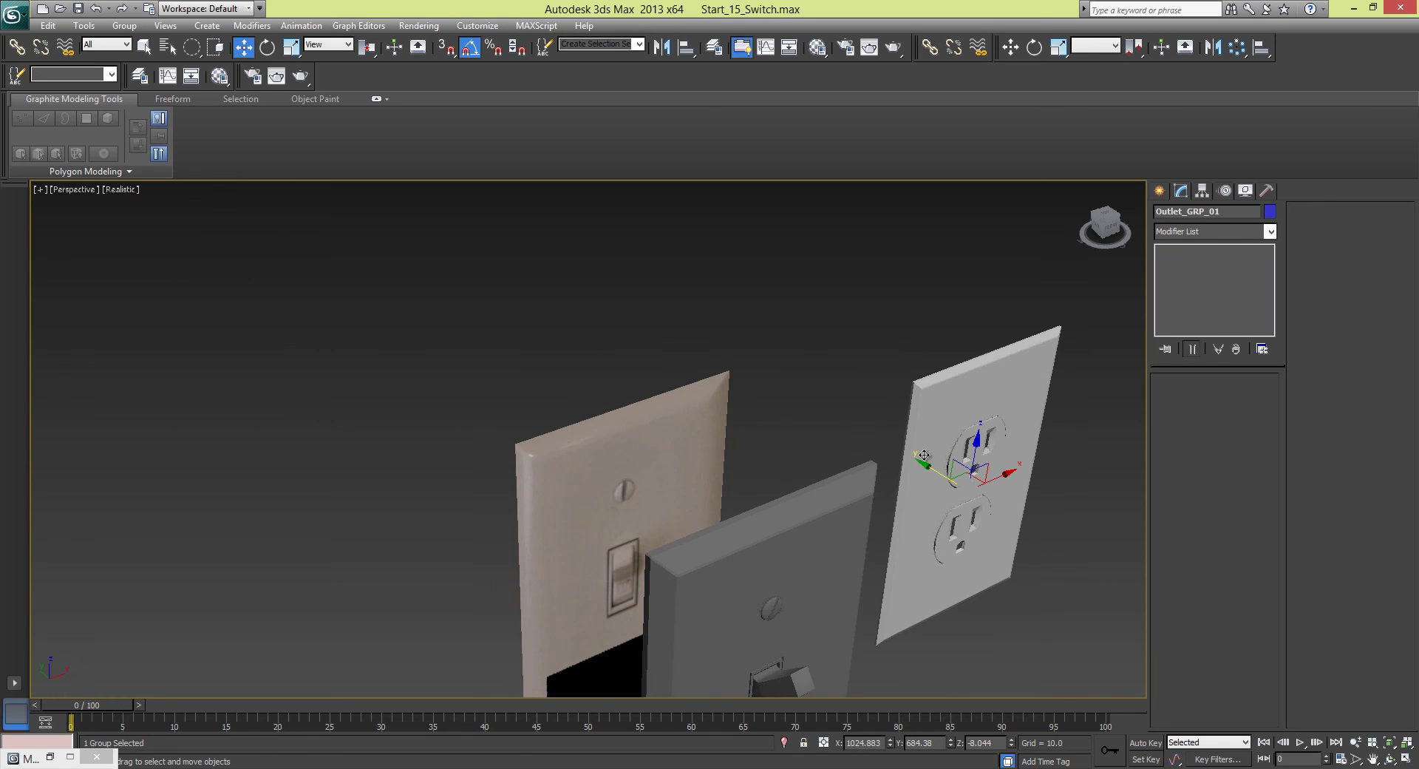
left_click_drag(935, 476, 1004, 547)
middle_click_drag(1005, 547, 911, 515, "alt")
left_click(810, 488)
middle_click_drag(811, 488, 830, 501, "alt")
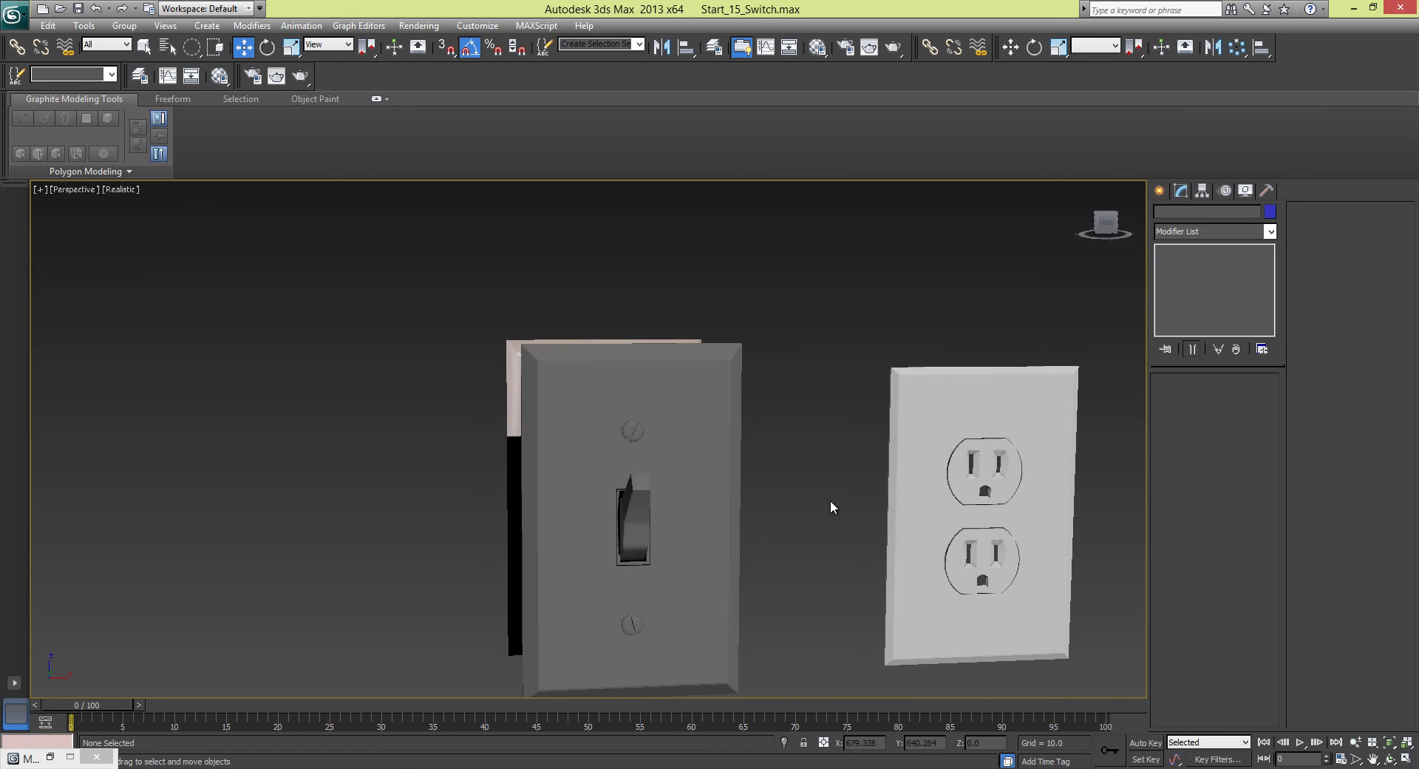
- Review the switch and outlet models side by side from near and far
scroll(831, 500, "down", 2)
middle_click_drag(760, 441, 637, 348, "alt")
scroll(708, 438, "up", 4)
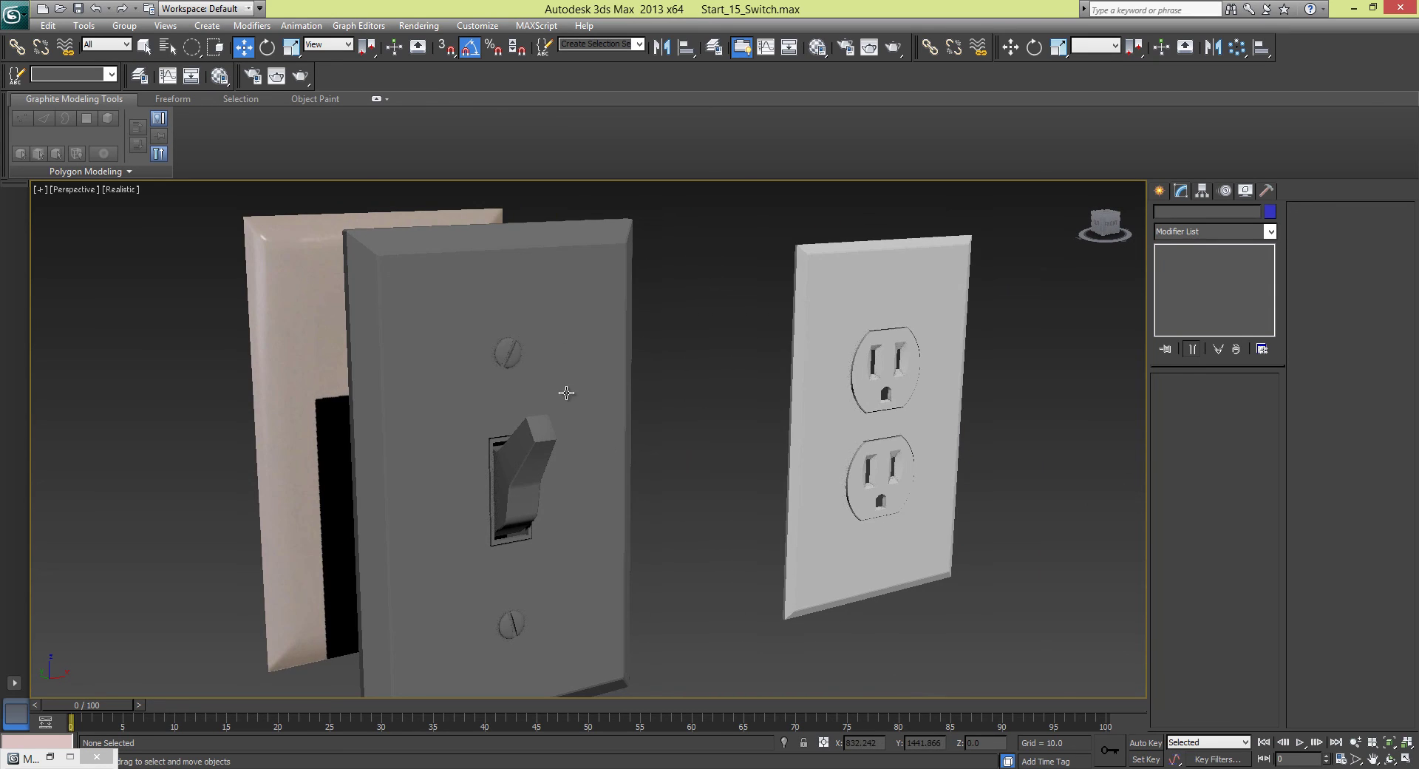
scroll(566, 392, "down", 2)
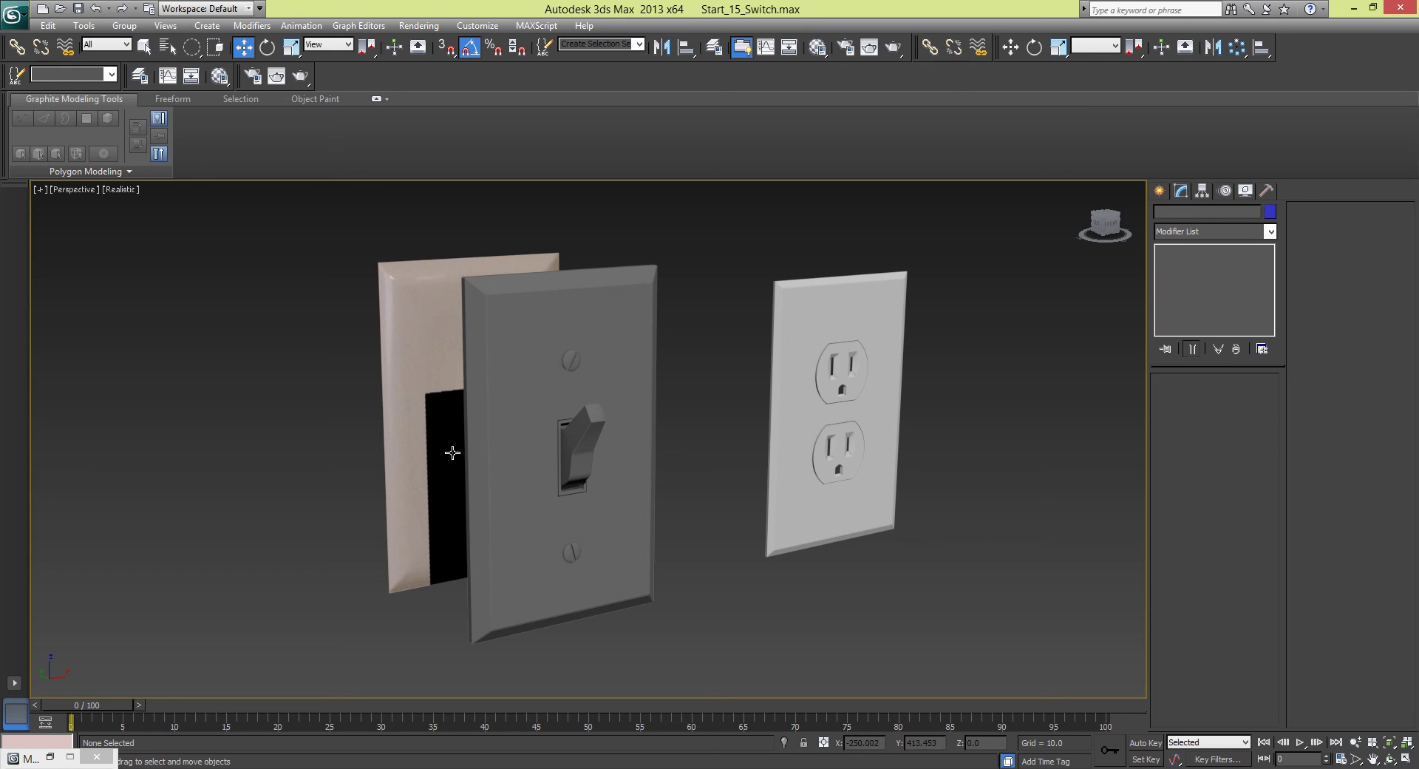
scroll(498, 438, "down", 5)
scroll(578, 444, "up", 4)
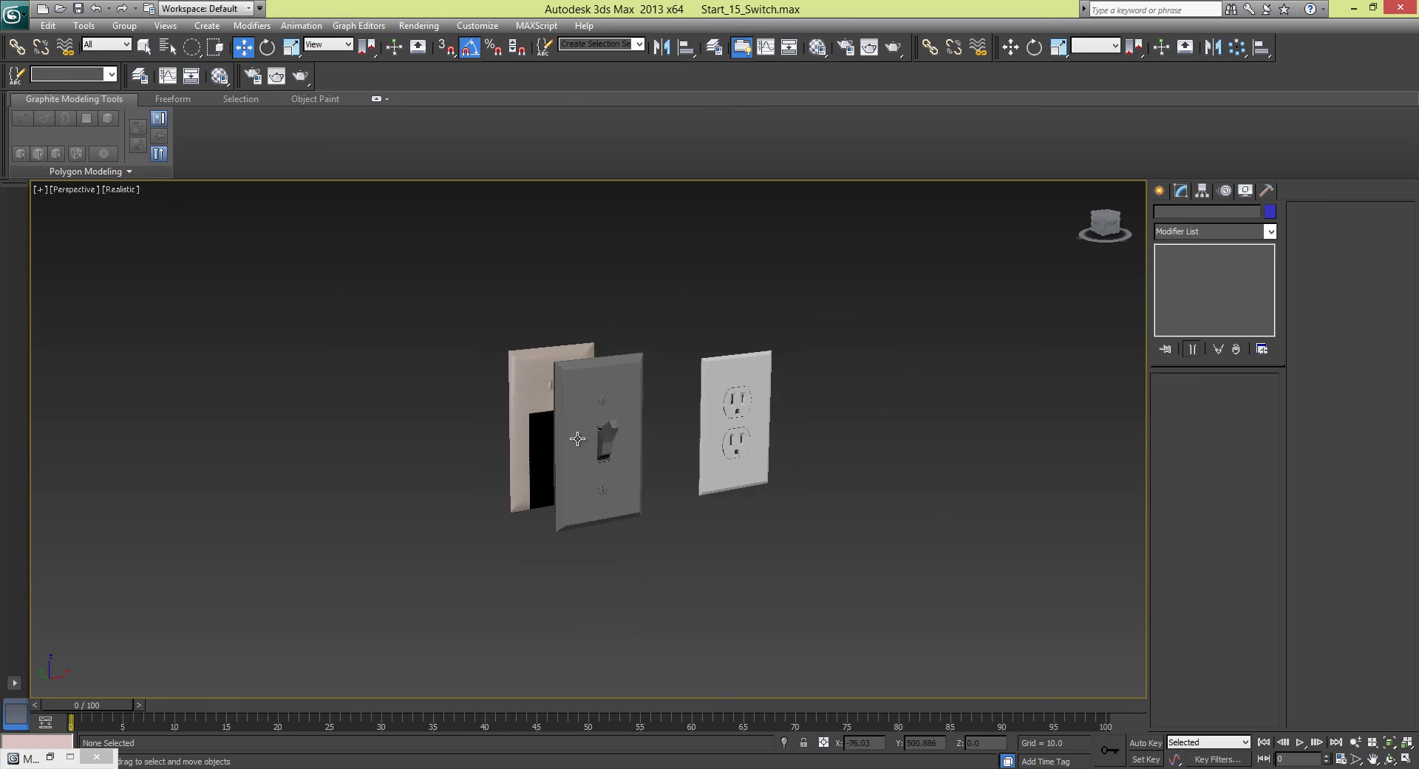
scroll(579, 445, "up", 2)
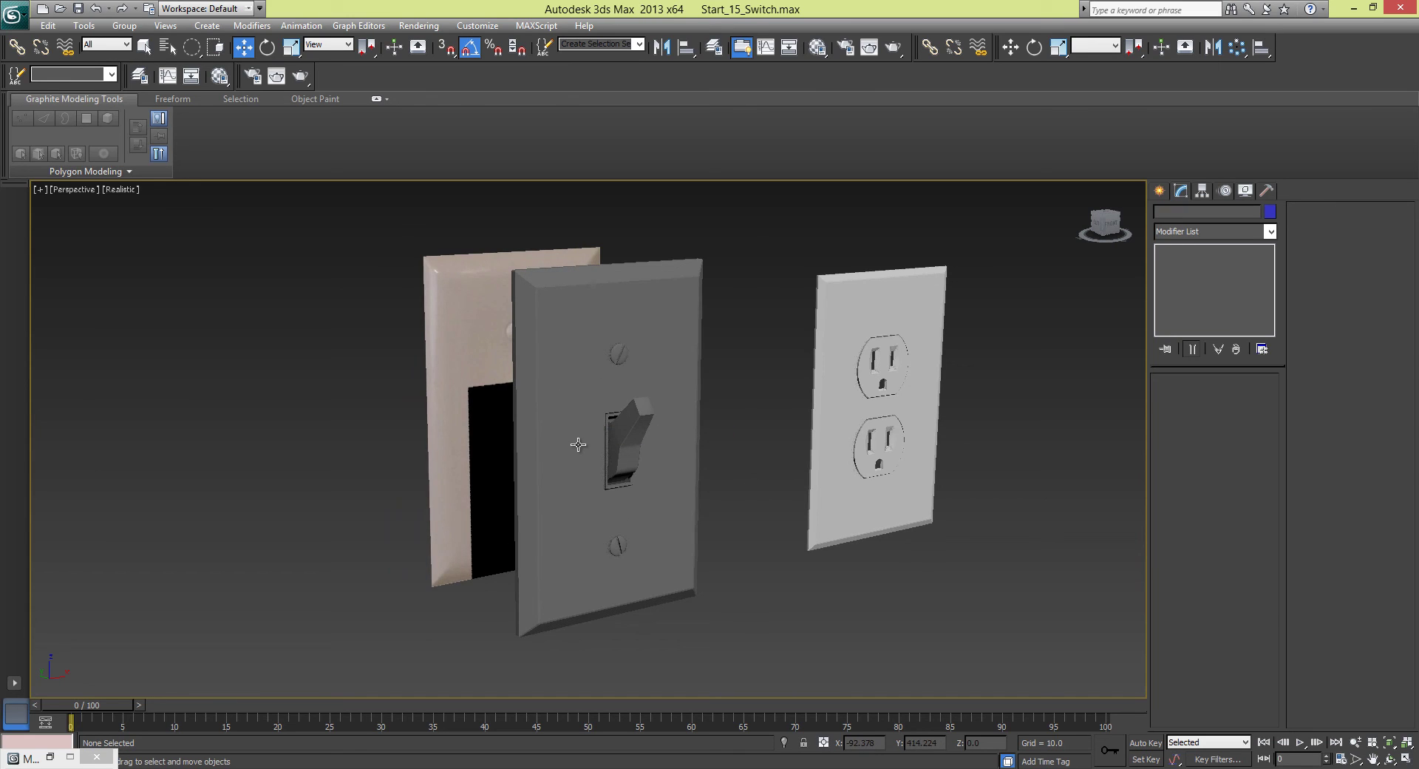
- Select the light switch group and look through the Material Editor samples, including 13 - Default, 15 - Default and 01 - Default
left_click(588, 401)
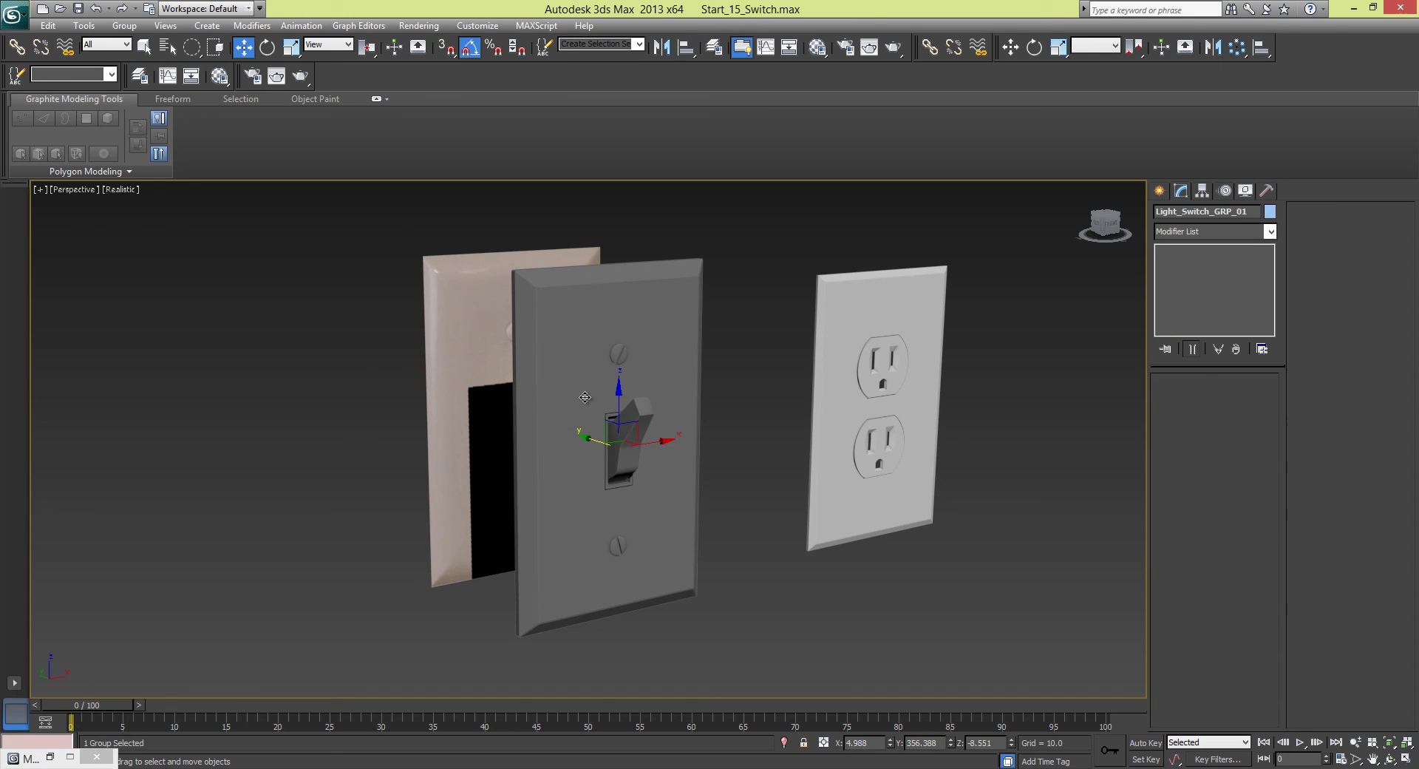
key("m")
left_click(346, 300)
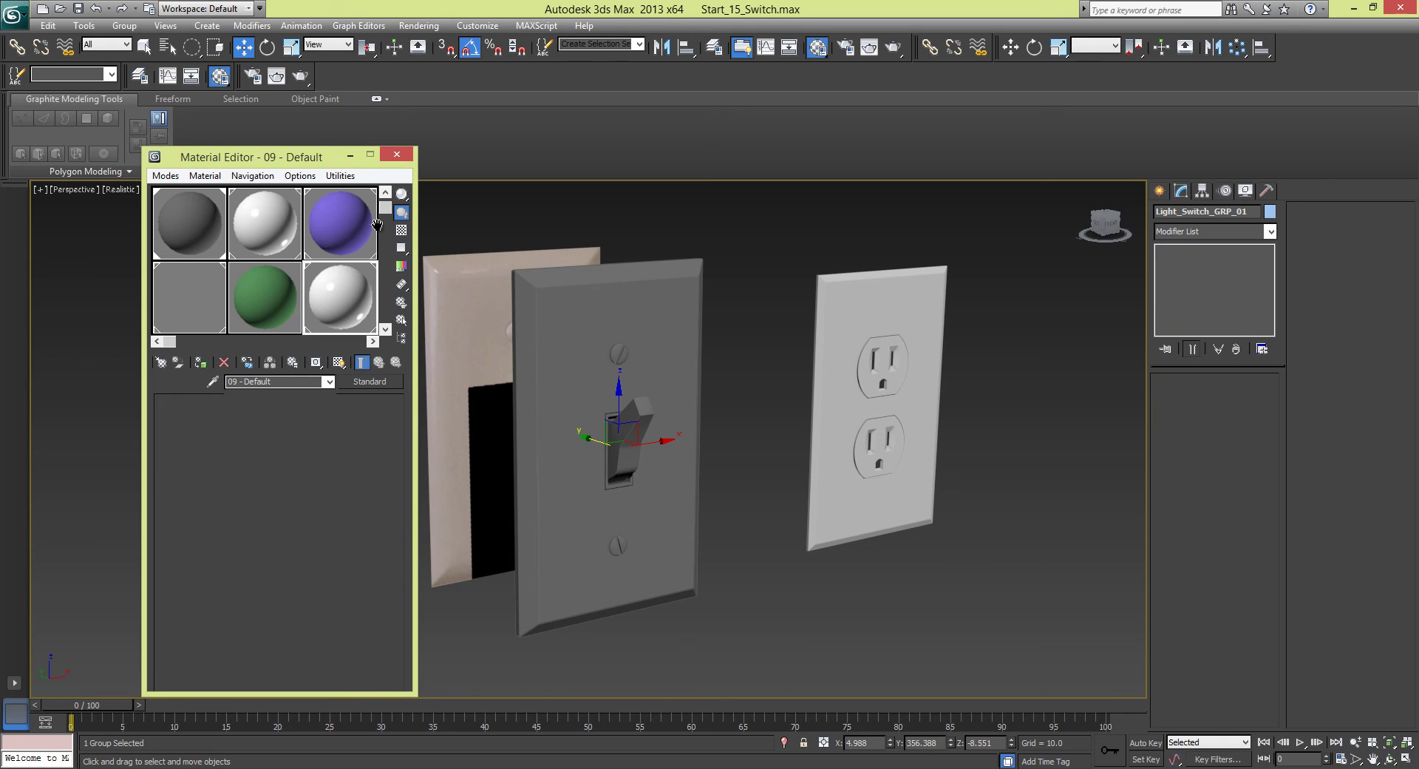
left_click_drag(392, 214, 397, 260)
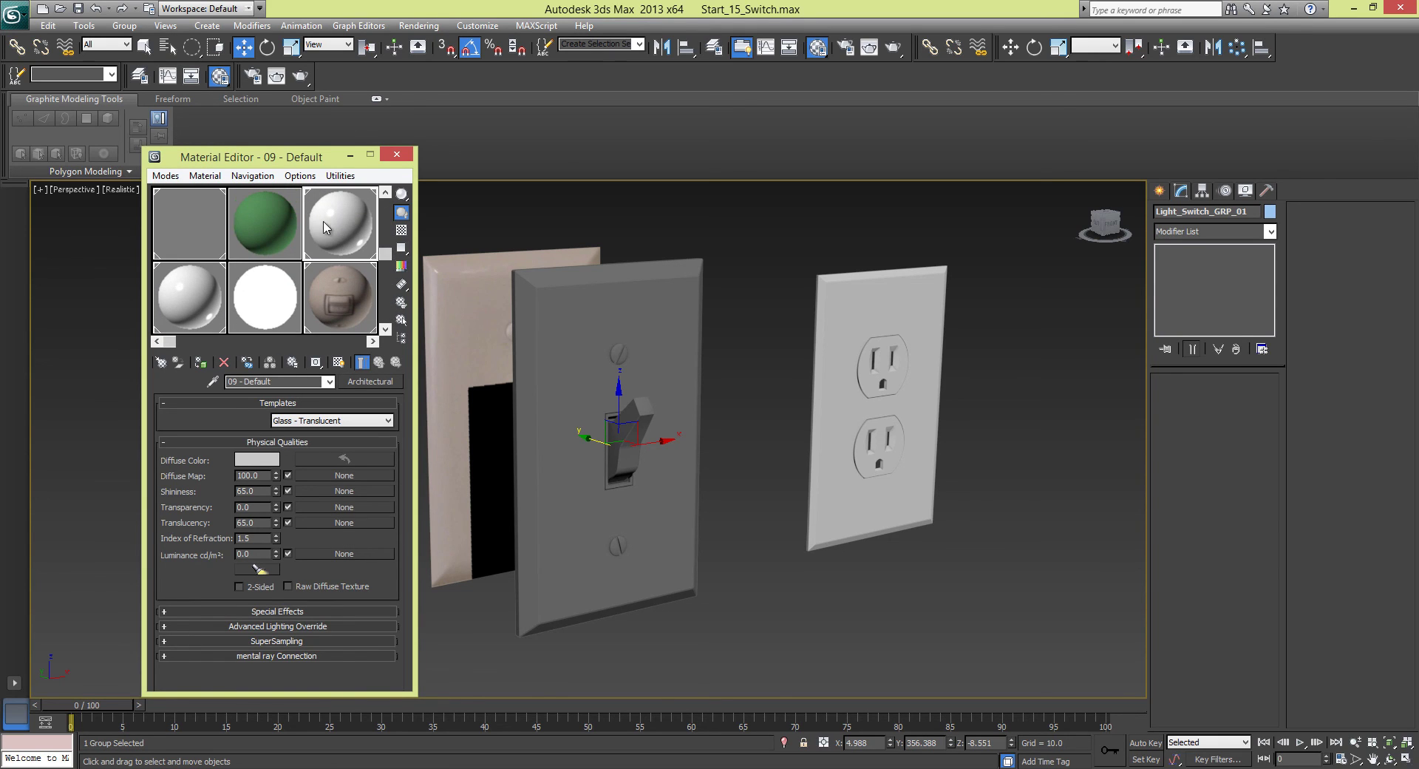
left_click(178, 298)
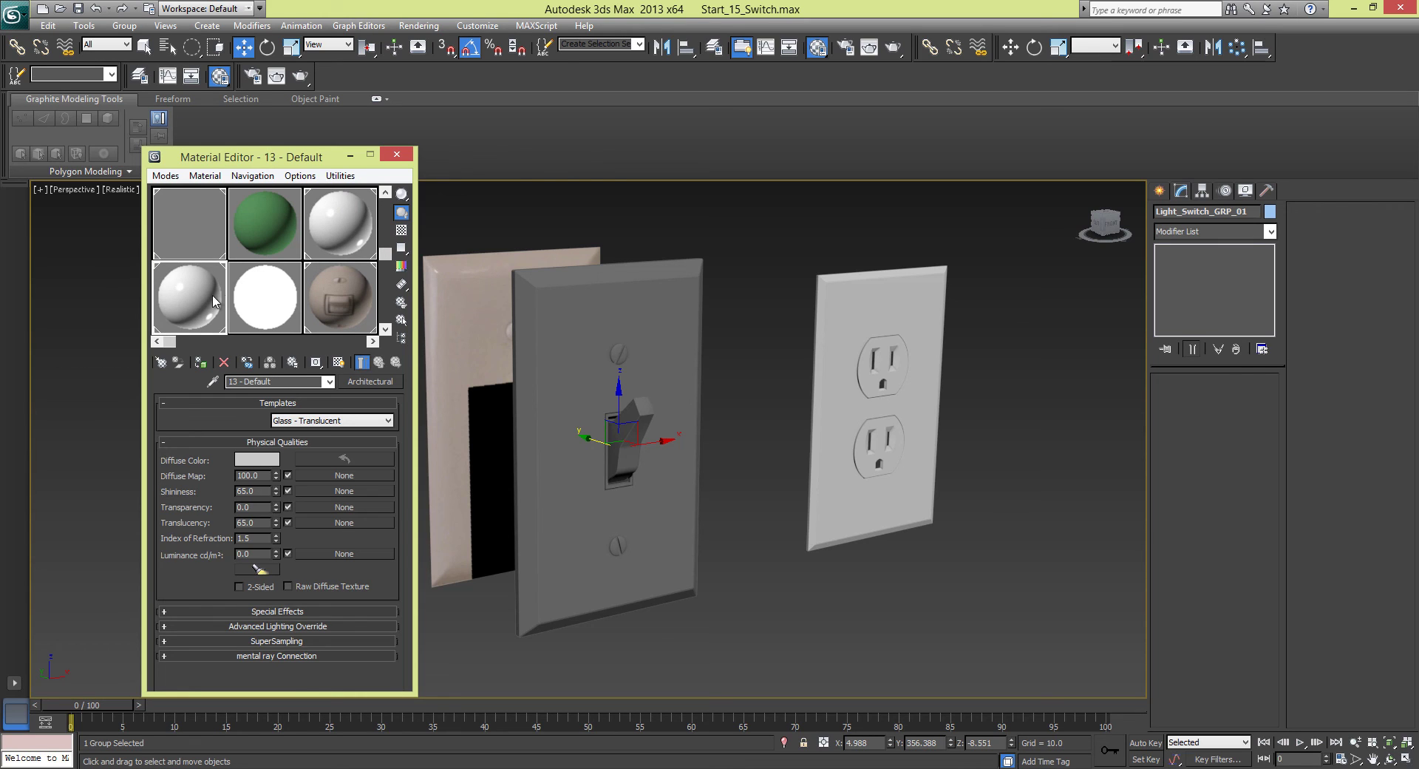
left_click(252, 296)
left_click(334, 291)
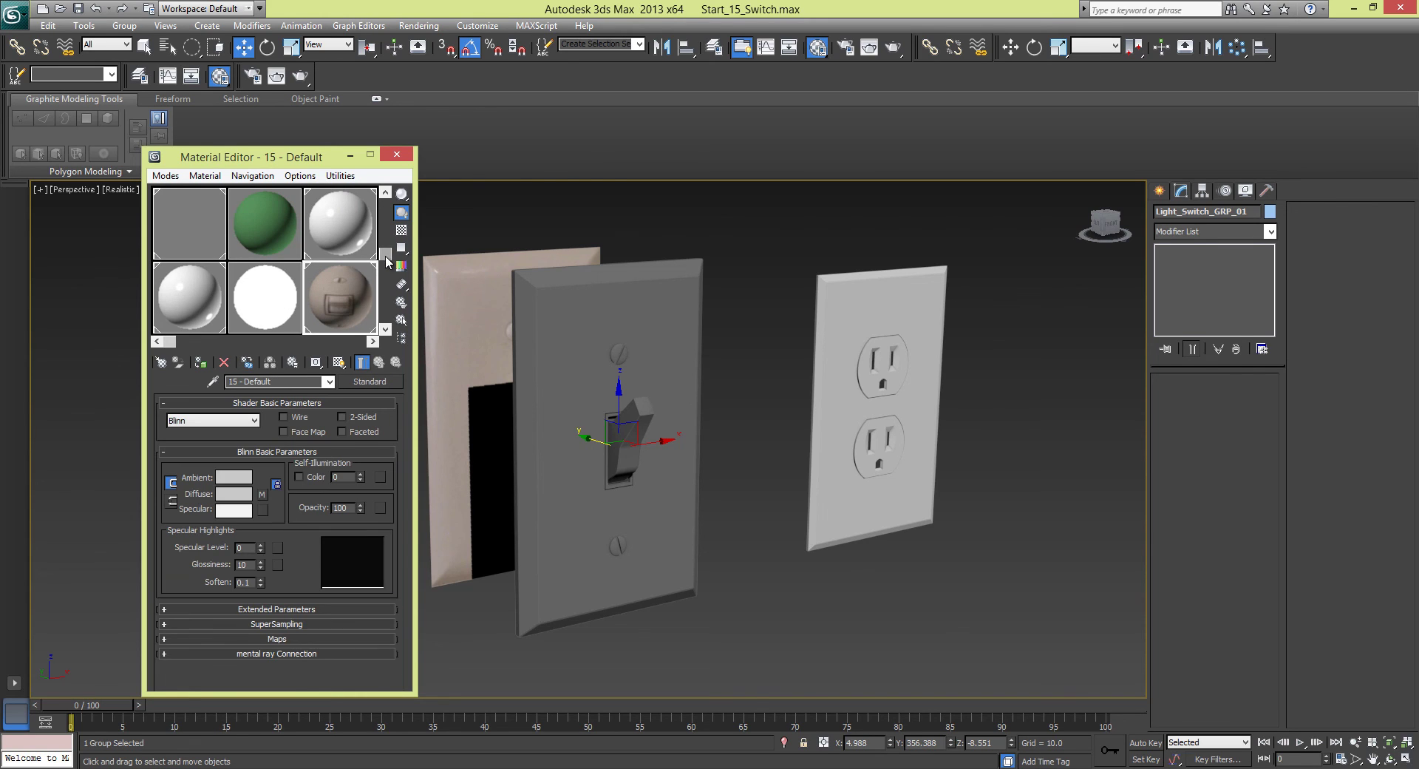
left_click_drag(386, 255, 386, 198)
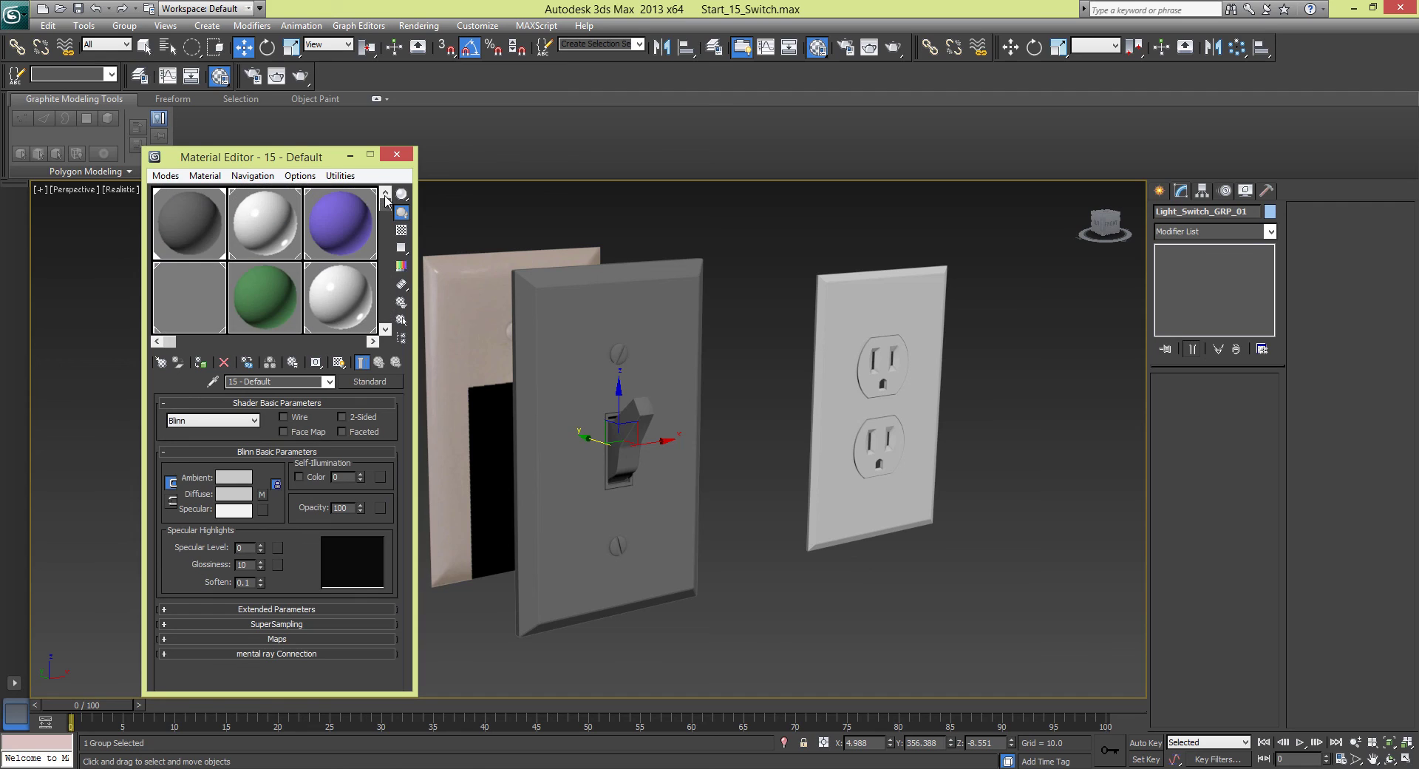
left_click(270, 222)
left_click(213, 214)
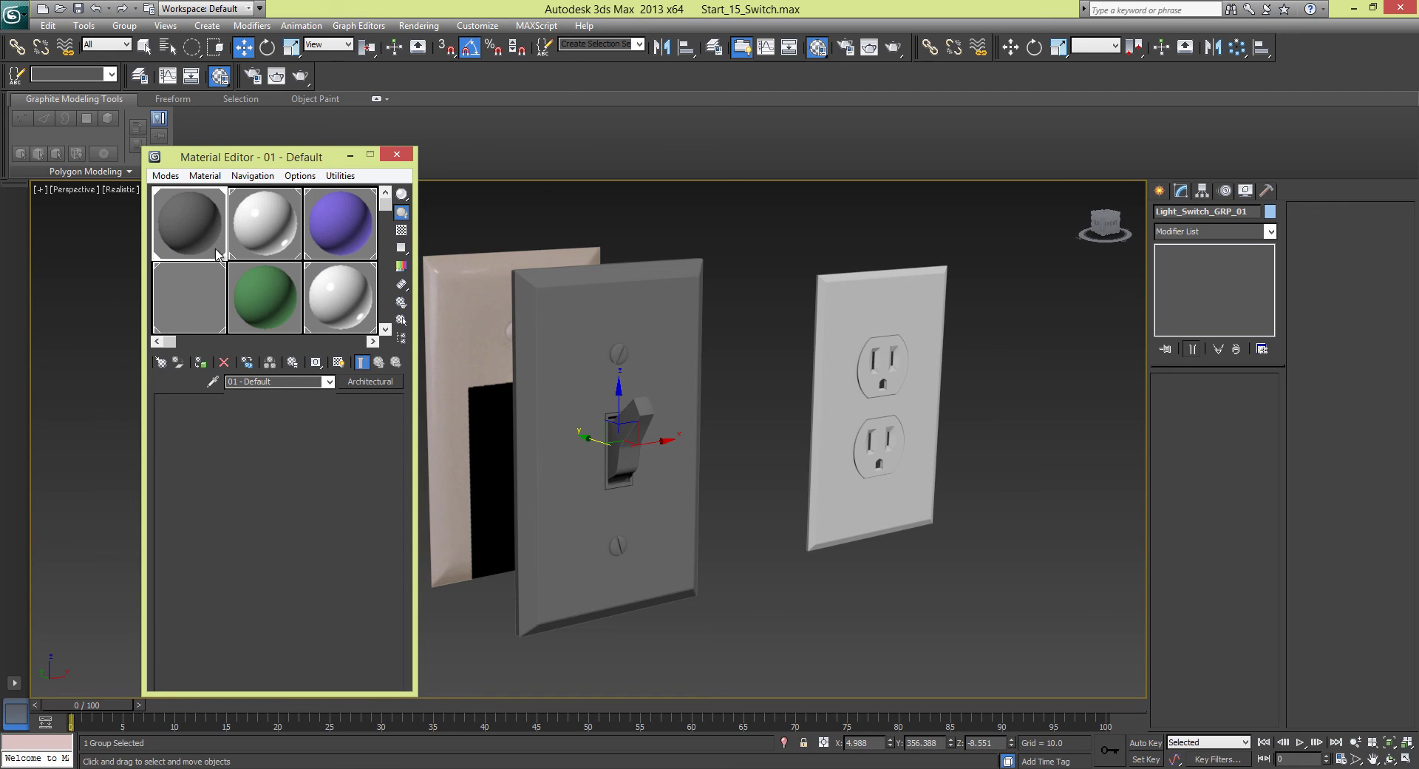
- Compare the outlet and switch groups by selecting each in turn, and minimize the Material Editor with nothing selected
left_click(837, 316)
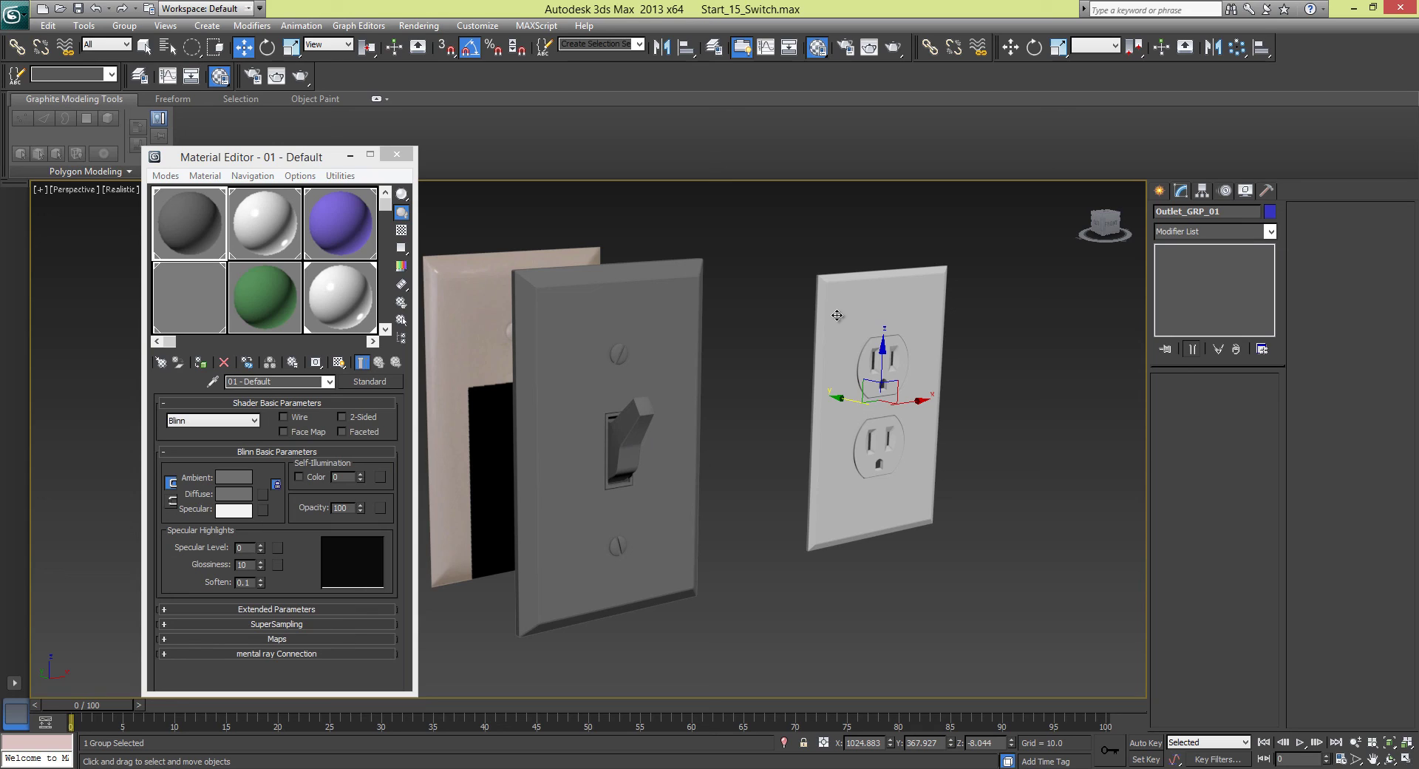
left_click(761, 310)
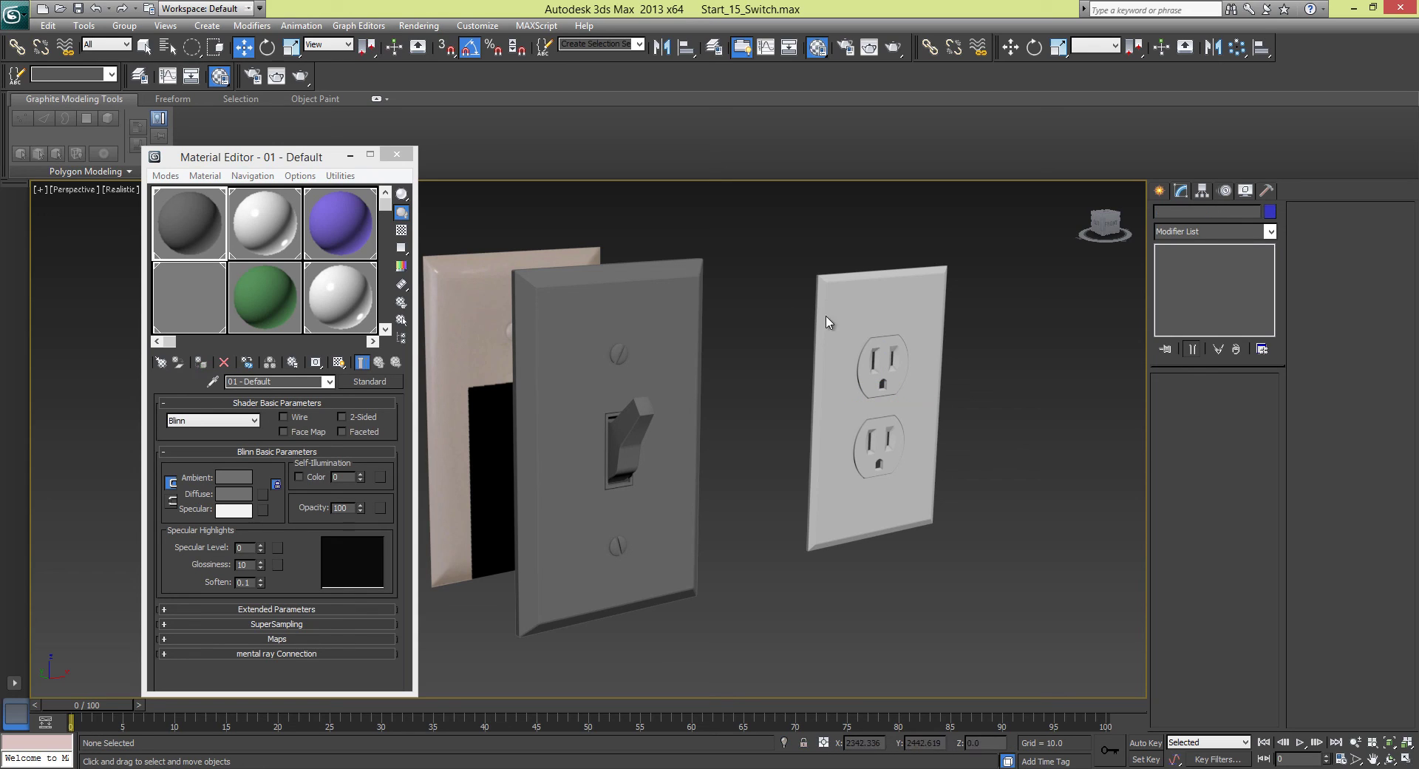
left_click(859, 316)
left_click(740, 323)
left_click(686, 322)
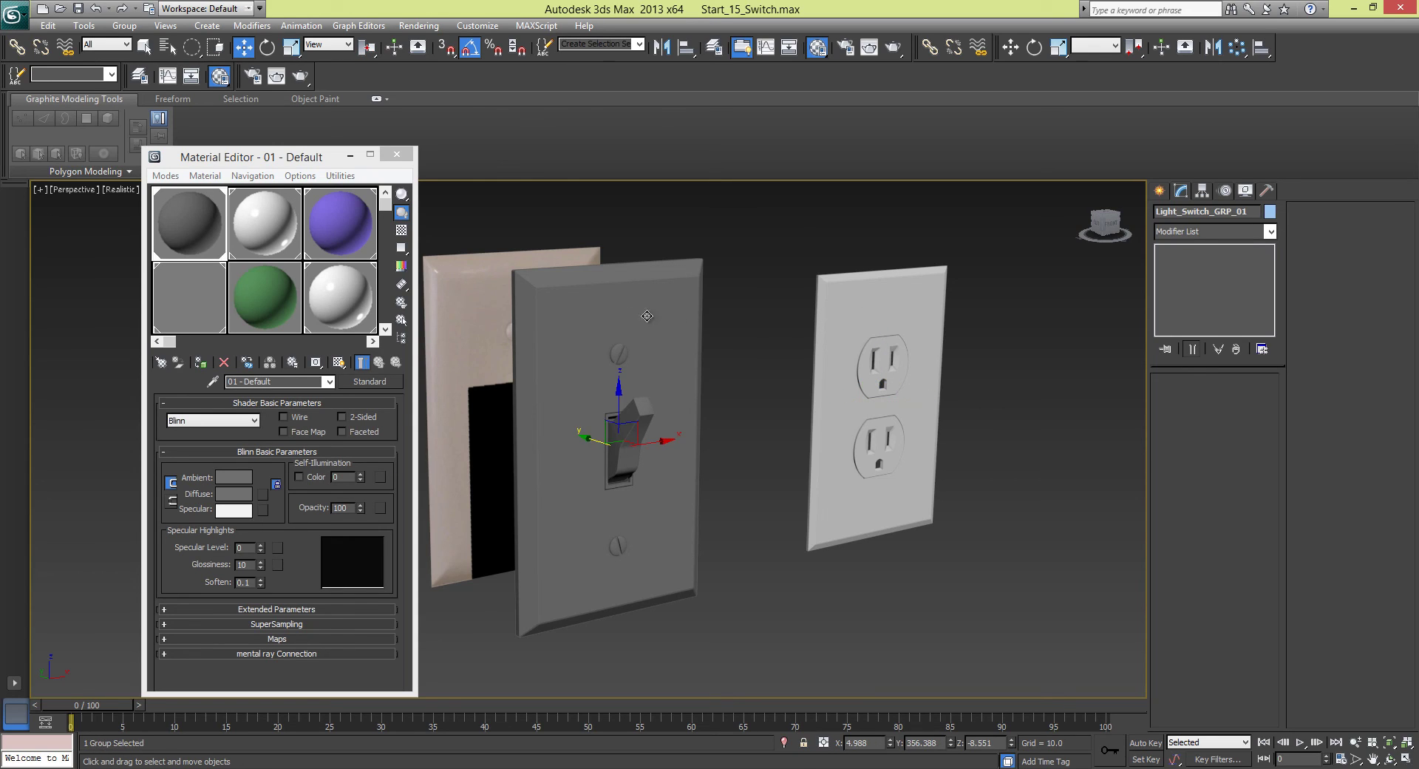
mouse_move(608, 317)
middle_mouse_down("alt")
mouse_move(641, 318)
mouse_move(619, 319)
middle_mouse_up("alt")
left_click(715, 315)
middle_click_drag(716, 315, 747, 332)
left_click(810, 318)
left_click(654, 257)
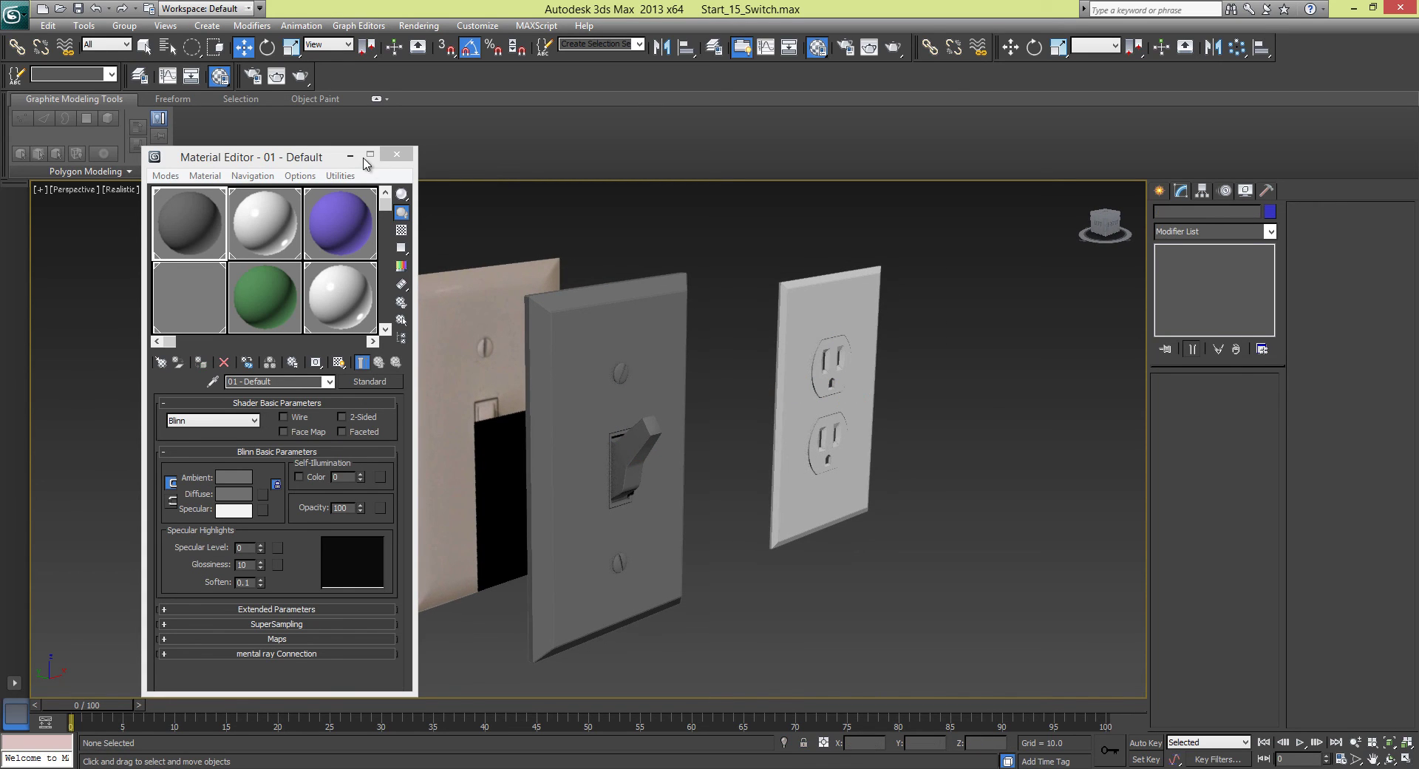
left_click(350, 155)
- Examine the finished switch and outlet beside the reference plate from several angles and distances
middle_click_drag(711, 299, 695, 346, "alt")
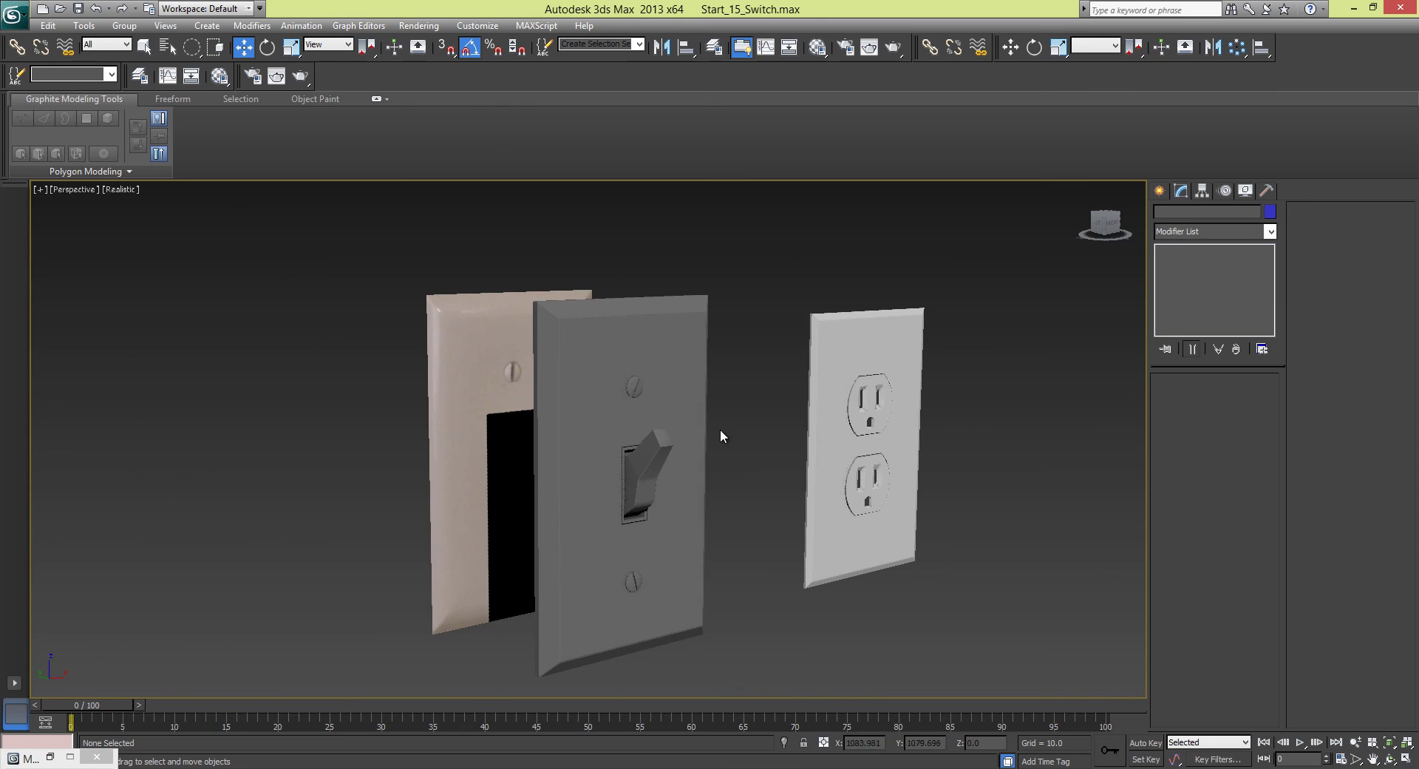
middle_click_drag(702, 393, 681, 417)
scroll(694, 373, "down", 3)
scroll(661, 359, "up", 3)
scroll(660, 364, "up", 2)
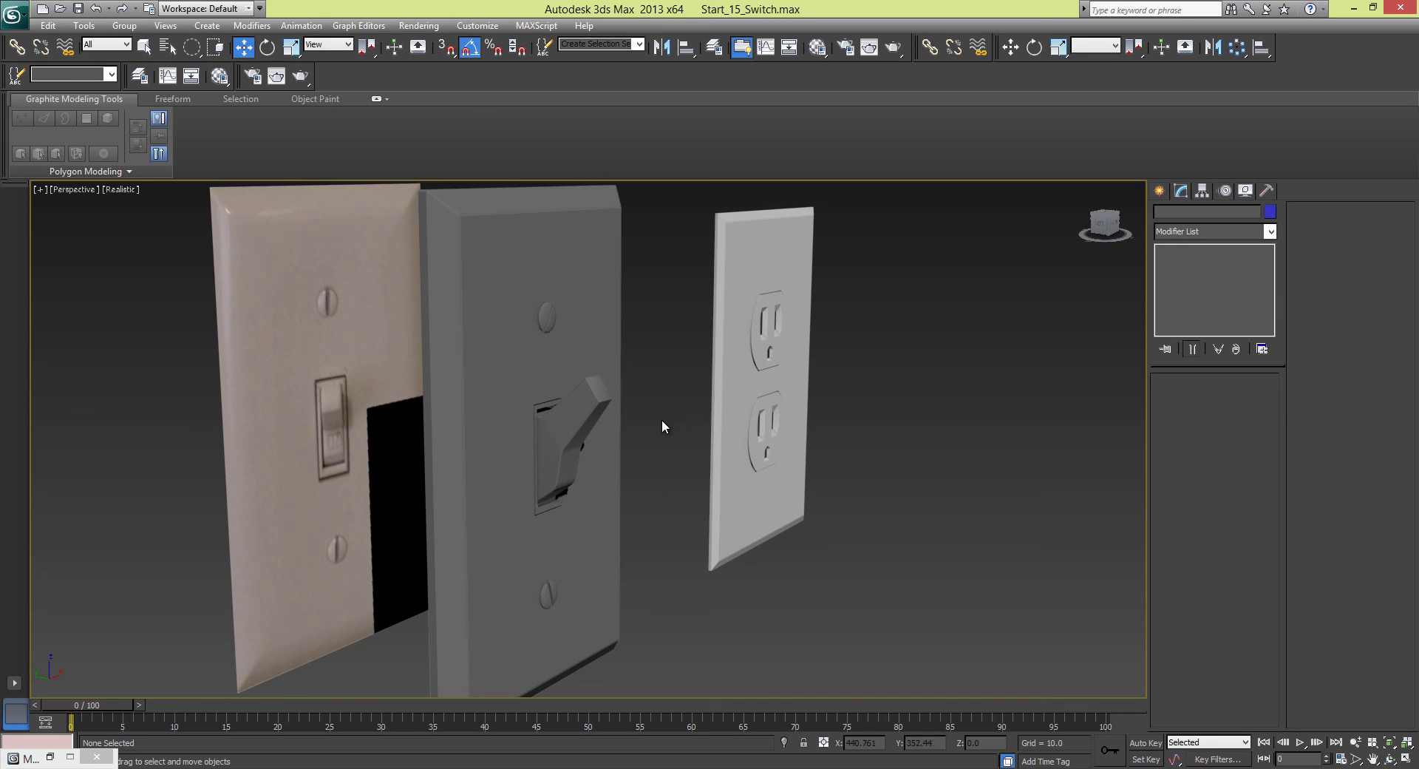
scroll(678, 439, "down", 2)
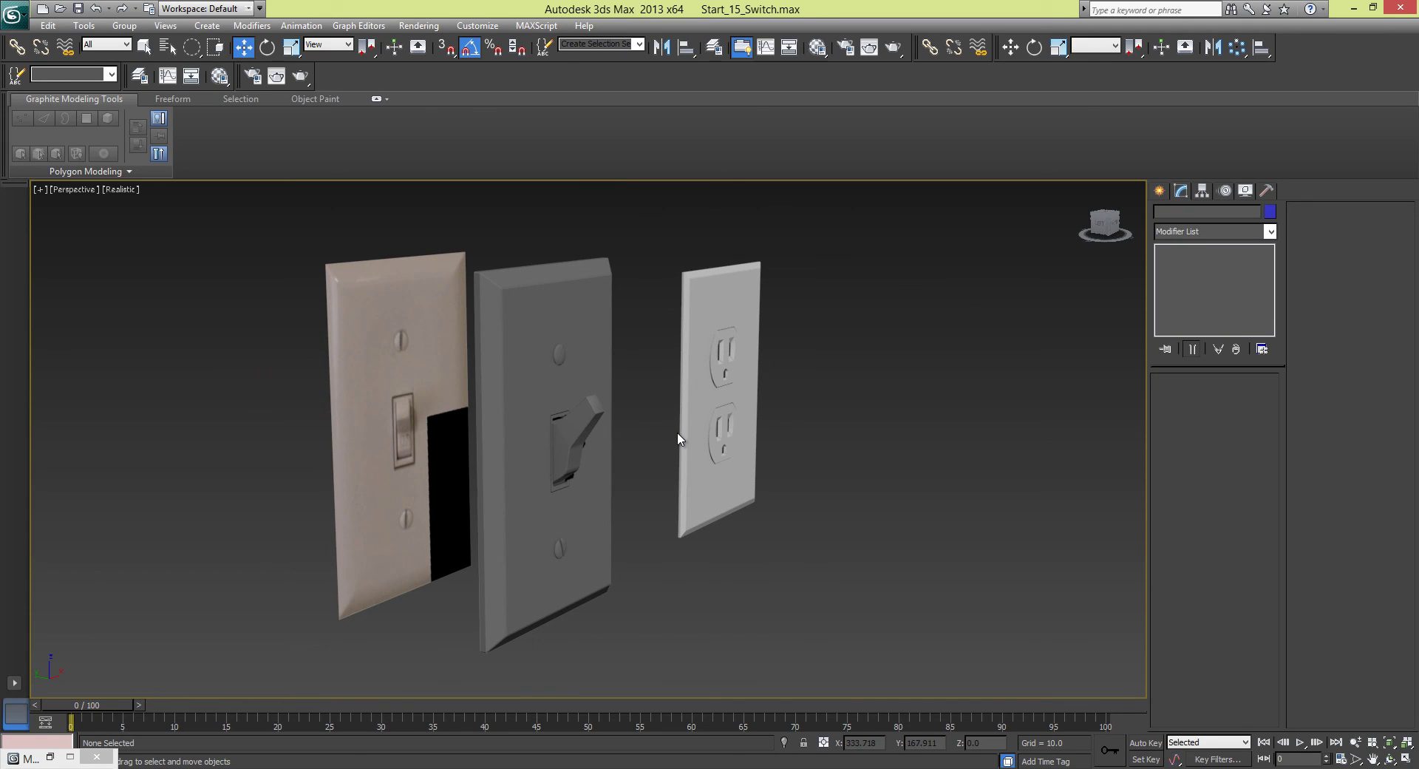